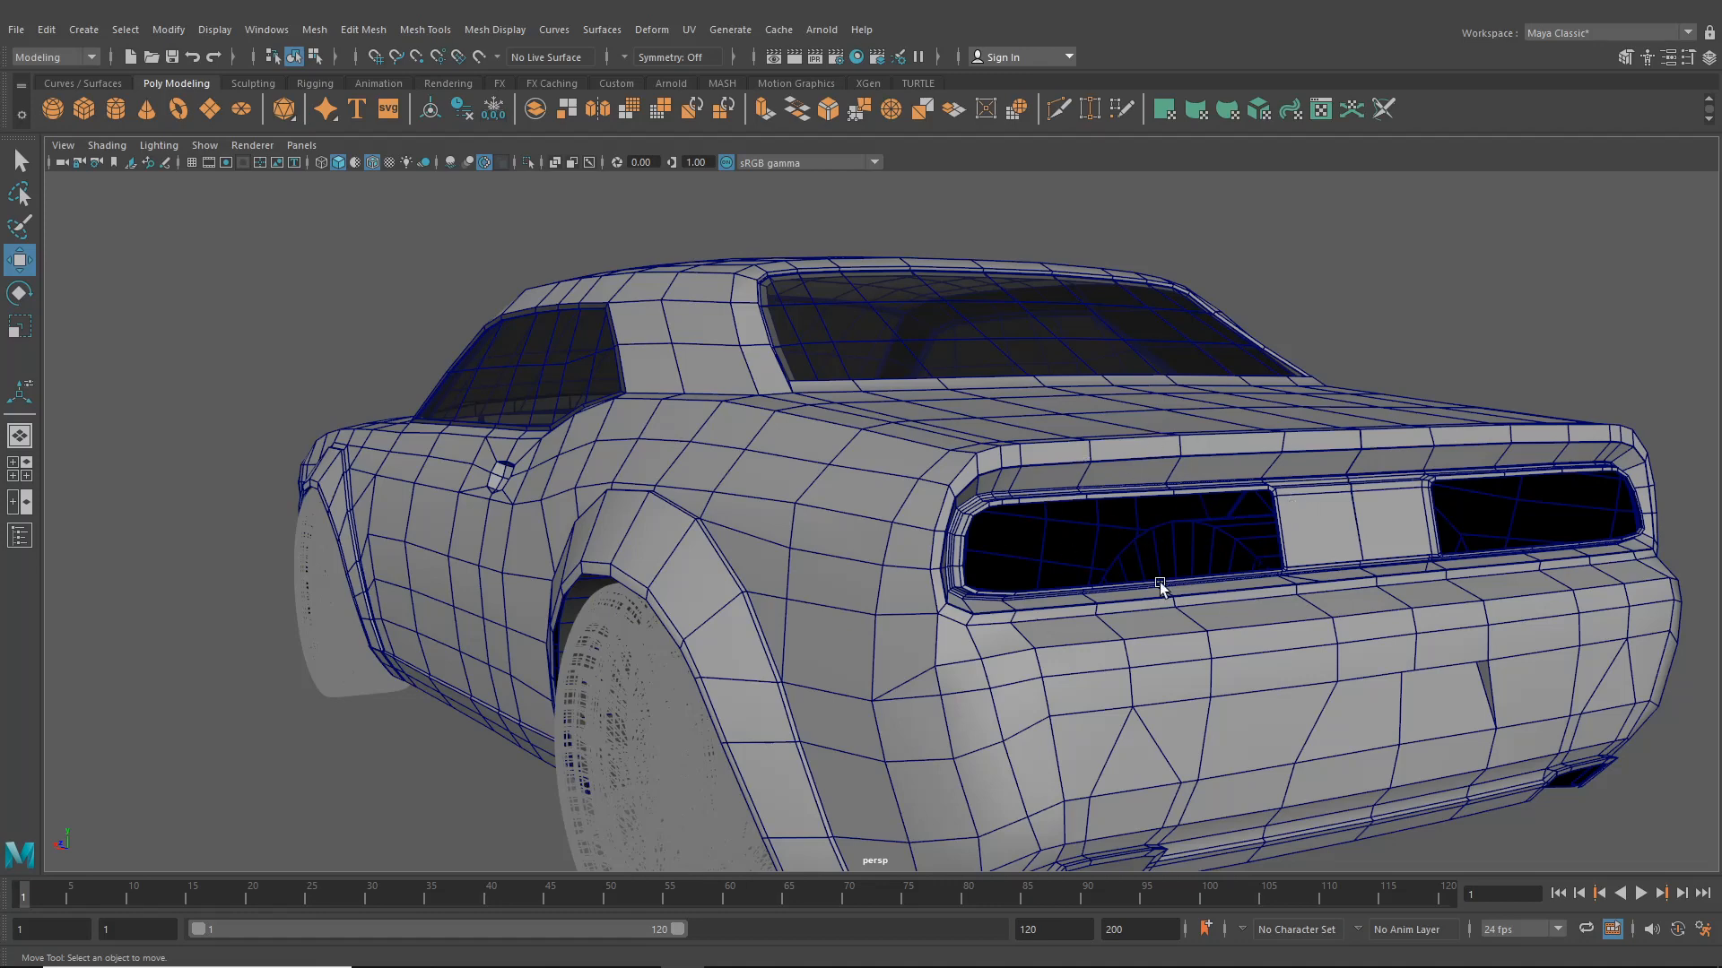
- Select the rear body mesh around the left taillight and switch to vertex selection
scroll(1142, 562, "down", 2)
left_click(952, 632)
left_click_drag(1062, 635, 1026, 639, "alt")
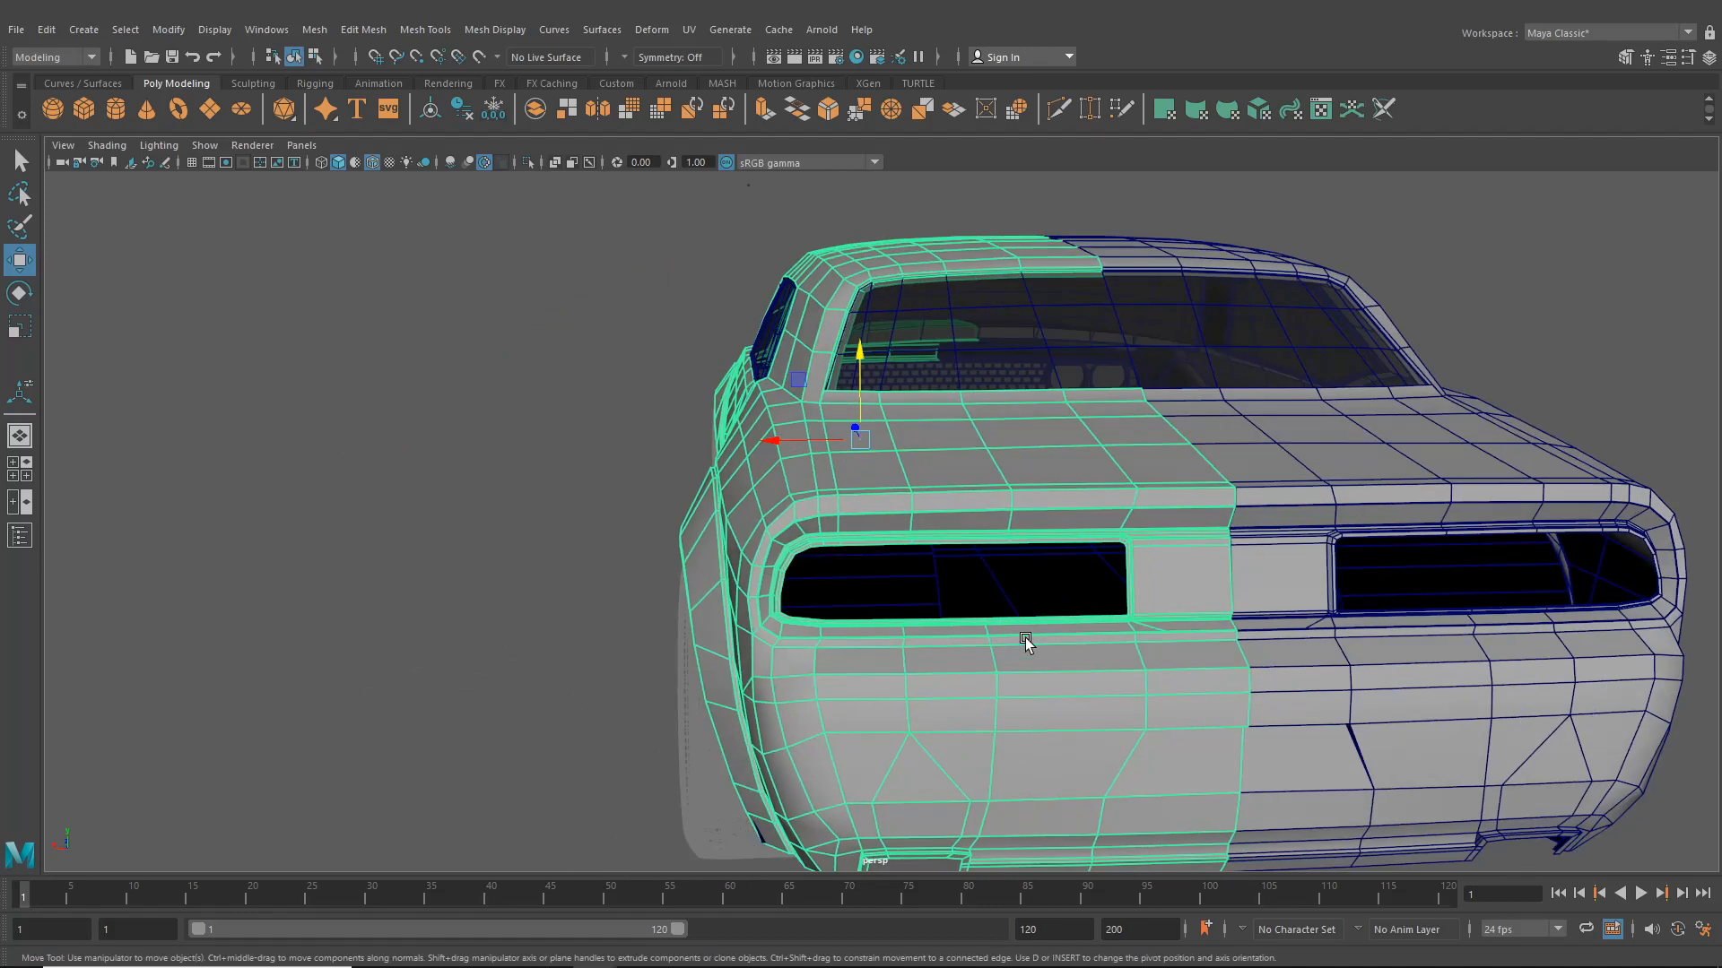
left_click(516, 525)
scroll(922, 595, "up", 5)
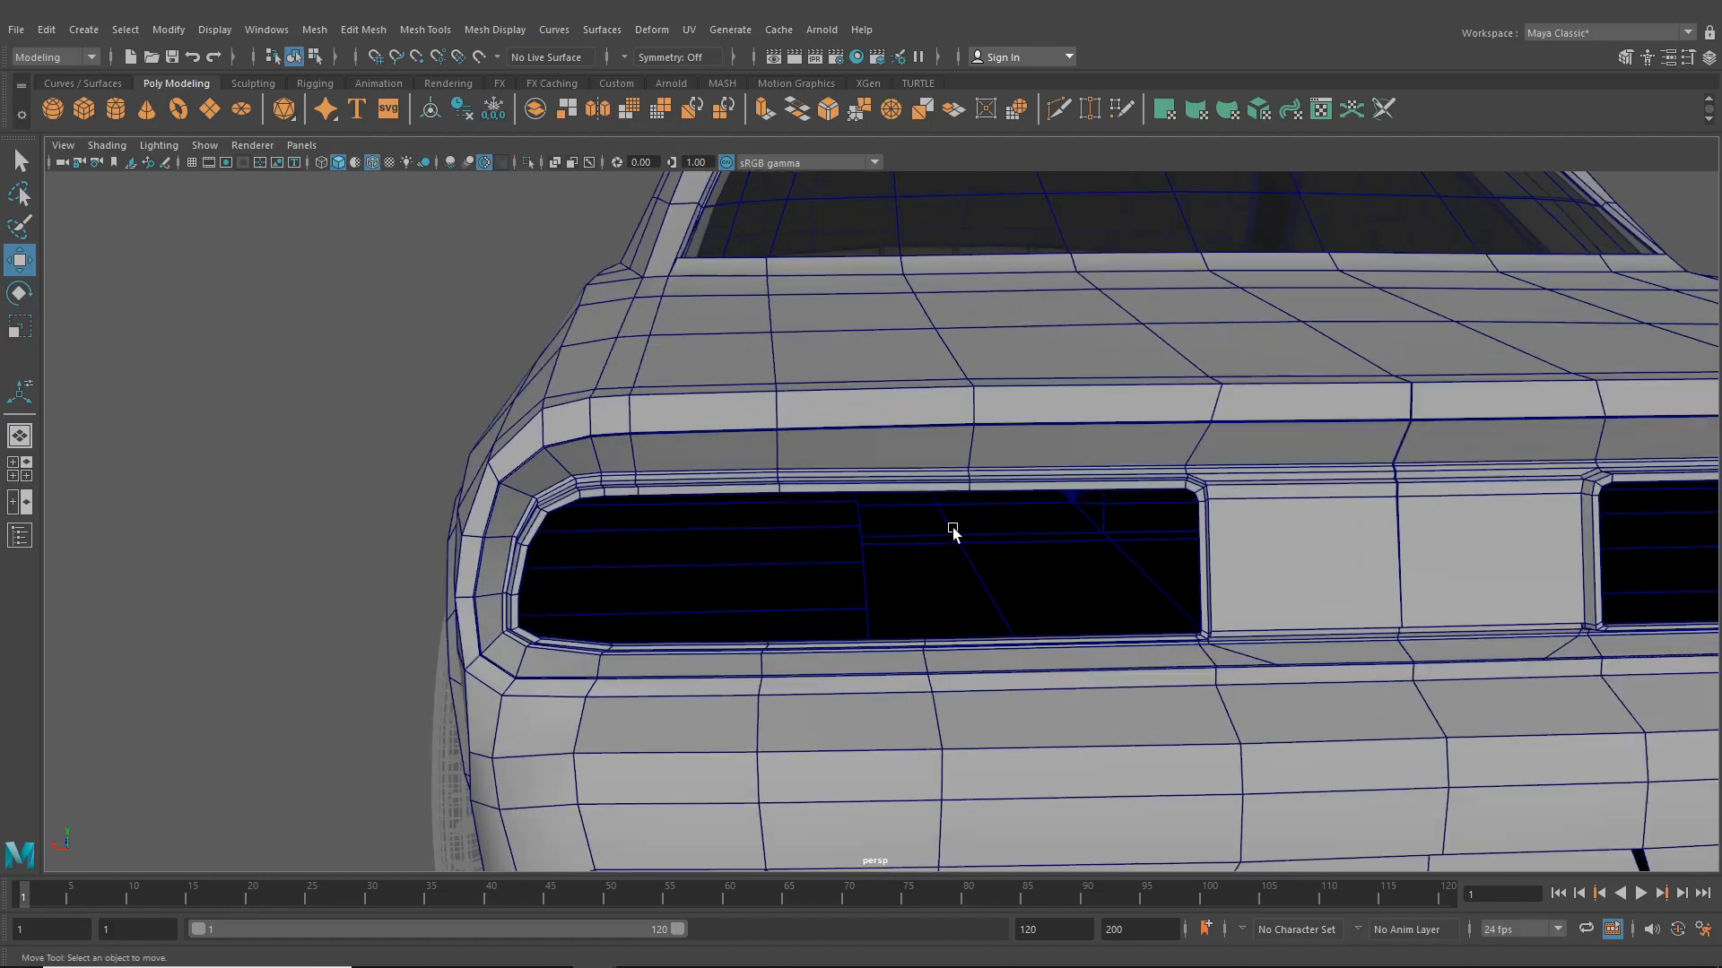
left_click(802, 487)
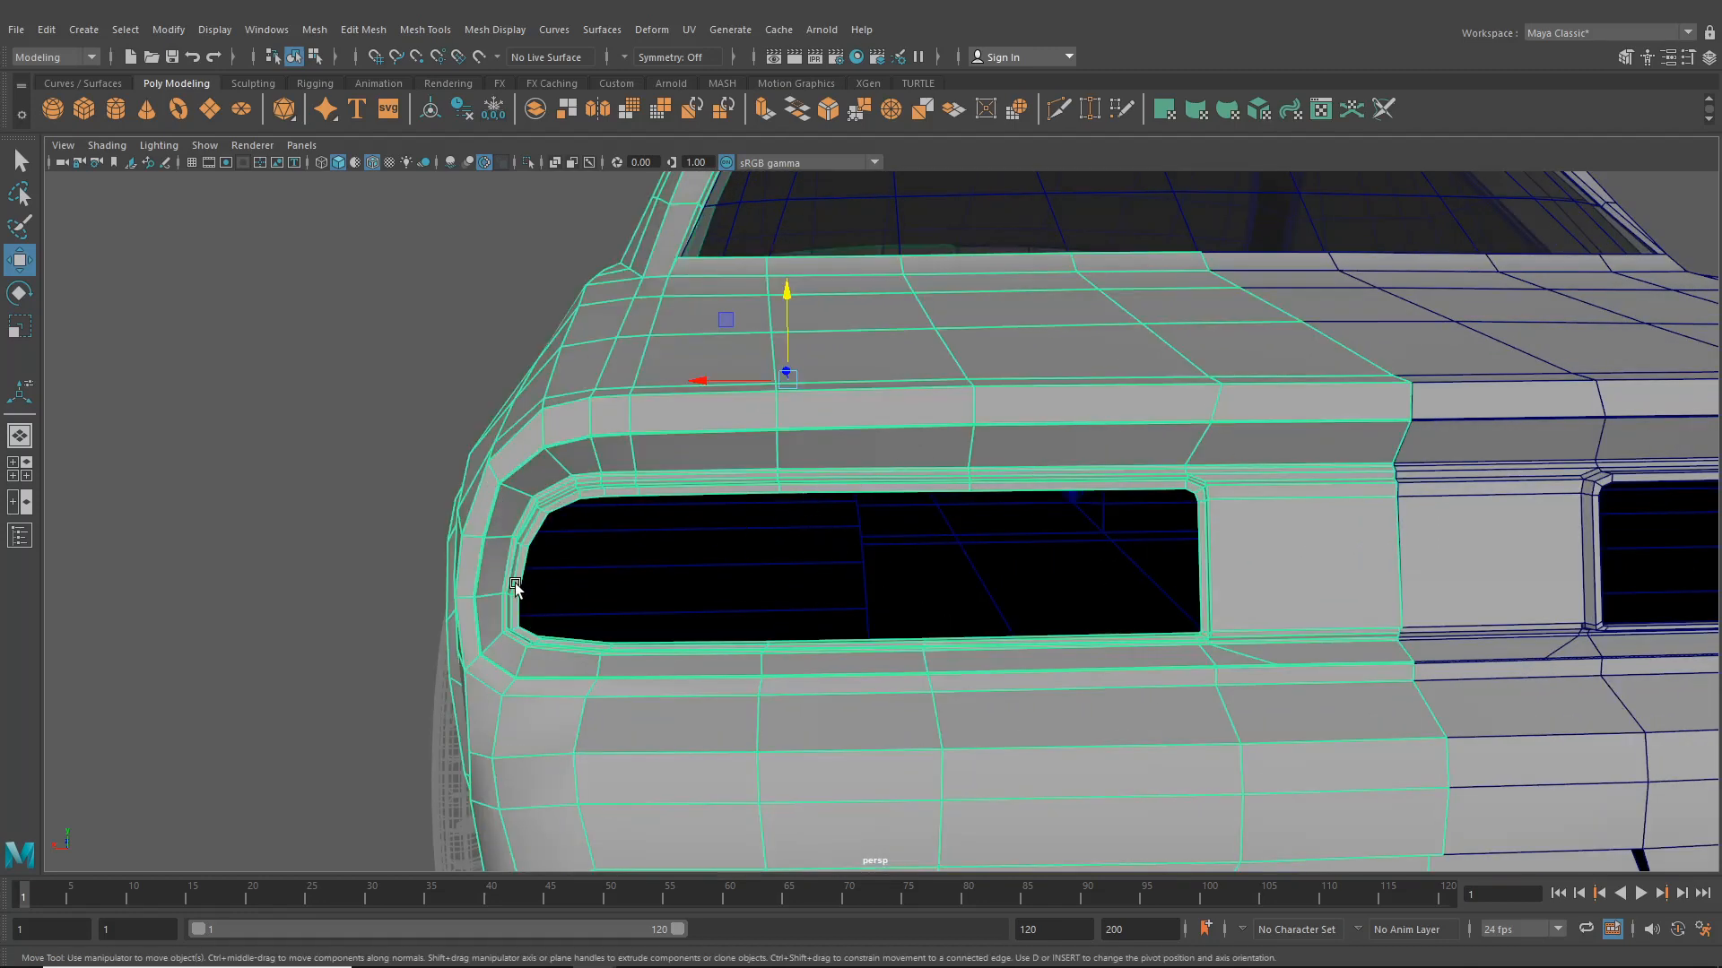
middle_click_drag(1264, 635, 823, 650, "alt")
scroll(972, 690, "up", 2)
scroll(824, 650, "up", 2)
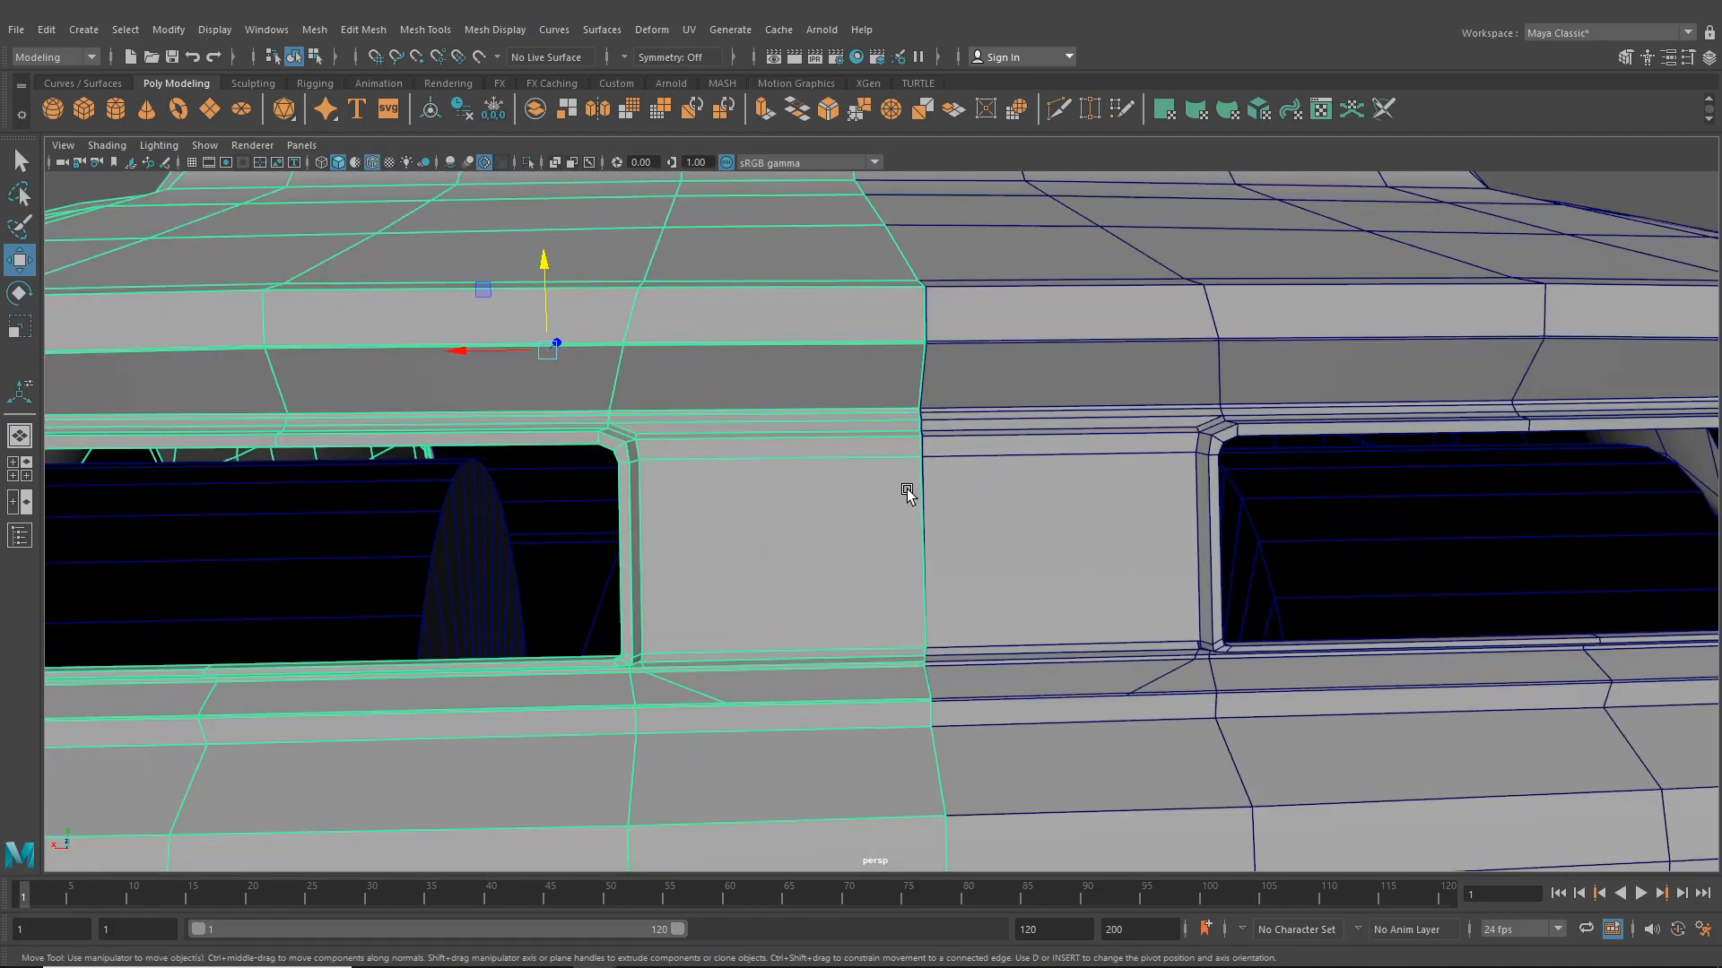
right_click_drag(876, 464, 810, 437)
left_click_drag(811, 437, 805, 487, "alt")
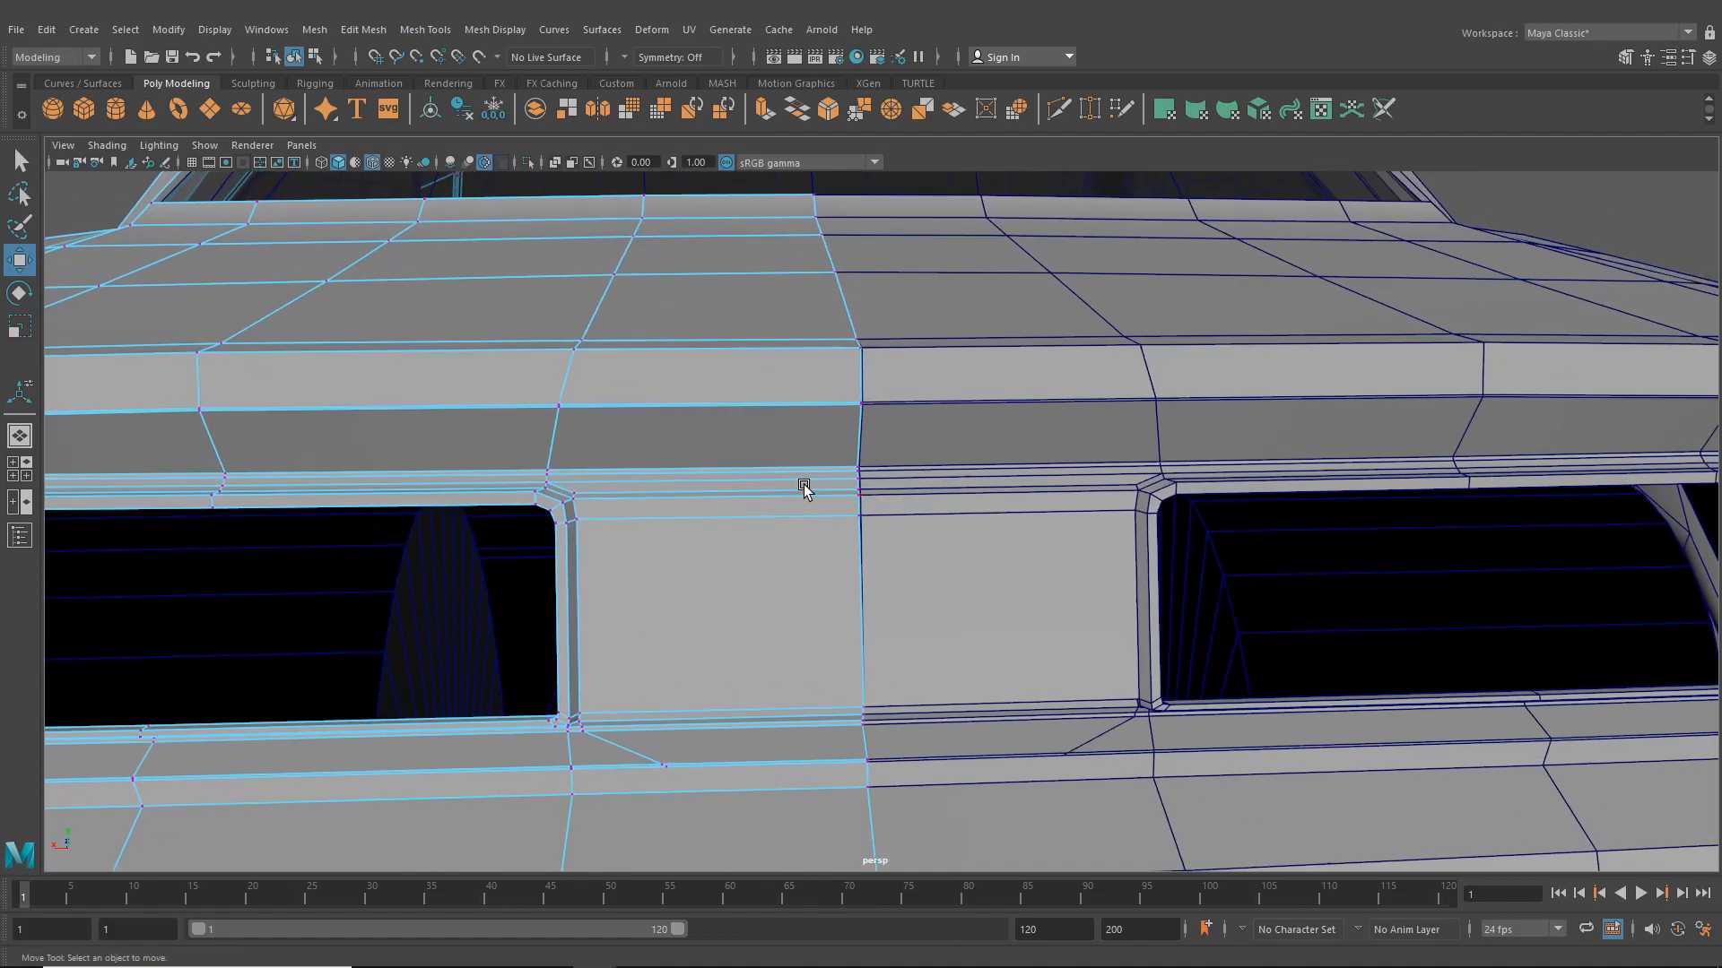
- Examine the positions of the vertices along the body's centre seam above the taillights
scroll(804, 487, "up", 3)
left_click(837, 513)
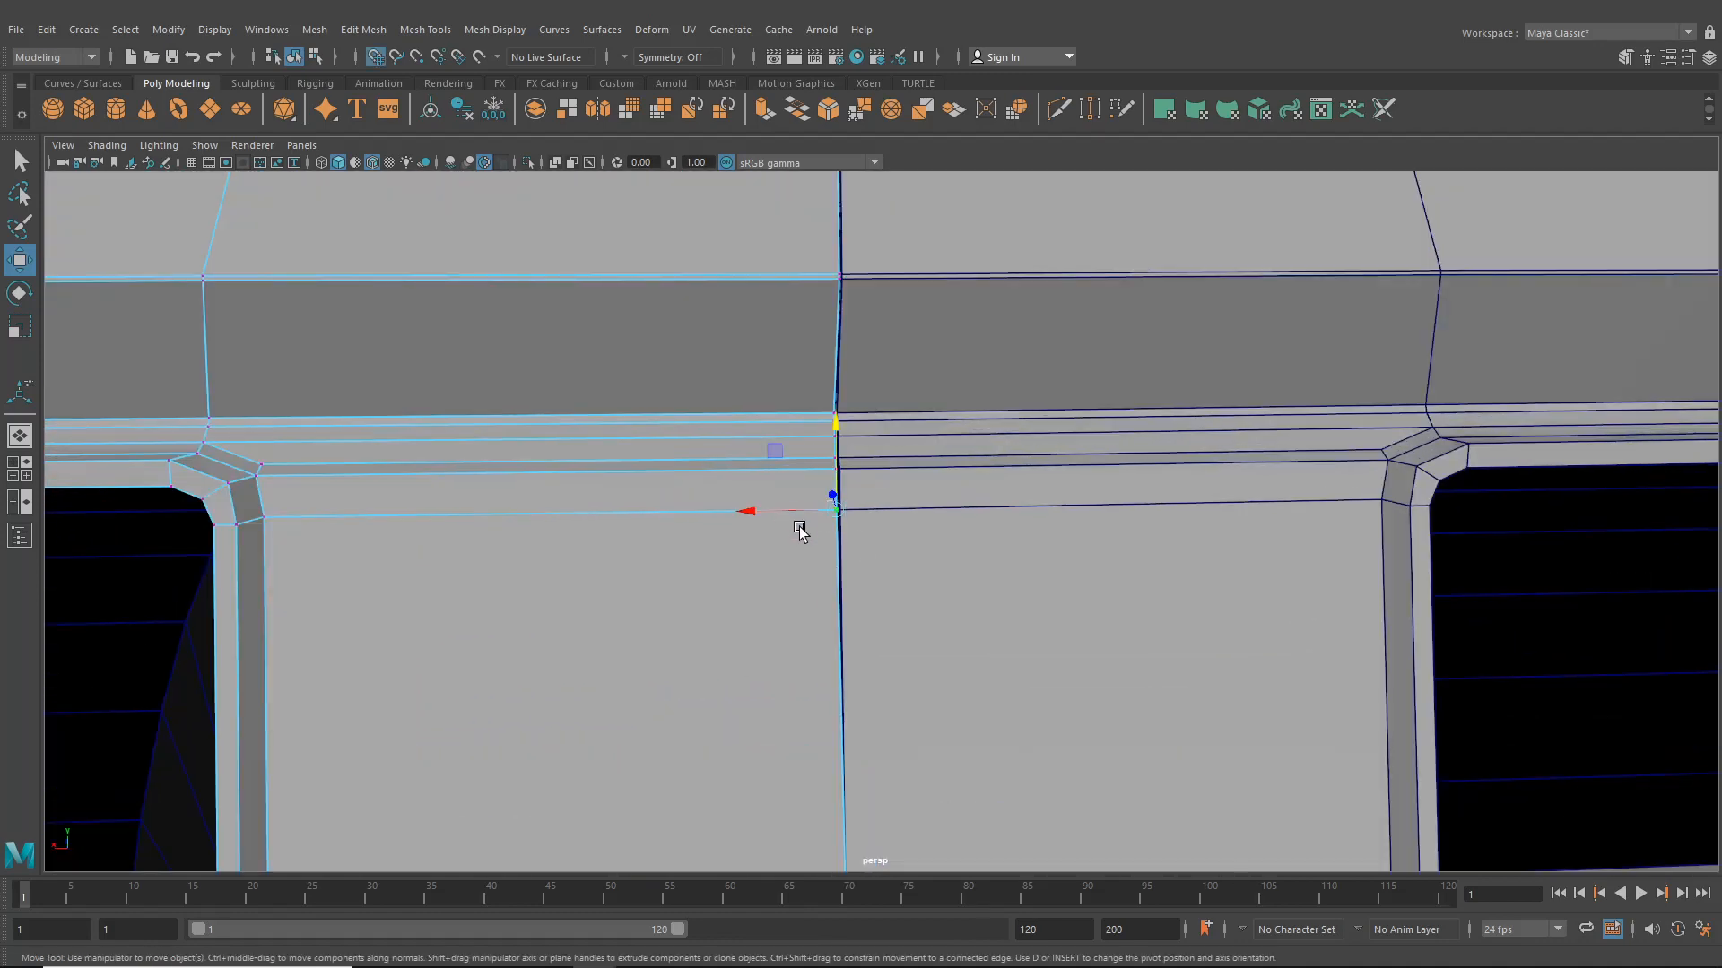
left_click(816, 464)
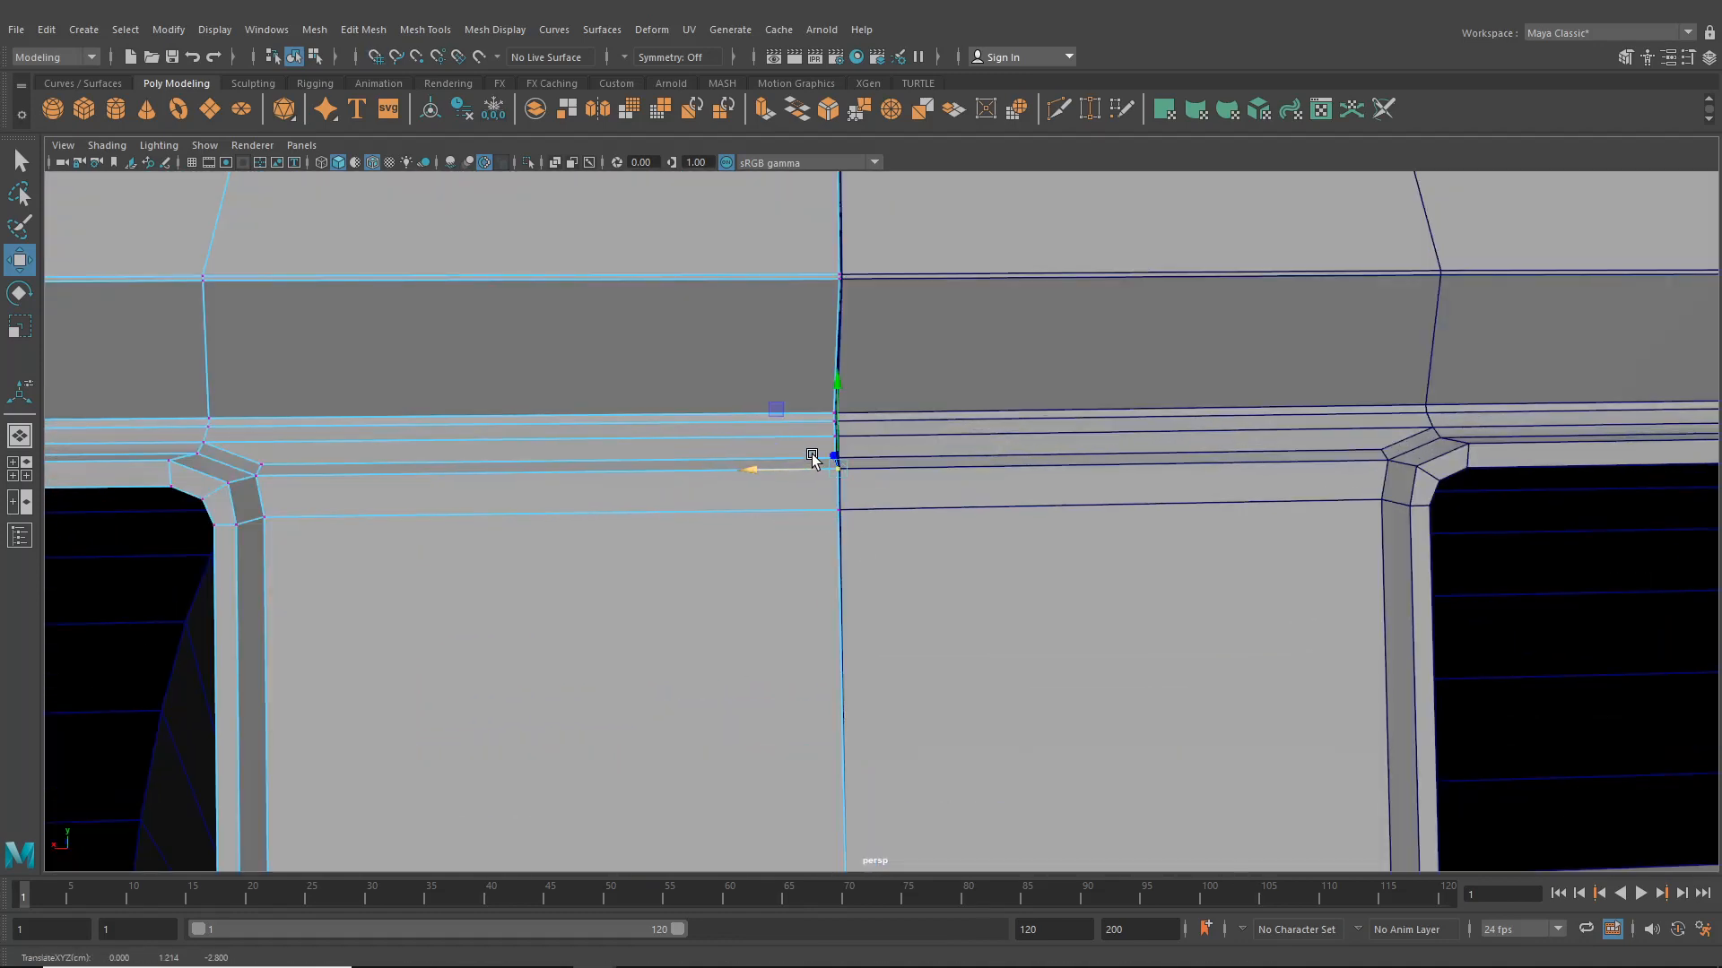
left_click(302, 471)
left_click(811, 448)
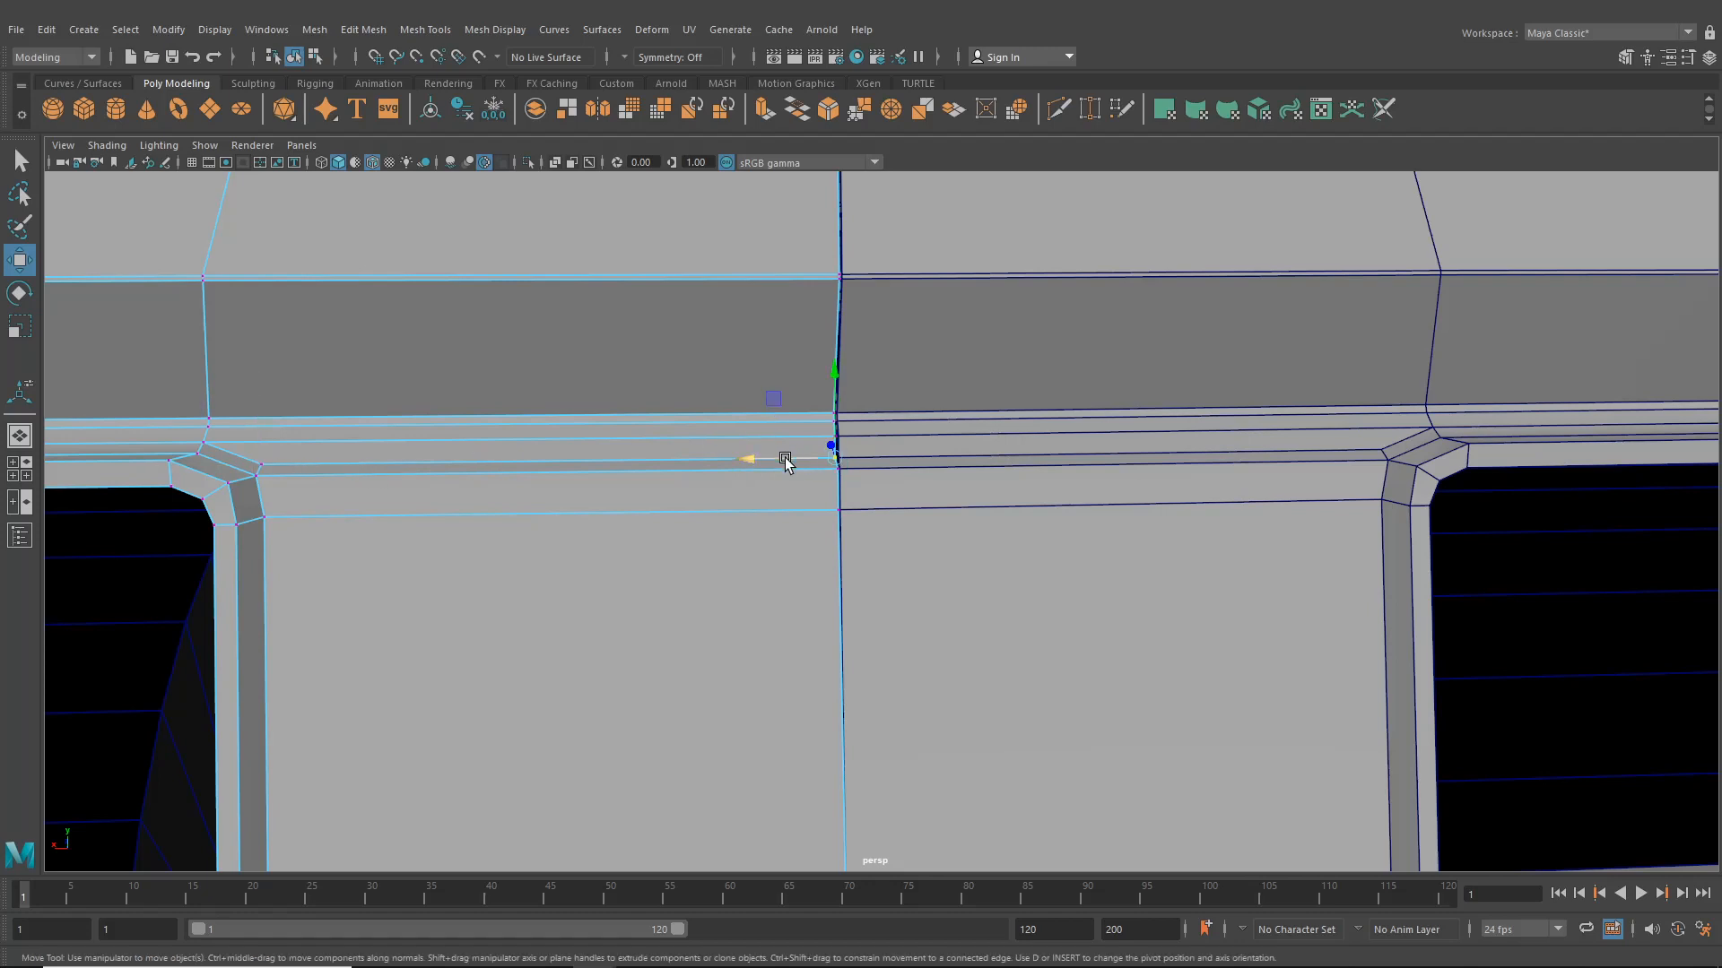
left_click(796, 432)
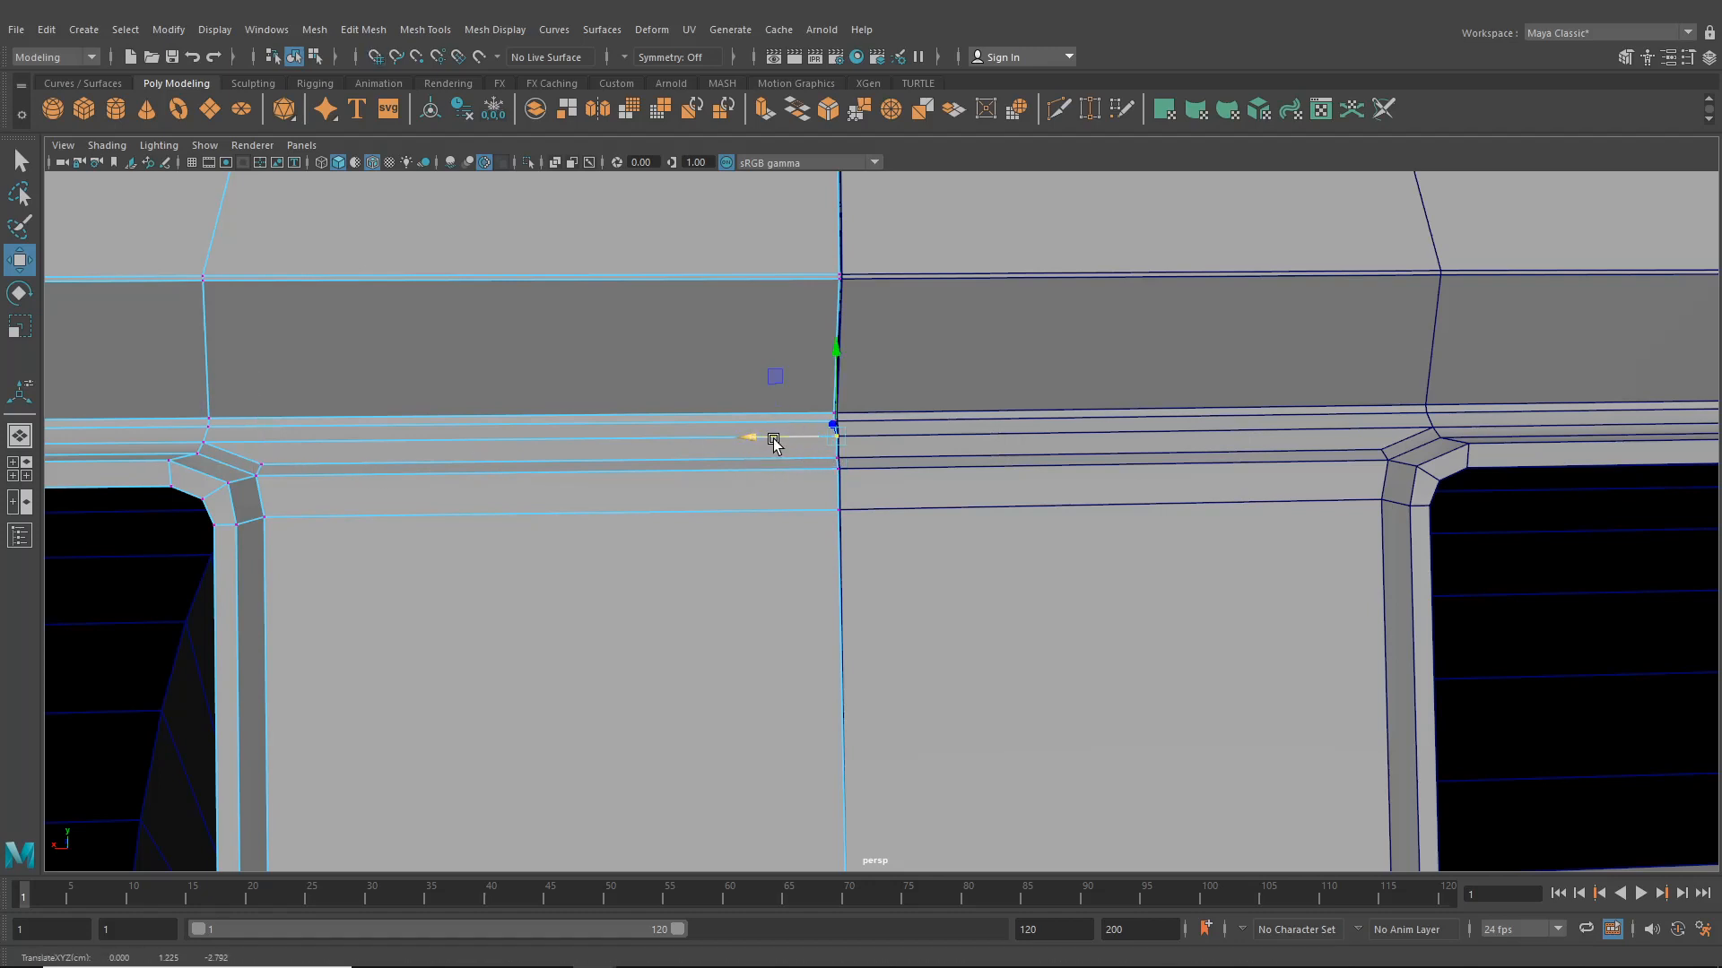
left_click(750, 420)
- Orbit around the car to examine the rear body mesh and taillight opening from several angles
scroll(812, 435, "down", 3)
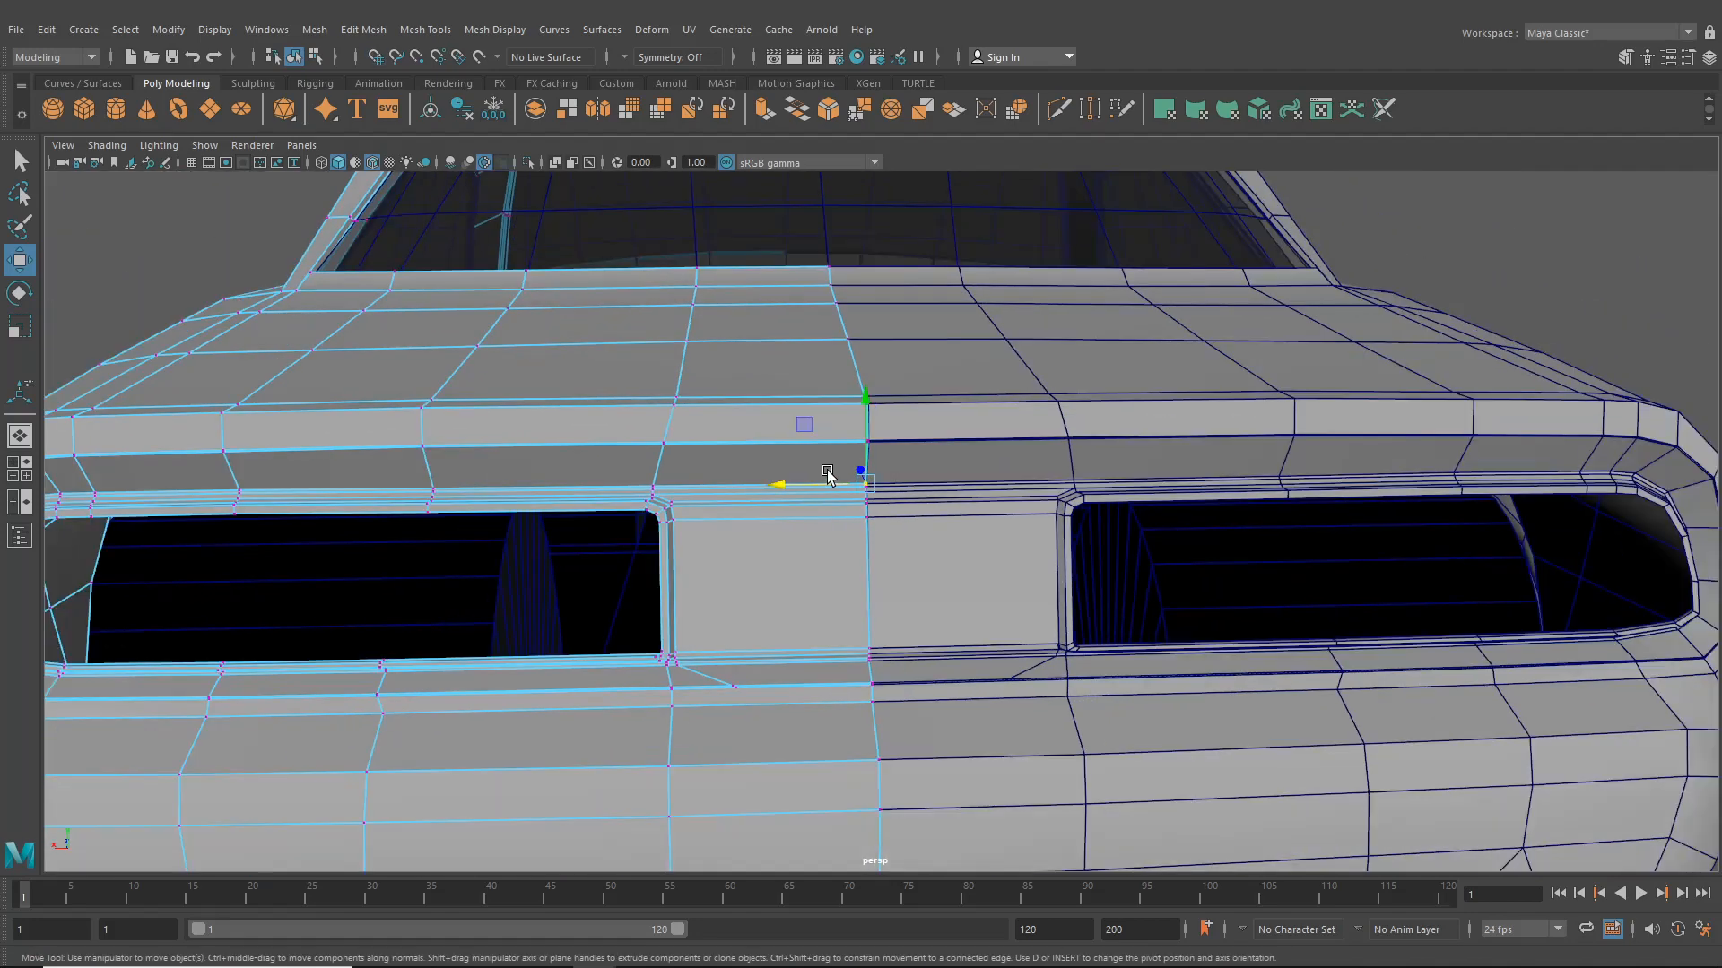
left_click_drag(872, 484, 922, 450, "alt")
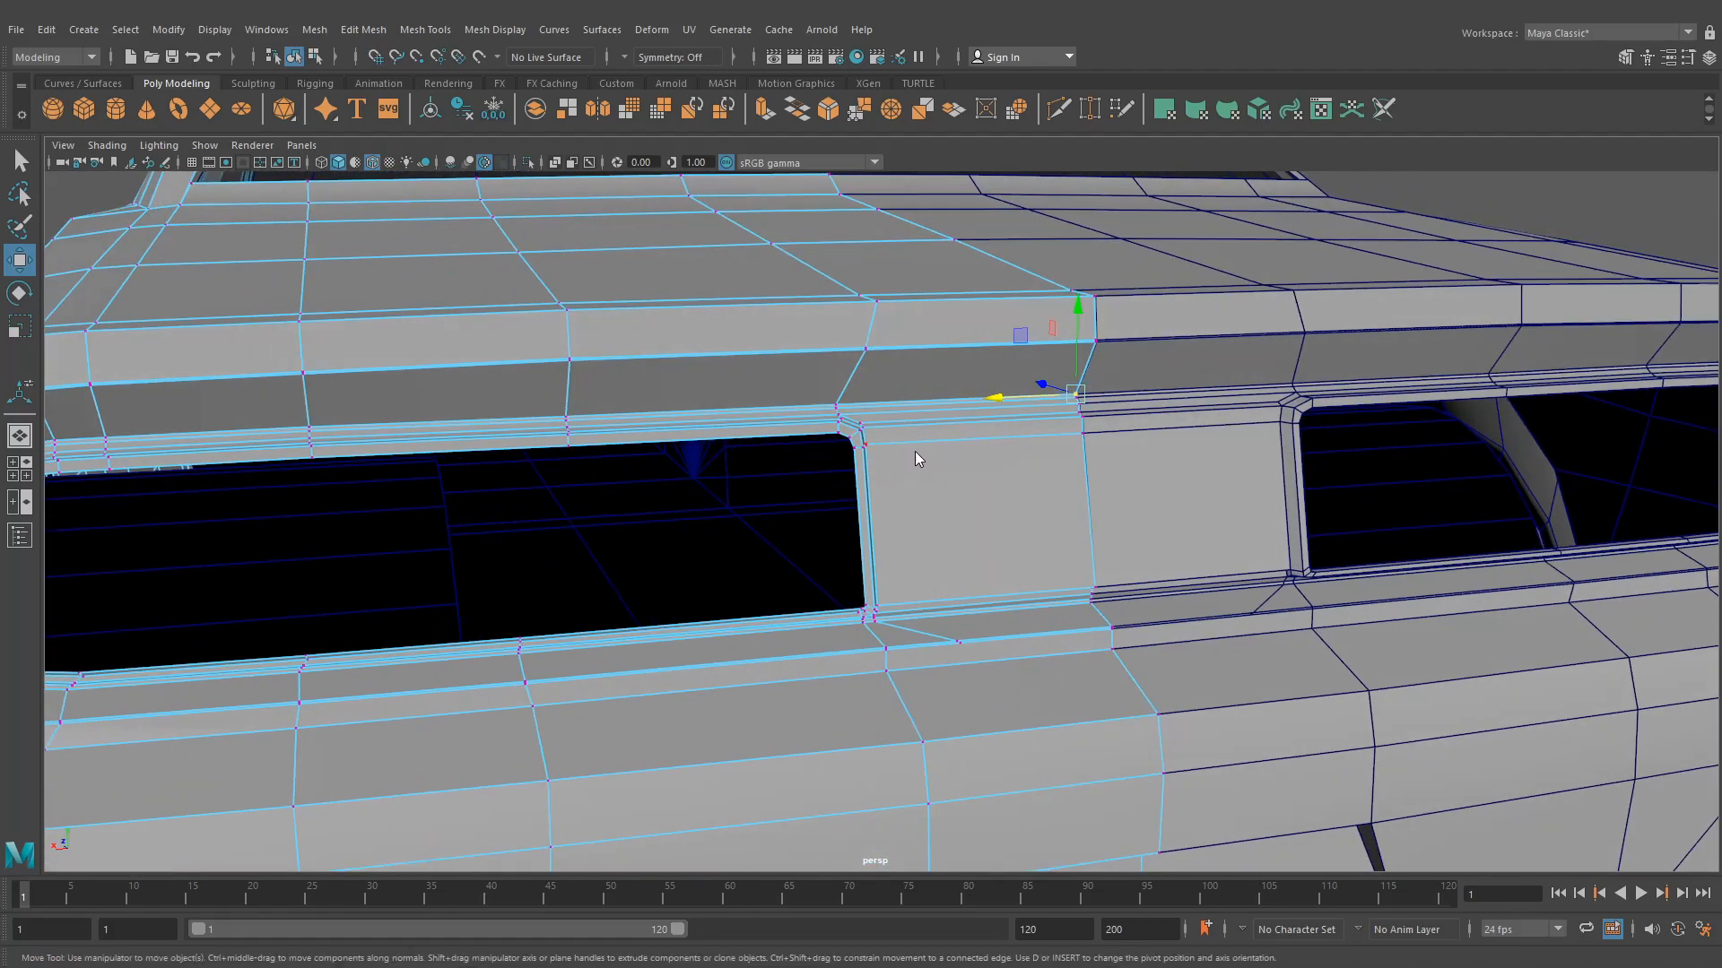
right_click(914, 451)
mouse_move(910, 481)
right_mouse_down()
mouse_move(915, 418)
mouse_move(909, 504)
right_mouse_up()
middle_click_drag(910, 504, 1255, 529, "alt")
scroll(583, 477, "down", 3)
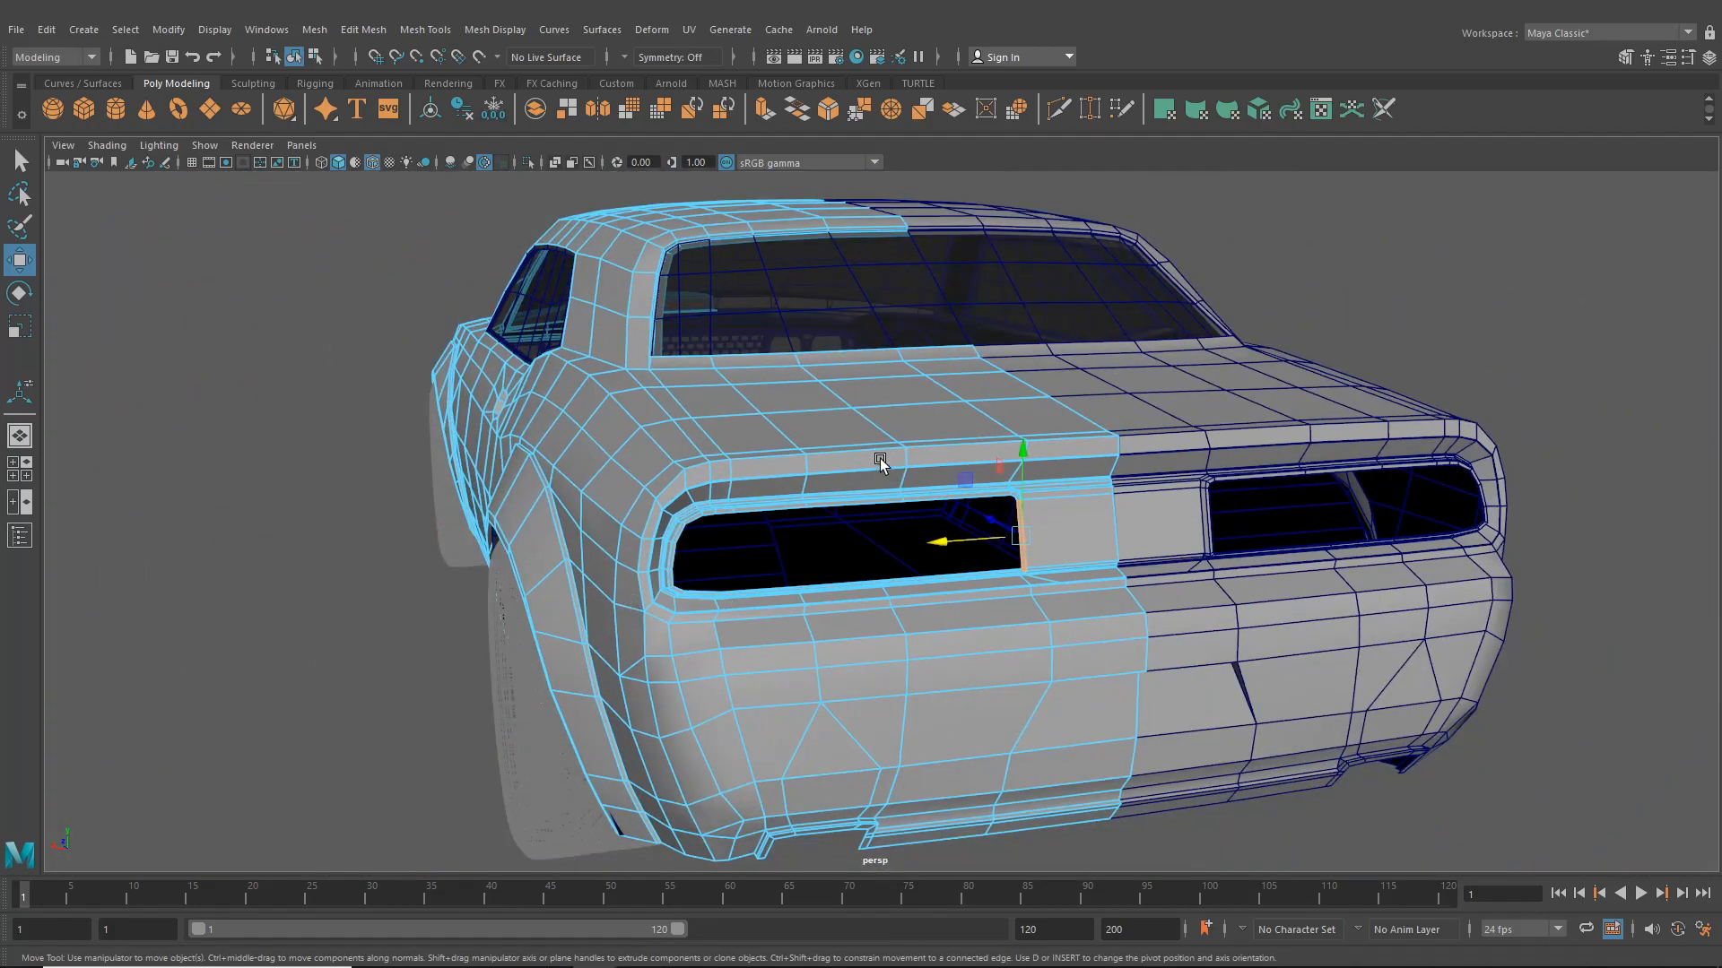
scroll(782, 586, "down", 3)
left_click_drag(772, 589, 1041, 583, "alt")
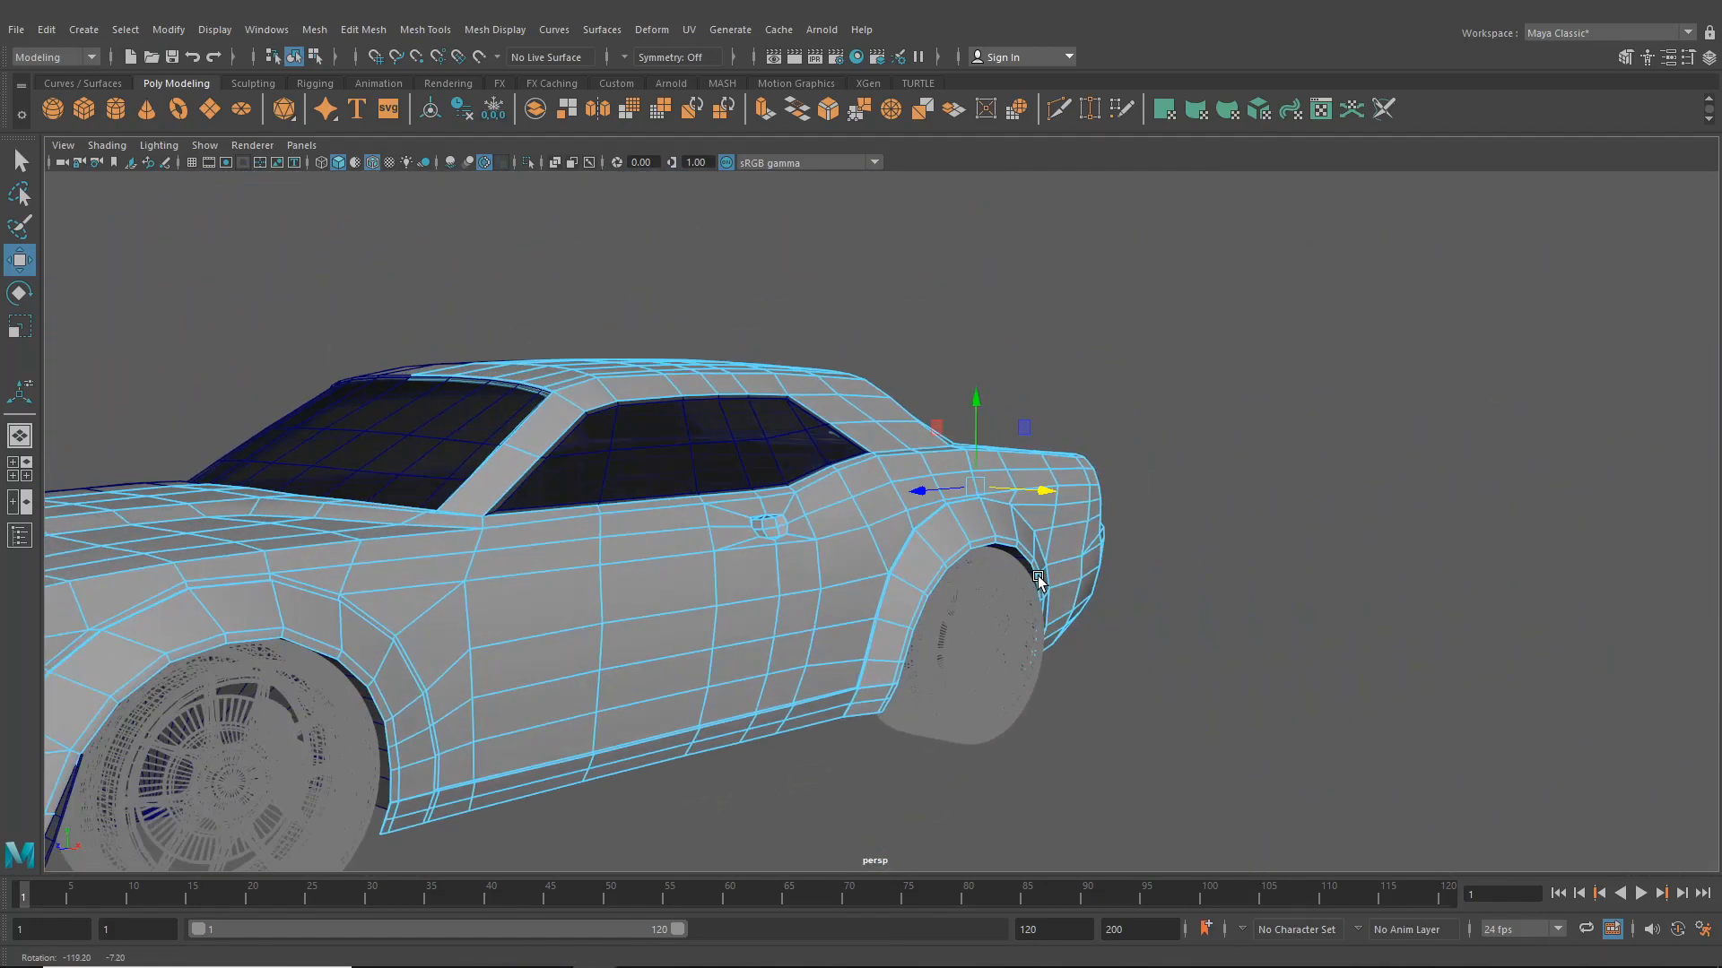
left_click_drag(883, 587, 633, 644, "alt")
scroll(753, 603, "up", 8)
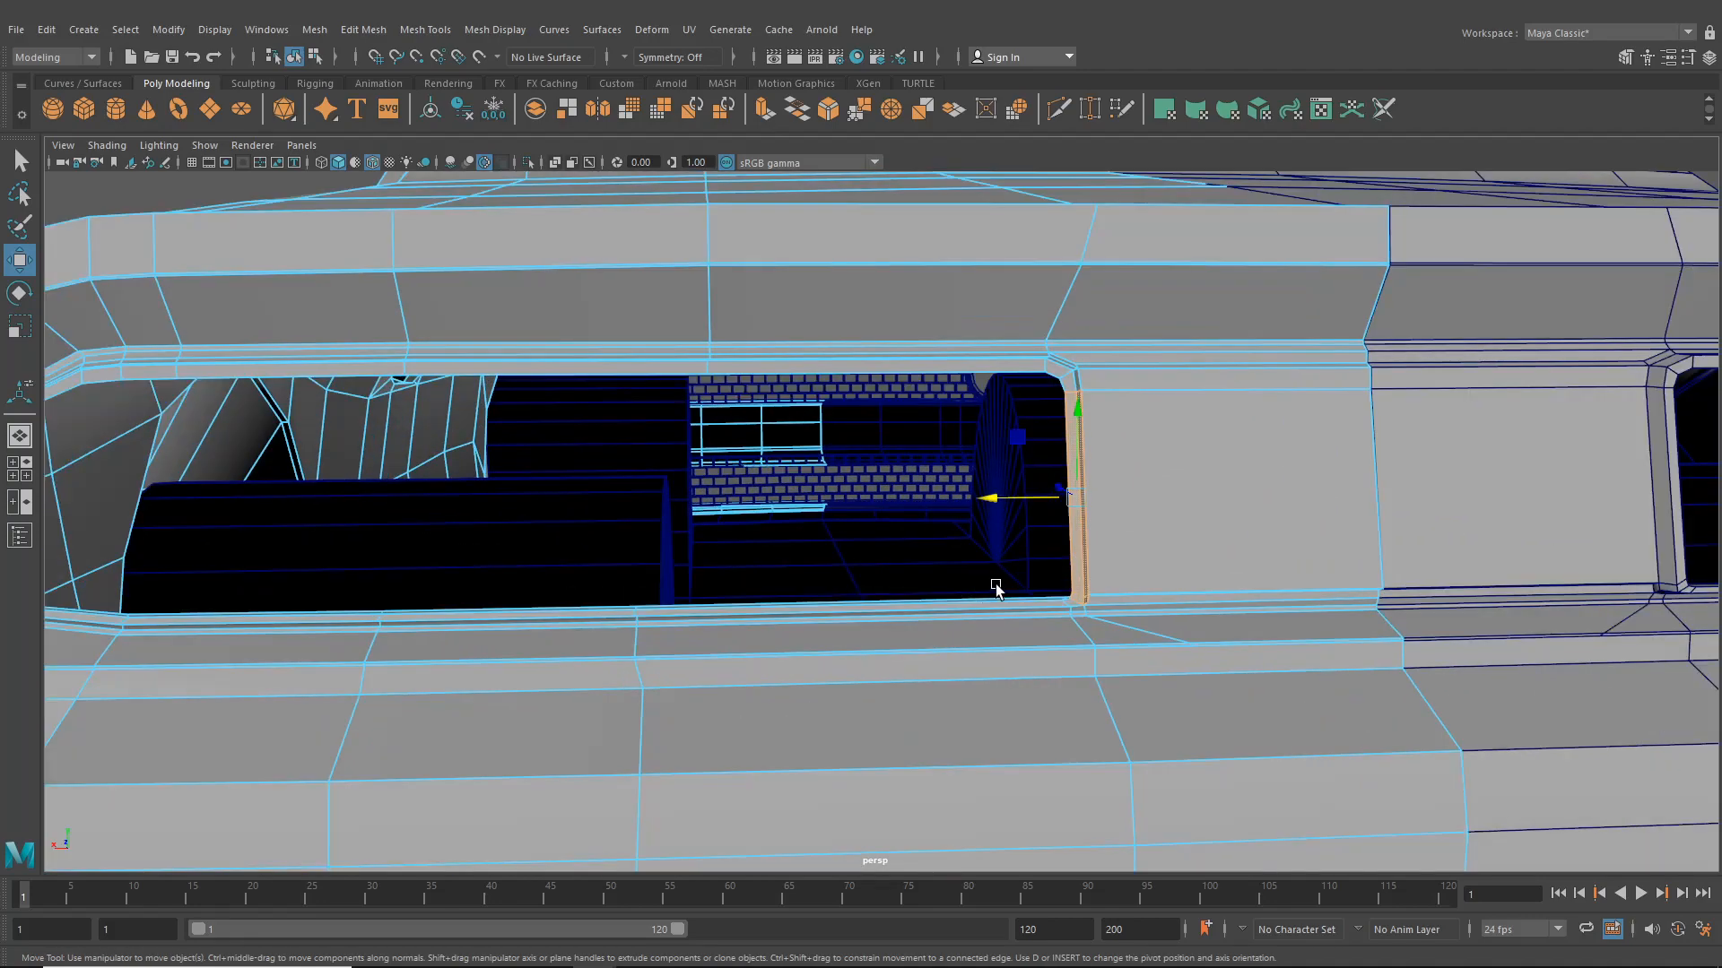
right_click_drag(1145, 565, 1145, 519)
middle_click_drag(1143, 527, 1015, 522, "alt")
right_click_drag(1011, 556, 1040, 637, "alt")
scroll(1039, 640, "up", 2)
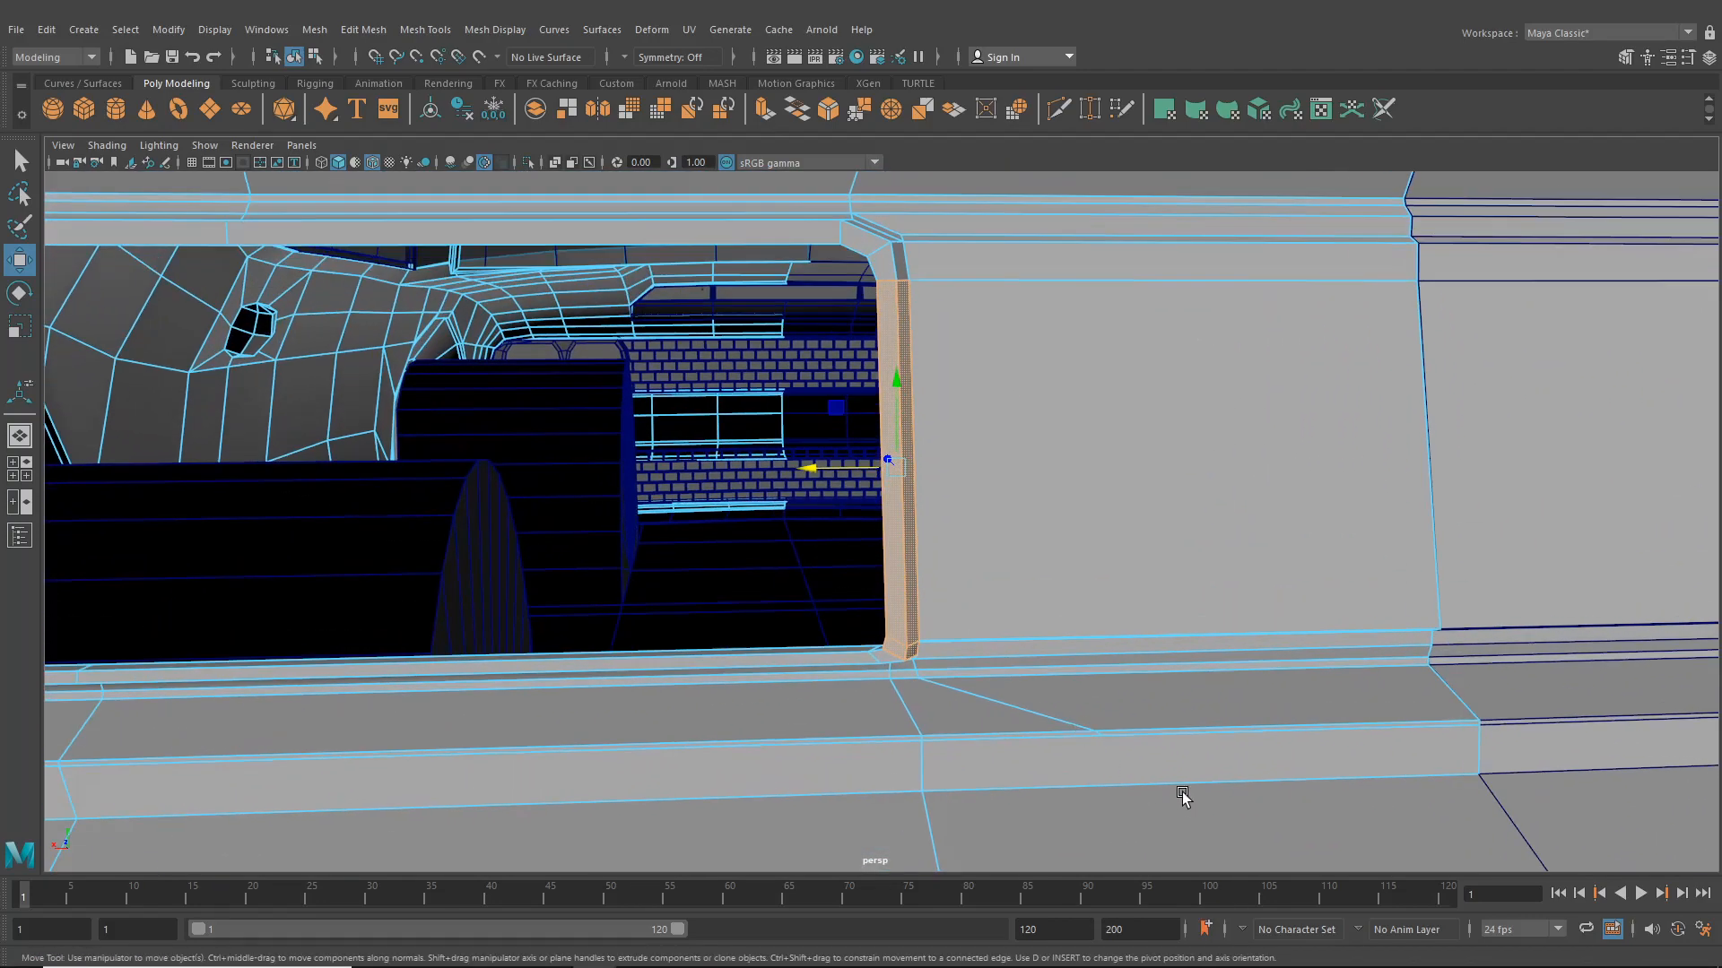
- Select edge loops along the taillight surround, rear panel and bumper to inspect their flow
left_click(1114, 726)
left_click(1118, 737)
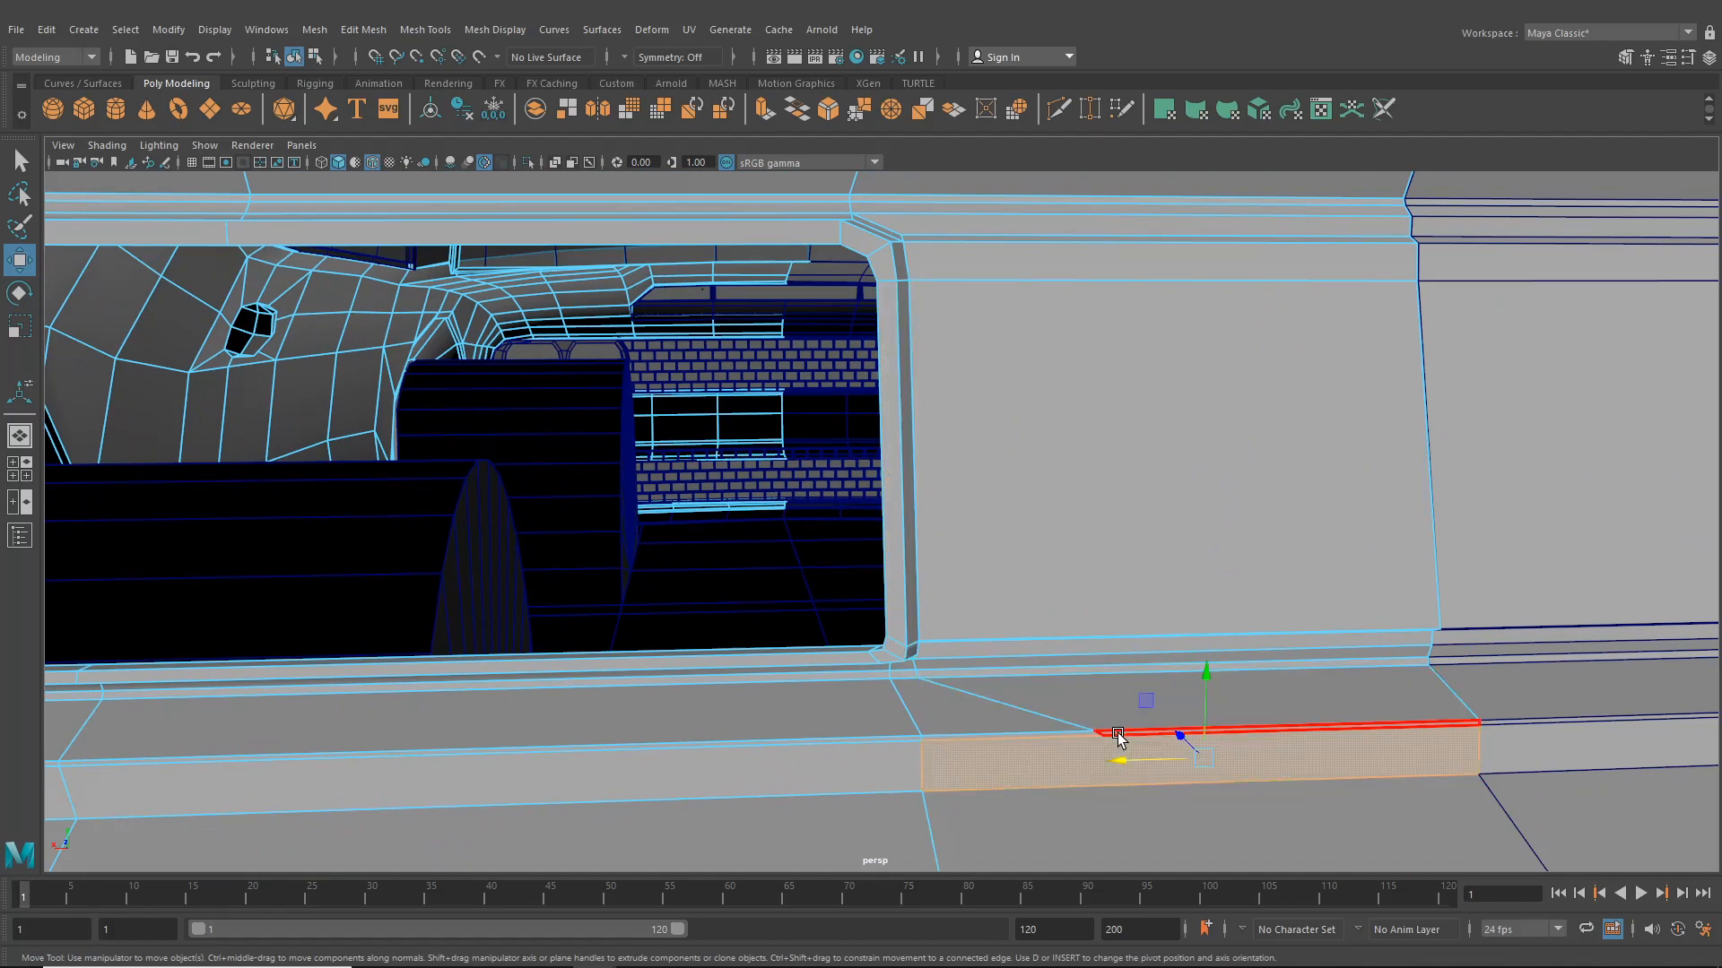
left_click(1116, 732)
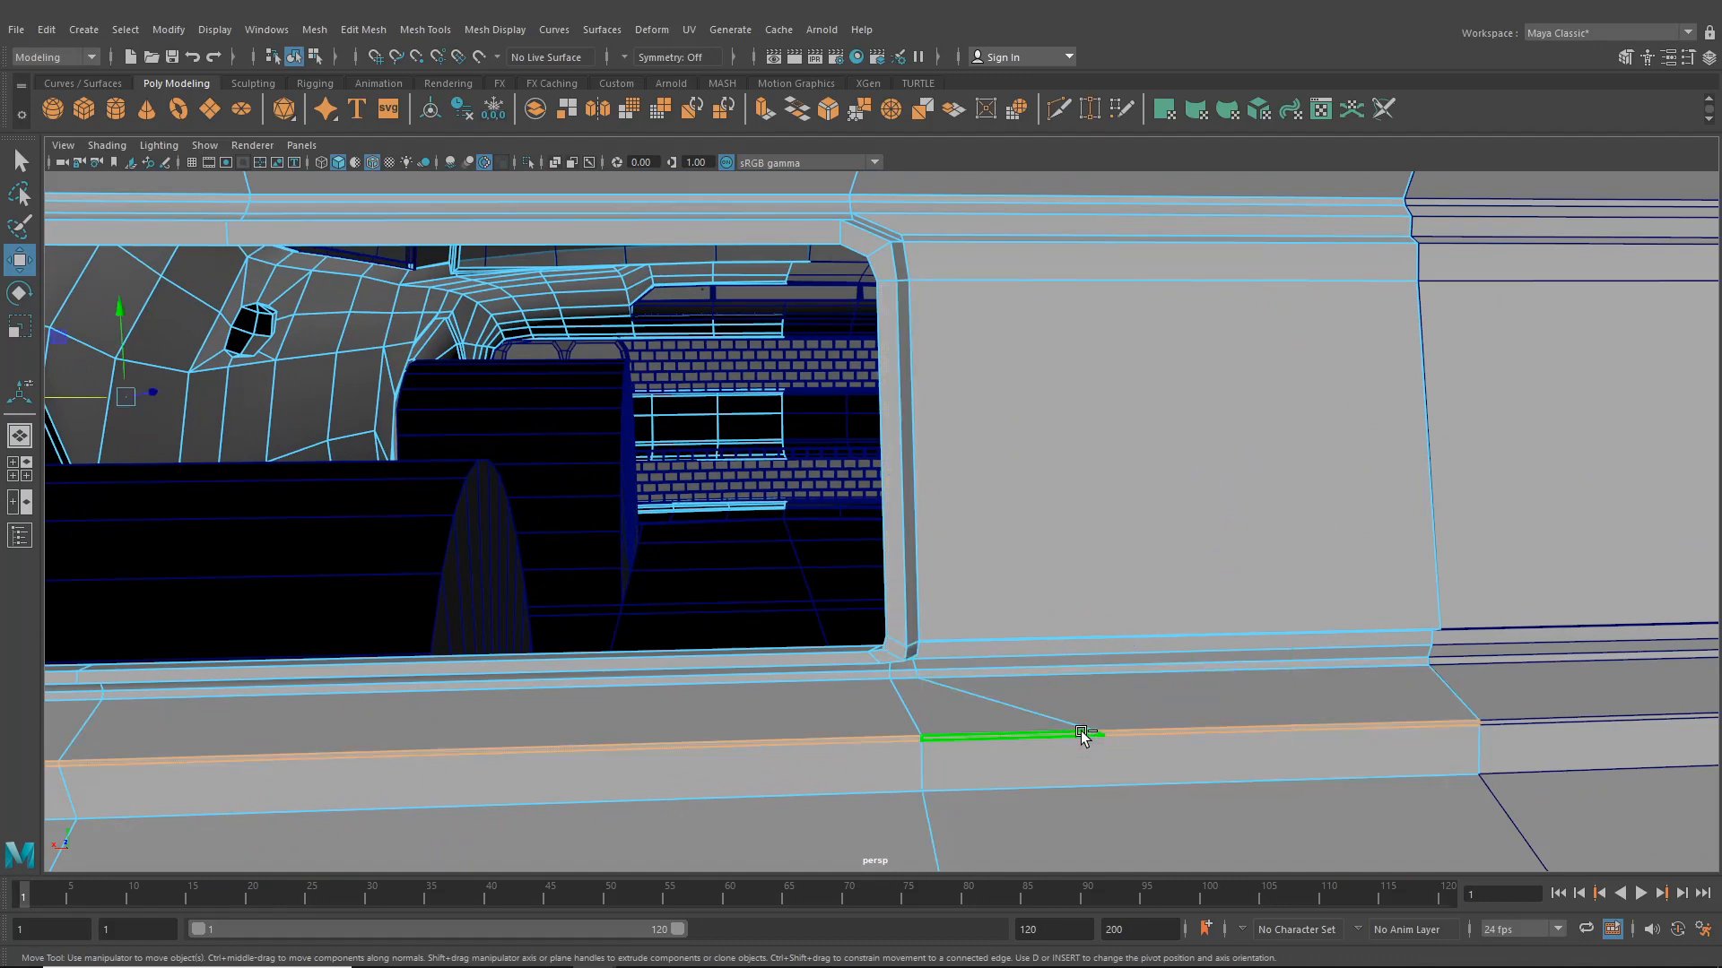
left_click_drag(1083, 733, 822, 480, "alt")
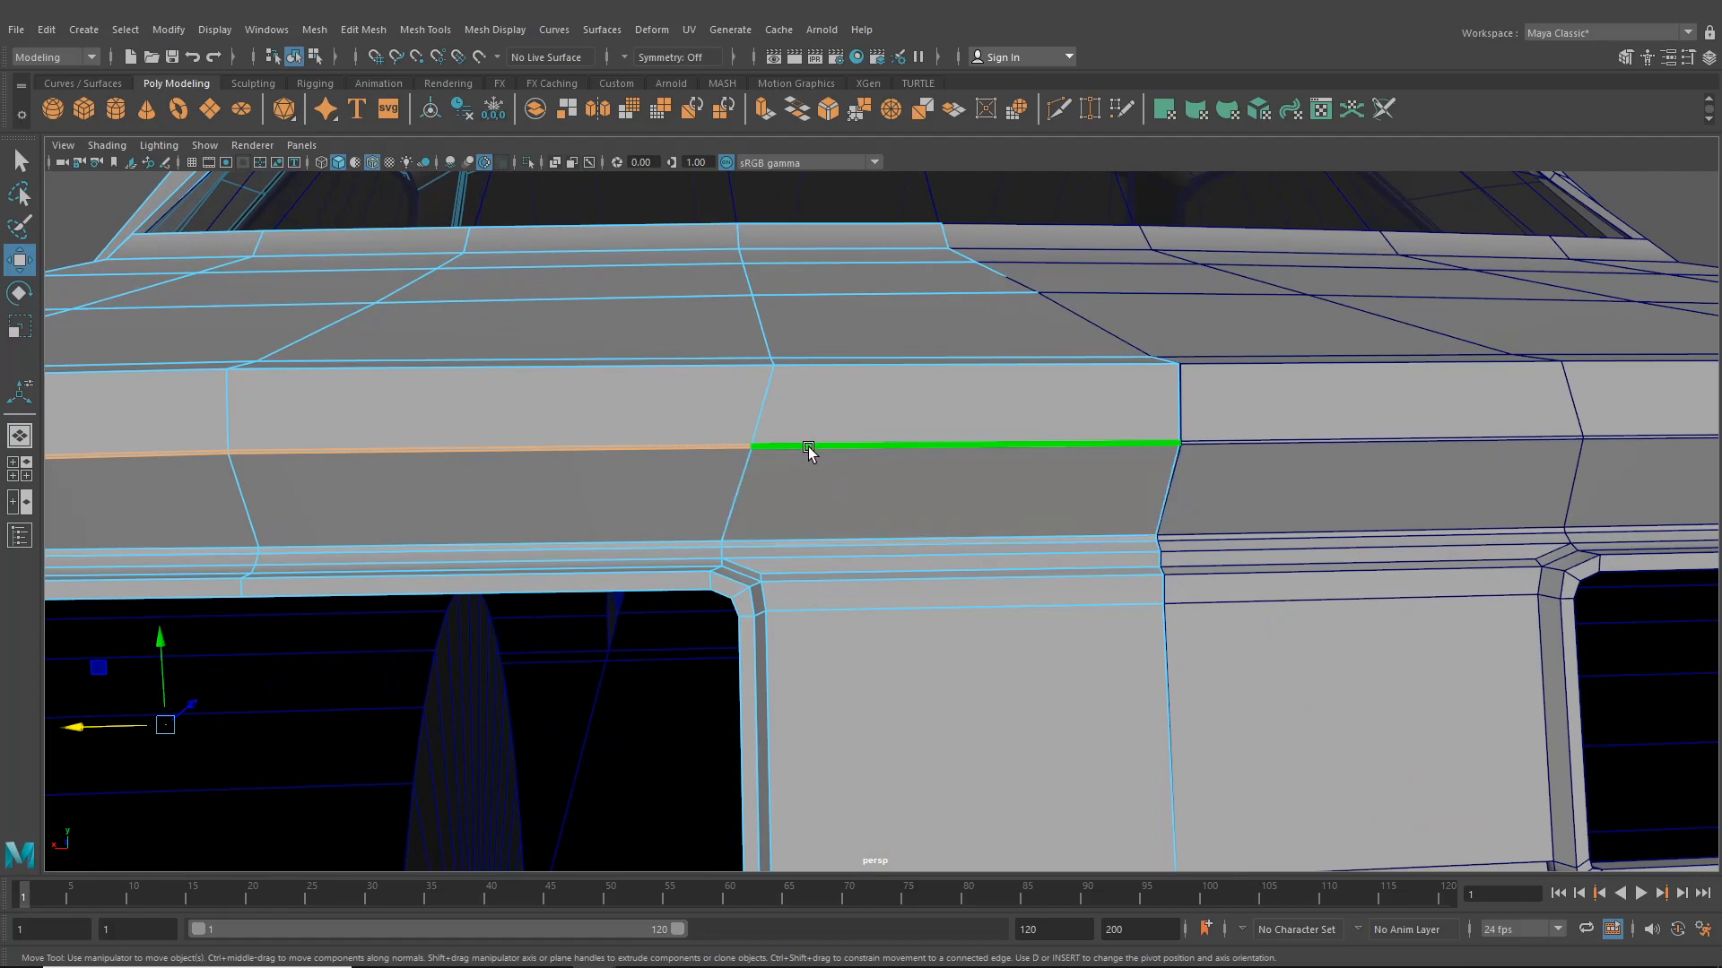
double_click(810, 450)
middle_click_drag(765, 459, 801, 500, "alt")
right_click_drag(800, 495, 886, 623, "alt")
left_click(884, 492)
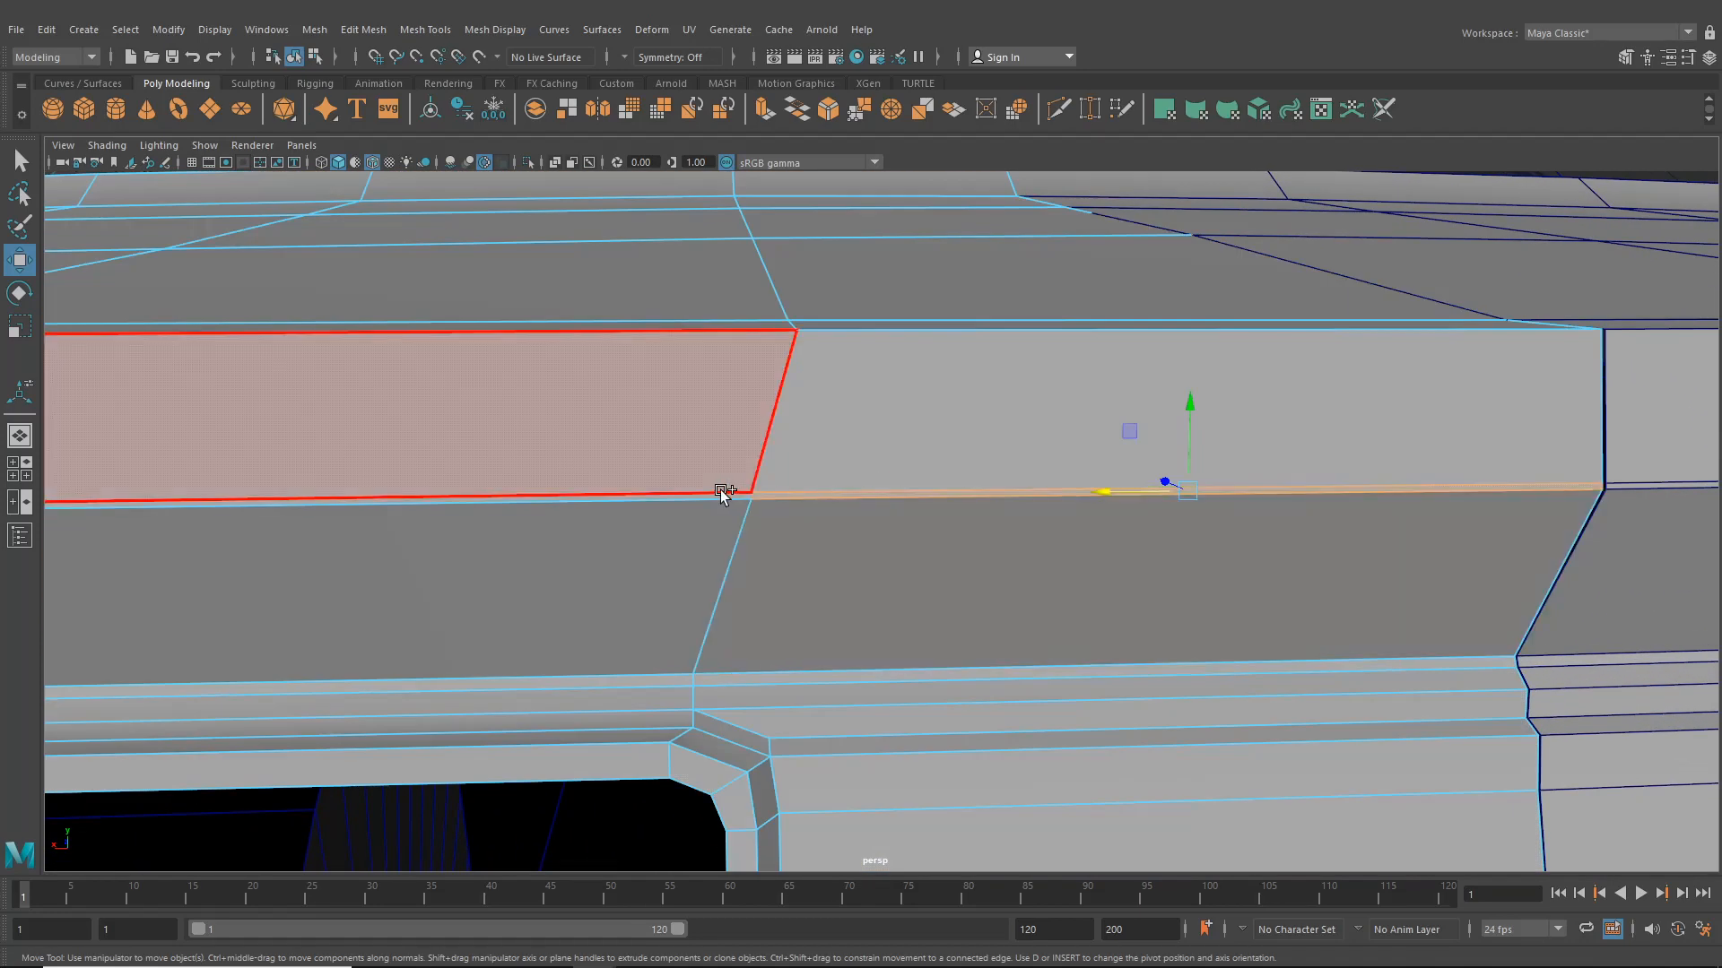
double_click(720, 496, "shift")
right_click_drag(857, 633, 785, 552, "alt")
middle_click_drag(784, 552, 927, 378, "alt")
left_click(915, 419)
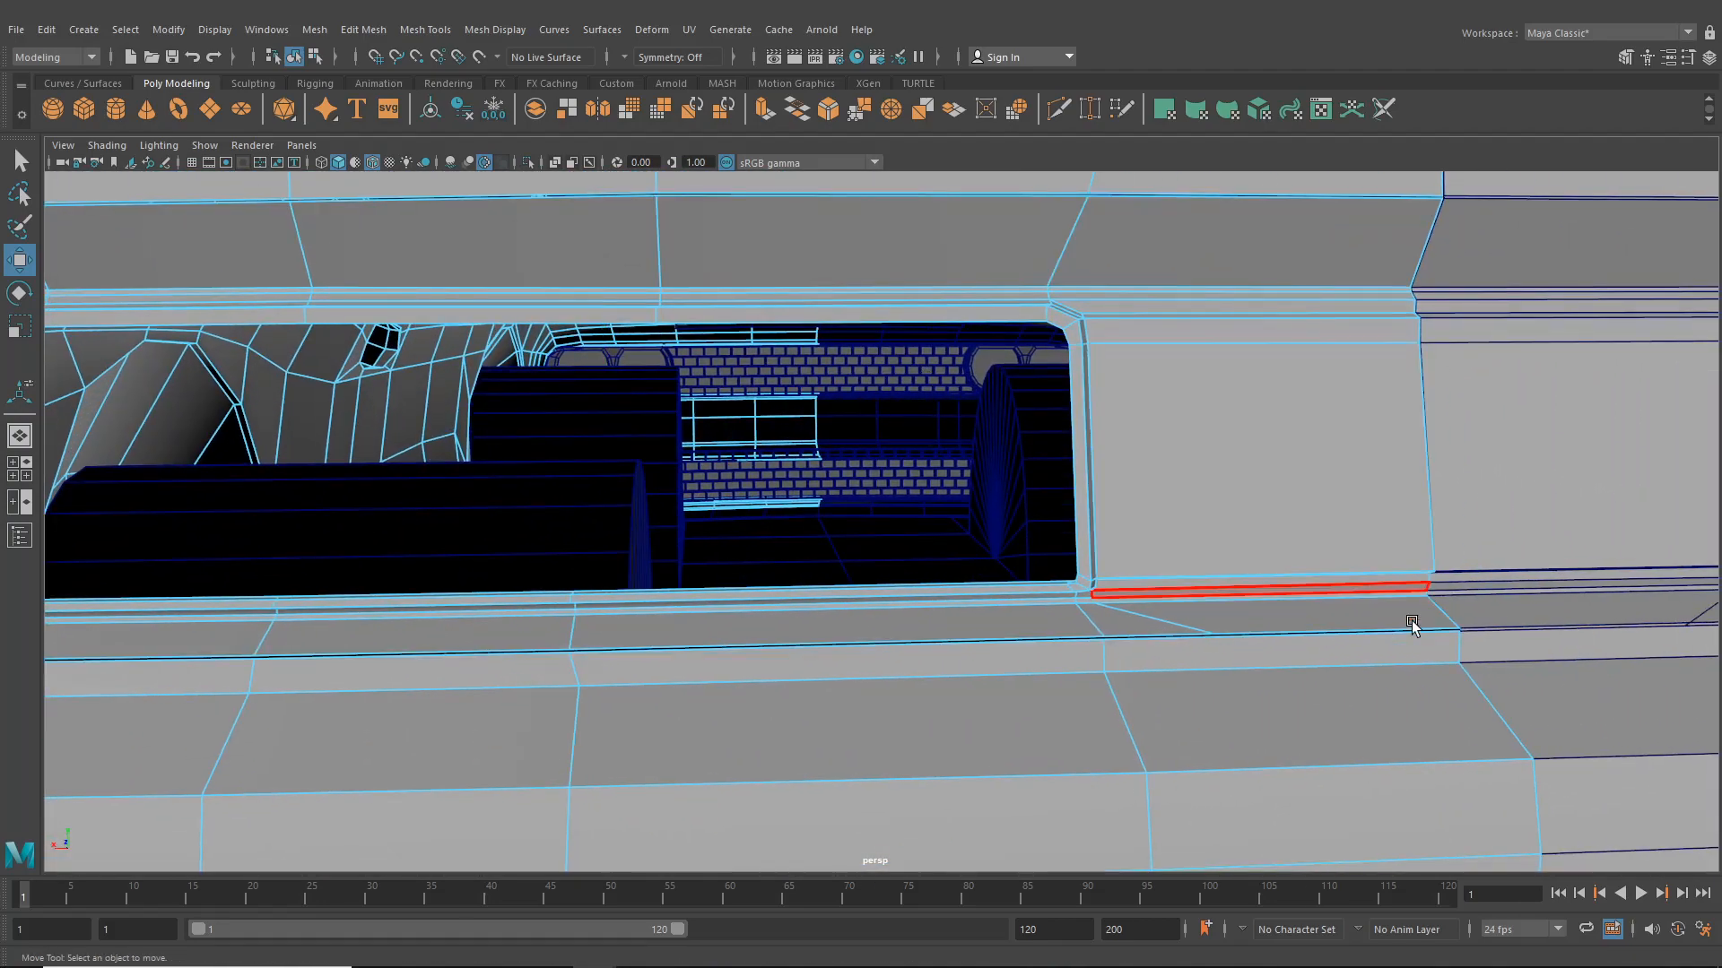
scroll(785, 487, "down", 2)
middle_click_drag(788, 487, 1027, 548, "alt")
left_click_drag(501, 412, 634, 411, "alt")
scroll(831, 493, "up", 3)
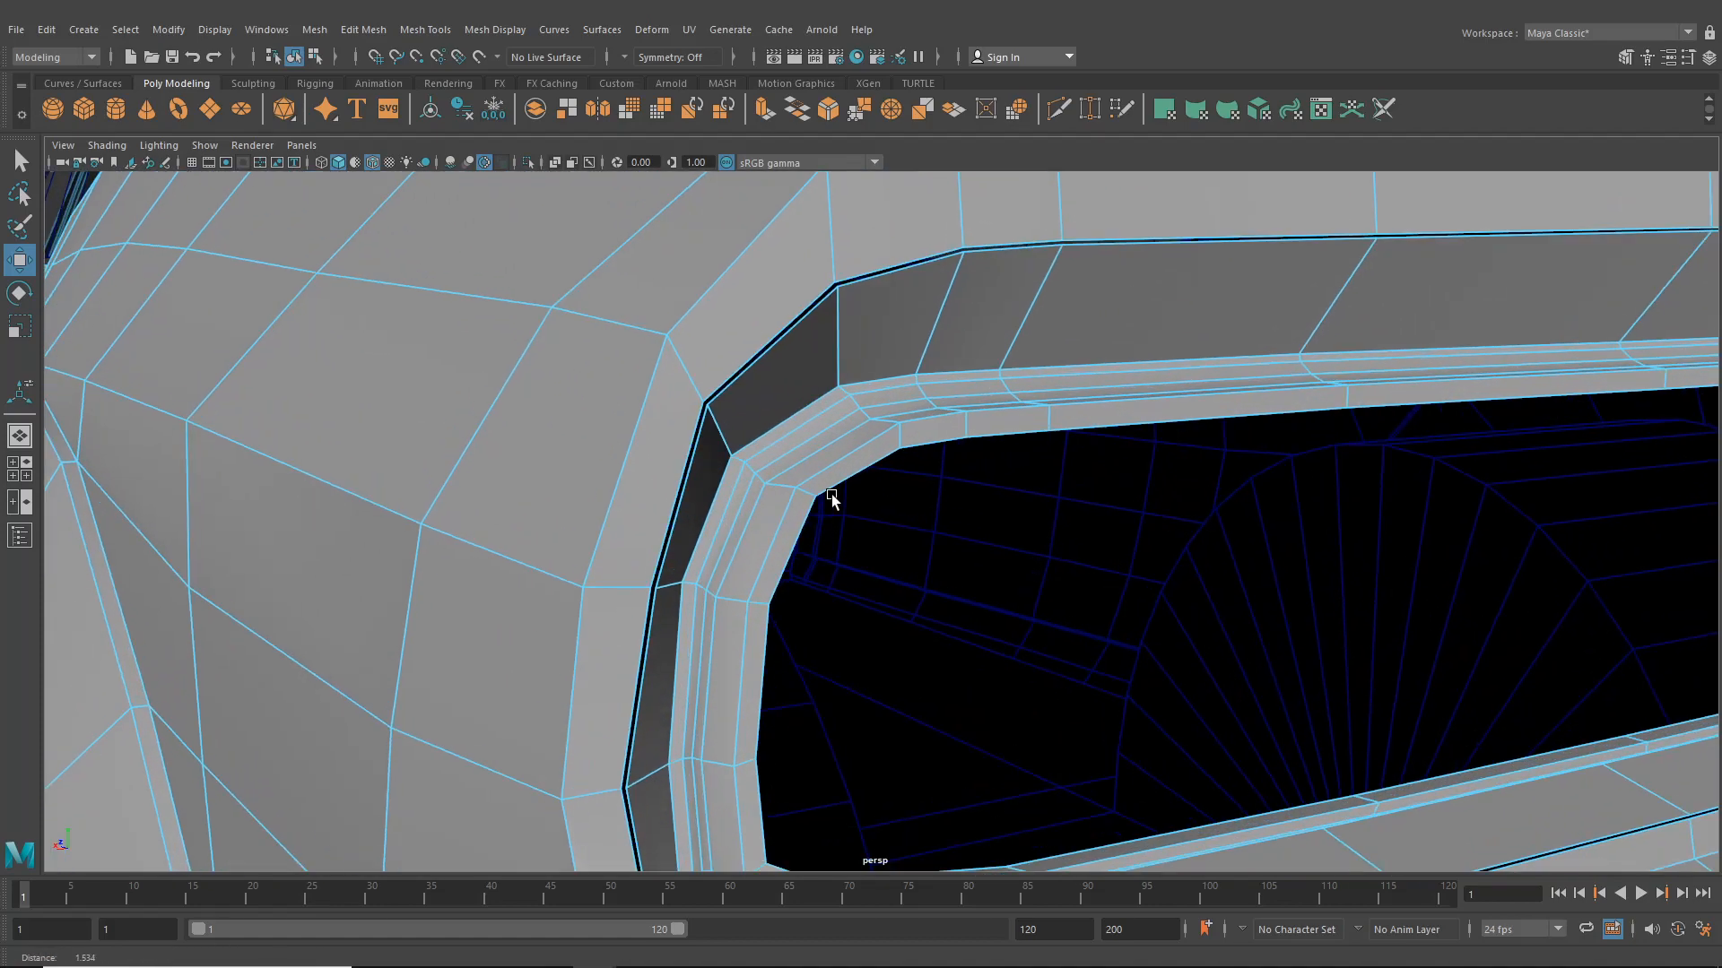
- Switch to object selection, select the rear body mesh, and separate it into separate objects
left_click(294, 58)
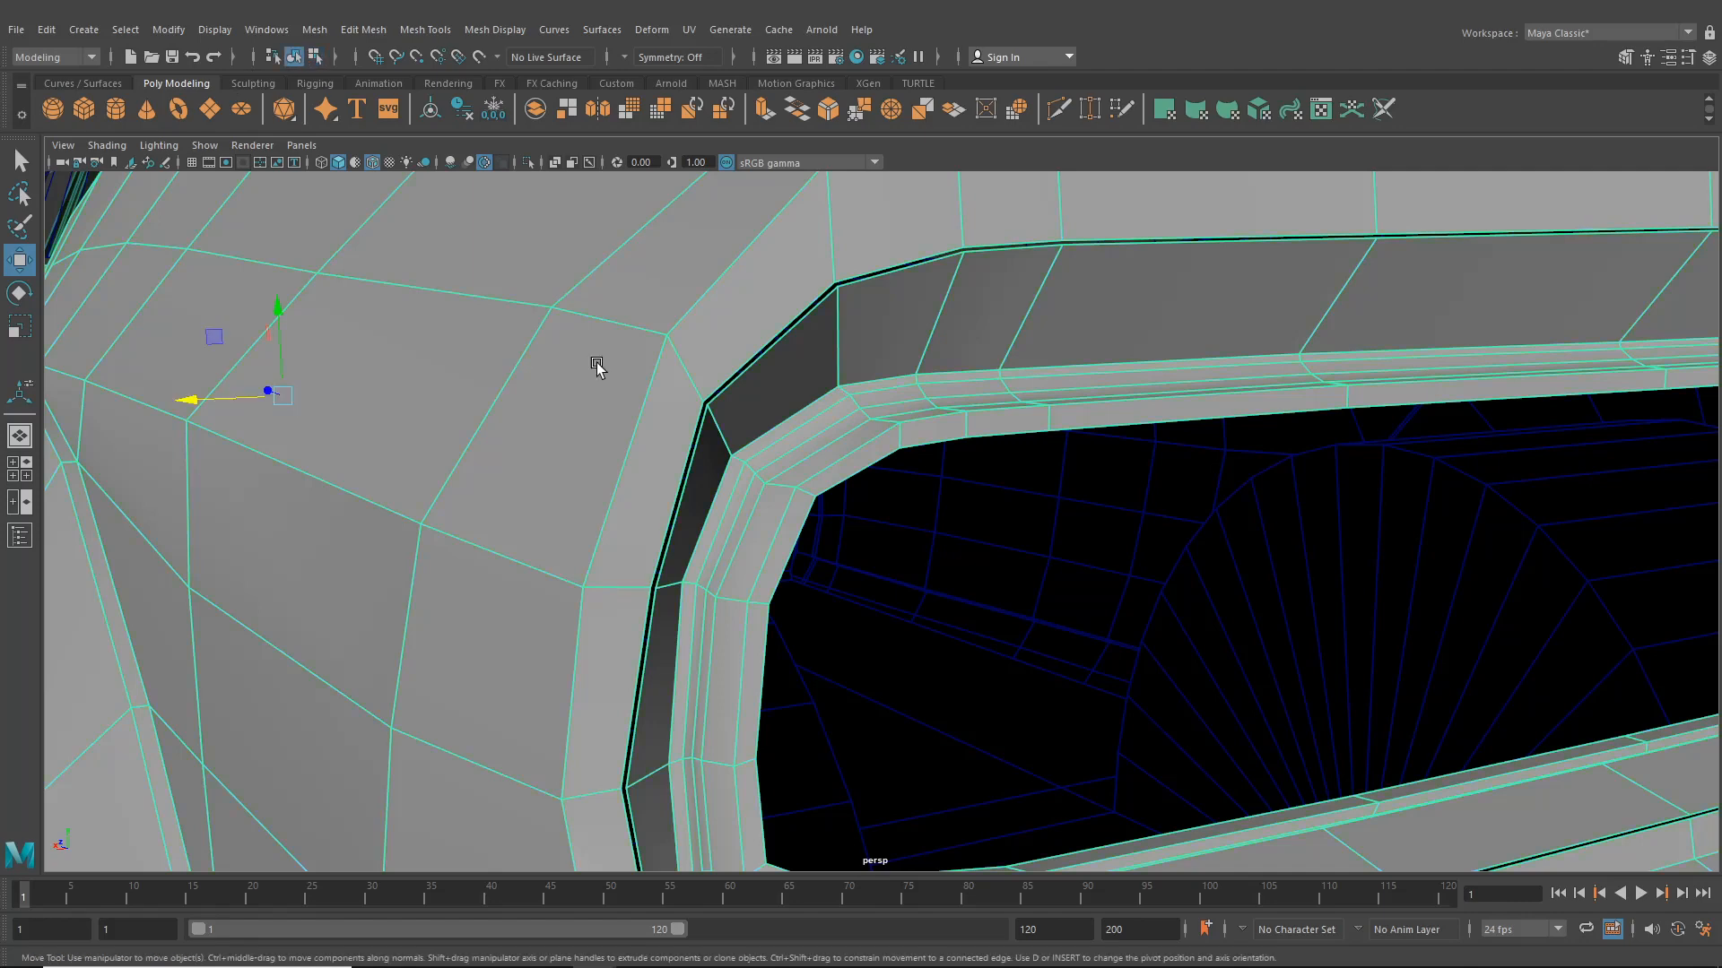
scroll(772, 494, "down", 4)
left_click_drag(807, 507, 472, 502, "alt")
left_click(288, 541)
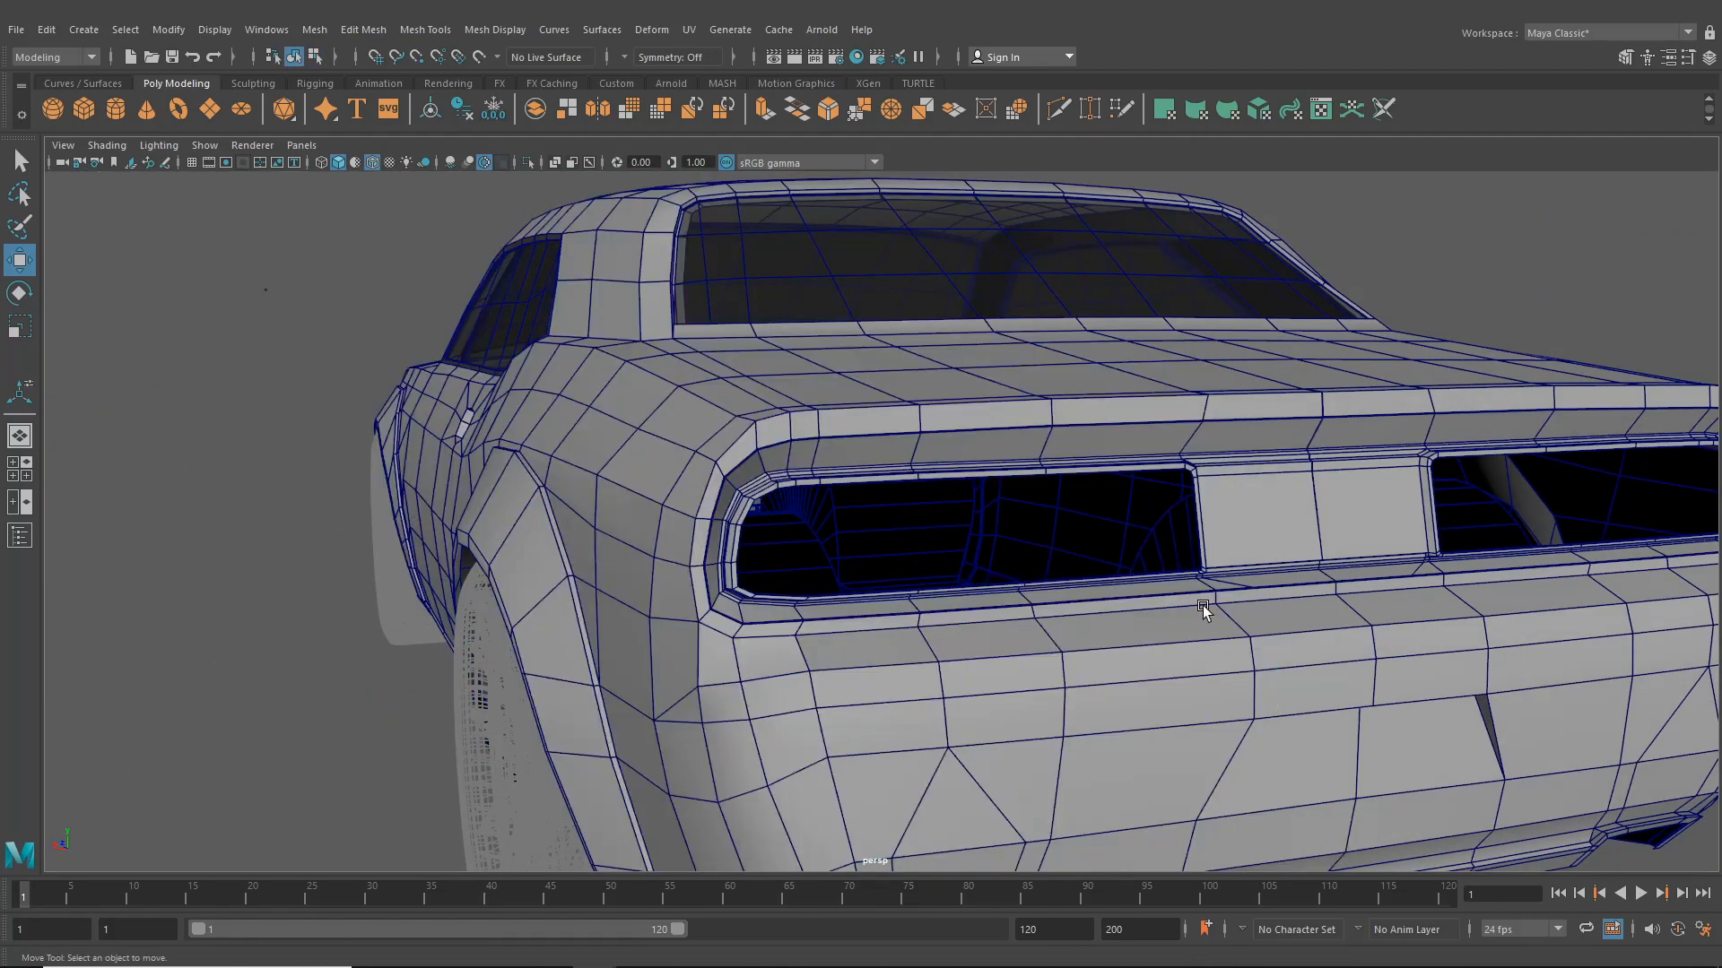
left_click(1202, 563)
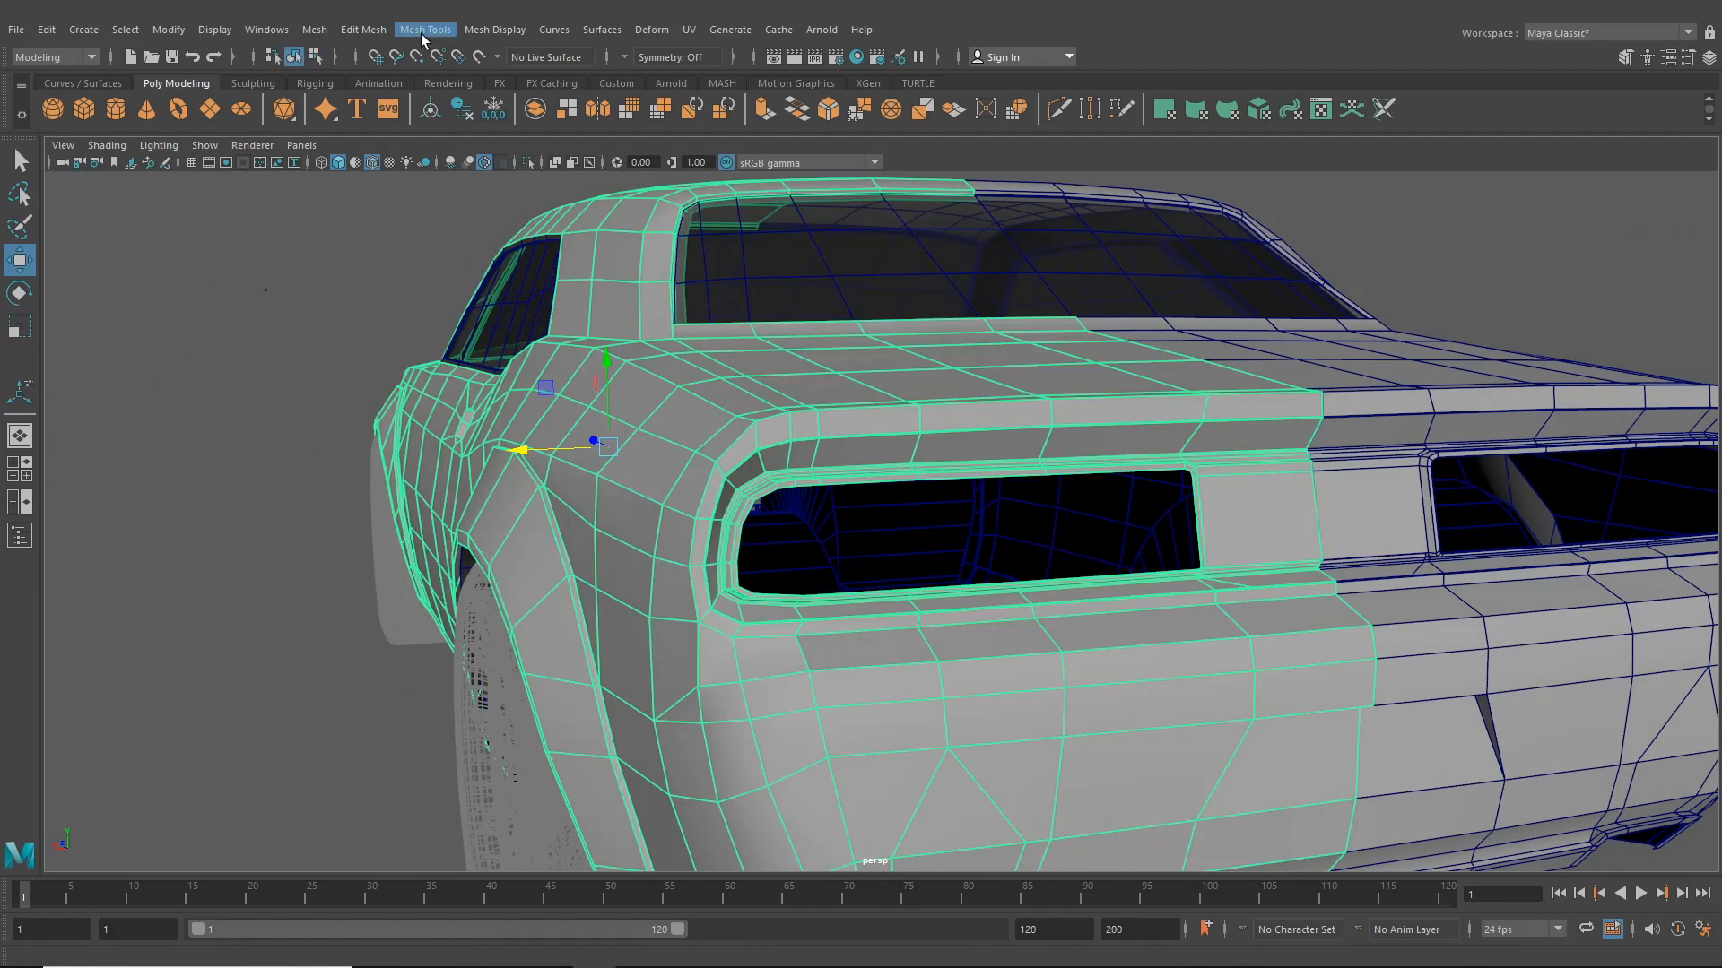
left_click(375, 29)
mouse_move(315, 29)
left_click(360, 114)
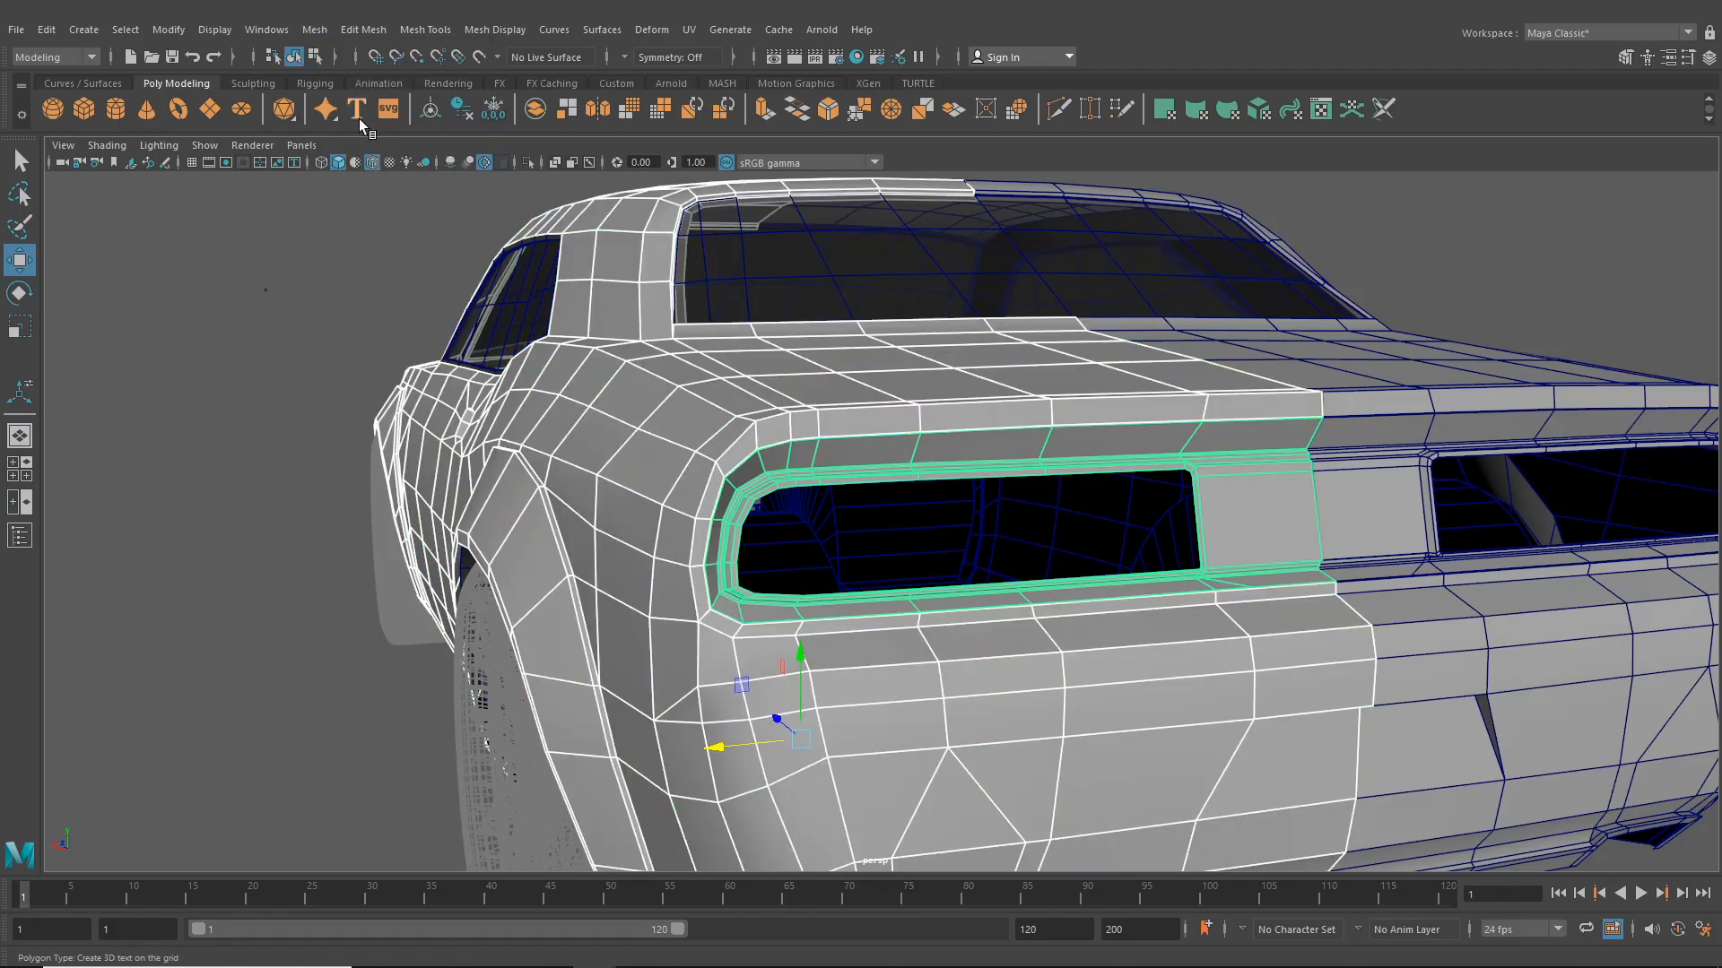
- Select the taillight surround, switch to a four-view layout, and set the lower-left panel to the back orthographic view
scroll(363, 435, "down", 3)
left_click_drag(380, 449, 610, 451, "alt")
right_click_drag(609, 451, 570, 456, "alt")
left_click_drag(569, 455, 875, 505, "alt")
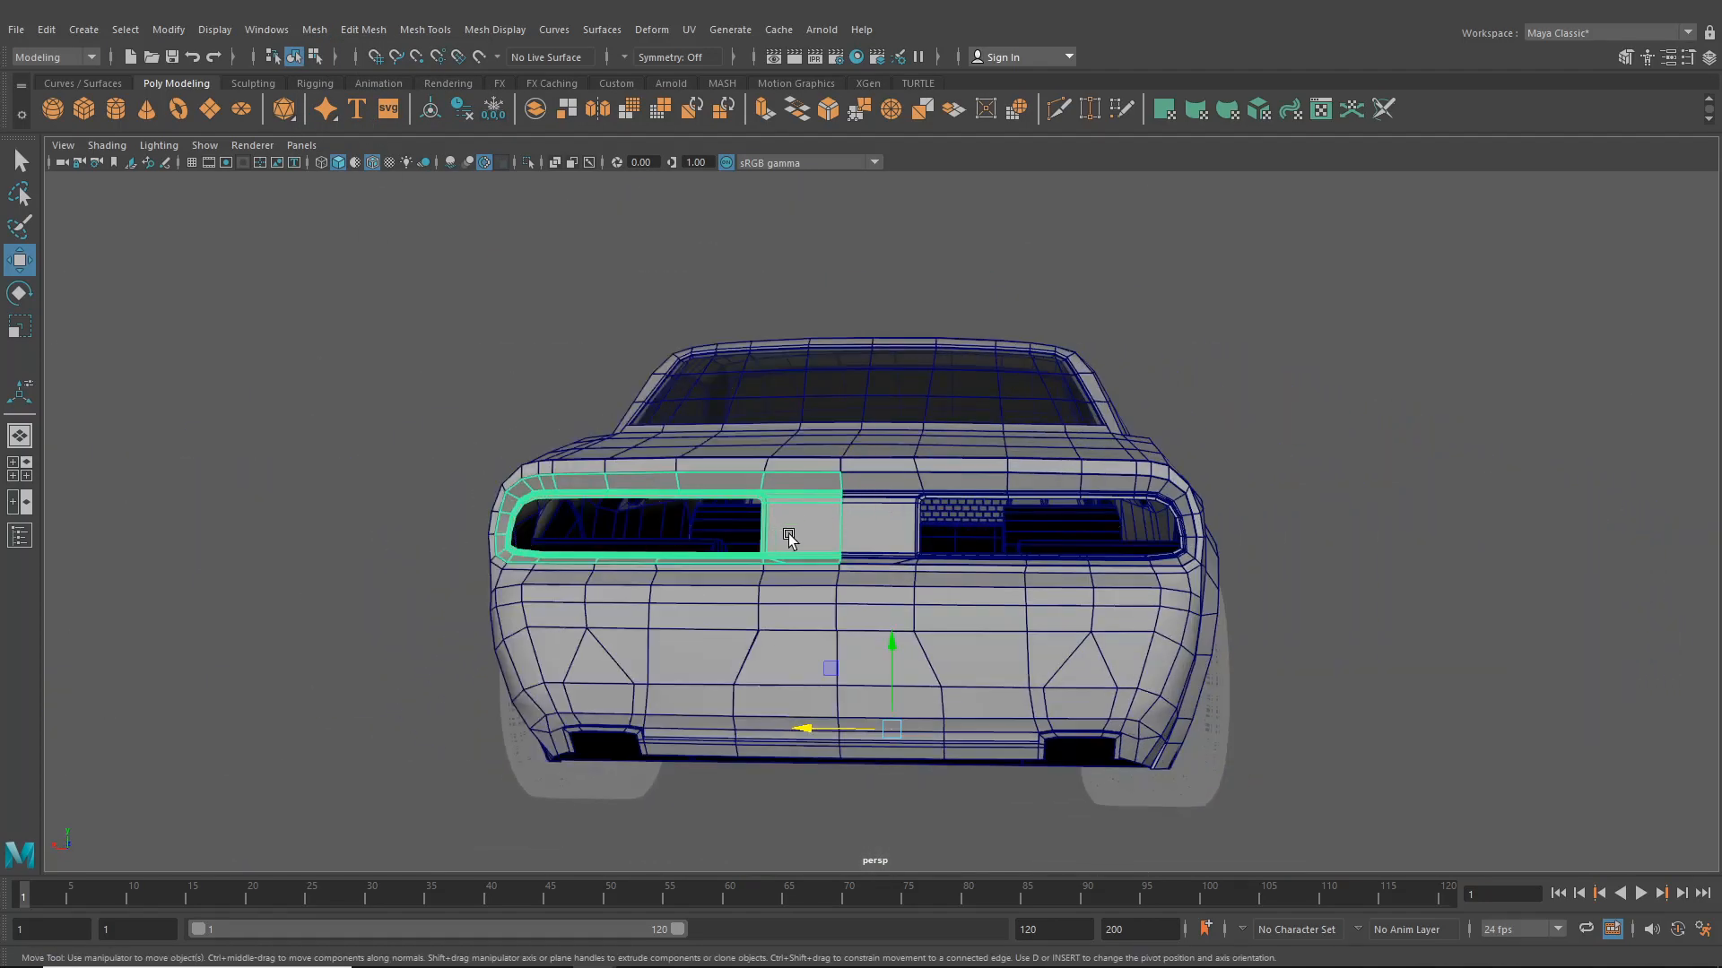
left_click(1349, 530)
scroll(976, 499, "up", 8)
left_click(1170, 484)
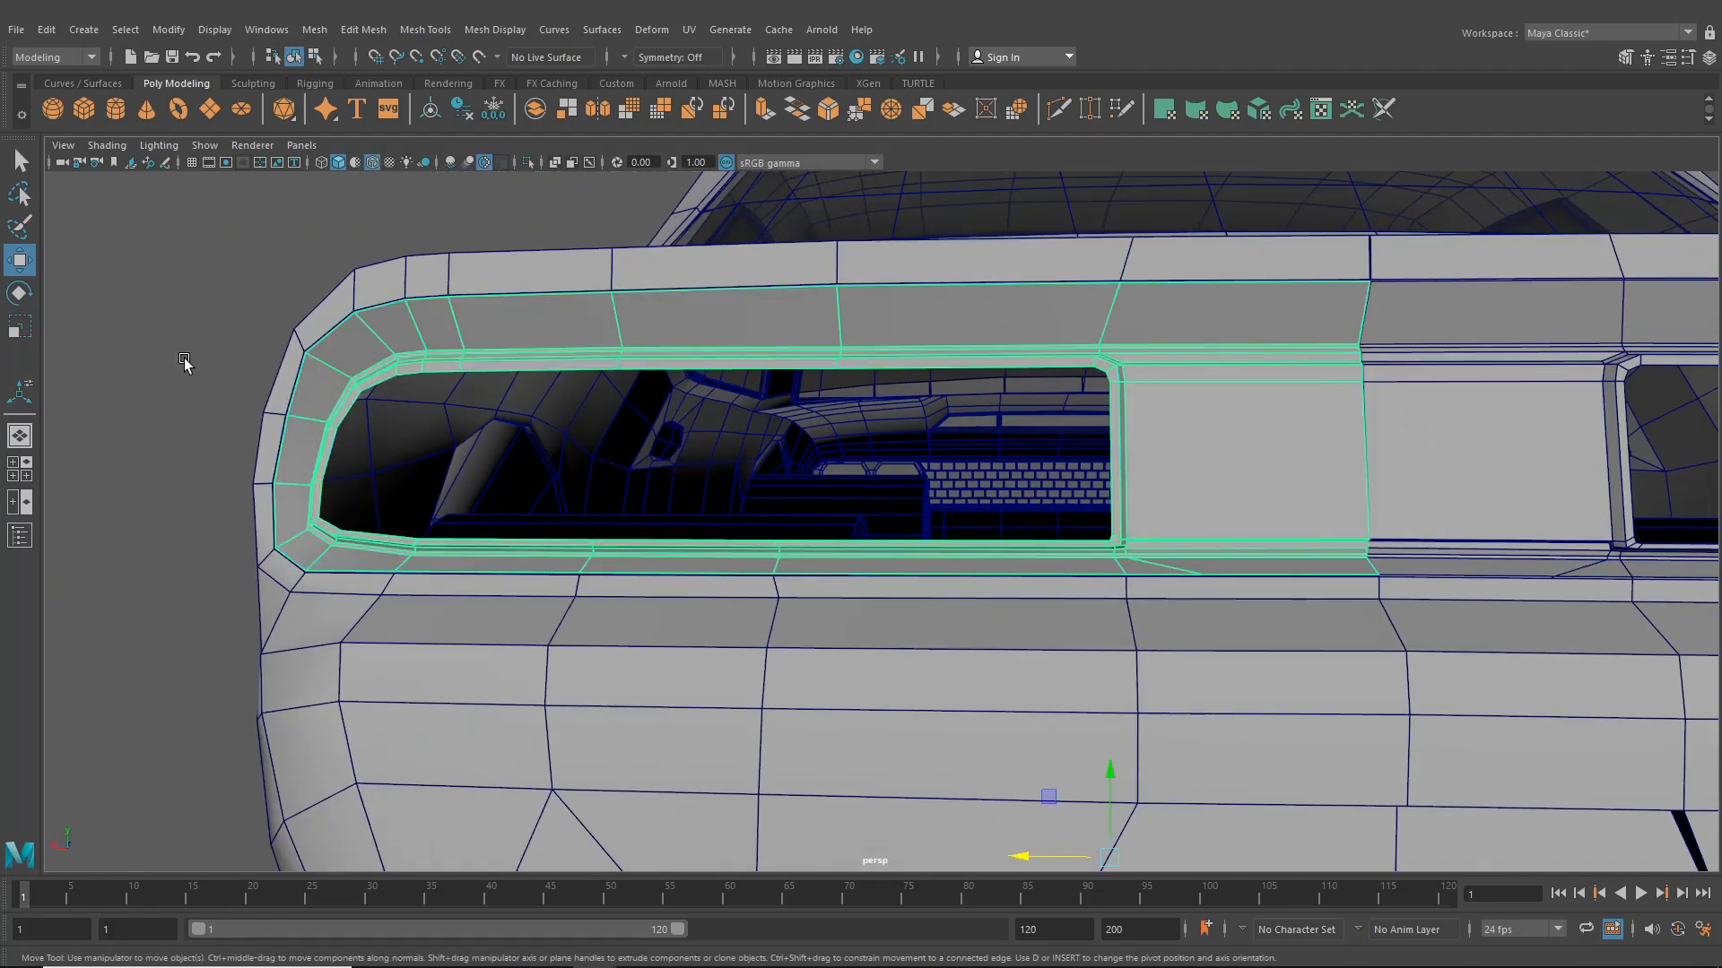
left_click_drag(269, 388, 244, 389, "alt")
middle_click_drag(556, 353, 771, 362, "alt")
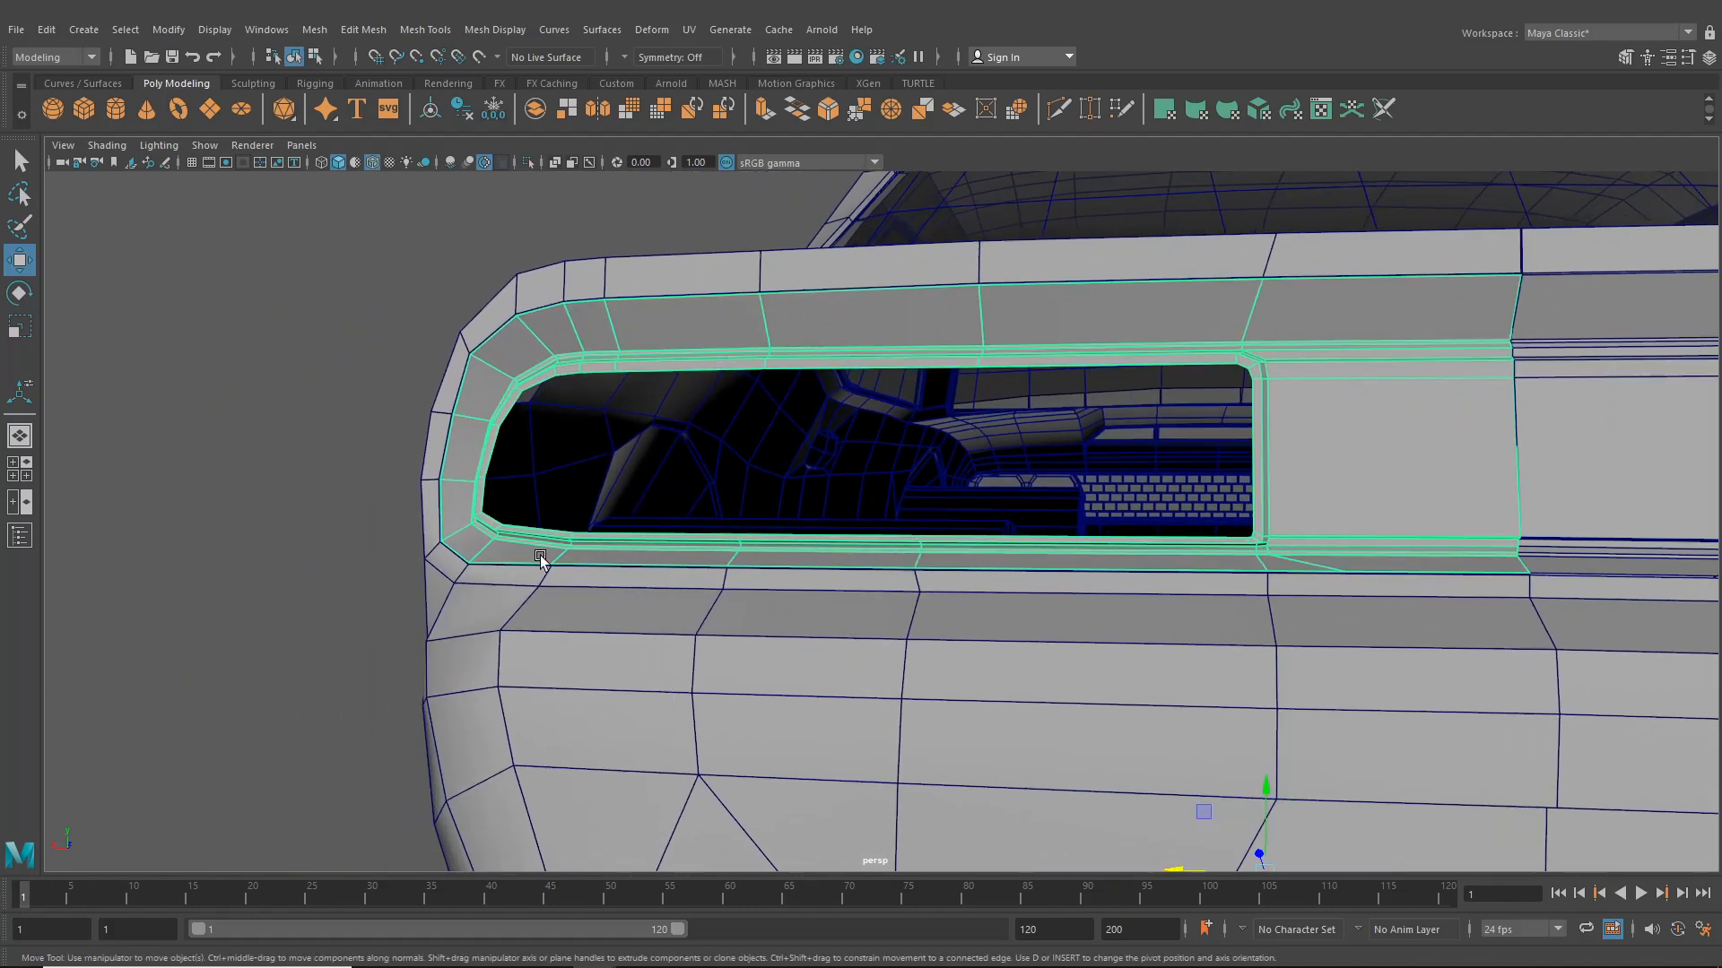
left_click(20, 468)
left_click(304, 514)
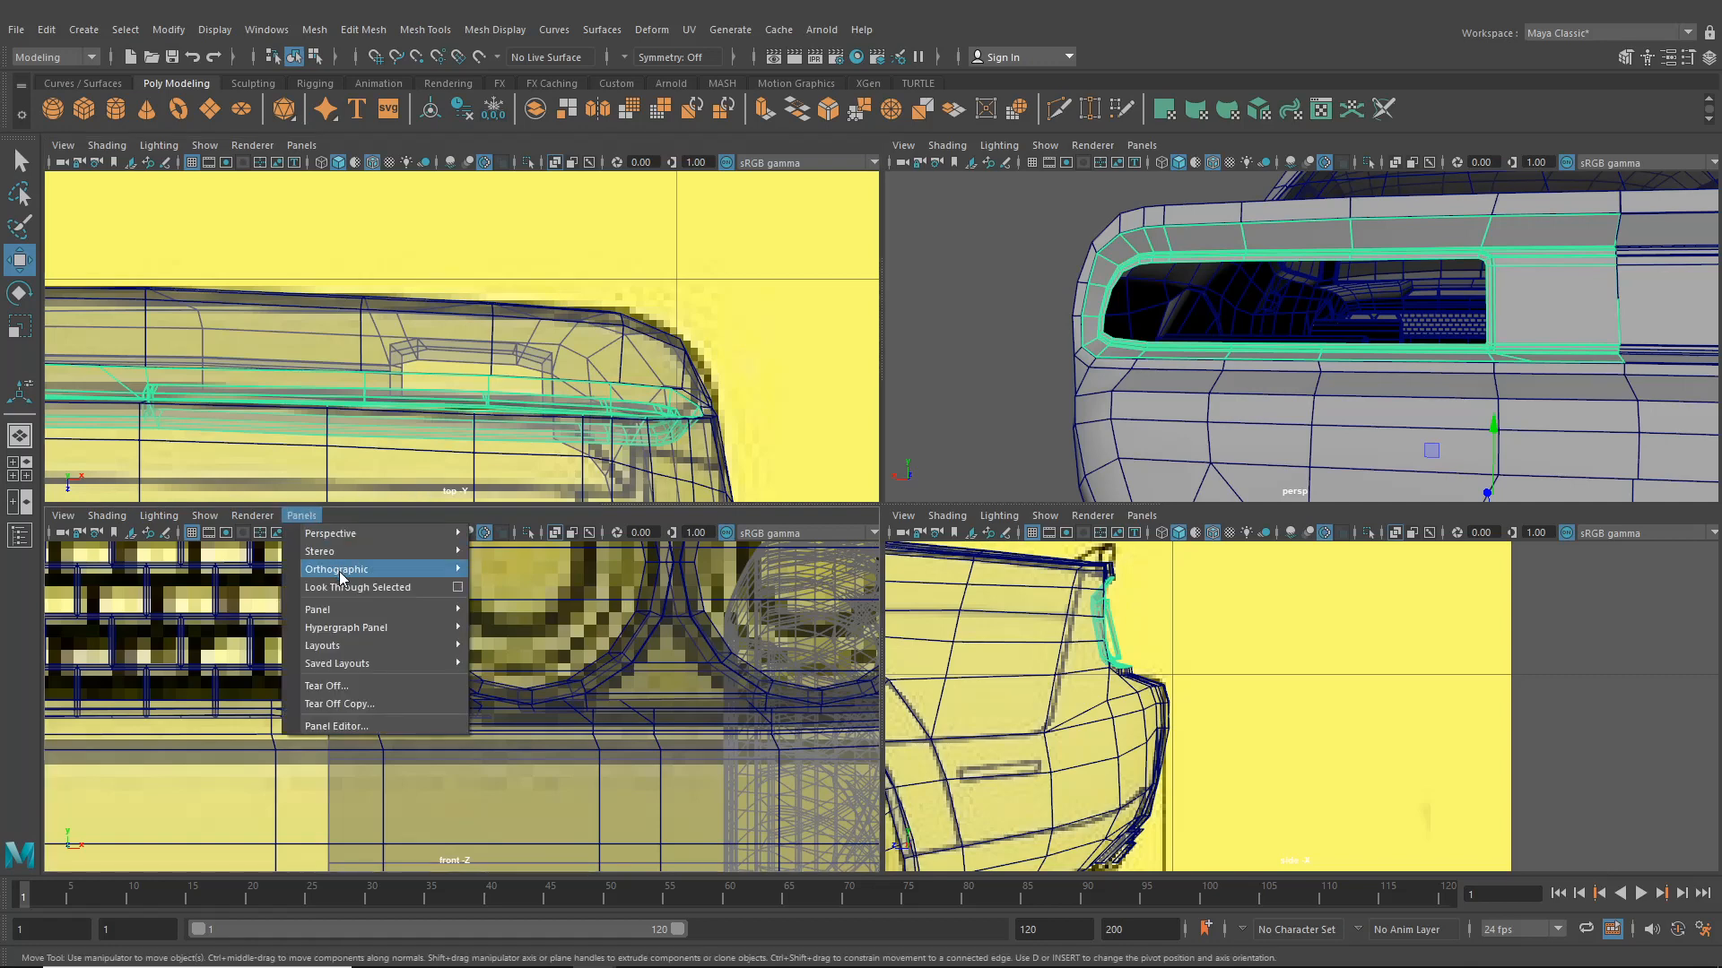
mouse_move(339, 572)
left_click(514, 572)
scroll(531, 619, "down", 20)
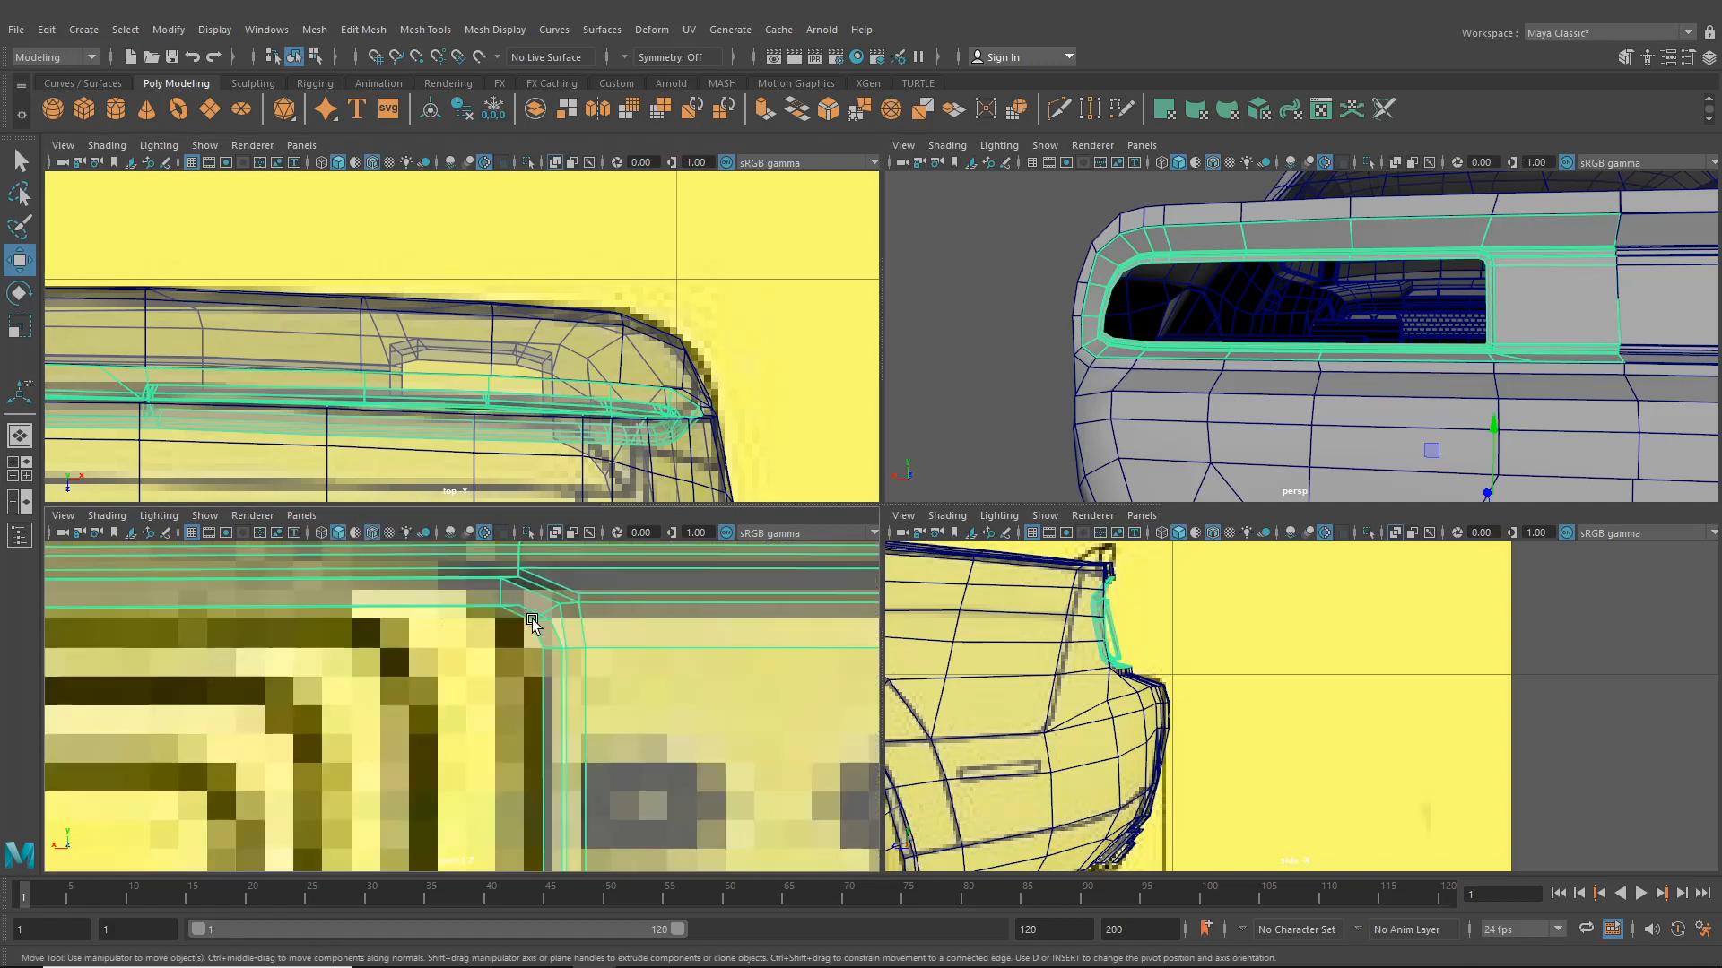
middle_click_drag(495, 642, 595, 624, "alt")
scroll(557, 649, "up", 4)
scroll(557, 653, "up", 5)
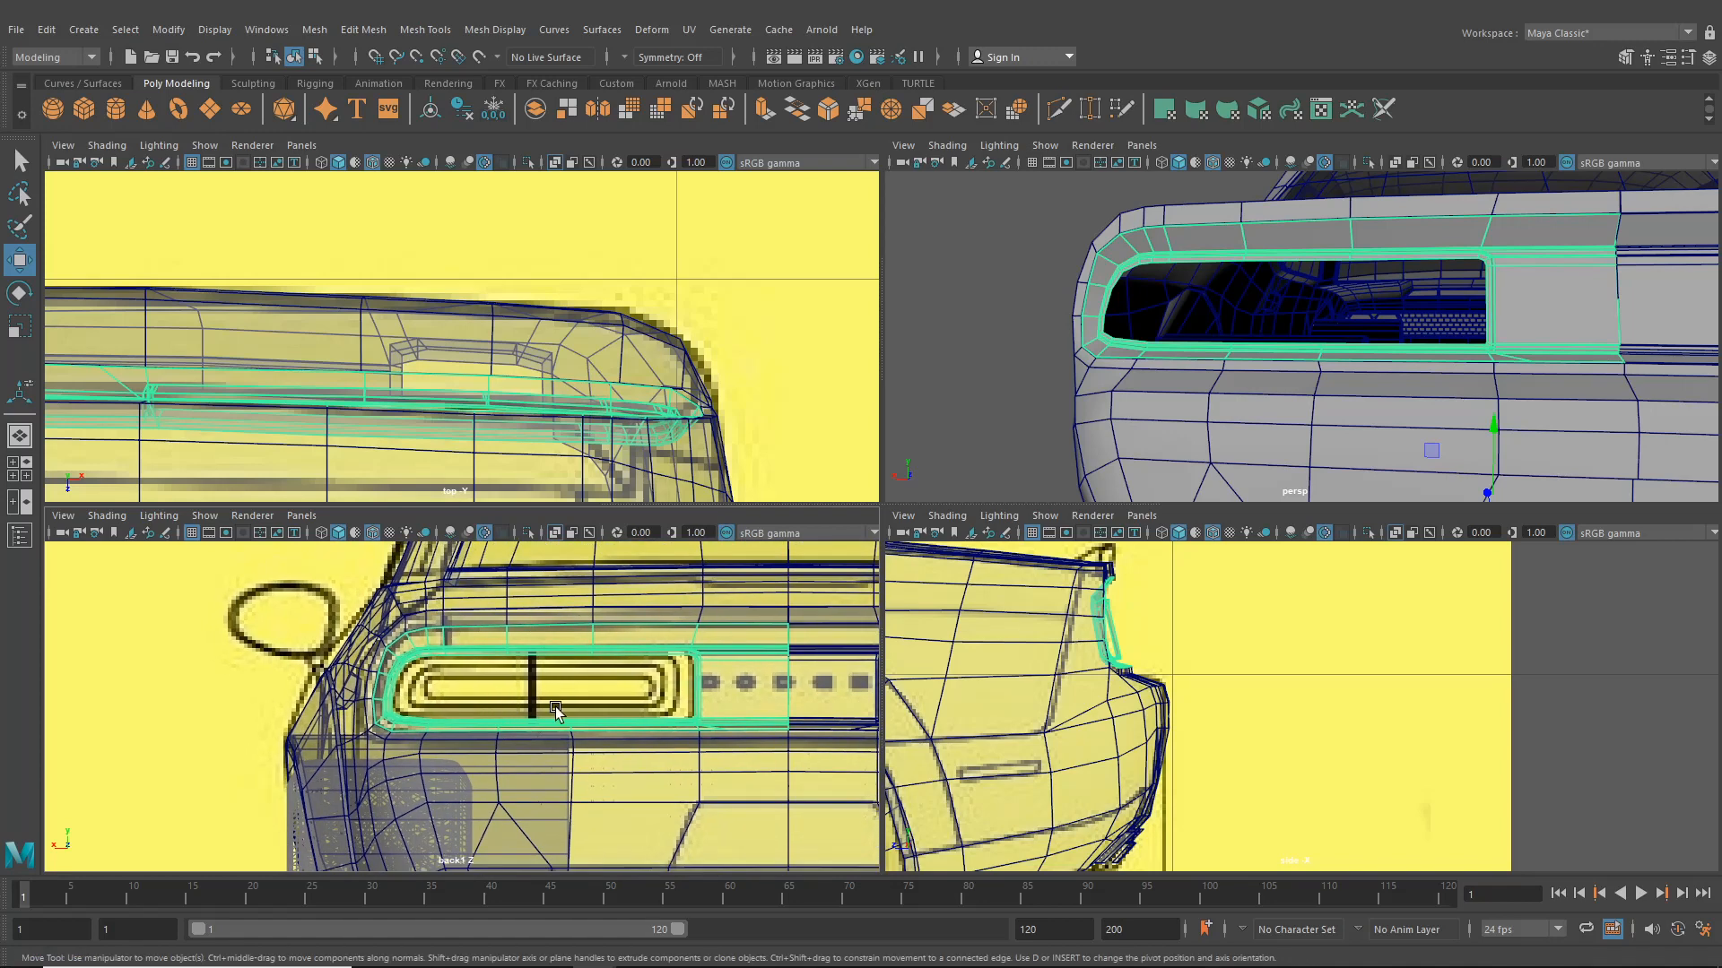
scroll(556, 710, "up", 2)
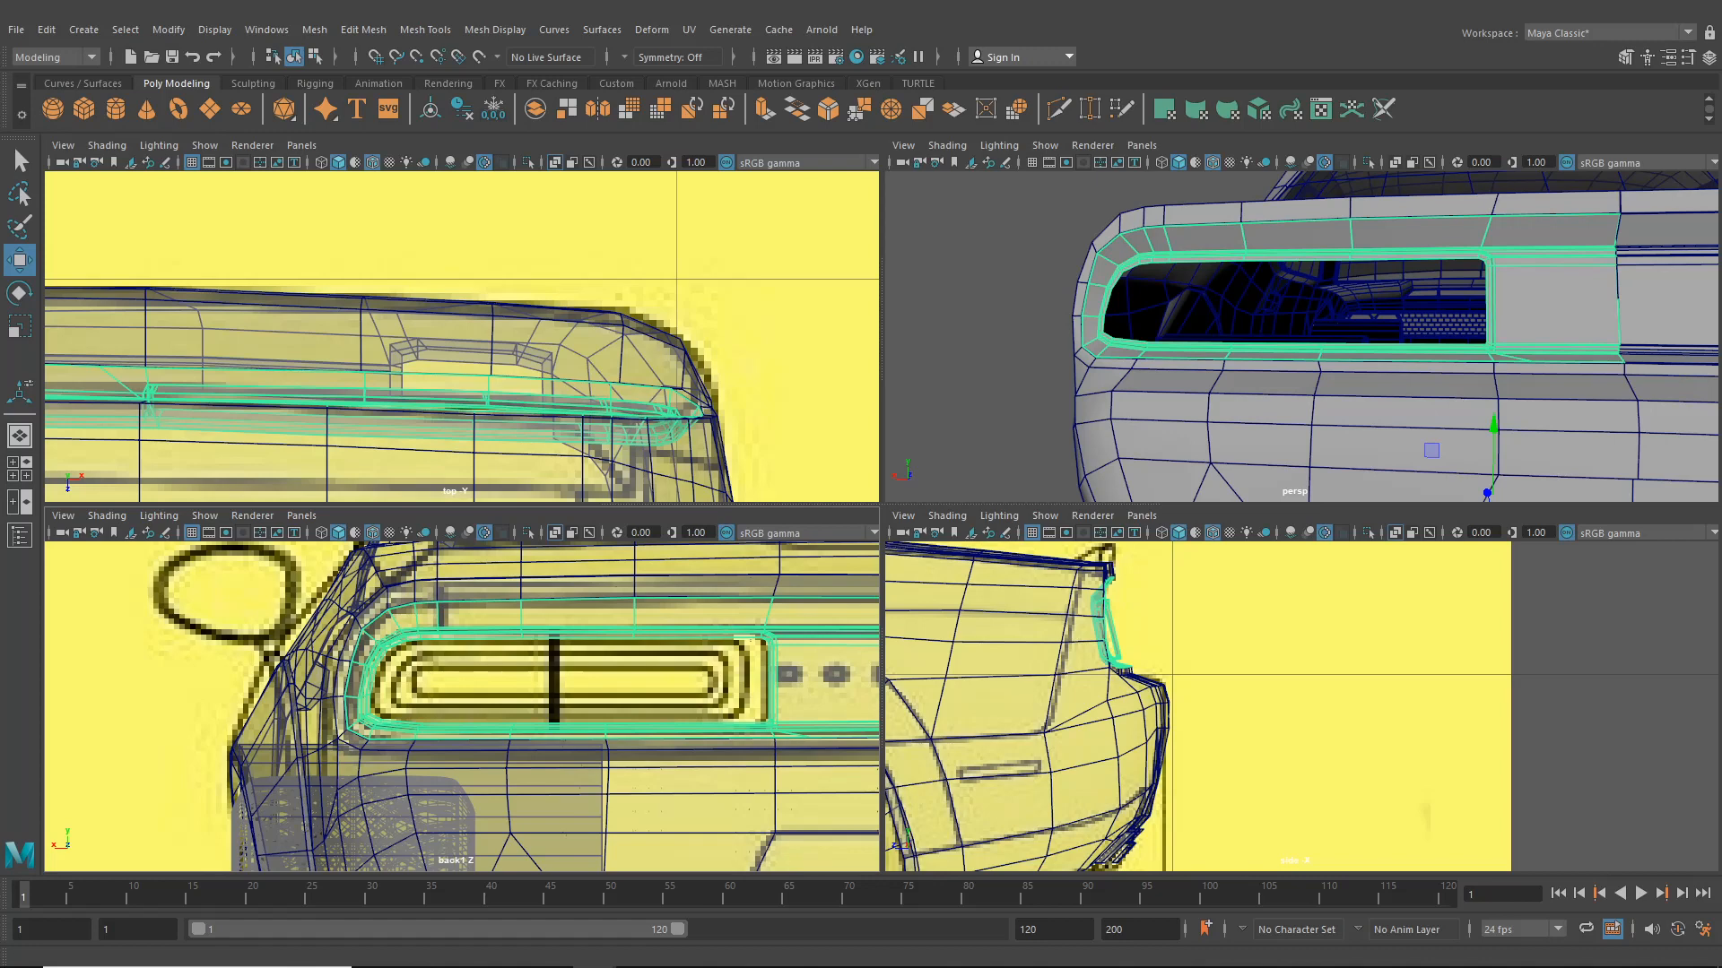
- Compare the taillight with the reference photo and zoom into its upper corner in the back view
left_click_drag(1721, 260, 1662, 247)
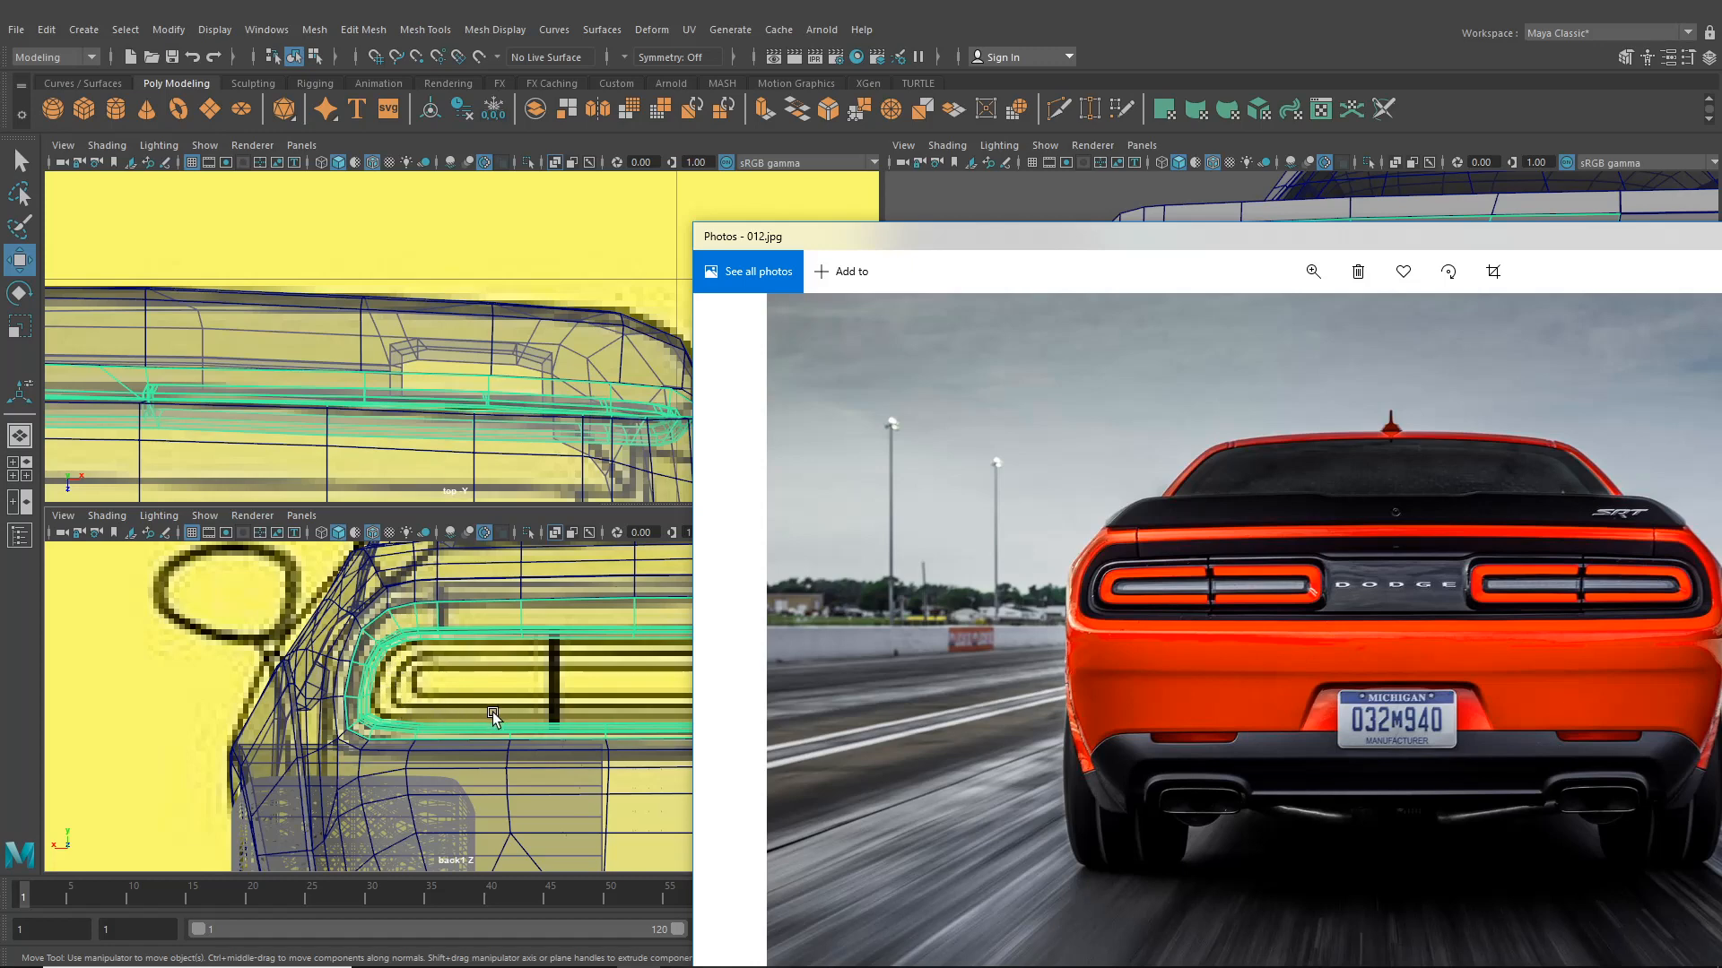
scroll(395, 664, "up", 6)
middle_click_drag(386, 659, 466, 702, "alt")
scroll(467, 702, "up", 5)
middle_click_drag(355, 602, 411, 664, "alt")
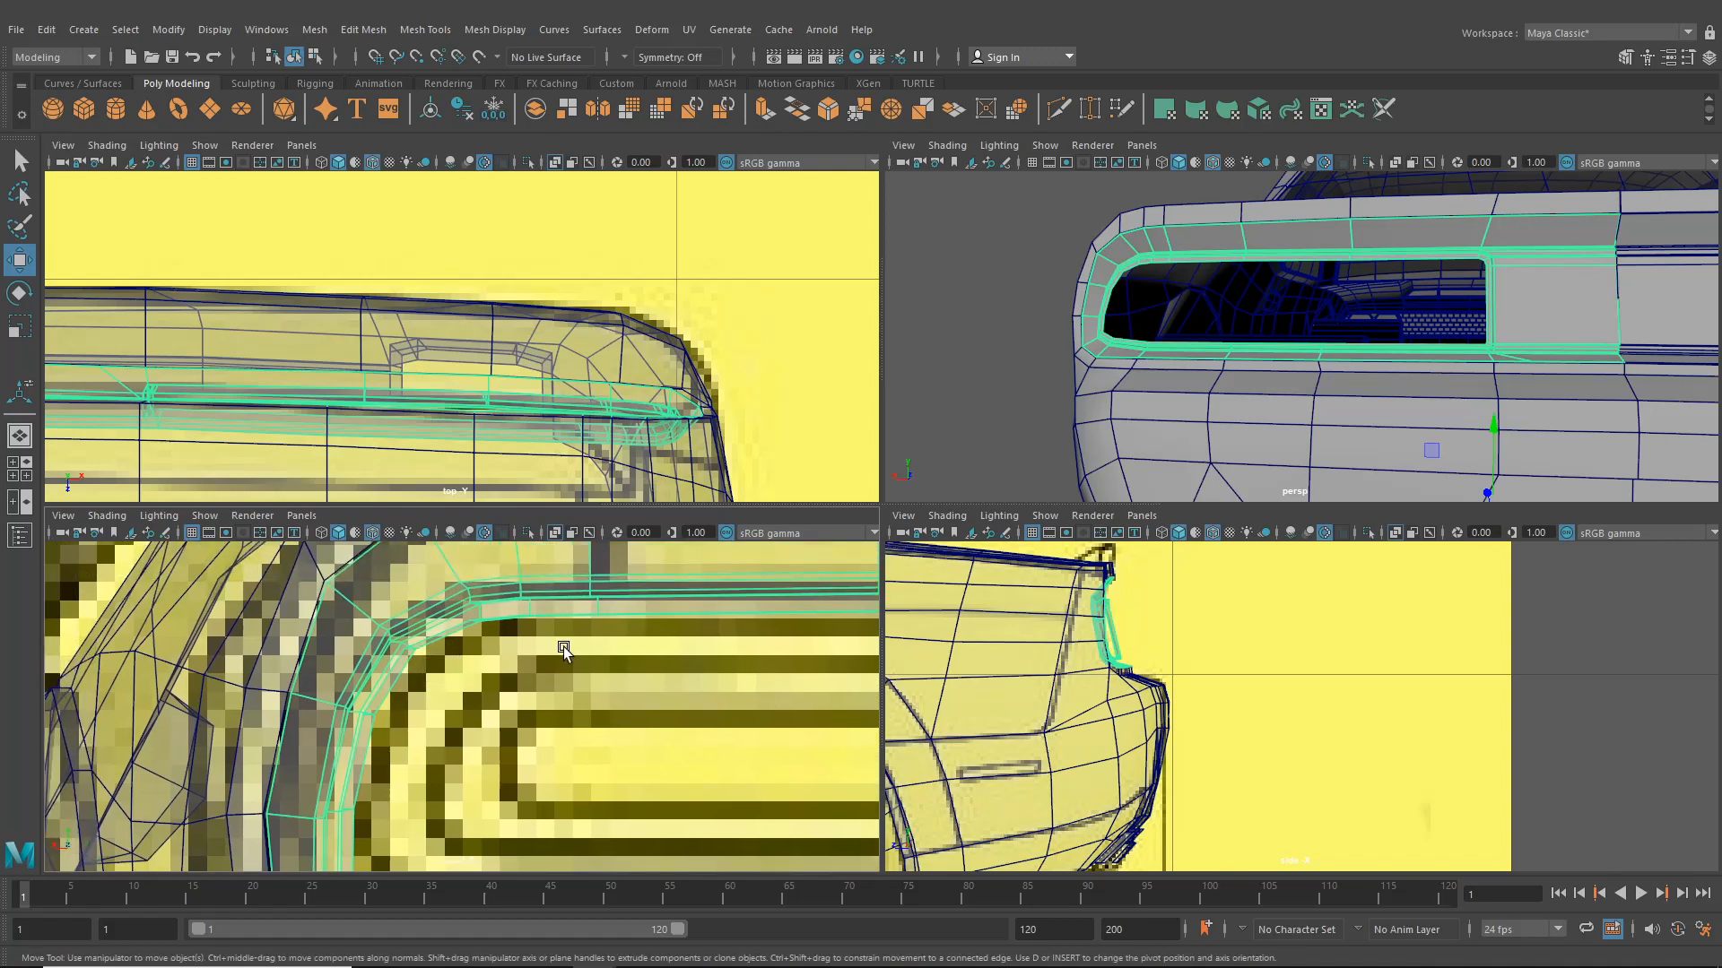
middle_click_drag(564, 647, 252, 697, "alt")
middle_click_drag(429, 695, 227, 695, "alt")
middle_click_drag(669, 687, 294, 686, "alt")
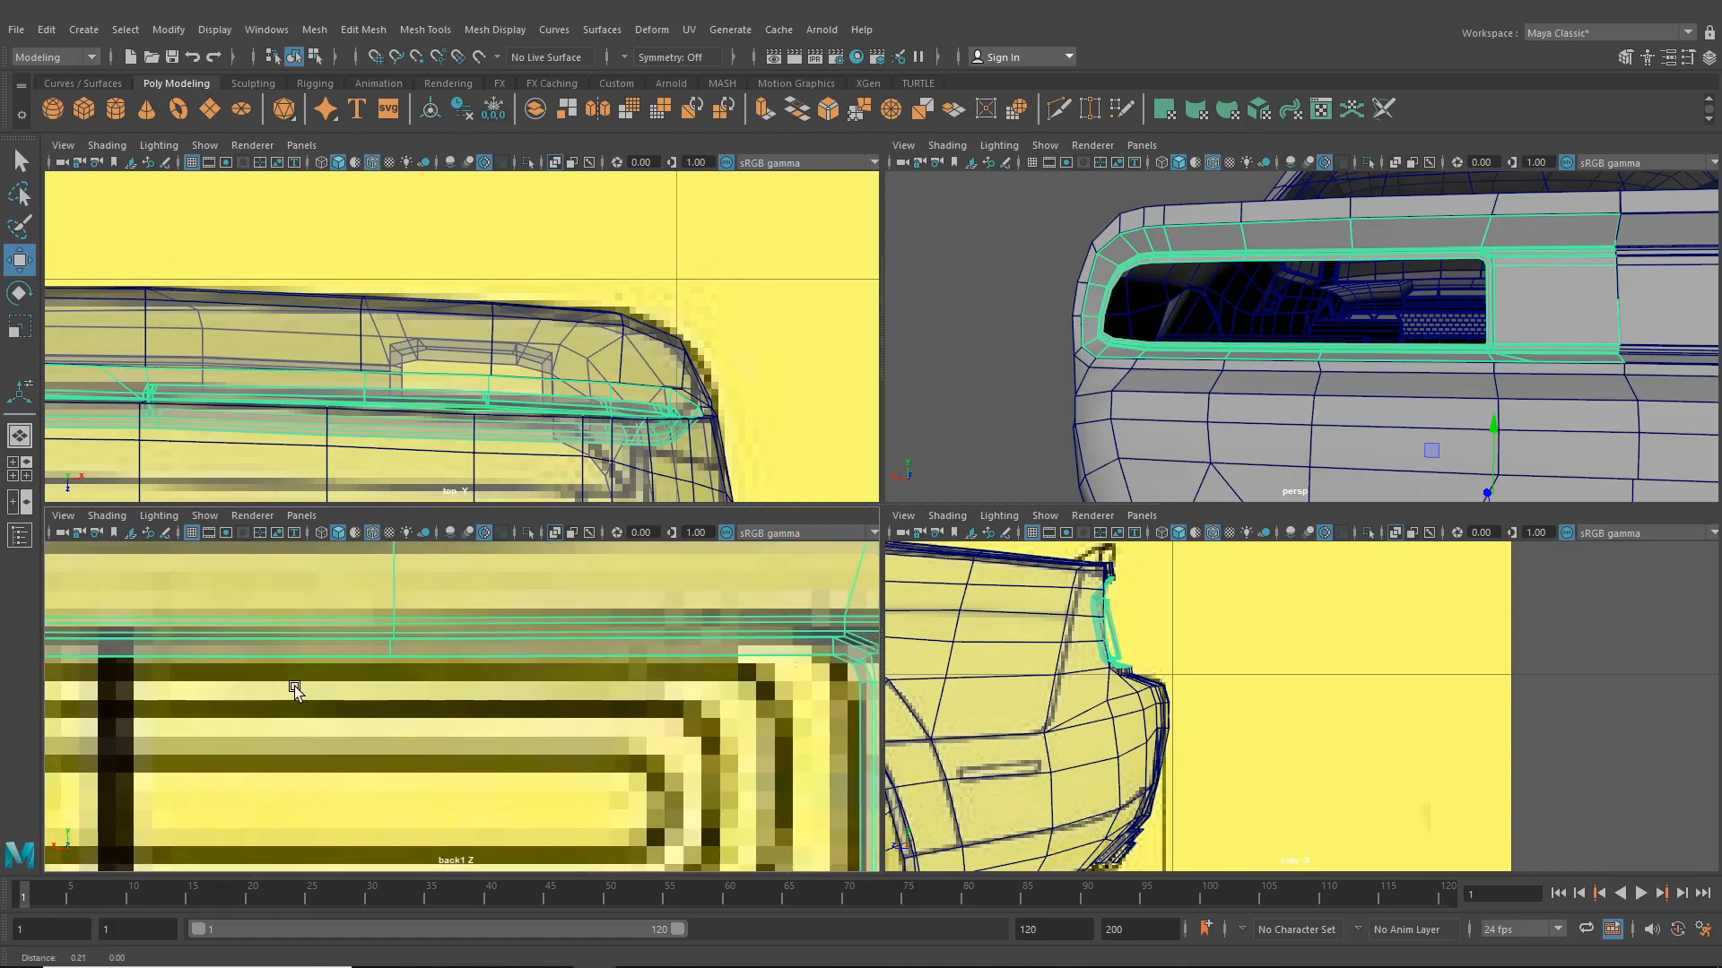
- Align the taillight surround's upper-right corner vertices with the reference outline in the back view
right_click_drag(583, 650, 508, 457)
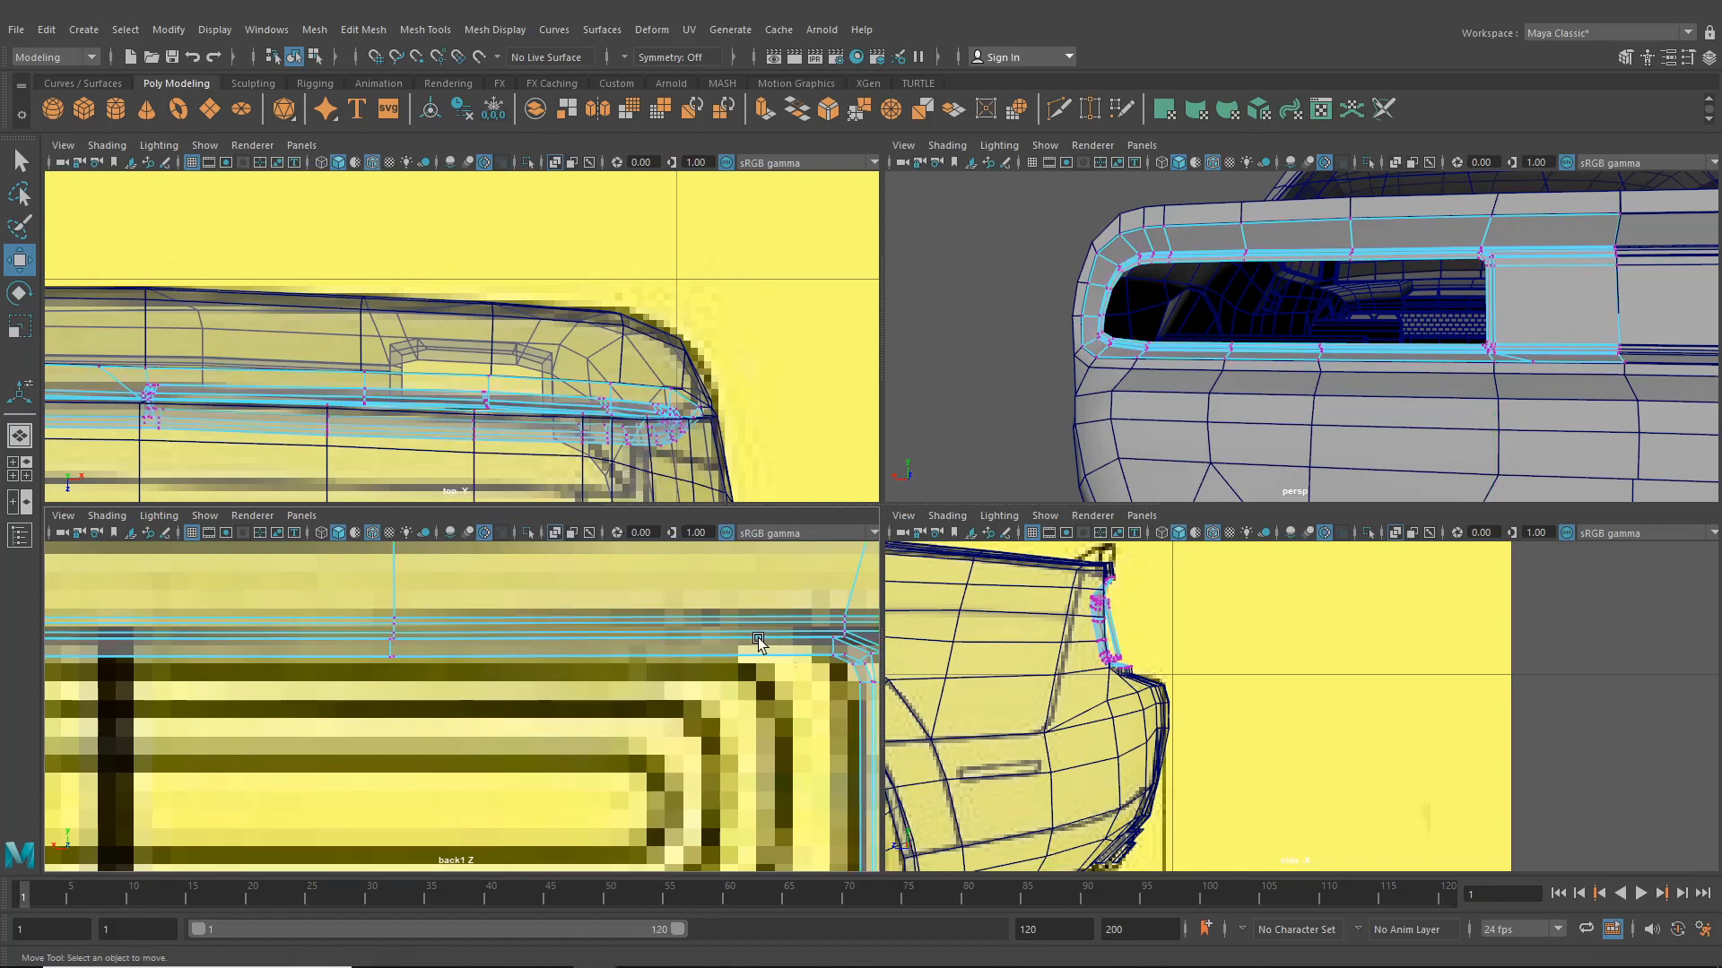
mouse_move(758, 641)
middle_mouse_down("alt")
mouse_move(603, 626)
mouse_move(622, 669)
mouse_move(643, 609)
middle_mouse_up("alt")
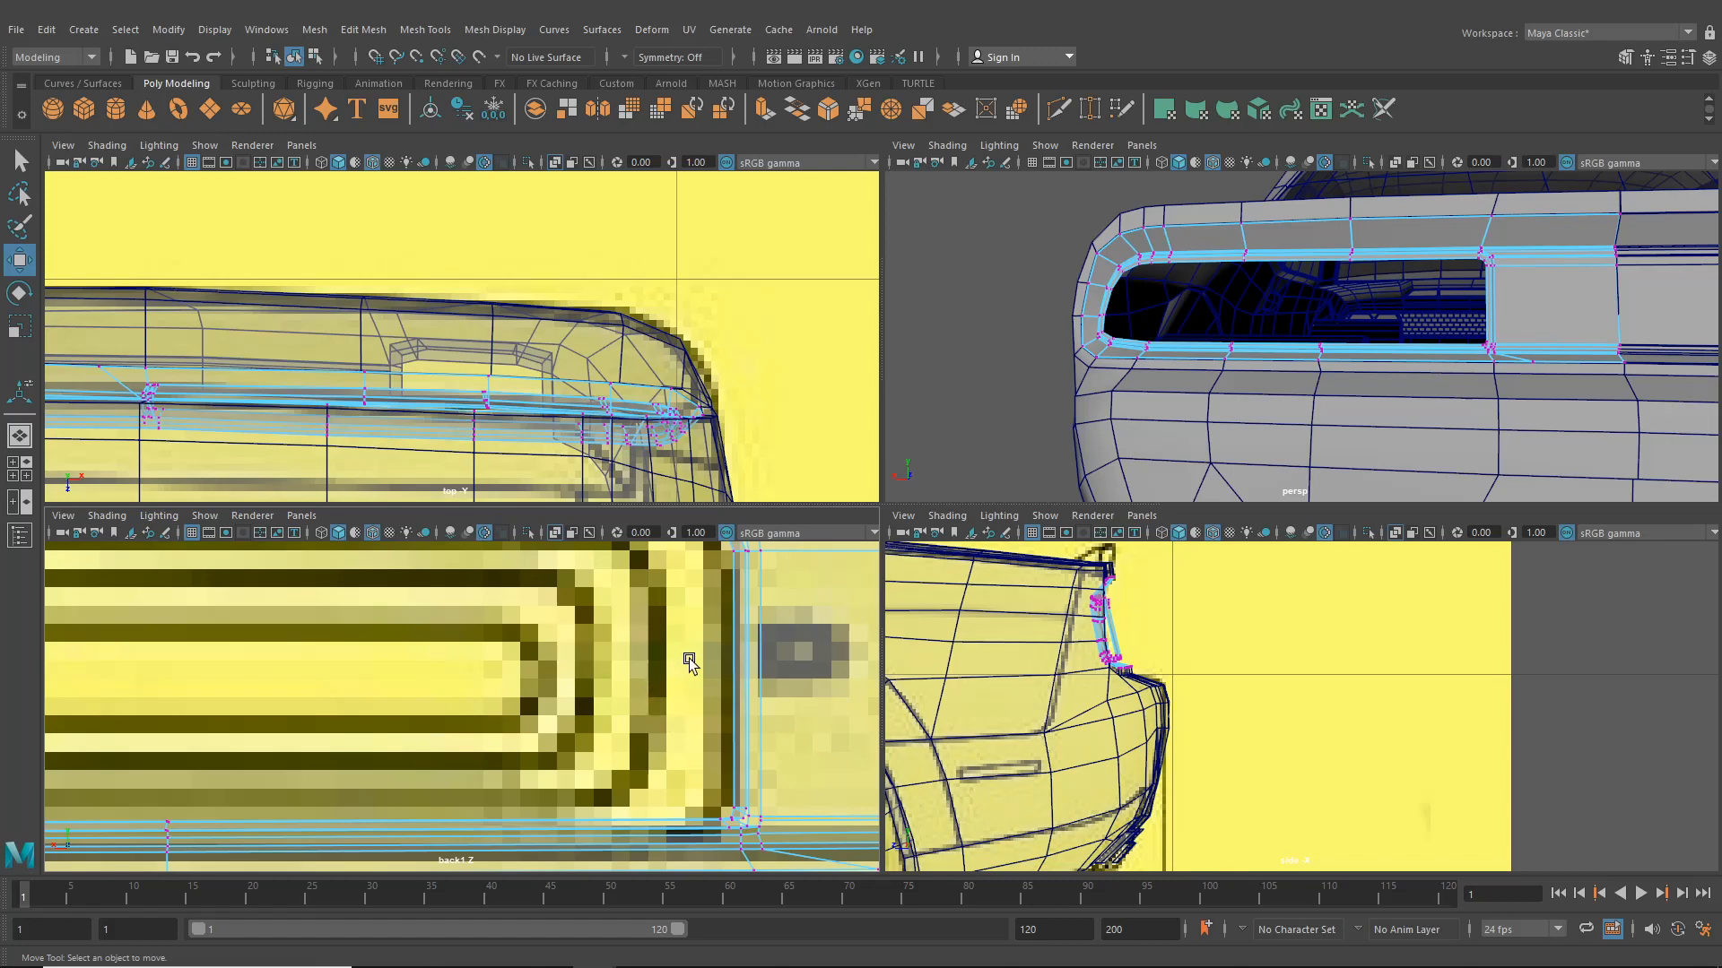
middle_click_drag(688, 658, 670, 757, "alt")
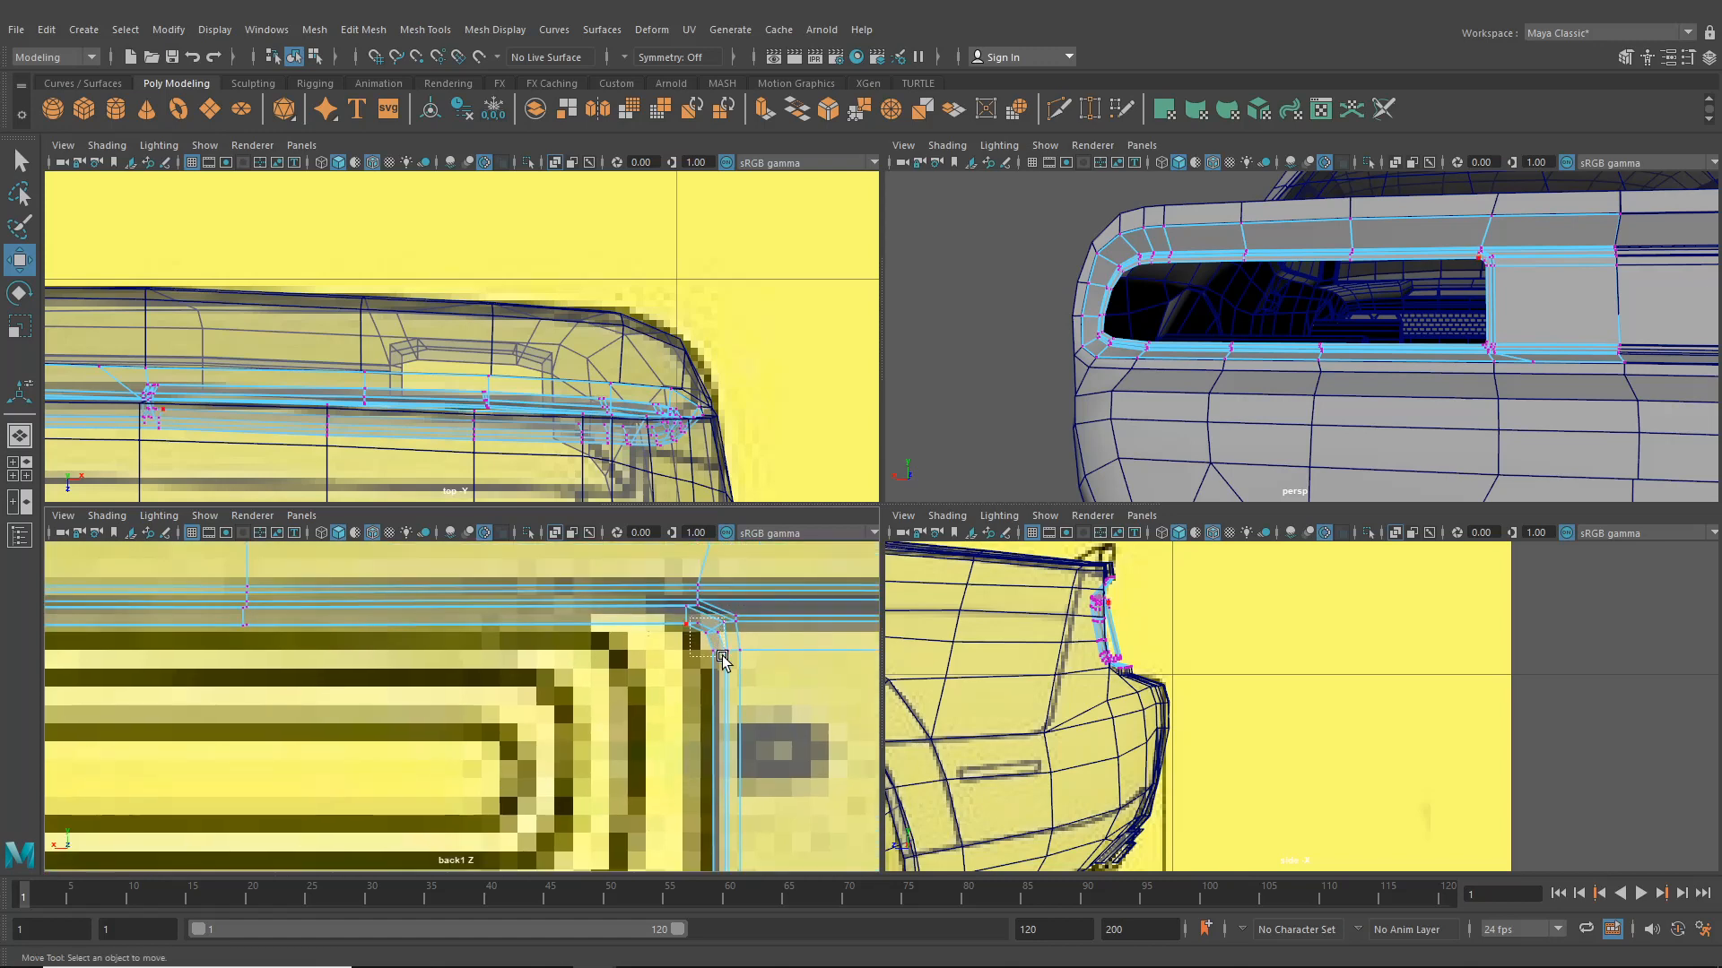
left_click_drag(723, 657, 723, 679)
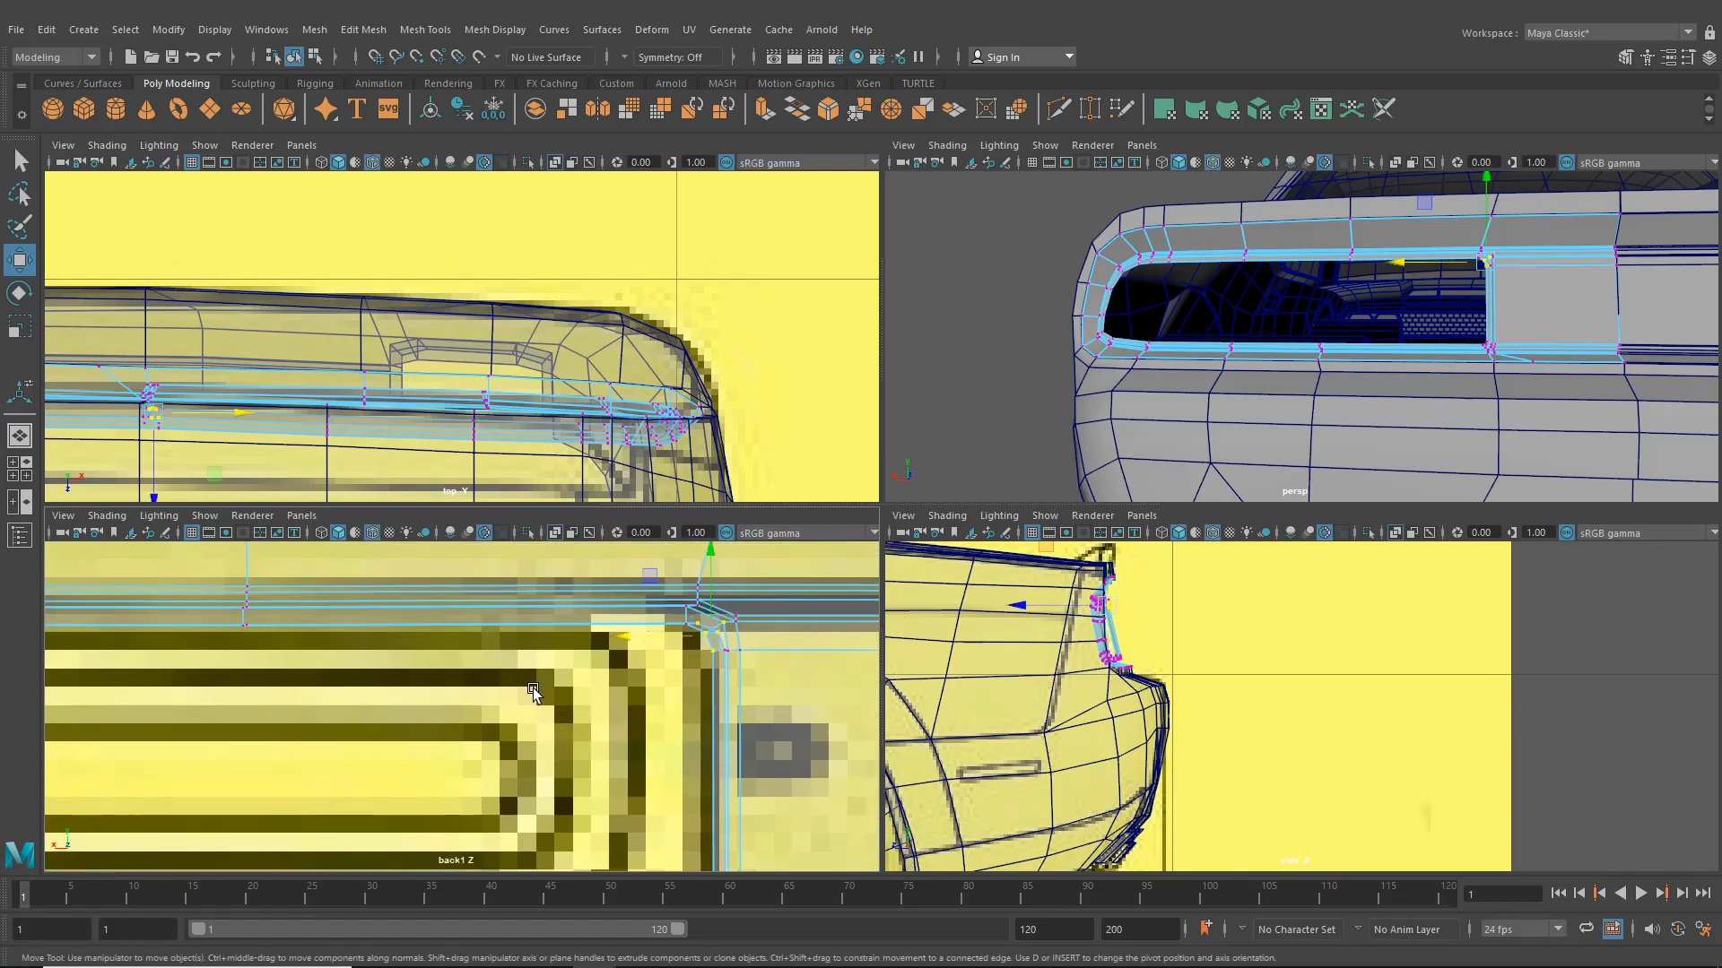
left_click_drag(1215, 352, 1142, 356, "alt")
right_click_drag(1121, 351, 1163, 408, "alt")
scroll(1163, 408, "down", 2)
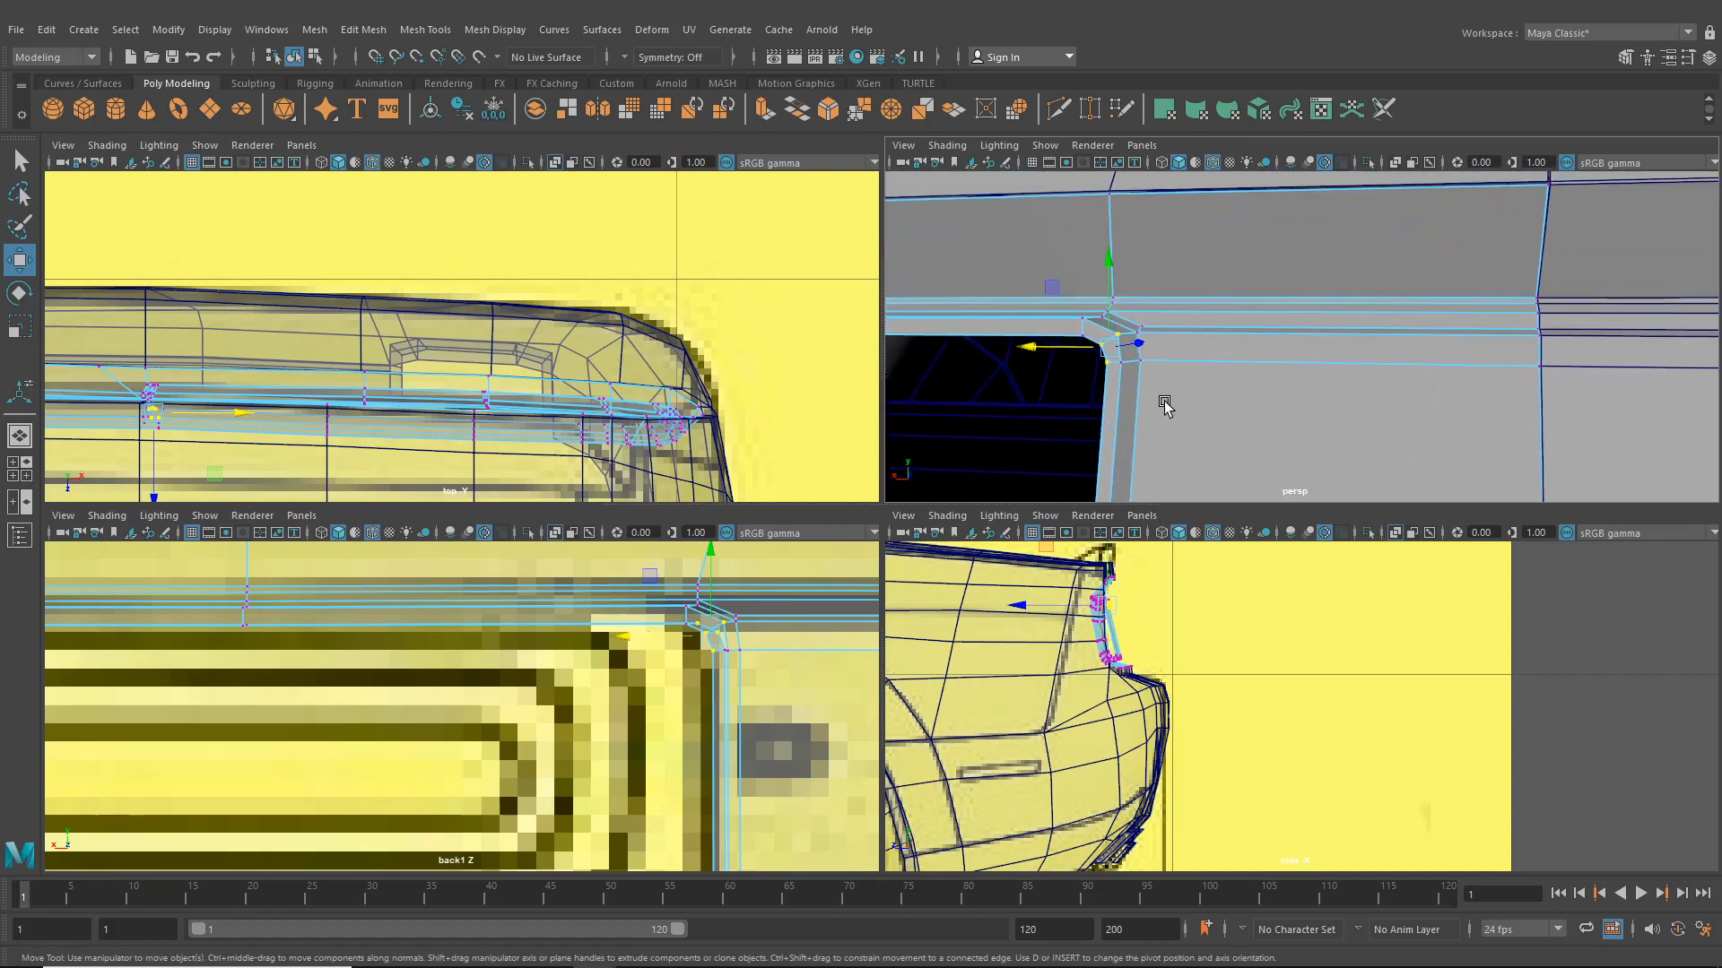
left_click(1075, 323)
left_click(1086, 341, "shift")
left_click_drag(1121, 337, 1139, 349)
left_click_drag(695, 631, 614, 646)
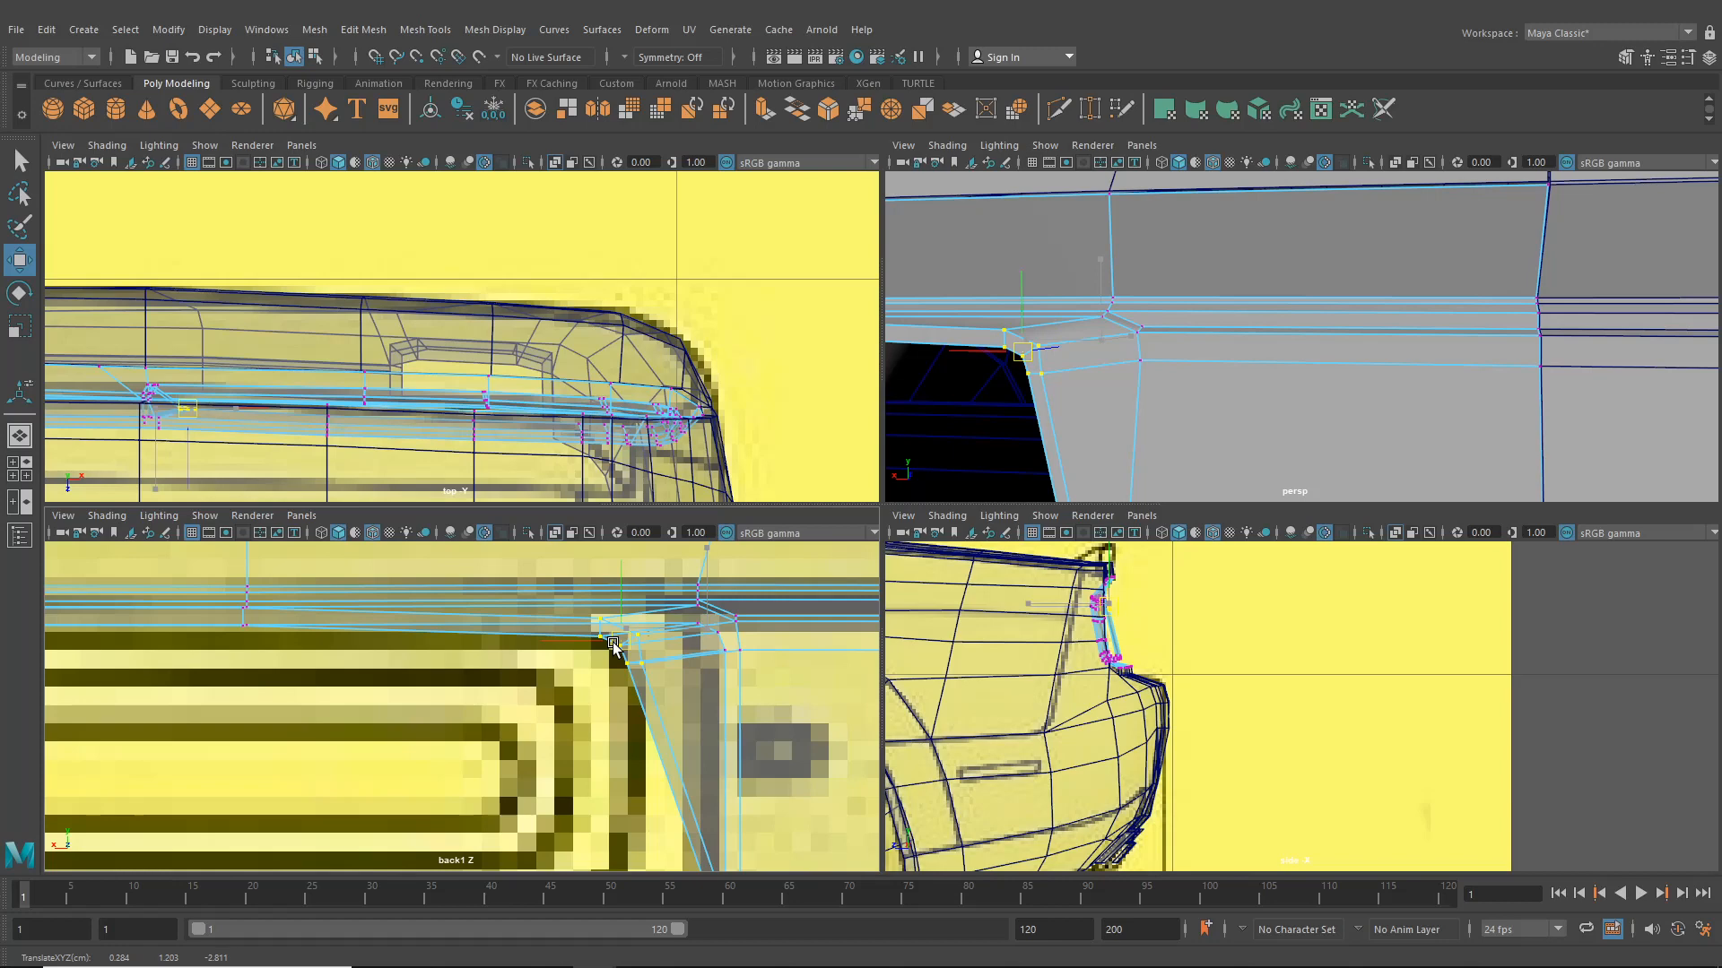
left_click_drag(614, 643, 618, 644)
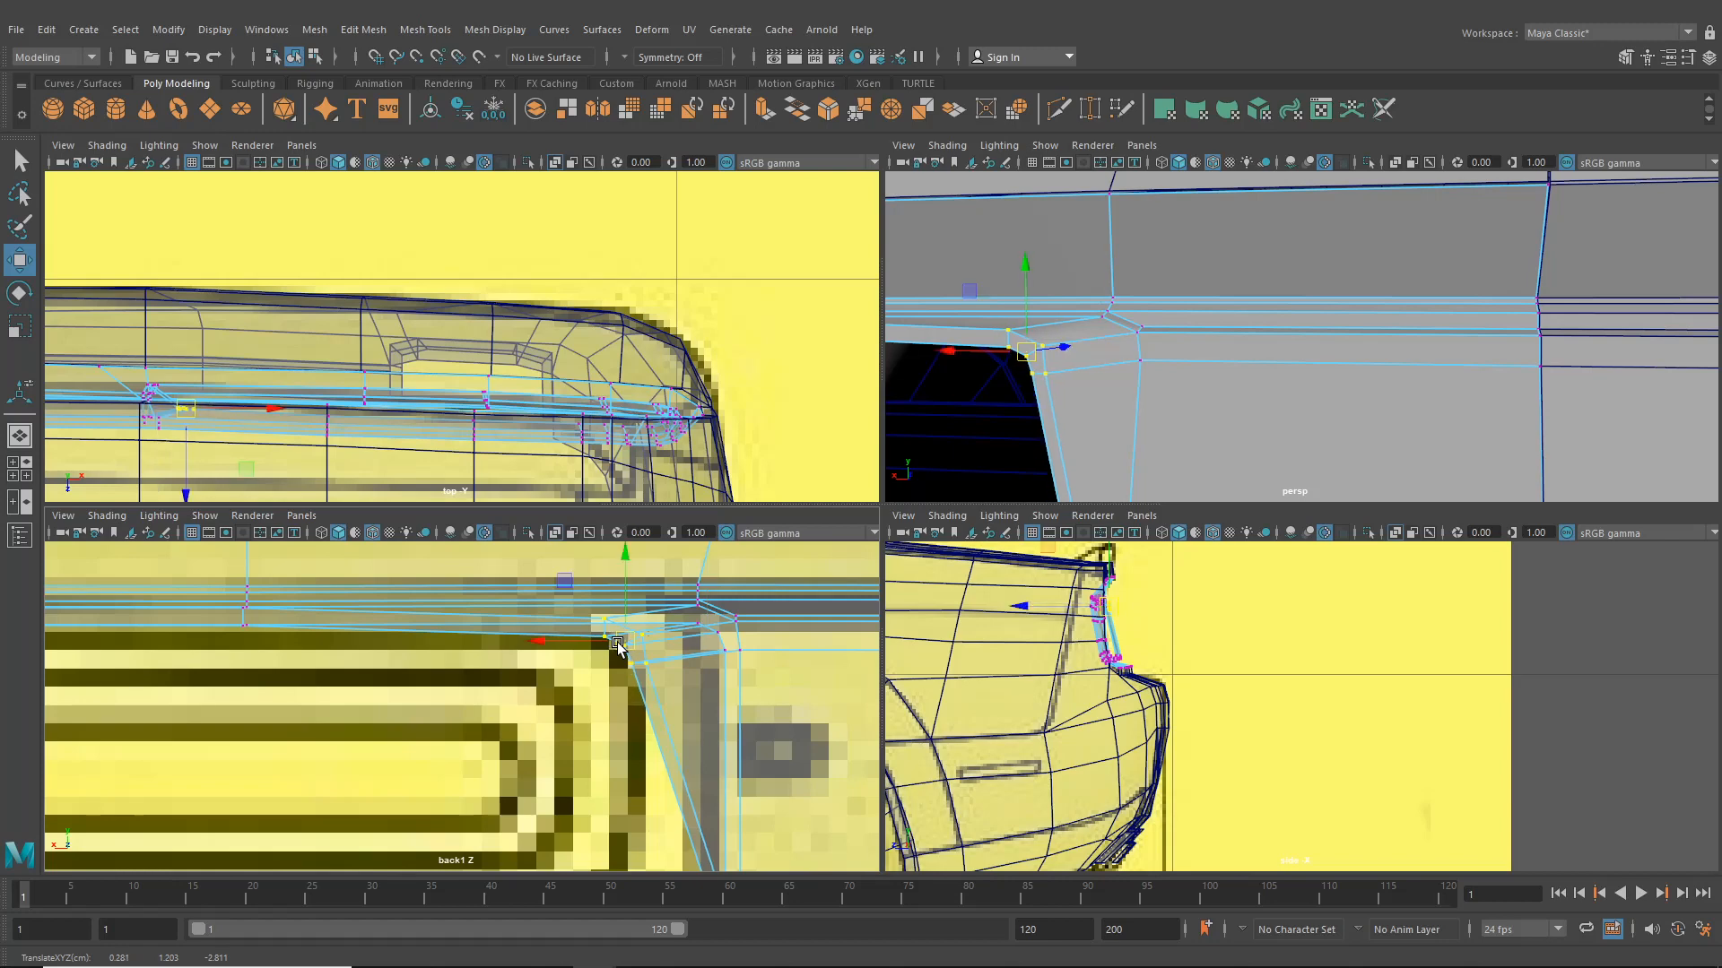
- Move the surround's lower-right corner vertices to follow the reference taillight outline
middle_click_drag(654, 724, 685, 677, "alt")
middle_click_drag(1033, 662, 1123, 685, "alt")
middle_click_drag(1132, 362, 1092, 394, "alt")
right_click_drag(1074, 417, 1069, 319)
left_click(1070, 423)
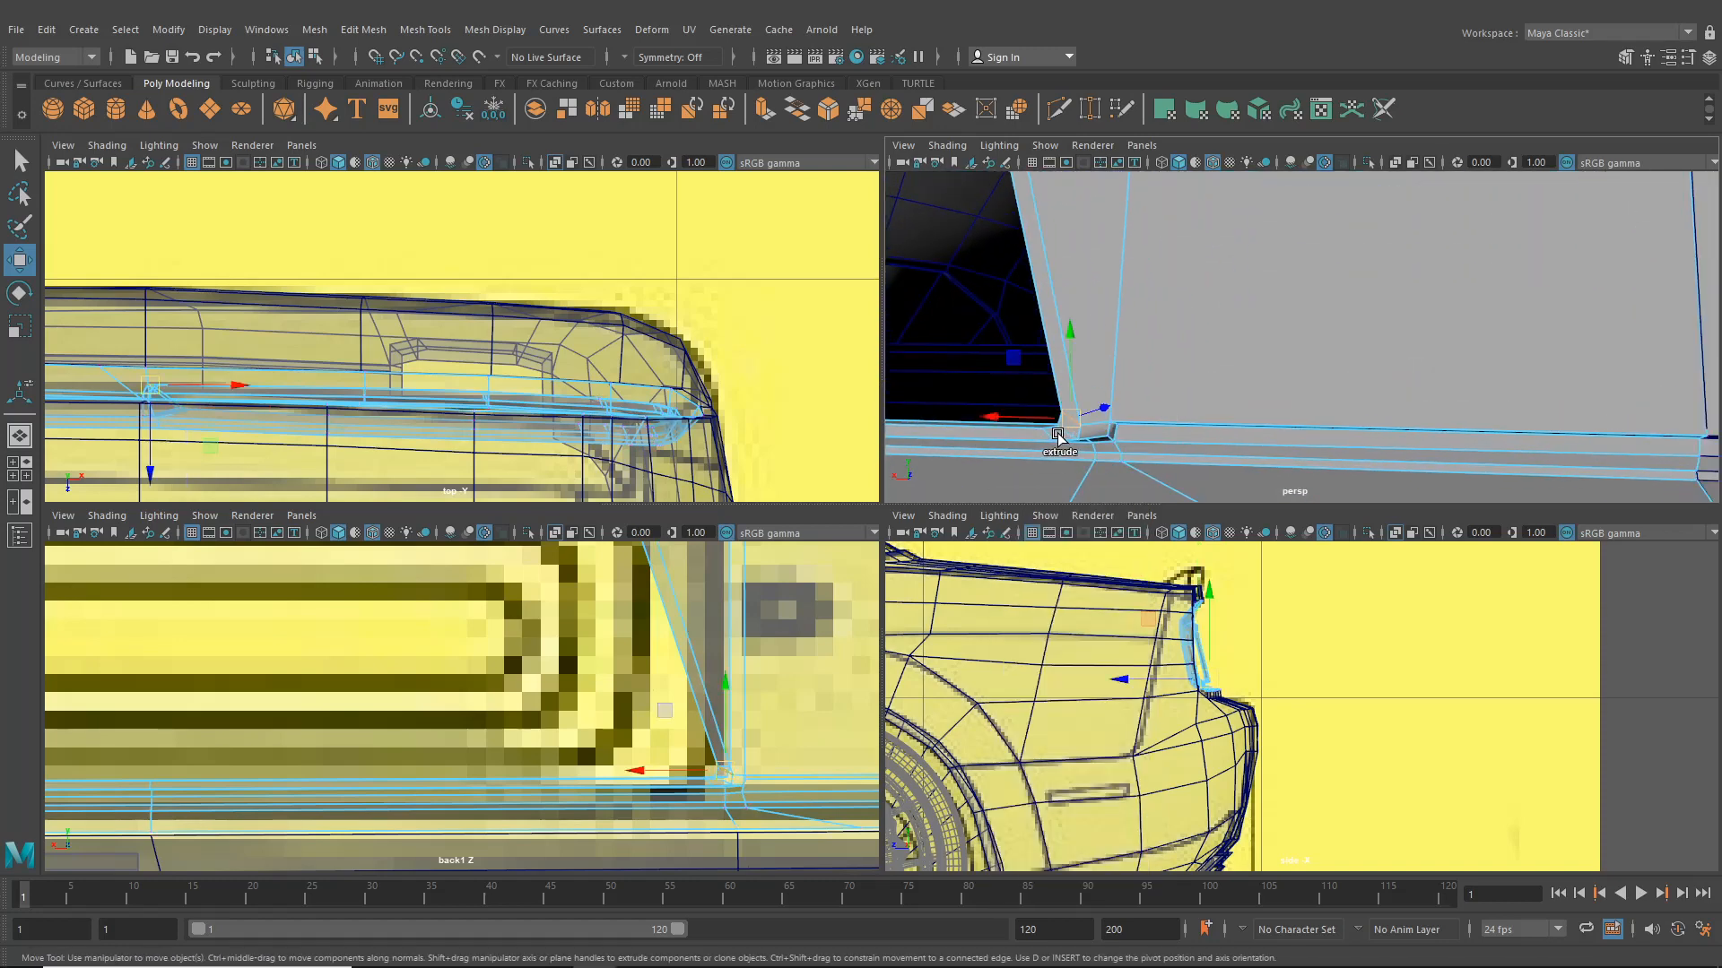
left_click_drag(1063, 421, 1073, 426, "alt")
middle_click_drag(1072, 427, 1092, 418, "alt")
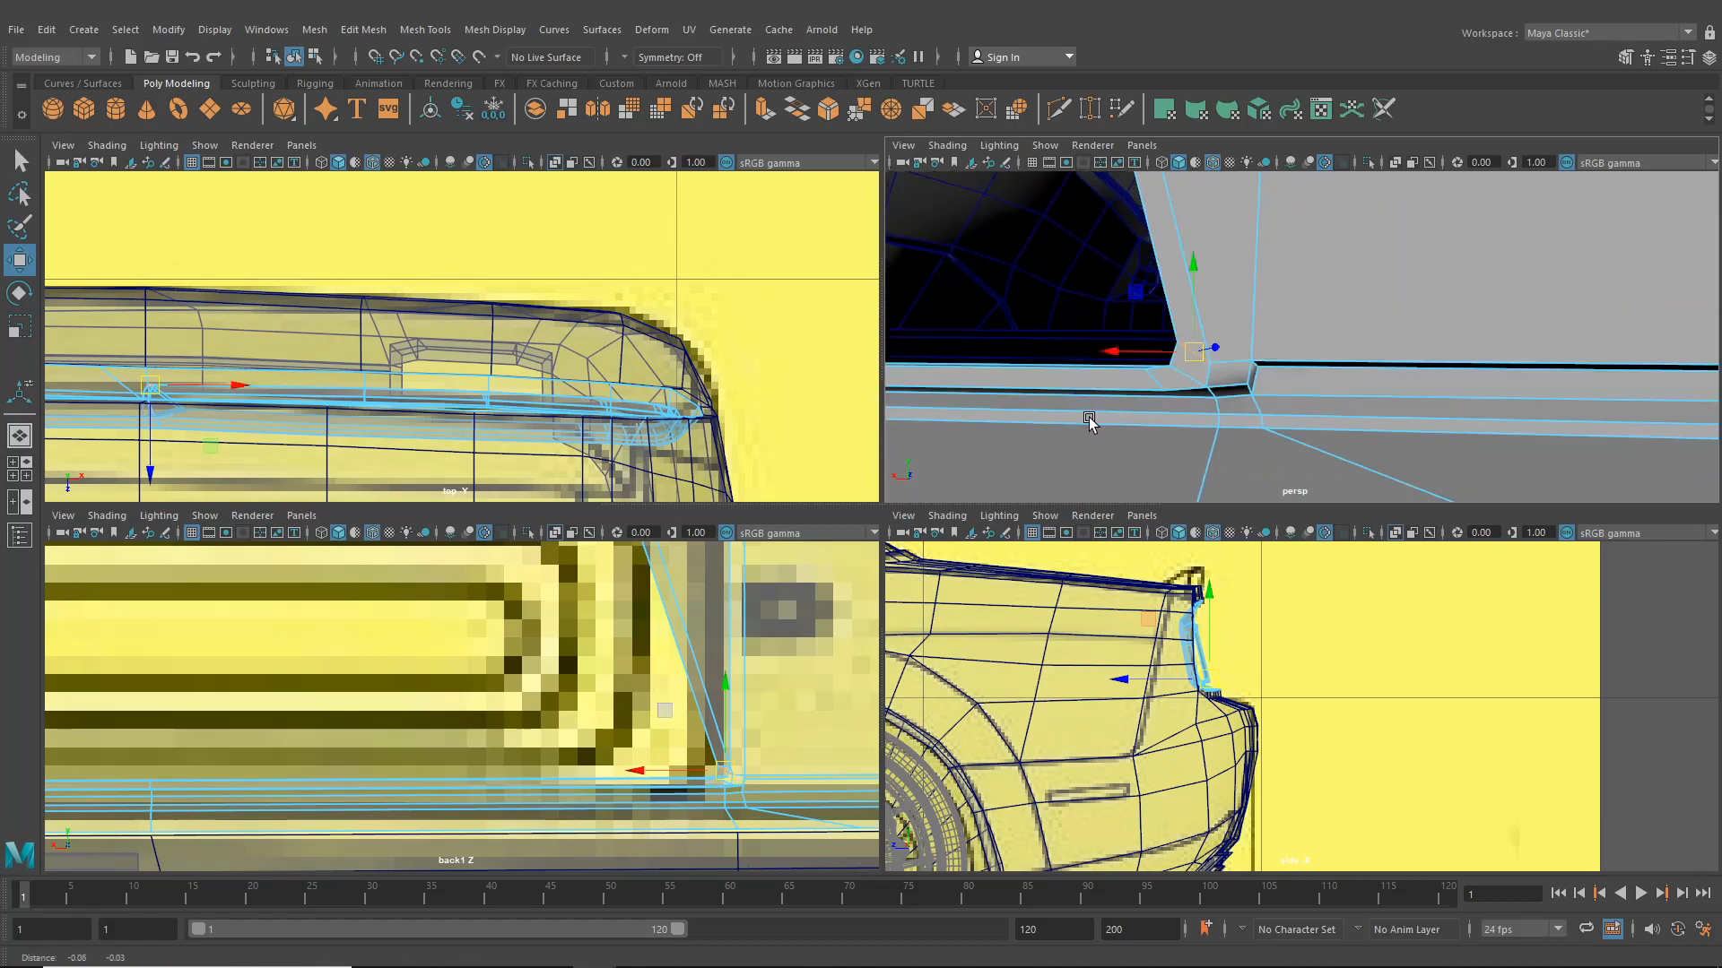
middle_click_drag(1183, 377, 1144, 389)
left_click_drag(725, 777, 642, 756)
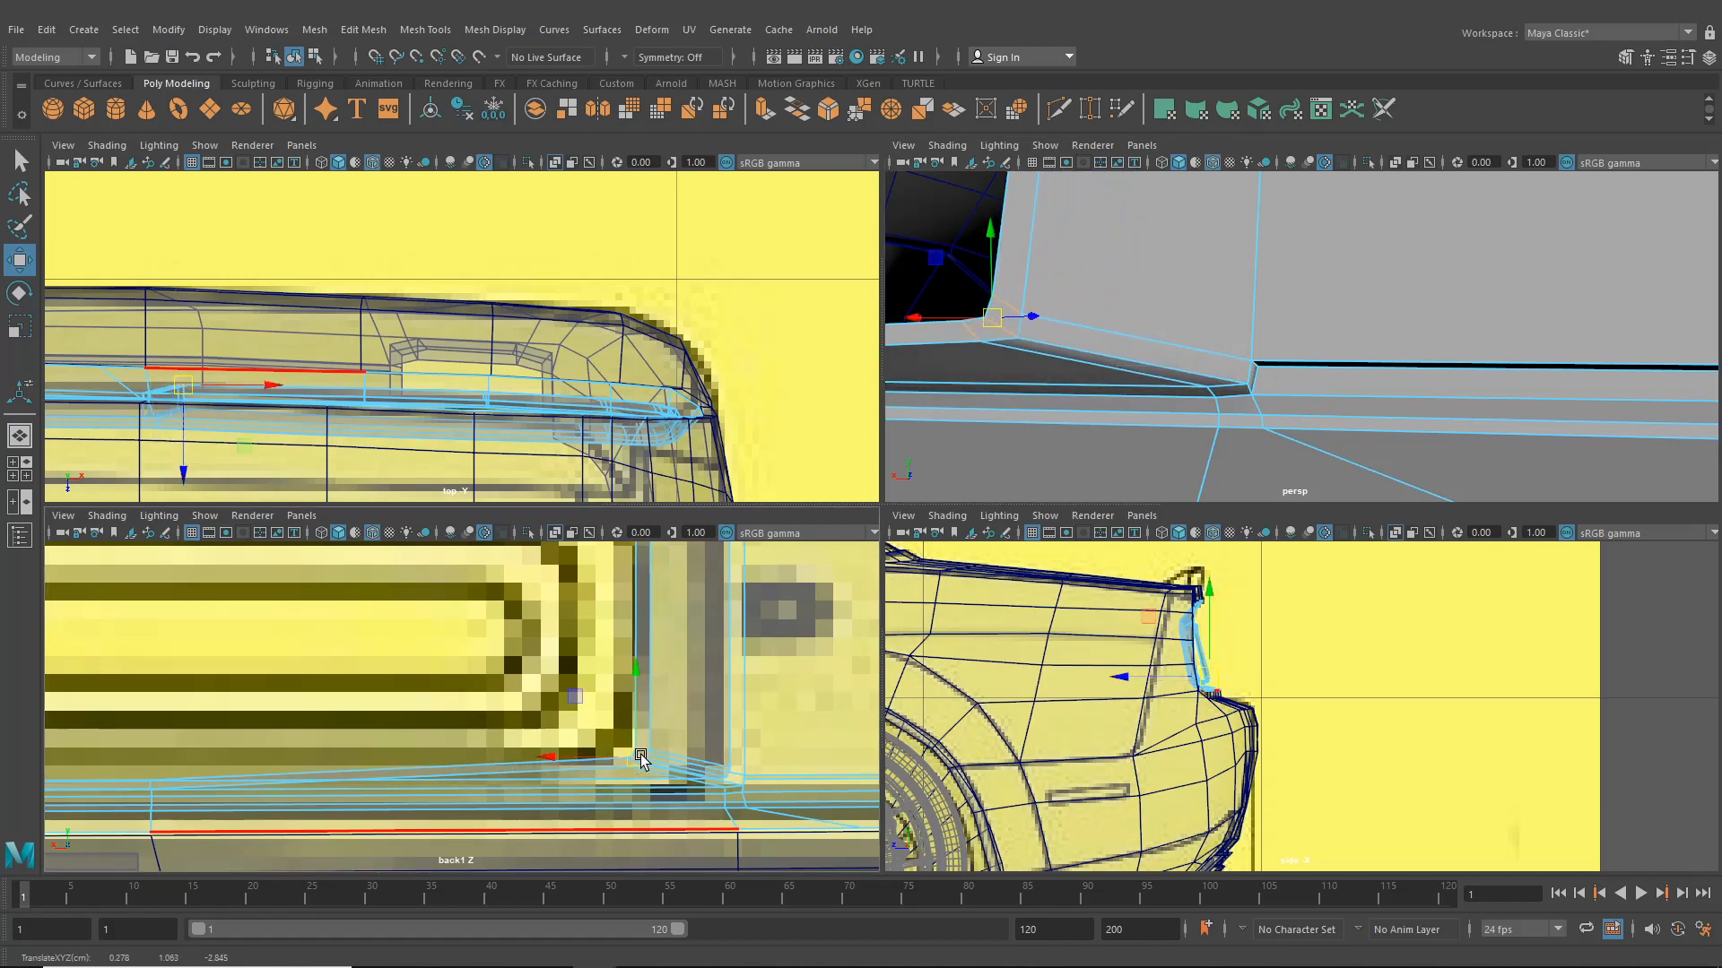
- Tweak the remaining vertices at the surround's lower-right corner to match the reference curve
mouse_move(656, 692)
middle_mouse_down("alt")
mouse_move(669, 789)
mouse_move(681, 691)
mouse_move(670, 708)
middle_mouse_up("alt")
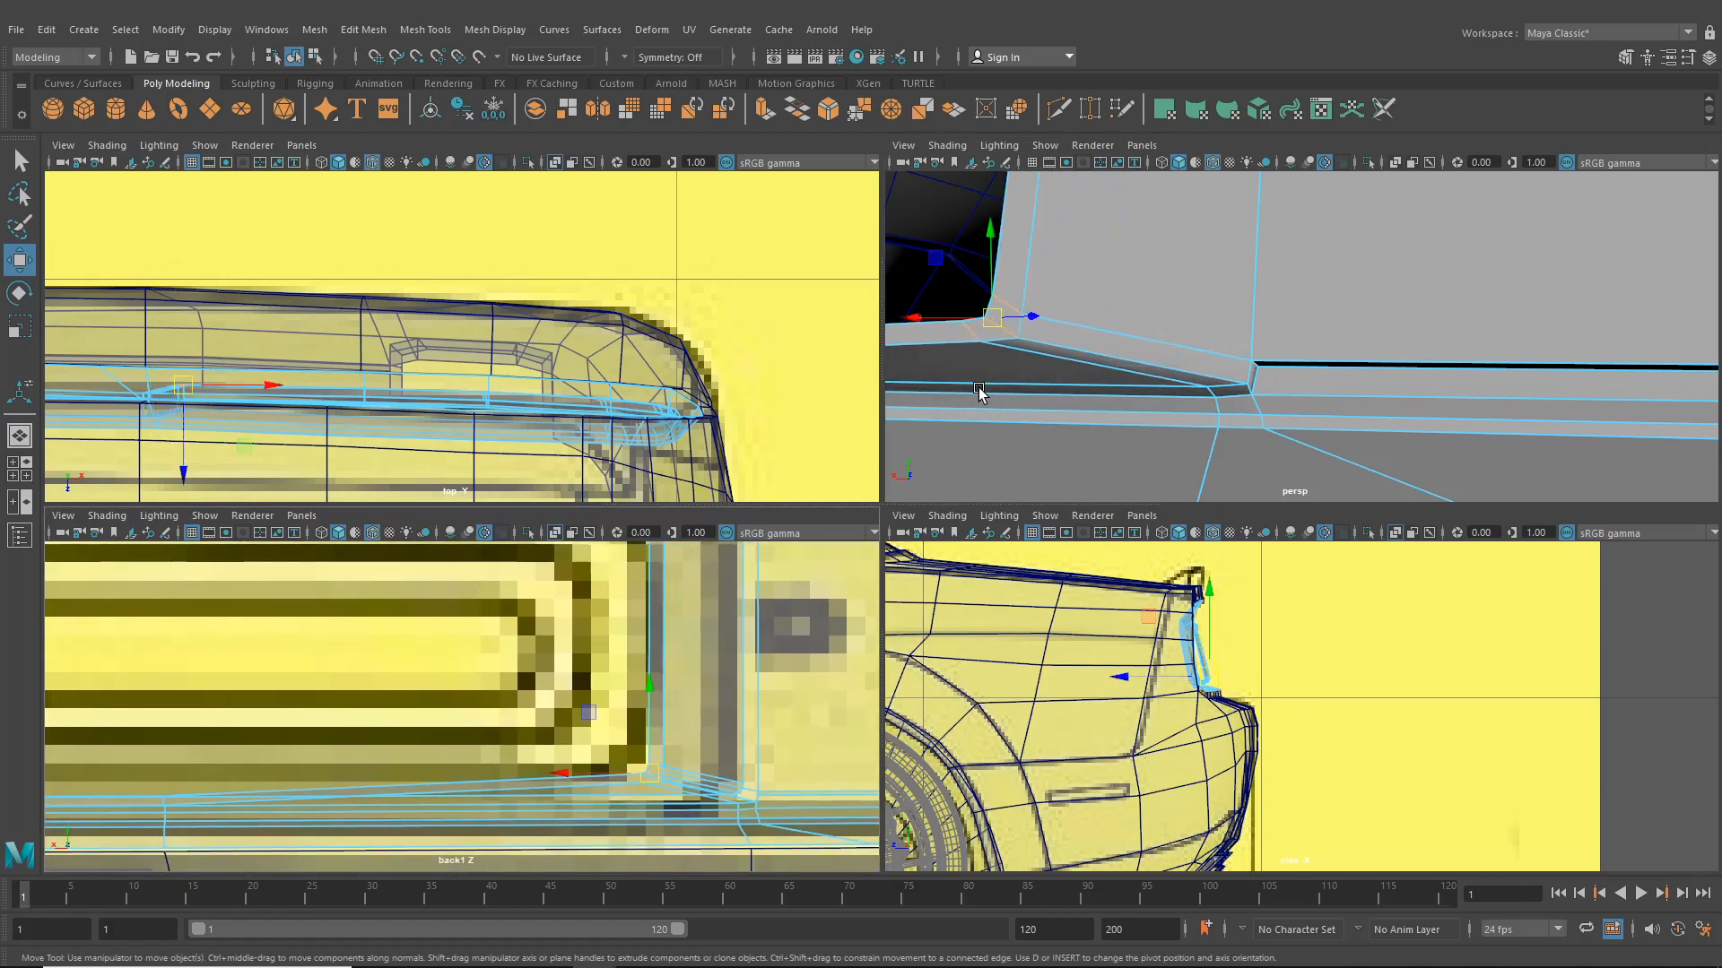
left_click(1012, 305)
left_click_drag(658, 769, 664, 757)
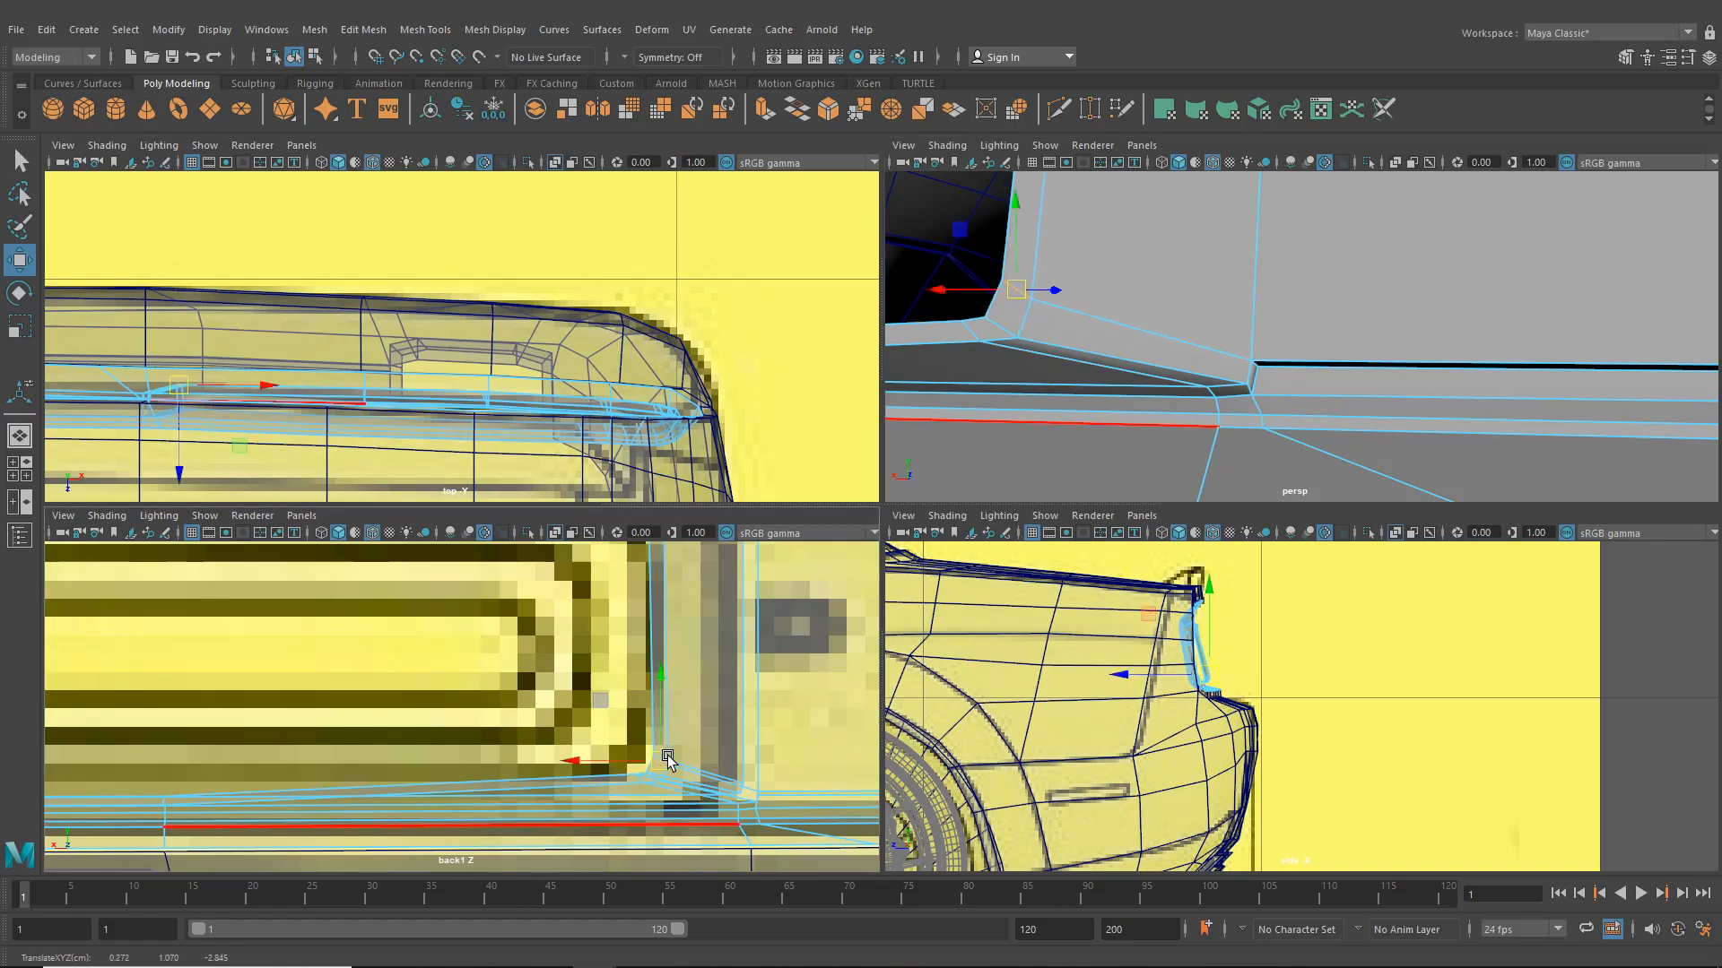
left_click(969, 335)
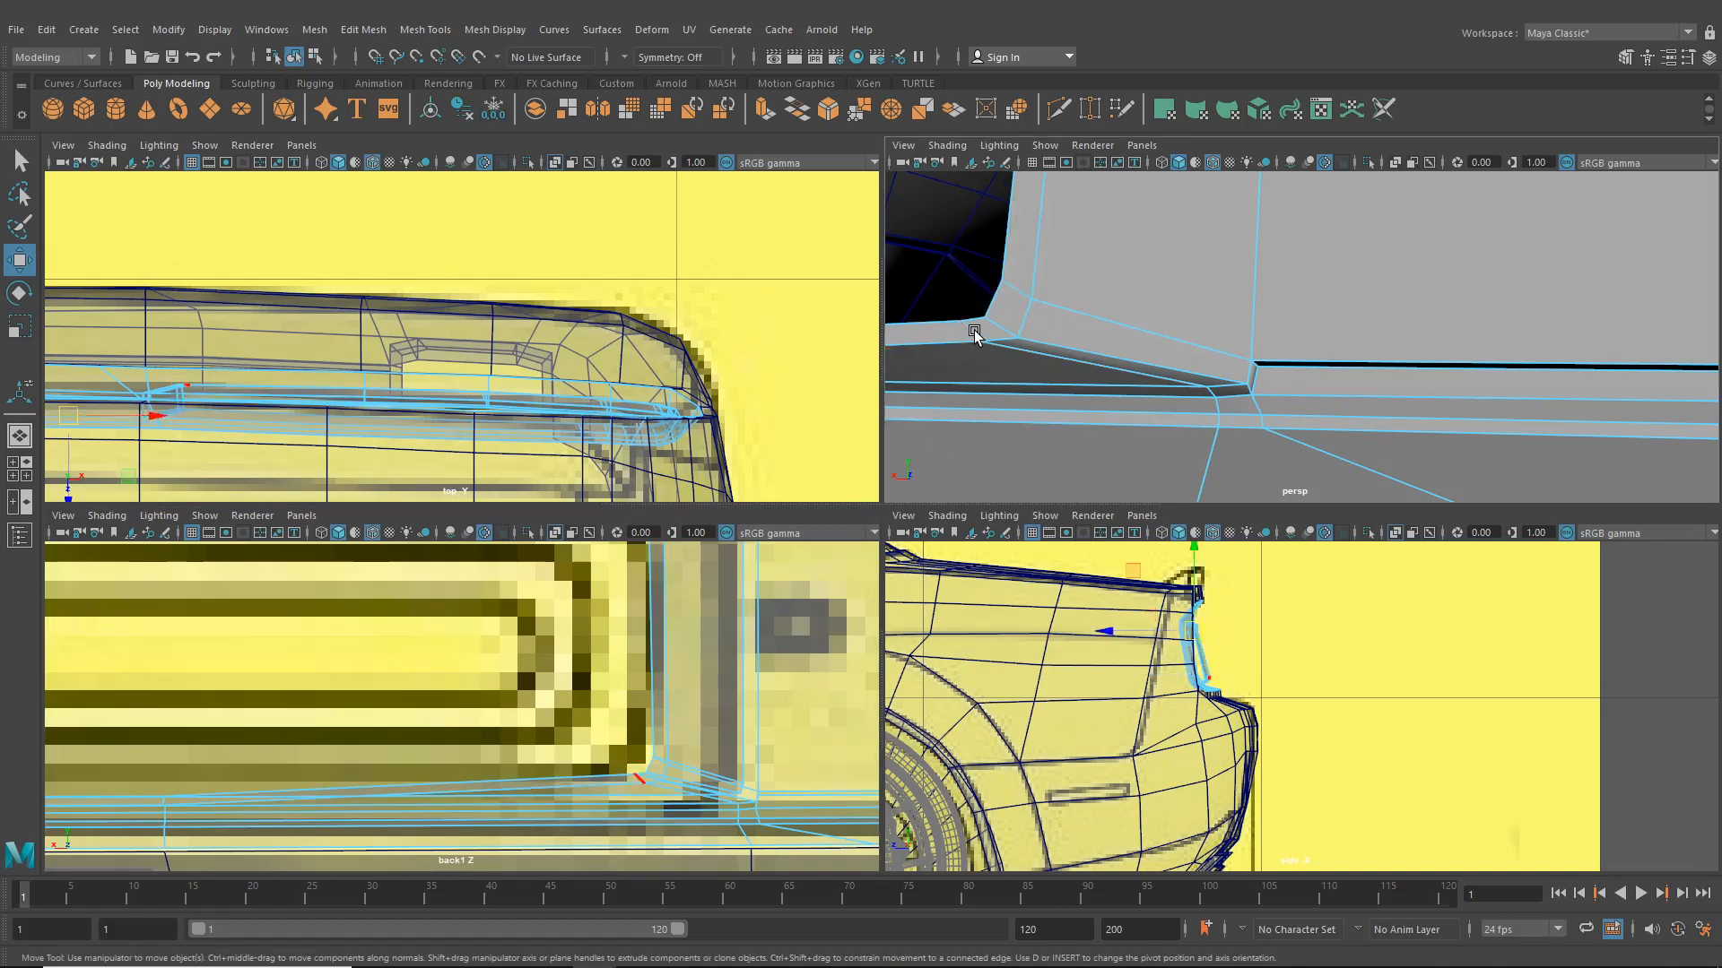
middle_click_drag(643, 784, 657, 786, "alt")
mouse_move(657, 785)
left_mouse_down()
mouse_move(634, 795)
mouse_move(651, 794)
left_mouse_up()
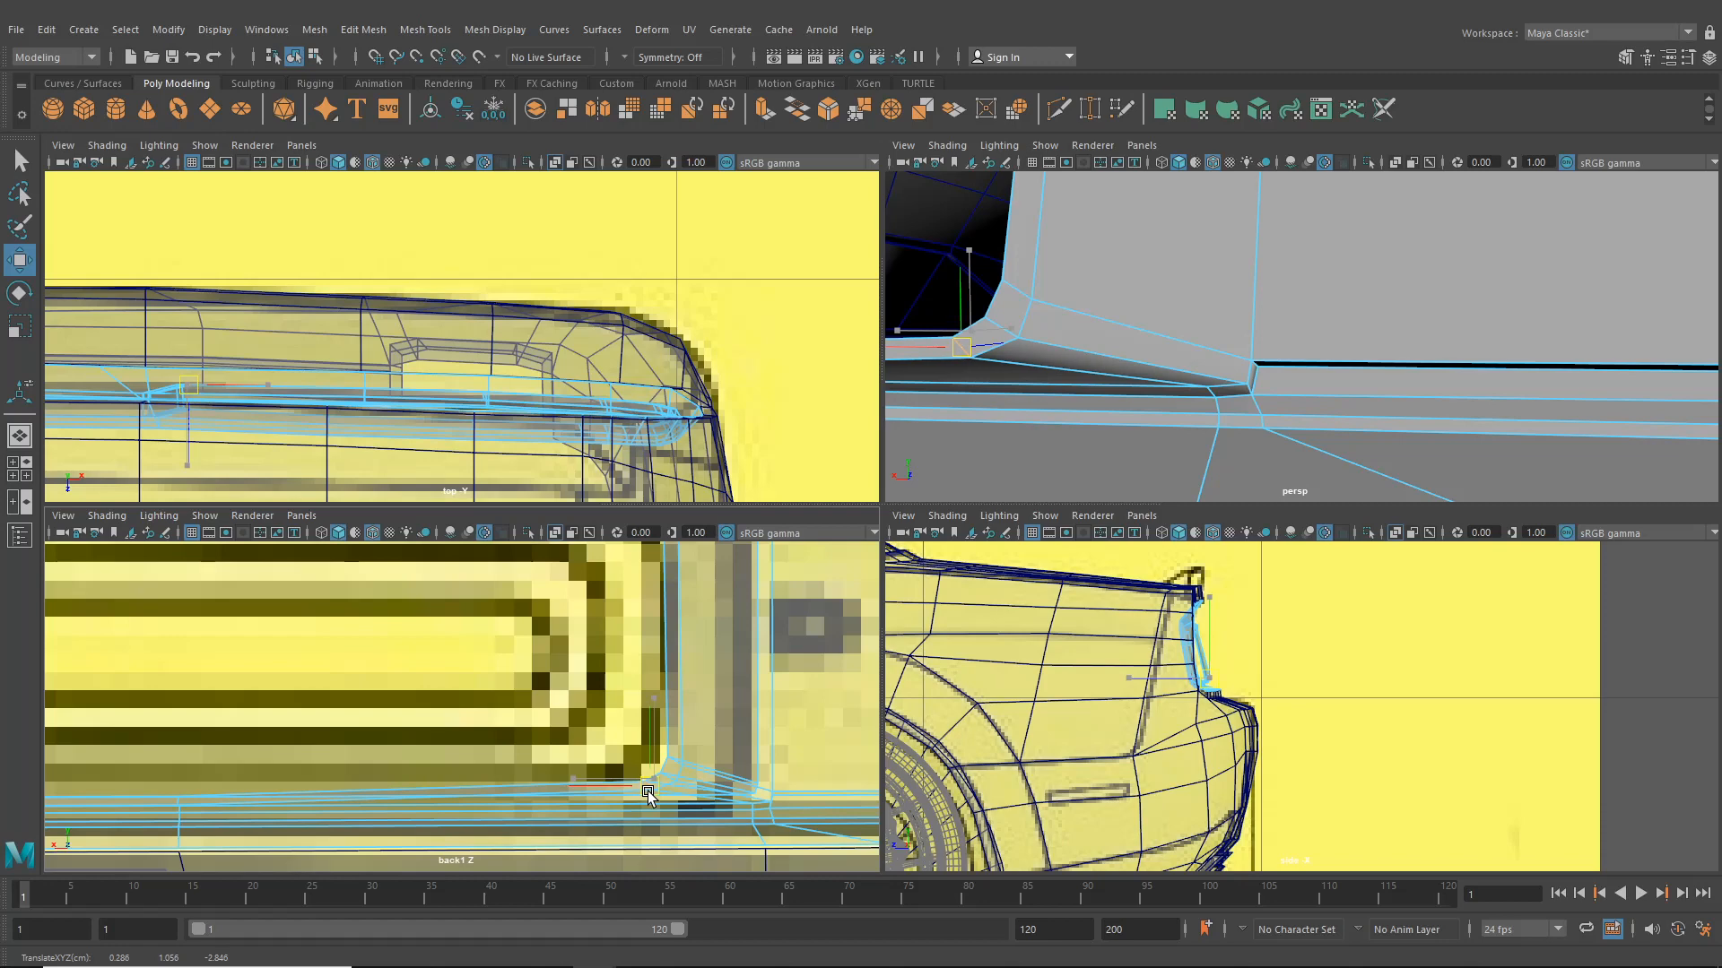
- Move vertices along the surround's top edge to line up with the reference in the back view
scroll(1178, 366, "down", 10)
mouse_move(1178, 365)
left_mouse_down("alt")
mouse_move(1187, 394)
mouse_move(1164, 366)
left_mouse_up("alt")
scroll(1164, 366, "up", 5)
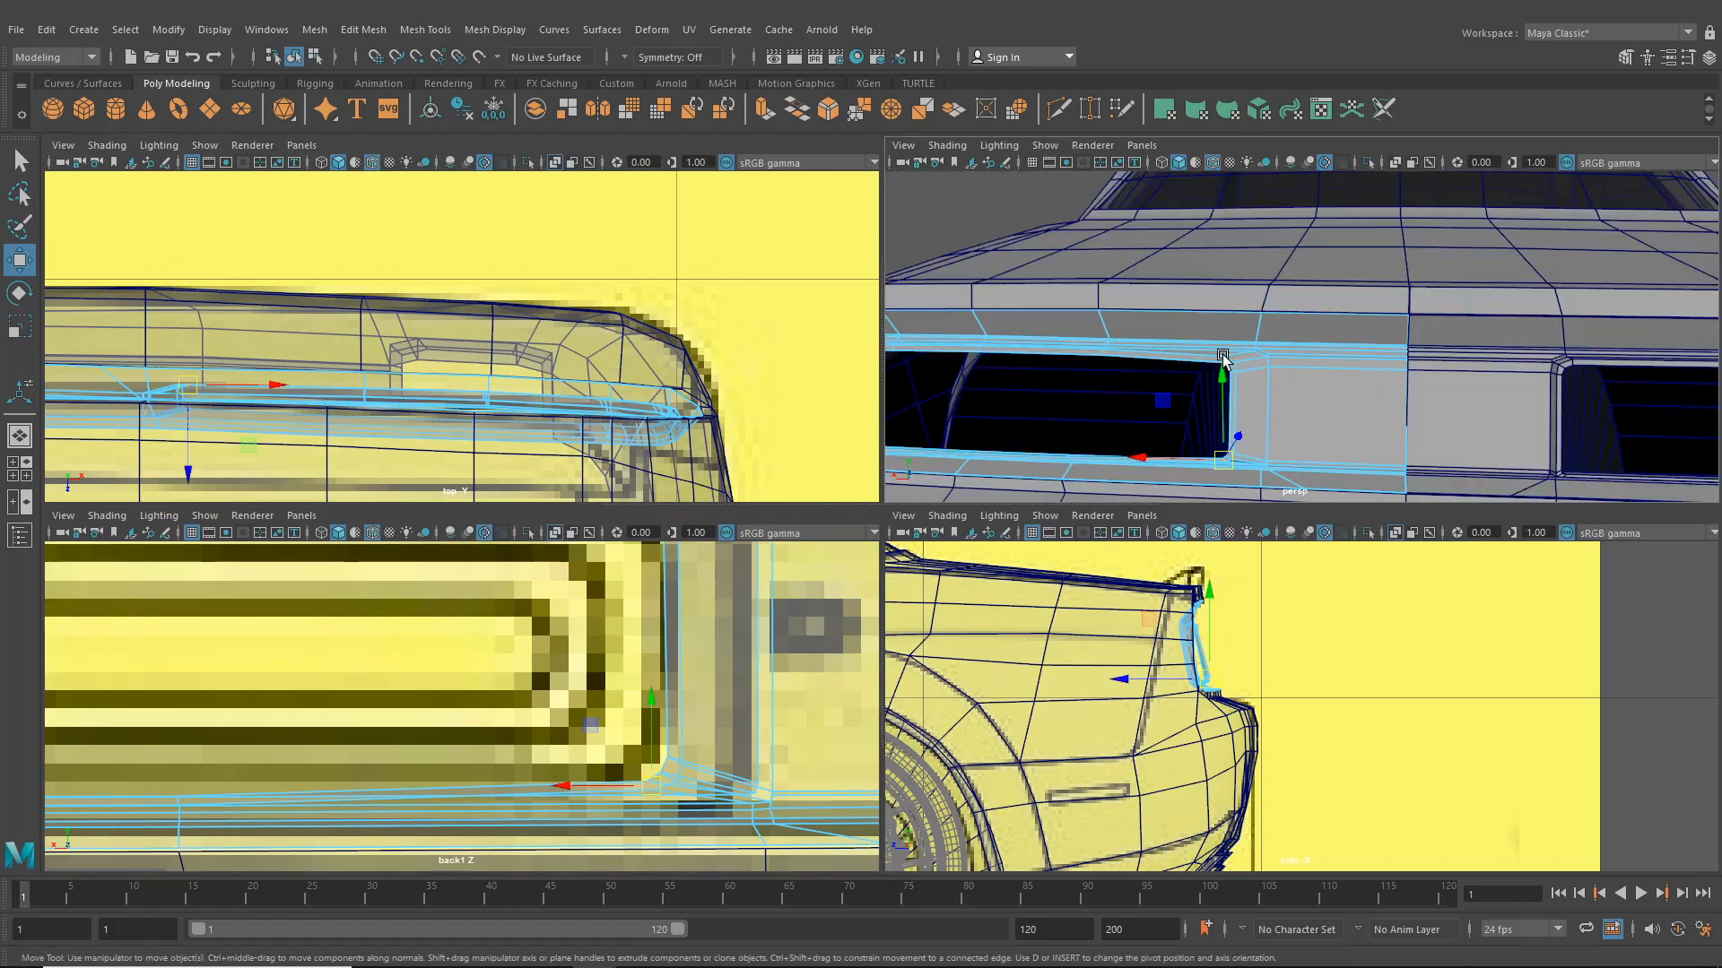
middle_click_drag(665, 671, 792, 794, "alt")
left_click(401, 616)
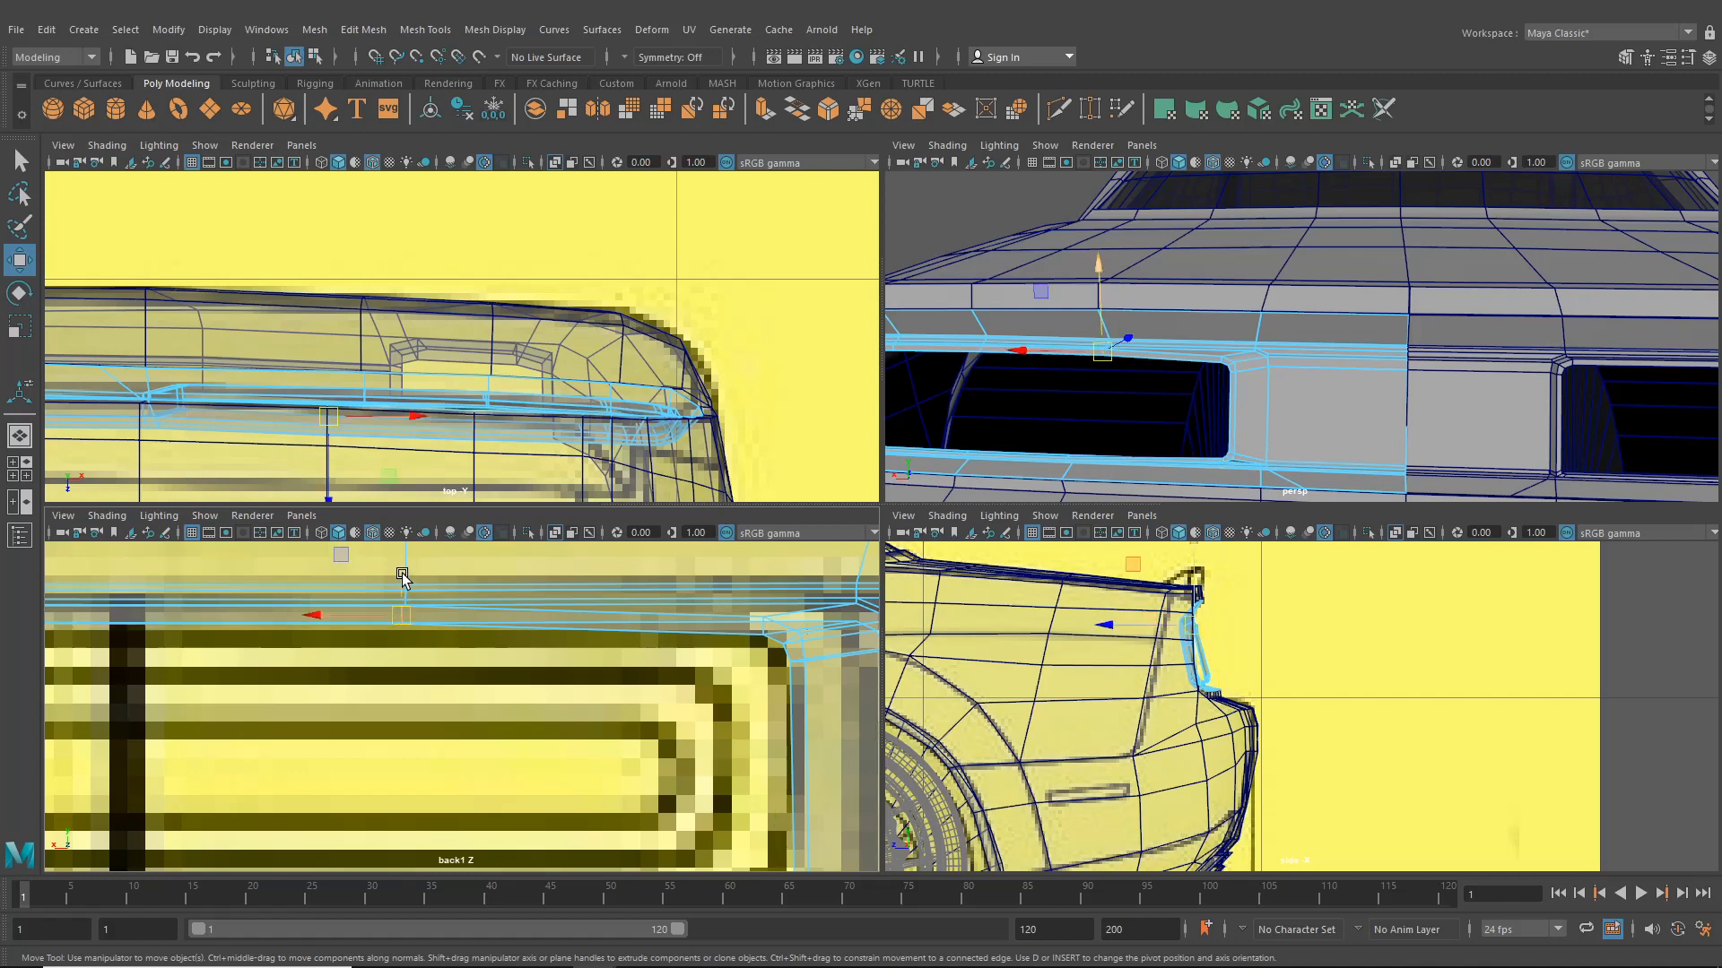
left_click_drag(404, 576, 405, 581)
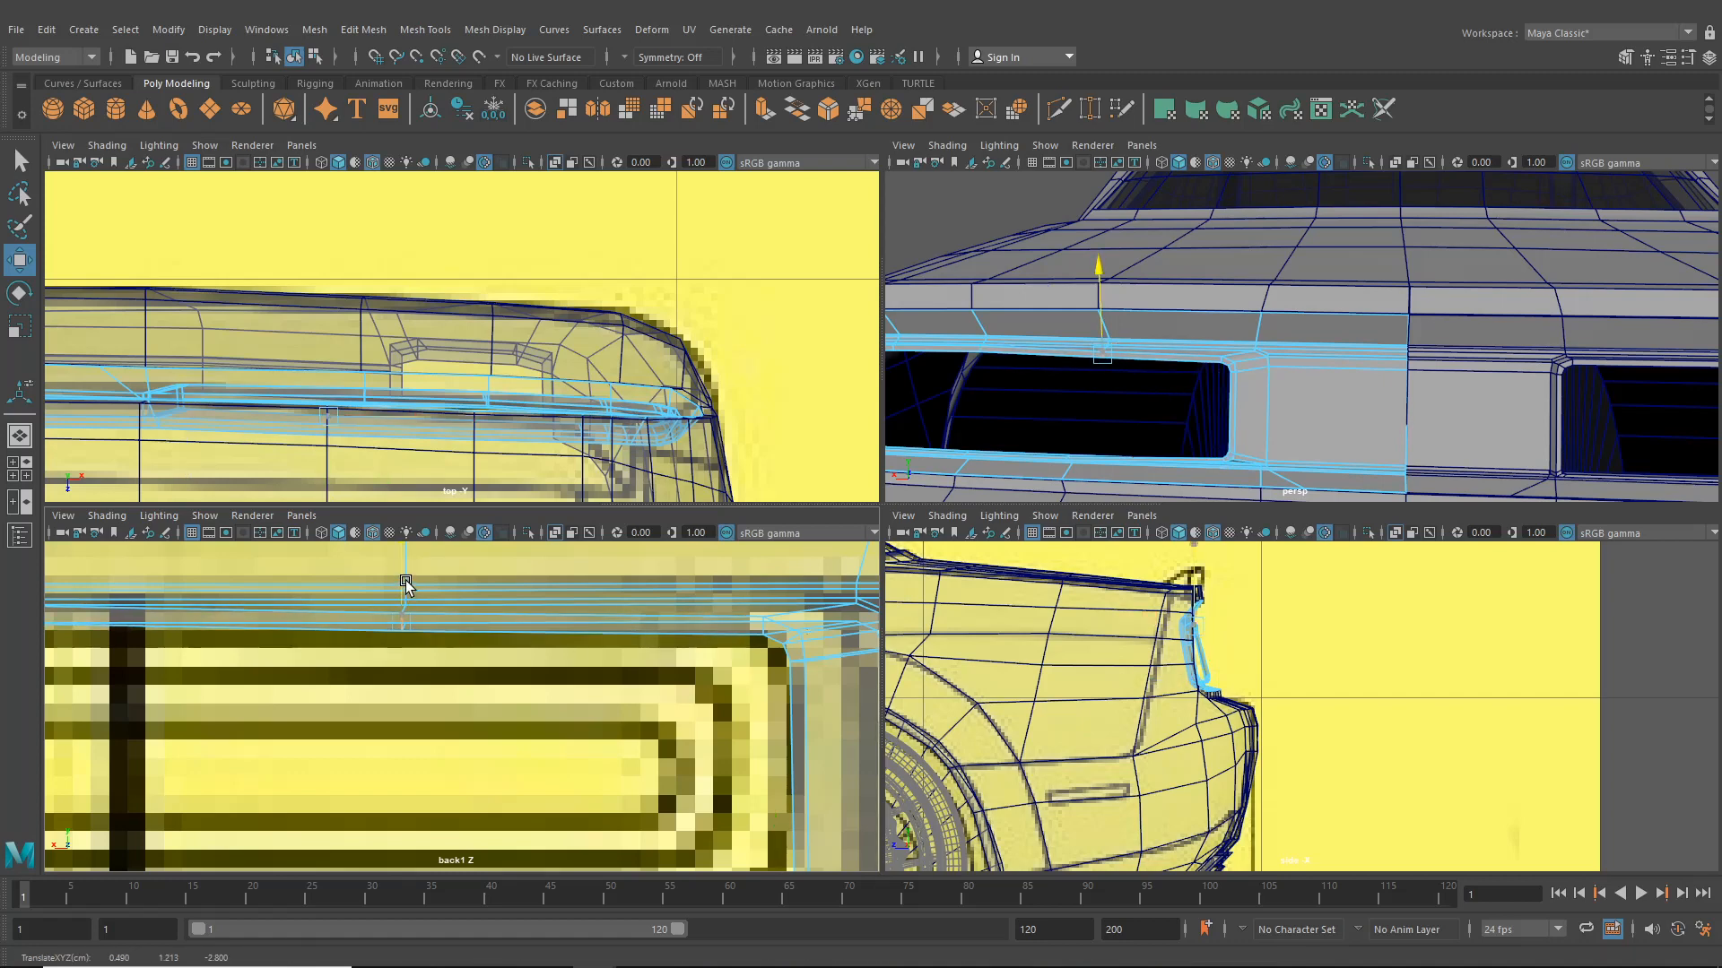
middle_click_drag(405, 585, 673, 599, "alt")
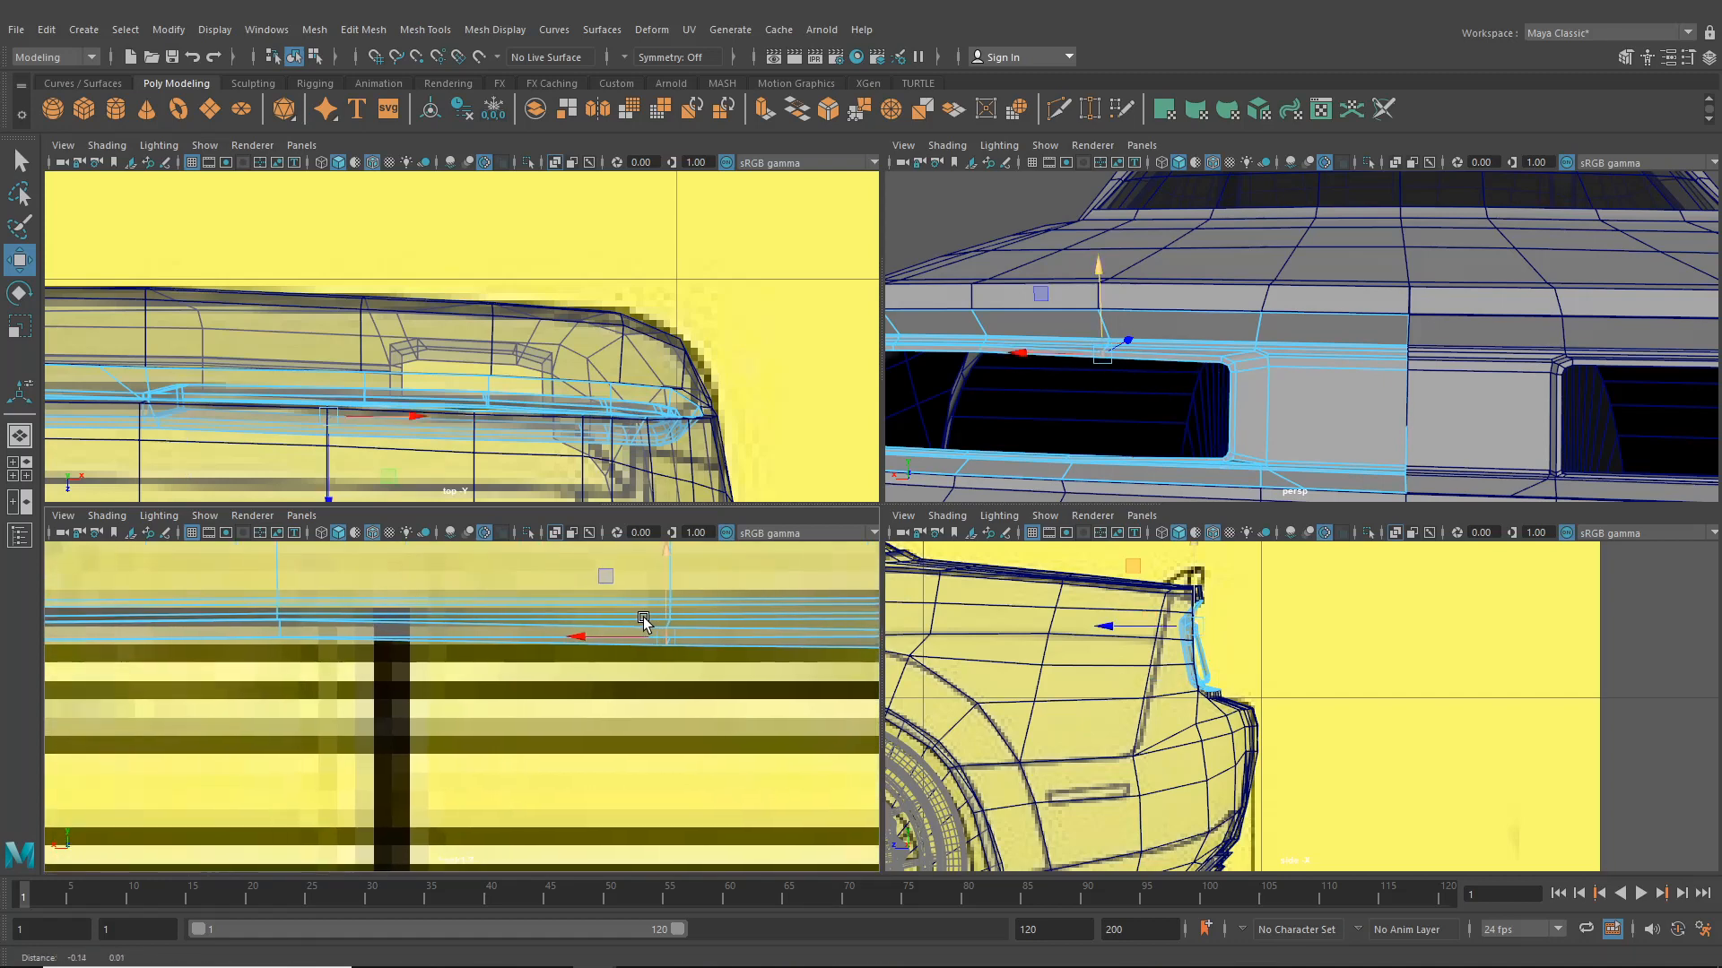
left_click(284, 628)
left_click_drag(284, 584, 285, 597)
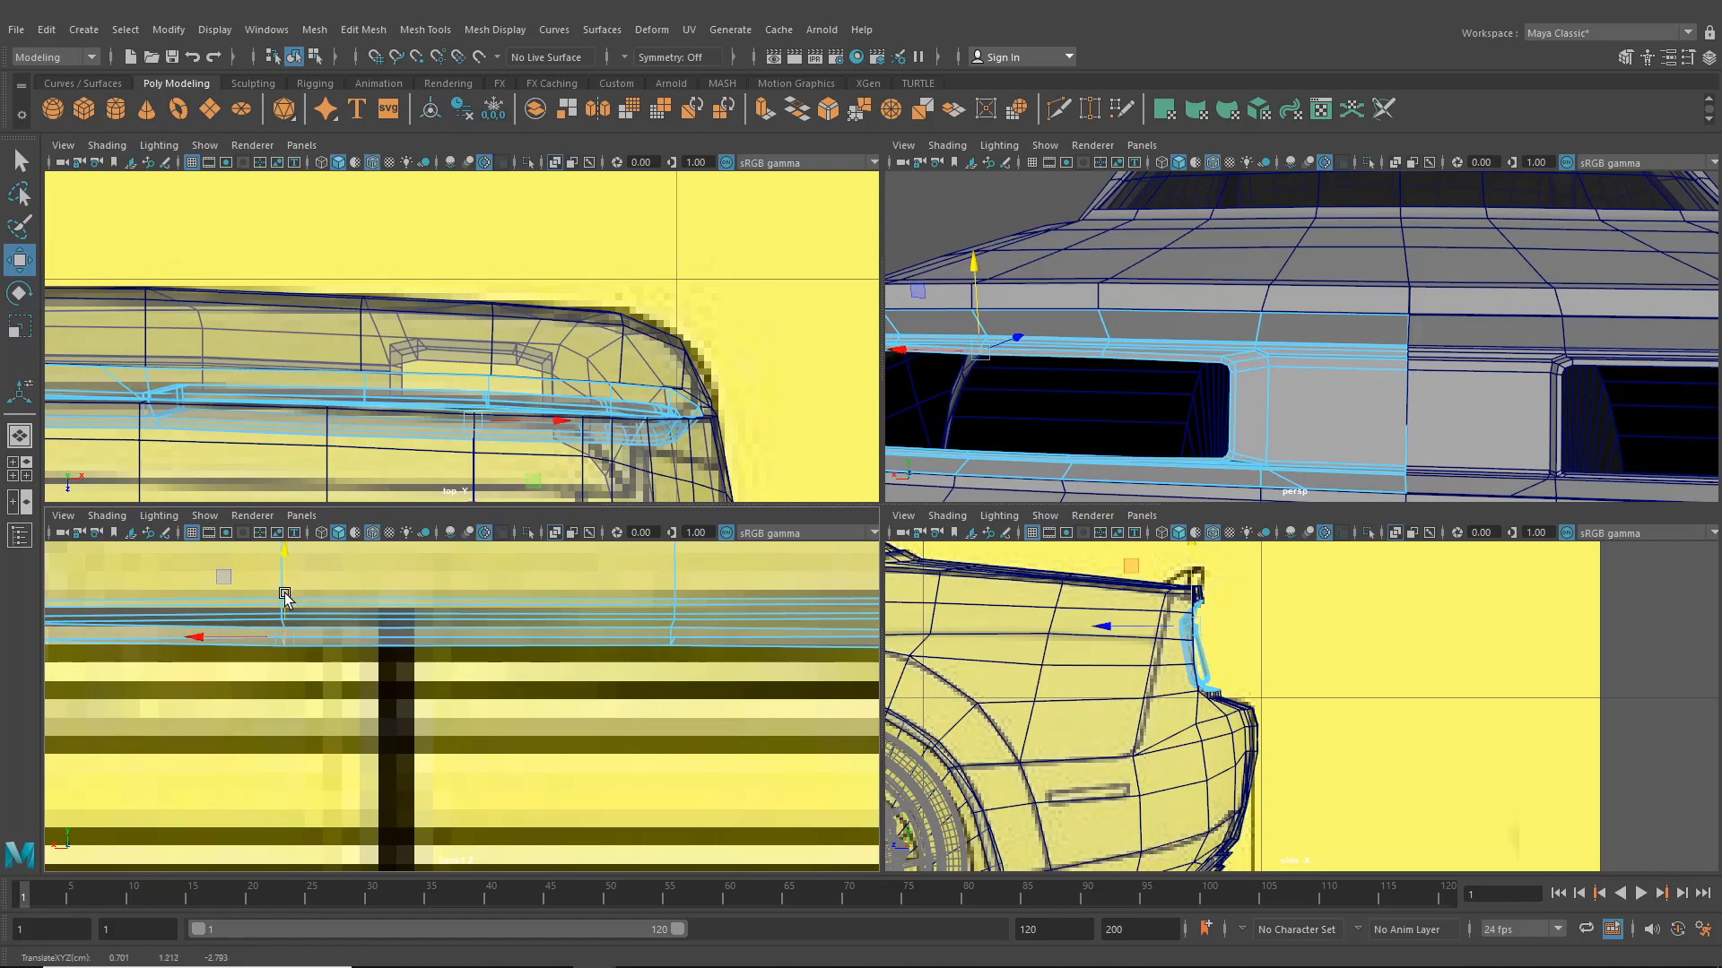
middle_click_drag(288, 596, 638, 618, "alt")
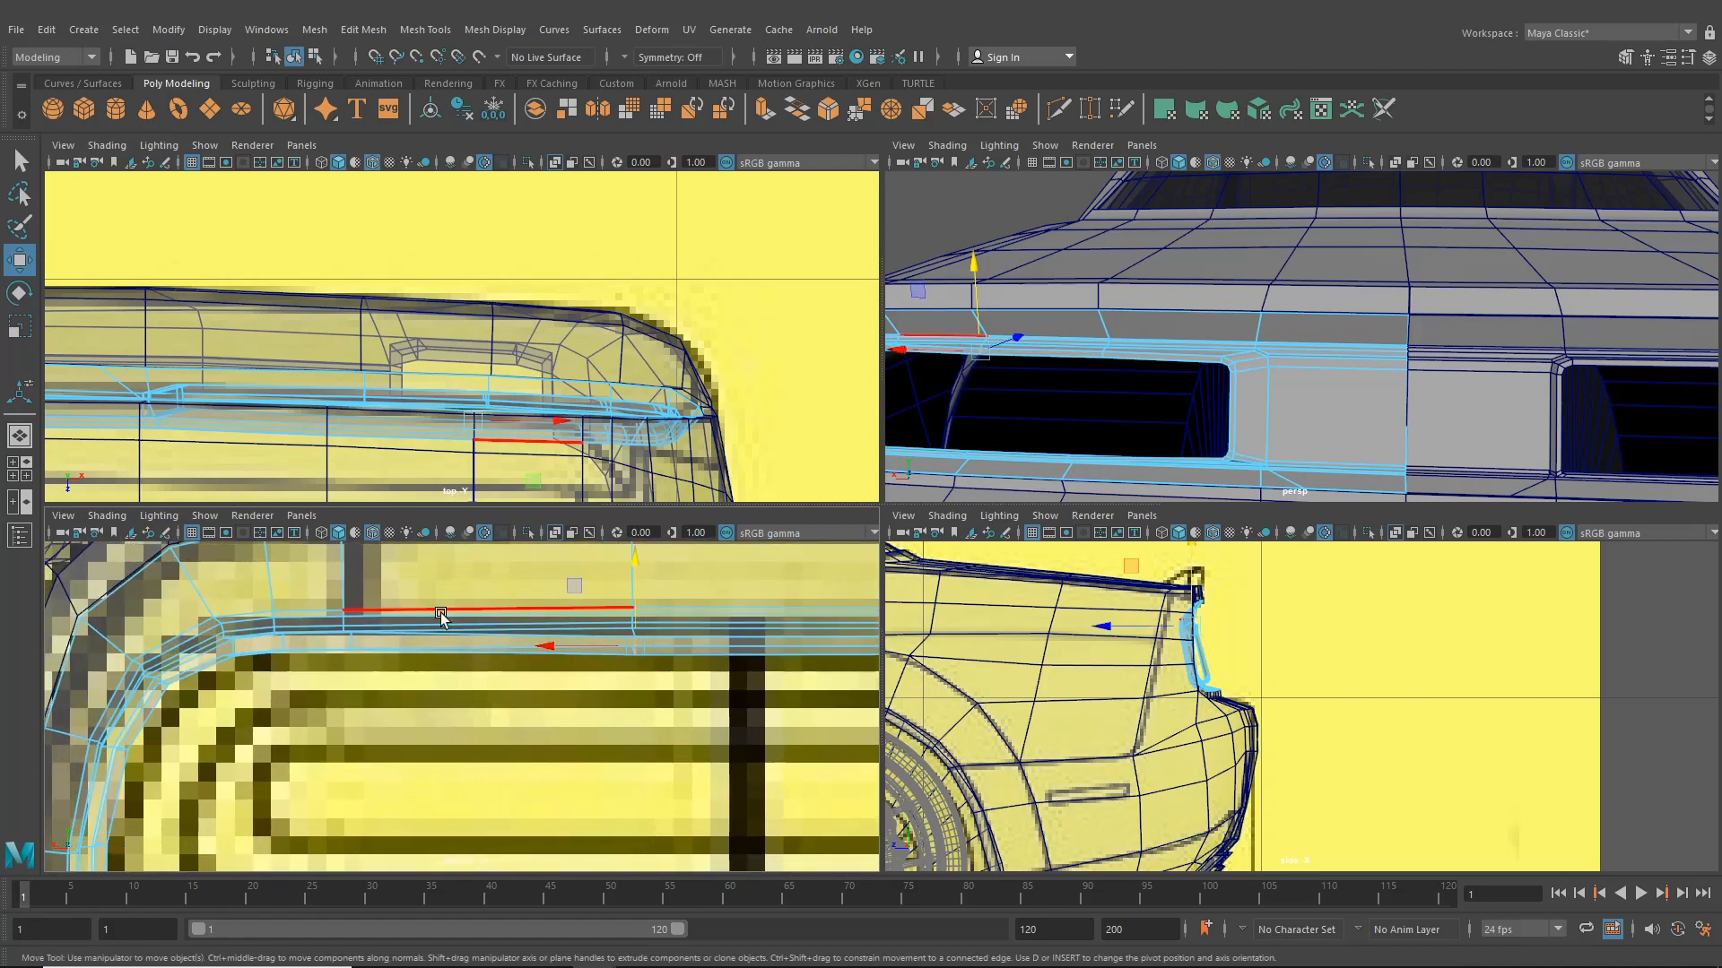
- Adjust the vertices around the surround's upper-left corner to follow the reference rounded corner
left_click(351, 641)
left_click_drag(351, 597, 351, 602)
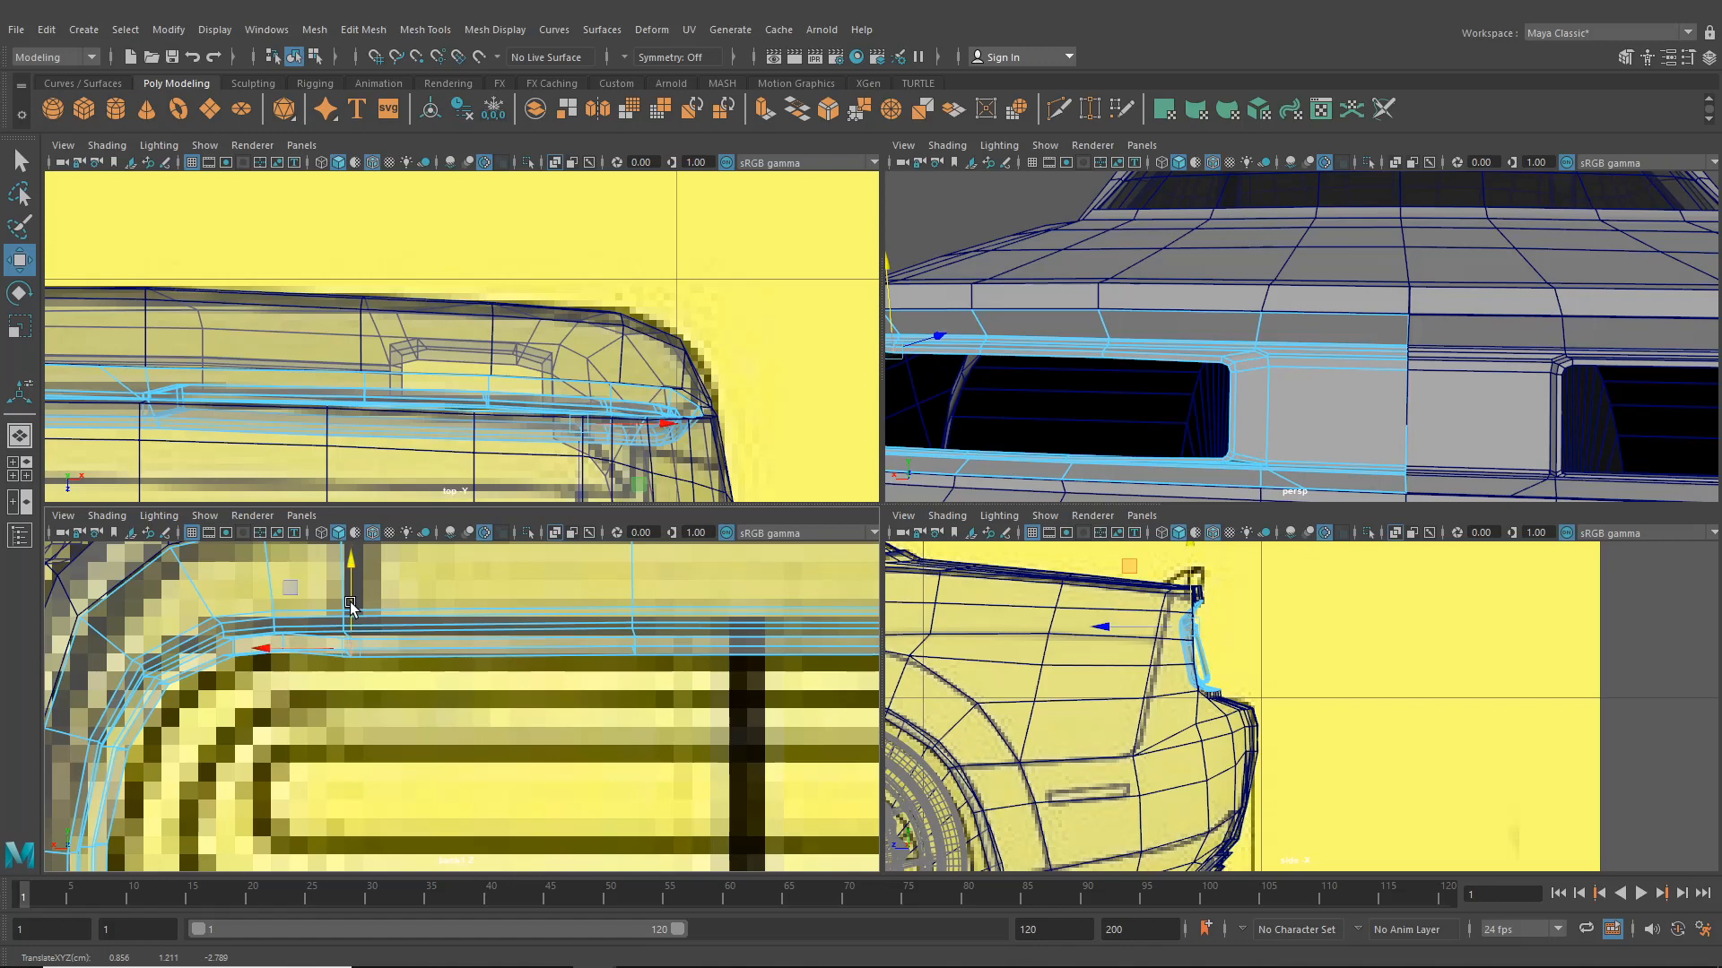
middle_click_drag(351, 607, 547, 594, "alt")
left_click(469, 624)
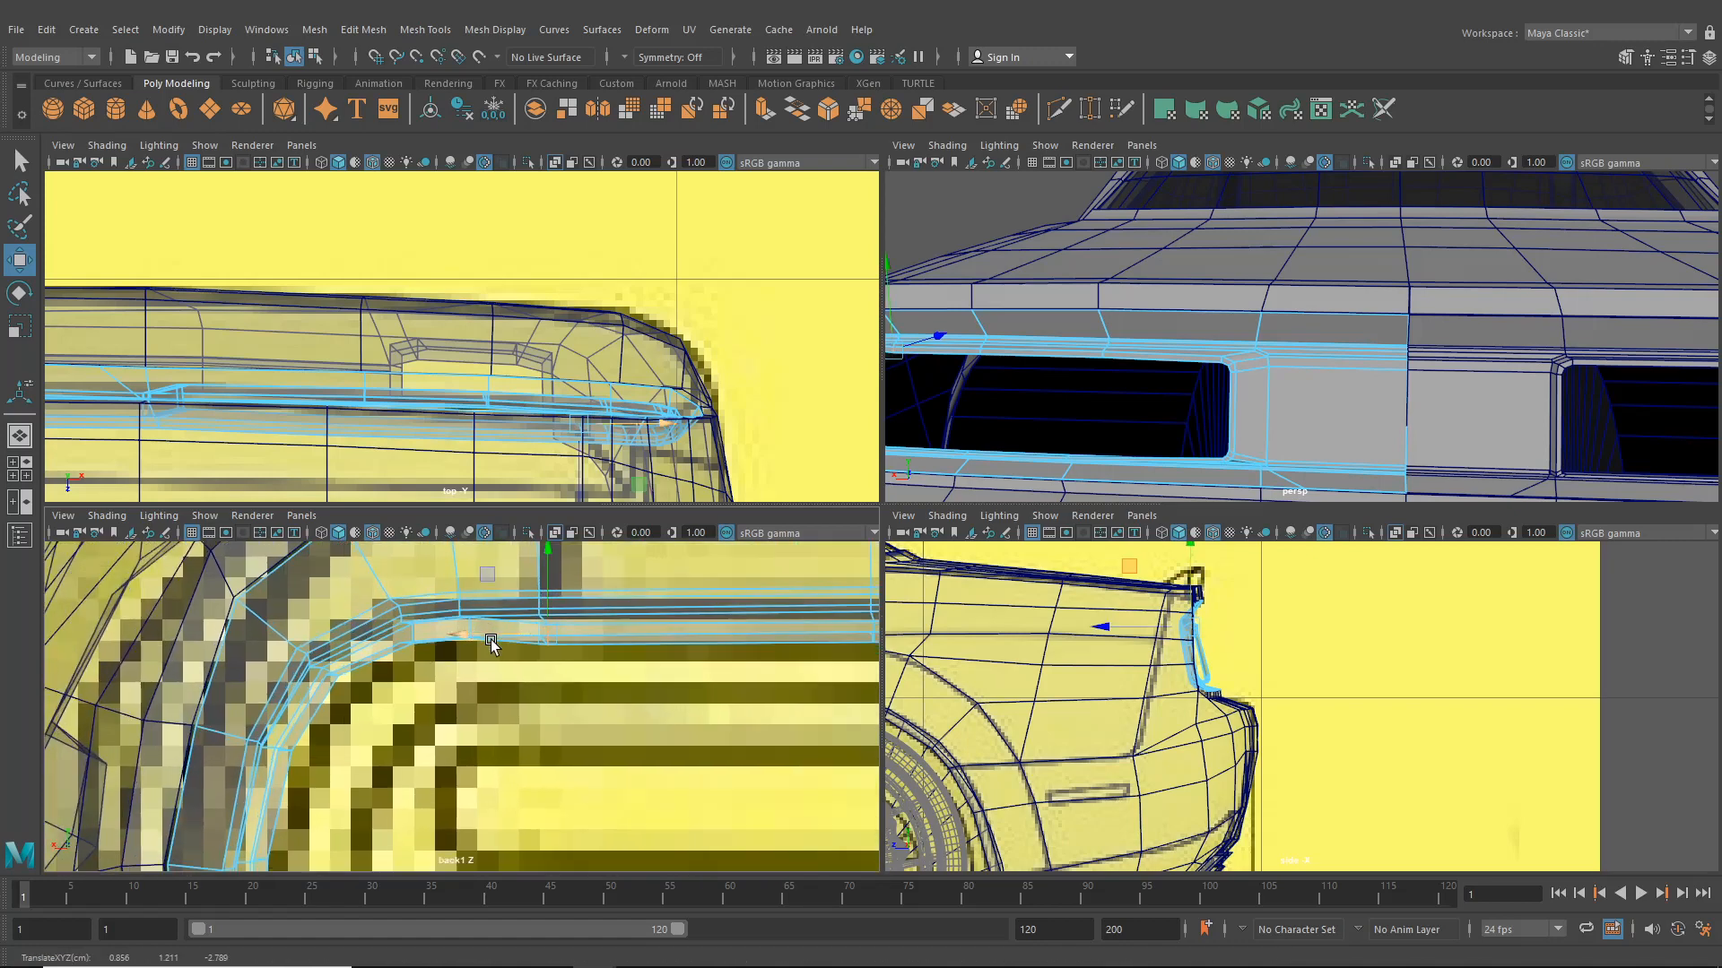
scroll(475, 640, "up", 3)
left_click(471, 590)
left_click_drag(472, 590, 470, 604)
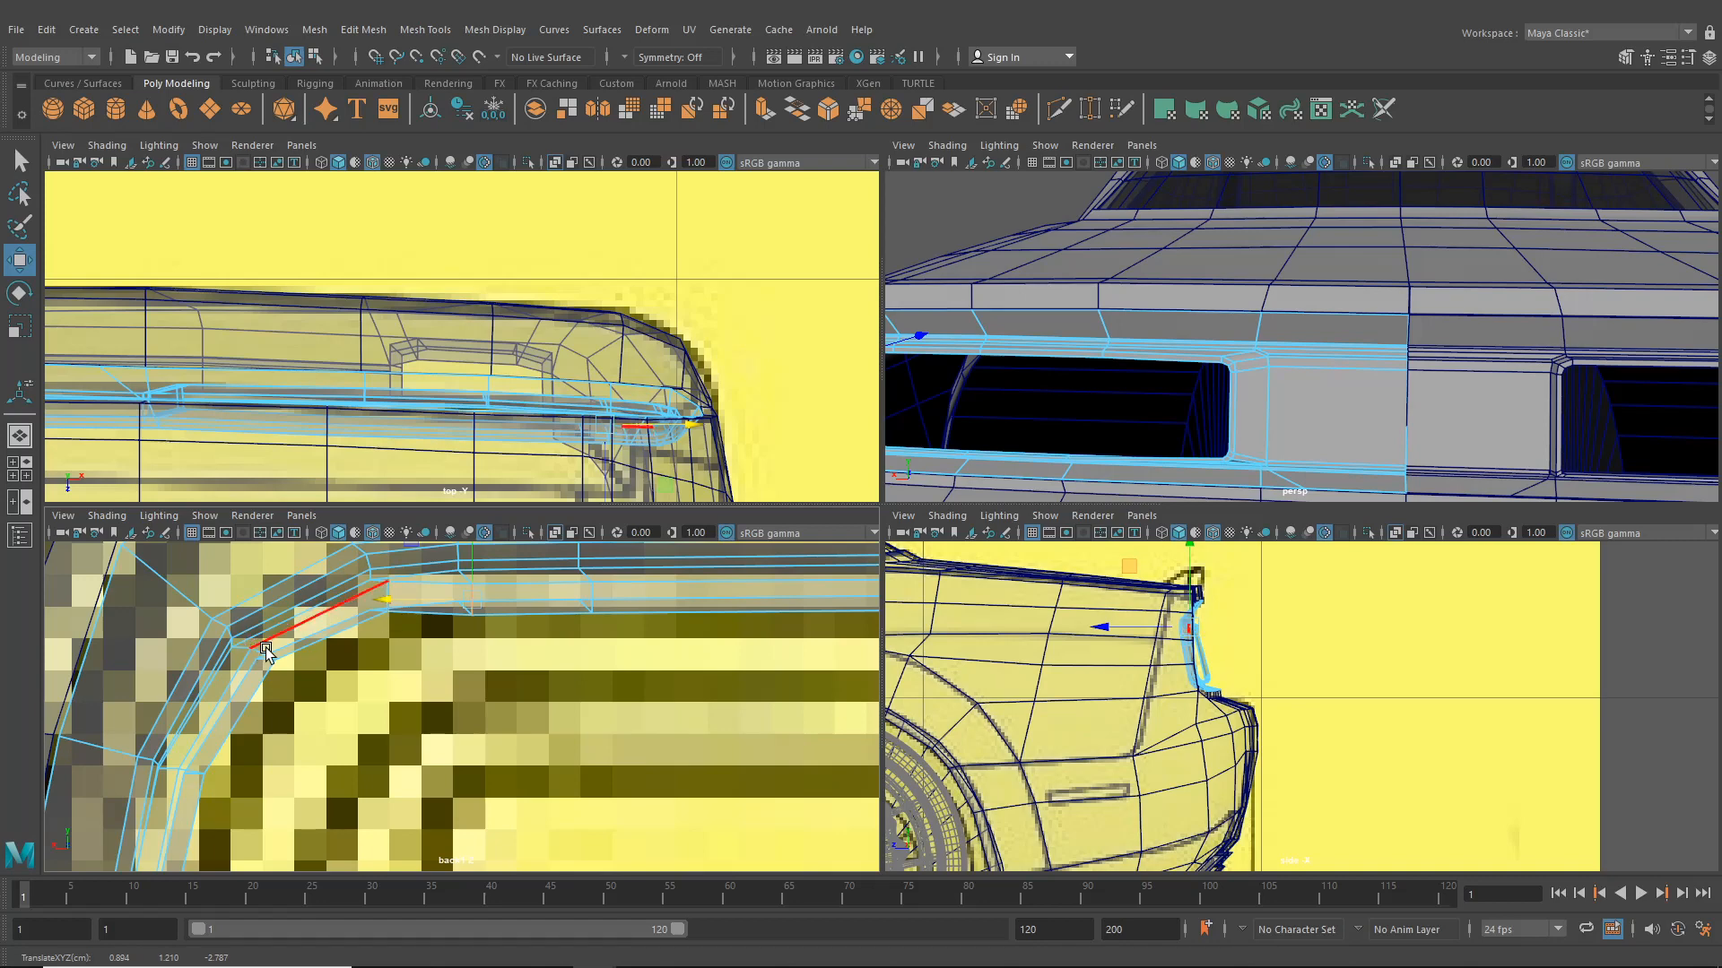
left_click_drag(263, 657, 266, 662)
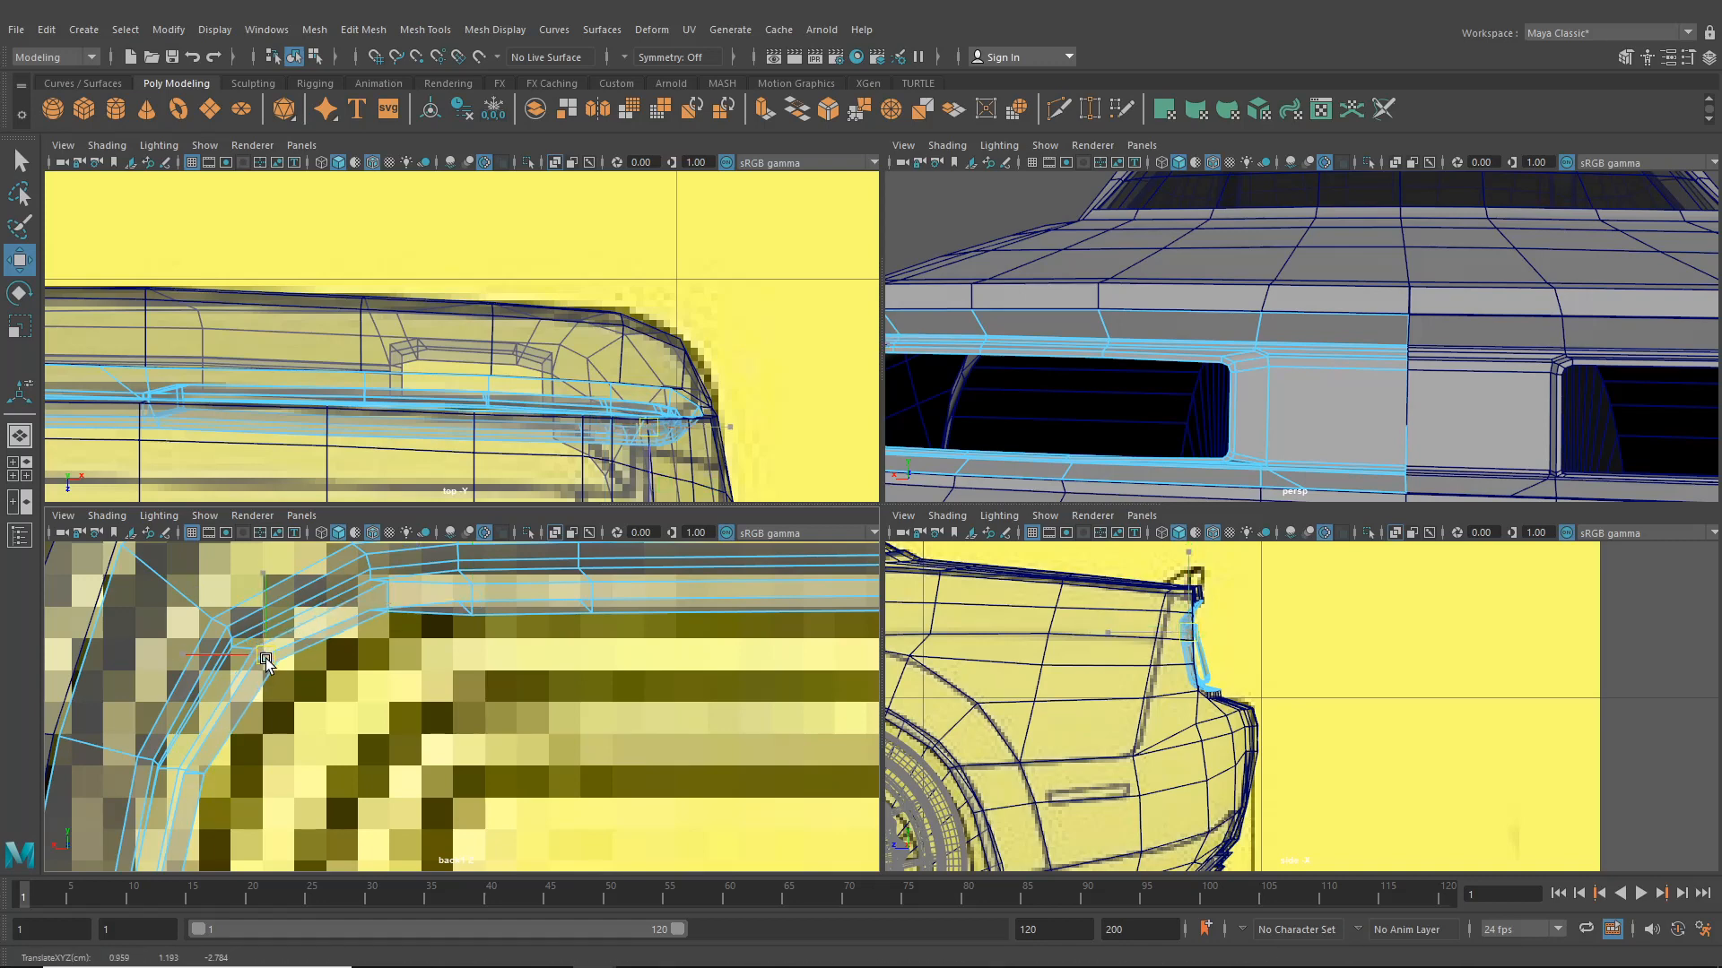
- Delete the edge loop running through the left side of the taillight surround
scroll(1192, 380, "down", 4)
left_click_drag(1192, 380, 1266, 425, "alt")
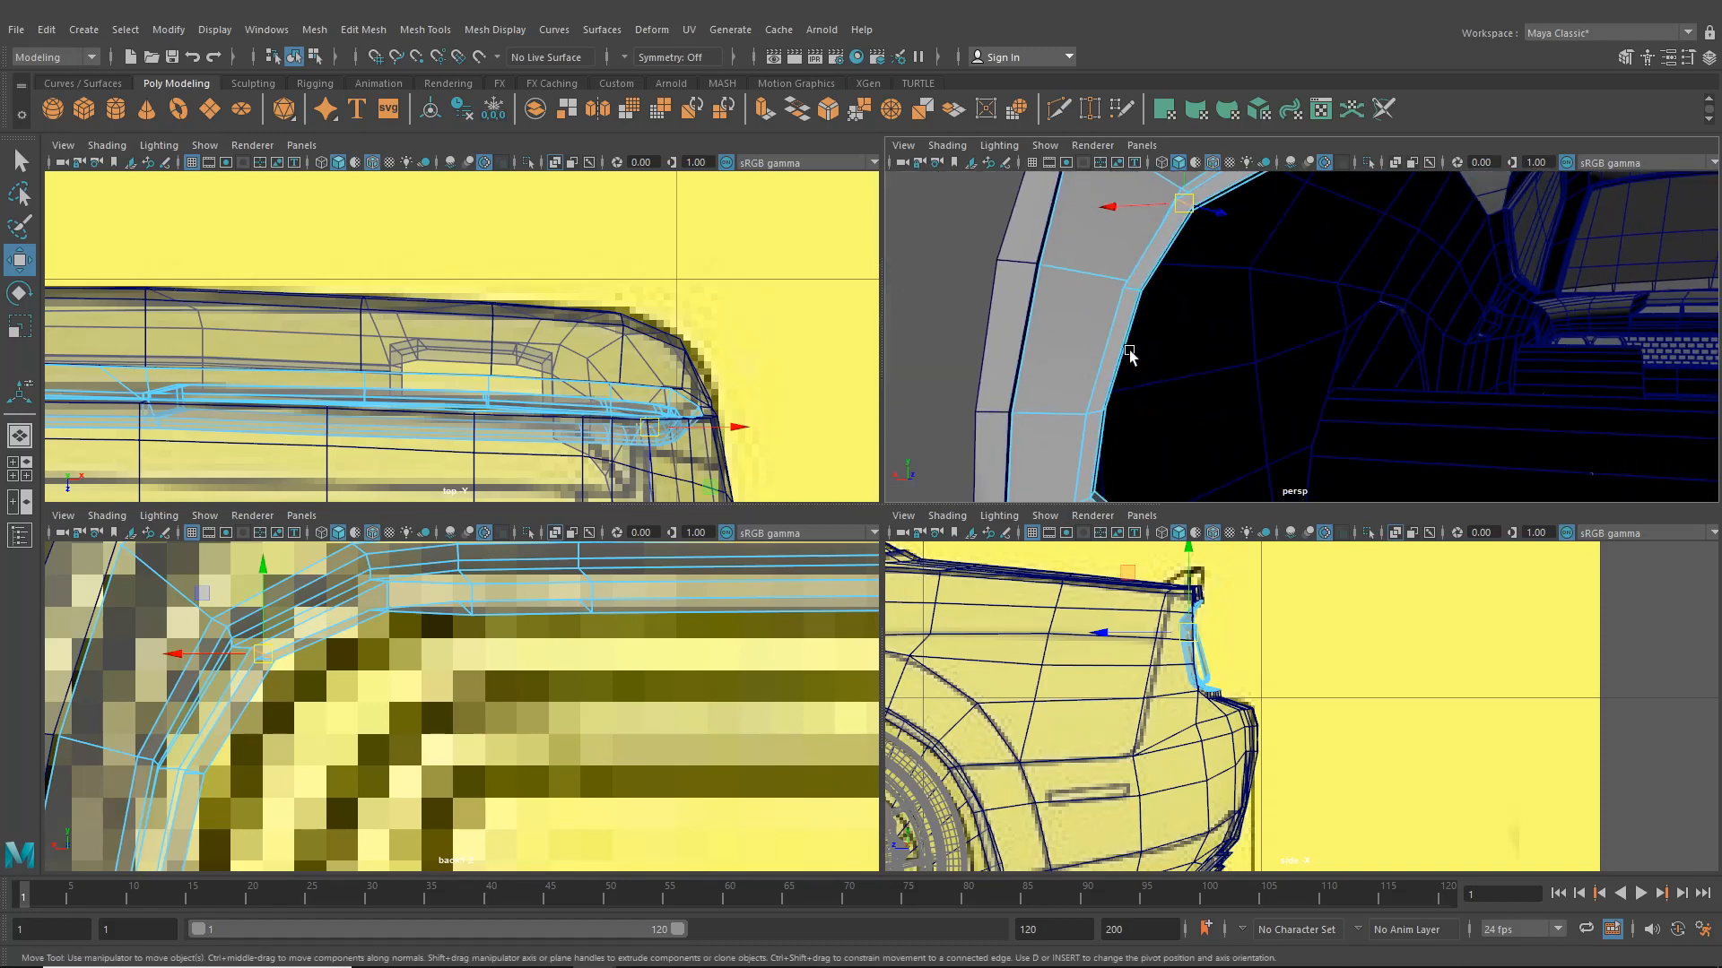
right_click_drag(1115, 331, 1114, 385)
left_click(1114, 384)
left_click_drag(1115, 385, 1265, 417, "alt")
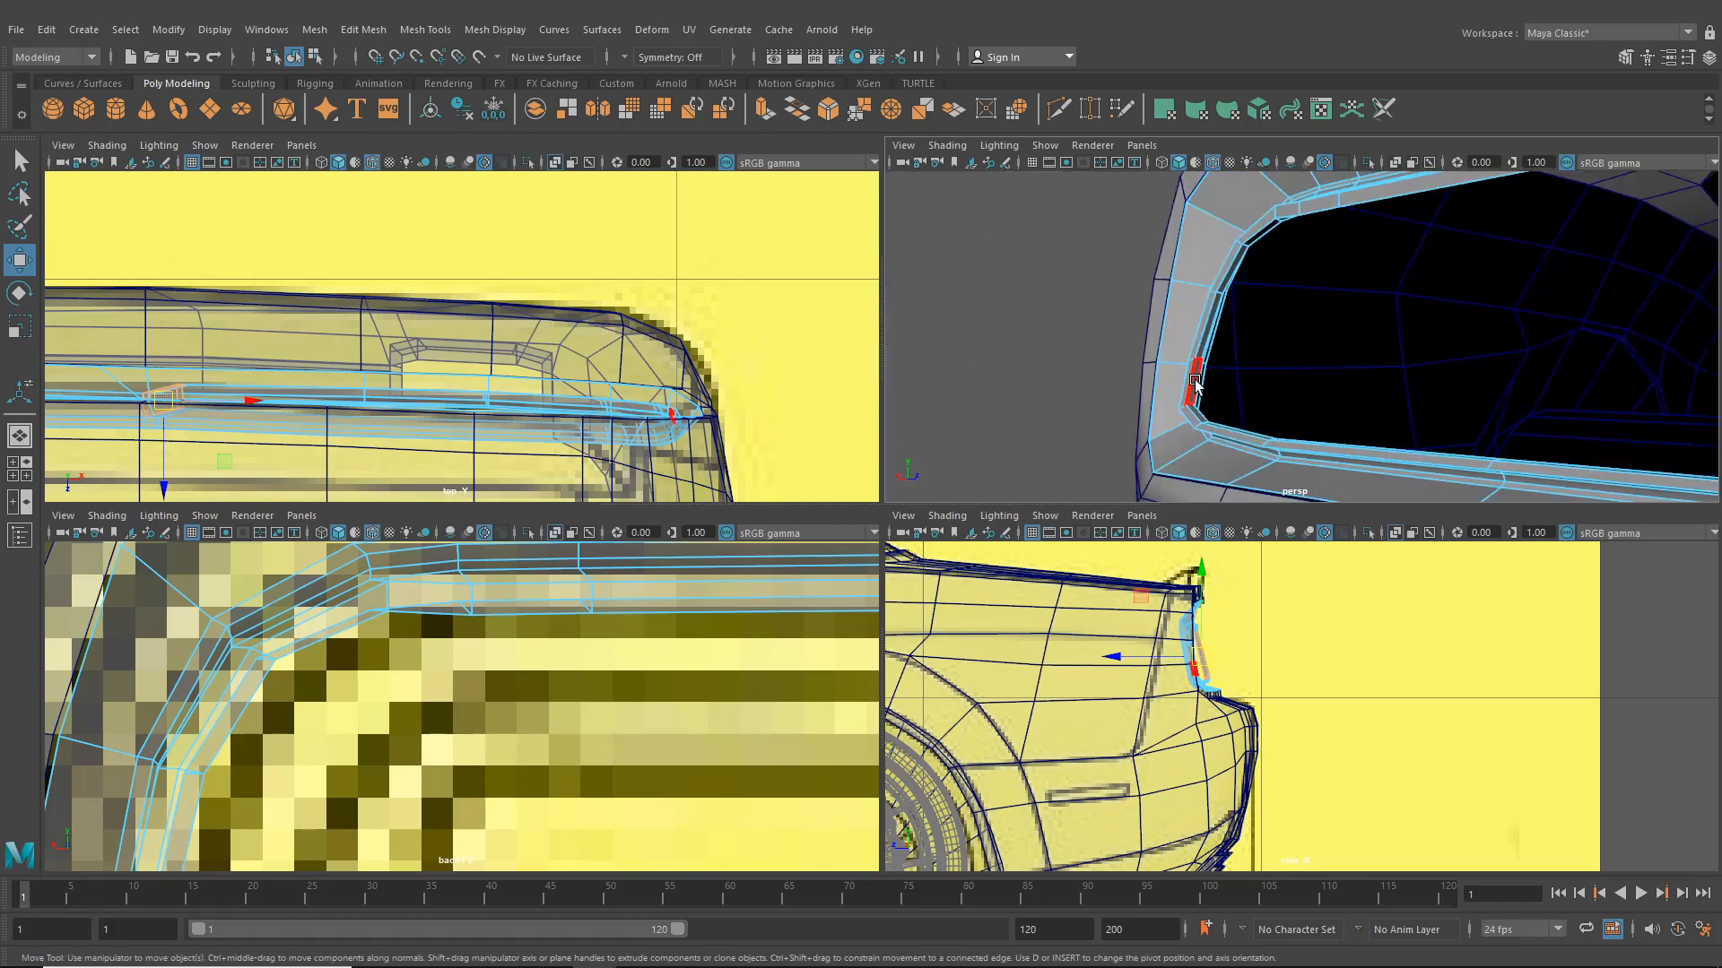
double_click(1206, 339)
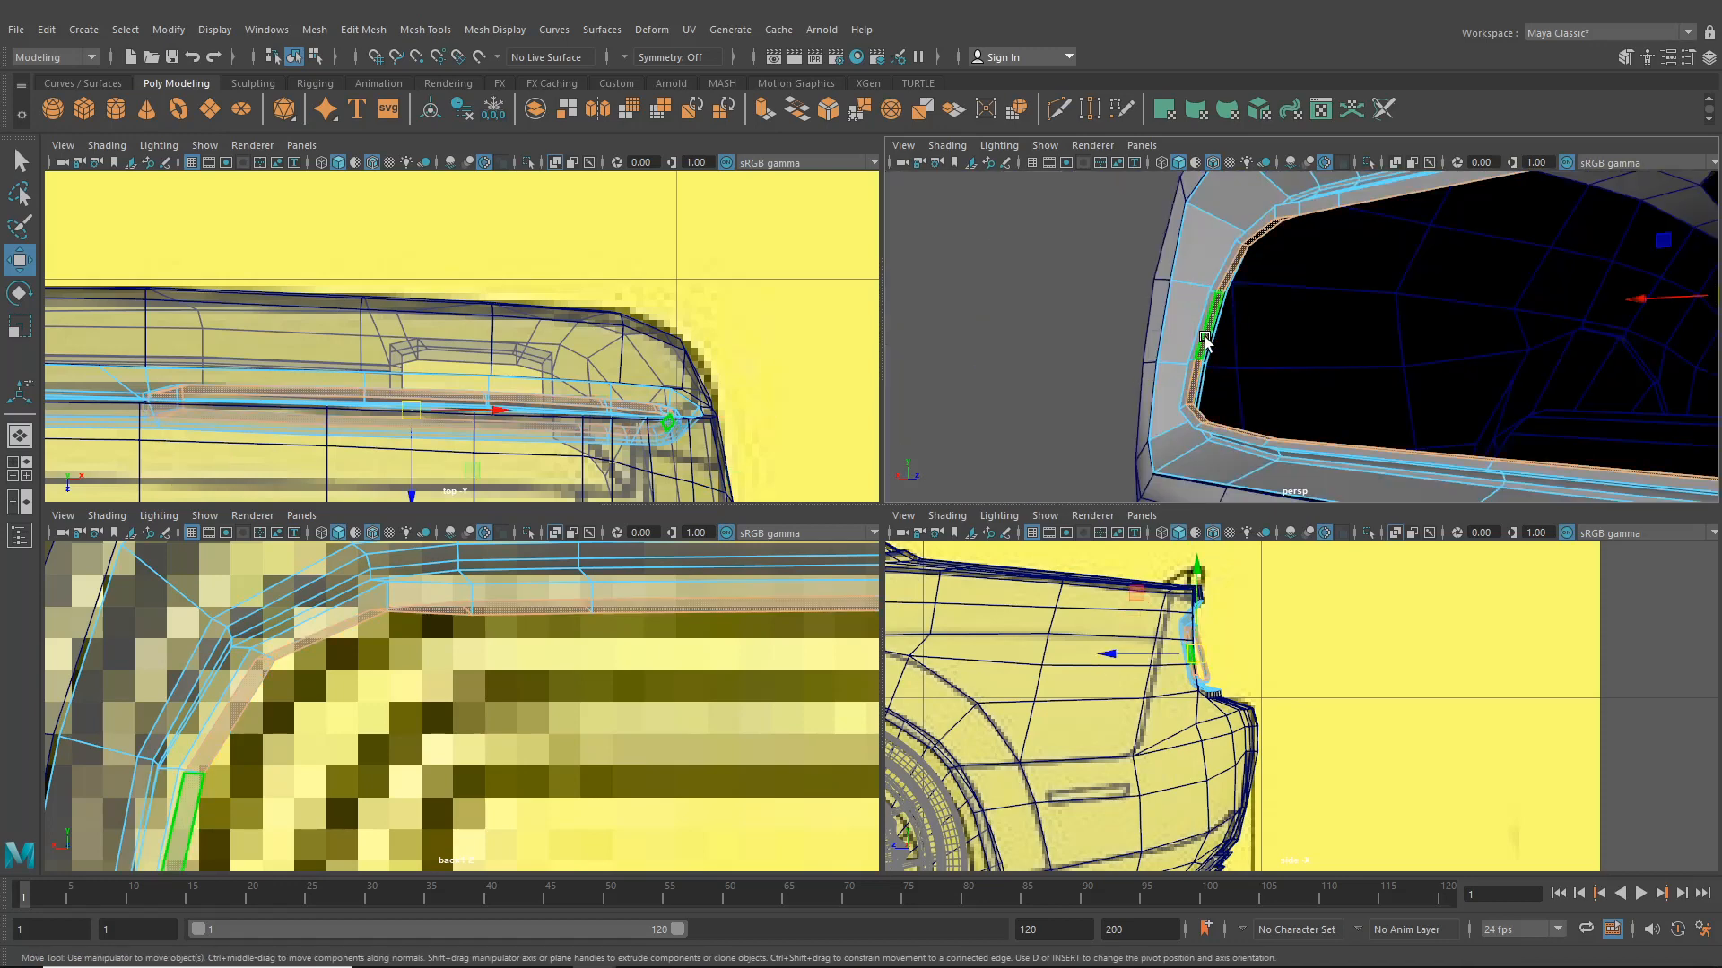
key("Delete")
- Switch to vertex selection and reshape the surround's upper-left corner vertices against the reference
middle_click_drag(1226, 368, 1375, 312, "alt")
right_click(1405, 226)
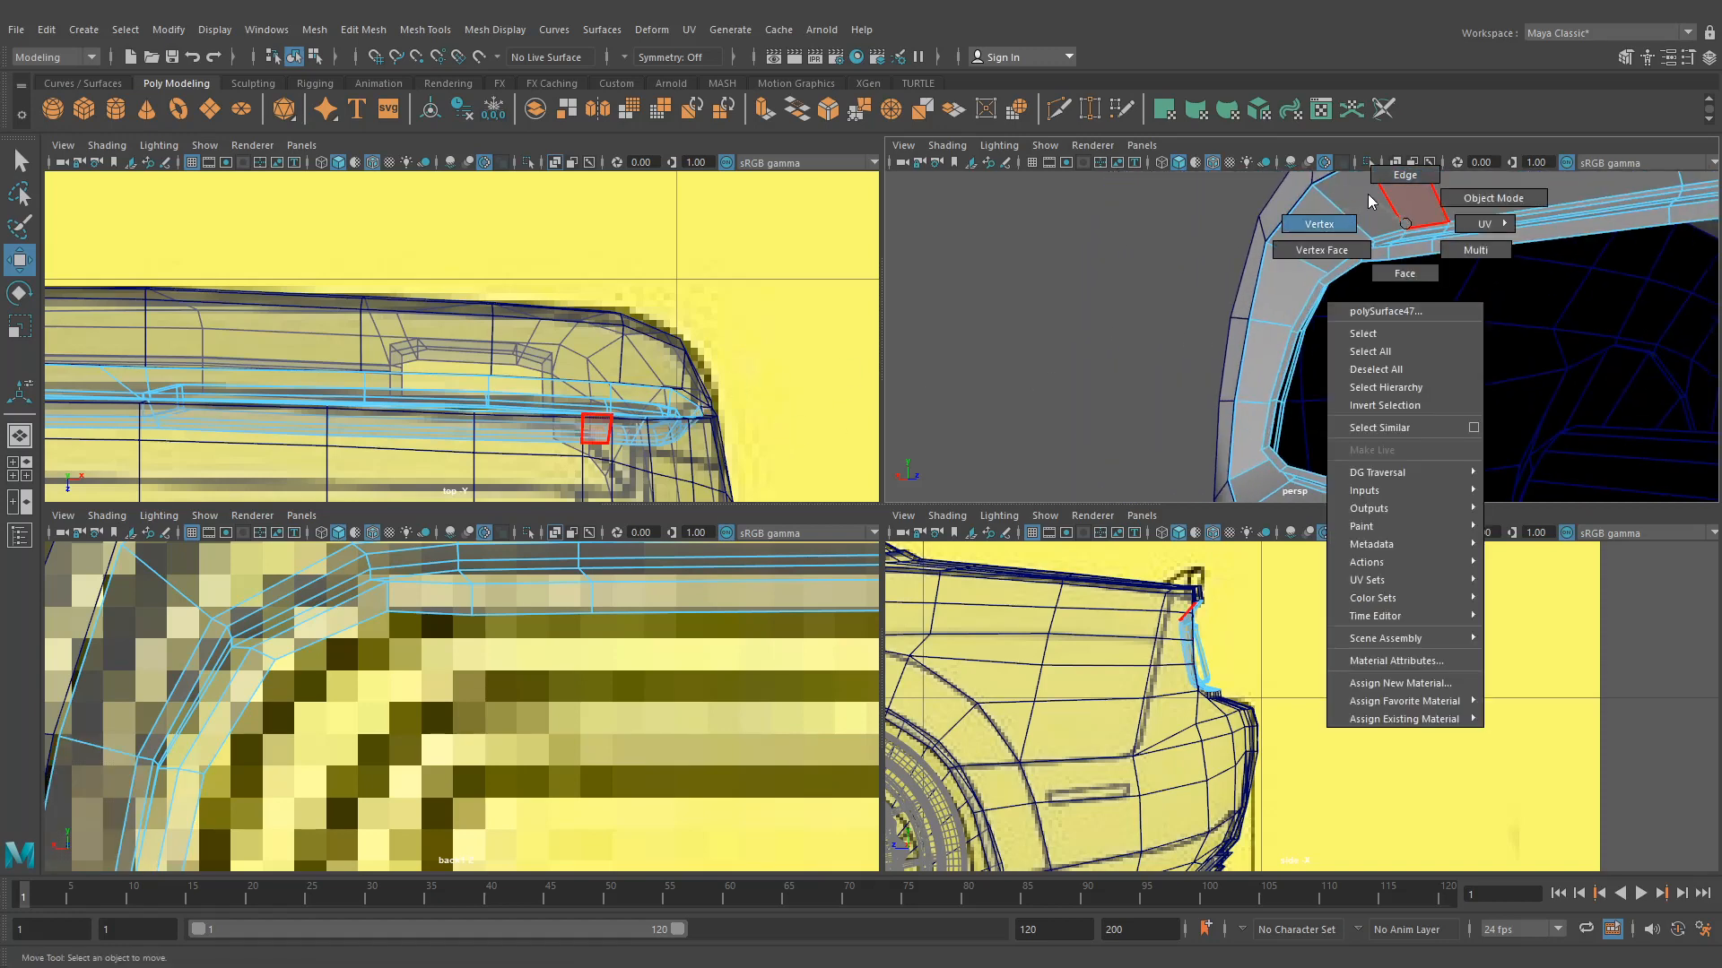
left_click(1401, 177)
left_click(389, 601)
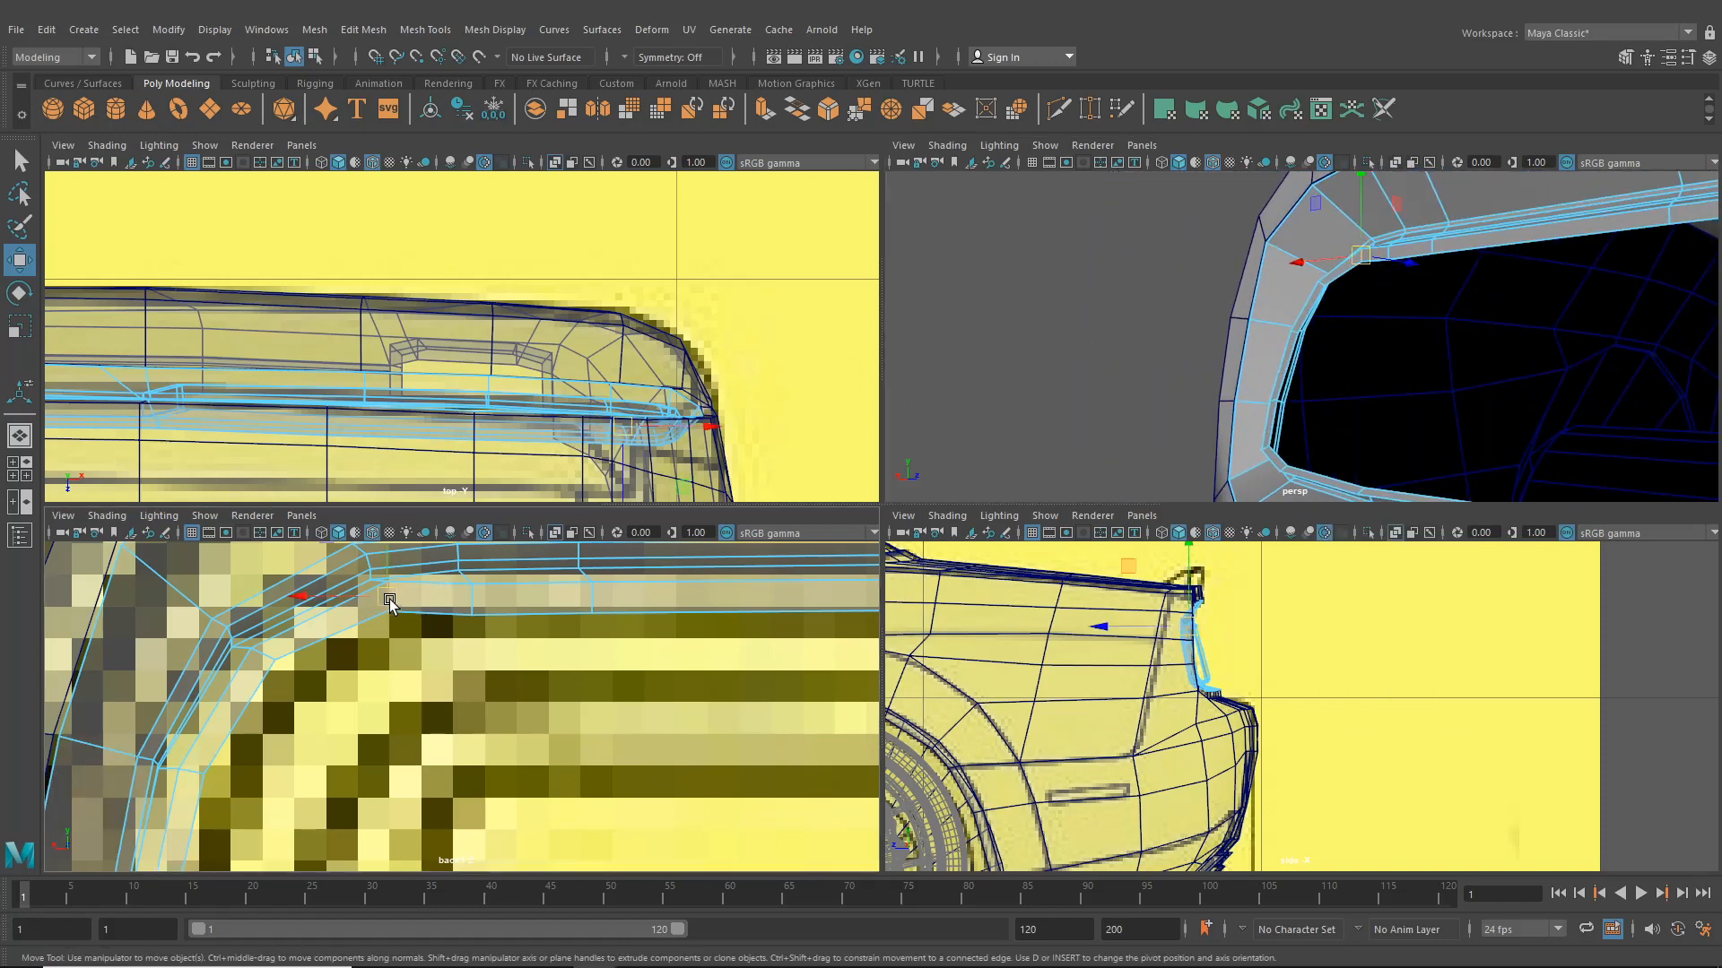
left_click_drag(389, 600, 391, 619)
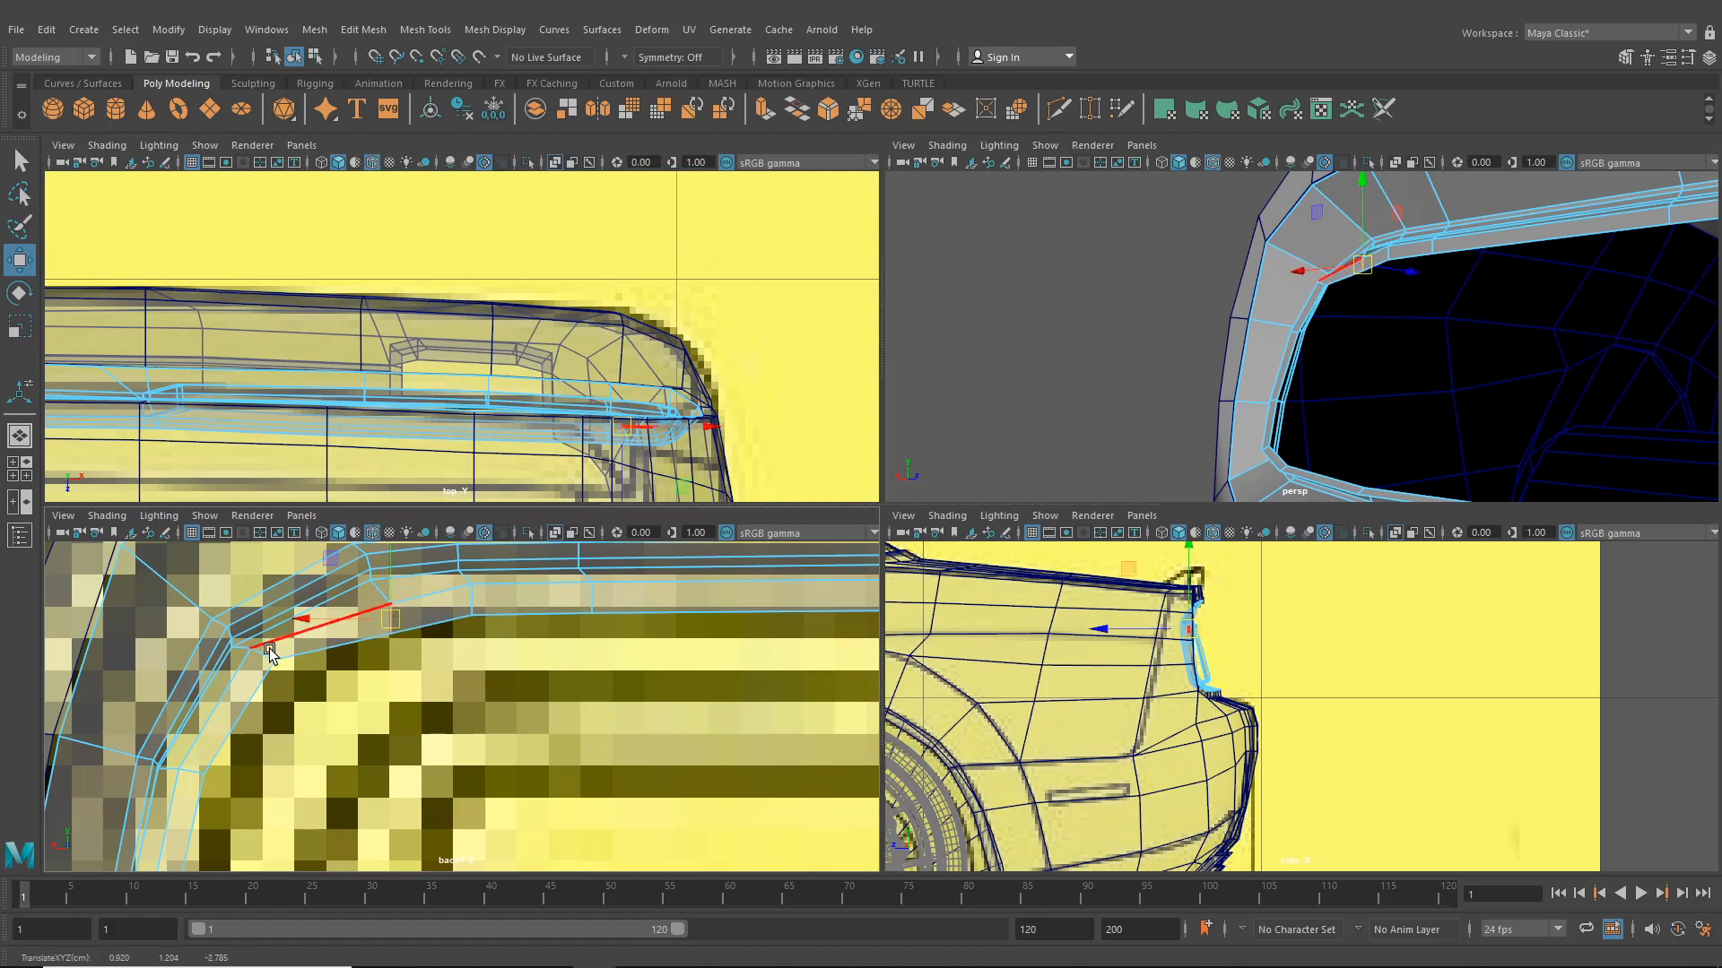
left_click_drag(269, 650, 270, 672)
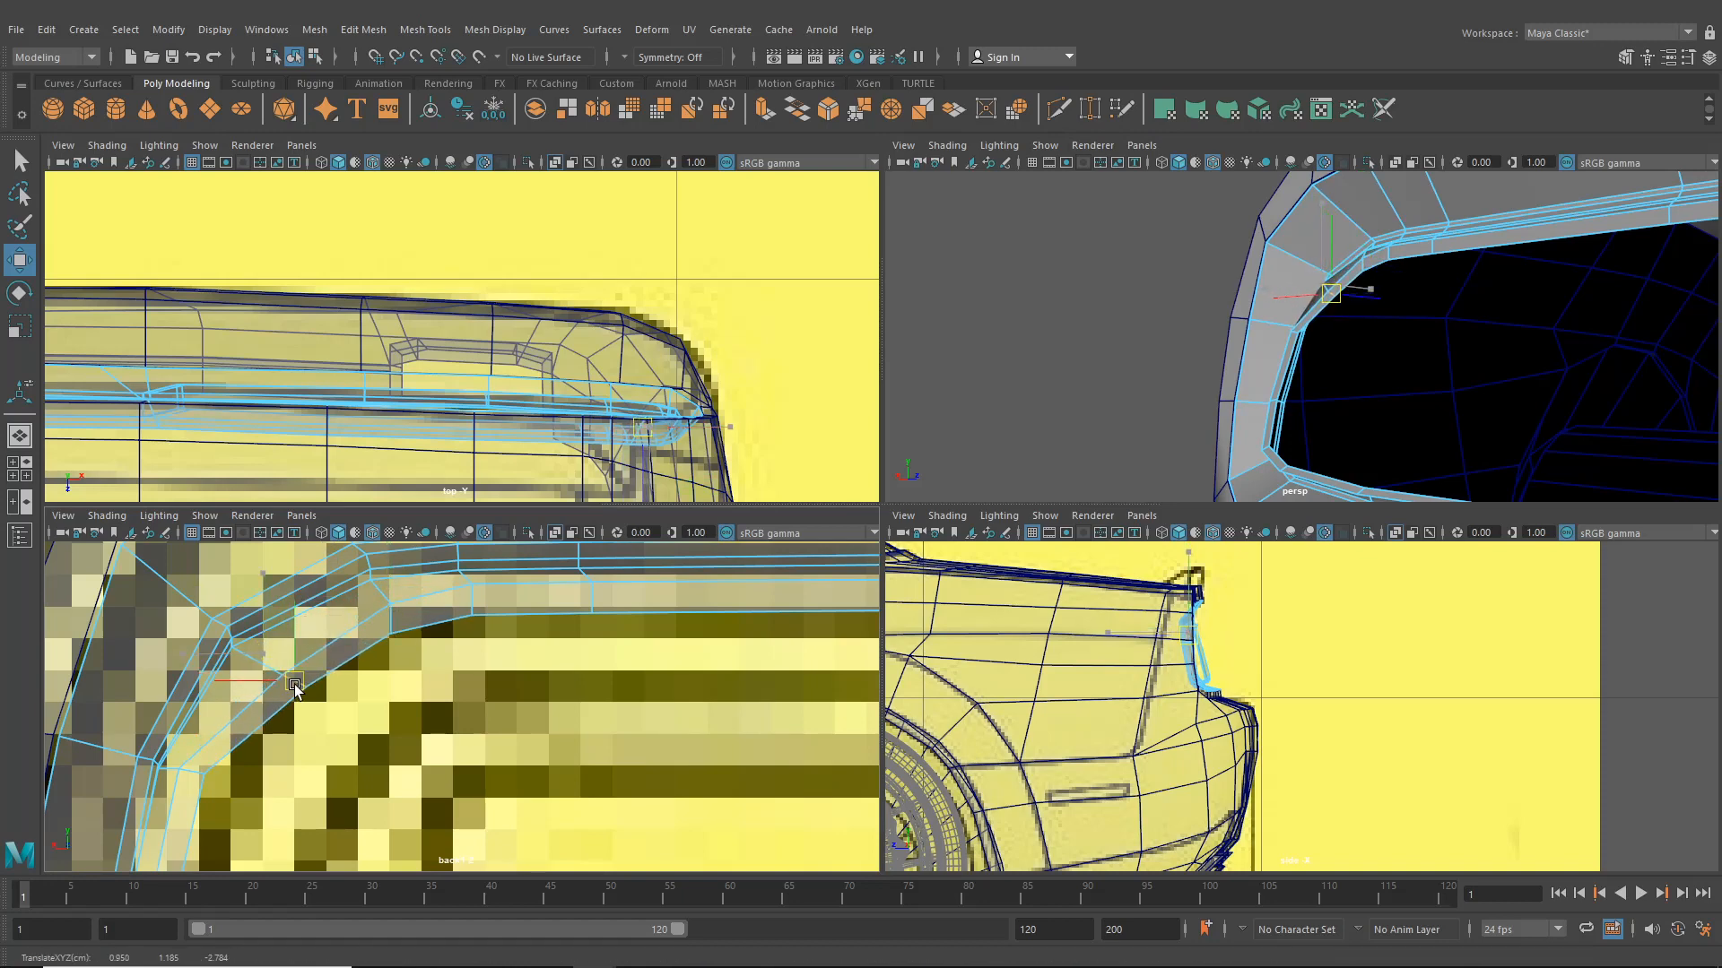
middle_click_drag(294, 687, 368, 641, "alt")
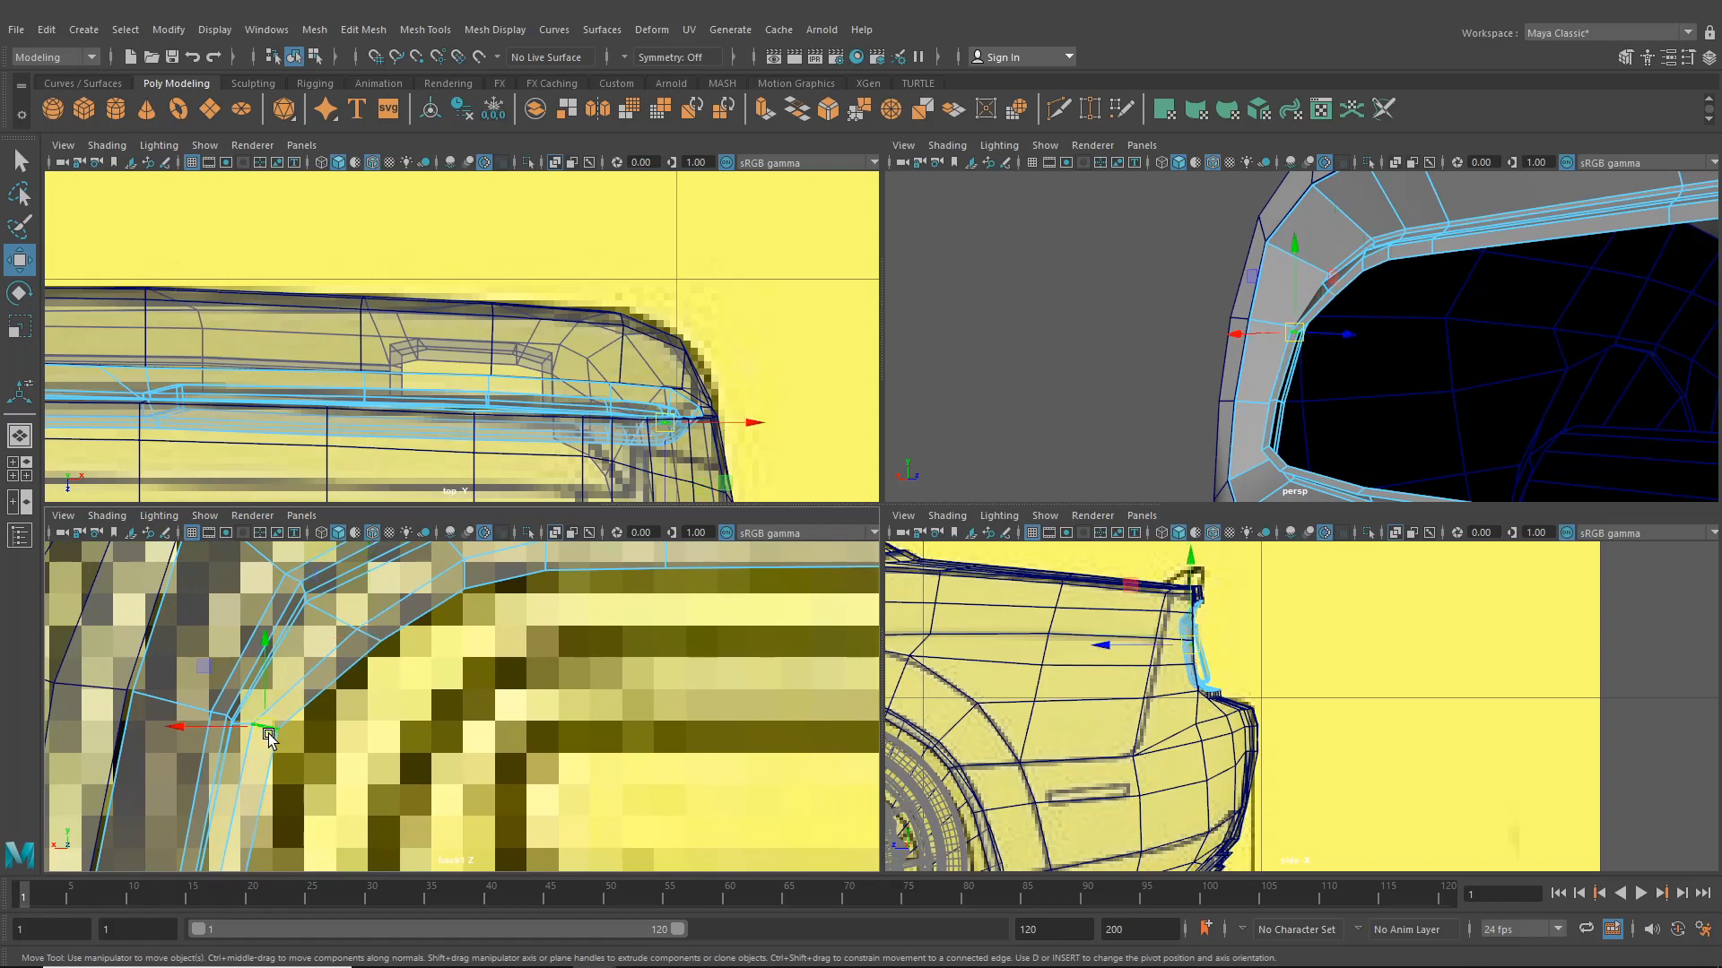
left_click_drag(269, 737, 279, 739)
middle_click_drag(310, 733, 423, 544, "alt")
left_click_drag(348, 705, 357, 707)
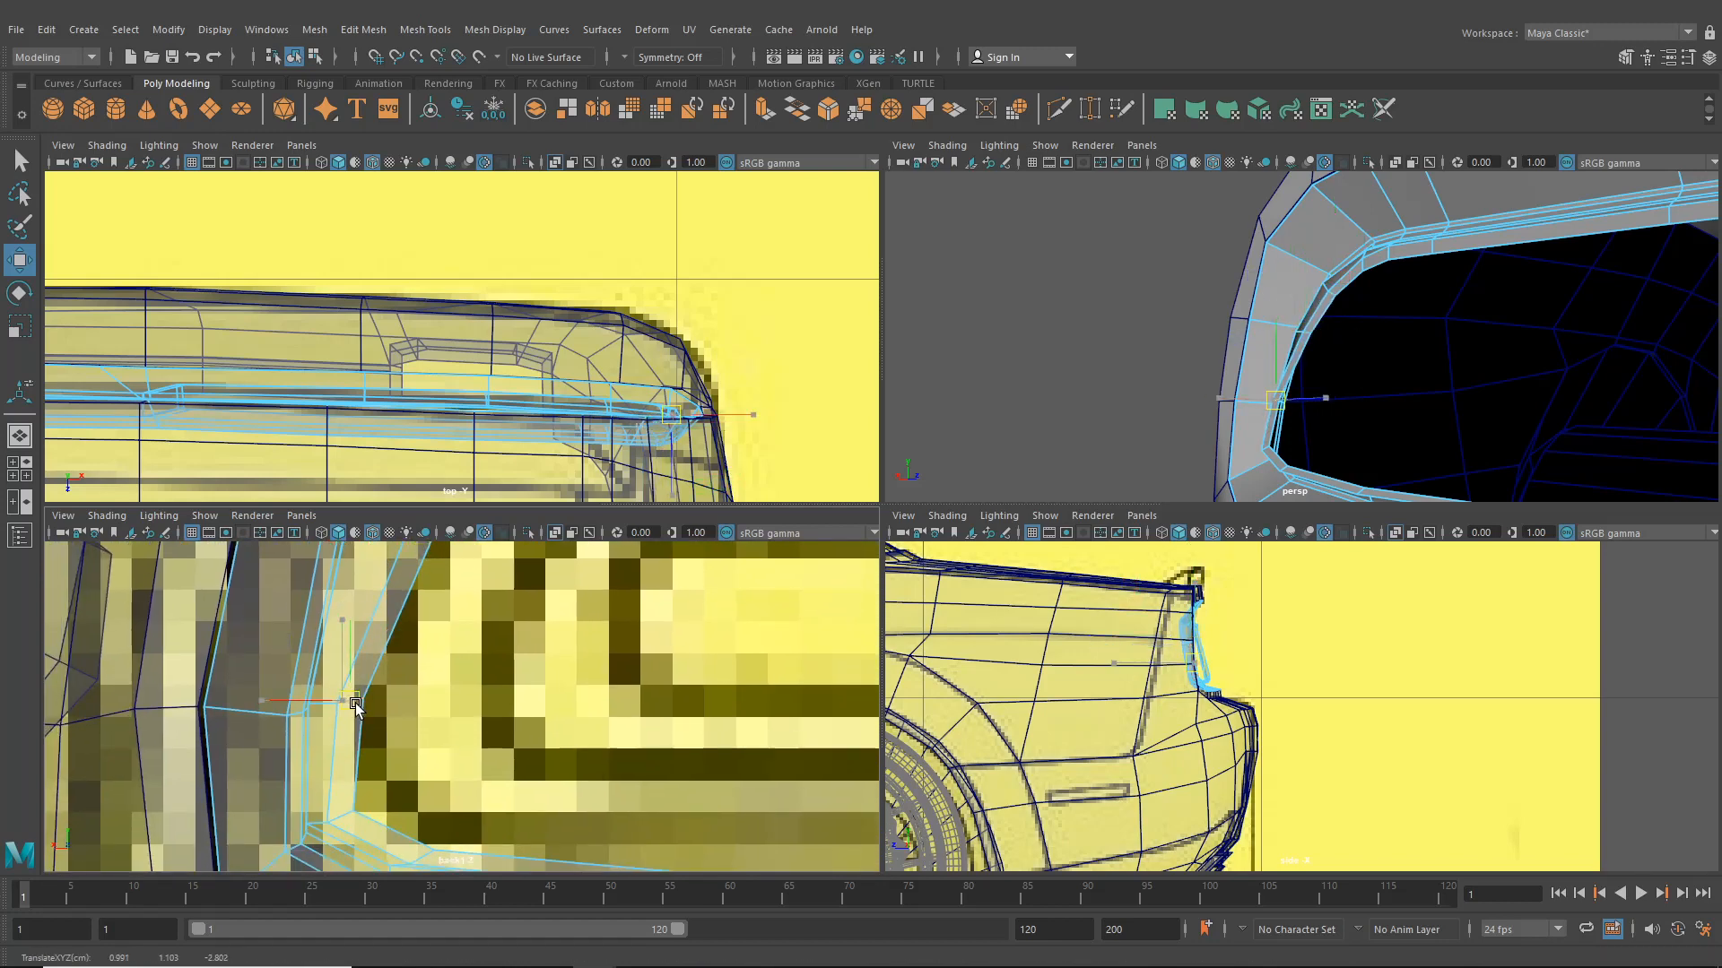
- Move the vertices along the surround's left edge to match the reference outline
left_click_drag(1392, 203, 1698, 89)
middle_click_drag(404, 666, 397, 781, "alt")
left_click_drag(414, 649, 392, 652)
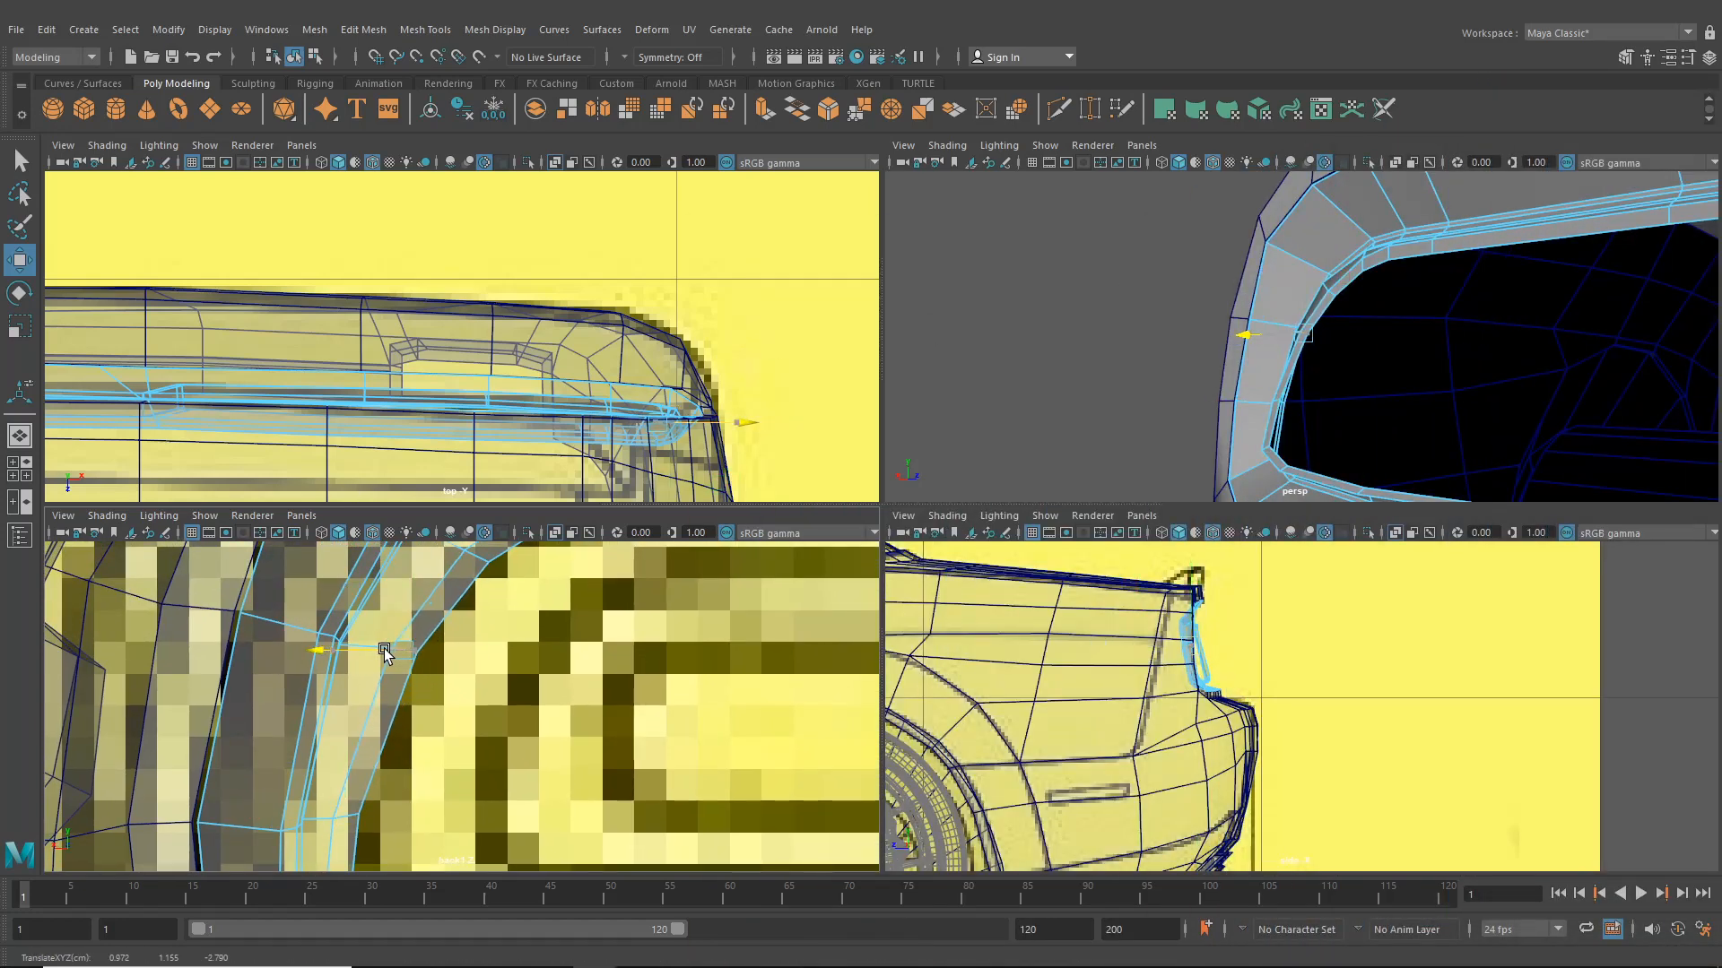
left_click(346, 818)
middle_click_drag(348, 819, 388, 631, "alt")
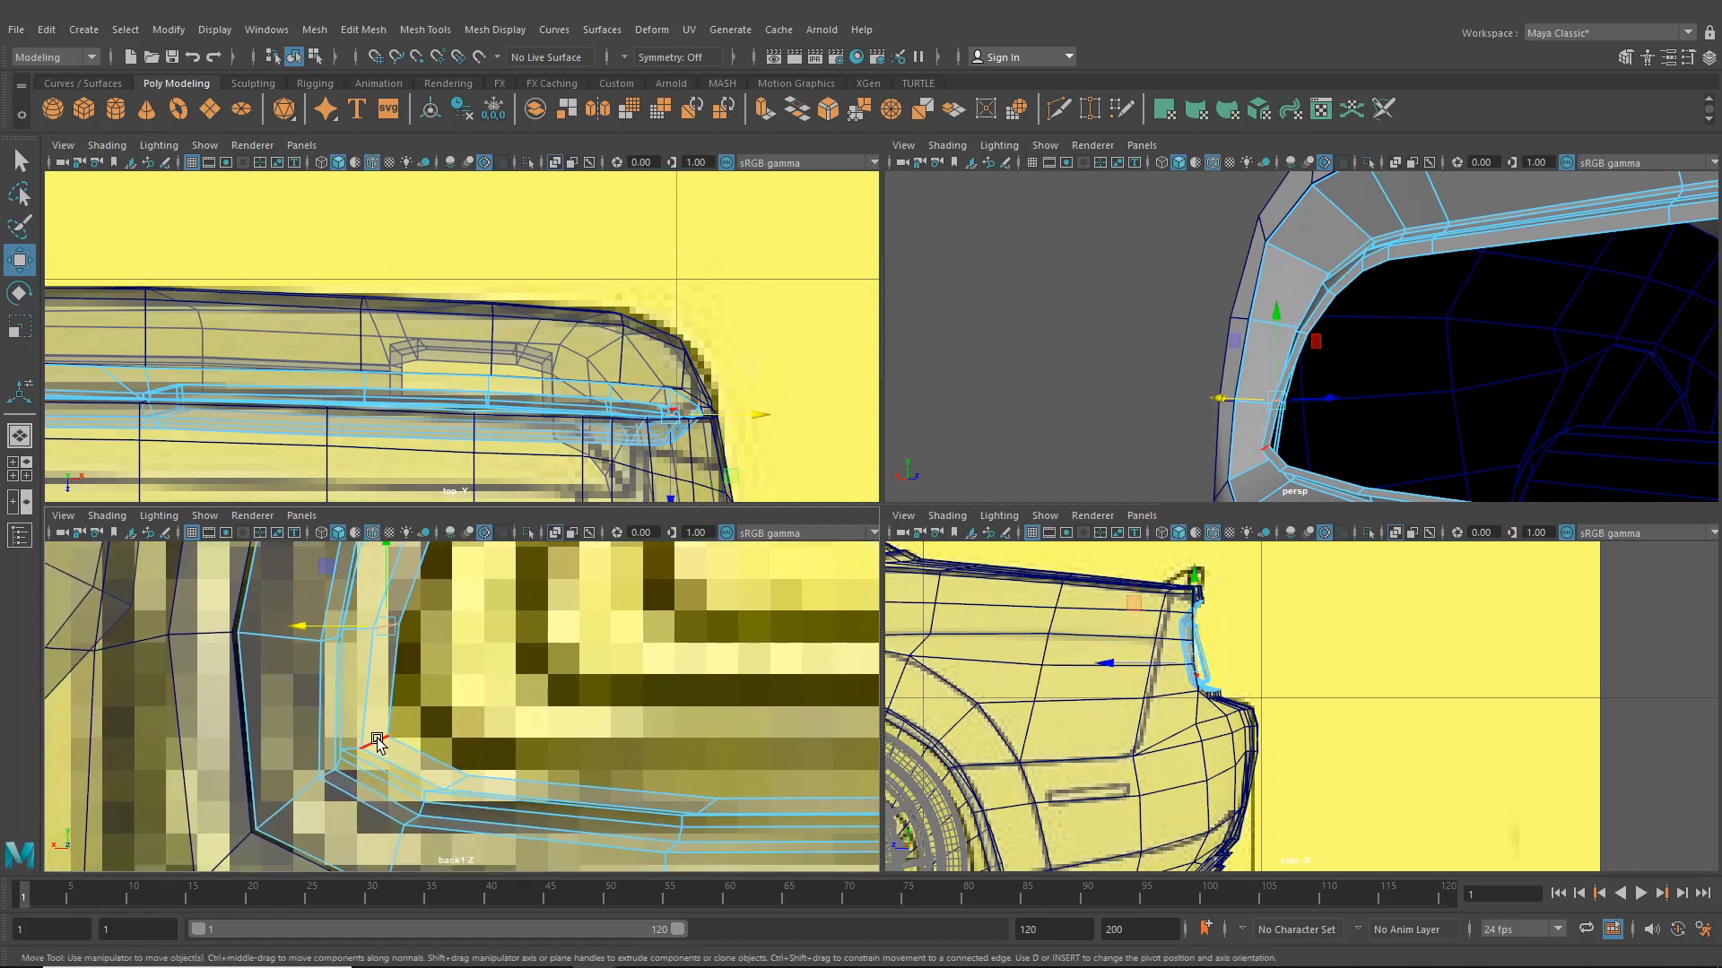
- Move the vertices at the surround's lower-left corner in the back view to follow the reference outline
left_click(457, 785)
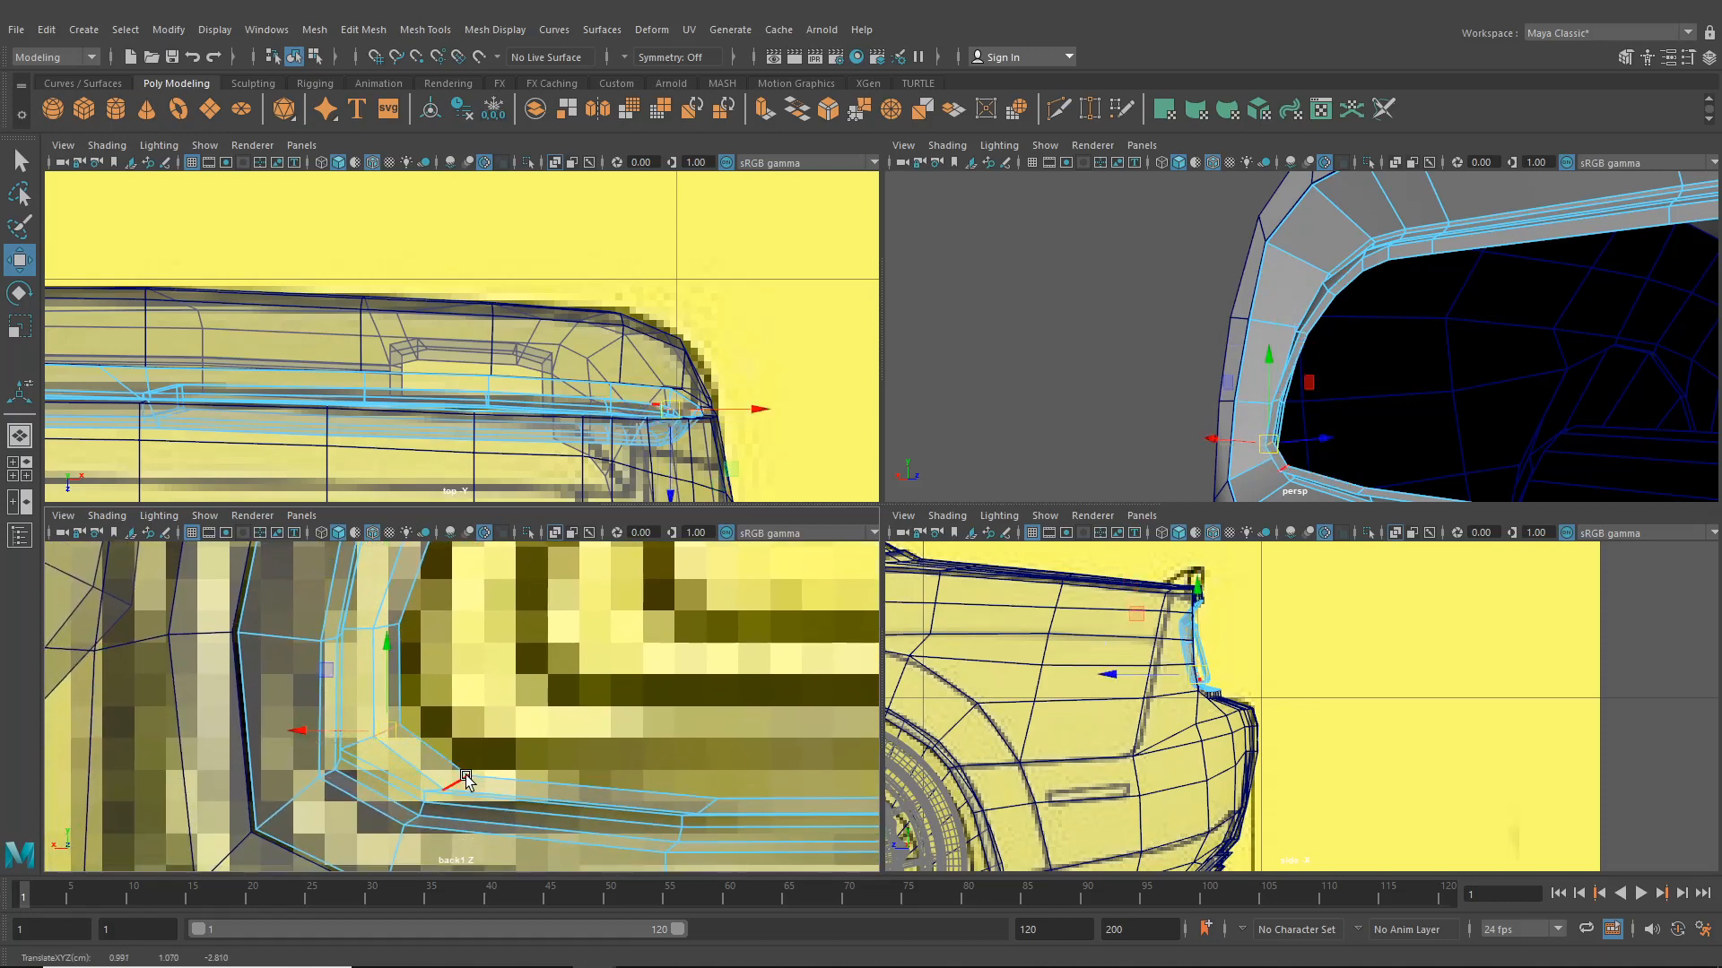
left_click_drag(458, 785, 466, 780)
middle_click_drag(465, 780, 309, 714, "alt")
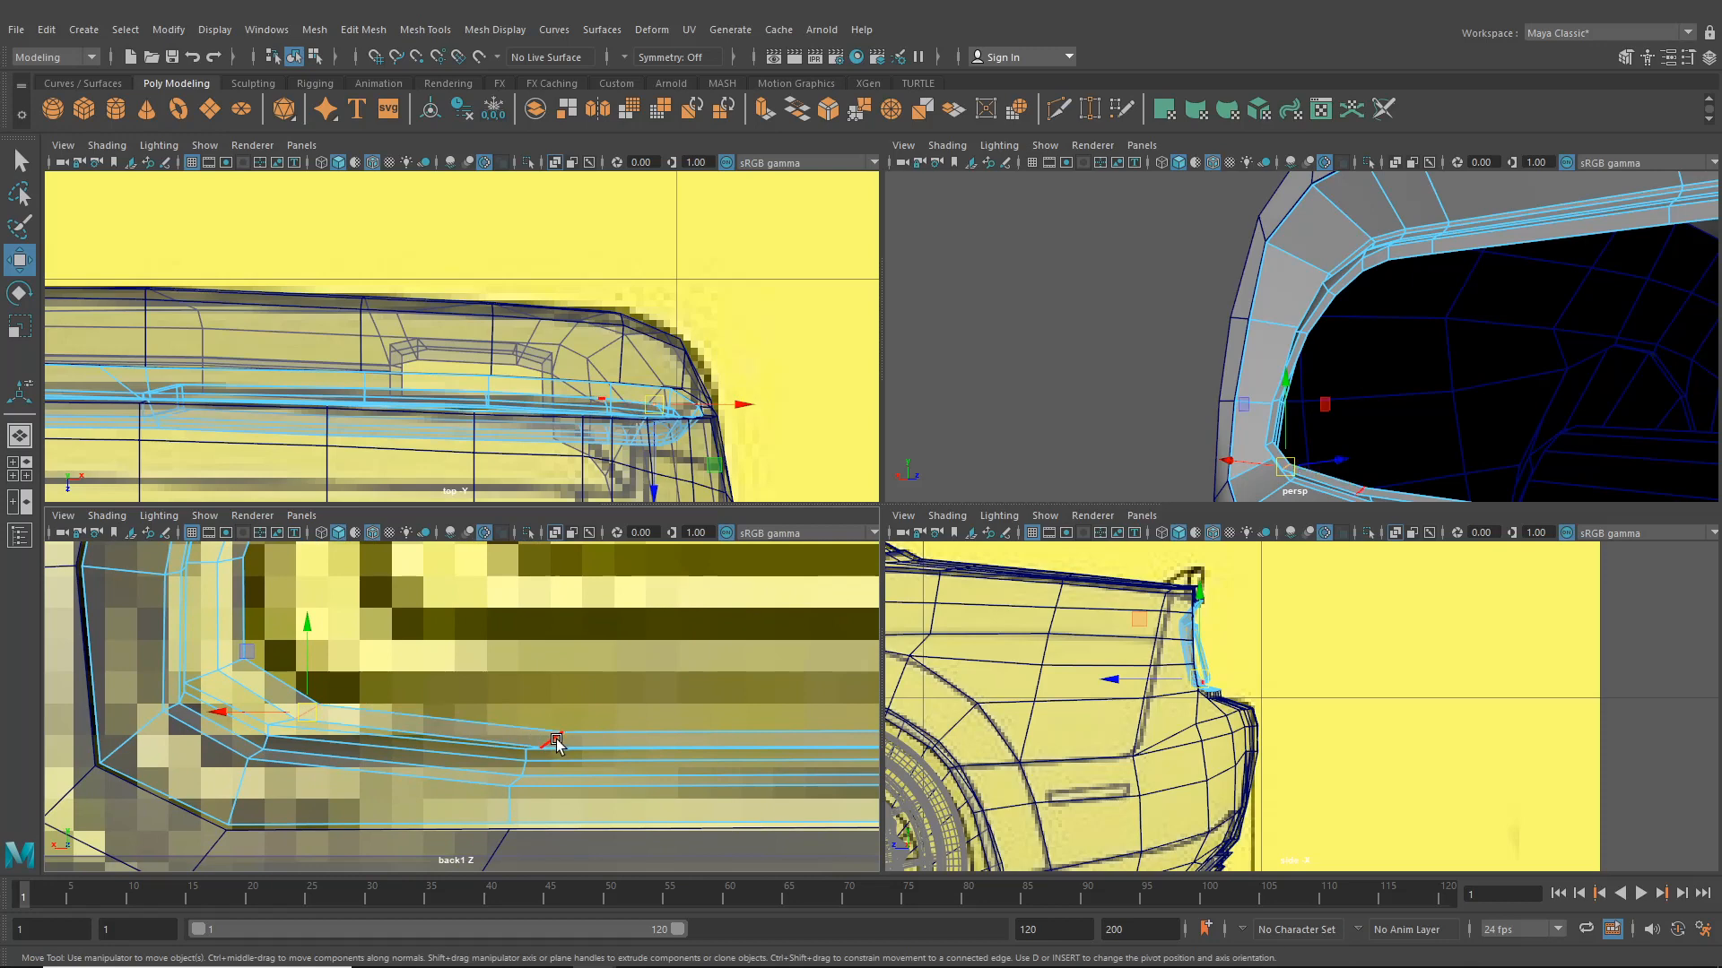
left_click_drag(553, 750, 543, 739)
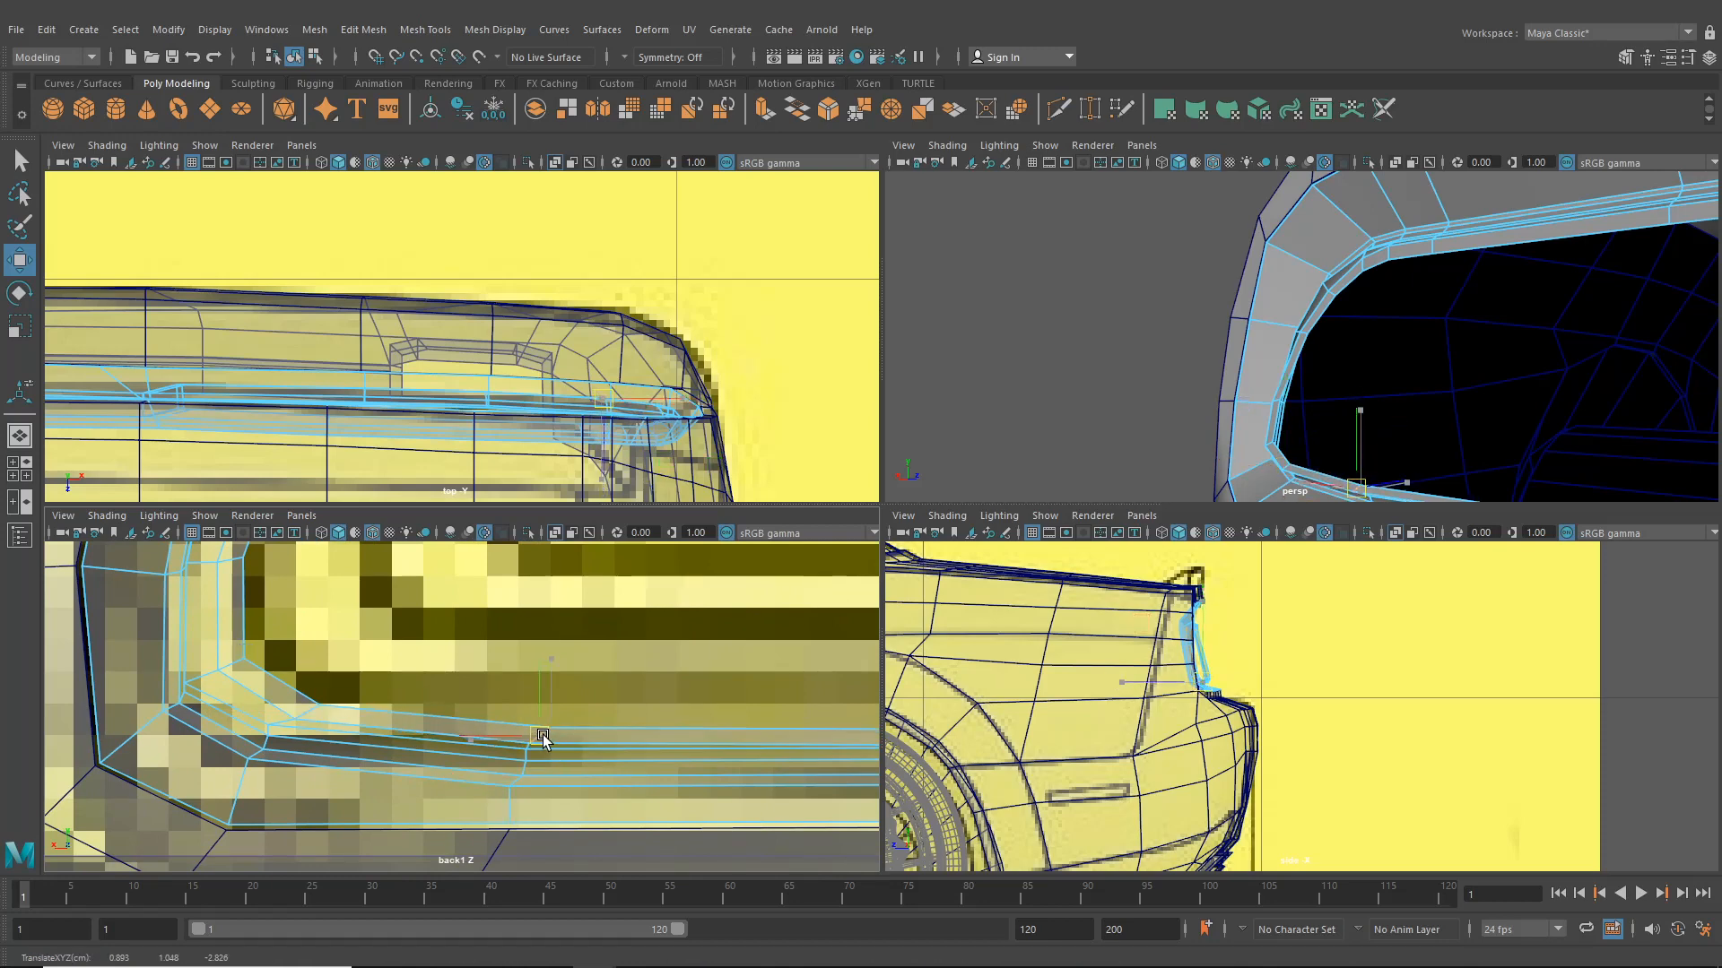
middle_click_drag(635, 735, 216, 706, "alt")
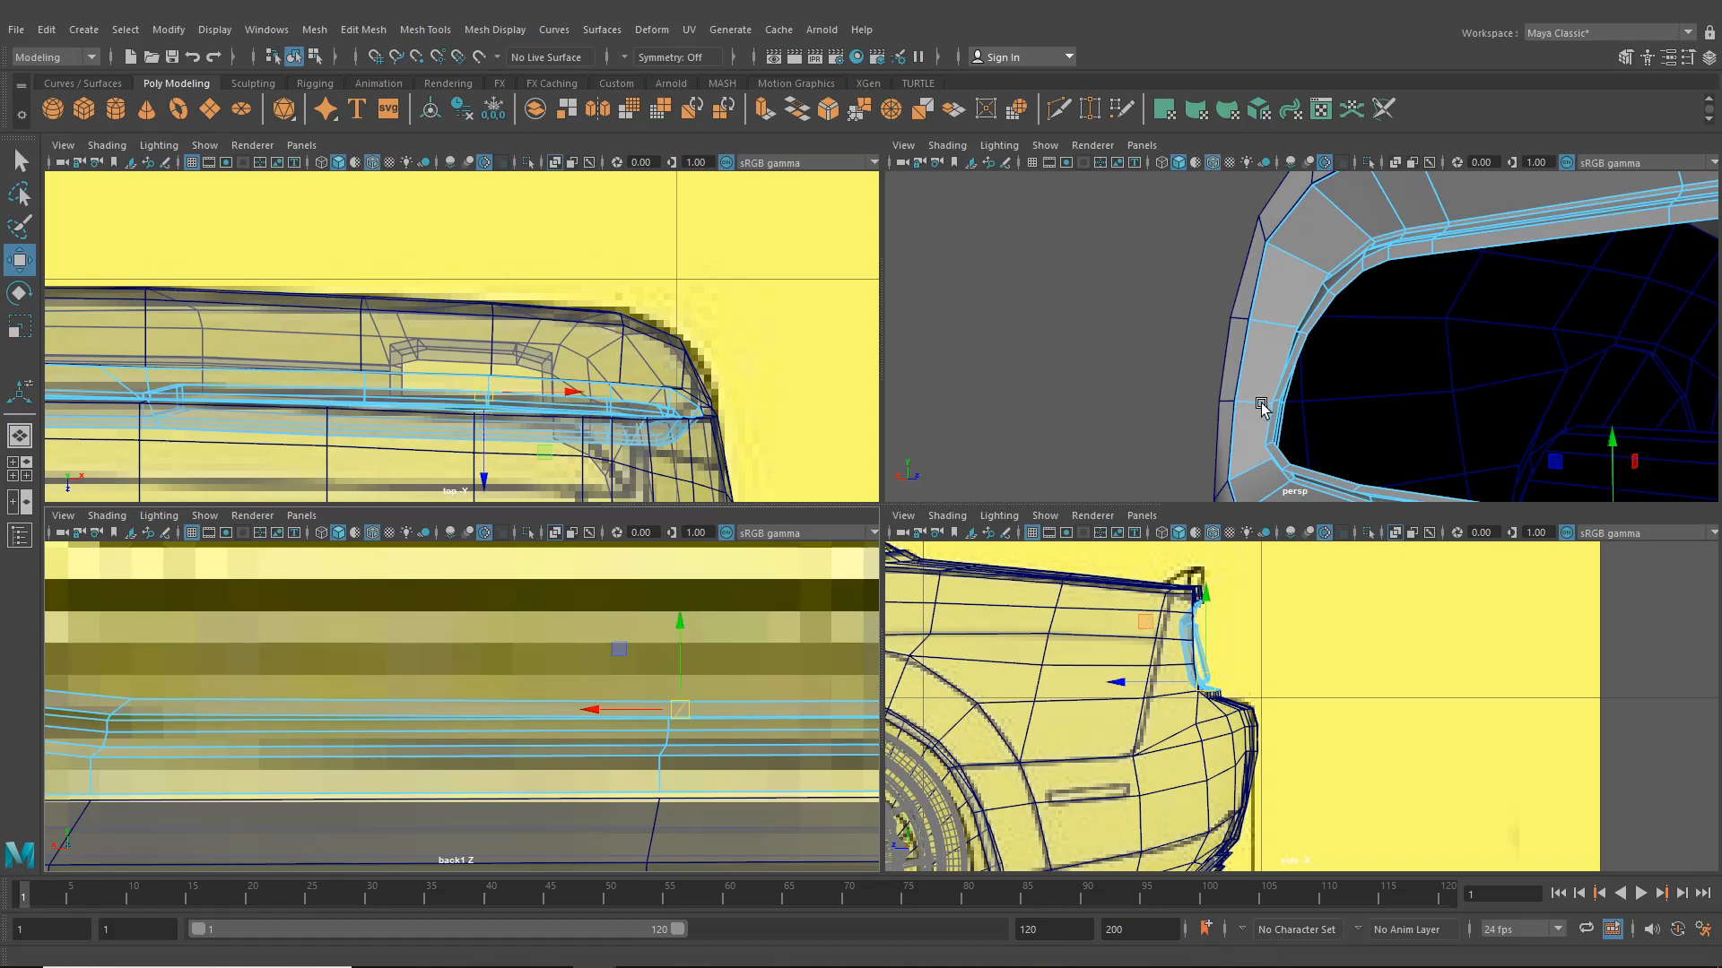
- Switch to a single perspective view and adjust the top edge of the panel segment beside the taillight opening
scroll(1144, 403, "down", 6)
left_click_drag(1144, 403, 1056, 373, "alt")
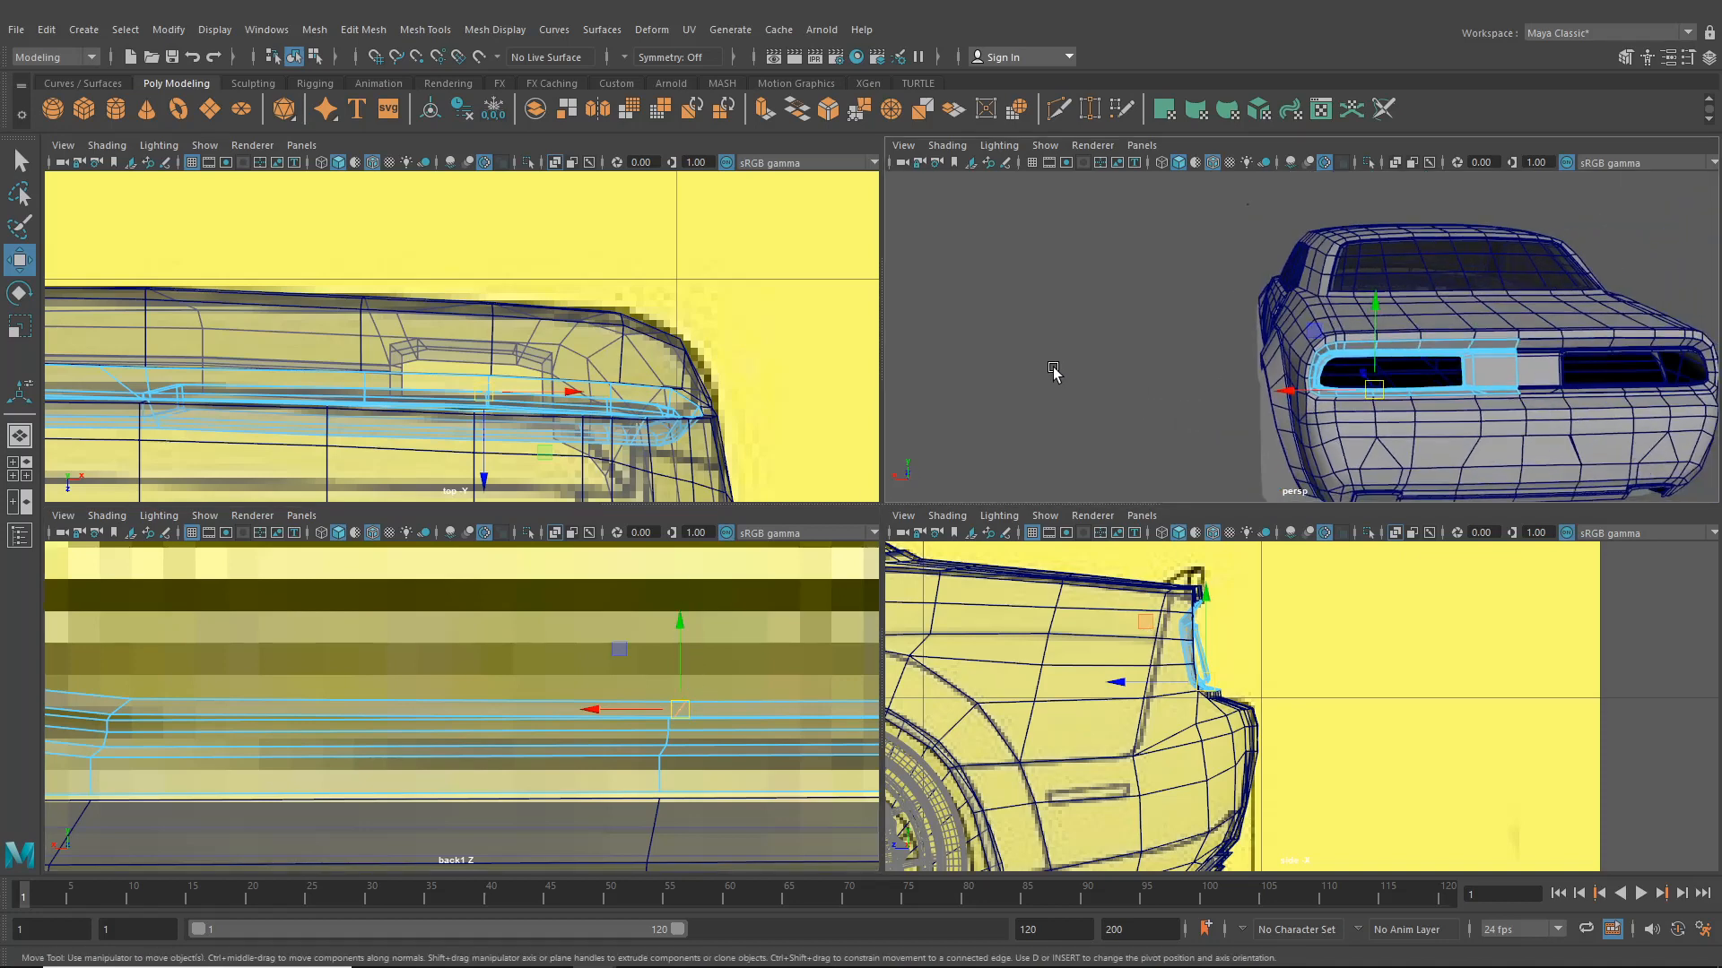
key("space")
scroll(1242, 446, "up", 3)
left_click_drag(1242, 447, 656, 448, "alt")
right_click_drag(656, 449, 1133, 553, "alt")
left_click_drag(1211, 561, 1083, 553, "alt")
right_click_drag(988, 507, 1096, 599, "alt")
left_click_drag(1100, 597, 1068, 585, "alt")
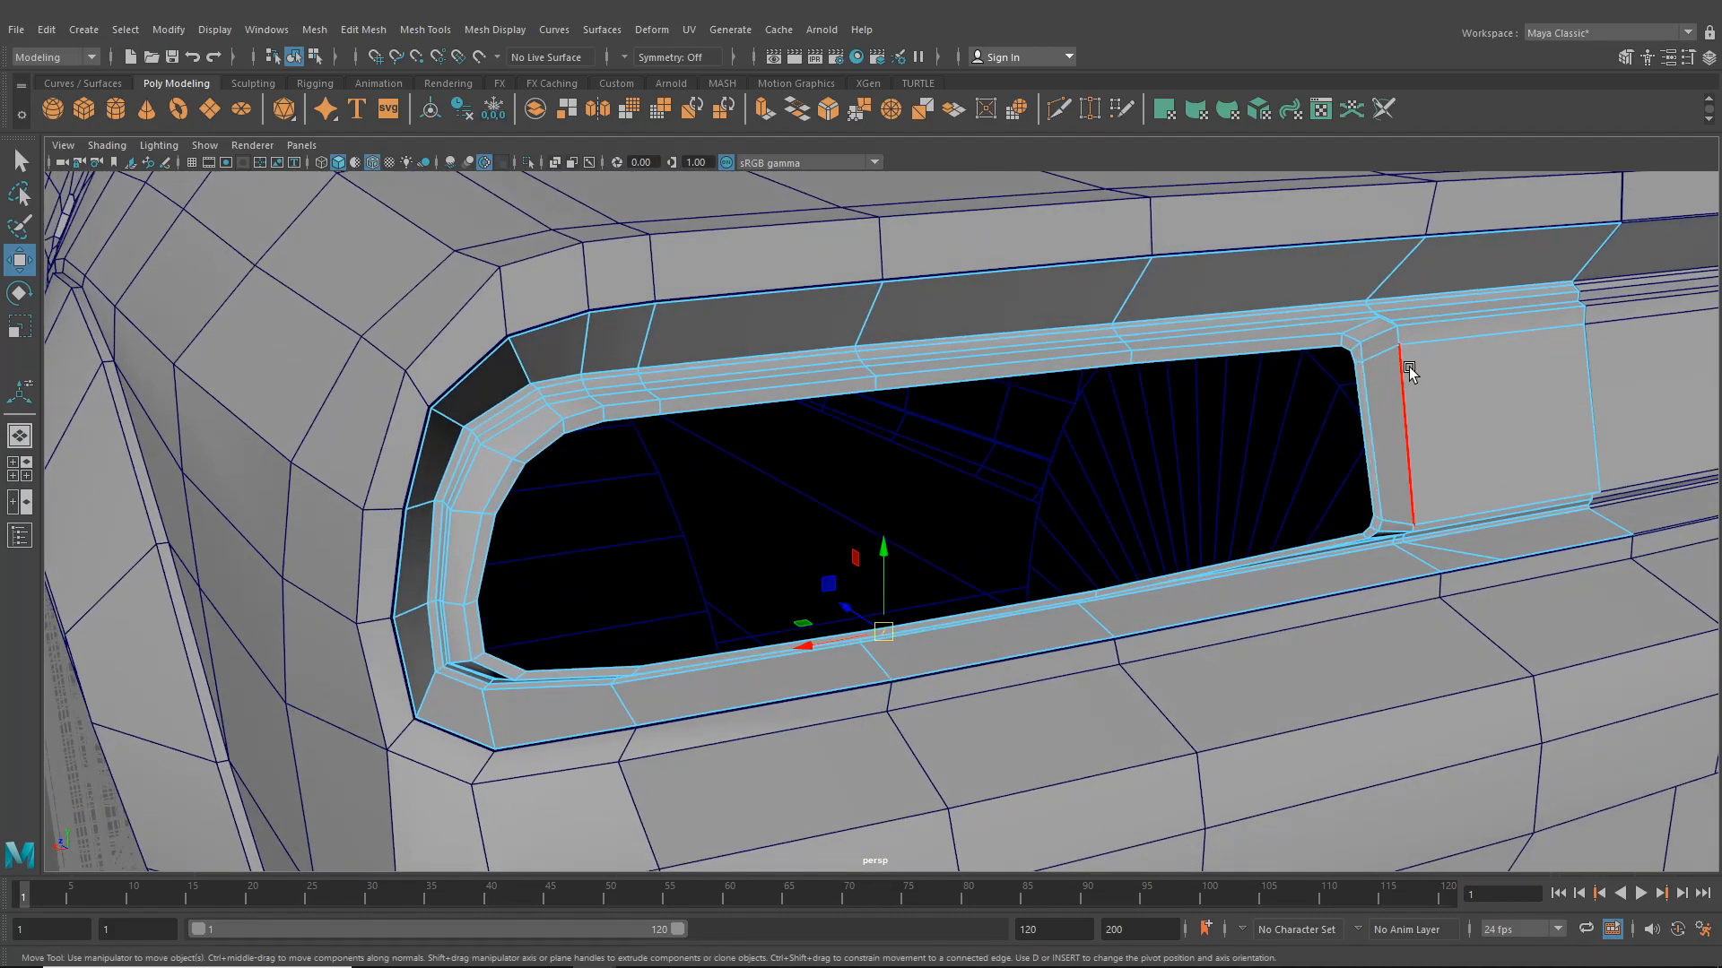
left_click_drag(1409, 371, 1127, 492, "alt")
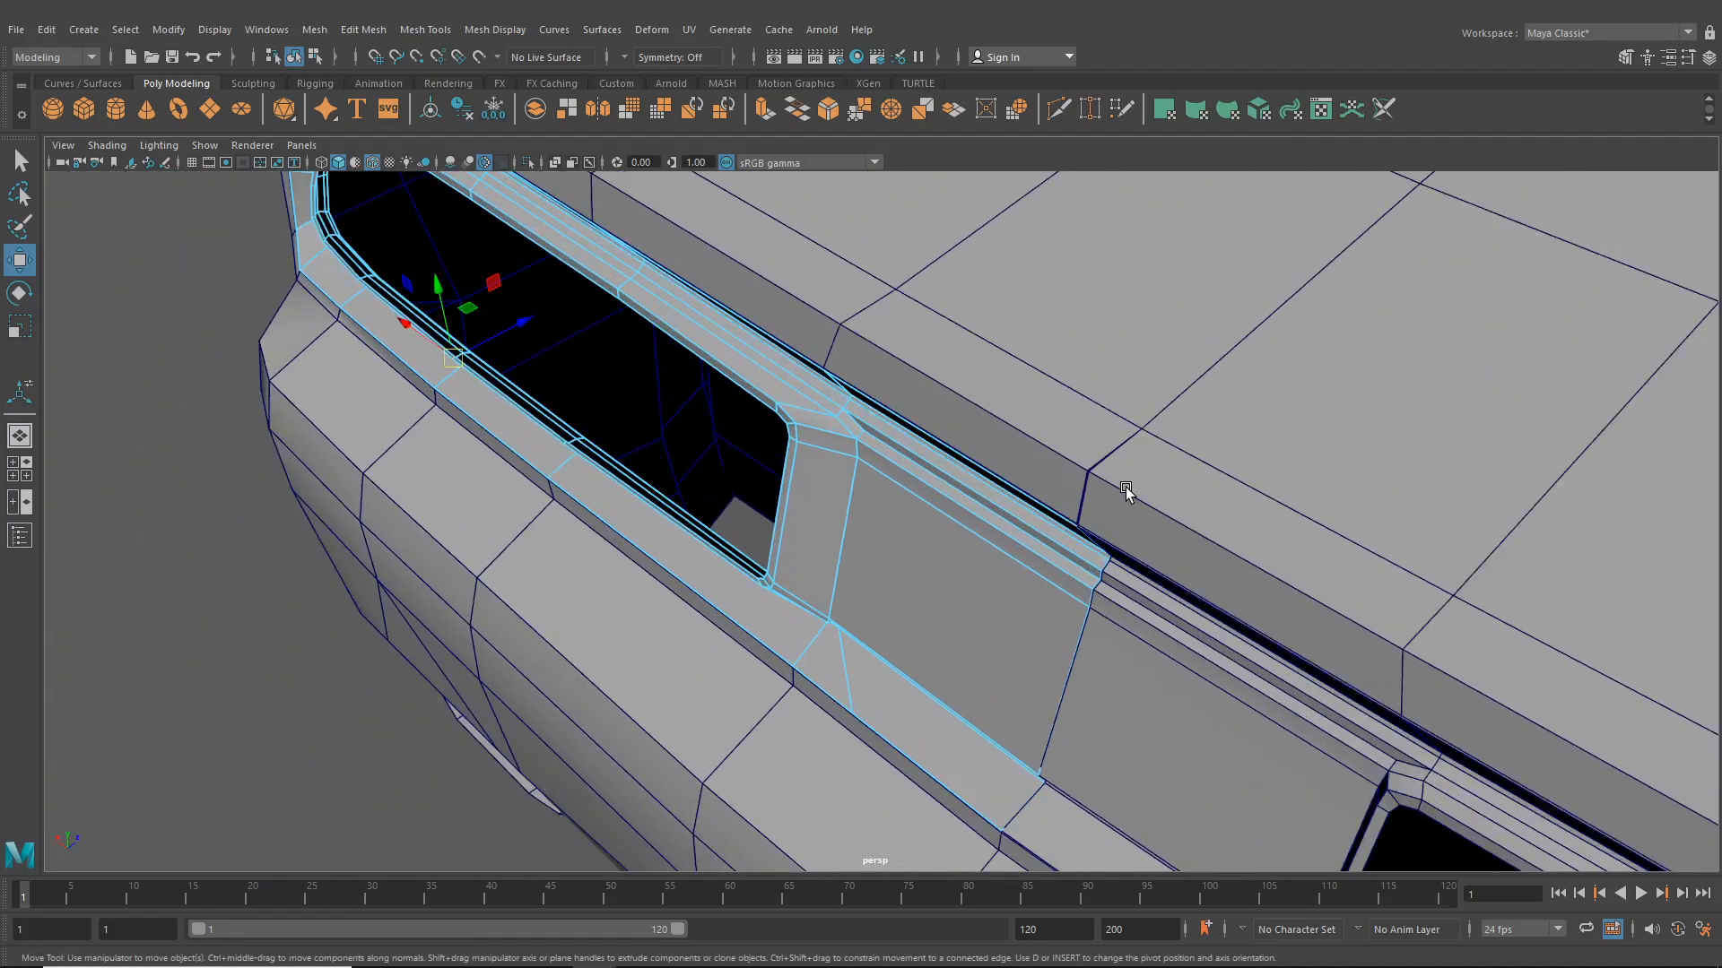
left_click_drag(925, 499, 1041, 530, "alt")
middle_click_drag(1041, 530, 718, 572, "alt")
right_click_drag(718, 572, 911, 411, "alt")
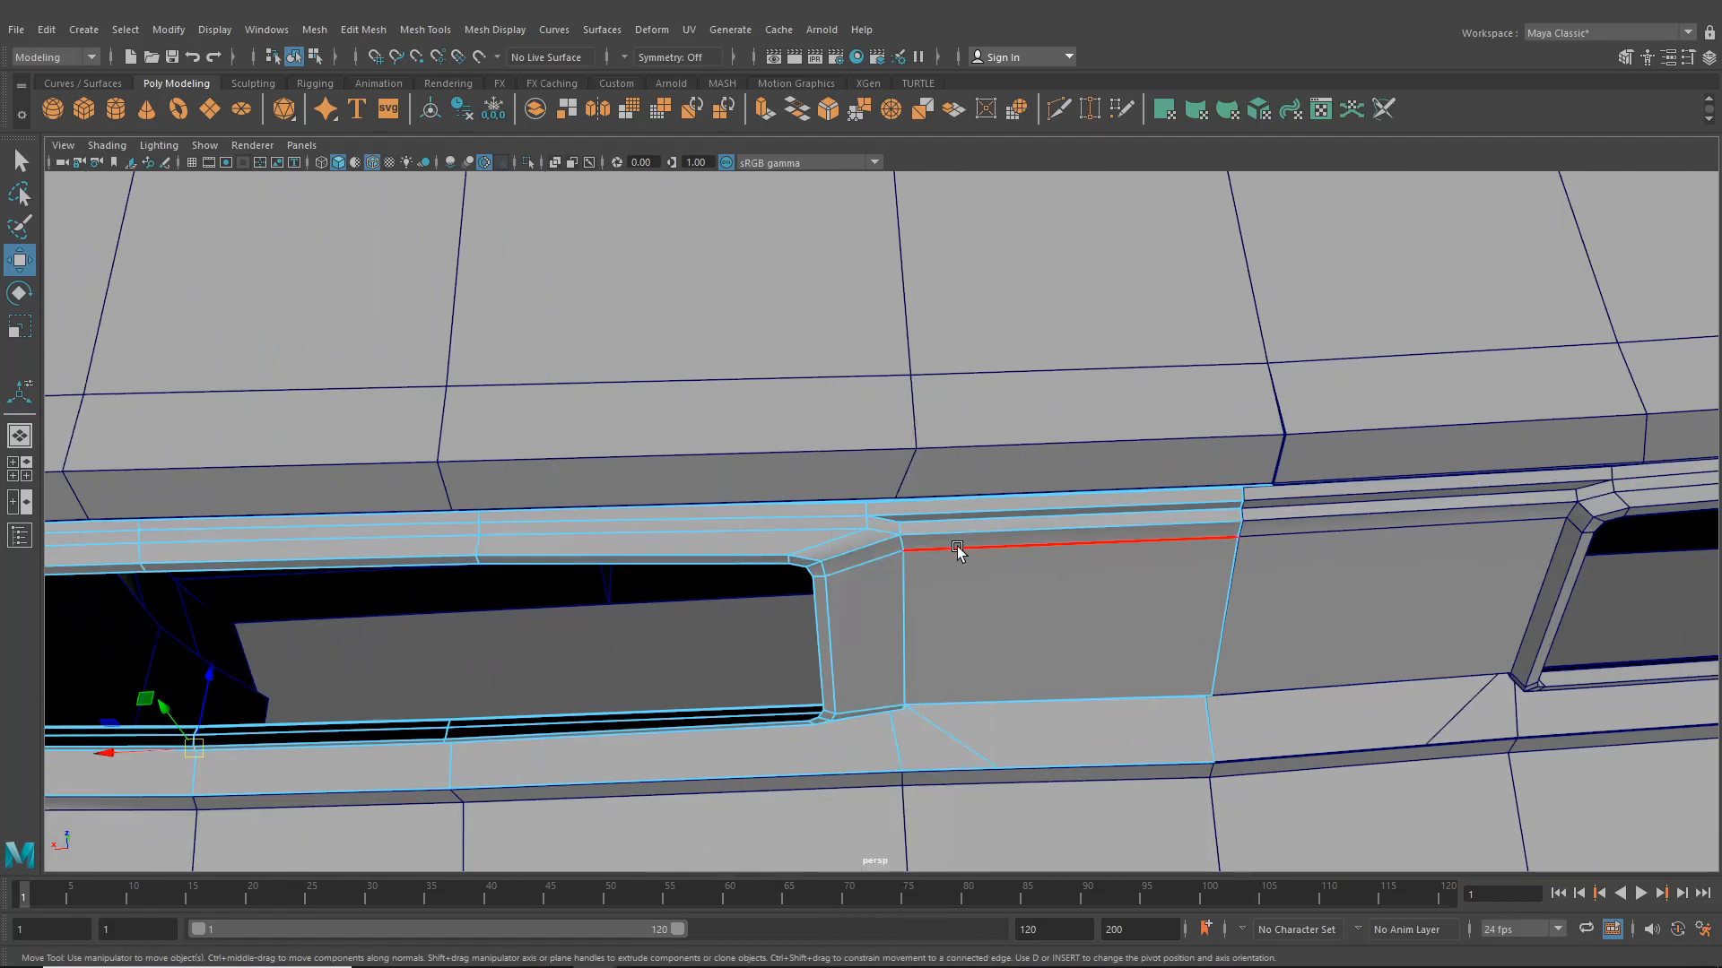
left_click_drag(1058, 472, 1058, 498)
left_click_drag(1058, 499, 1145, 498, "alt")
middle_click_drag(1145, 498, 1006, 673, "alt")
left_click_drag(1006, 673, 933, 672, "alt")
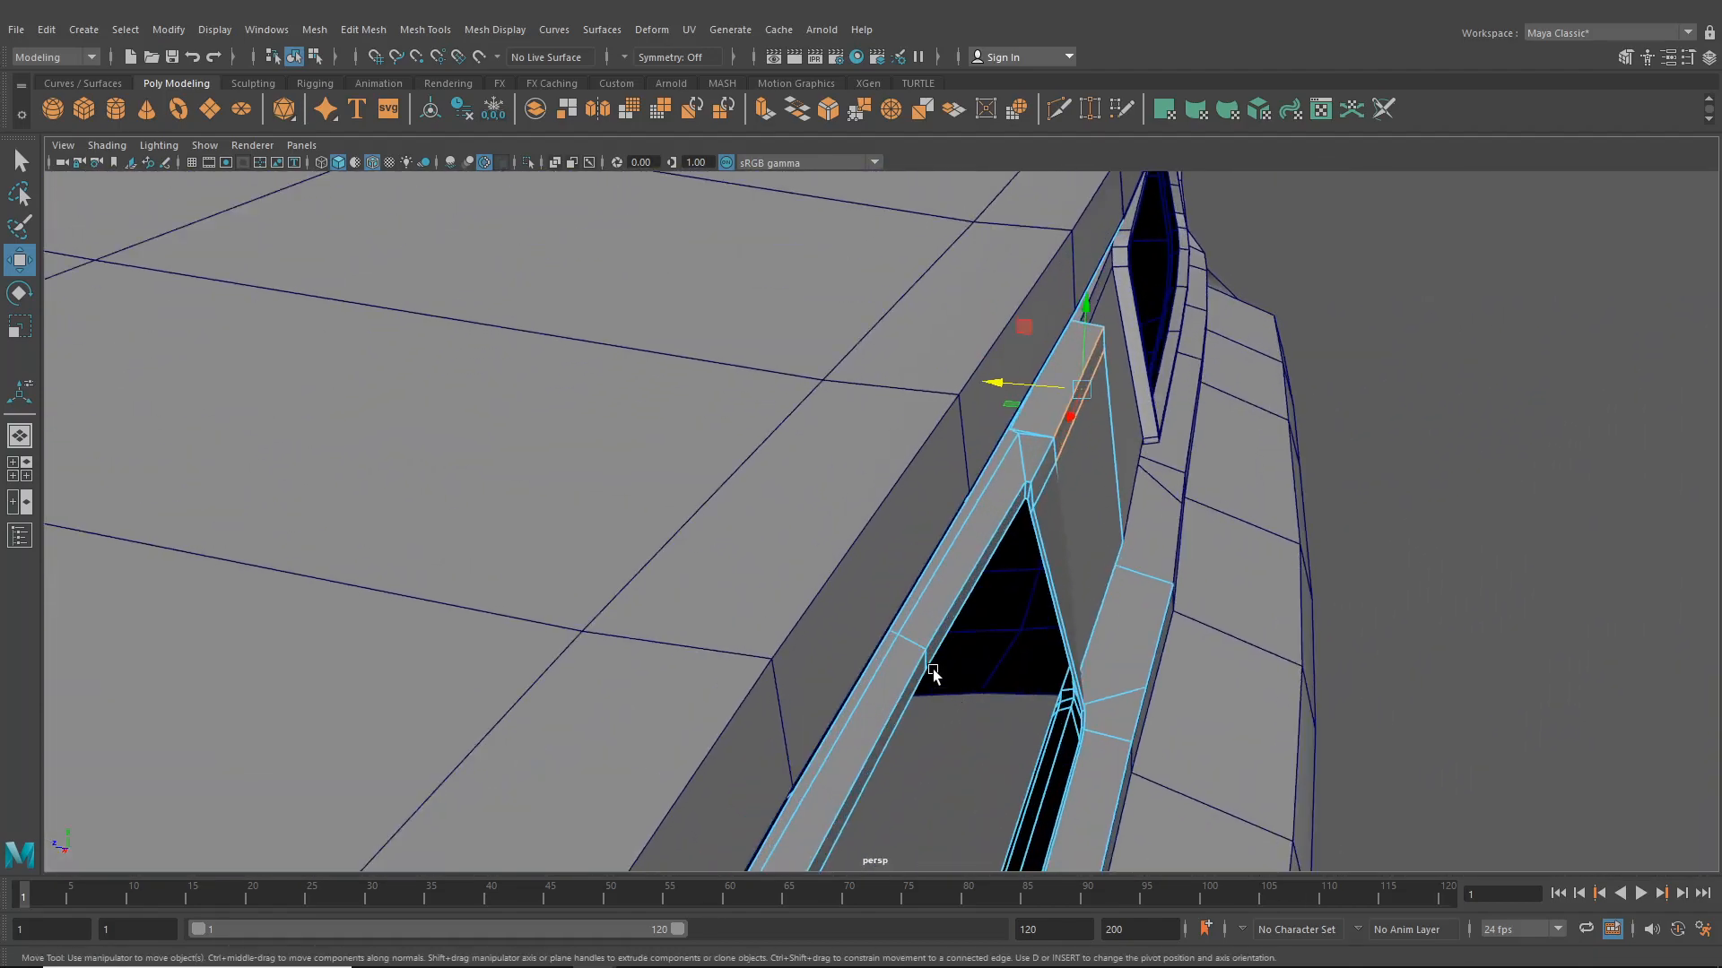
left_click_drag(1004, 395, 988, 604)
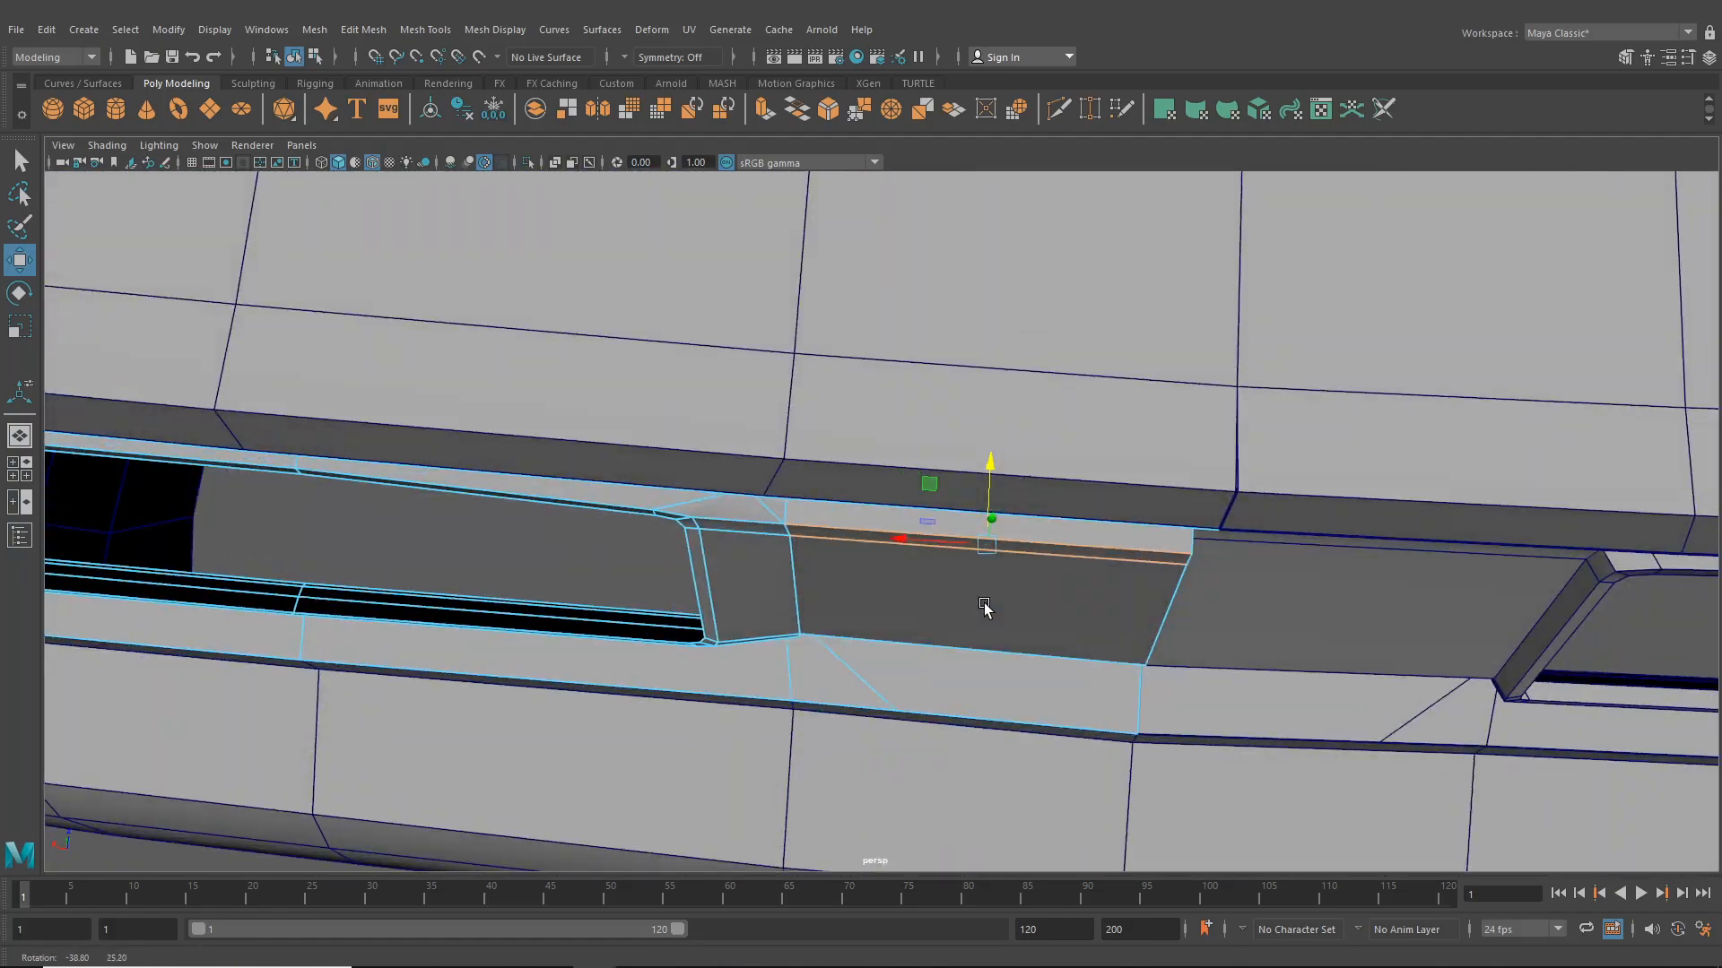
right_click_drag(863, 467, 764, 455)
left_click_drag(835, 595, 539, 643, "alt")
scroll(835, 512, "up", 5)
left_click(672, 576)
mouse_move(820, 549)
left_mouse_down()
mouse_move(805, 551)
mouse_move(819, 530)
mouse_move(807, 542)
left_mouse_up()
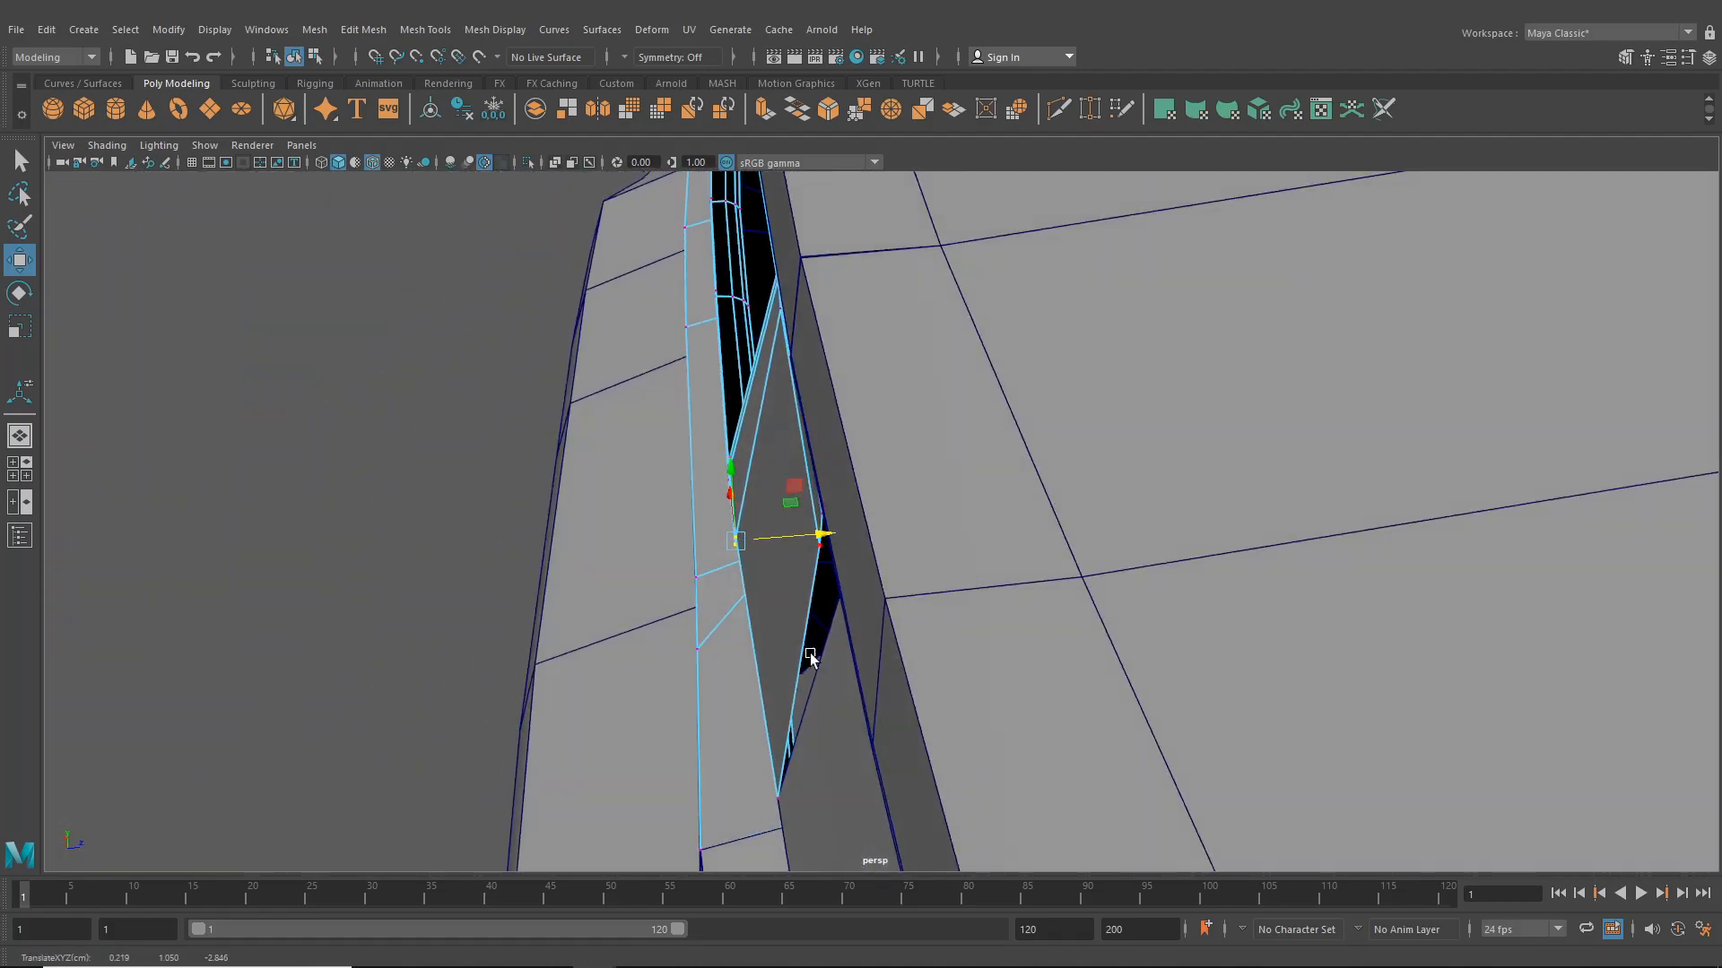
- Reshape the vertices along the inner end wall of the taillight opening where it meets the panel
left_click(779, 802)
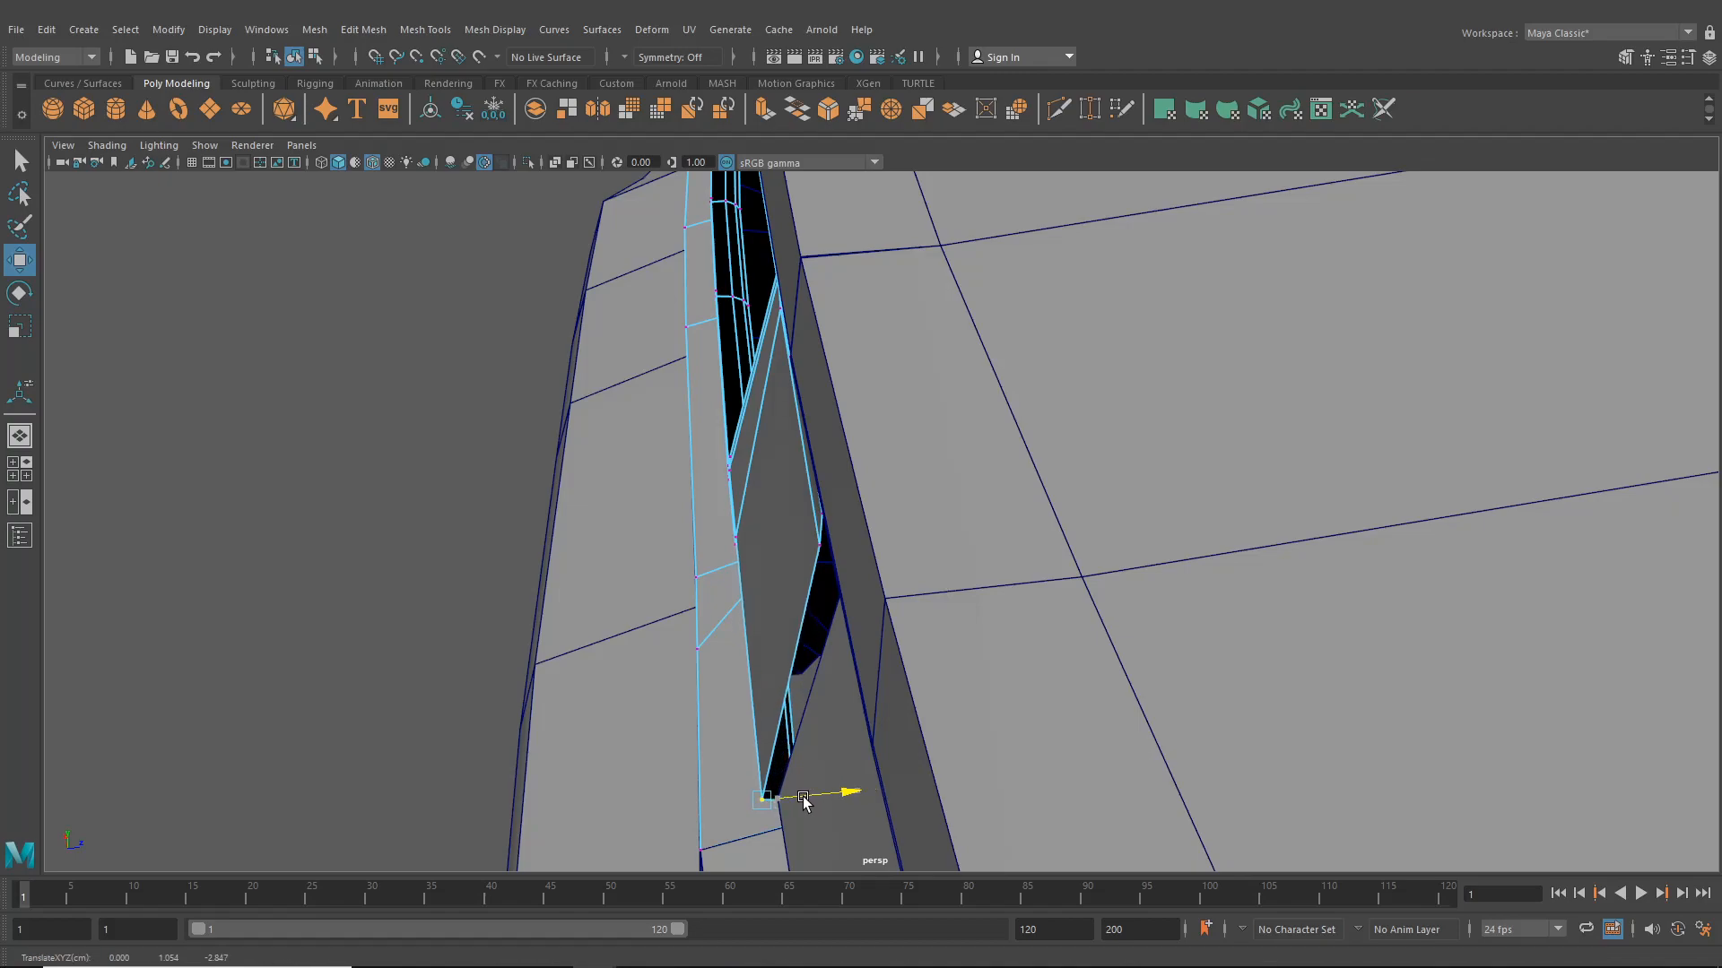
left_click_drag(800, 804, 1115, 665, "alt")
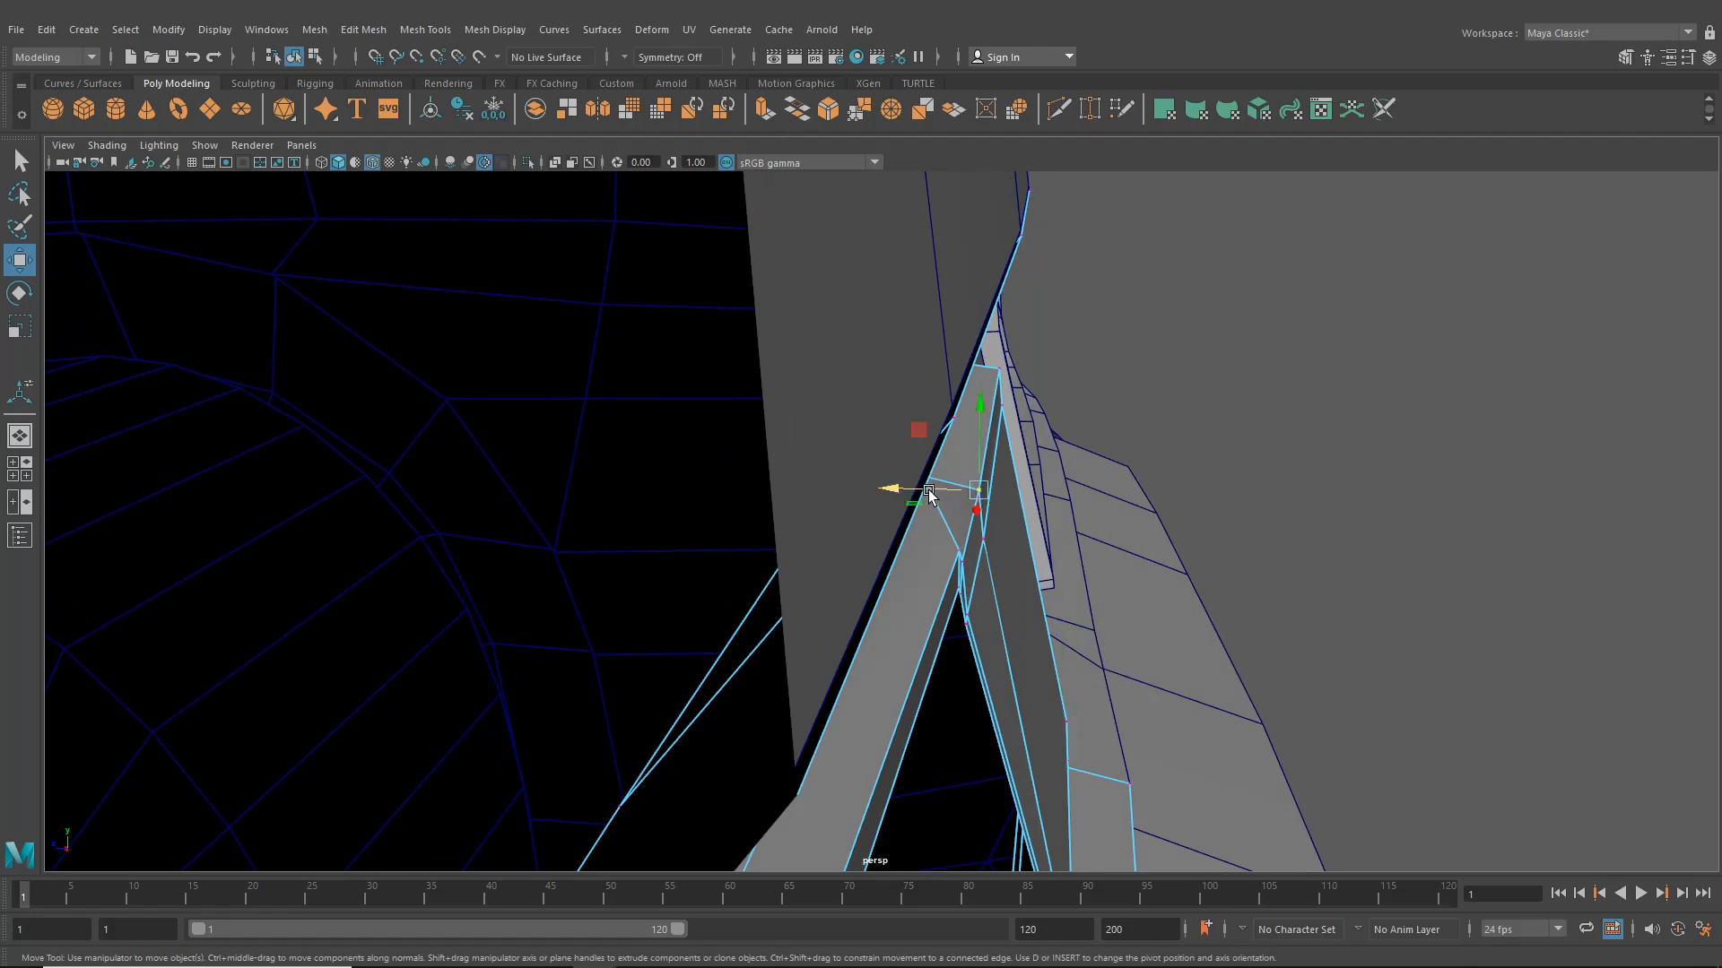
left_click_drag(929, 495, 927, 494)
left_click(1010, 370)
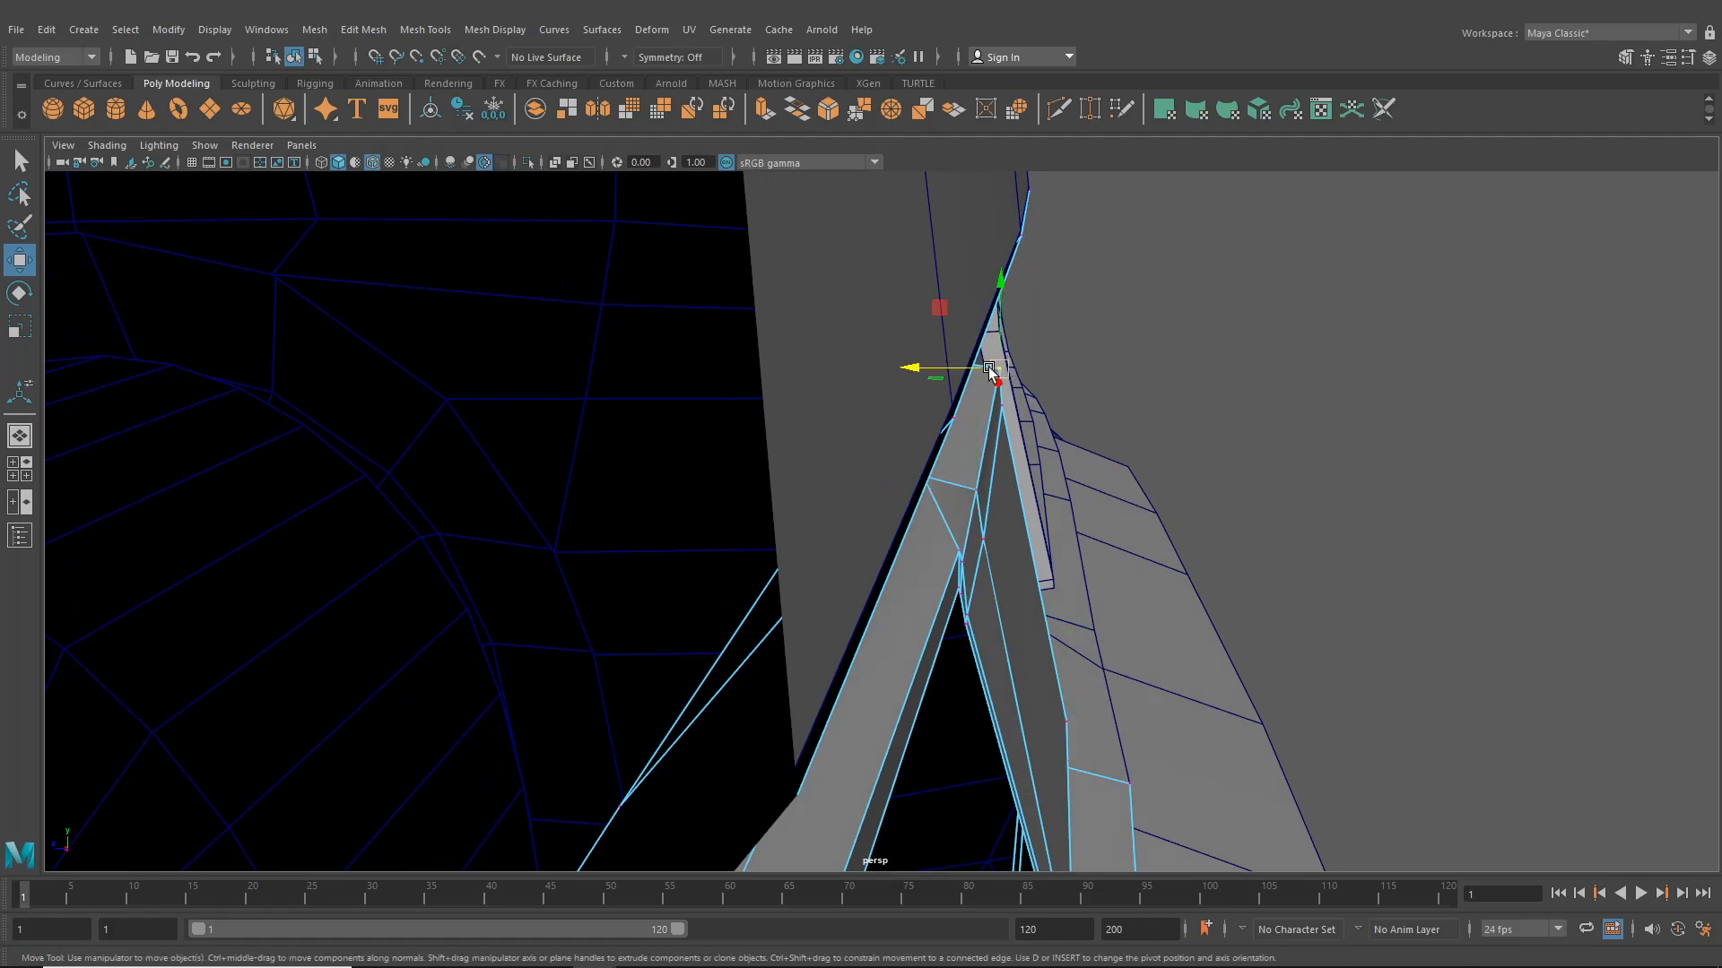
left_click_drag(966, 372, 957, 408)
left_click(997, 408)
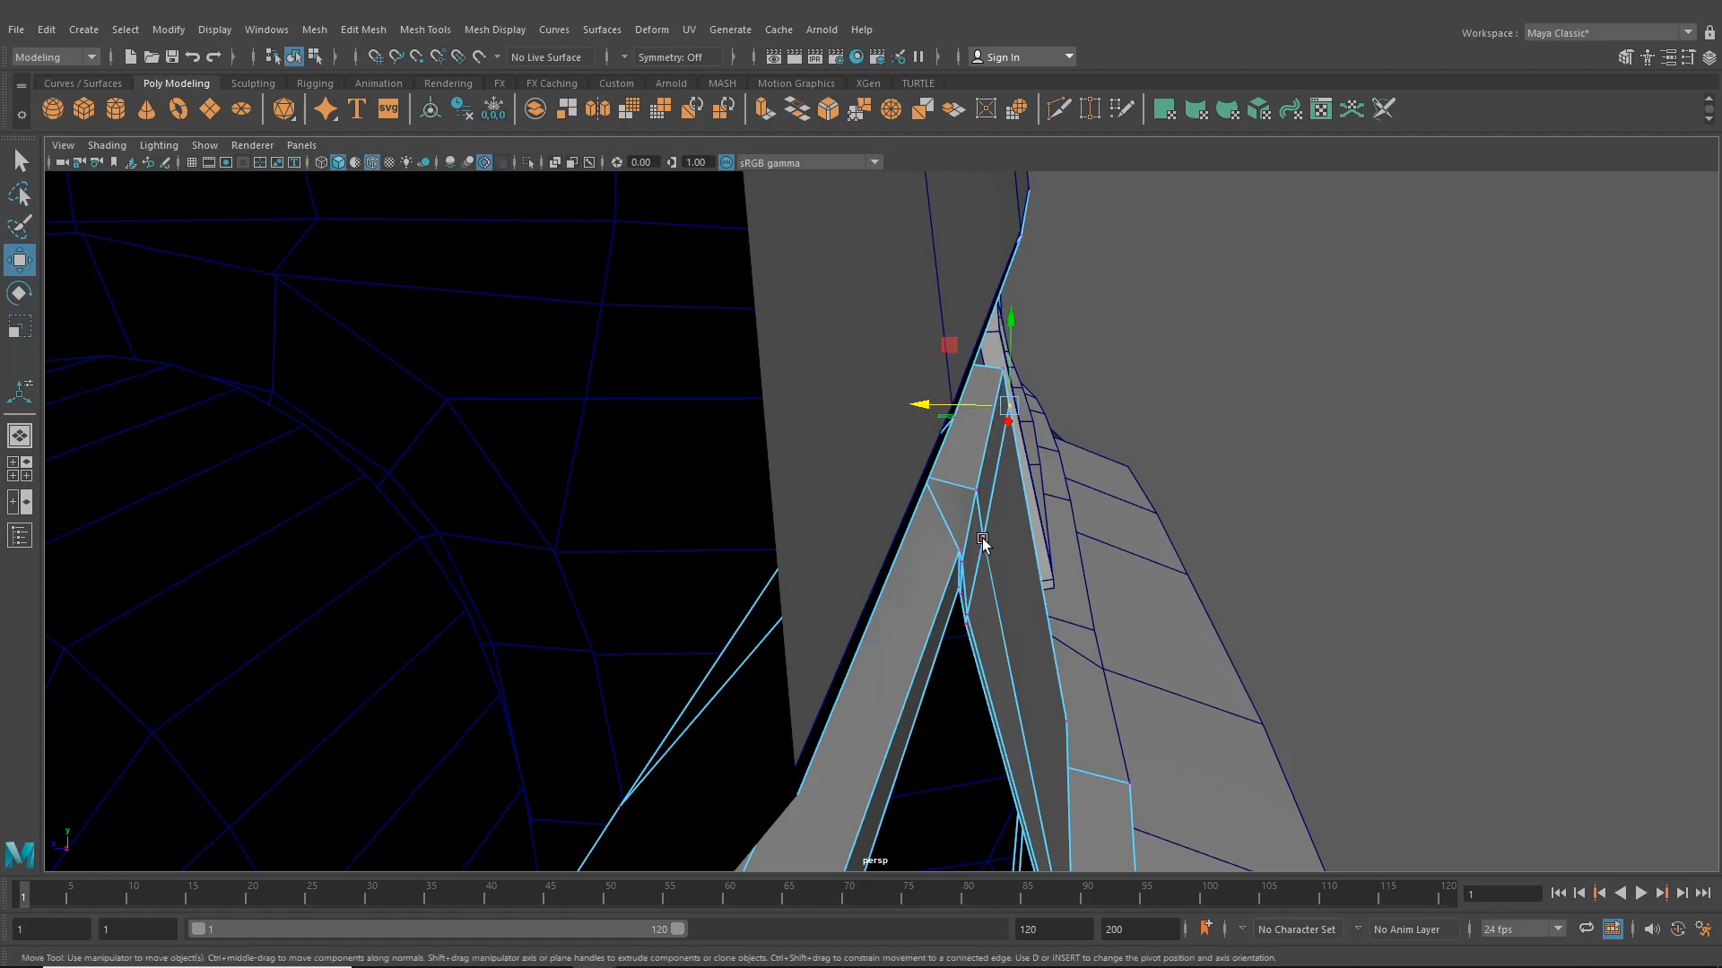
left_click_drag(917, 539, 920, 541)
- Refine the top edge of the panel segment between the taillight opening and the center section
left_click_drag(1040, 565, 761, 499, "alt")
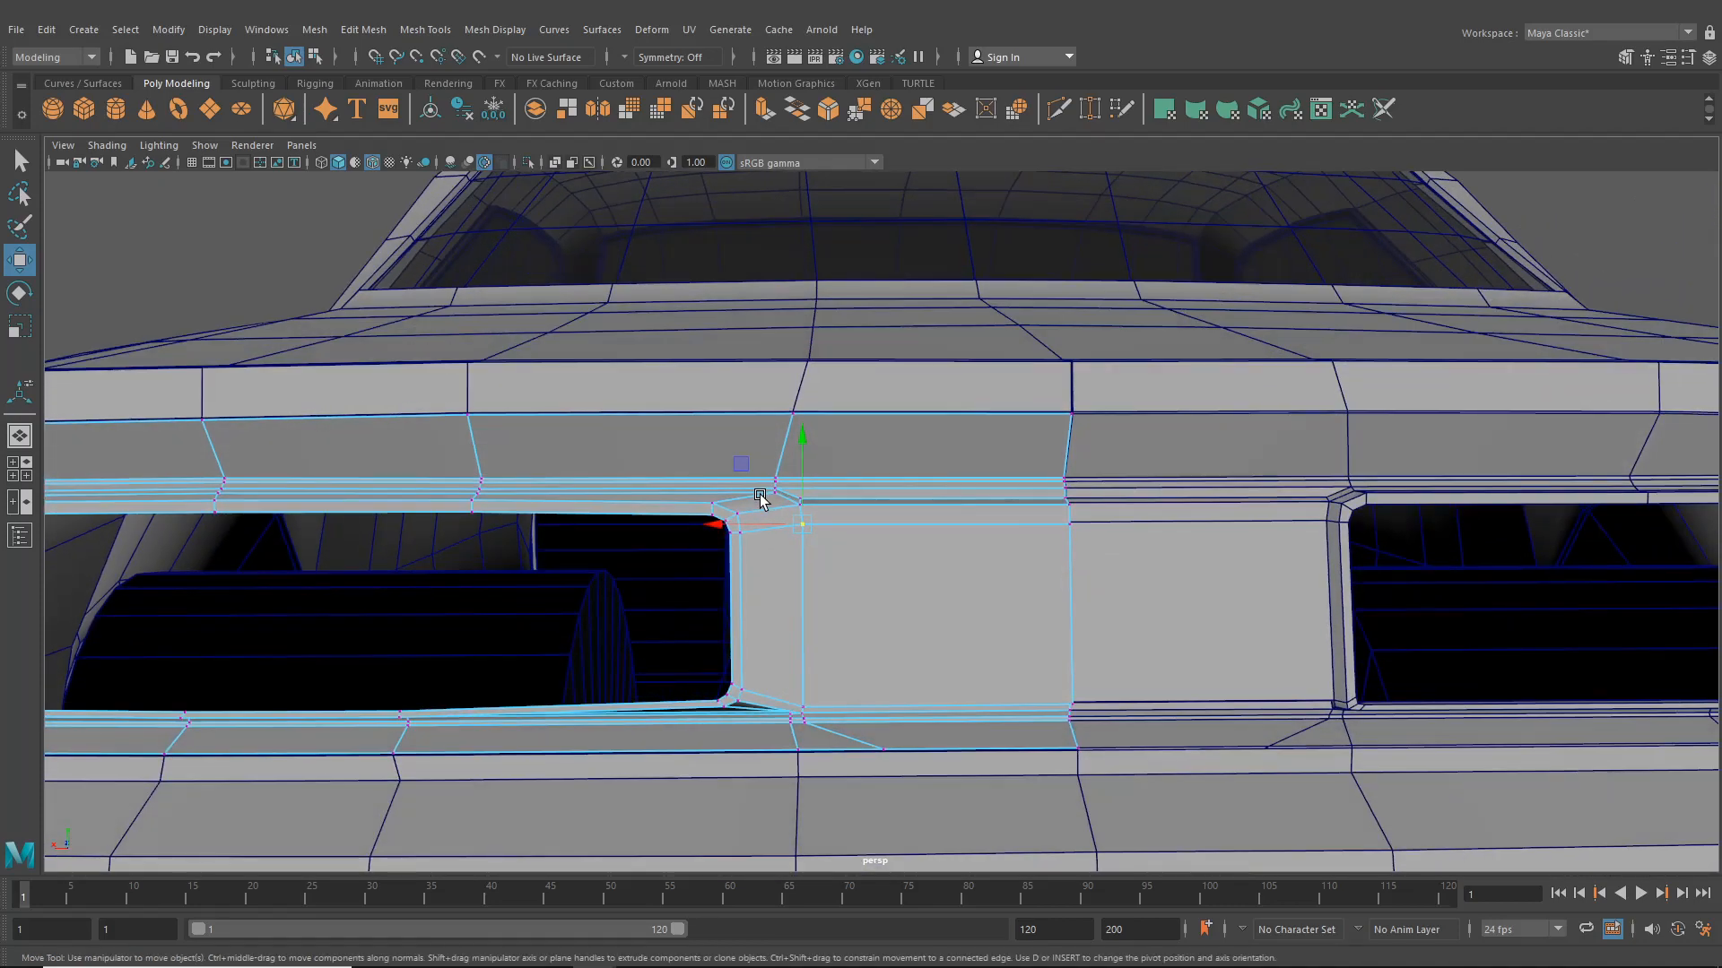
scroll(737, 723, "up", 3)
left_click_drag(730, 711, 735, 755, "alt")
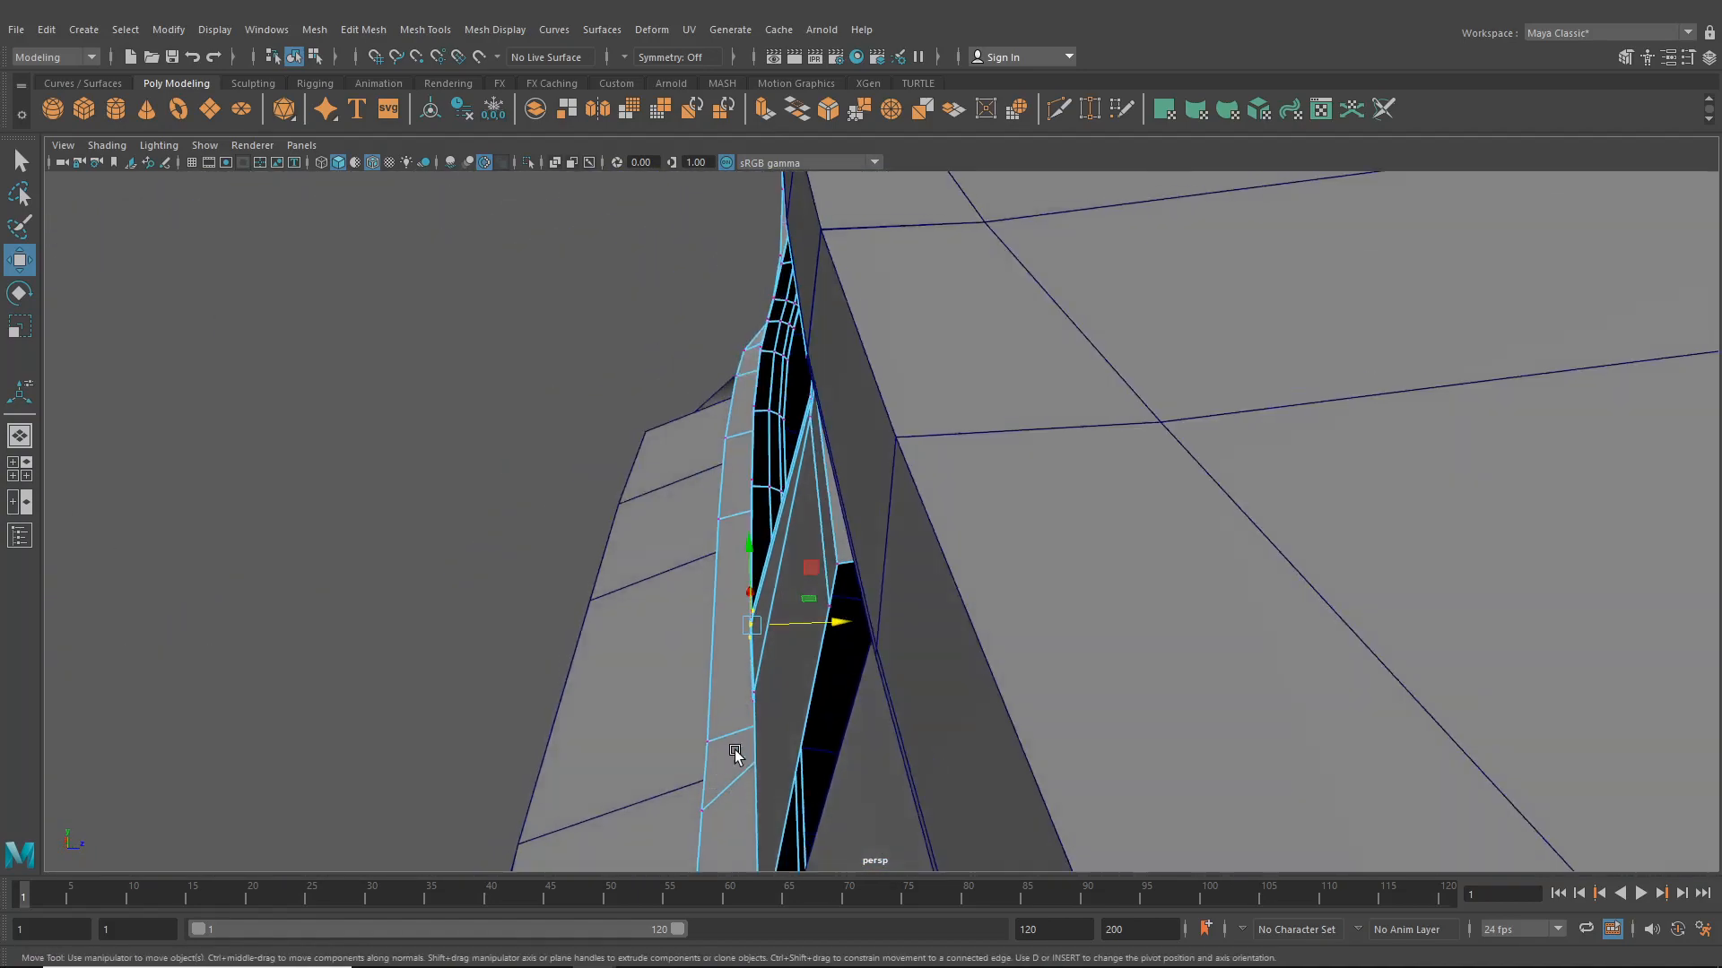
left_click_drag(824, 624, 873, 631)
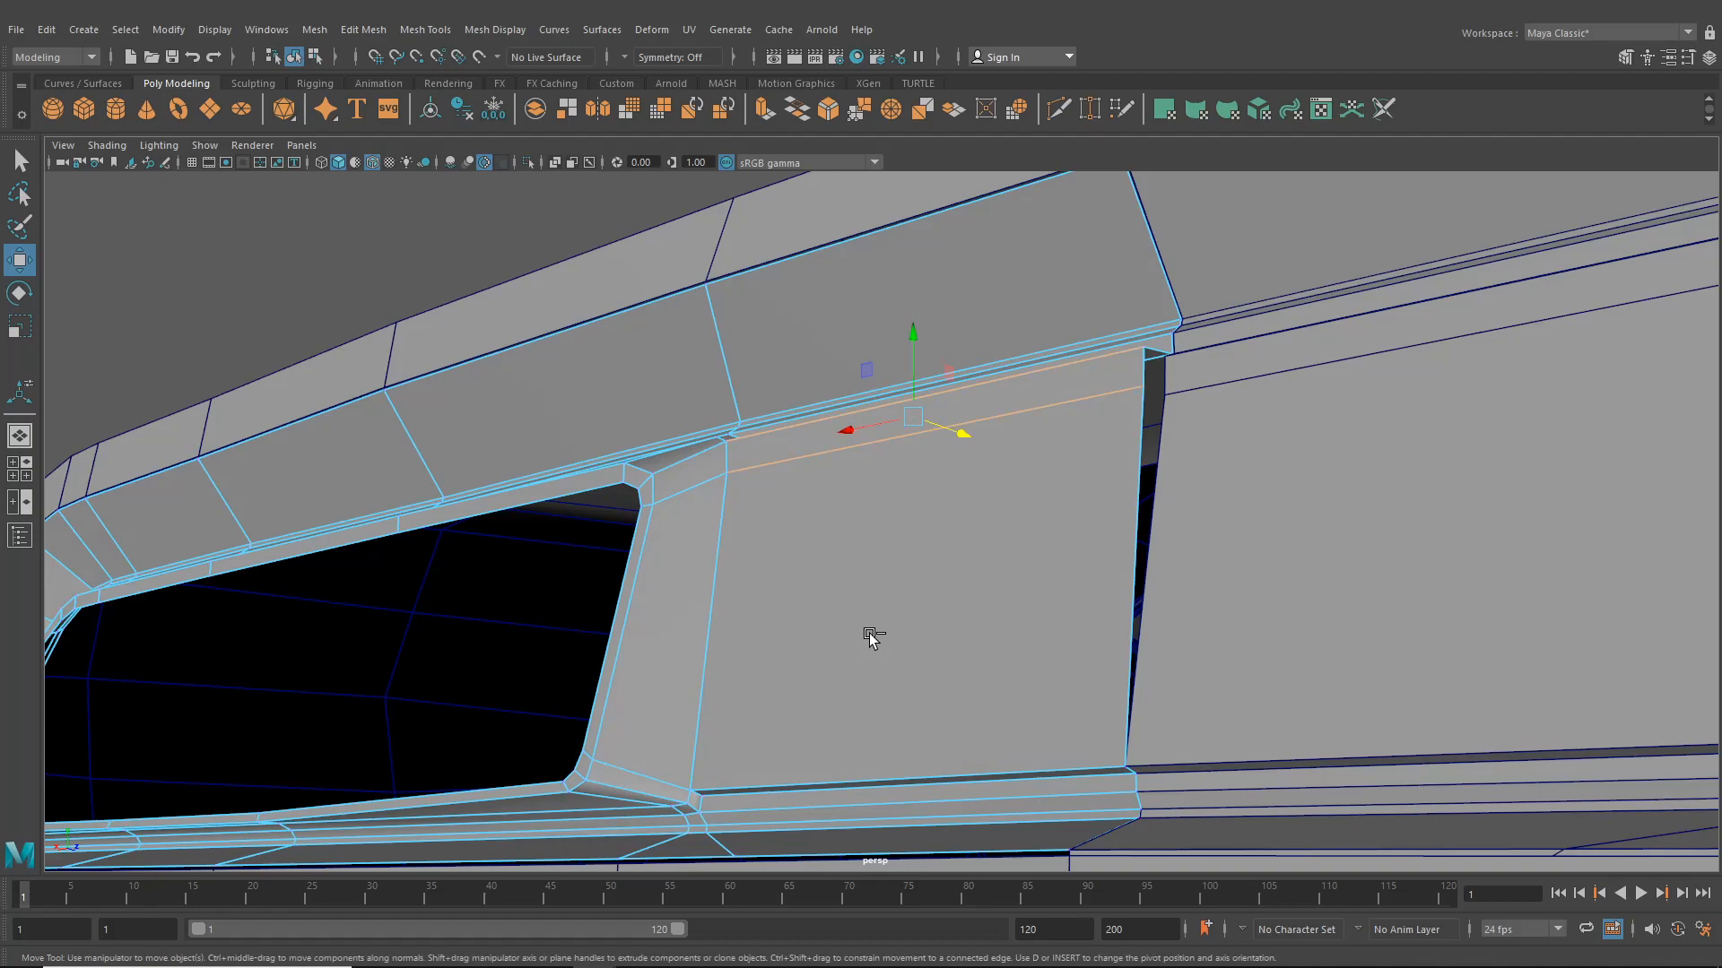
left_click_drag(873, 637, 962, 678, "alt")
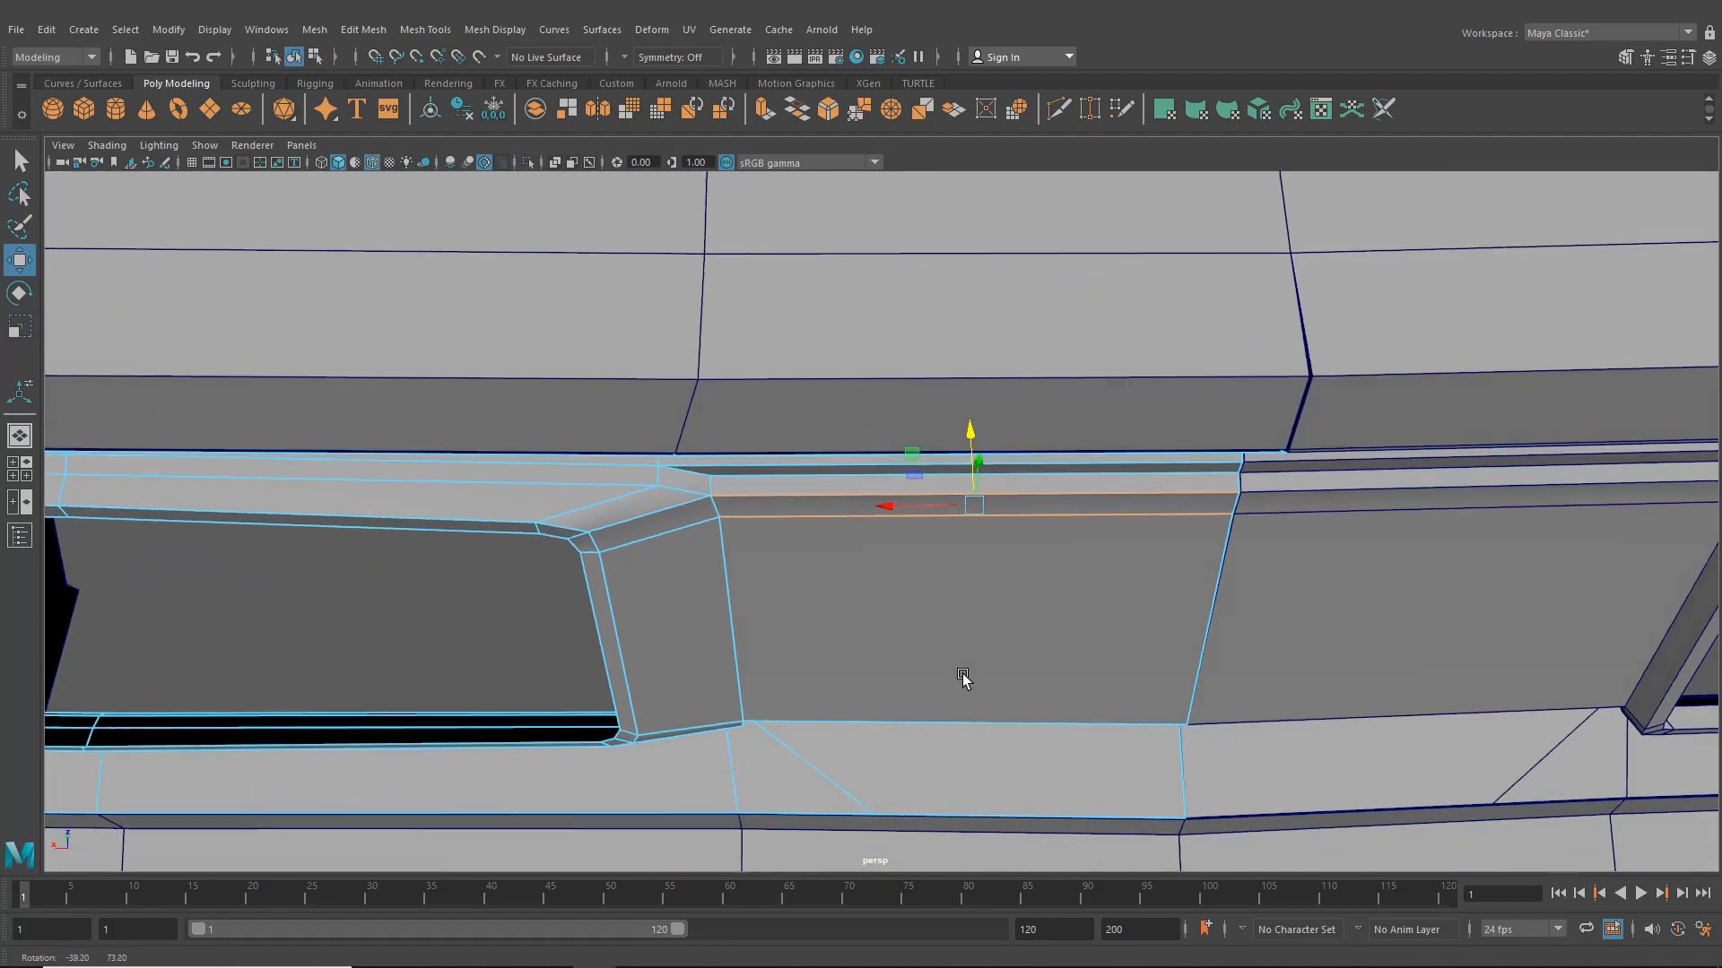
mouse_move(906, 481)
left_mouse_down("alt")
mouse_move(899, 500)
mouse_move(999, 503)
mouse_move(1092, 460)
mouse_move(861, 479)
mouse_move(930, 473)
left_mouse_up("alt")
middle_click_drag(931, 472, 1066, 473, "alt")
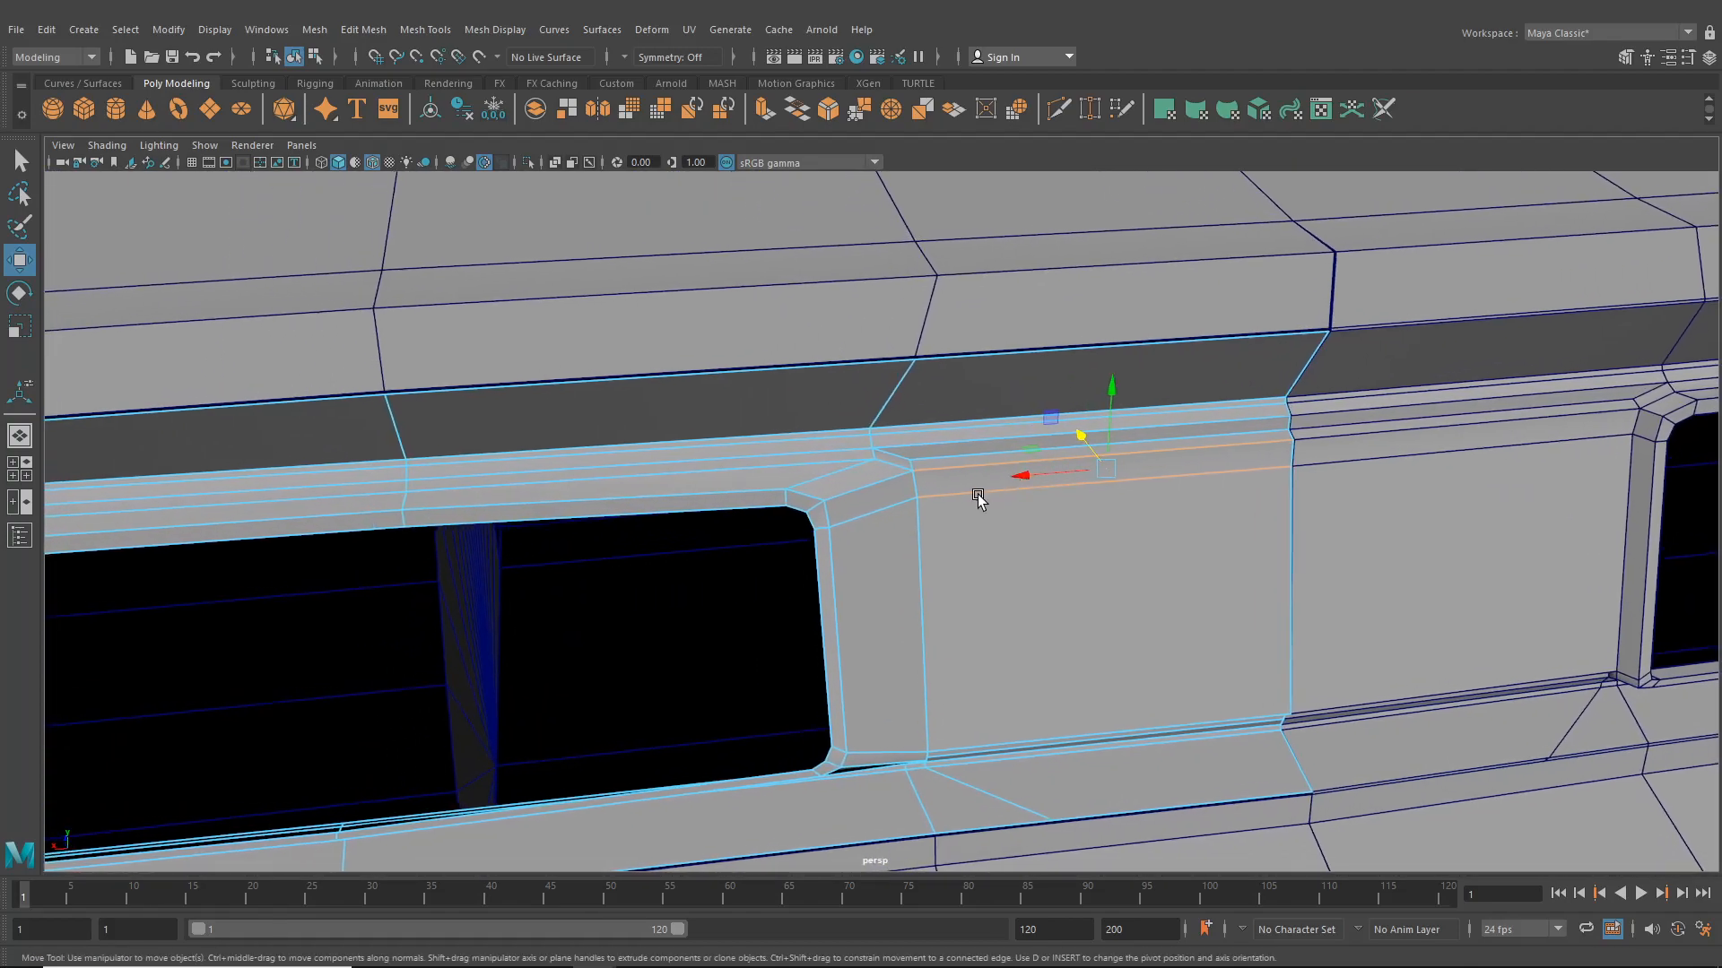
left_click_drag(977, 497, 751, 404, "alt")
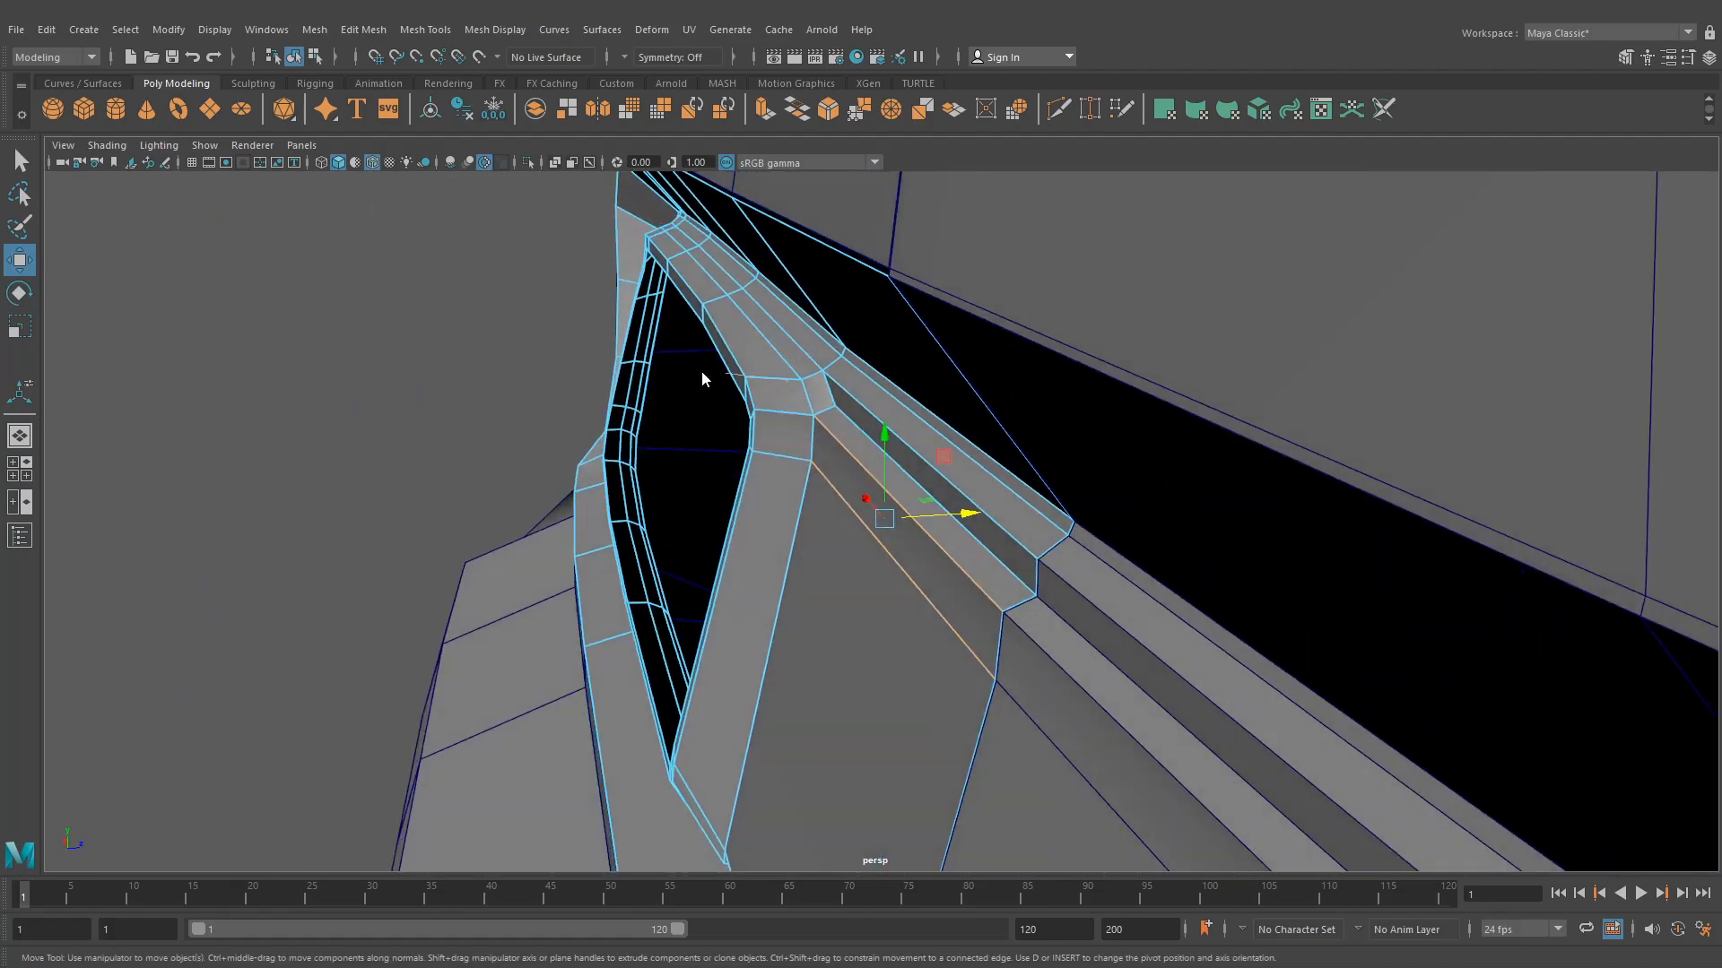
right_click_drag(702, 380, 684, 376)
- Adjust the vertices at the inner upper corner of the taillight opening
left_click_drag(675, 398, 961, 628, "alt")
left_click_drag(937, 695, 937, 694)
left_click_drag(937, 694, 890, 708, "alt")
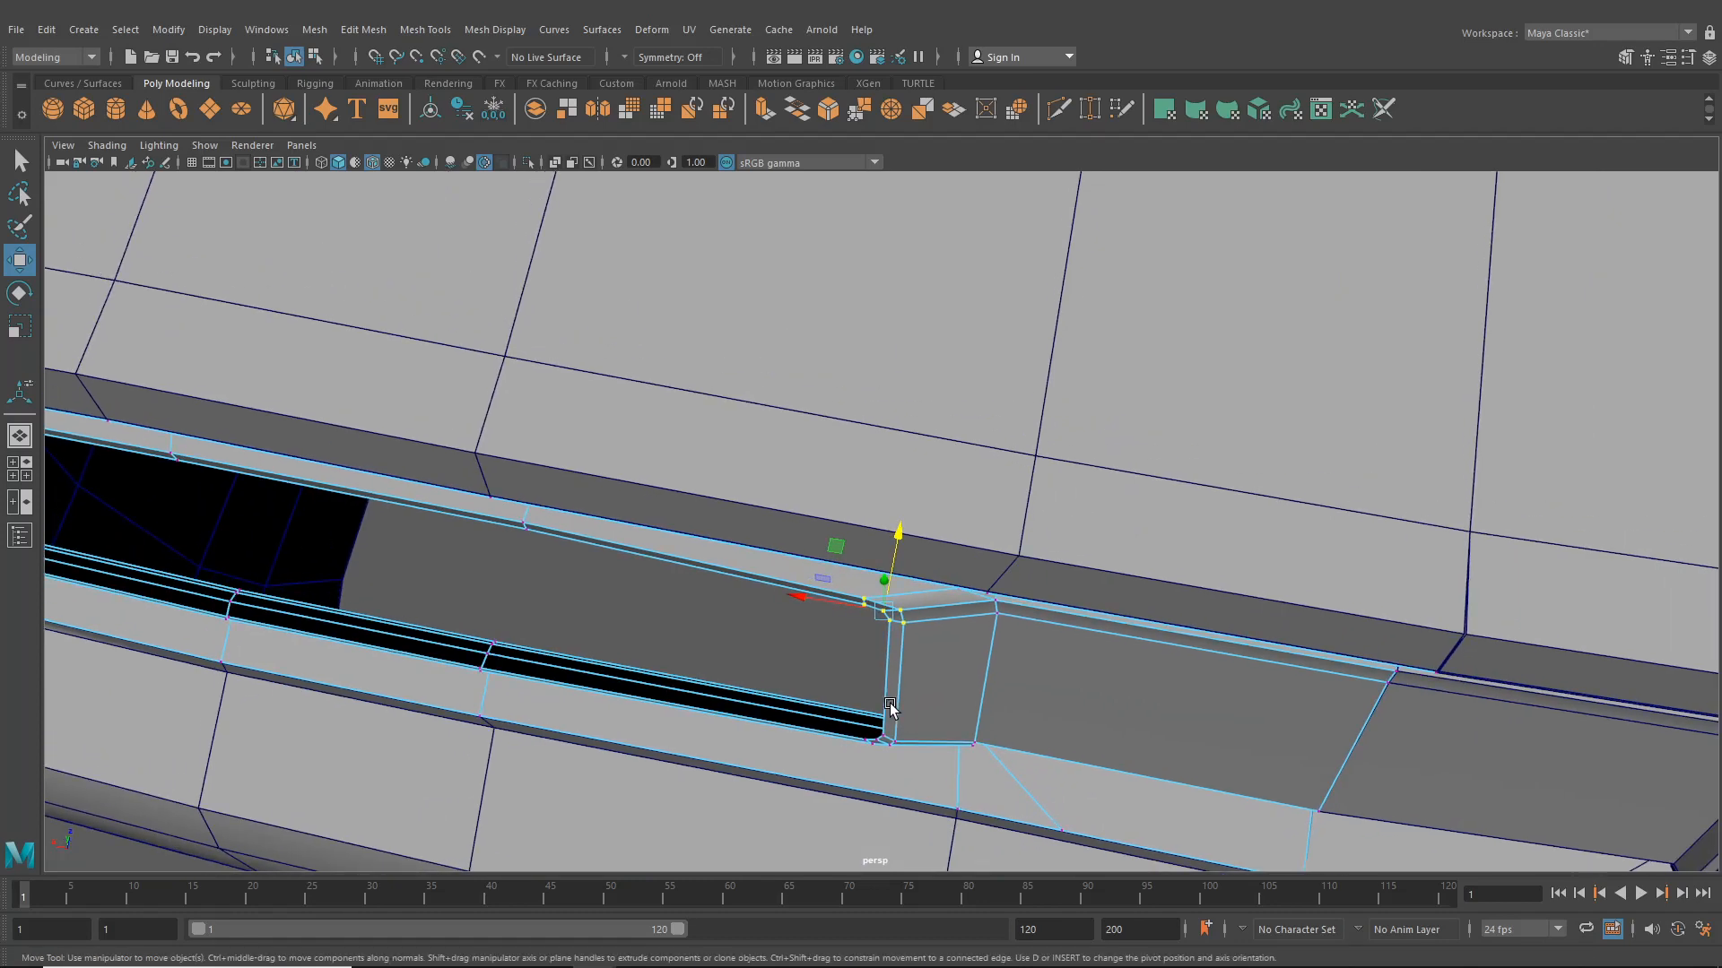
left_click_drag(896, 549, 900, 534)
mouse_move(896, 625)
left_mouse_down("alt")
mouse_move(854, 644)
mouse_move(908, 654)
left_mouse_up("alt")
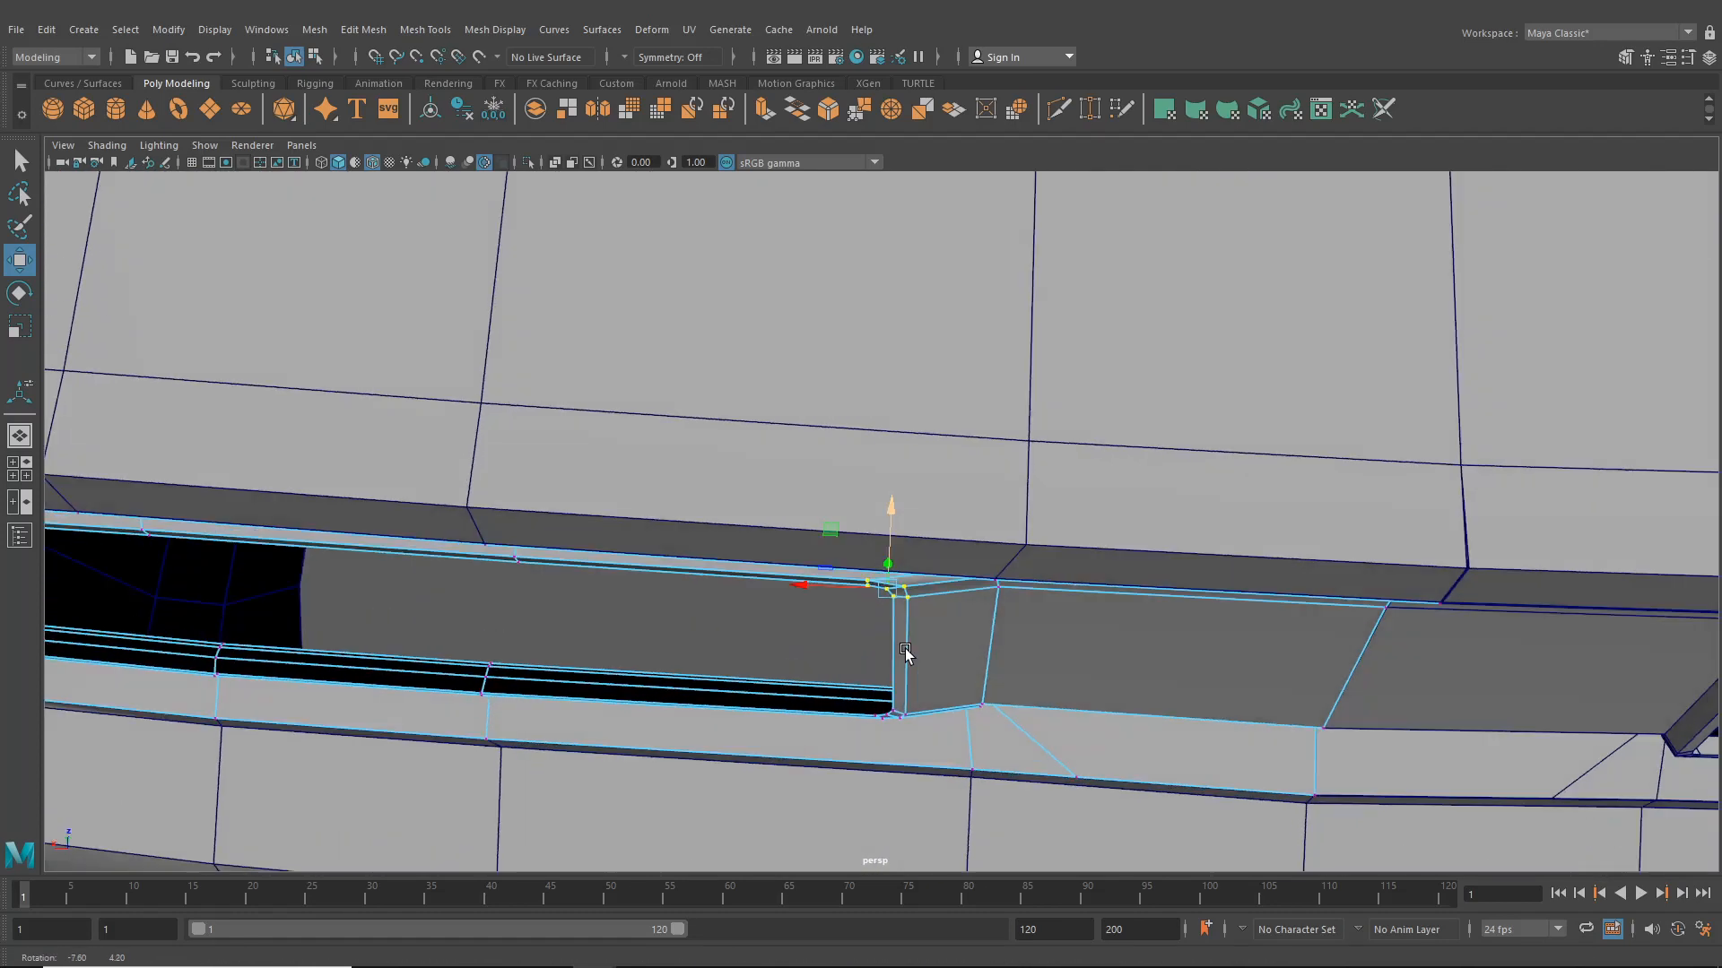
- Reshape the vertices around the opening's outer upper-left corner so the surround bevel follows smoothly
scroll(909, 655, "down", 3)
middle_click_drag(869, 661, 963, 658, "alt")
middle_click_drag(789, 633, 917, 626, "alt")
left_click_drag(917, 627, 822, 664, "alt")
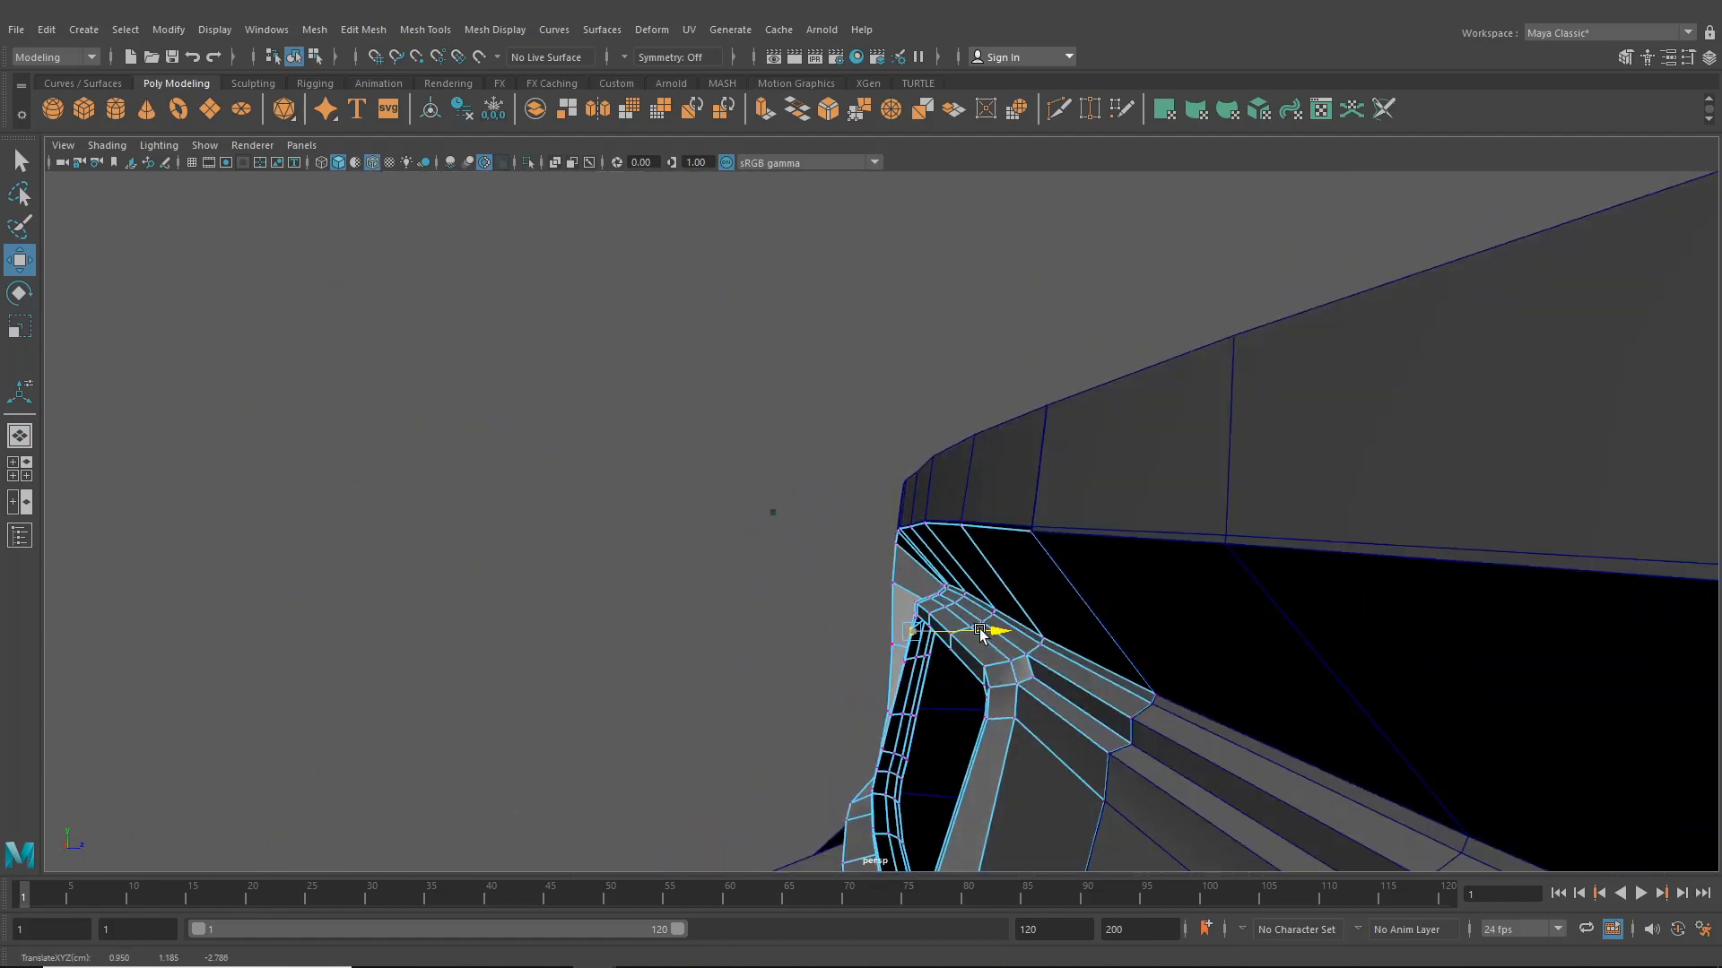
left_click_drag(970, 635, 966, 587, "alt")
left_click_drag(892, 513, 764, 603, "alt")
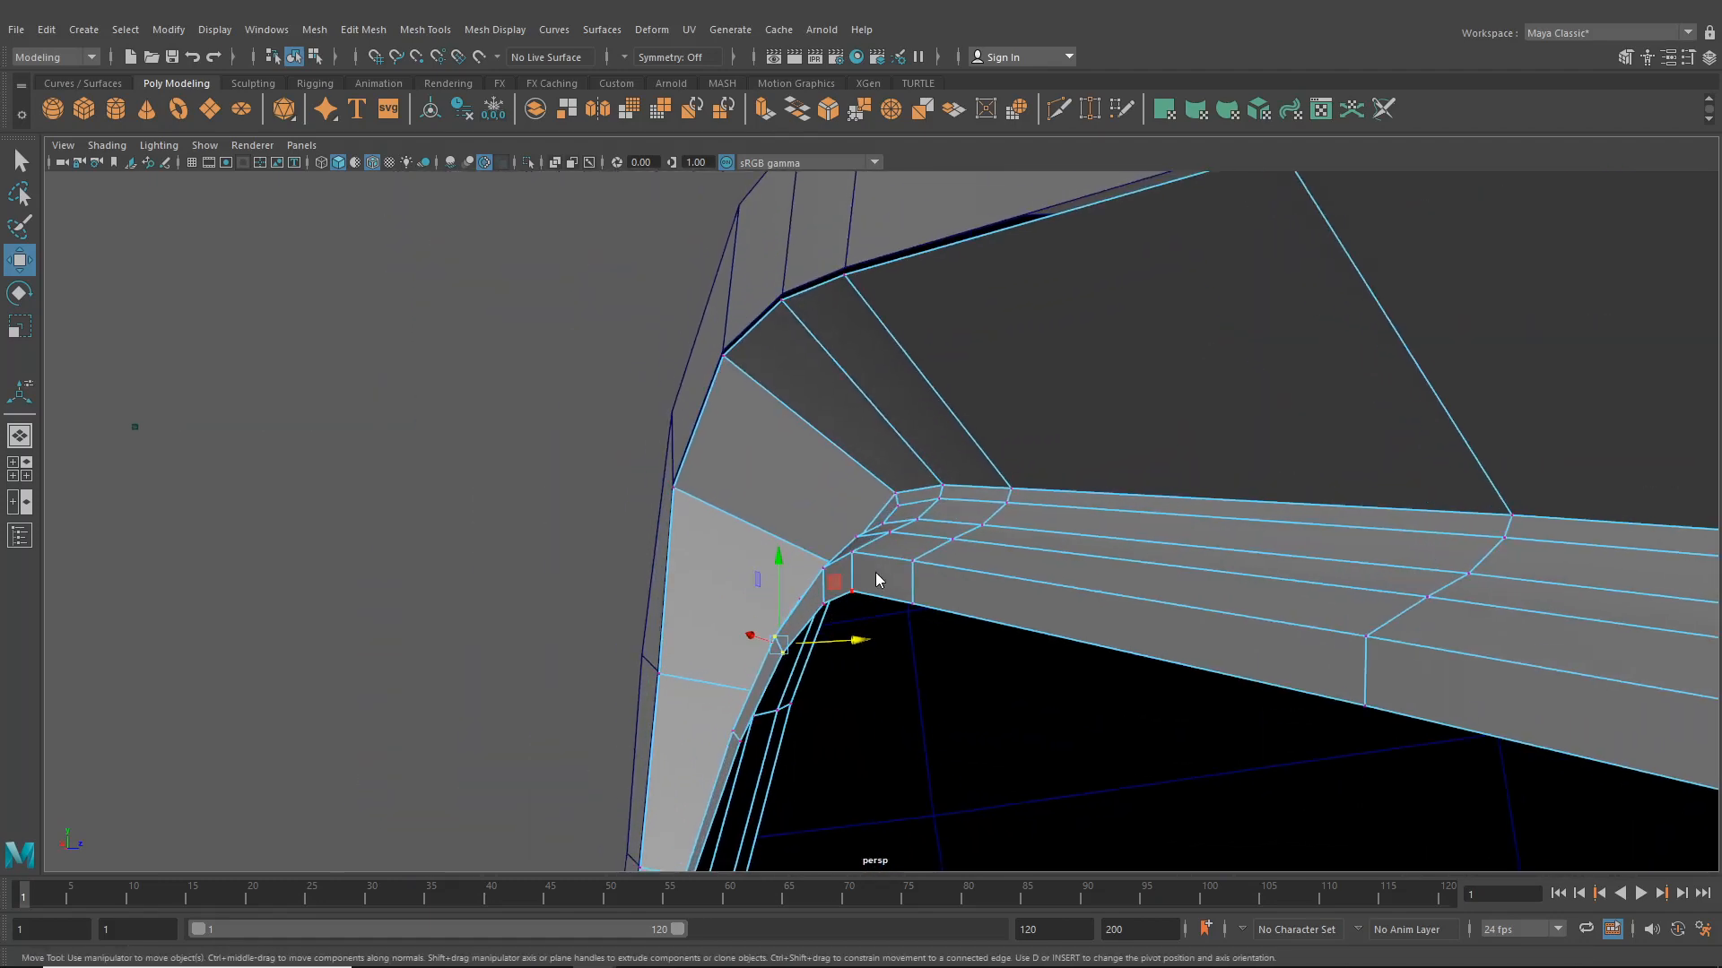
right_click_drag(876, 574, 865, 411)
left_click_drag(899, 704, 1054, 650, "alt")
left_click(1128, 630)
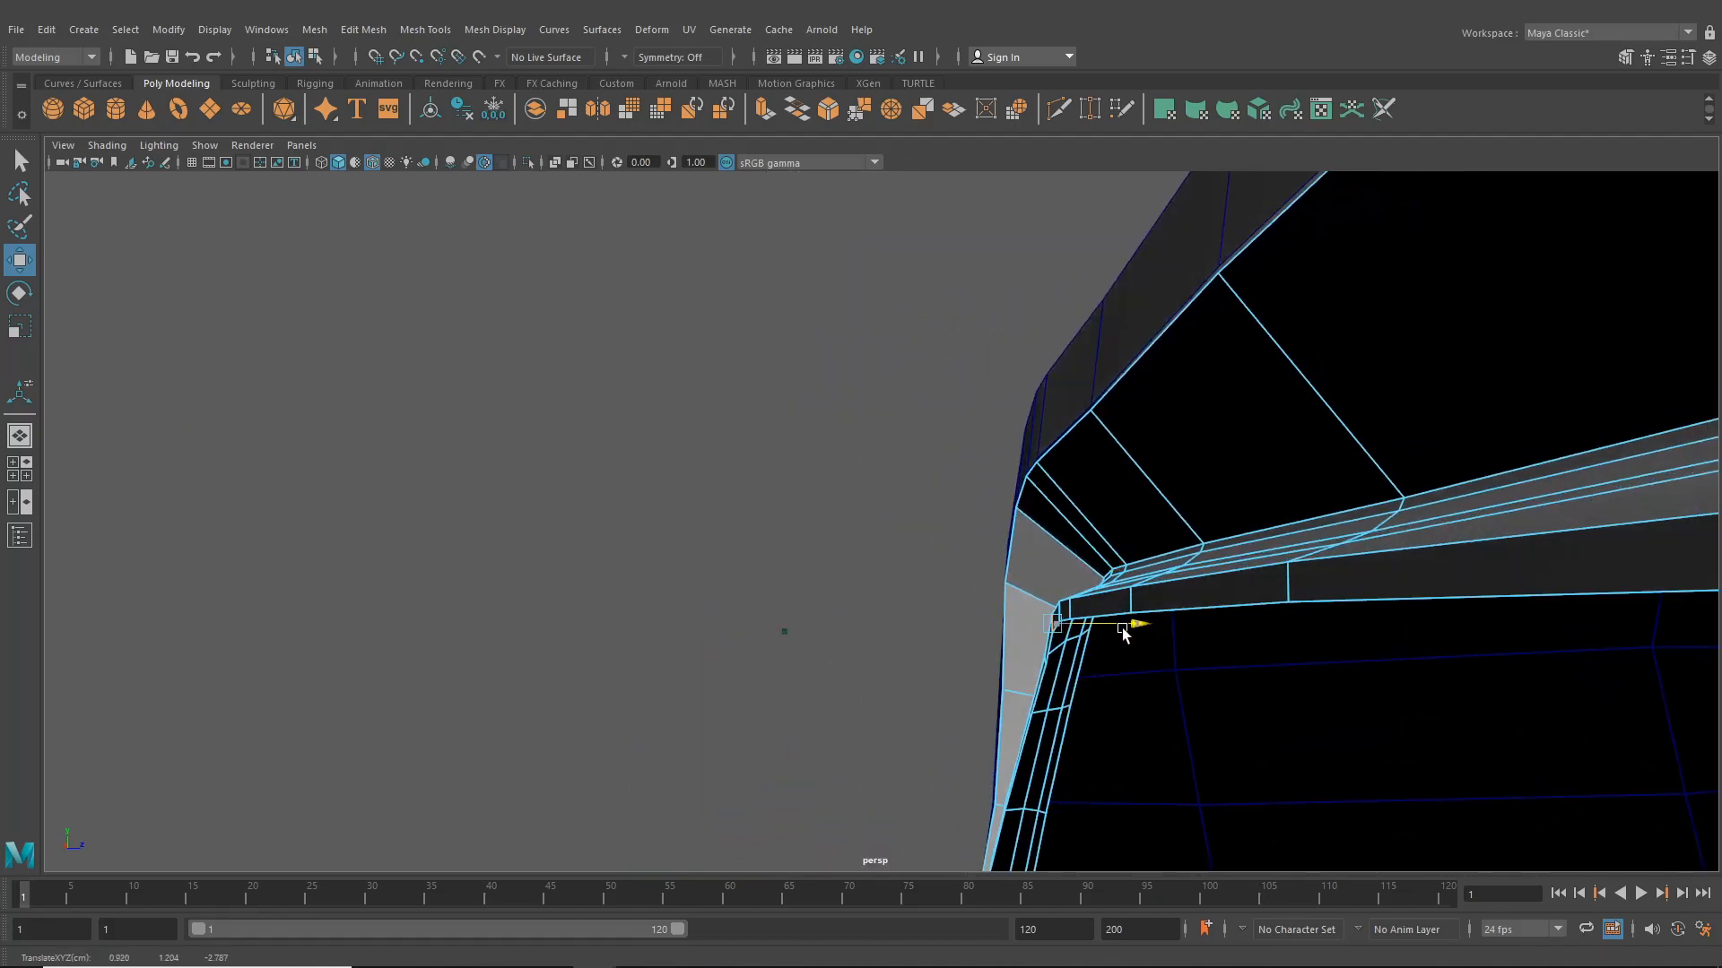
left_click(1046, 664)
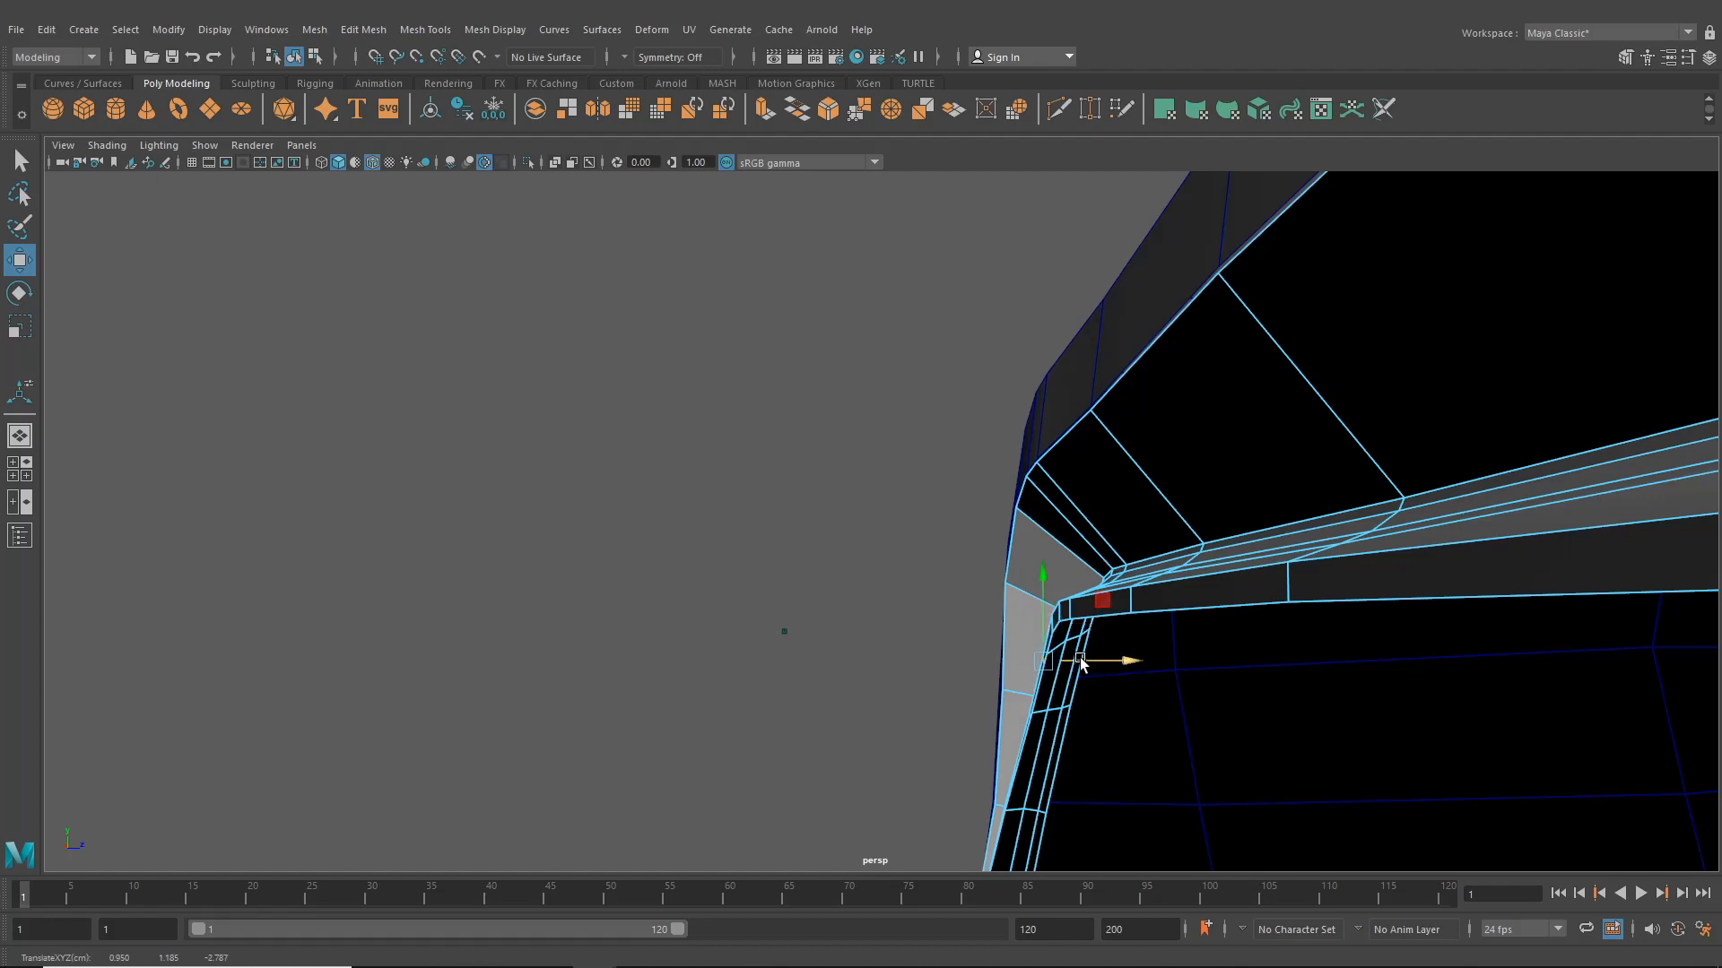
right_click_drag(1080, 662, 841, 708, "alt")
left_click_drag(841, 708, 1088, 728, "alt")
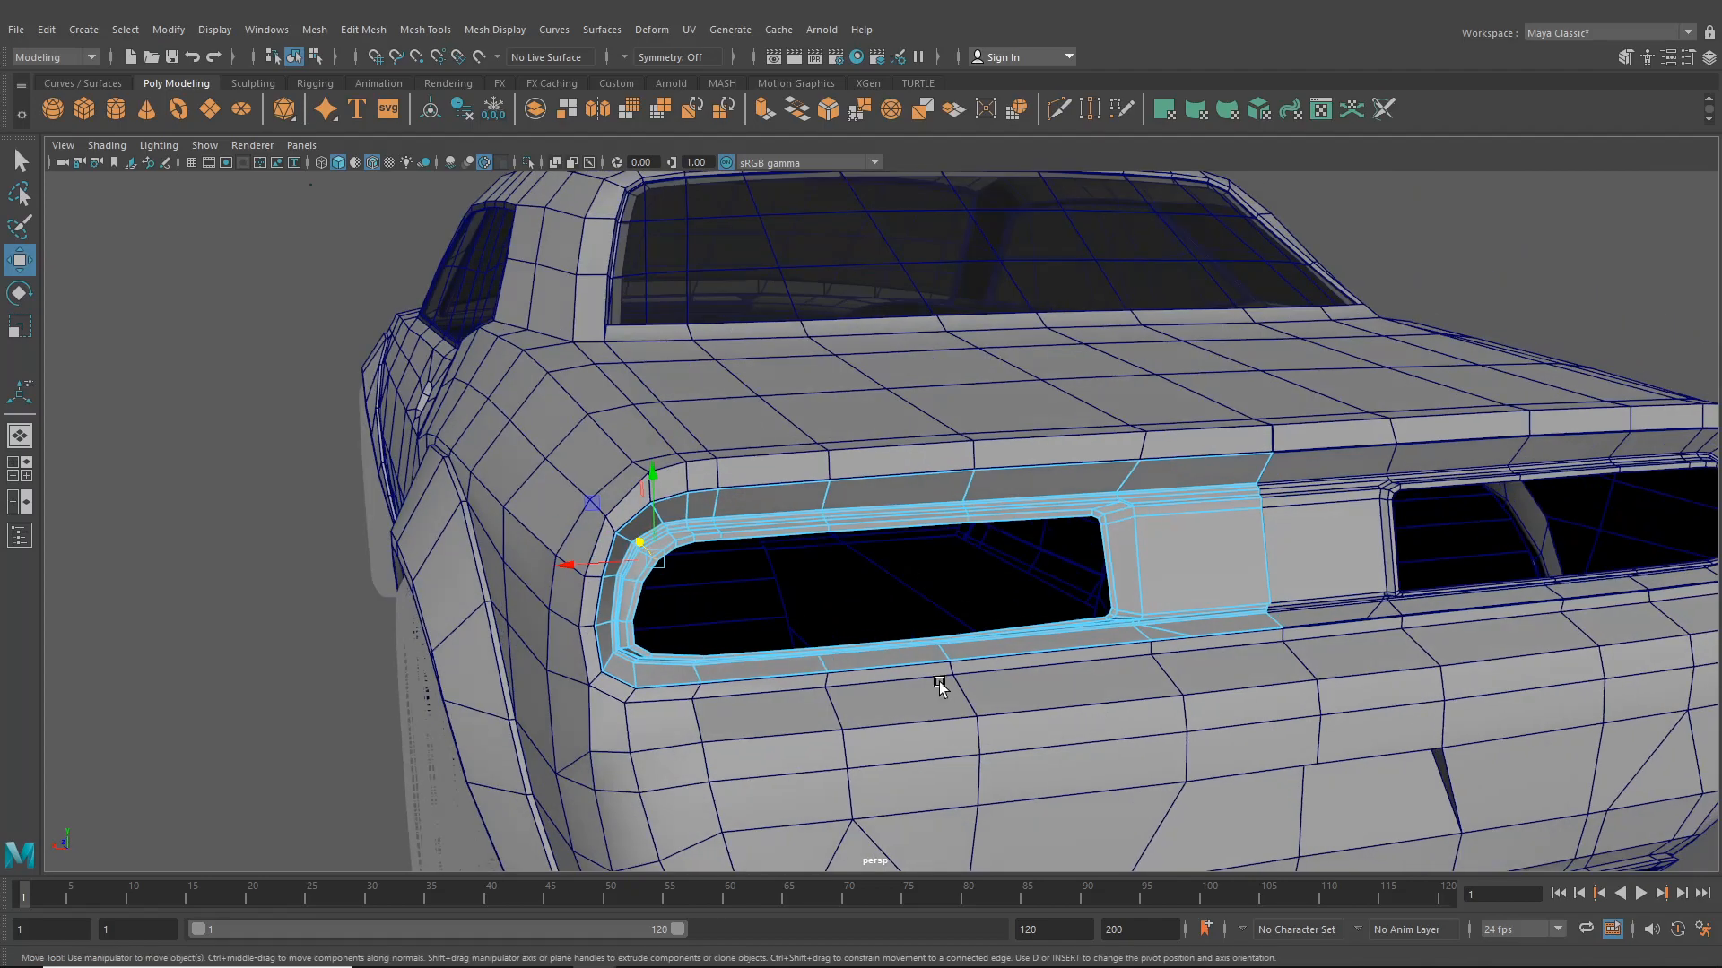
- Select the taillight surround object and inspect it against the reference images in the four-view layout
left_click(294, 59)
left_click(227, 337)
right_click_drag(1076, 551, 910, 572, "alt")
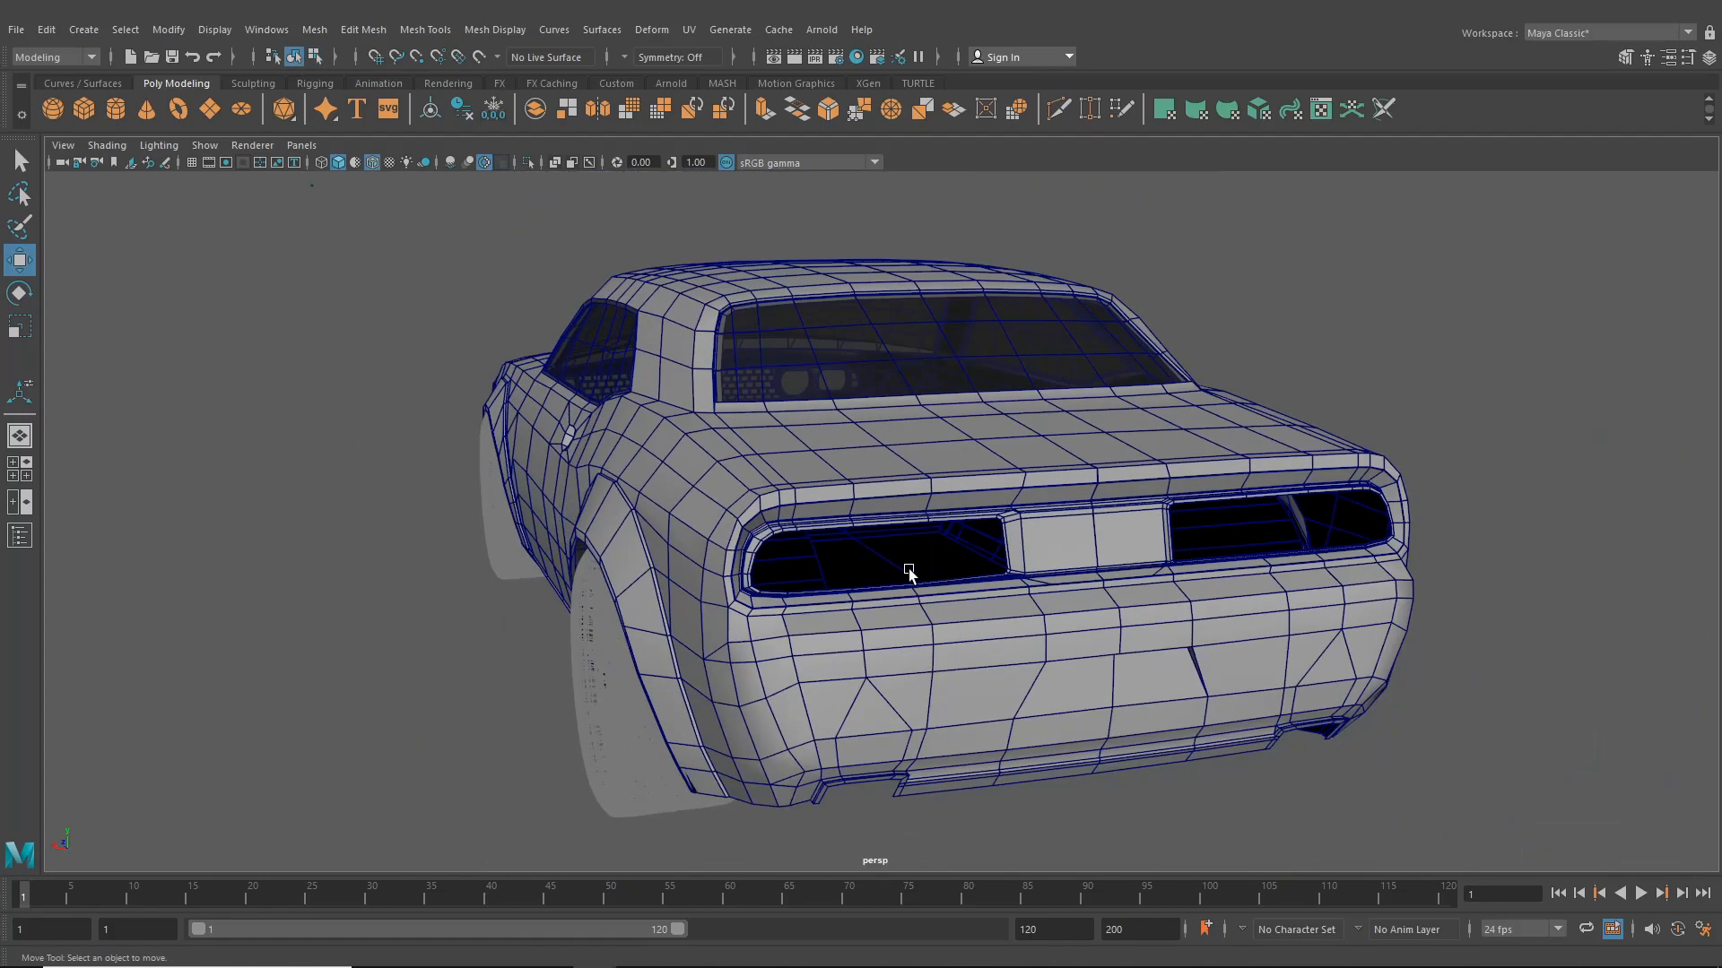
left_click_drag(909, 572, 884, 538, "alt")
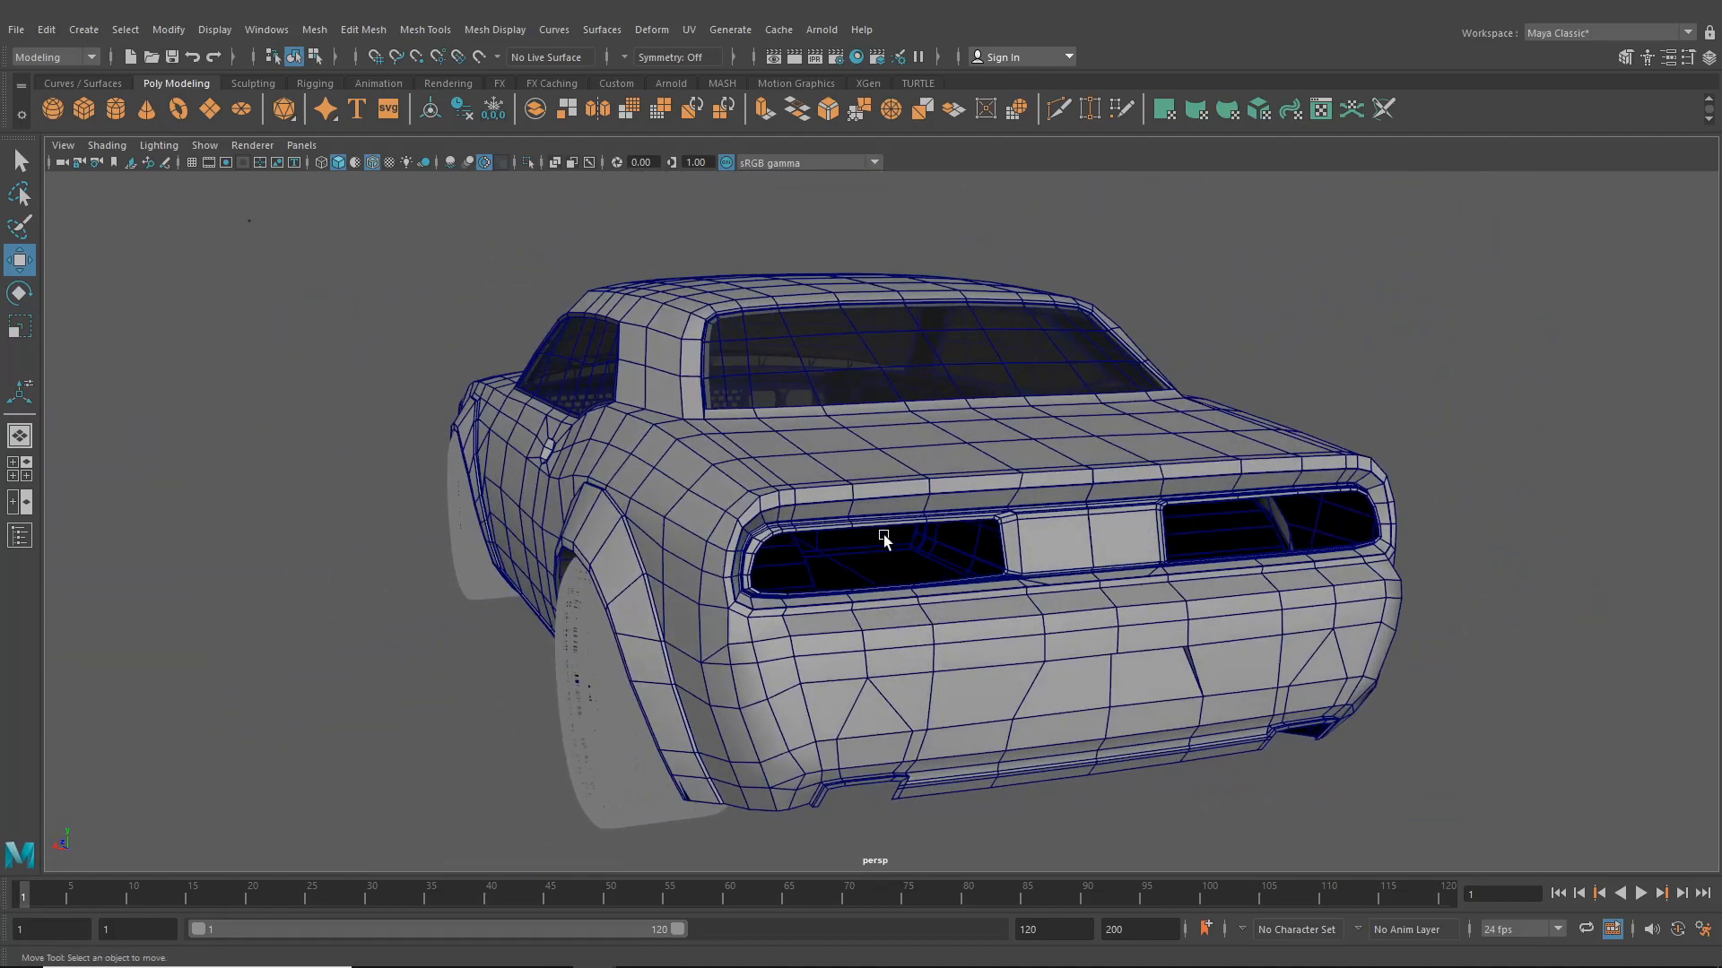
left_click(909, 529)
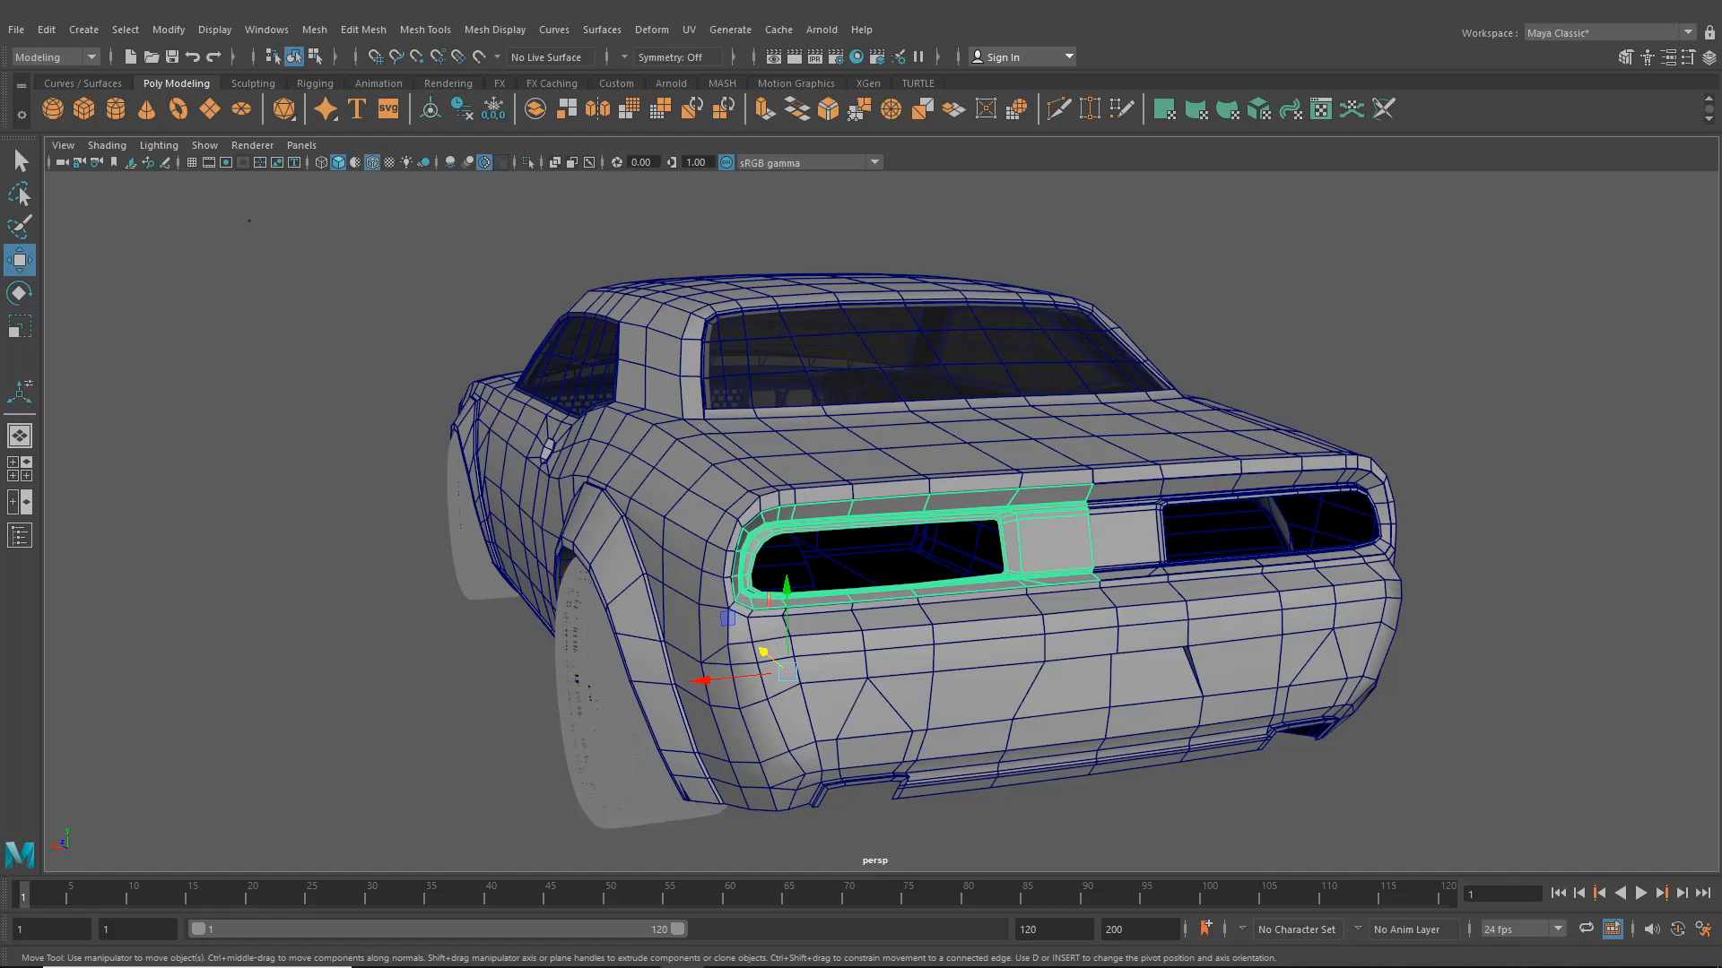
left_click_drag(1721, 74, 1721, 94)
middle_click_drag(1028, 386, 977, 396, "alt")
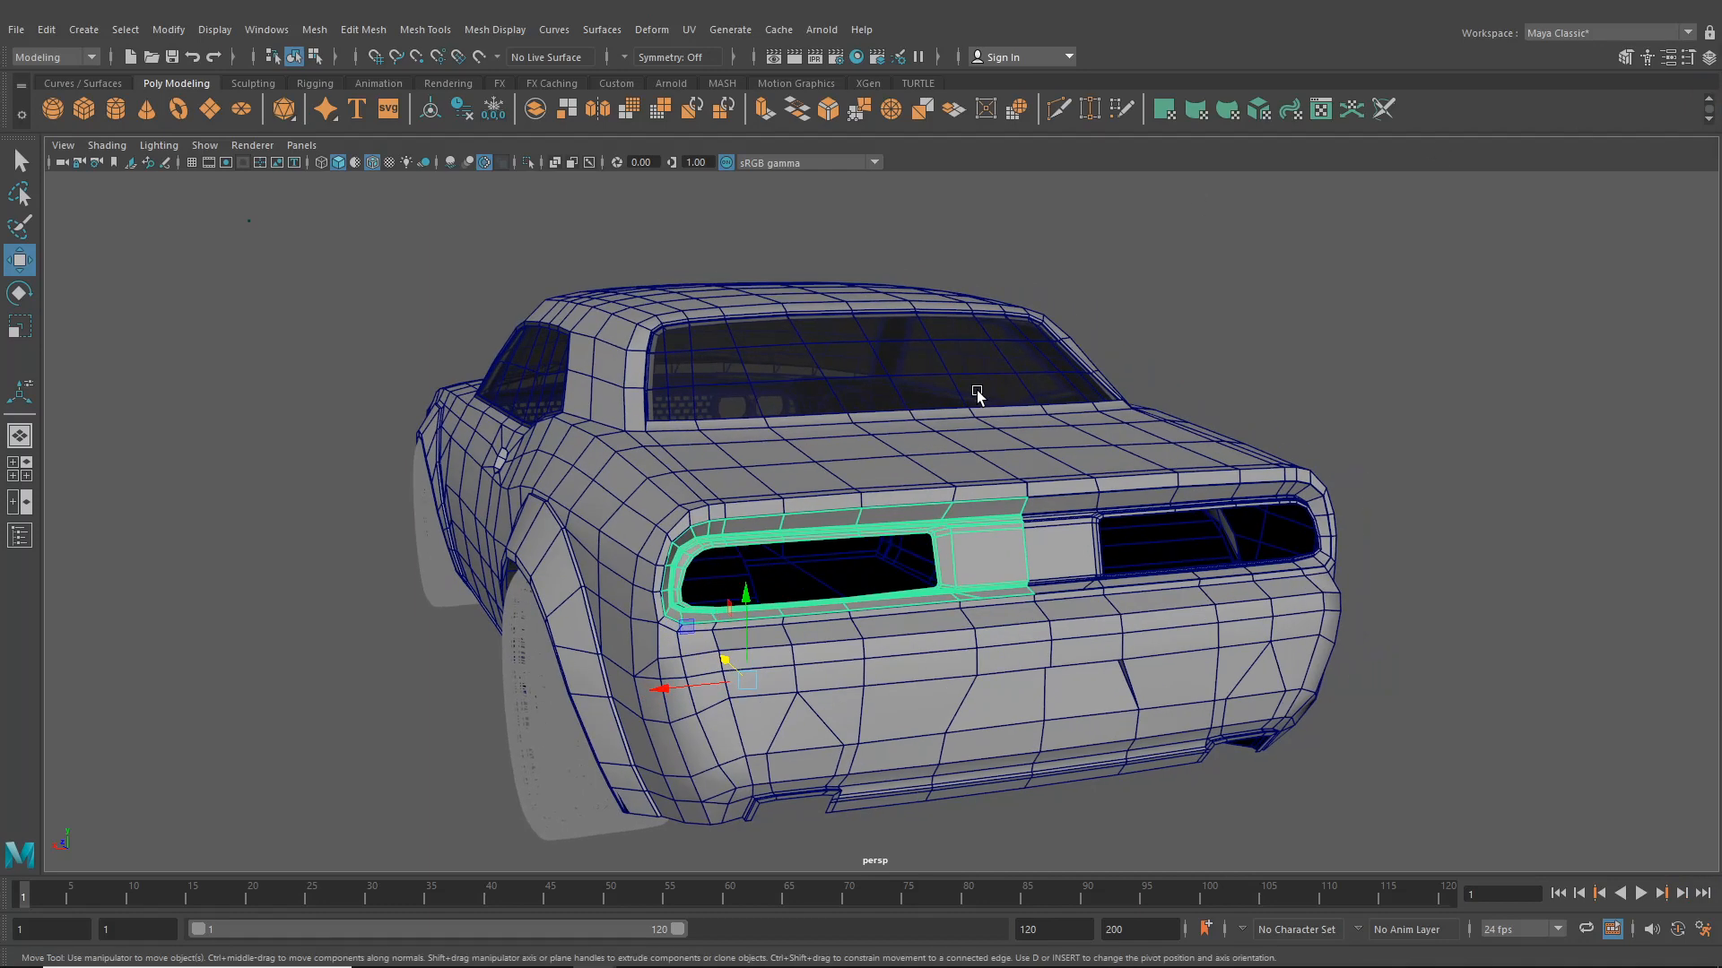
left_click(20, 469)
scroll(1128, 696, "up", 3)
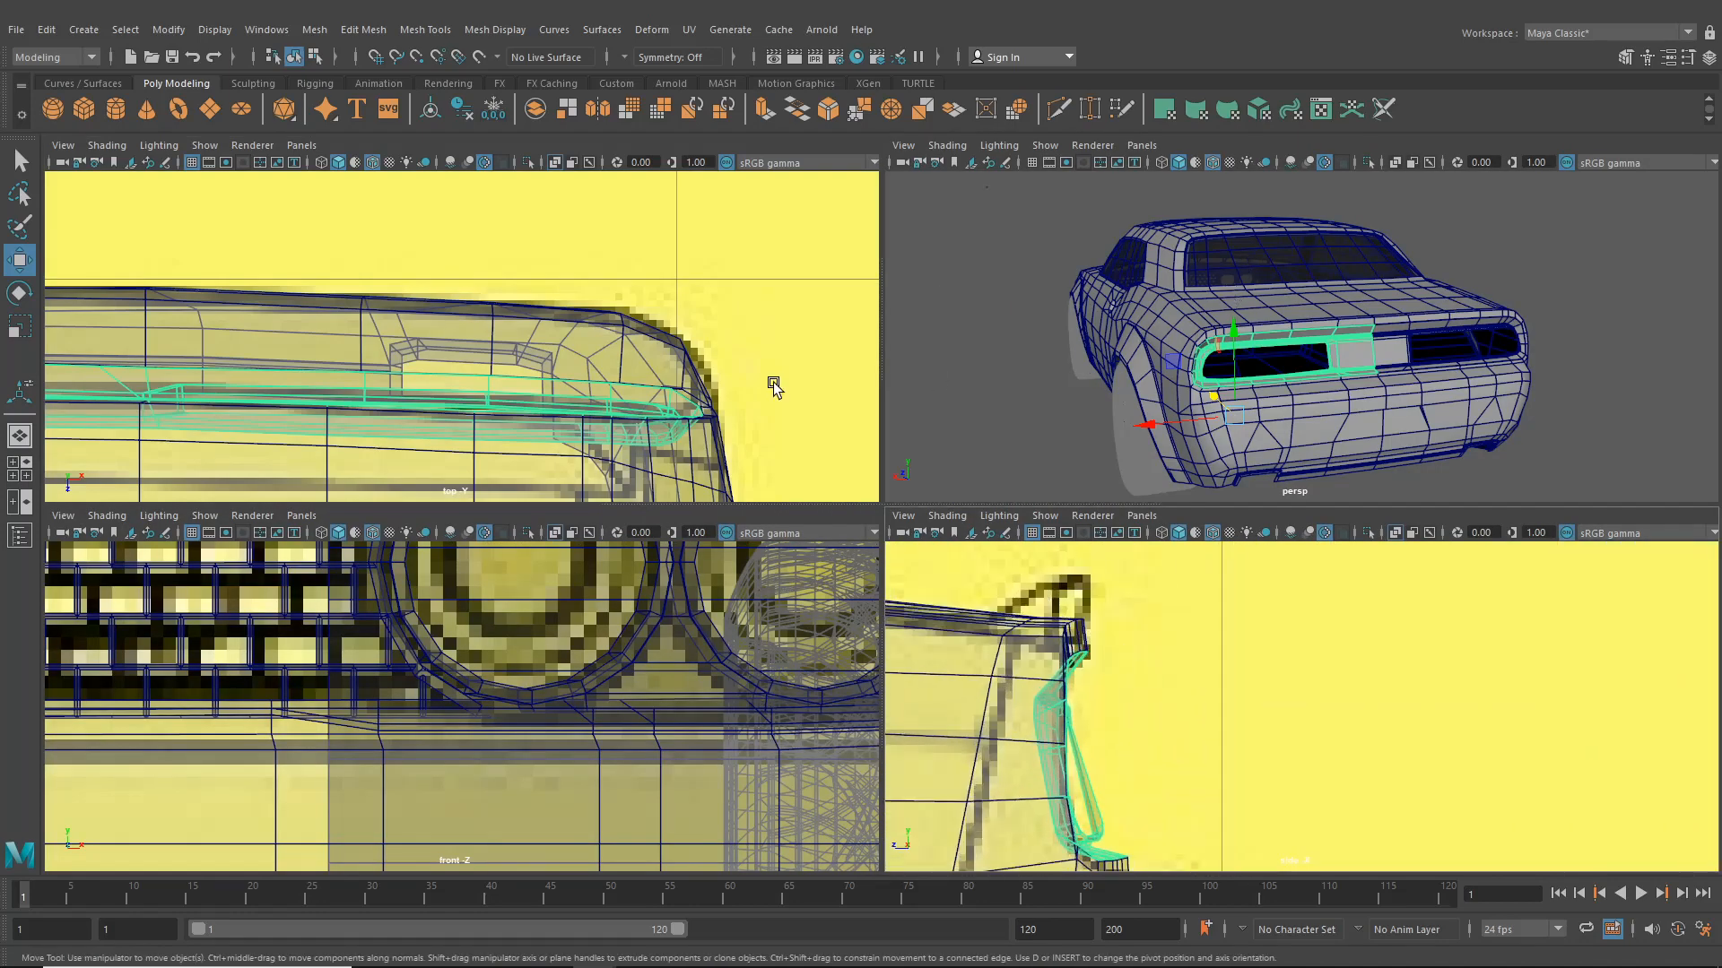
middle_click_drag(574, 348, 599, 376, "alt")
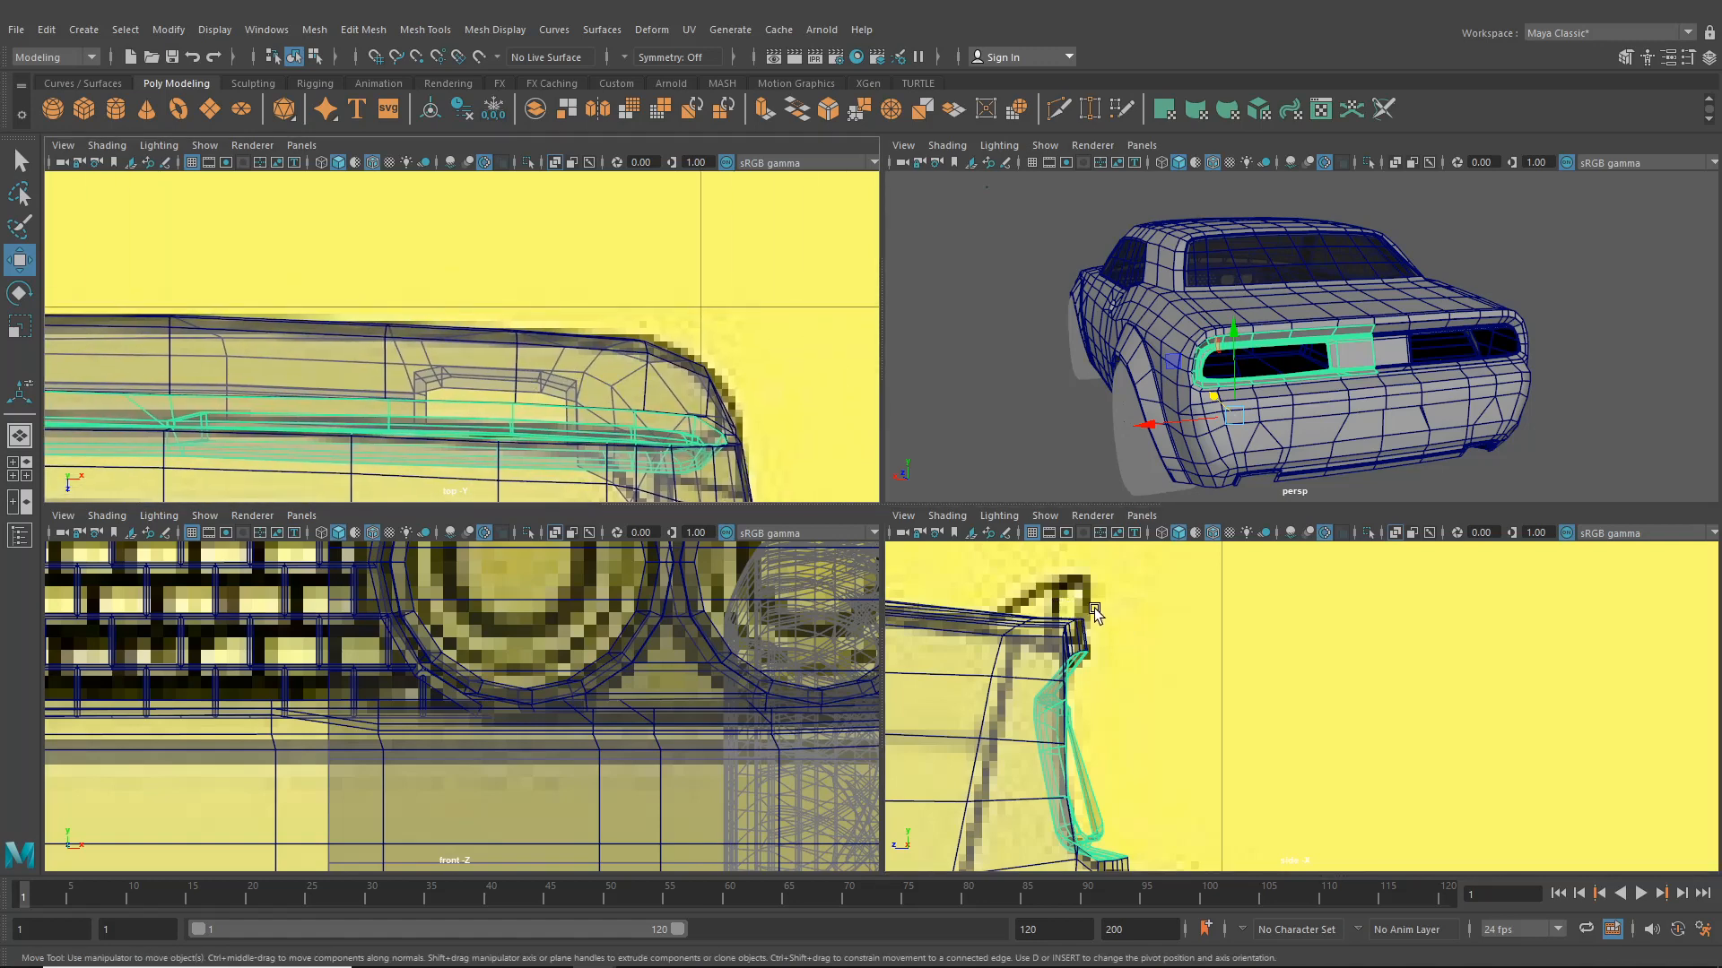
middle_click_drag(828, 586, 365, 633, "alt")
middle_click_drag(1051, 649, 1115, 679, "alt")
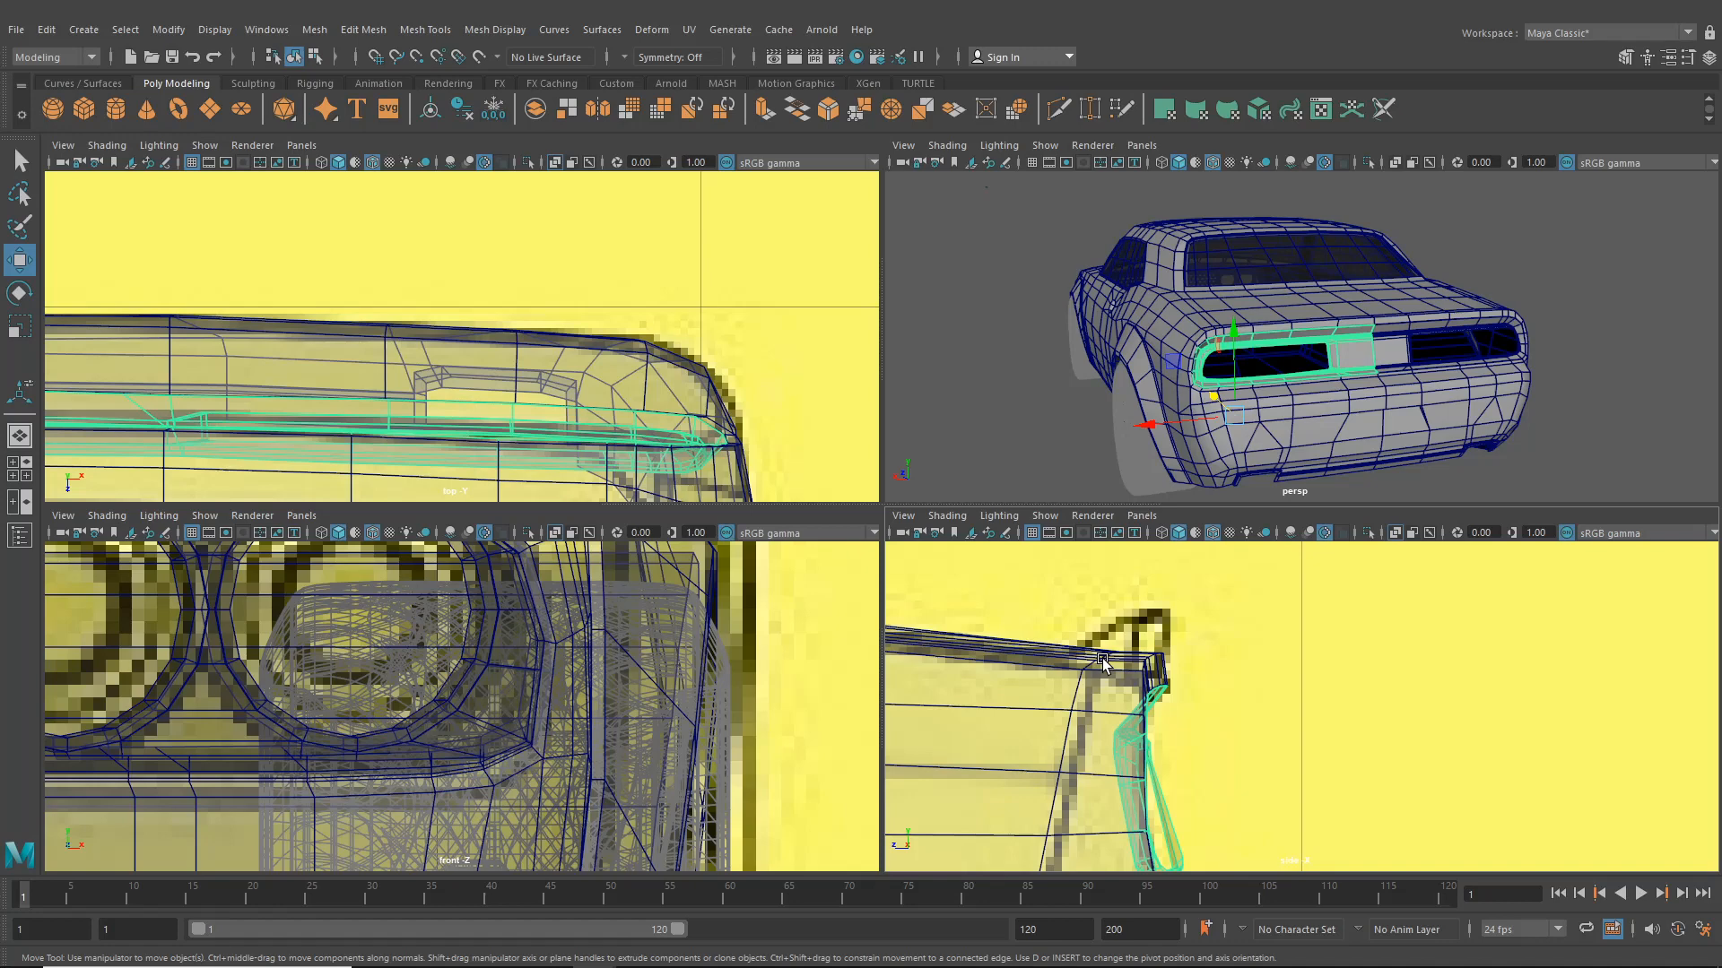
- Nudge a vertex at the surround's upper corner in the side view and create a polygon cylinder above the car
mouse_move(1103, 660)
middle_mouse_down("alt")
mouse_move(1107, 565)
mouse_move(1107, 680)
middle_mouse_up("alt")
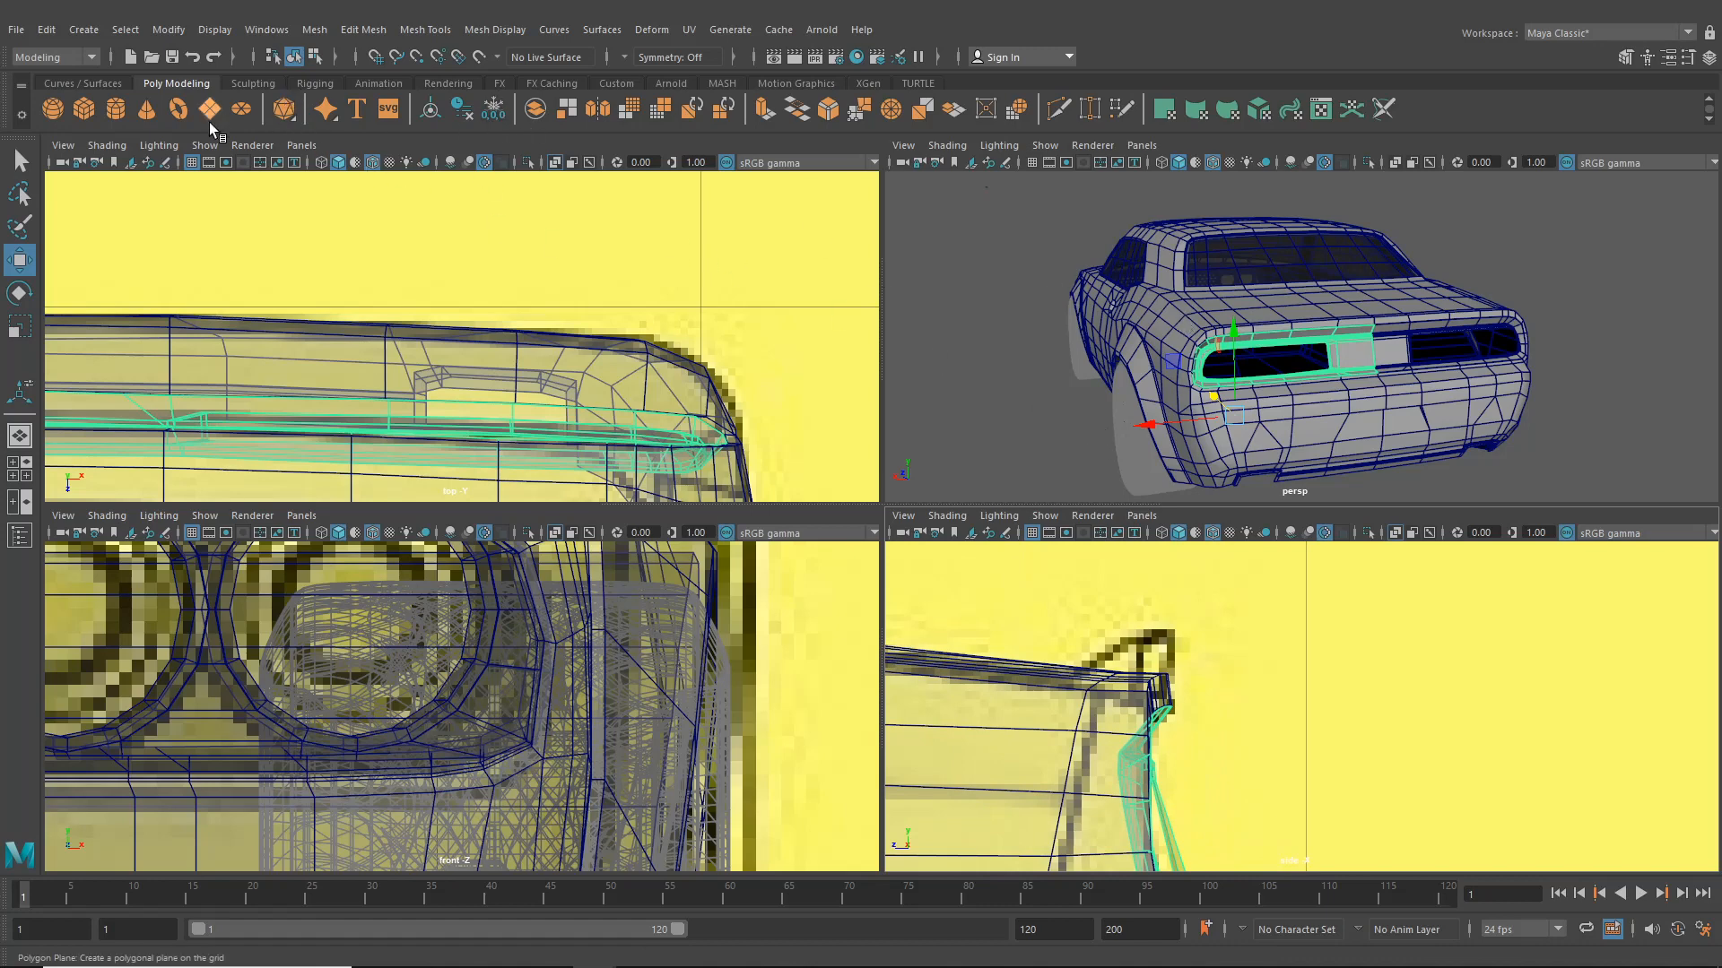
left_click(1198, 341)
left_click_drag(1198, 340, 1215, 233, "alt")
middle_click_drag(1215, 233, 1139, 280, "alt")
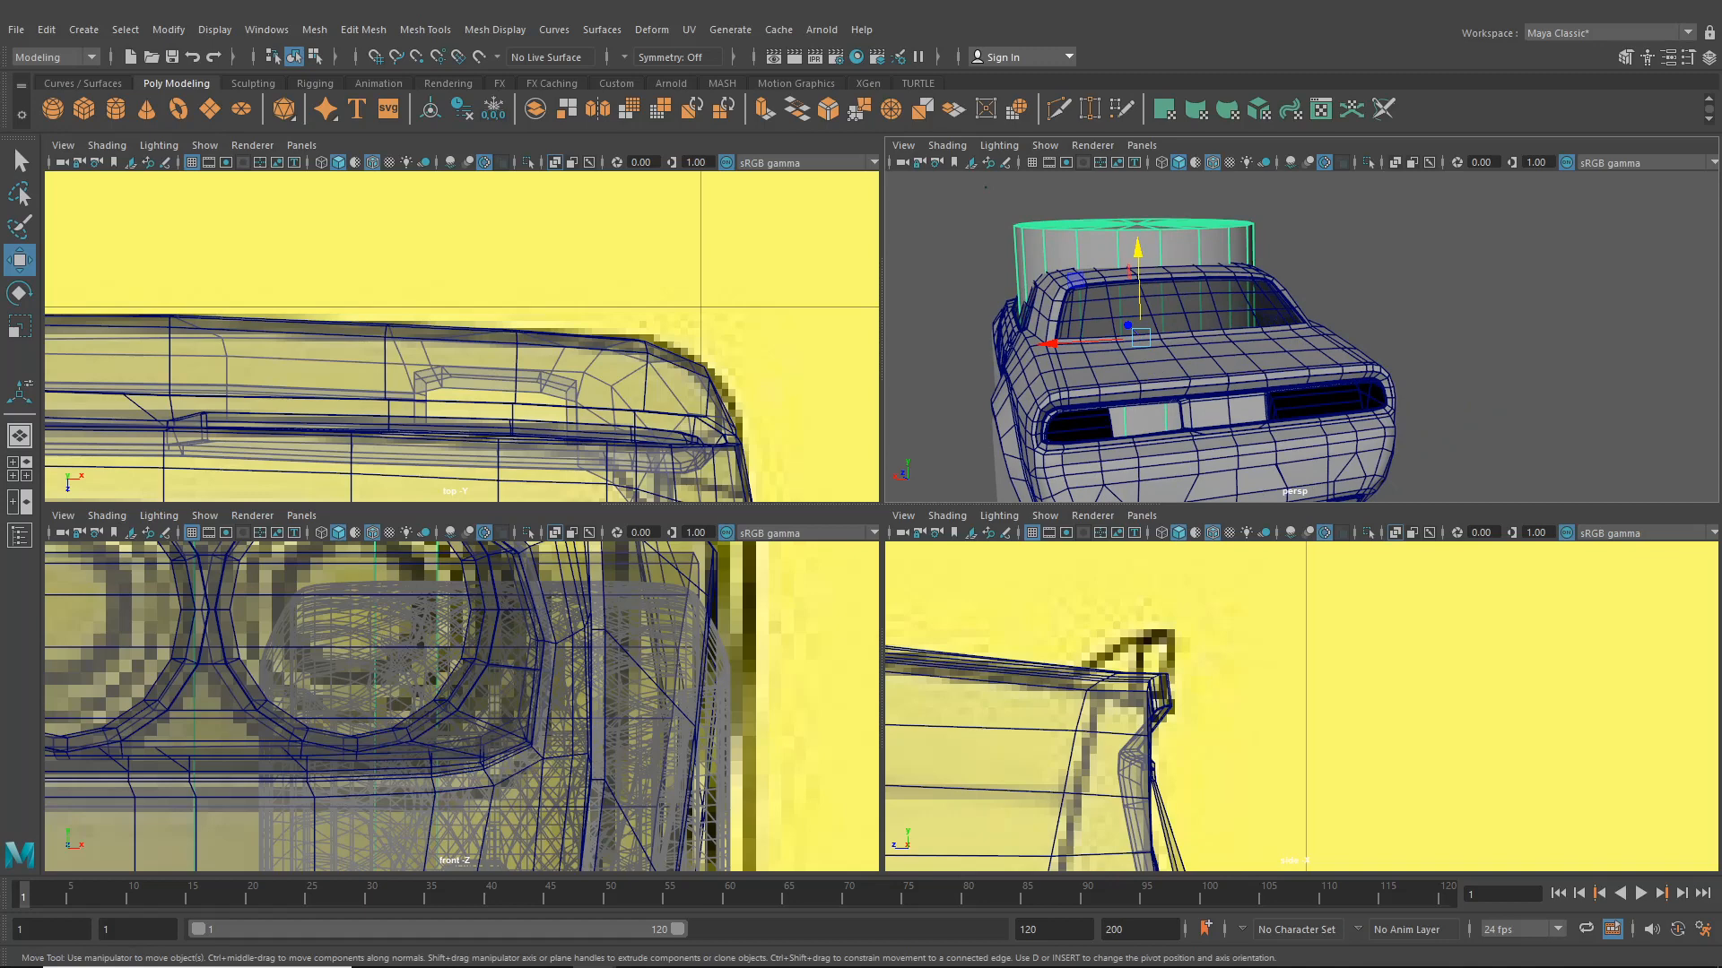
- Rotate the new cylinder 90 degrees about its X axis
left_click(1708, 56)
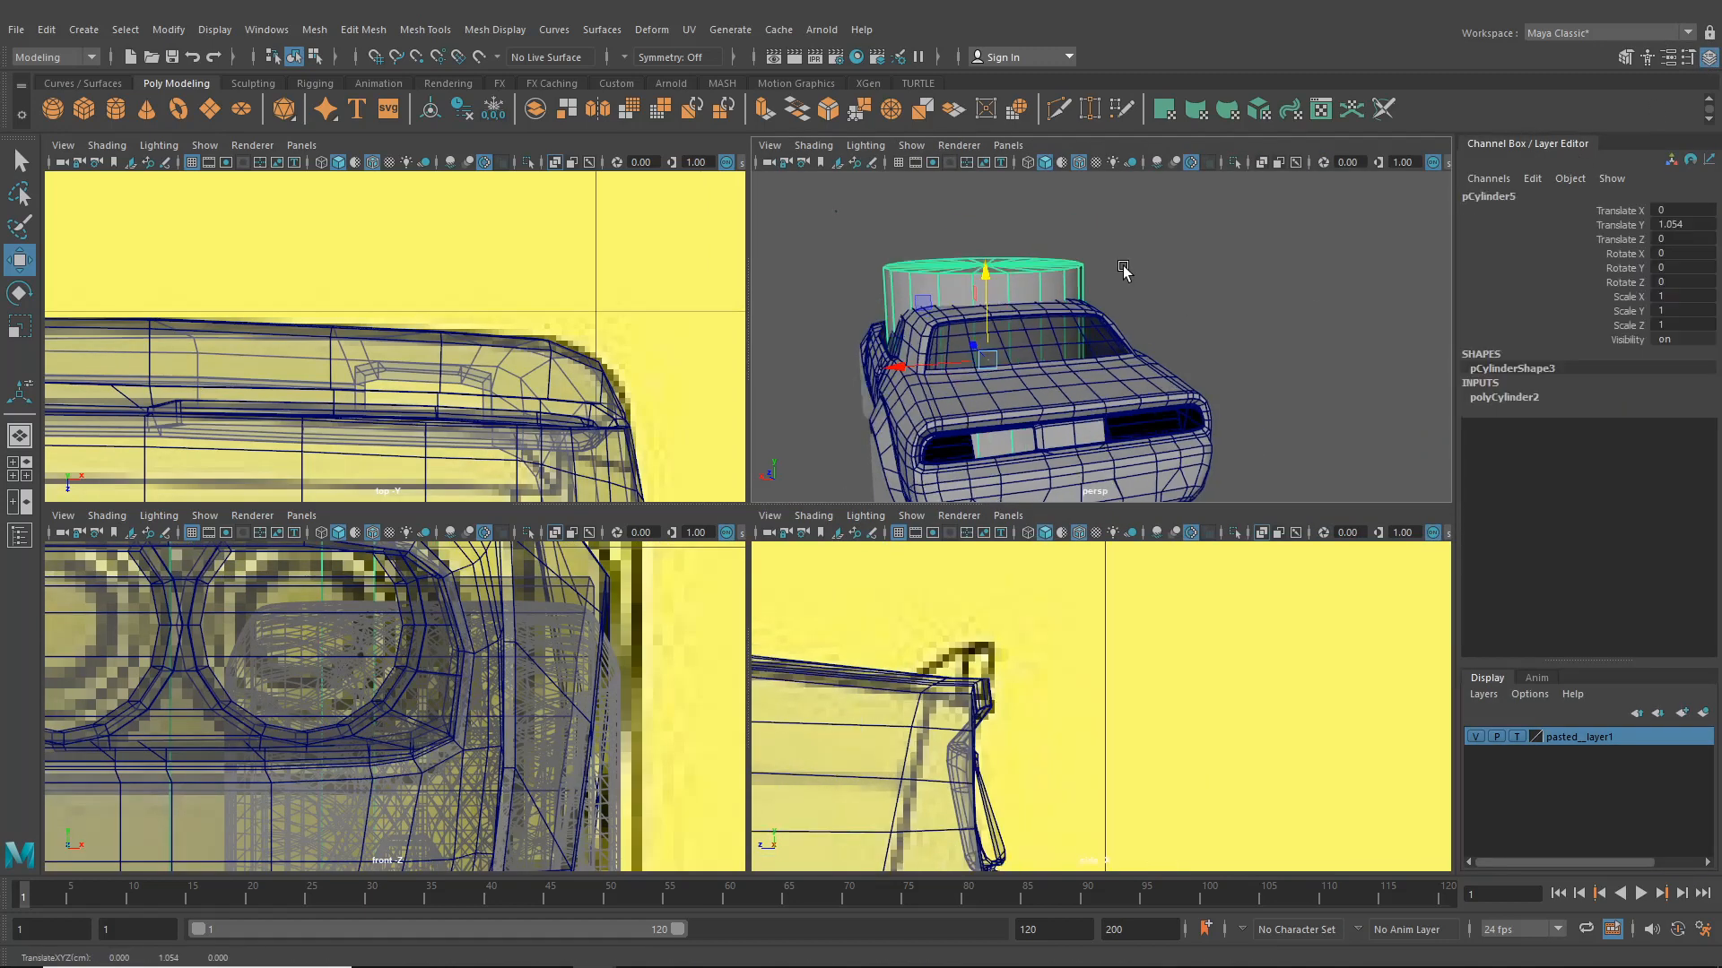
key("e")
left_click_drag(999, 311, 997, 348)
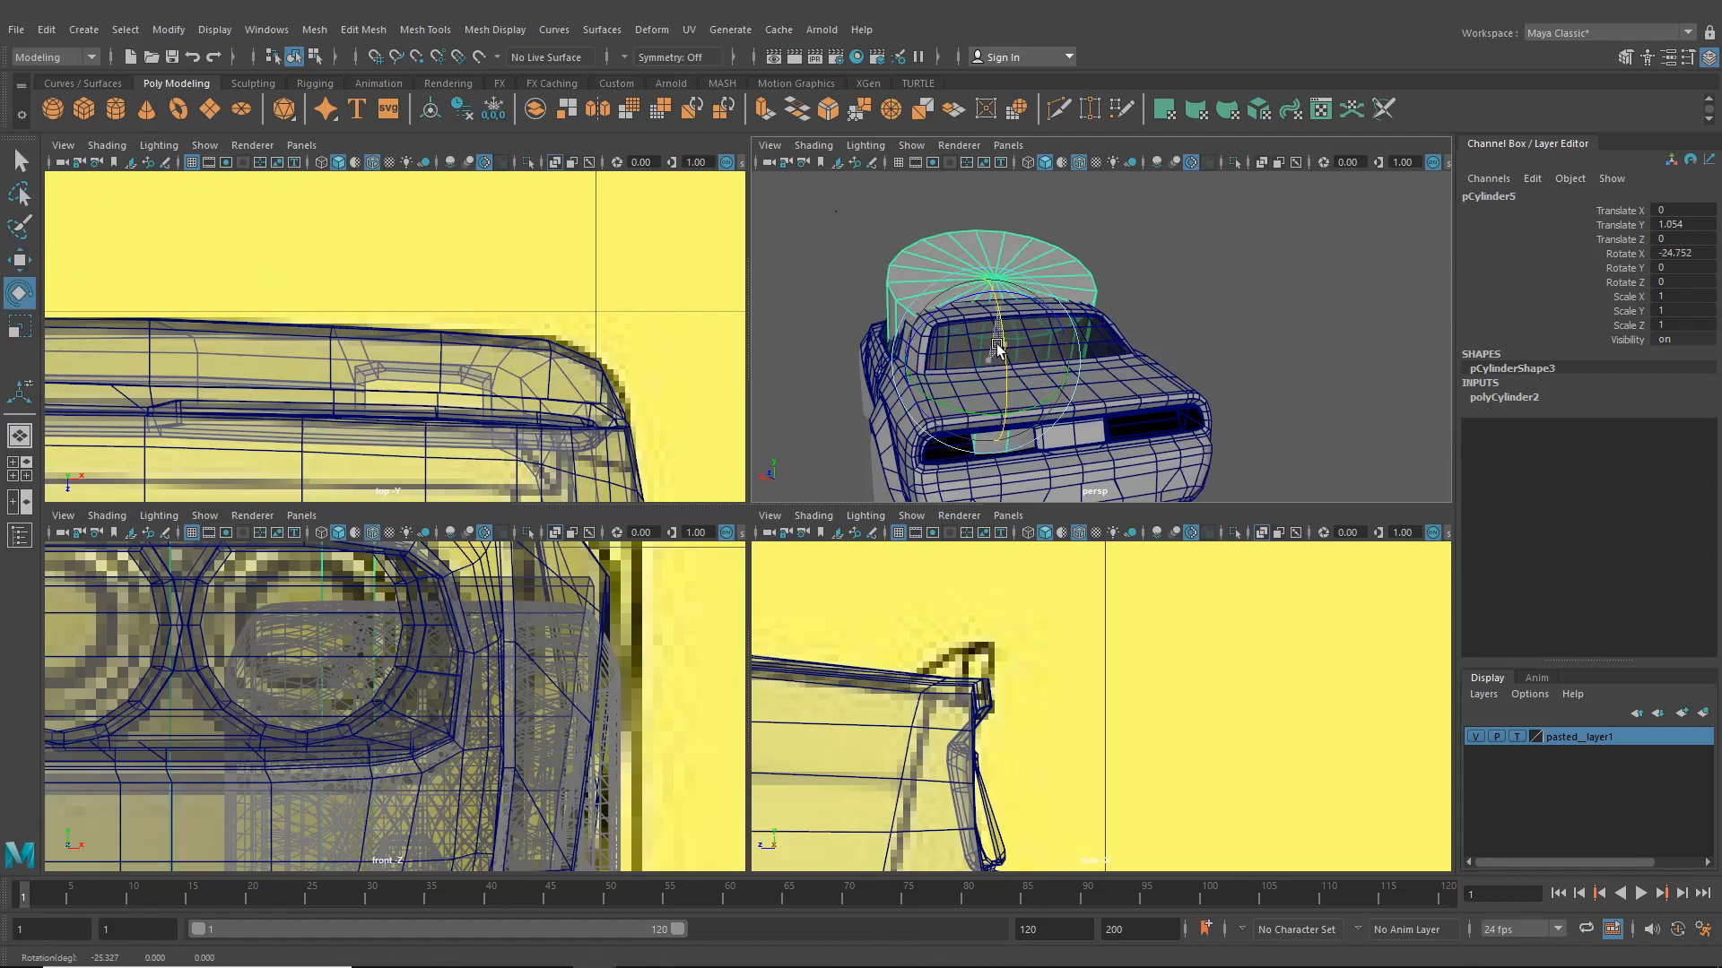
double_click(1669, 253)
type("90")
key("Return")
- Move the cylinder toward the car's rear and set its axis subdivisions to 8
left_click(19, 259)
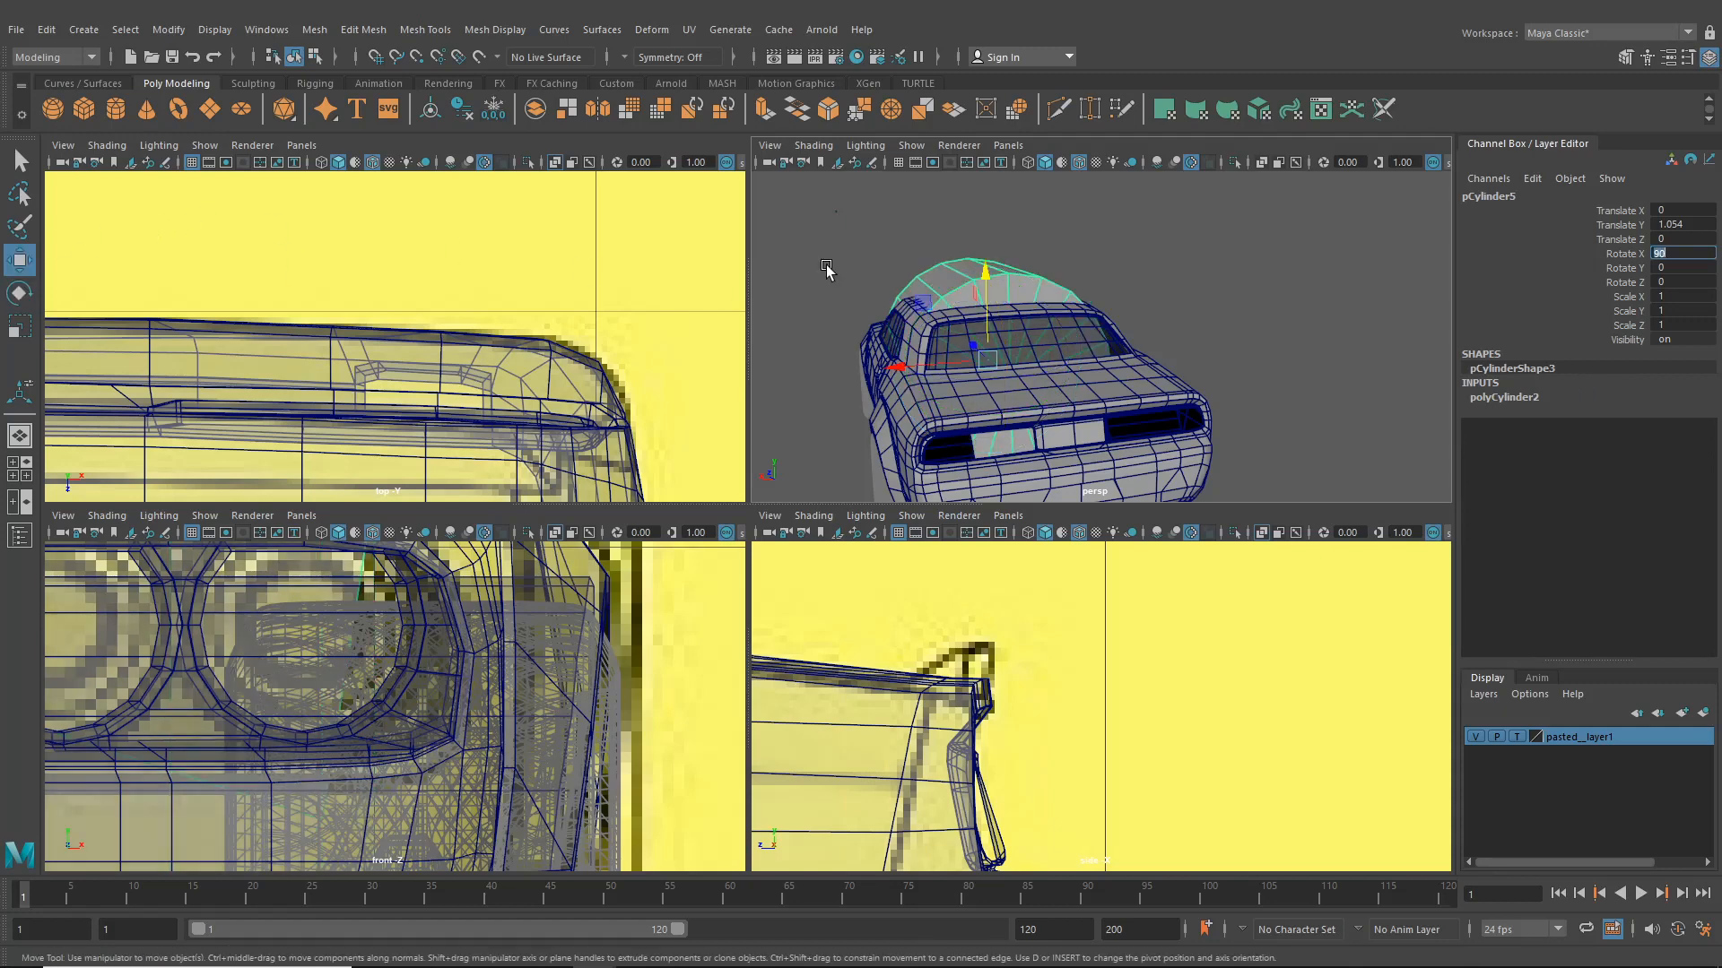
scroll(829, 268, "down", 3)
left_click_drag(852, 278, 1007, 363, "alt")
left_click(1526, 397)
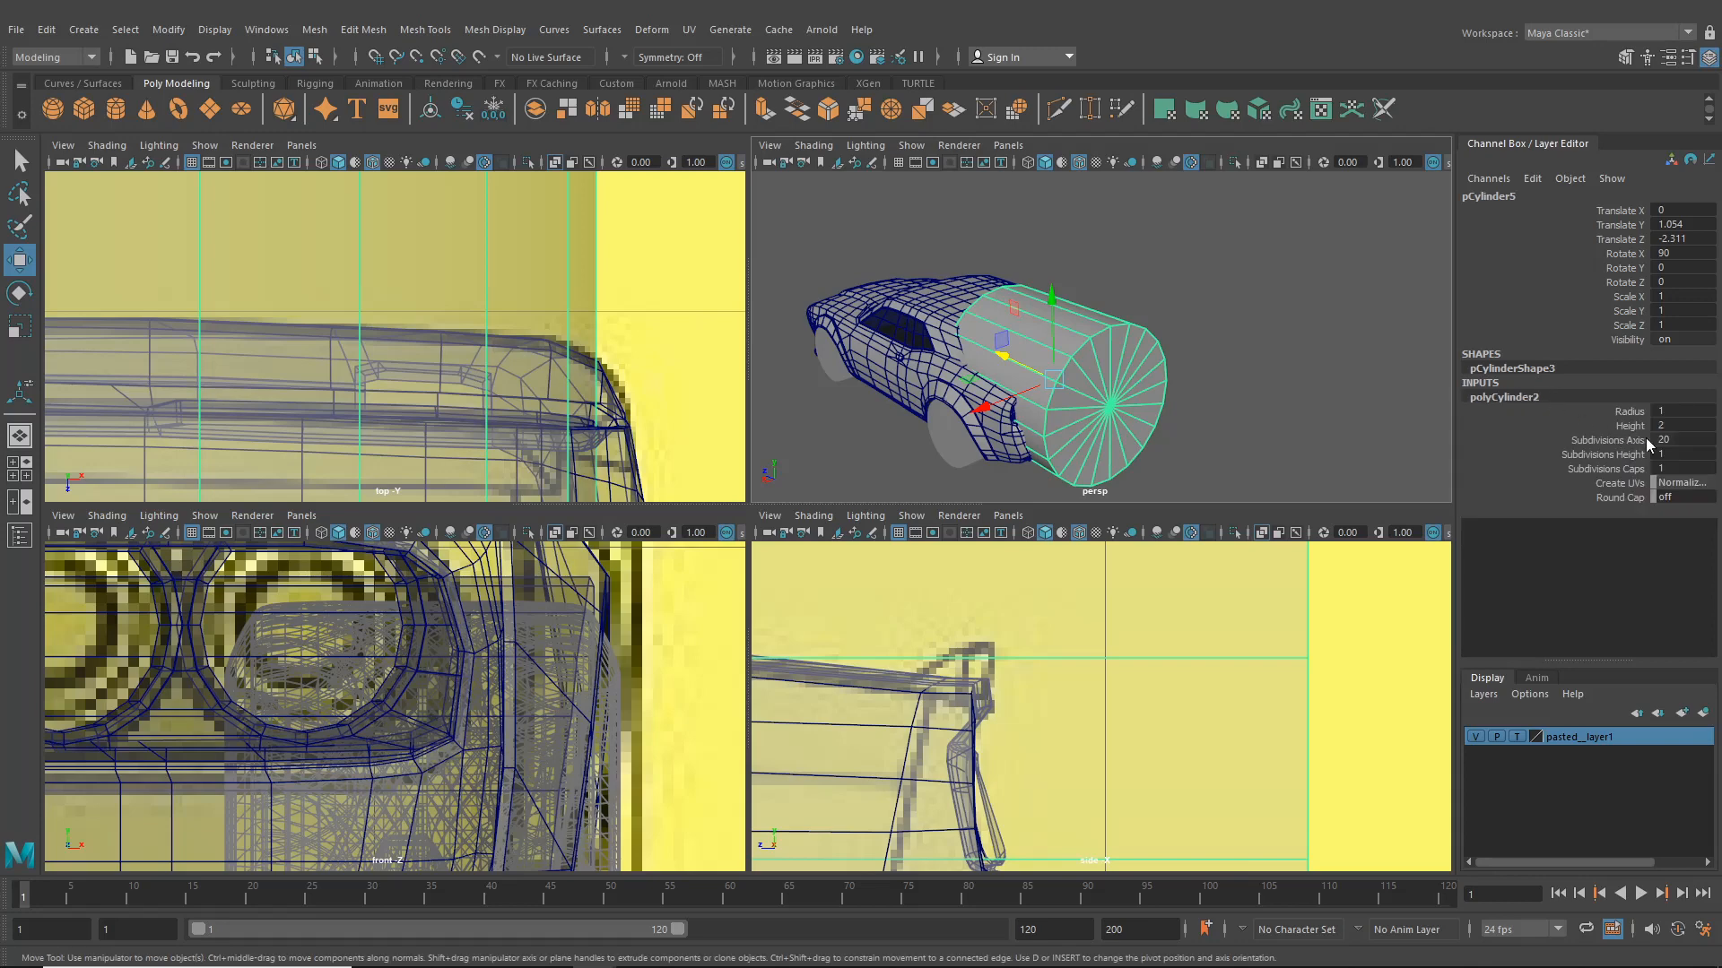
left_click(1675, 440)
key("Return")
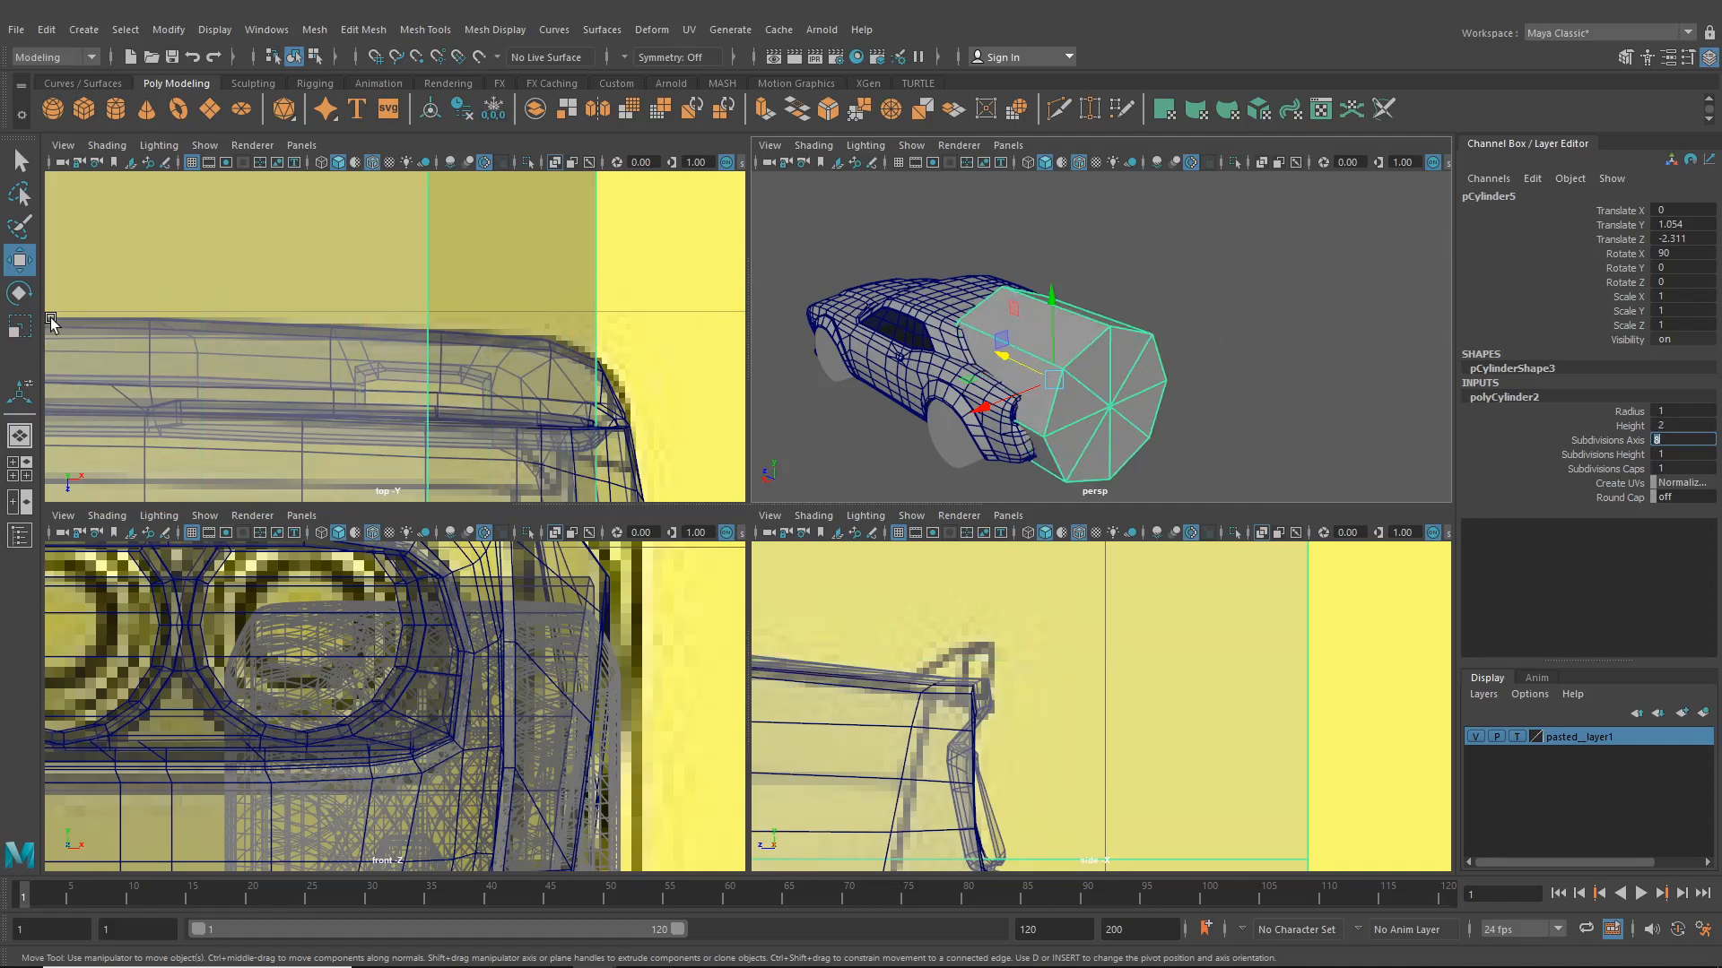
- Scale the cylinder uniformly to about 0.275 and move it further behind the rear panel
left_click(19, 326)
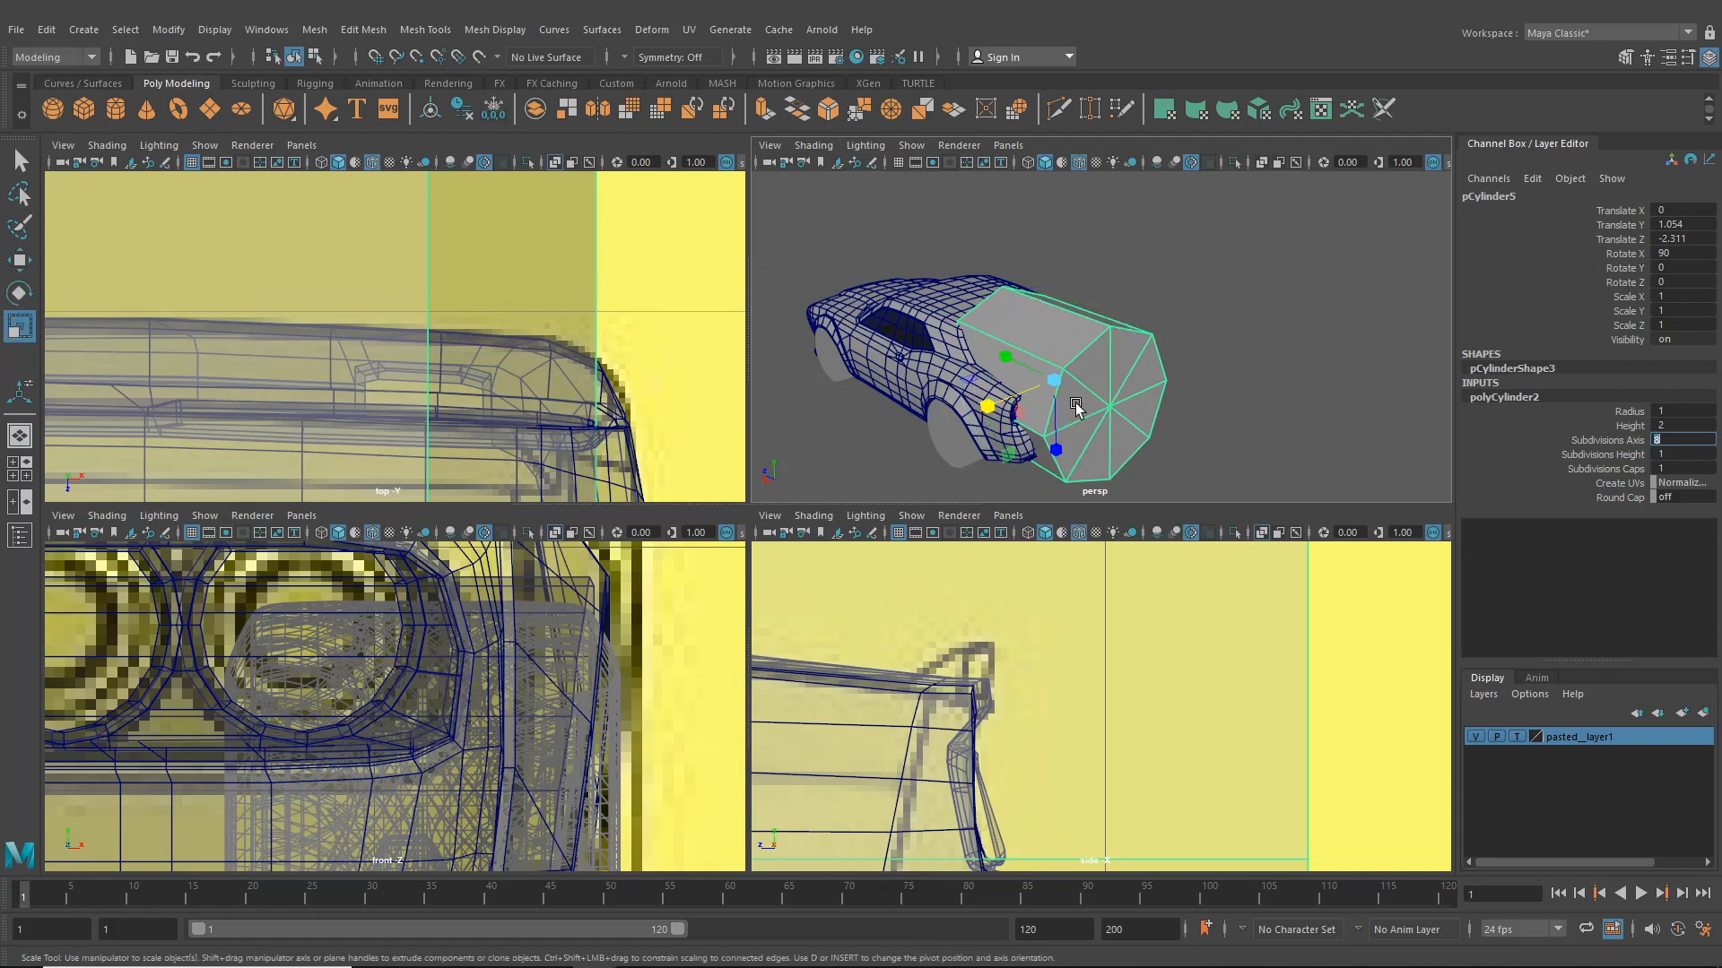
left_click_drag(1076, 406, 933, 375)
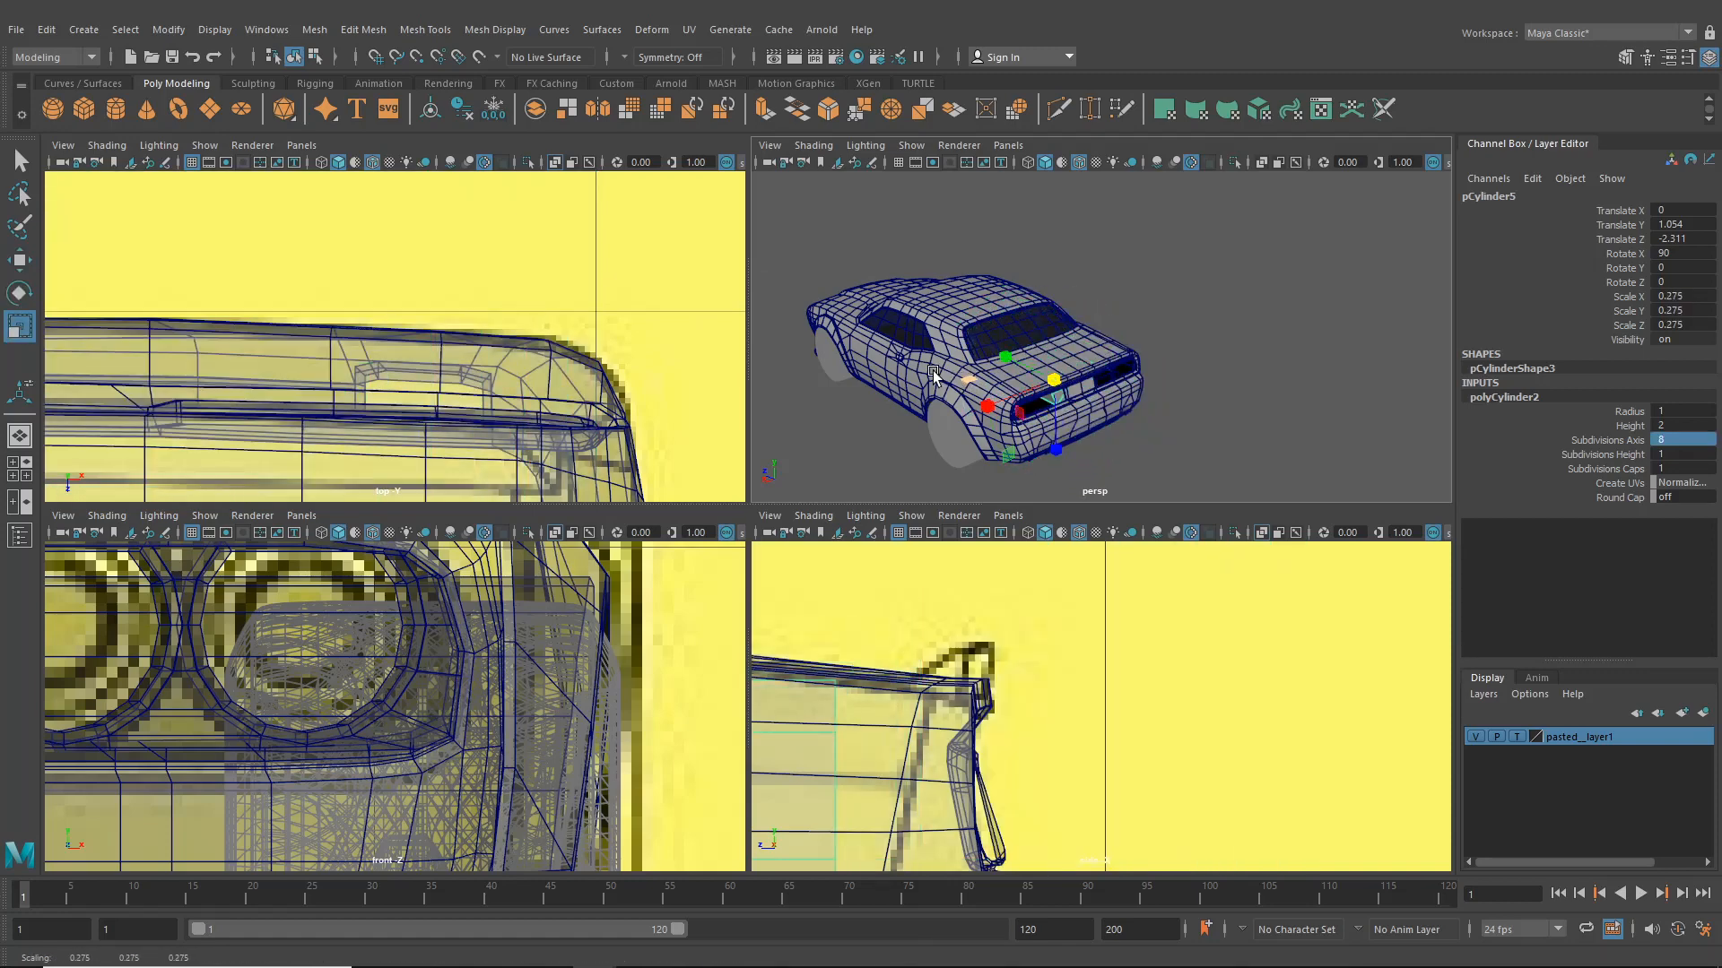
left_click(20, 260)
left_click_drag(998, 366, 1078, 408)
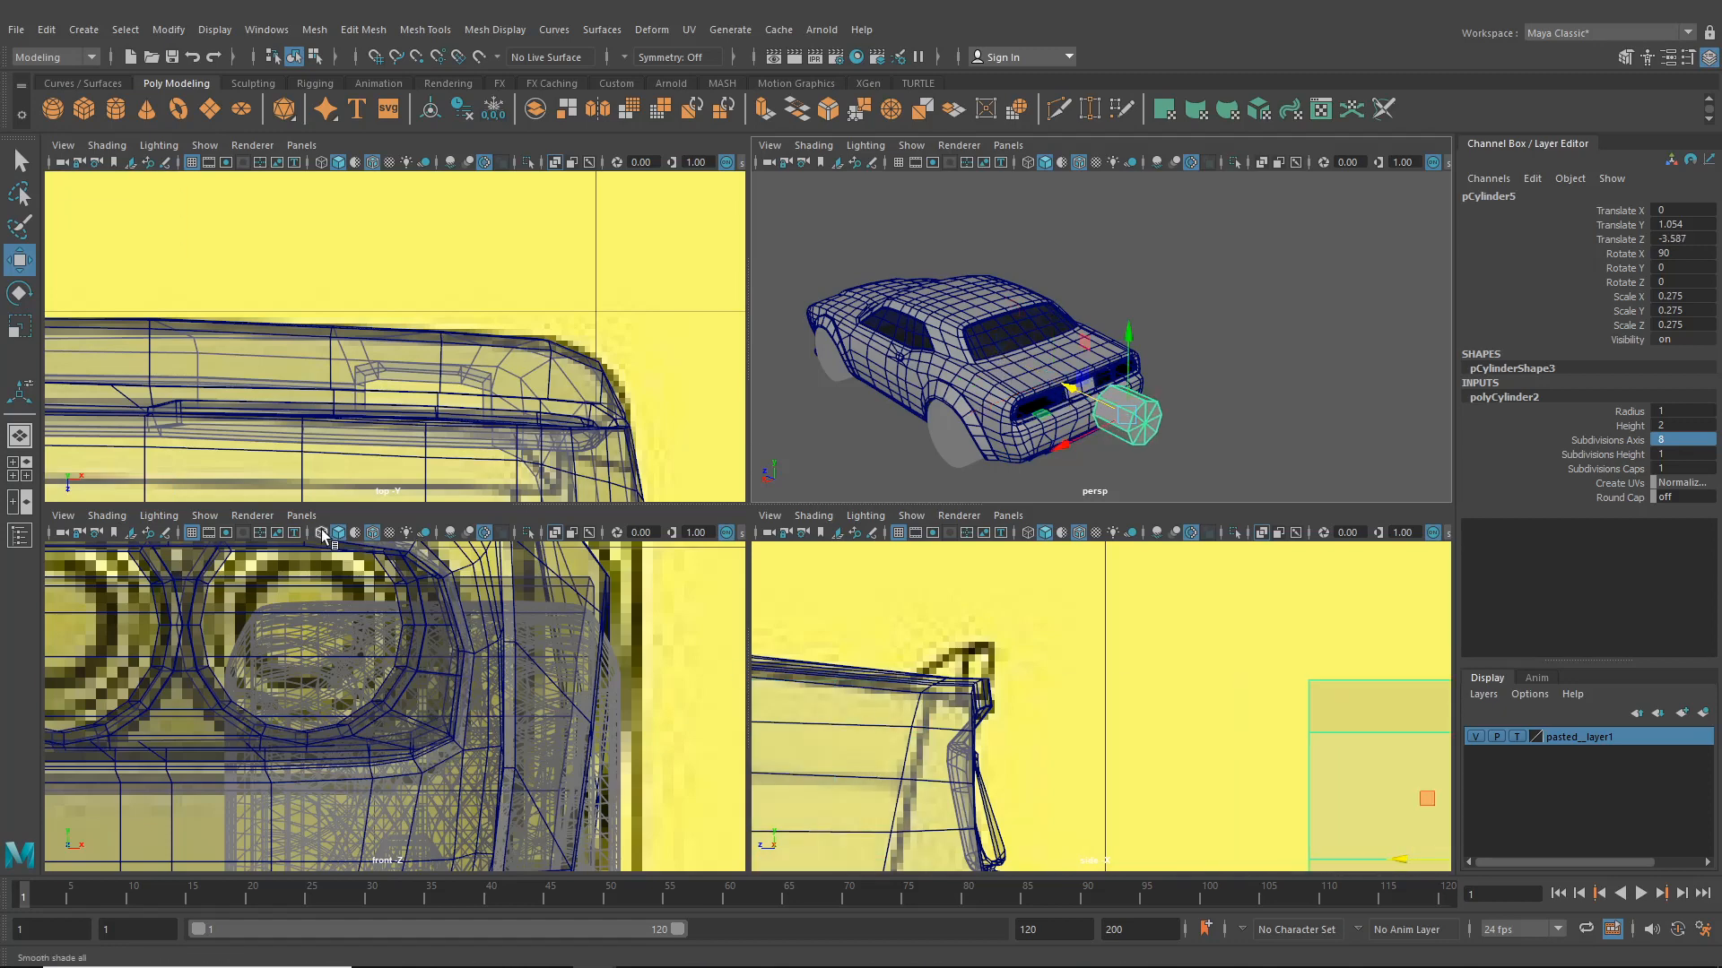
- Switch that viewport to the back orthographic view, raise the cylinder onto the rear panel and shrink it to about 0.014
left_click(301, 516)
mouse_move(368, 610)
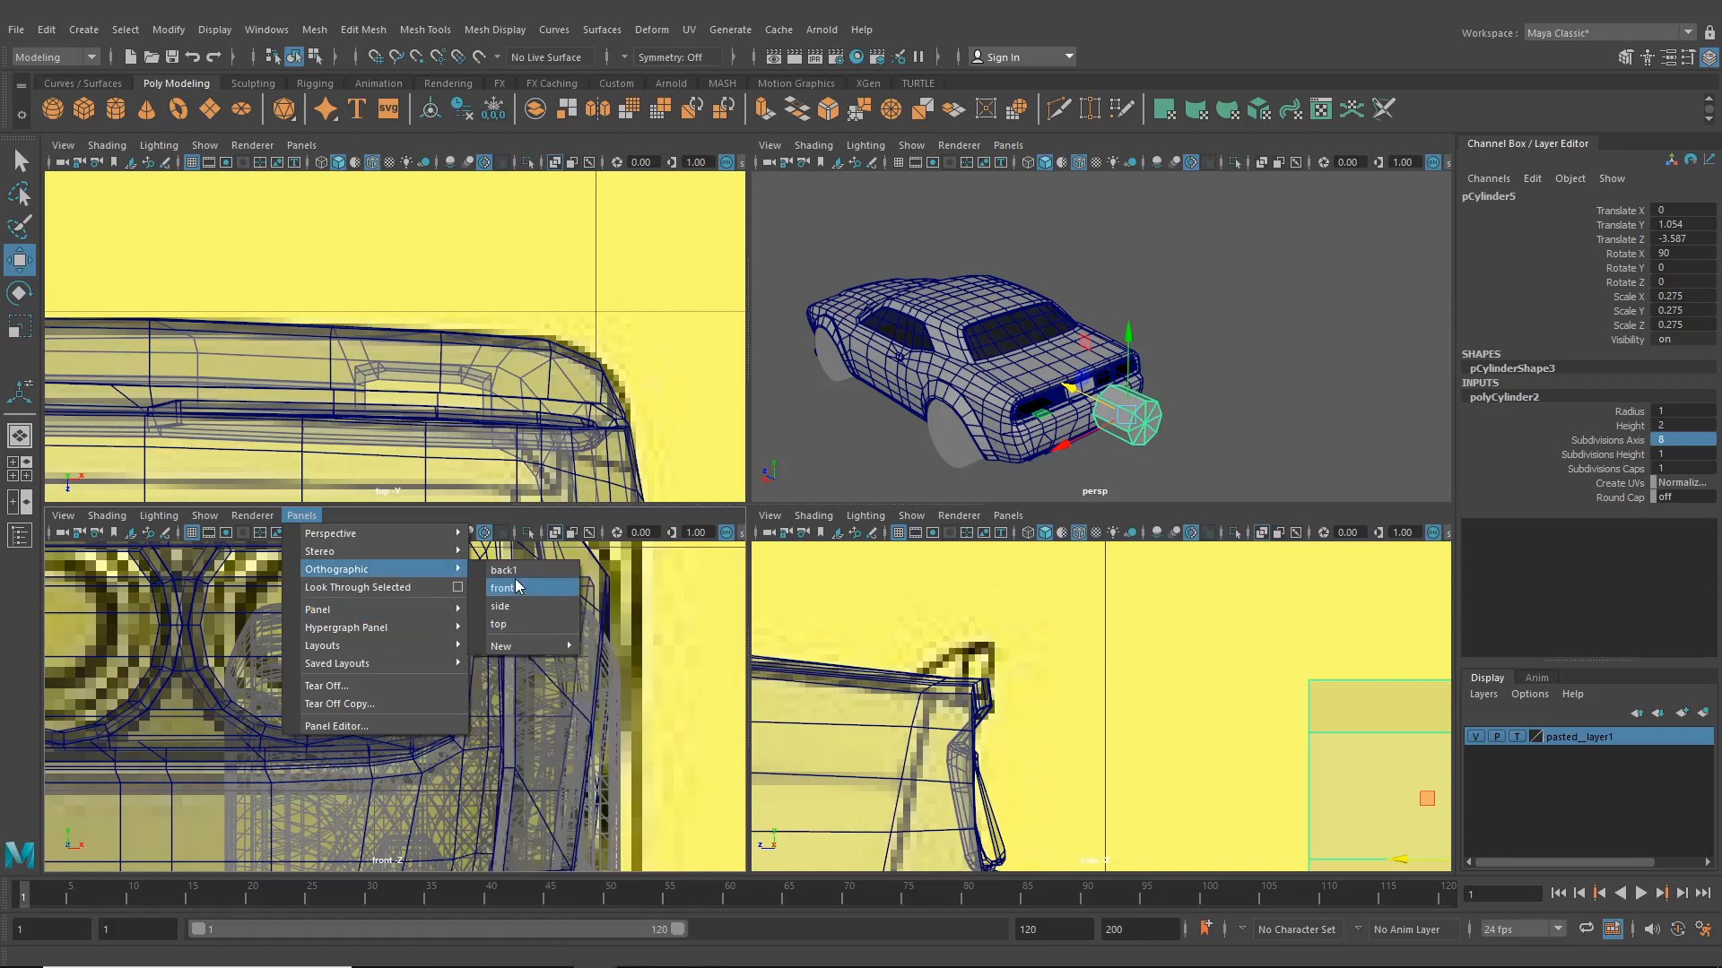
left_click(520, 583)
key("a")
scroll(538, 700, "up", 5)
middle_click_drag(478, 731, 421, 766, "alt")
scroll(487, 731, "up", 4)
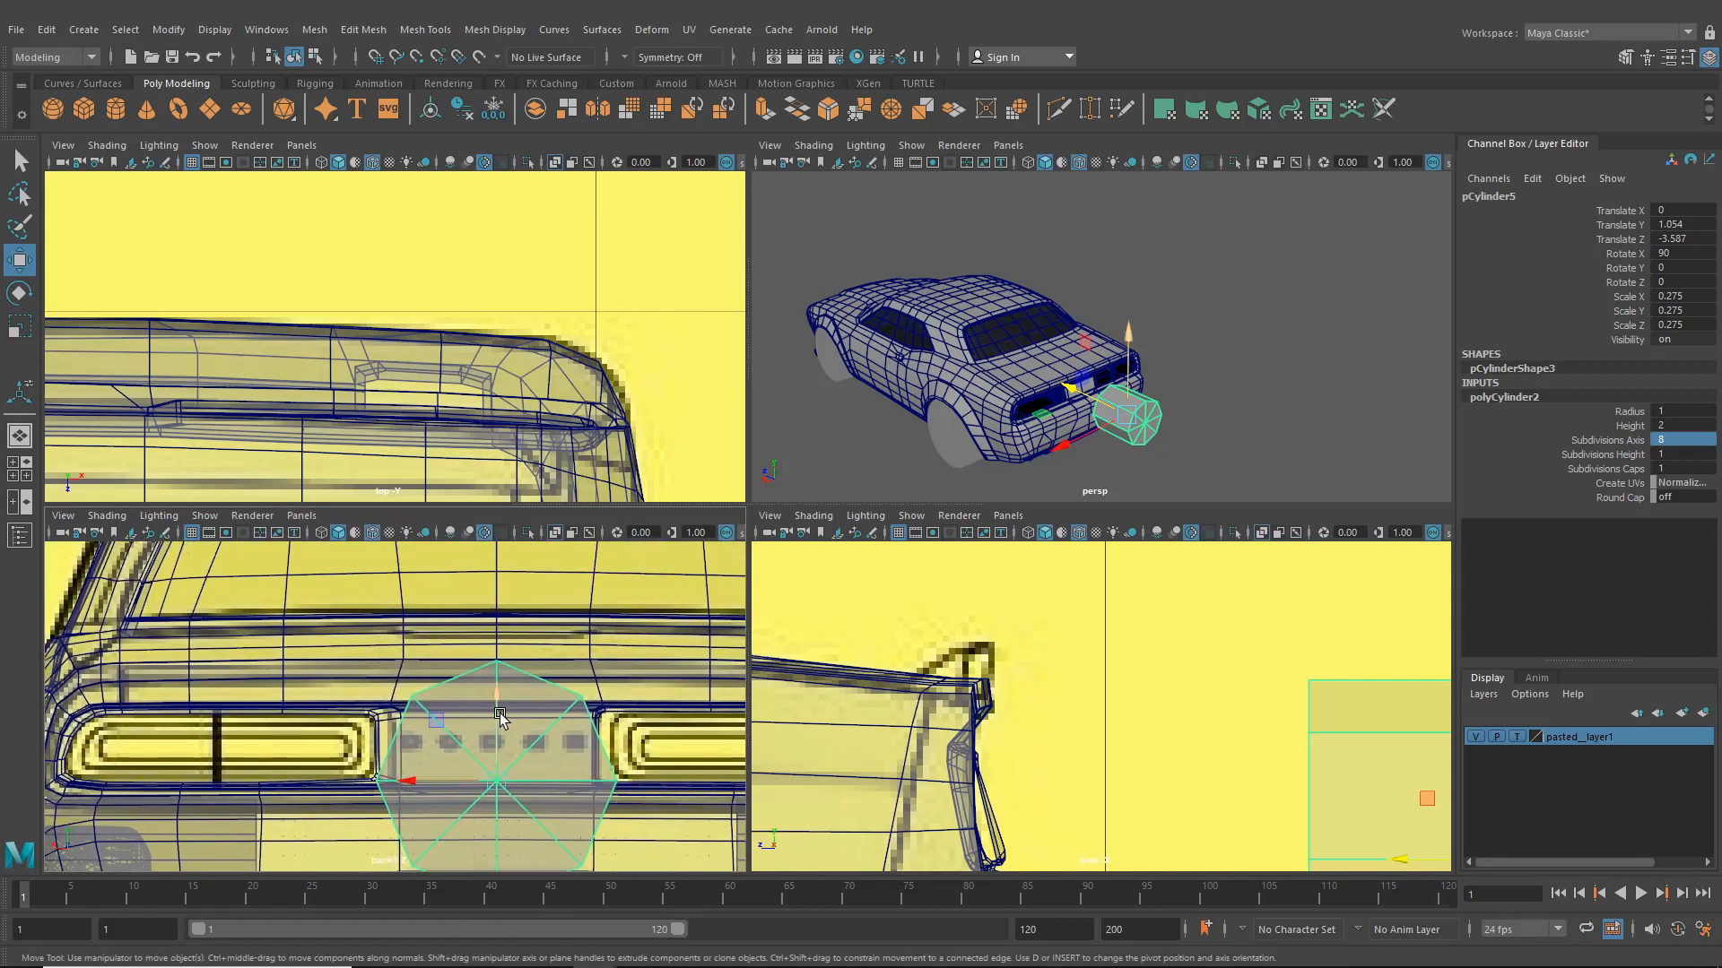
scroll(501, 705, "up", 3)
left_click_drag(526, 730, 529, 538)
left_click(20, 325)
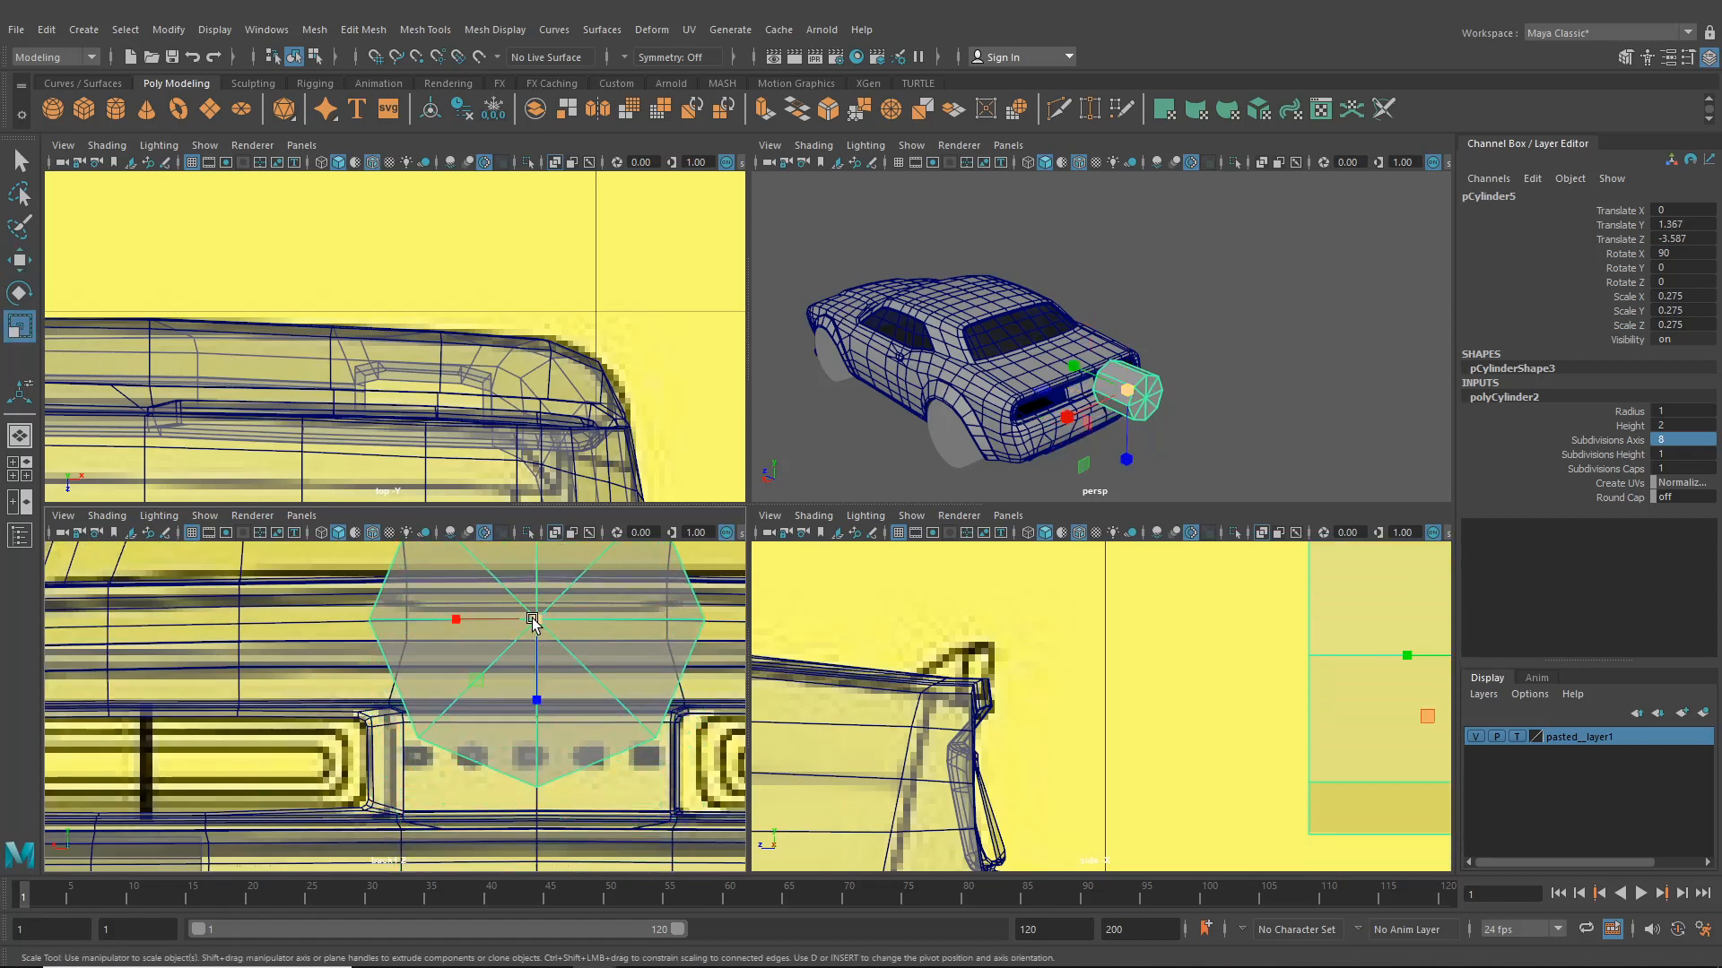
left_click_drag(537, 620, 284, 628)
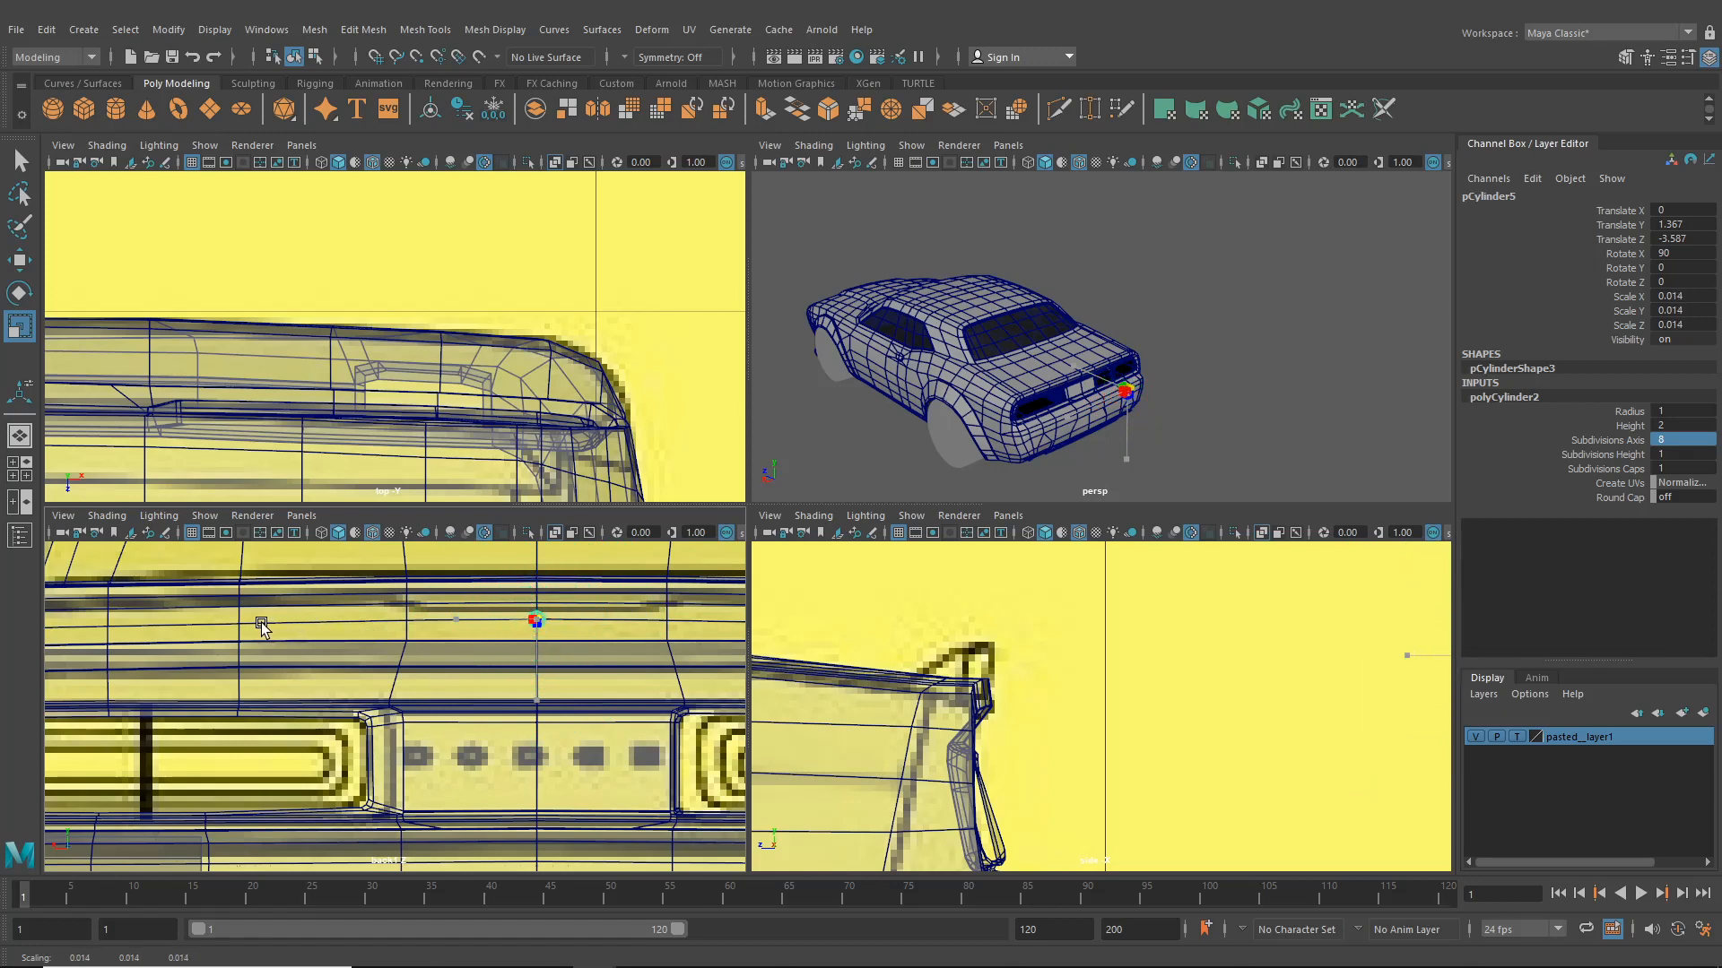
- Fine-tune the small cylinder's position against the rear panel in the back and side views
left_click_drag(261, 623, 261, 622)
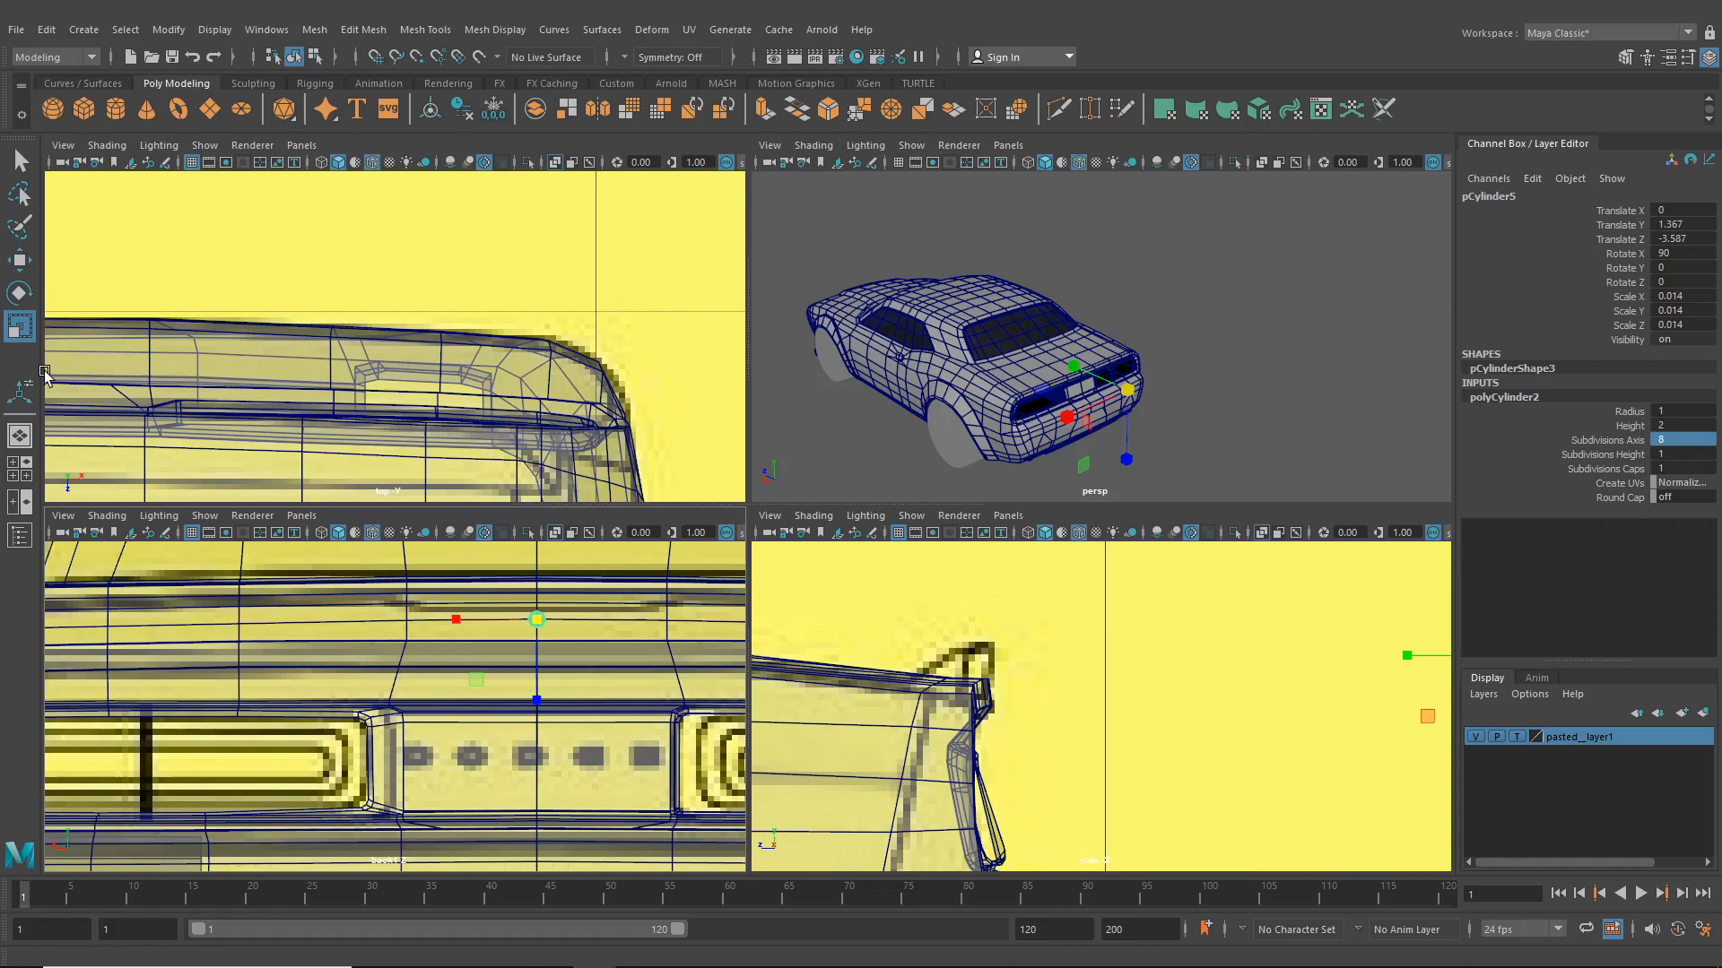
left_click(20, 260)
scroll(482, 653, "up", 2)
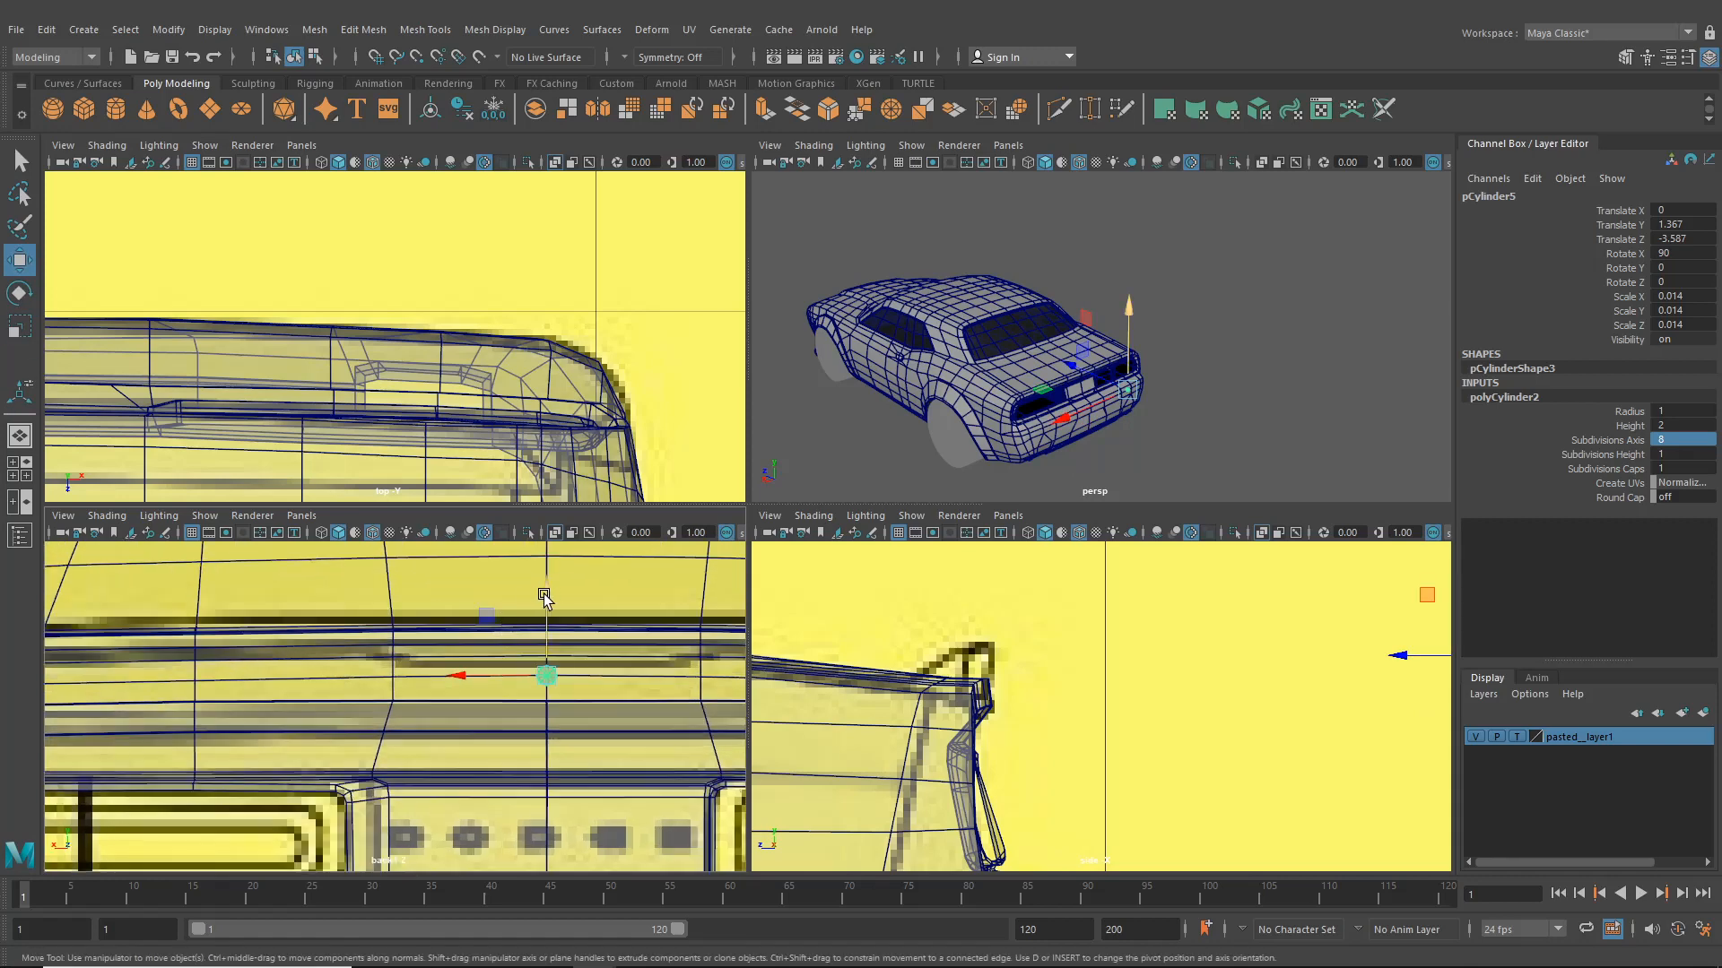
left_click_drag(544, 596, 549, 603)
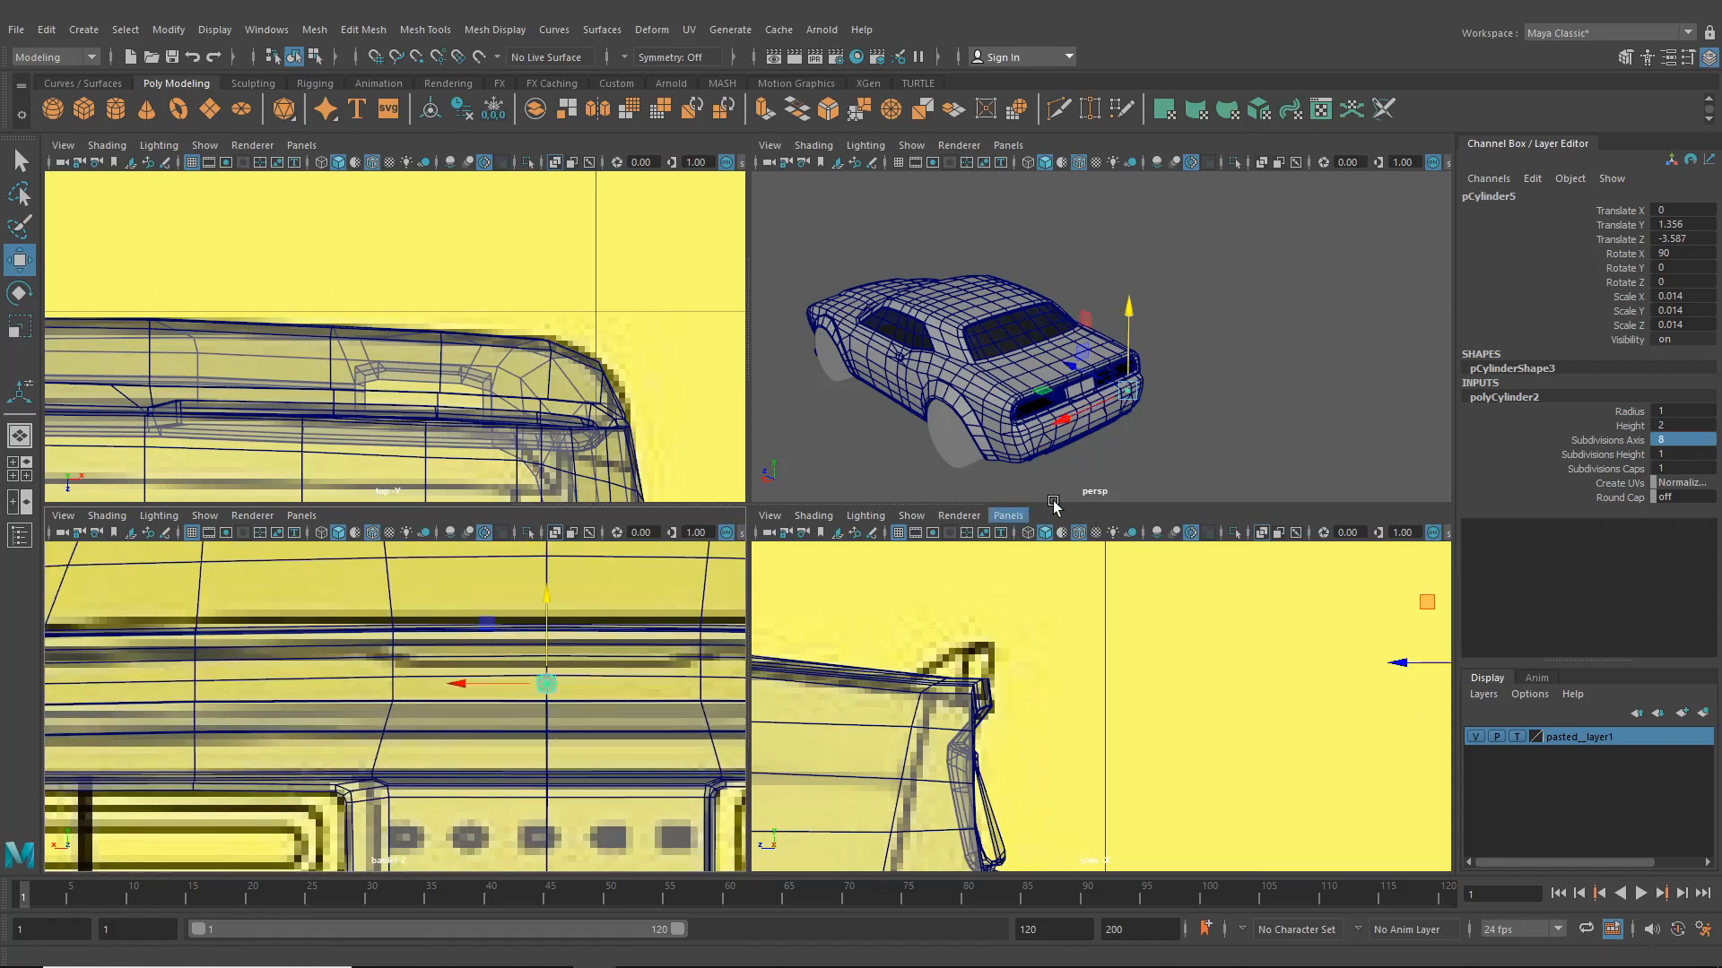
left_click_drag(1404, 678, 908, 681)
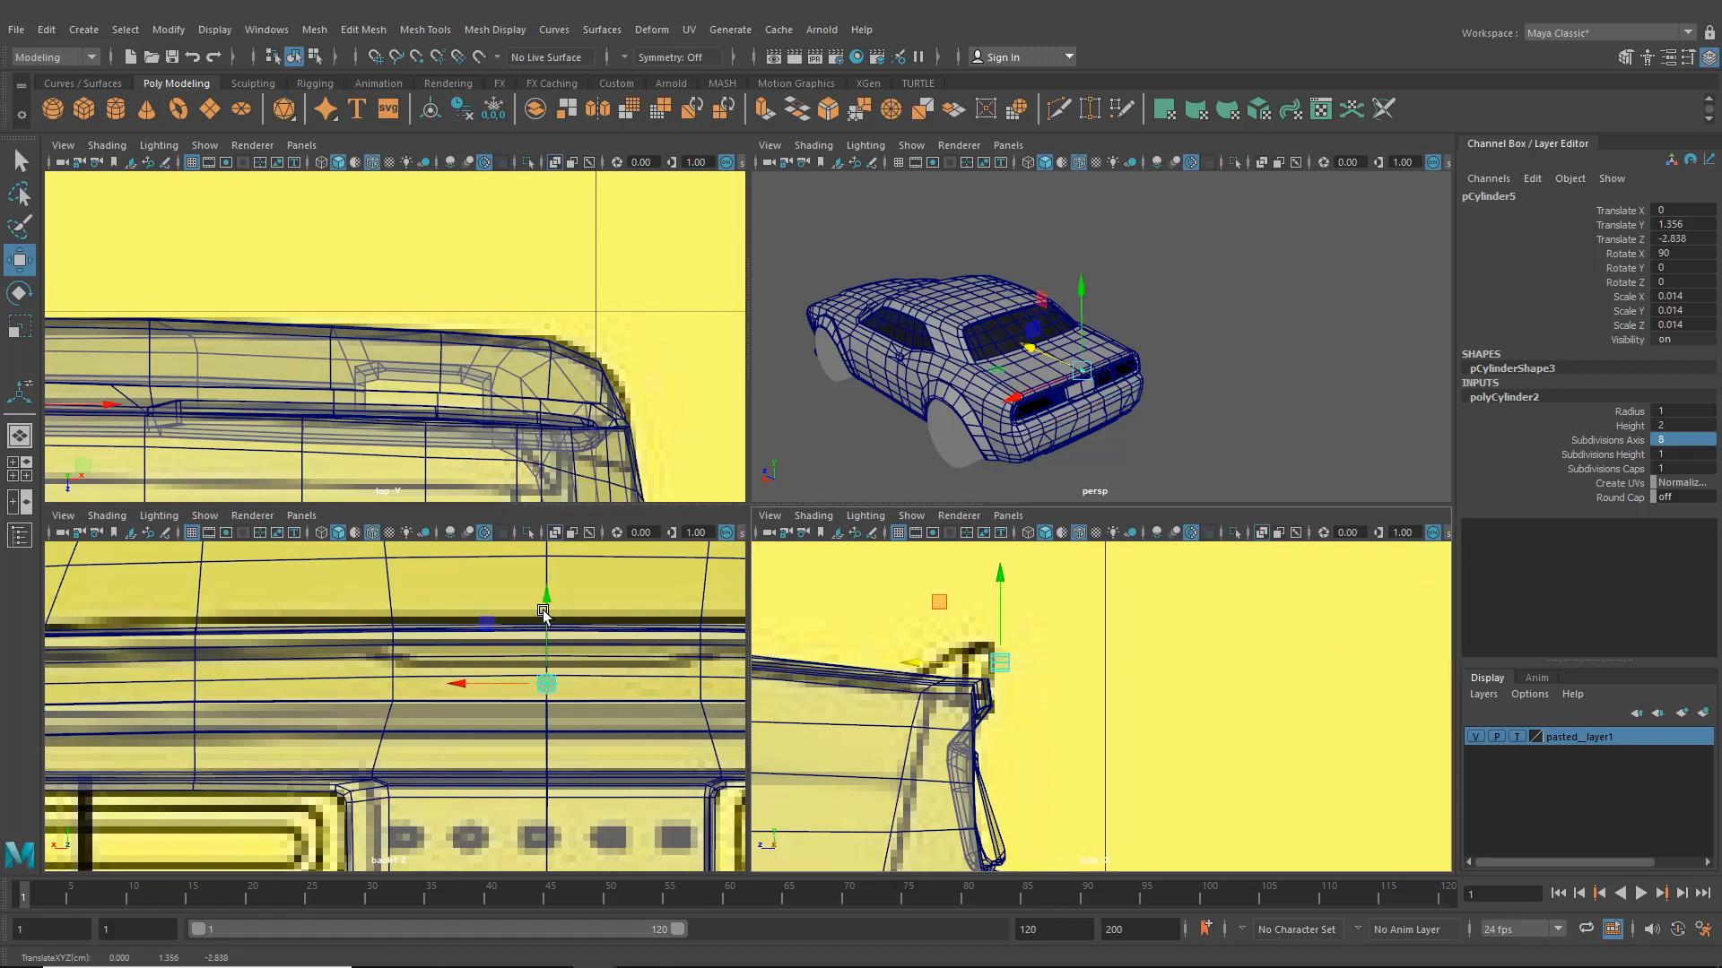
left_click_drag(547, 599, 547, 601)
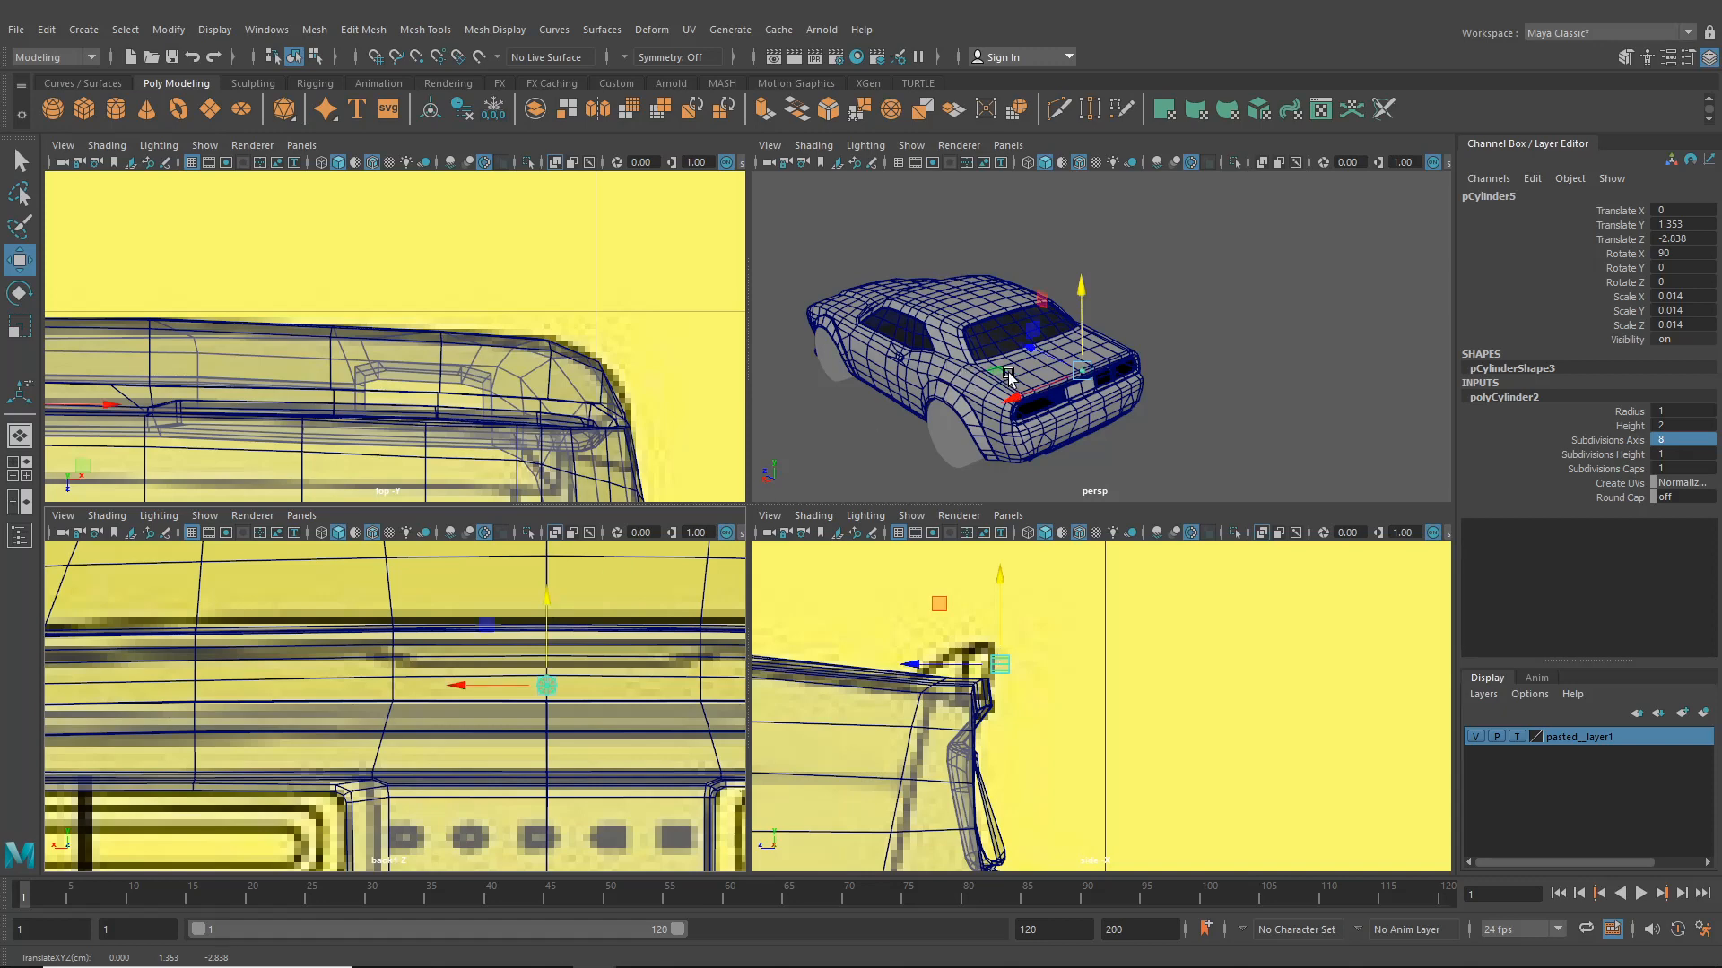
- Delete the cylinder's side and back faces, leaving only the front cap disc
scroll(1054, 409, "up", 5)
left_click_drag(1063, 418, 1145, 416, "alt")
scroll(1165, 350, "up", 3)
middle_click_drag(1145, 416, 1156, 348, "alt")
scroll(1155, 348, "up", 6)
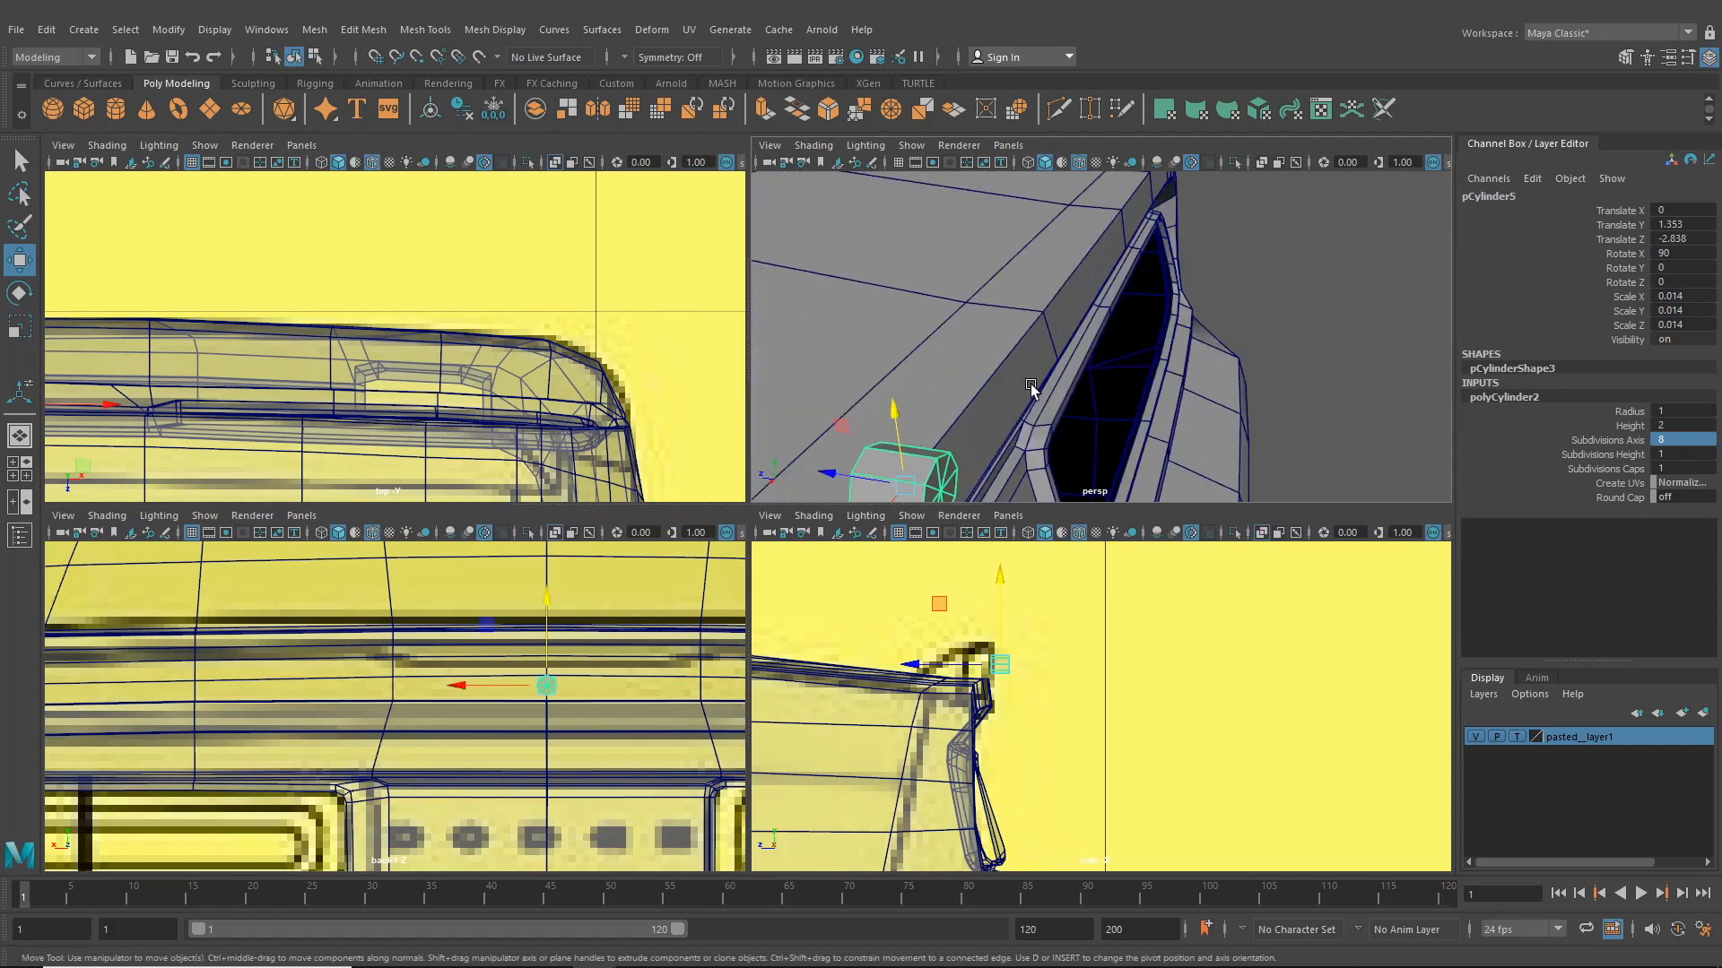
middle_click_drag(939, 408, 1156, 305, "alt")
right_click_drag(1088, 366, 1086, 414)
left_click_drag(1033, 300, 1112, 465)
key("Delete")
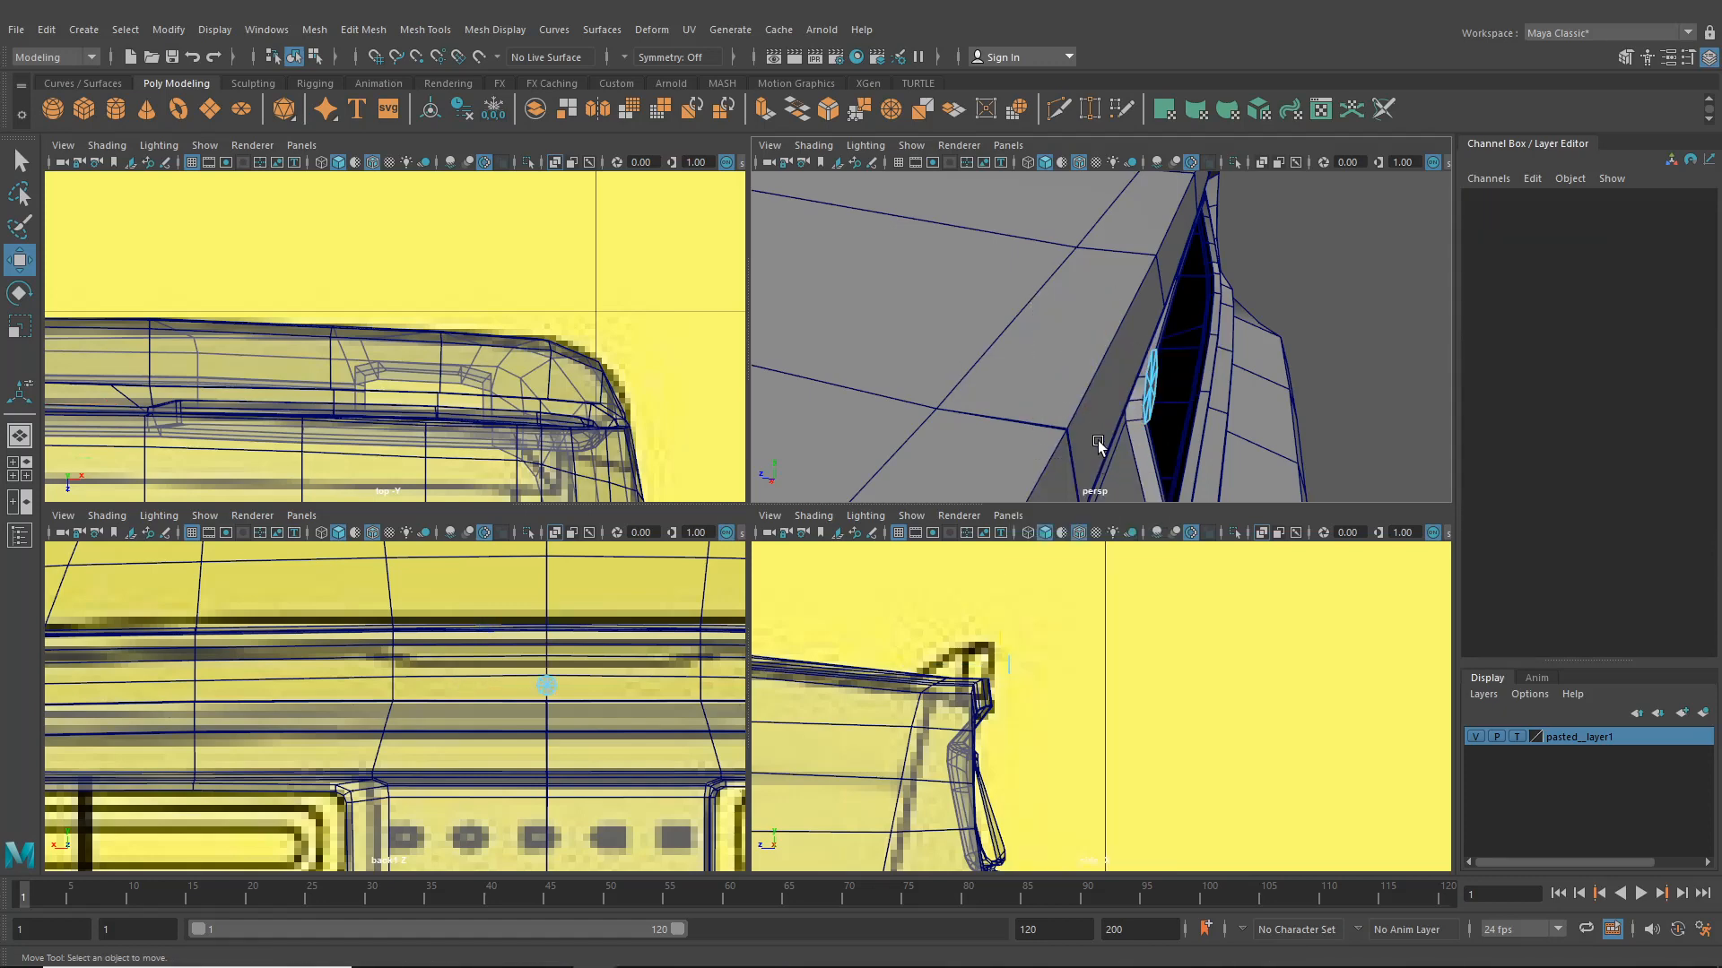
- Extrude the disc's border edges and scale the new ring outward to 1.7
scroll(1099, 446, "down", 4)
left_click_drag(1041, 407, 1068, 412, "alt")
middle_click_drag(1068, 412, 927, 342, "alt")
scroll(927, 341, "up", 5)
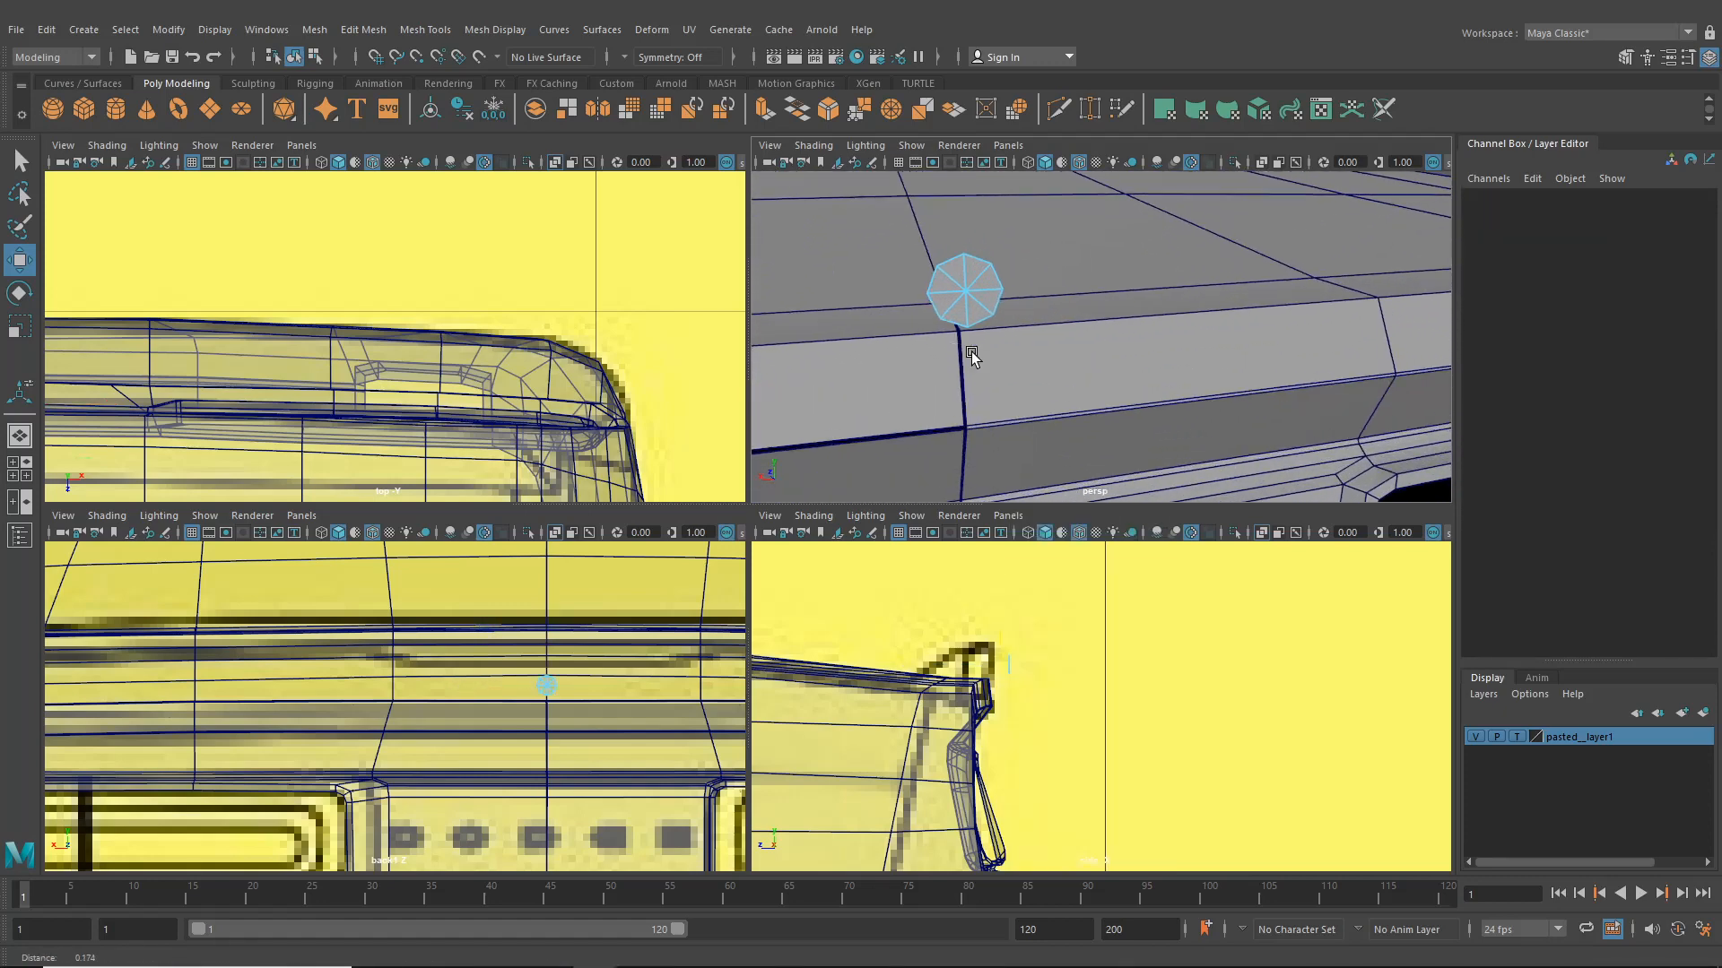
right_click_drag(950, 262, 946, 262)
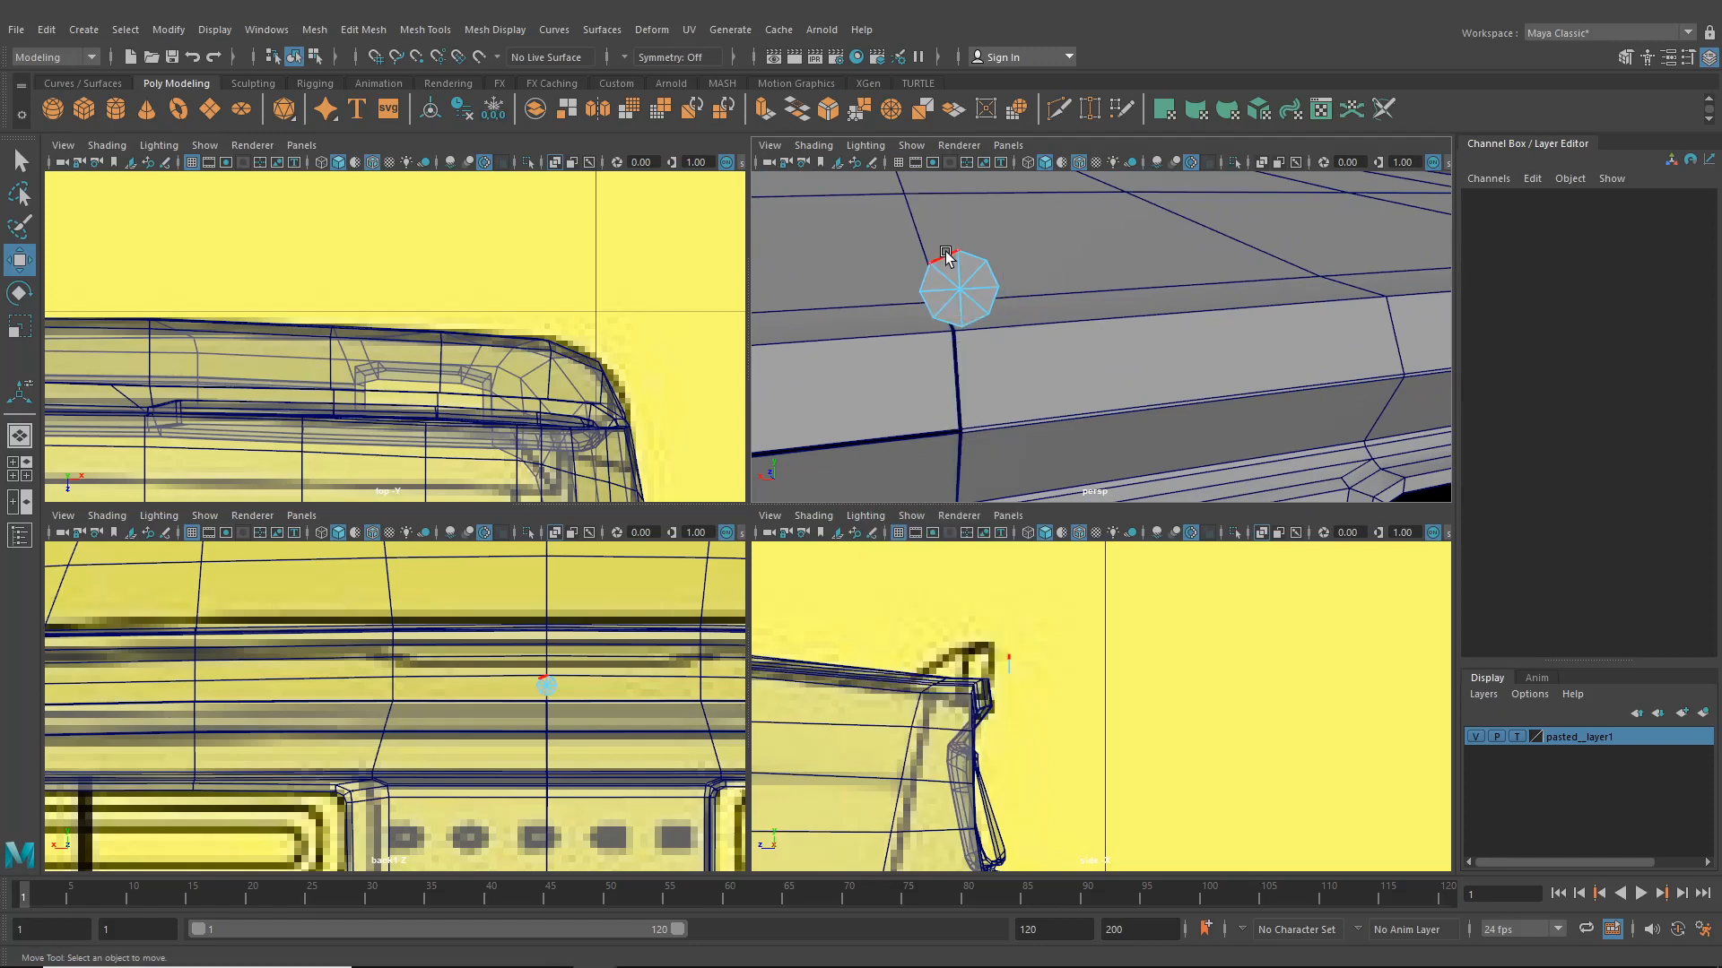
left_click(944, 260)
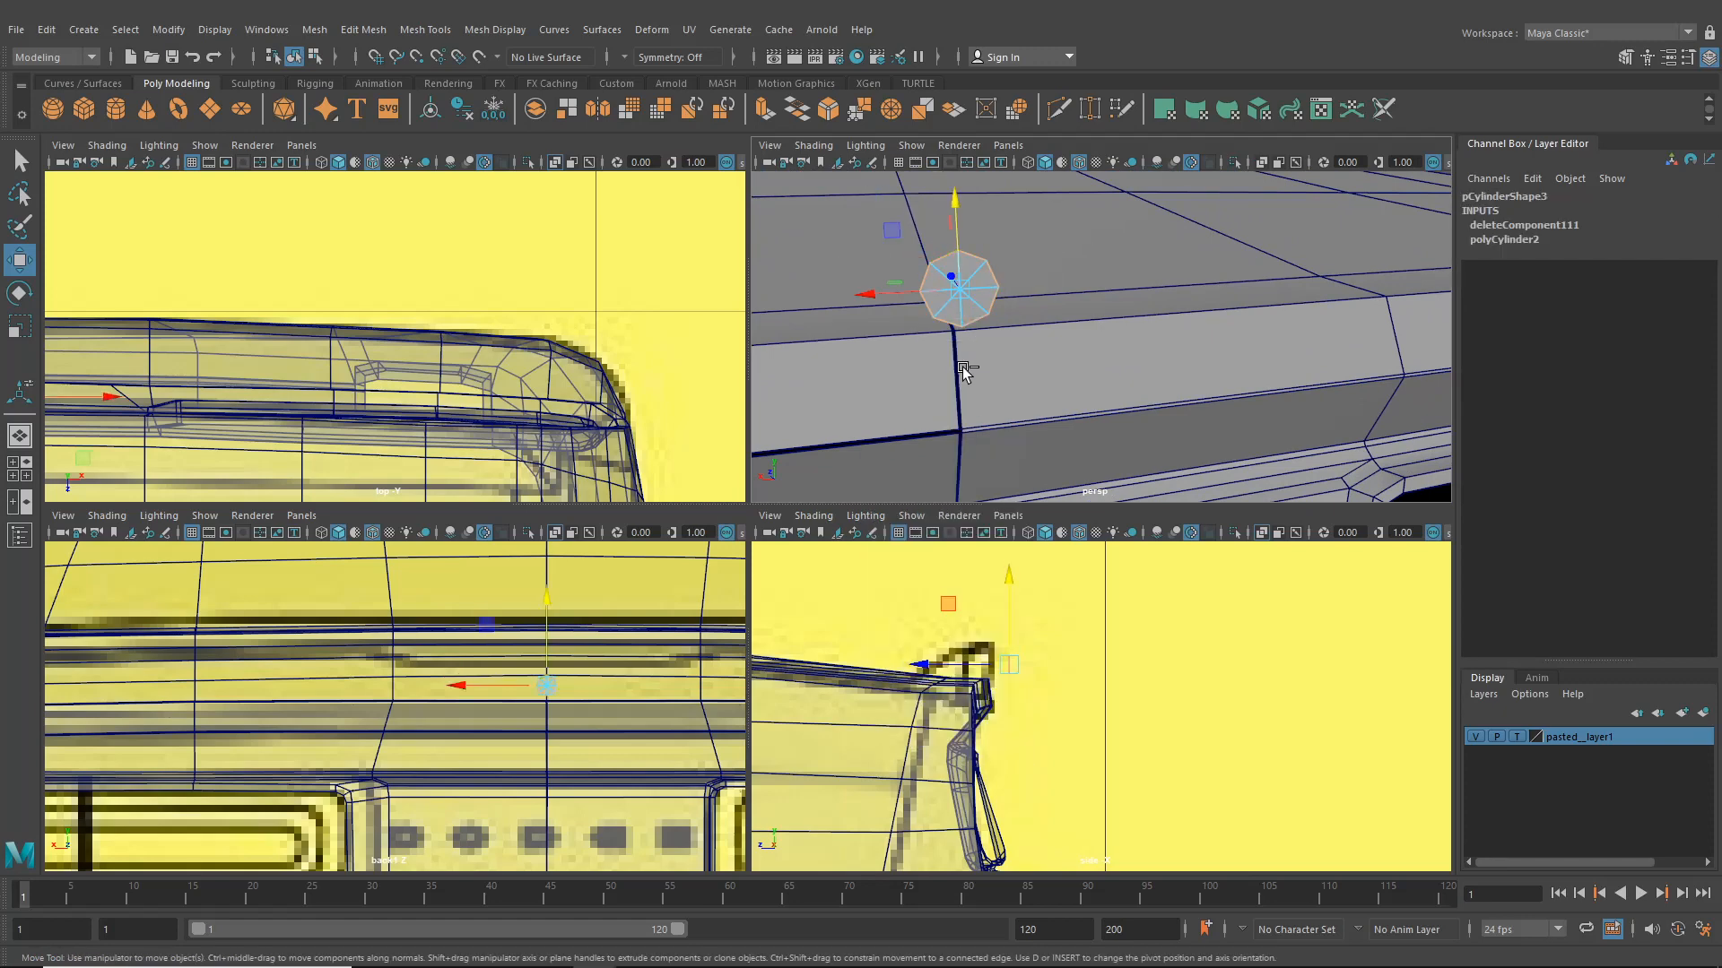
key("ctrl+e")
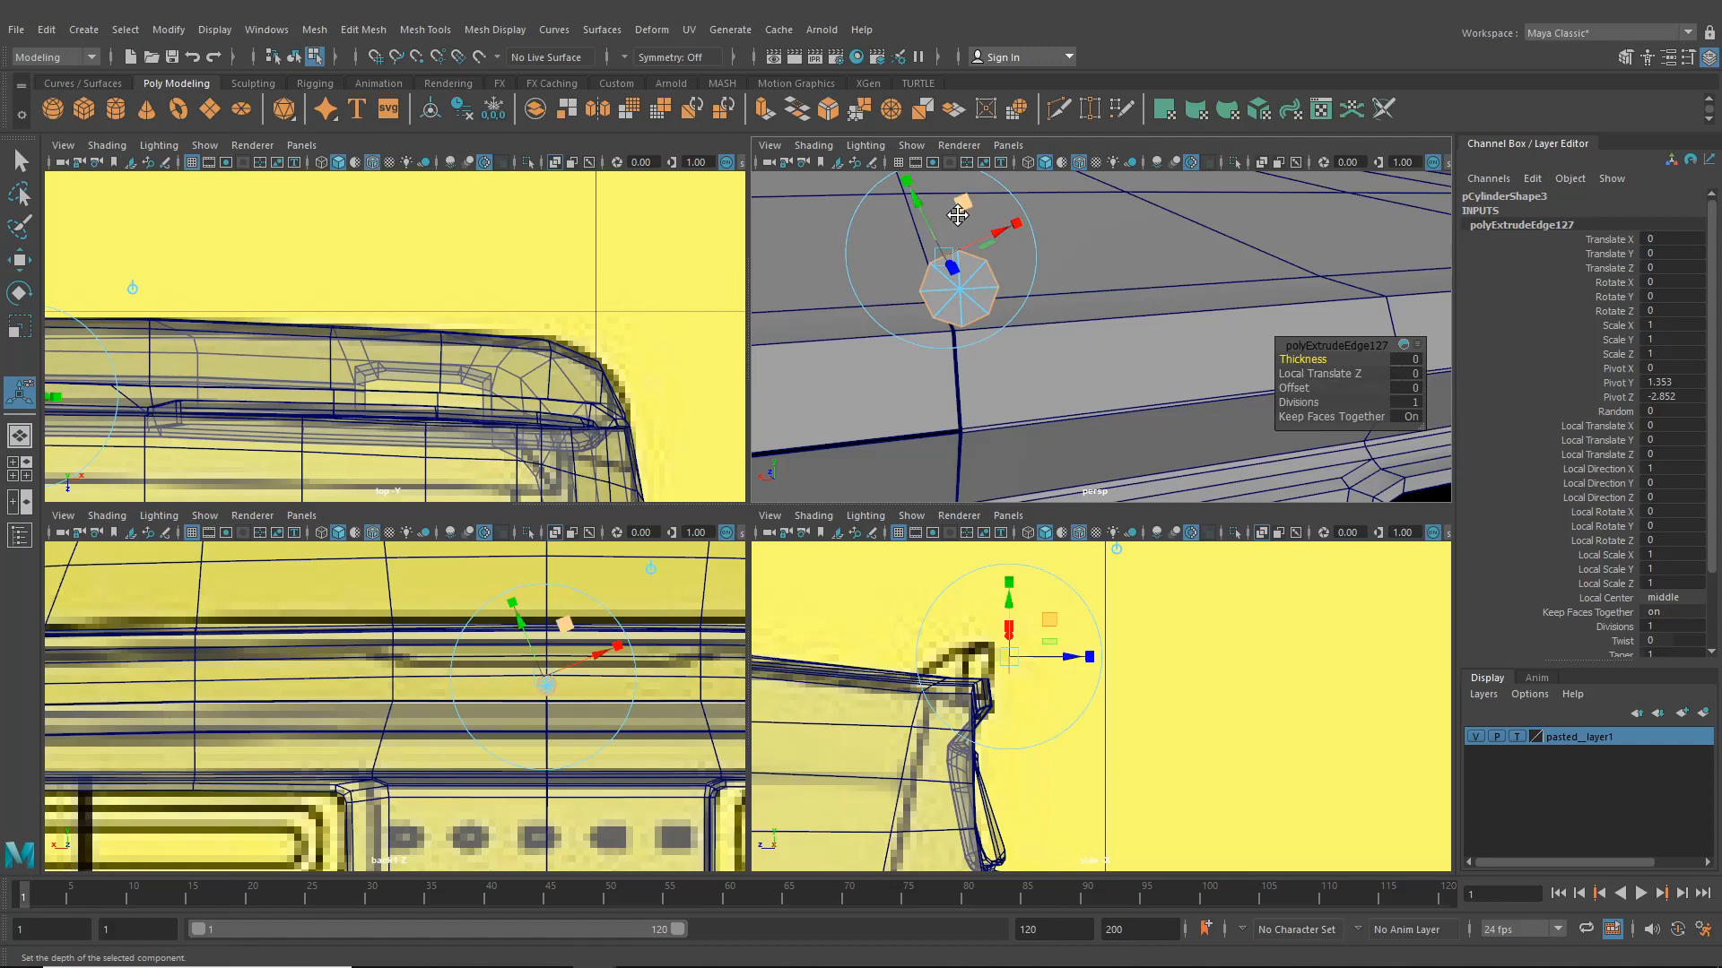
middle_click_drag(1040, 202, 1105, 325, "alt")
left_click(1128, 323)
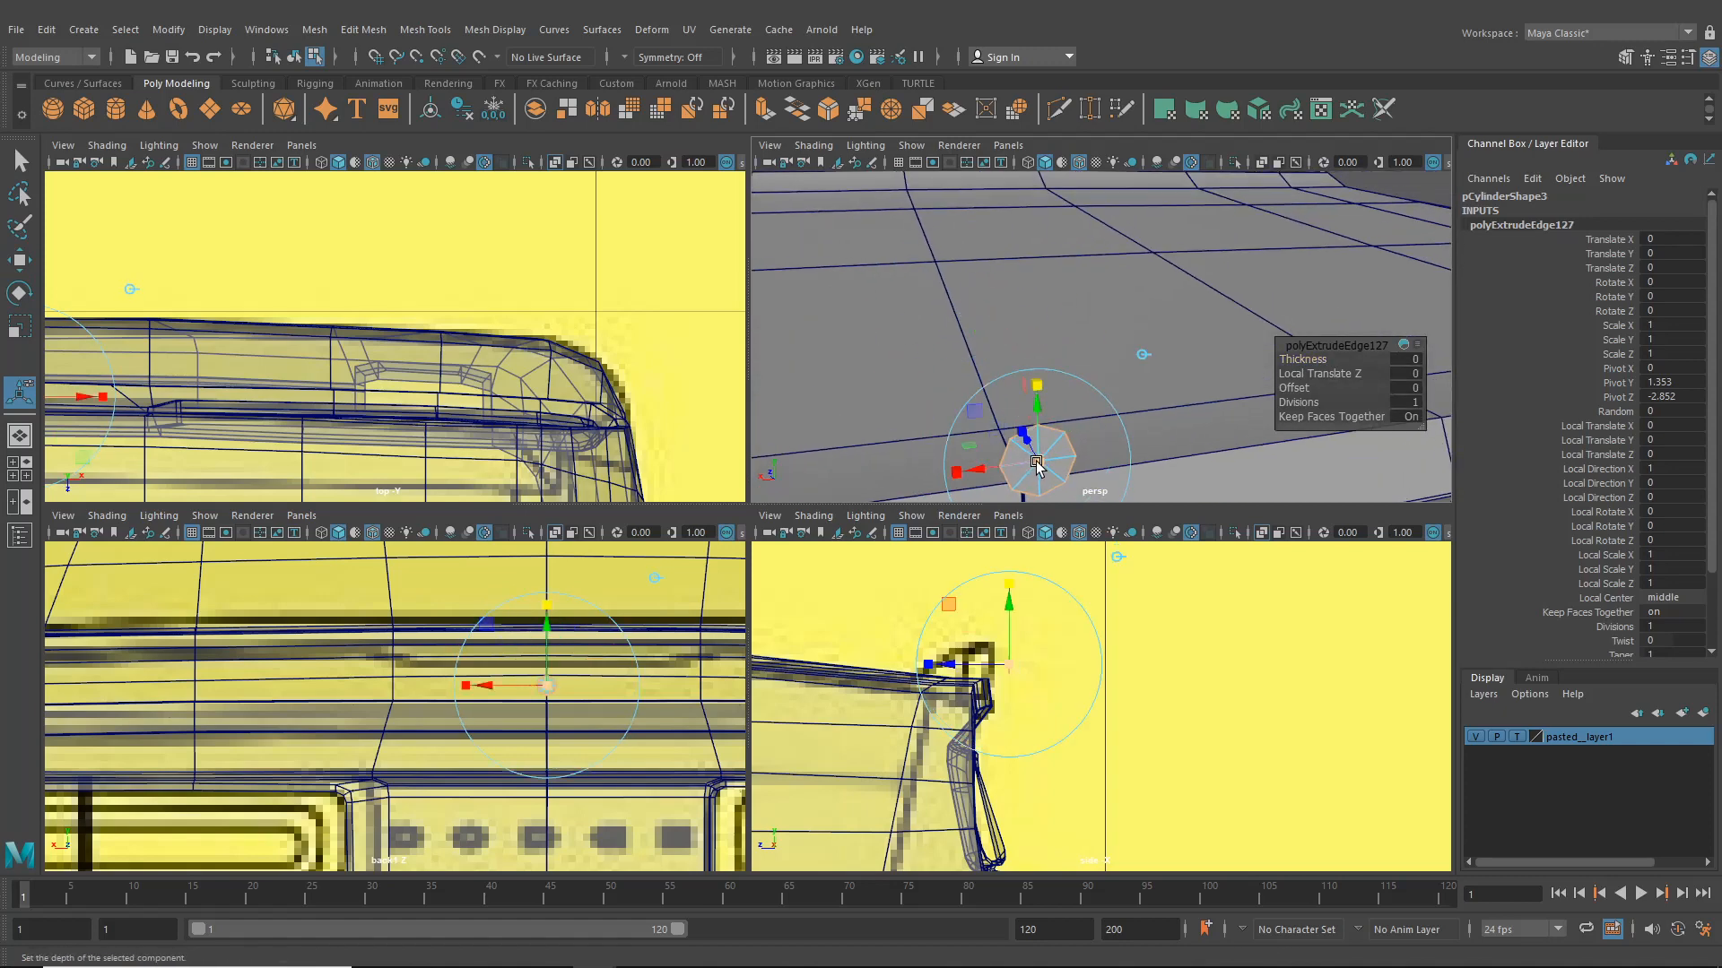
left_click_drag(1037, 462, 1063, 489)
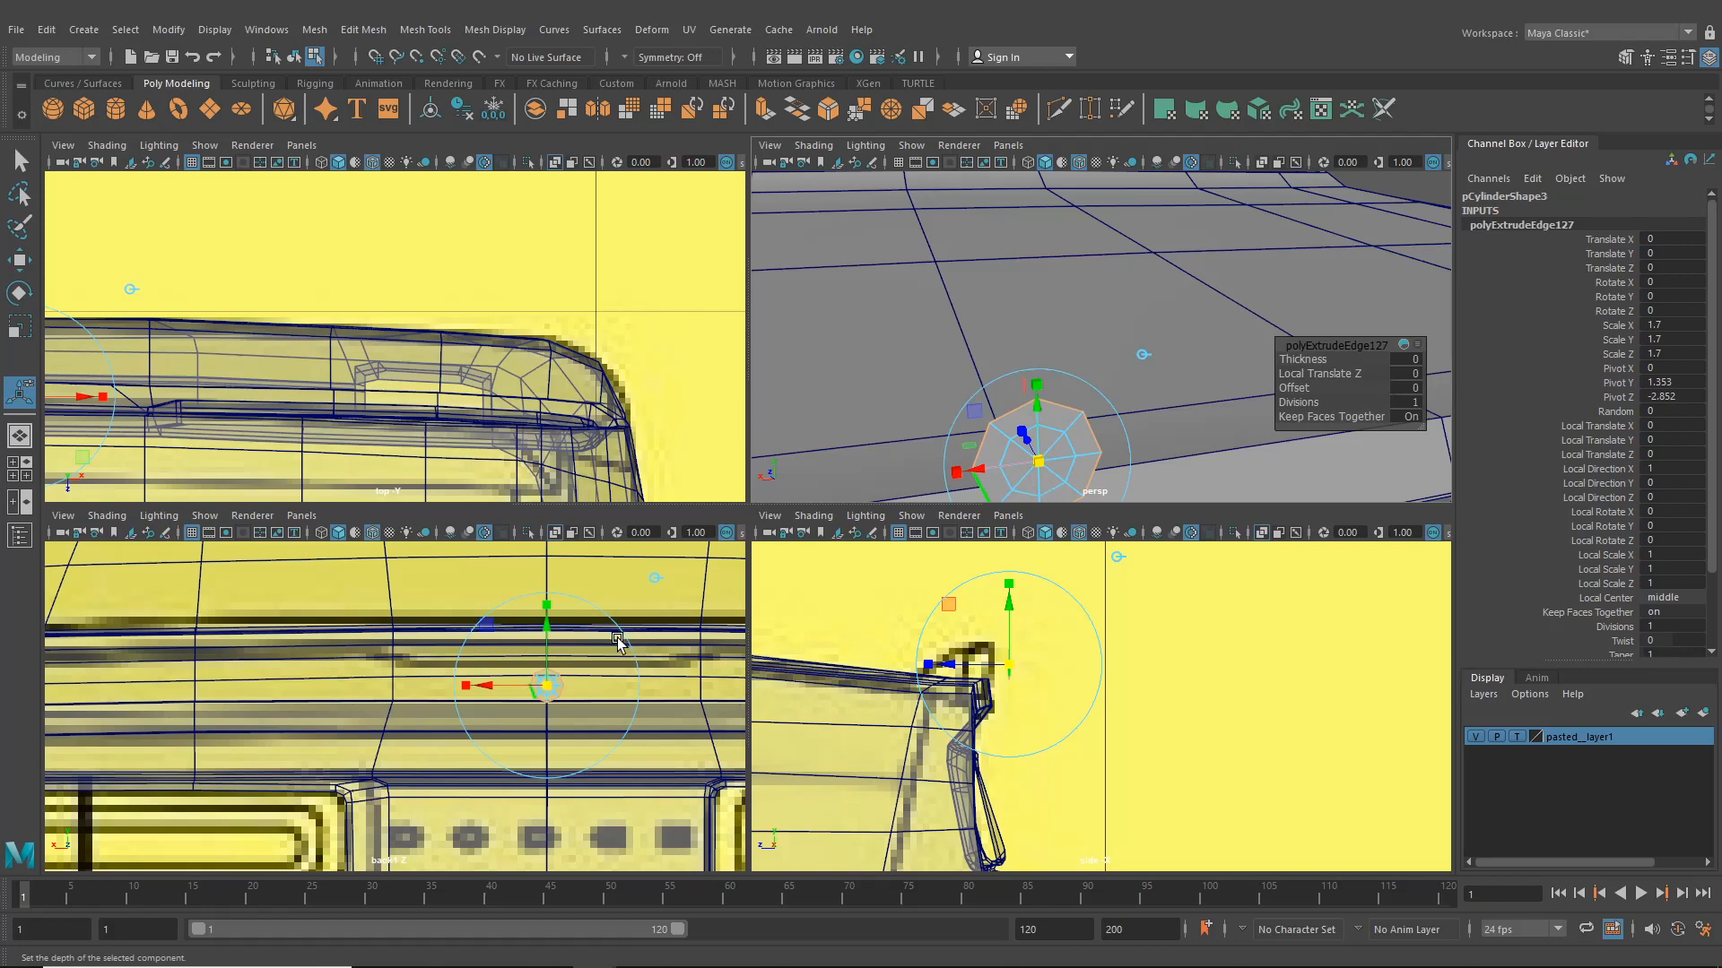
- Try to scale the extruded disc in the maximized back view, then undo the change
key("space")
middle_click_drag(914, 571, 699, 613, "alt")
right_click_drag(698, 614, 830, 582, "alt")
middle_click_drag(829, 583, 699, 561, "alt")
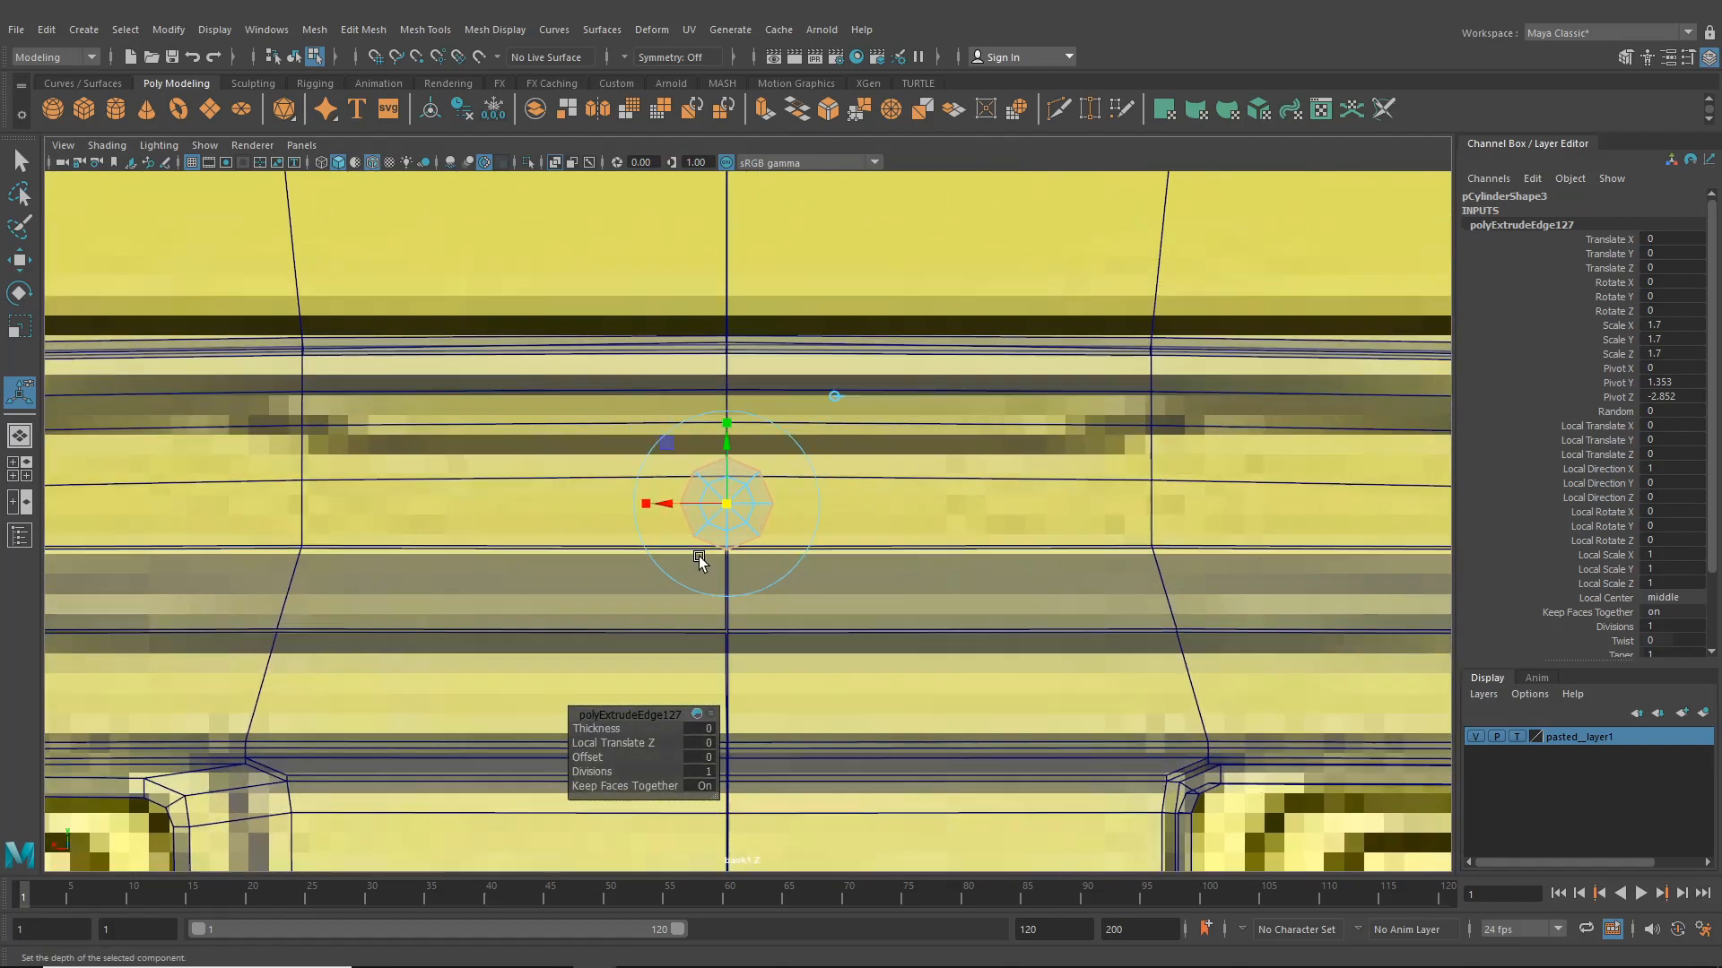
right_click_drag(699, 562, 780, 529, "alt")
right_click_drag(691, 482, 640, 444)
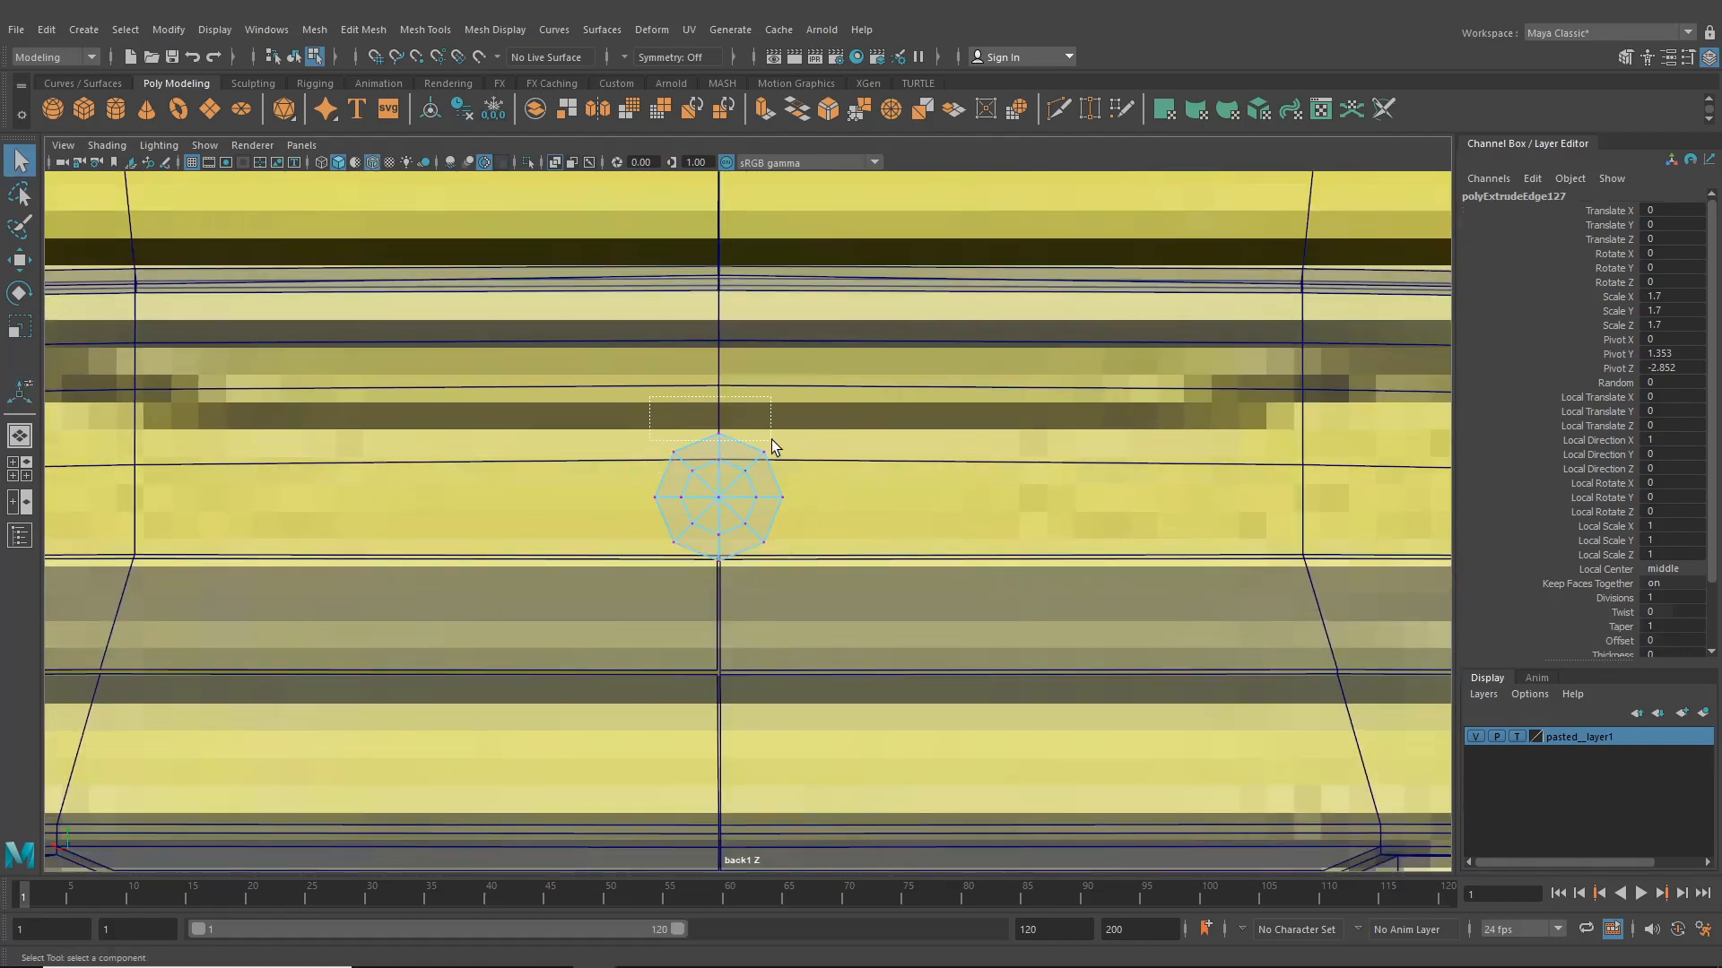
left_click_drag(792, 468, 791, 468)
key("r")
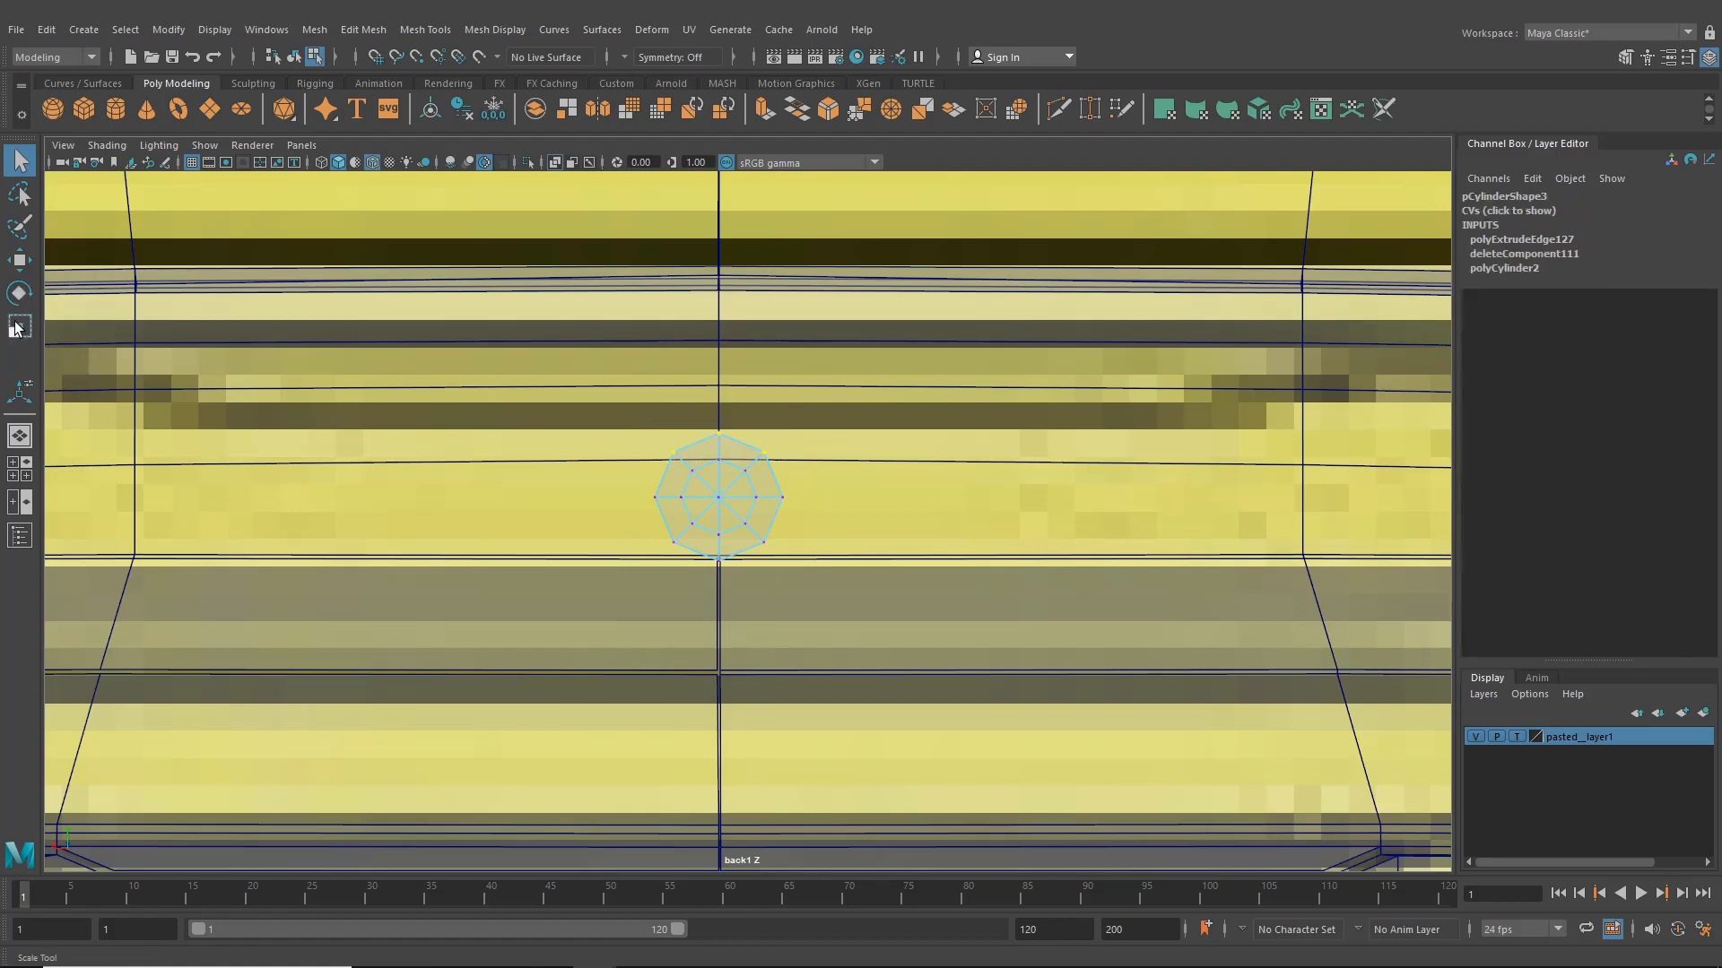
mouse_move(717, 520)
left_mouse_down()
mouse_move(721, 444)
mouse_move(719, 516)
left_mouse_up()
left_click_drag(726, 450, 724, 453)
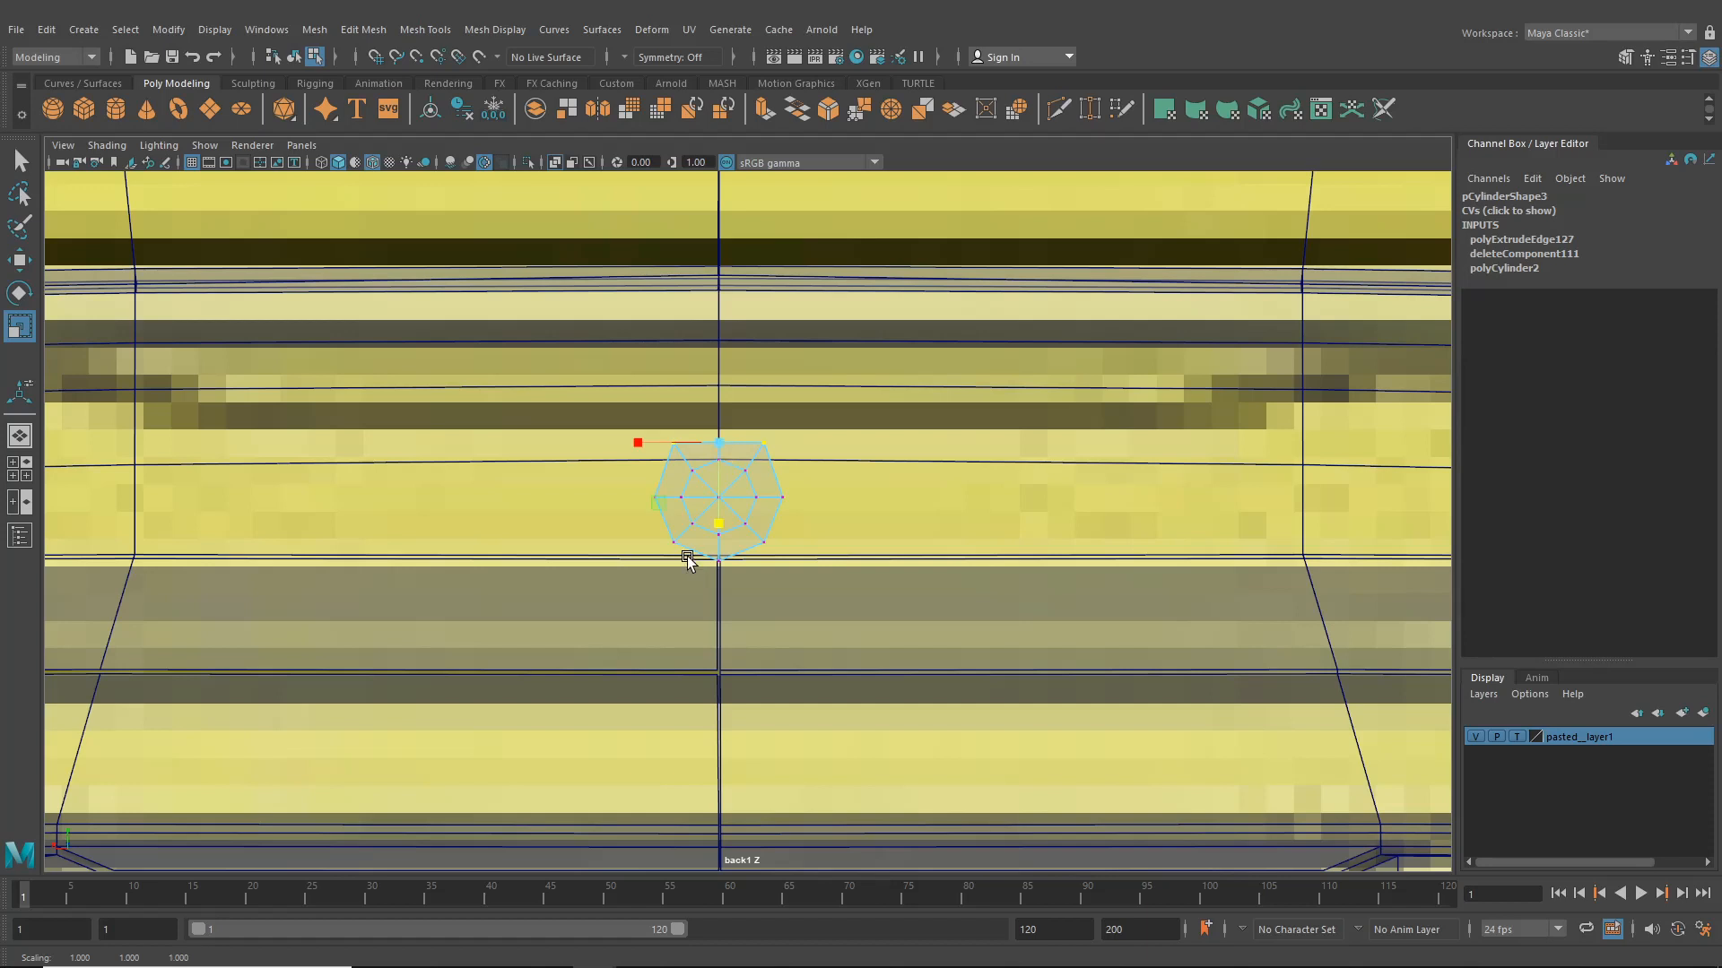
left_click(654, 542)
key("ctrl+z")
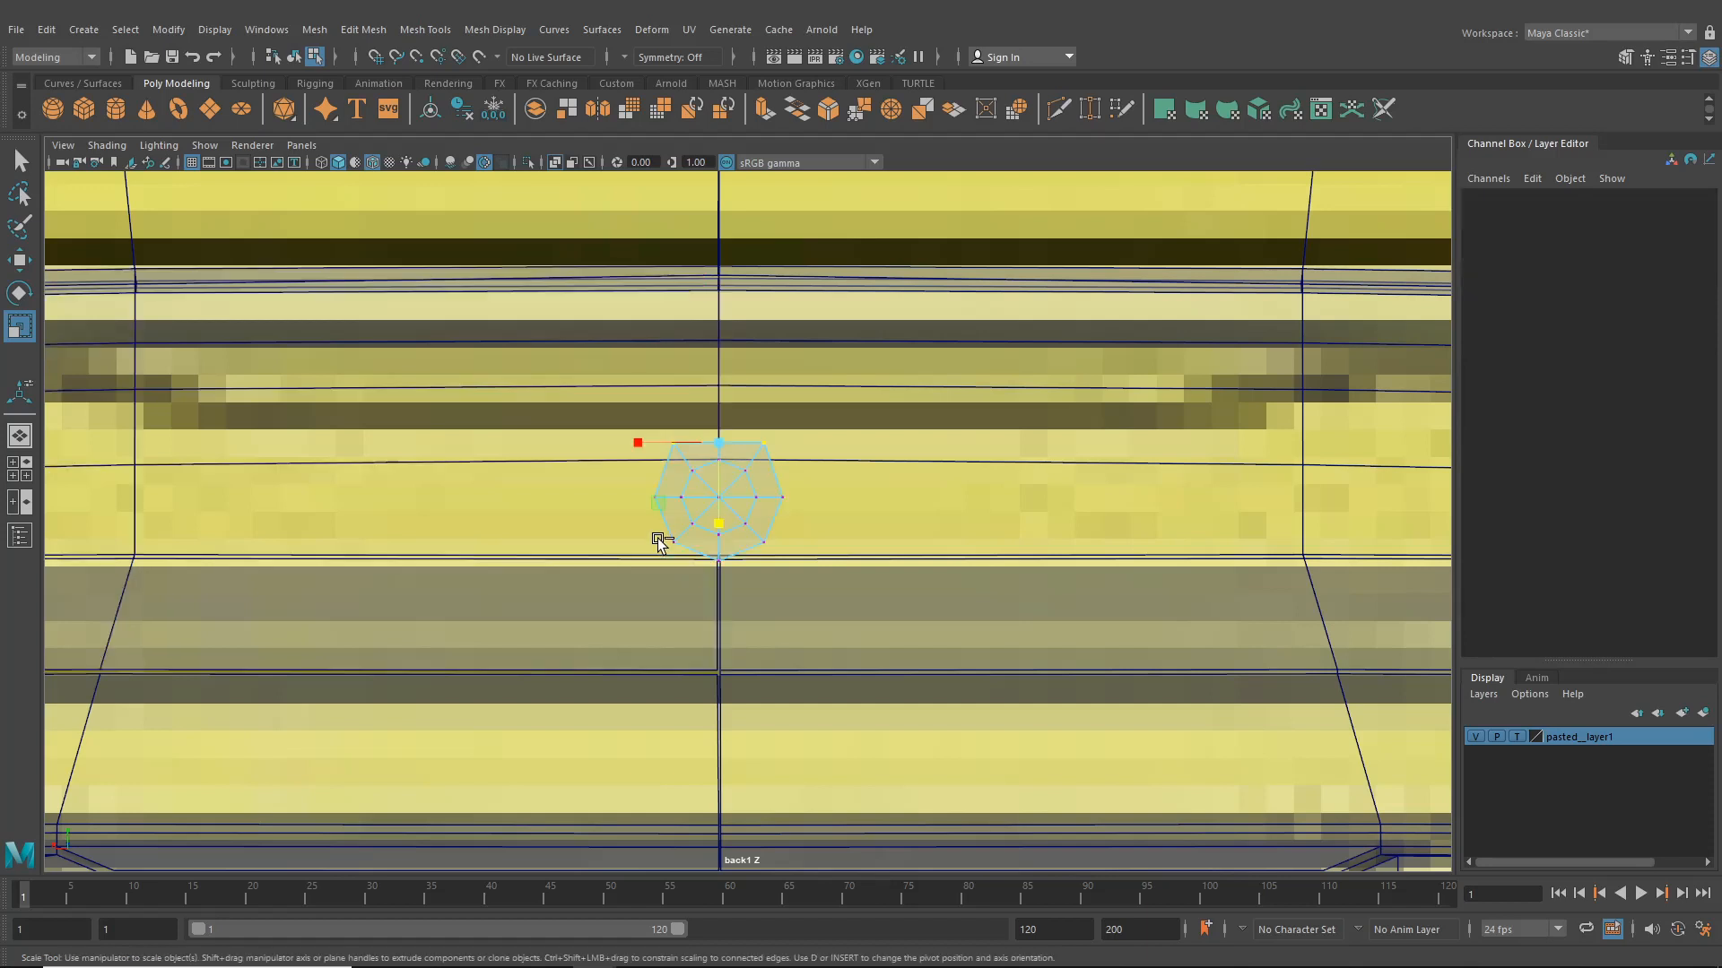
- Scale the disc's extruded outer ring into a square plate outline around the disc in the back view
left_click_drag(659, 536, 771, 590)
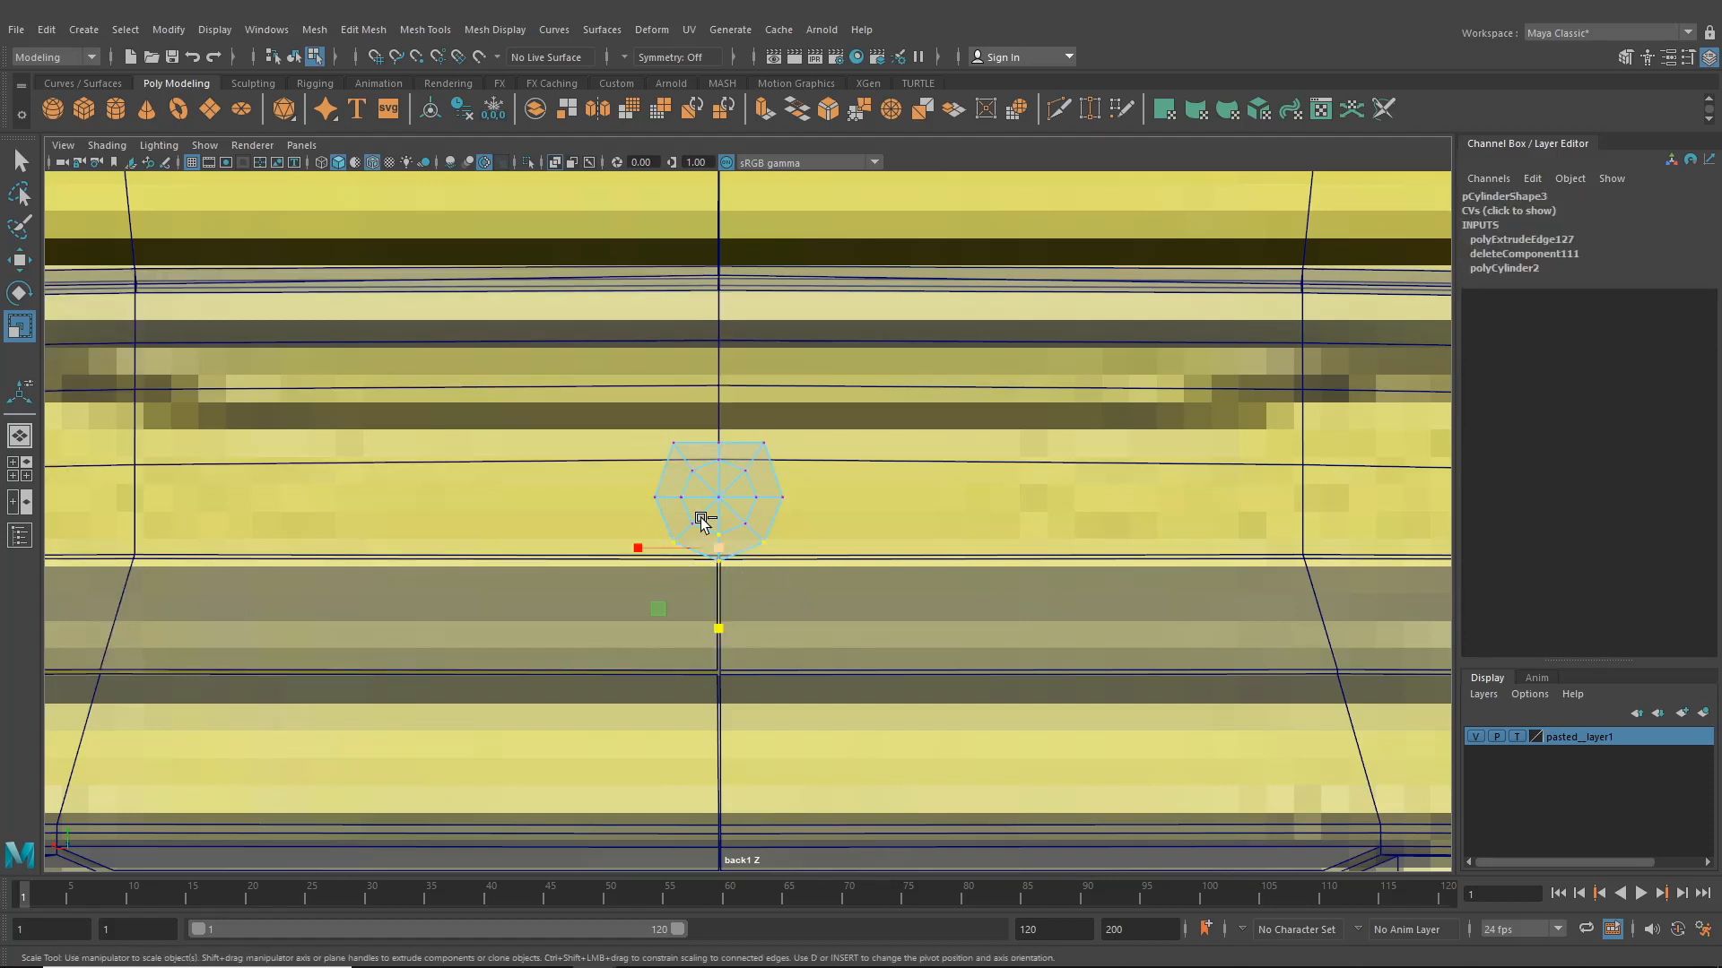
left_click_drag(728, 535, 728, 538)
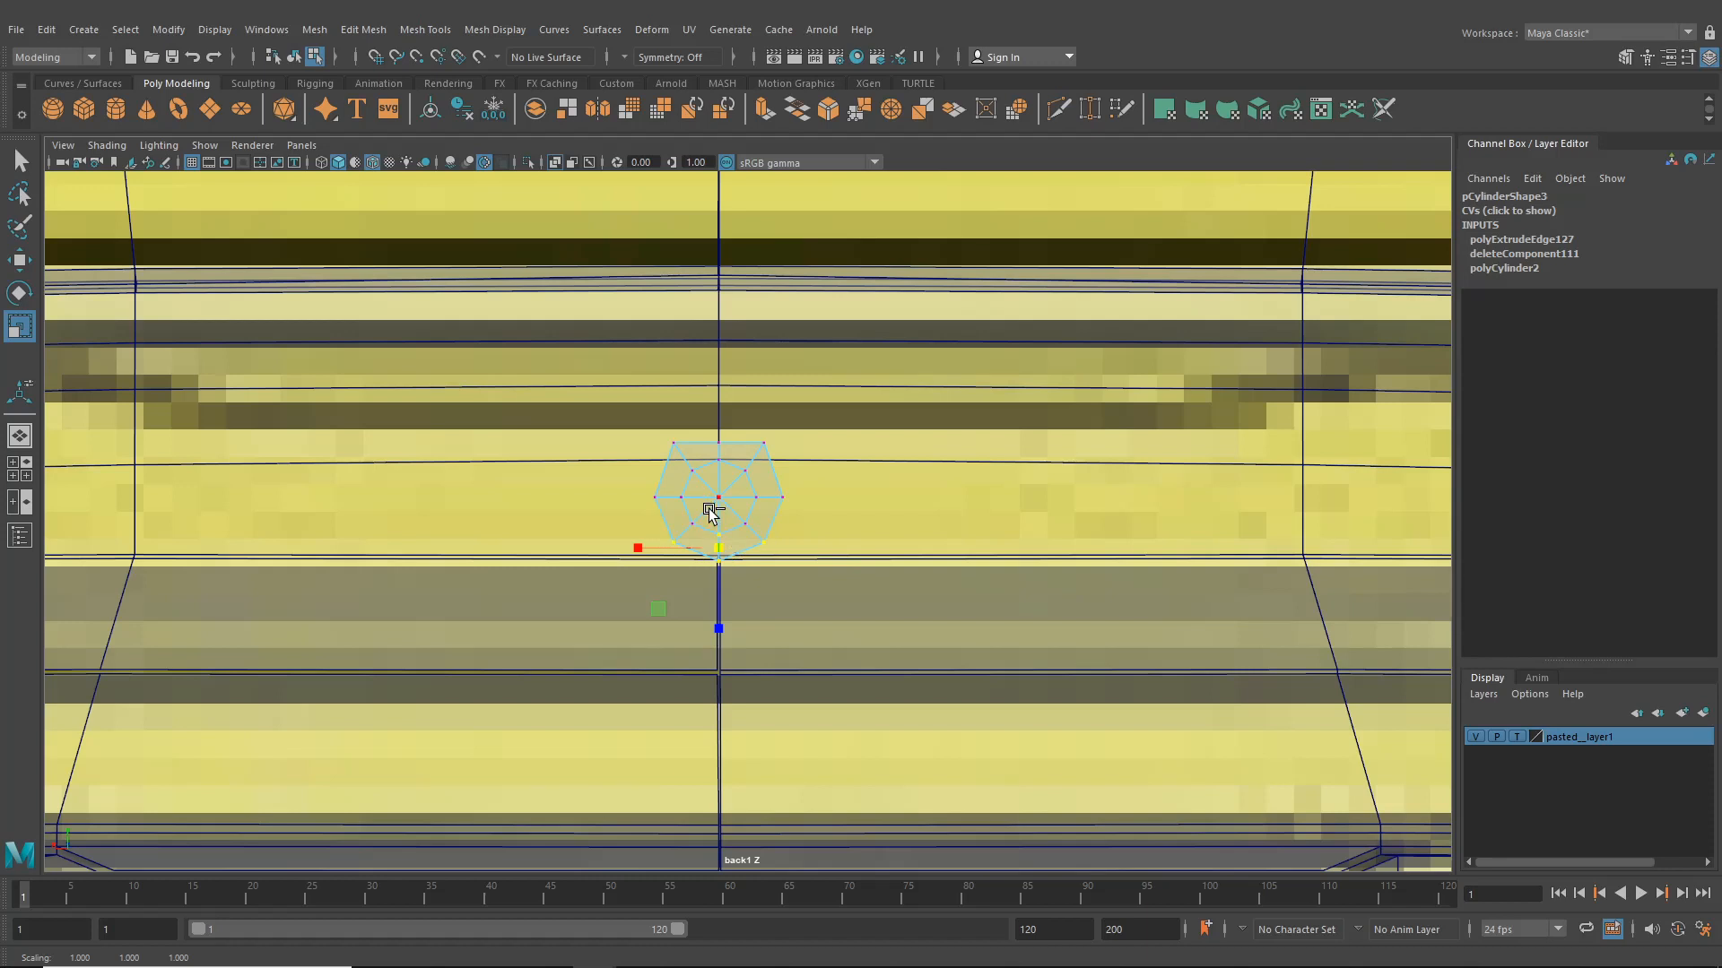
left_click_drag(718, 624, 733, 558)
left_click_drag(605, 409, 680, 588)
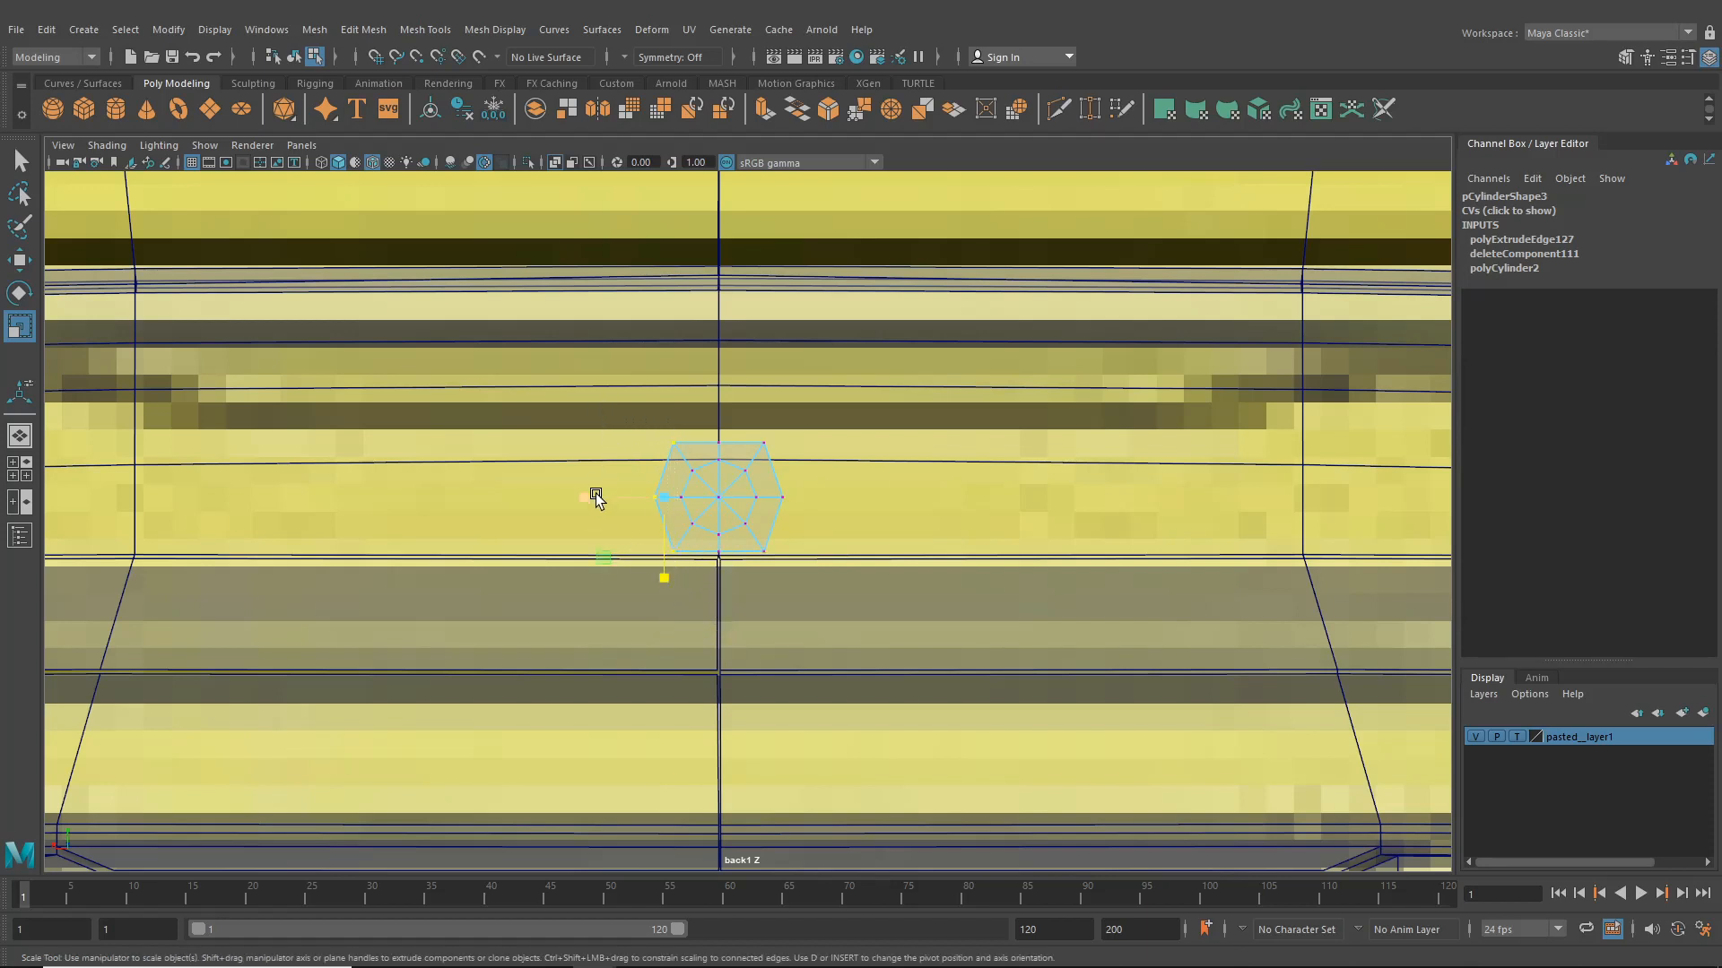
left_click_drag(592, 495, 661, 512)
left_click_drag(765, 419, 852, 620)
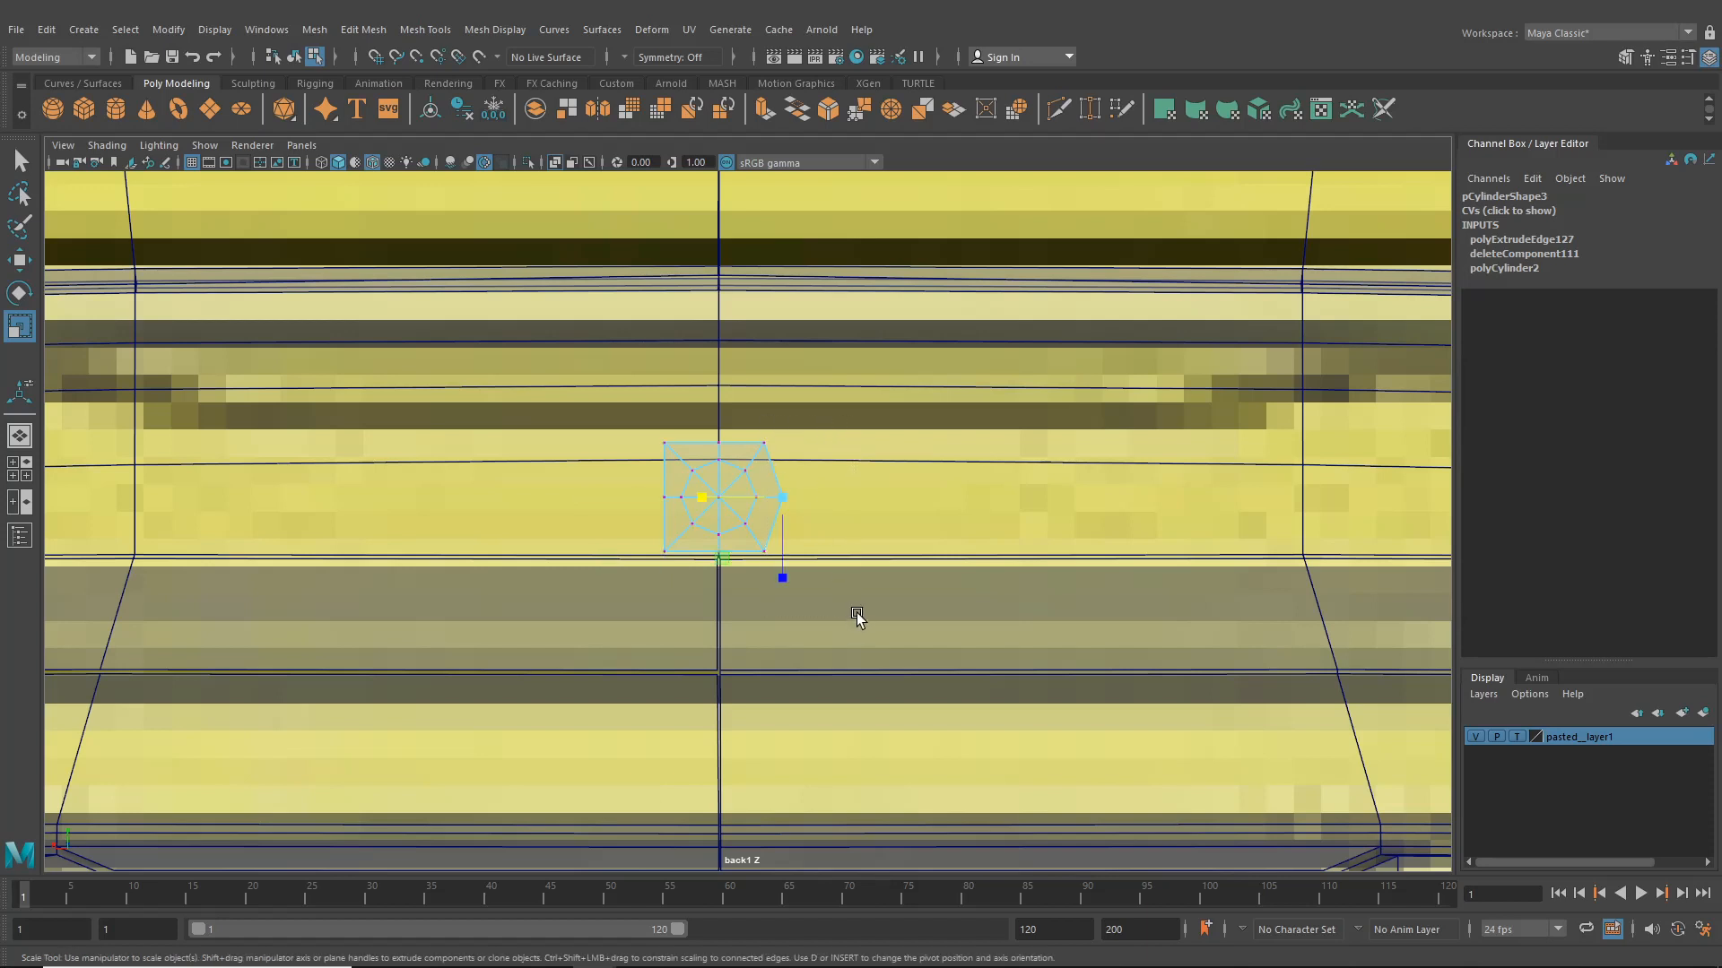
left_click_drag(756, 536, 770, 563, "shift")
left_click_drag(759, 423, 777, 449, "shift")
mouse_move(687, 496)
left_mouse_down()
mouse_move(762, 515)
mouse_move(687, 496)
mouse_move(759, 505)
mouse_move(708, 499)
left_mouse_up()
left_click(18, 443)
scroll(666, 497, "down", 5)
scroll(723, 502, "up", 5)
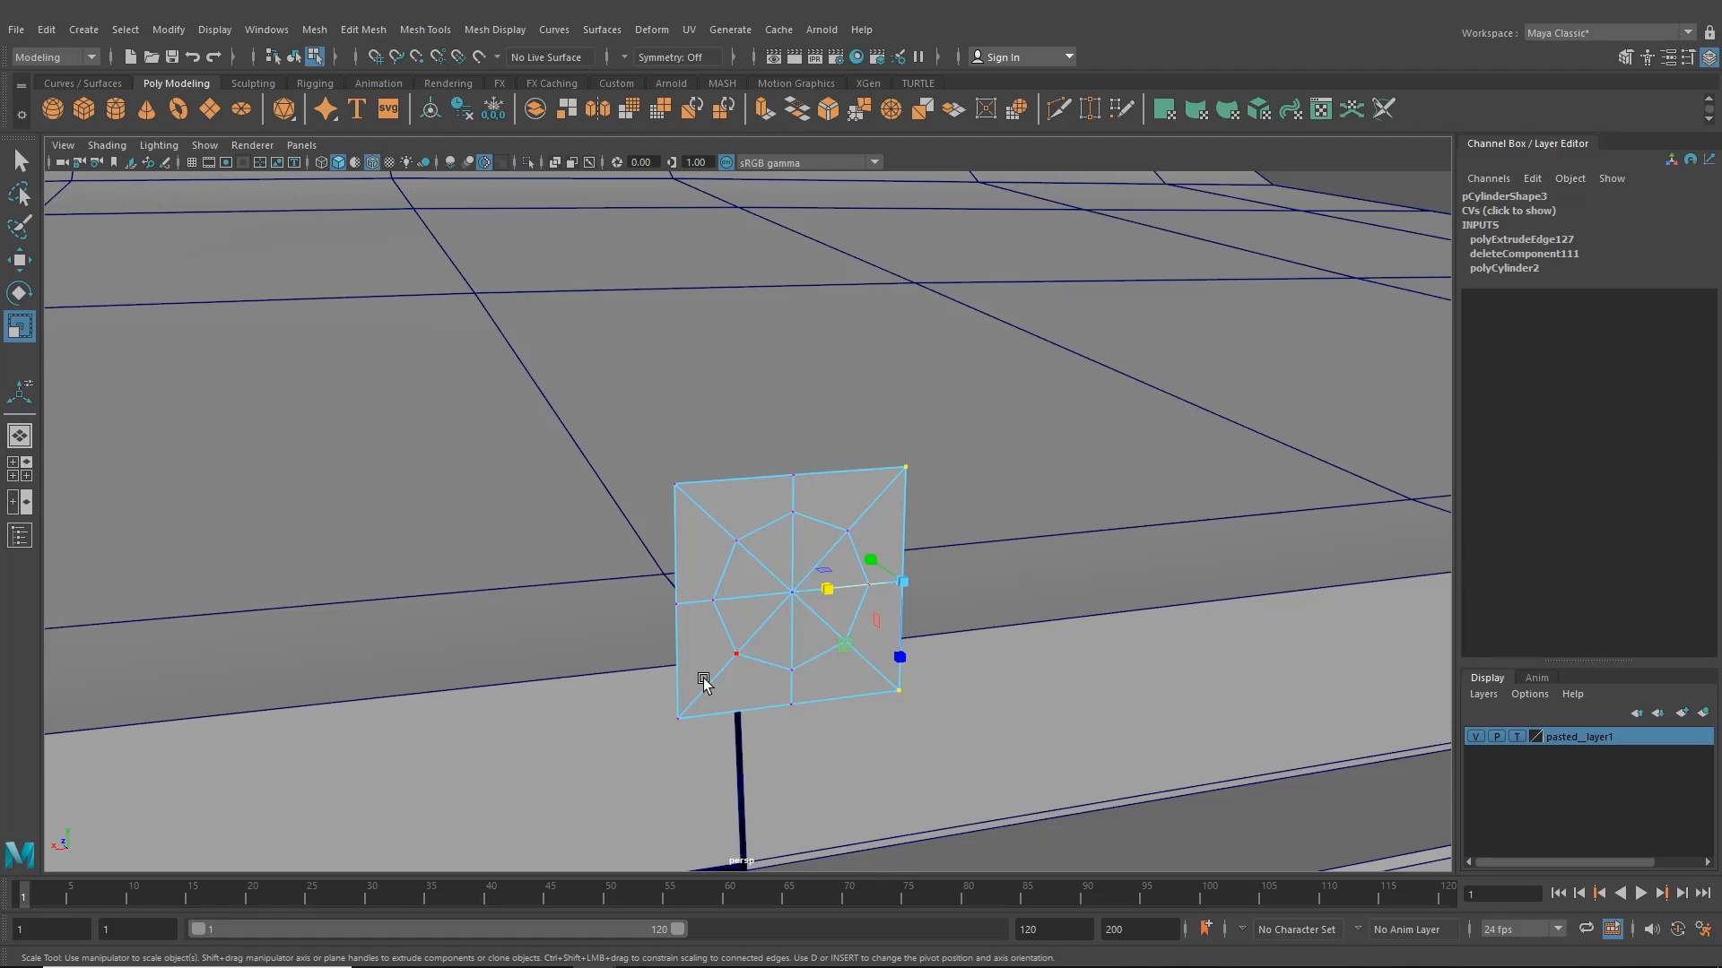
- Switch to the four-view layout and set one panel to the back1 orthographic camera
key("space")
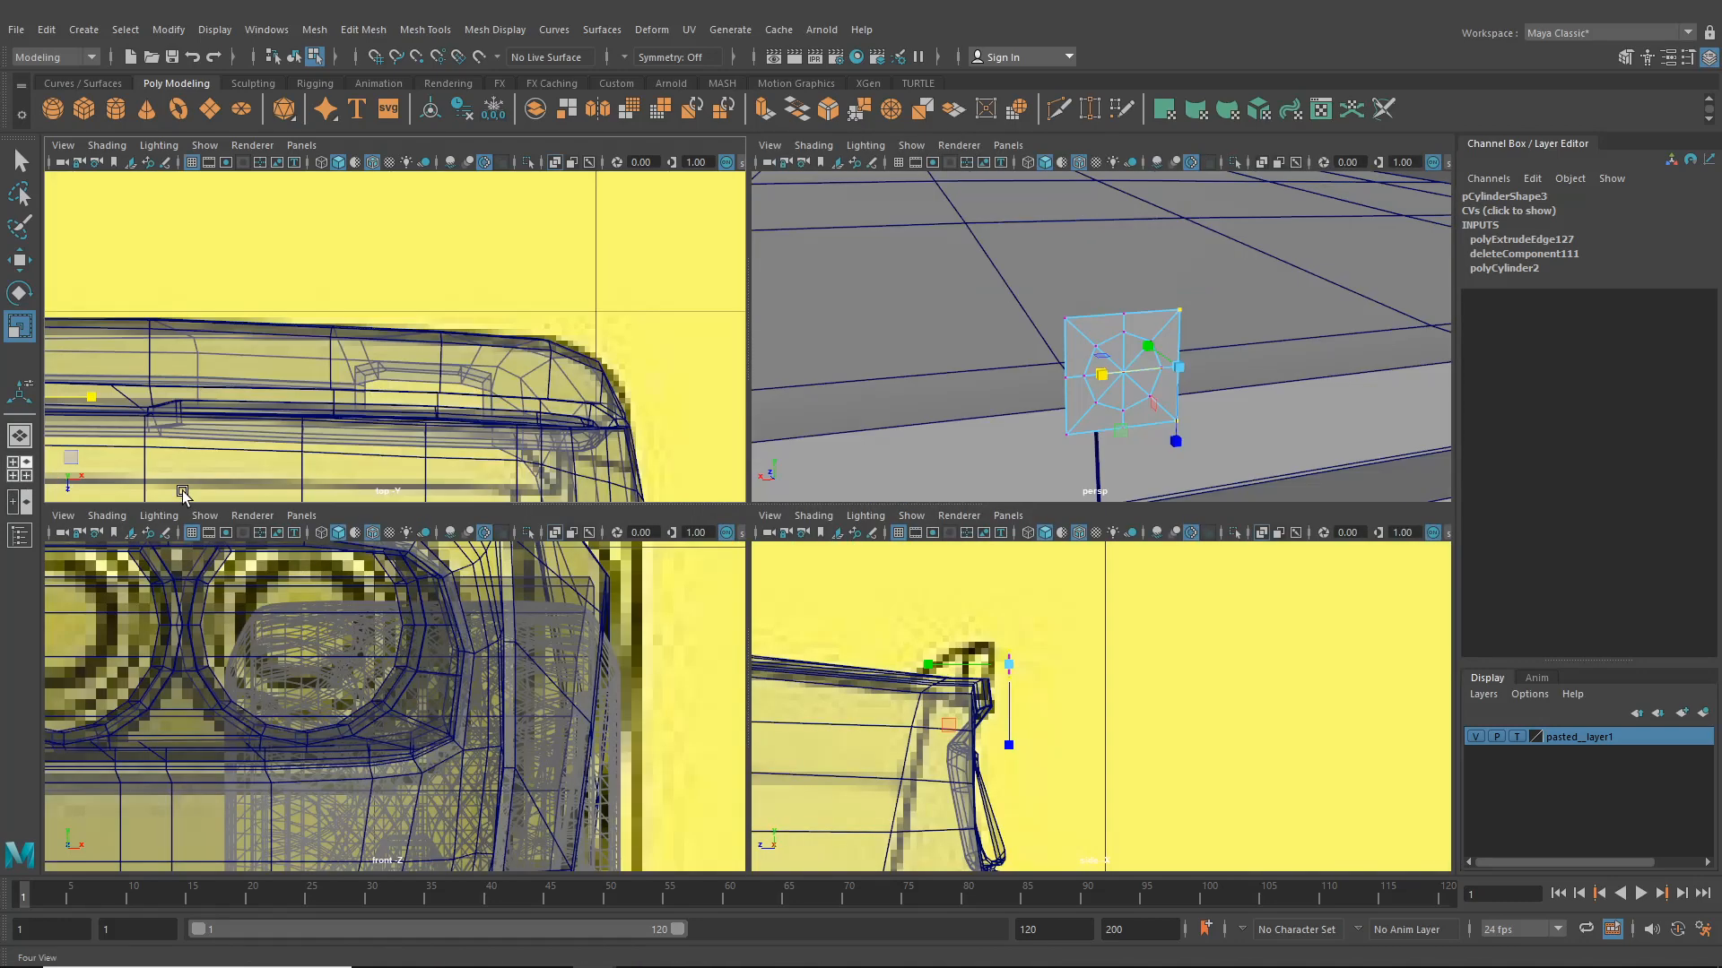
left_click(316, 512)
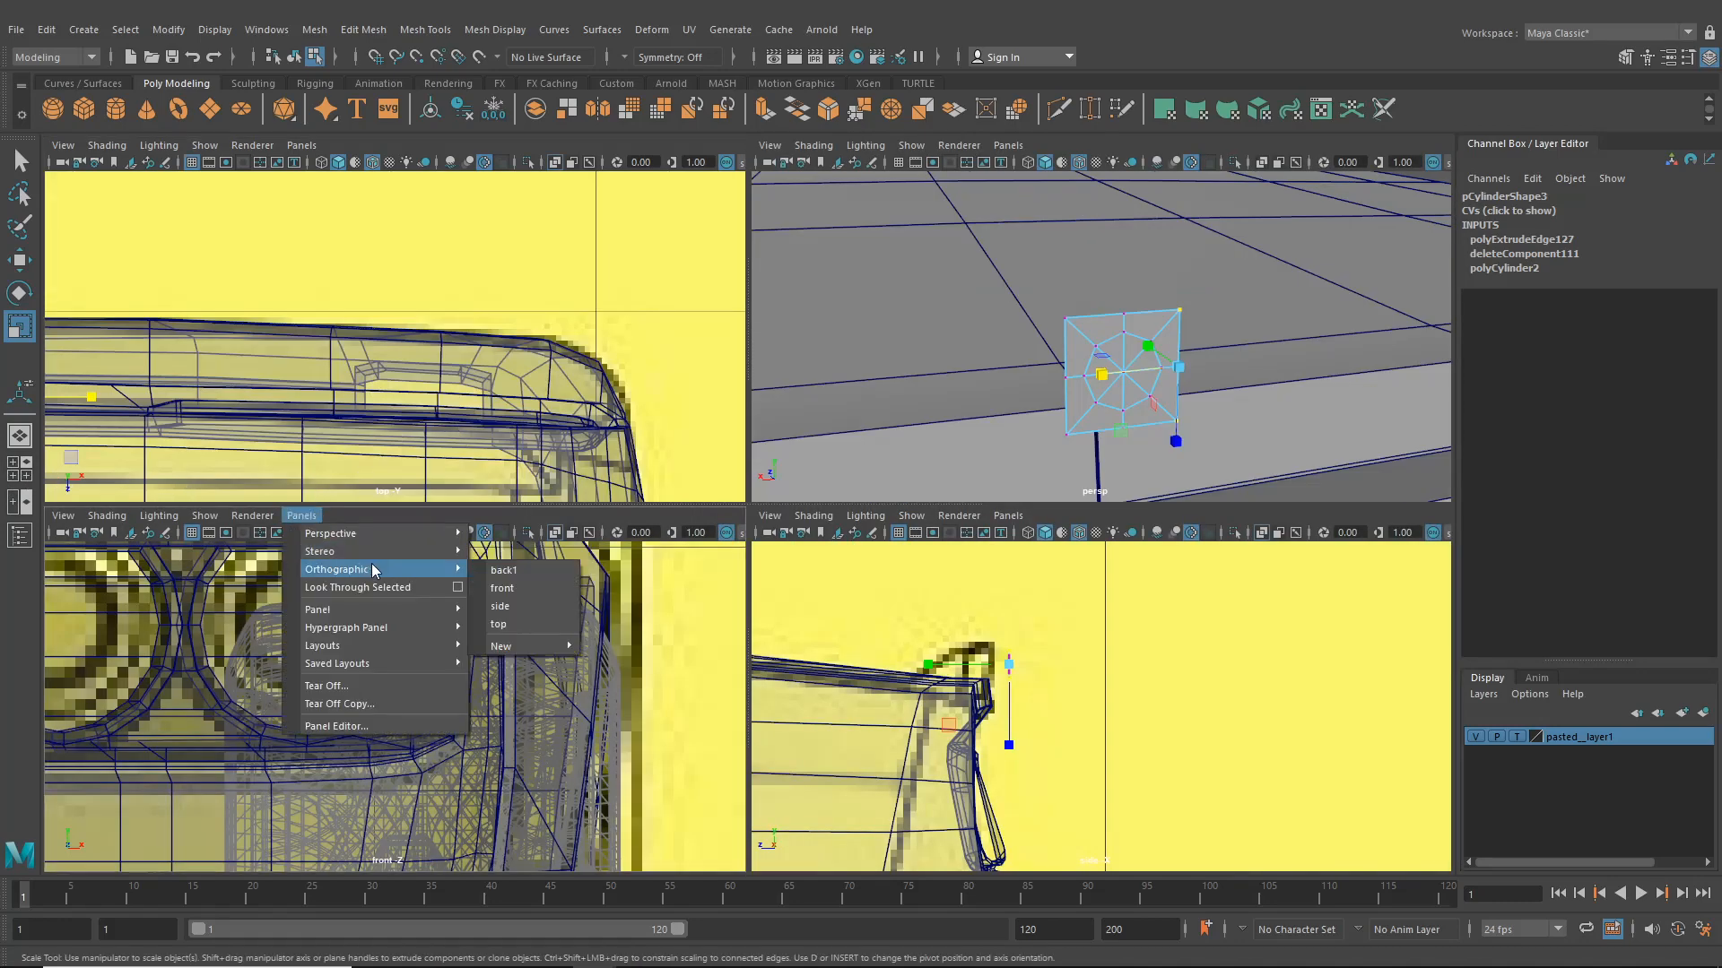
left_click(530, 573)
- Move the plate's upper vertices upward to stretch the plate vertically
left_click_drag(339, 648, 441, 672)
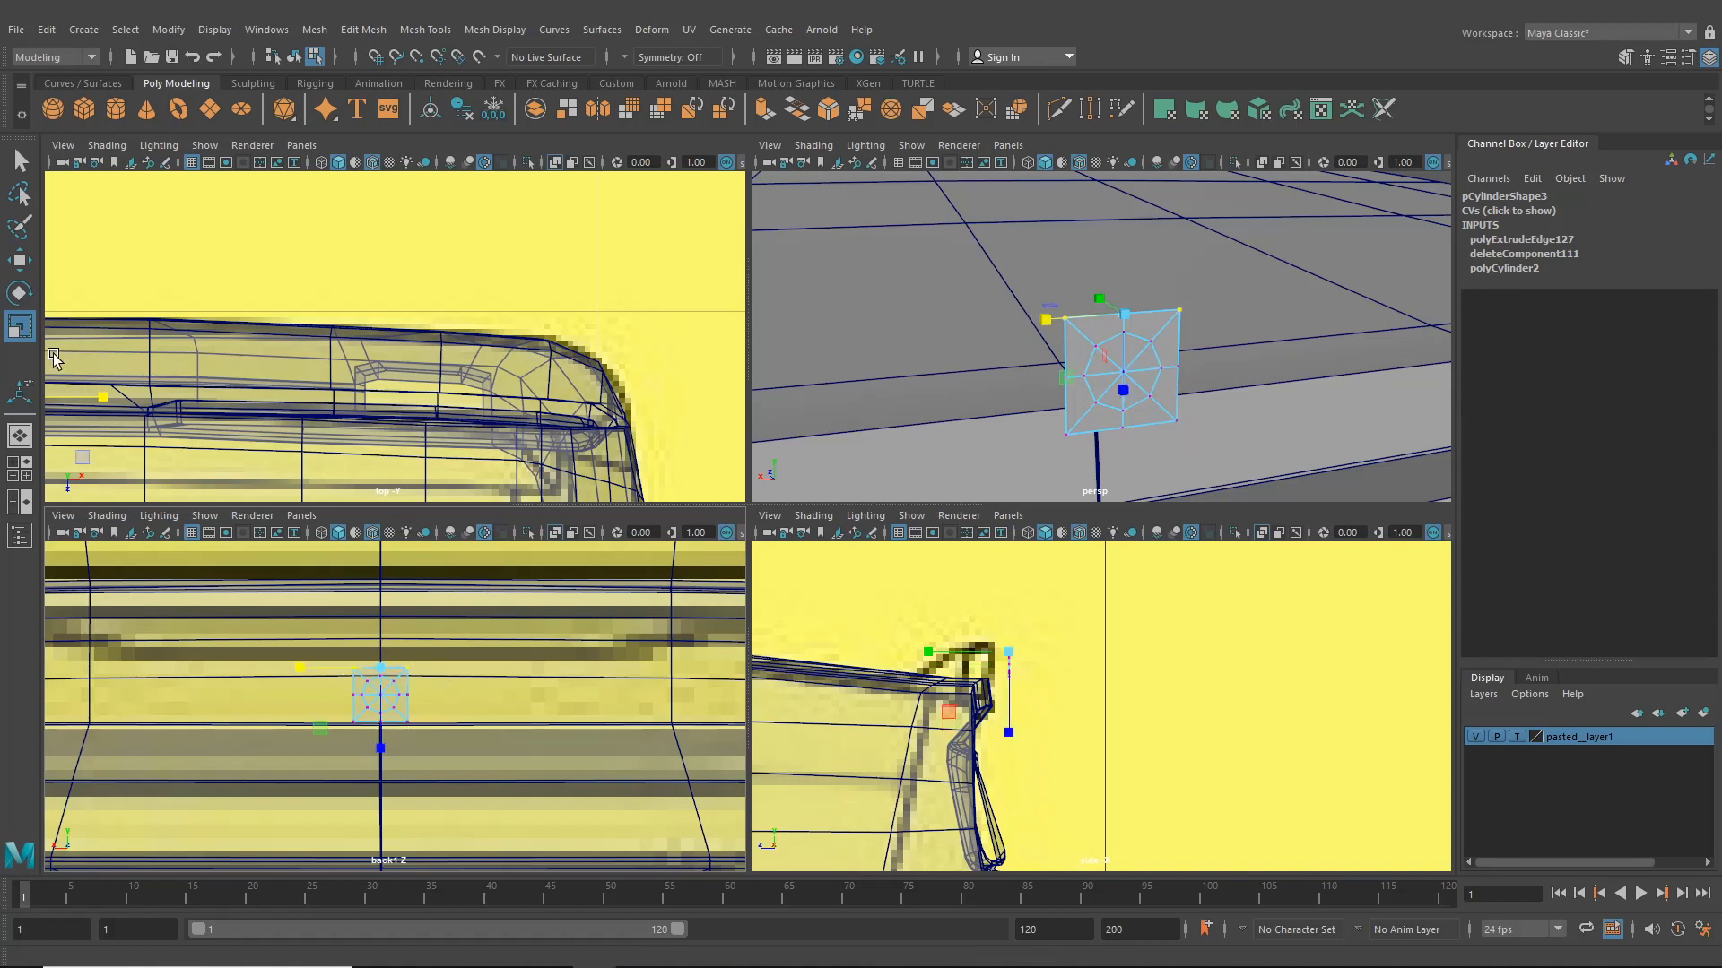
key("w")
left_click_drag(383, 632, 384, 616)
middle_click_drag(407, 627, 307, 677, "alt")
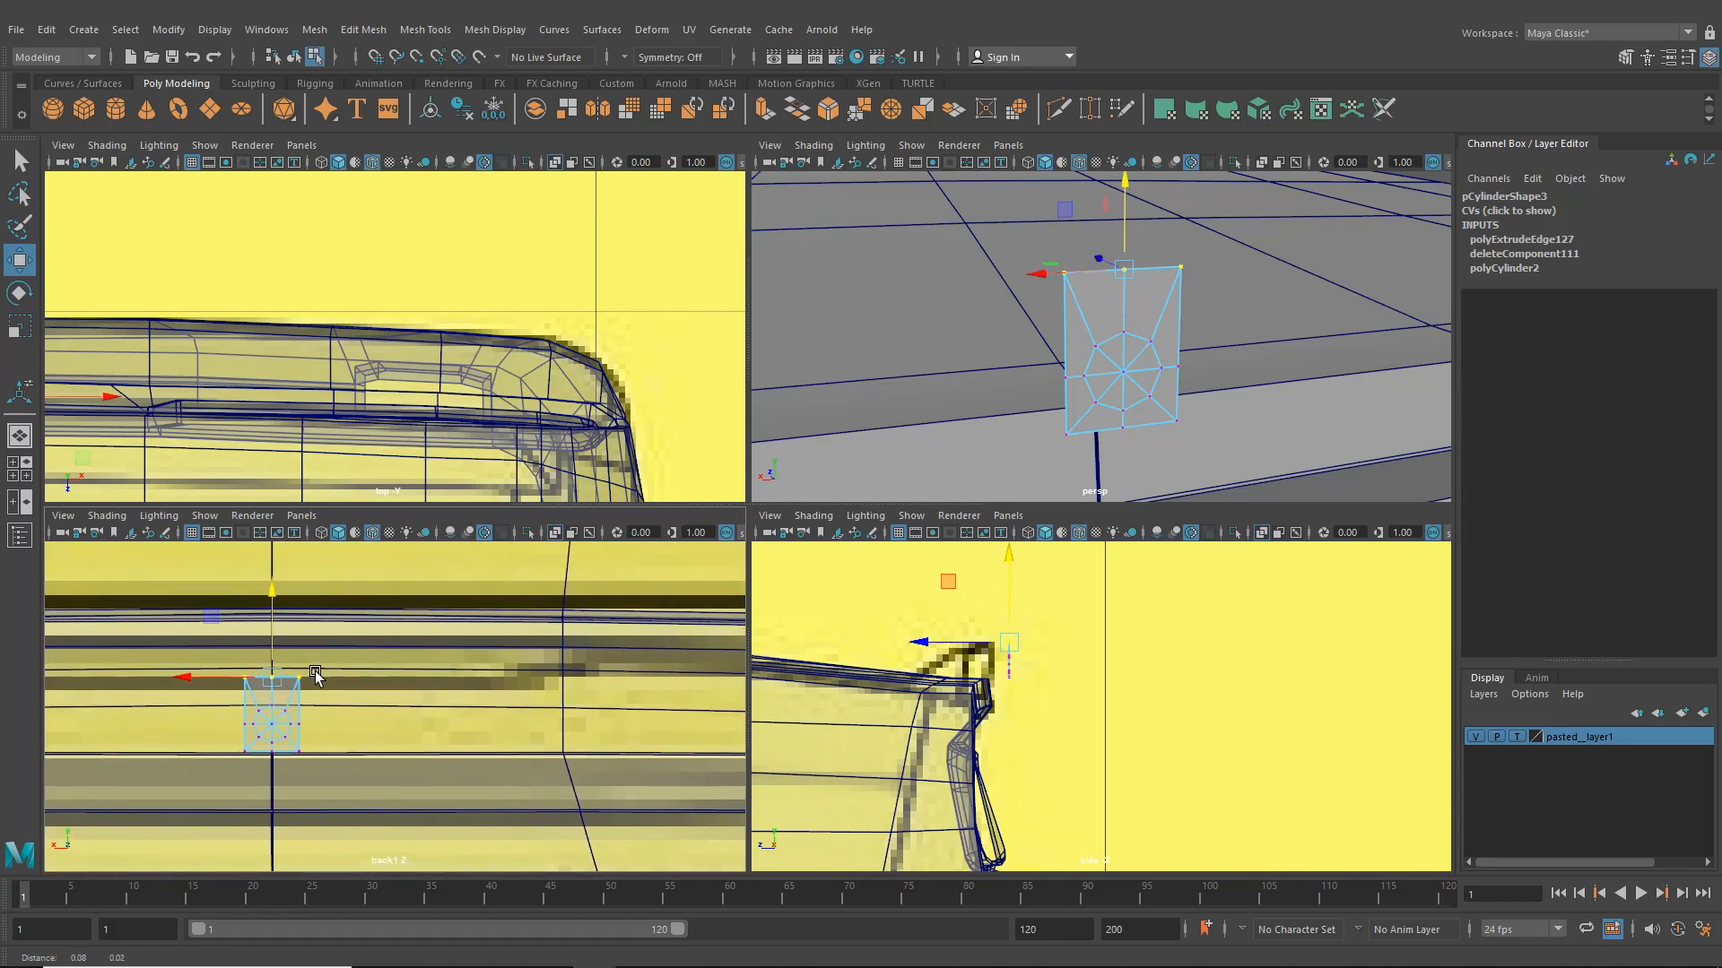
left_click_drag(274, 635, 276, 626)
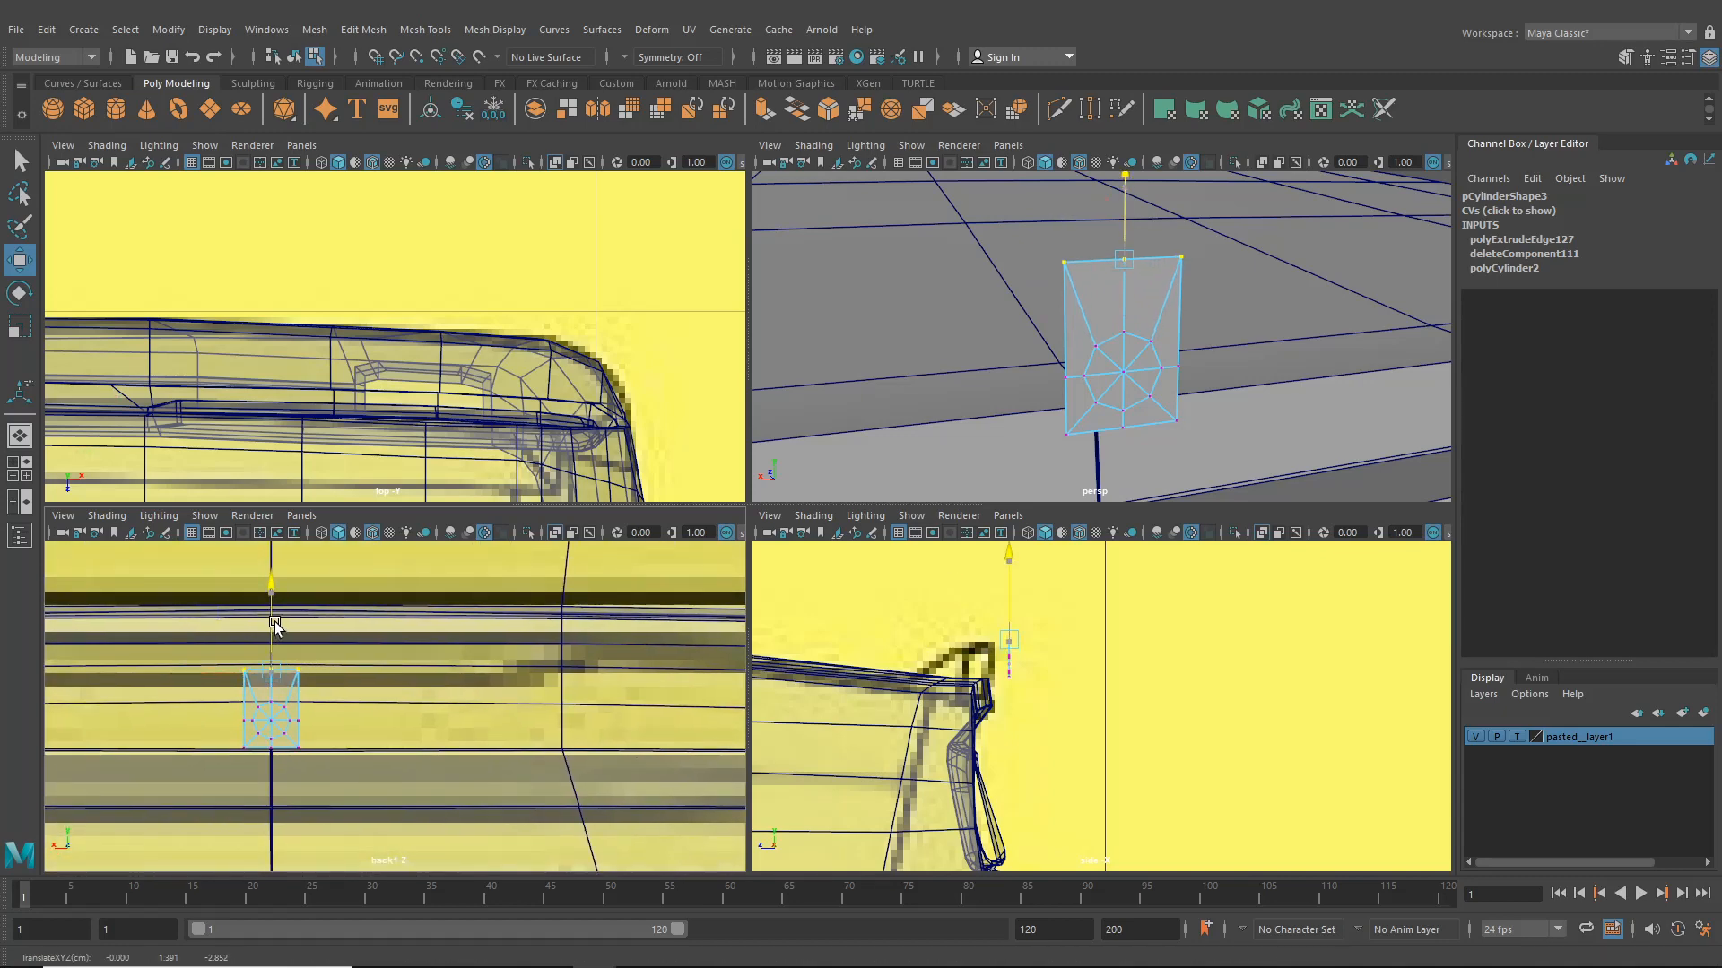
middle_click_drag(274, 694, 341, 669, "alt")
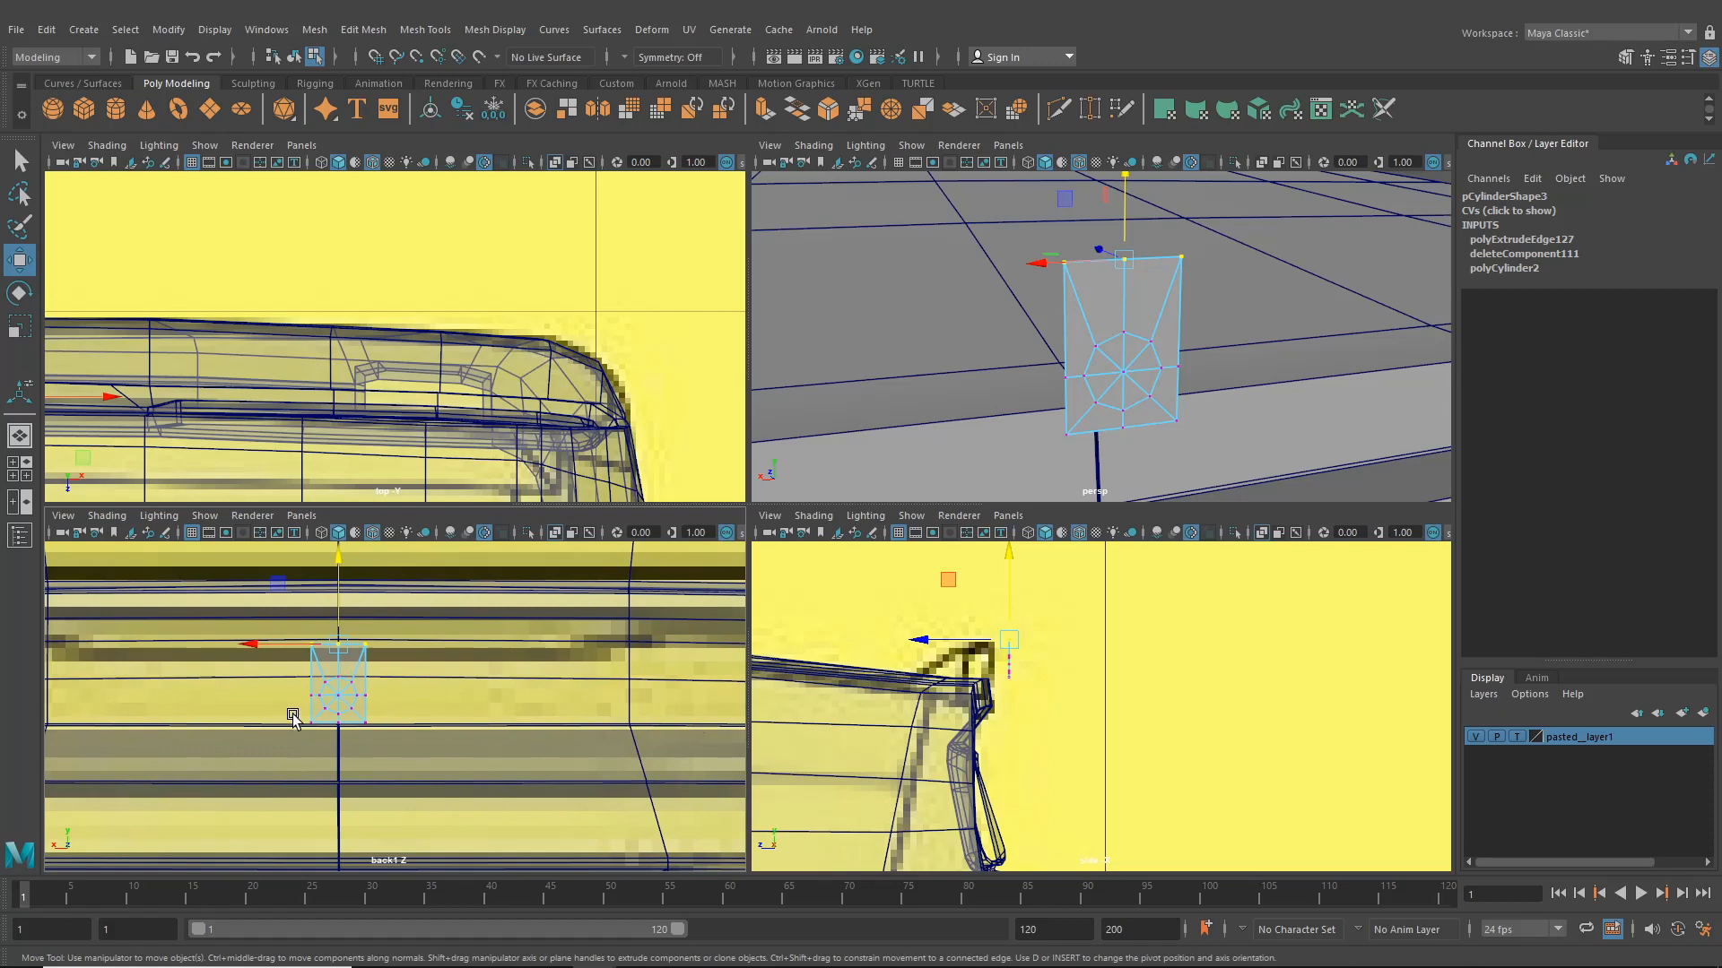
left_click_drag(294, 715, 400, 751)
- Try moving the whole plate object in the perspective view, then undo the moves
scroll(1079, 406, "down", 8)
left_click_drag(1112, 411, 1265, 384, "alt")
scroll(1111, 349, "up", 6)
scroll(1022, 356, "down", 2)
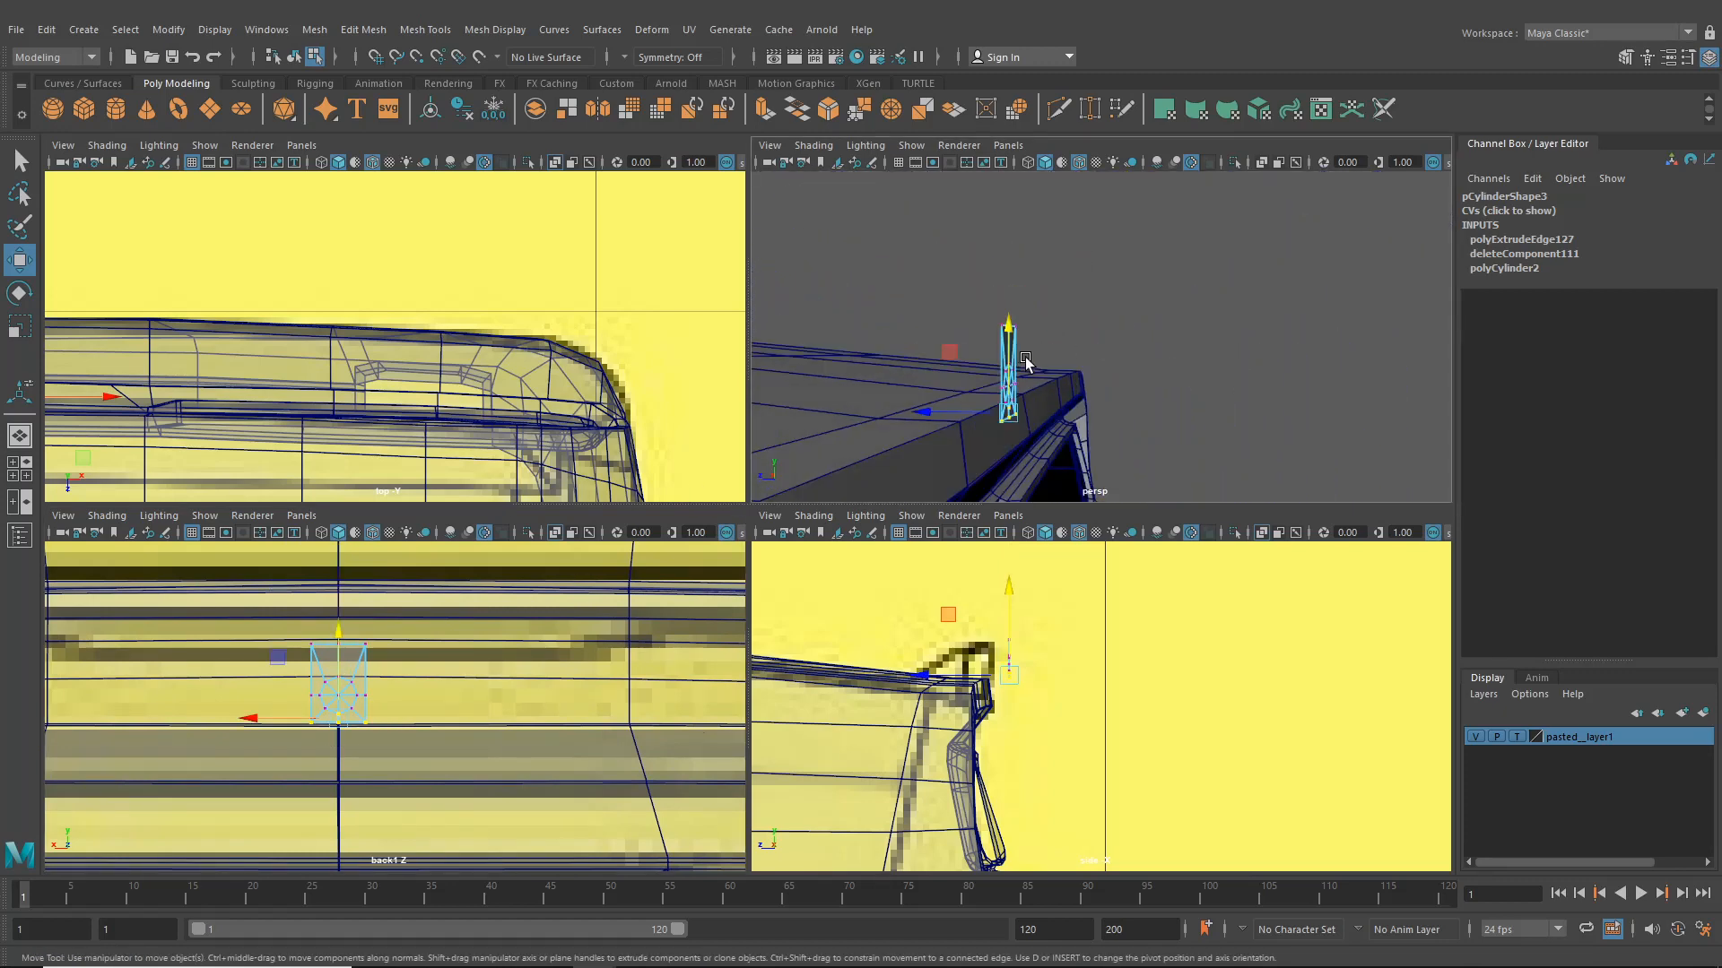
left_click_drag(1027, 359, 1113, 304, "alt")
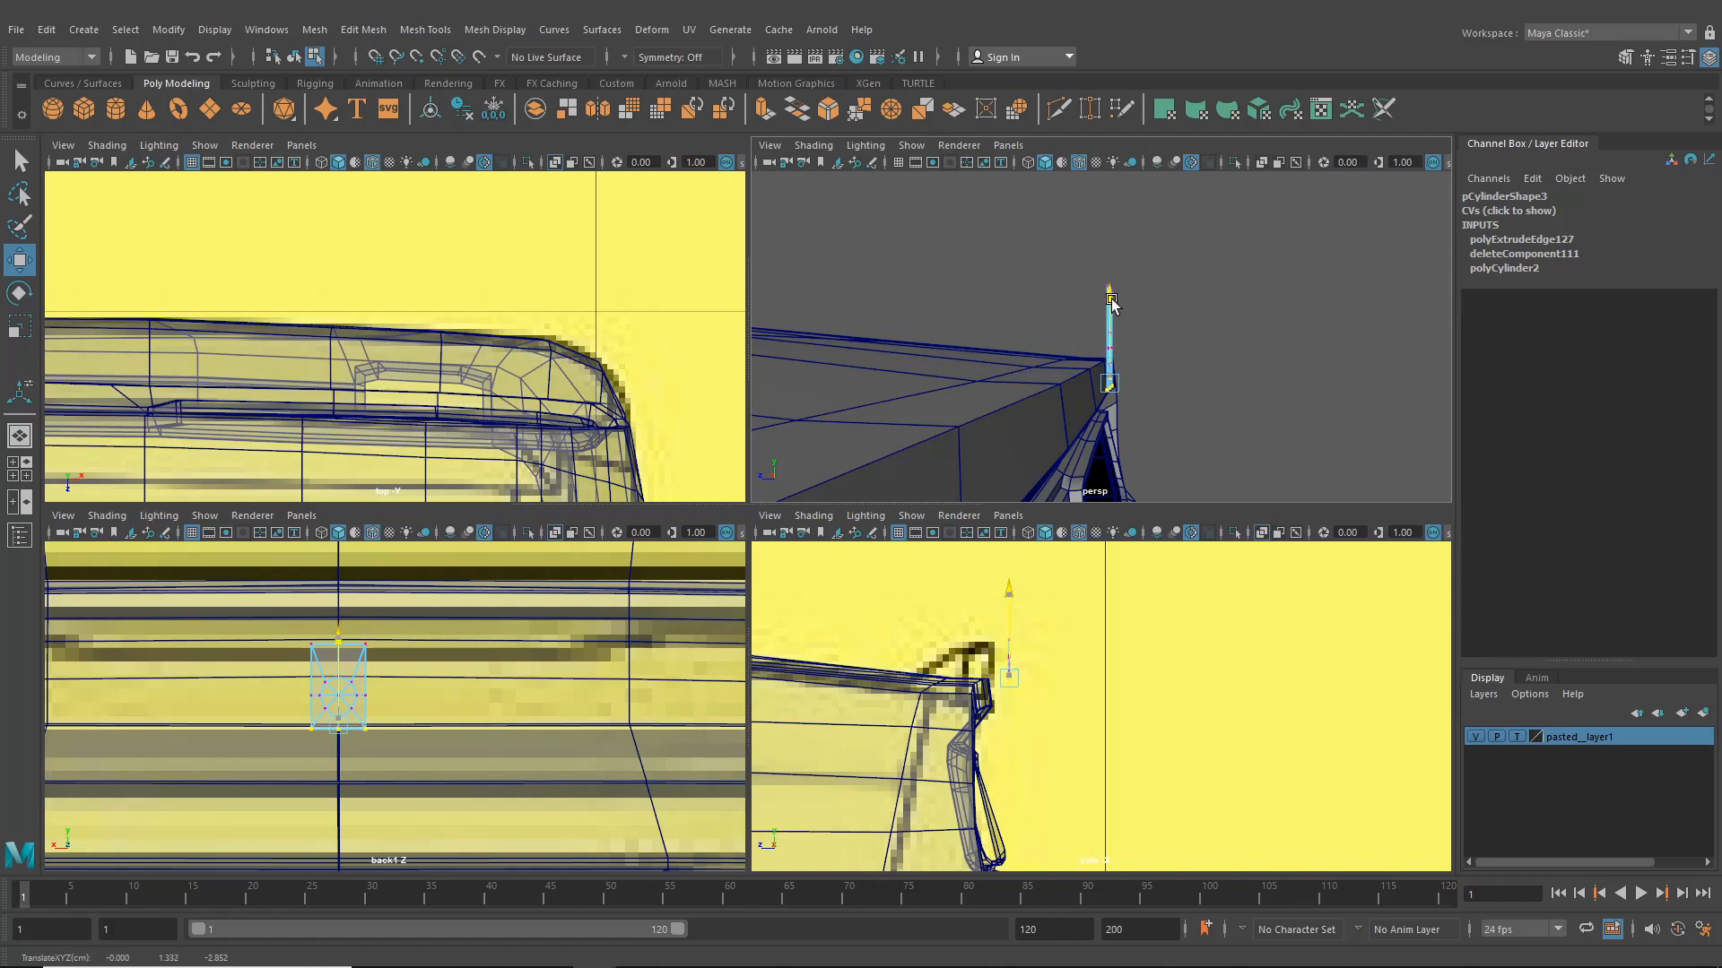
key("F8")
left_click_drag(1012, 357, 962, 366)
right_click_drag(1112, 386, 1052, 400, "alt")
left_click_drag(1053, 400, 987, 402, "alt")
right_click_drag(987, 402, 1006, 409, "alt")
mouse_move(1006, 409)
middle_mouse_down("alt")
mouse_move(1022, 422)
mouse_move(1040, 406)
middle_mouse_up("alt")
key("ctrl+z")
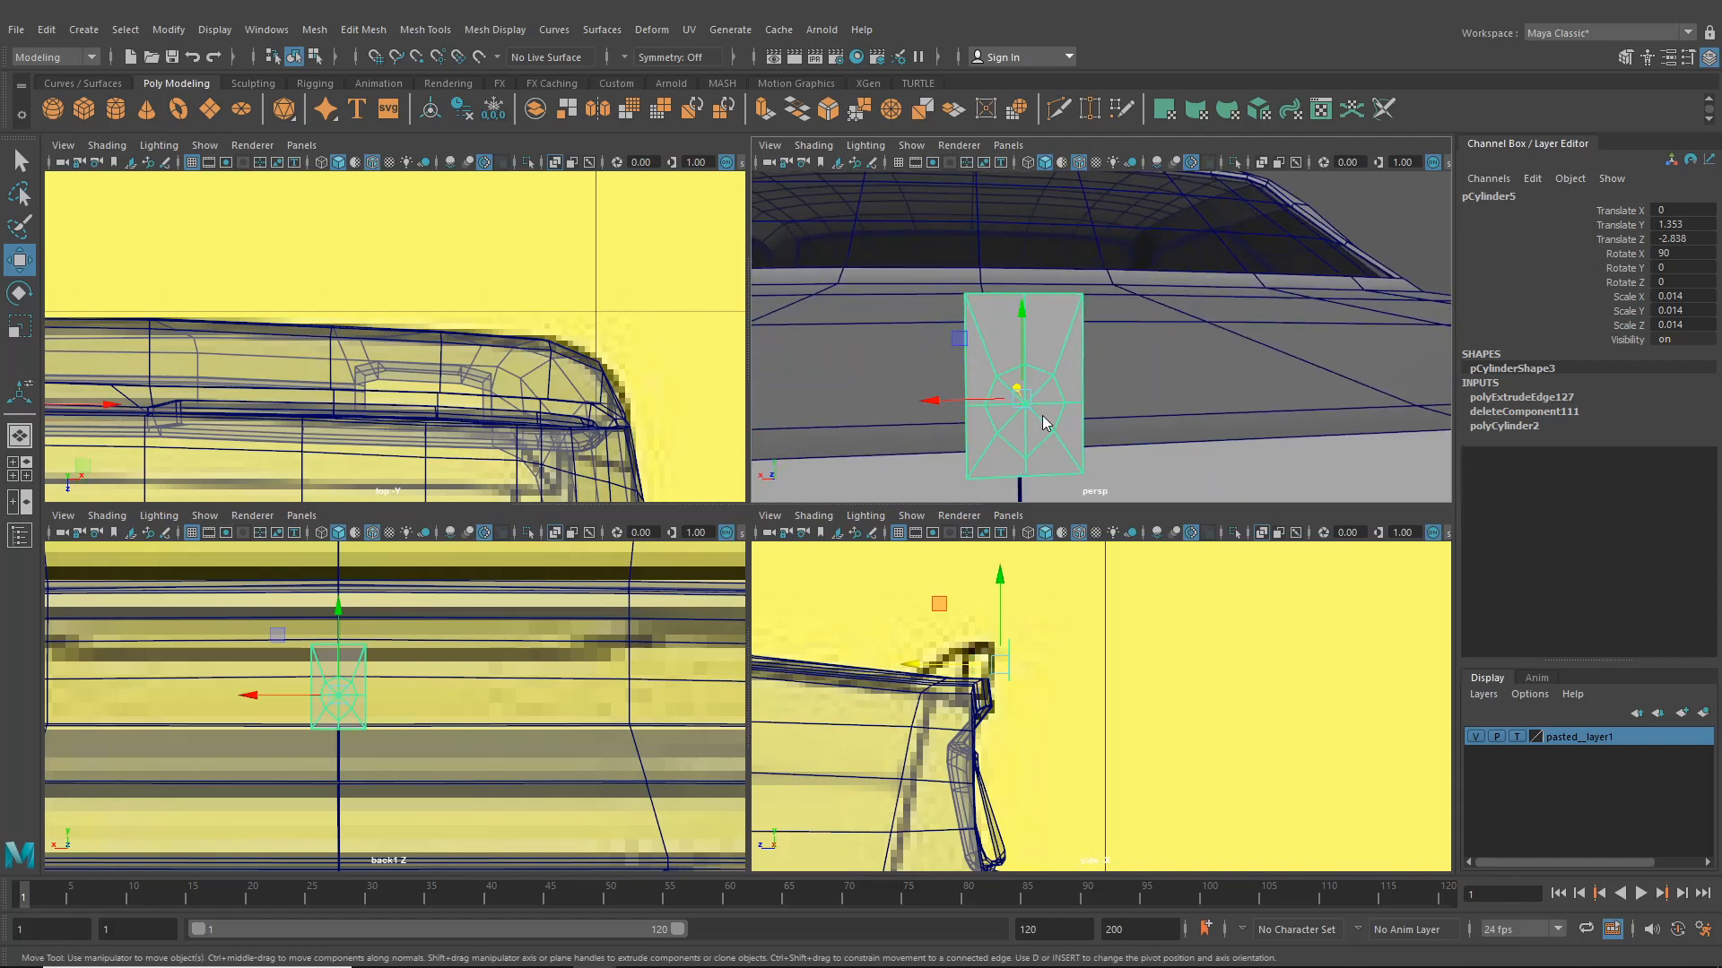
right_click_drag(1042, 416, 1024, 460)
key("ctrl+z")
key("ctrl+z")
key("ctrl+z")
- Select the disc's vertices and move them slightly upward within the plate
left_click_drag(1118, 480, 933, 454)
left_click_drag(1026, 405, 1027, 406)
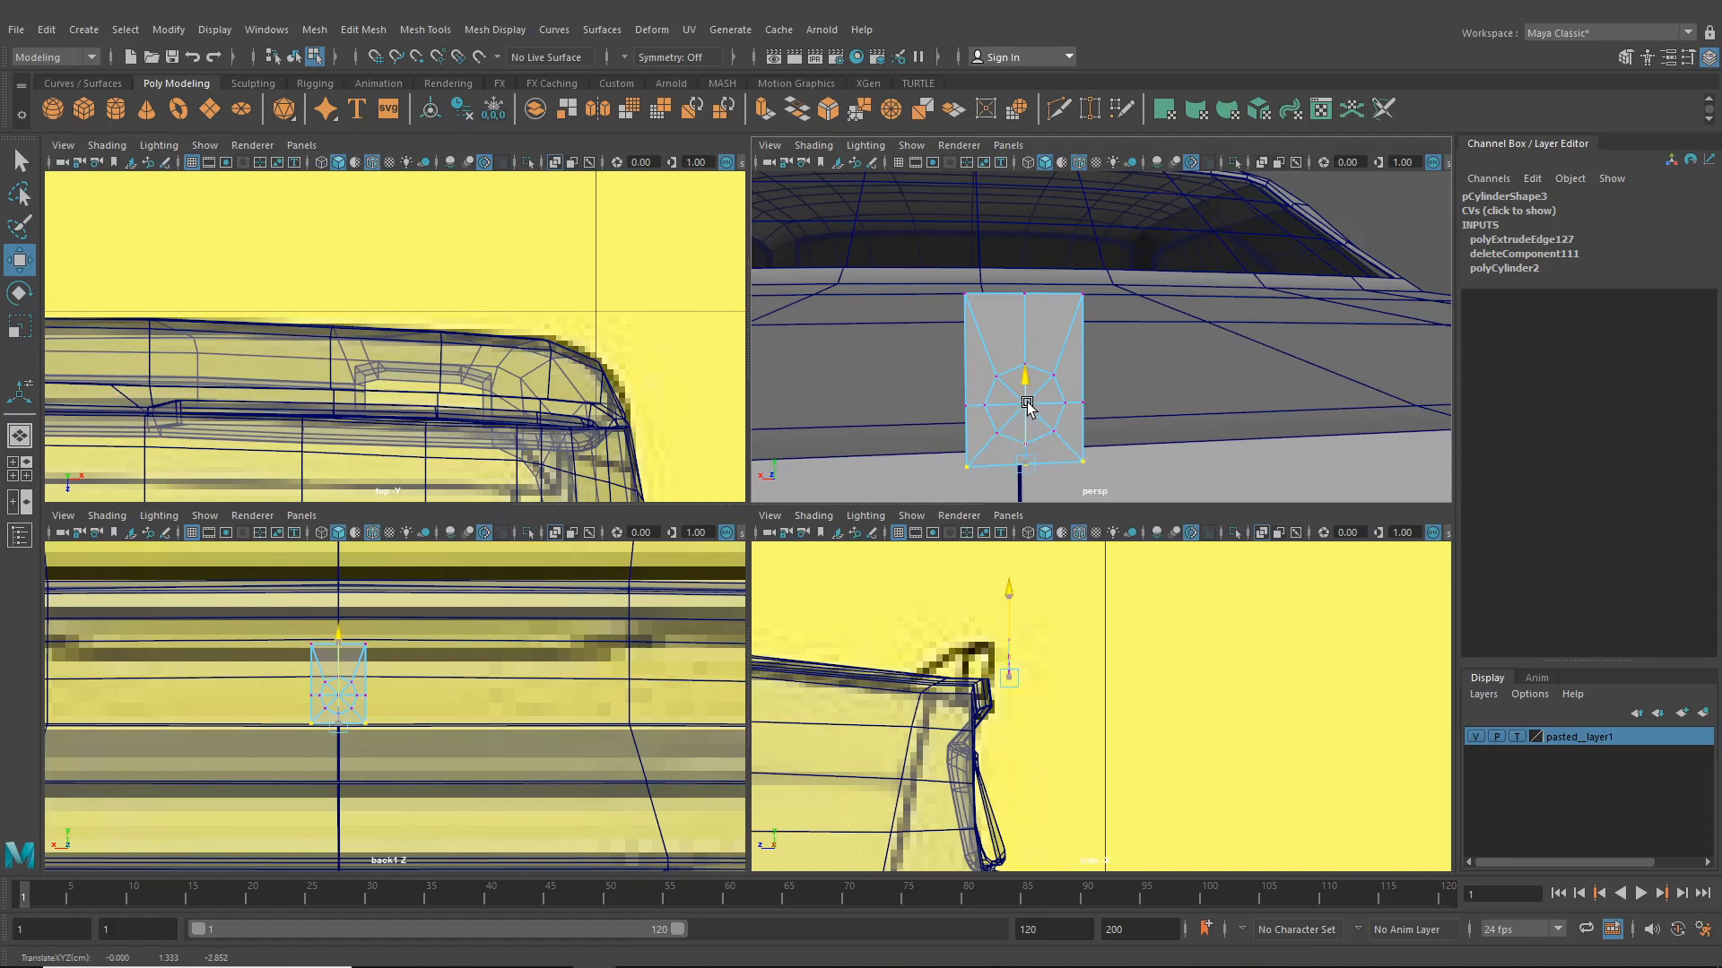
left_click_drag(983, 352, 1087, 453)
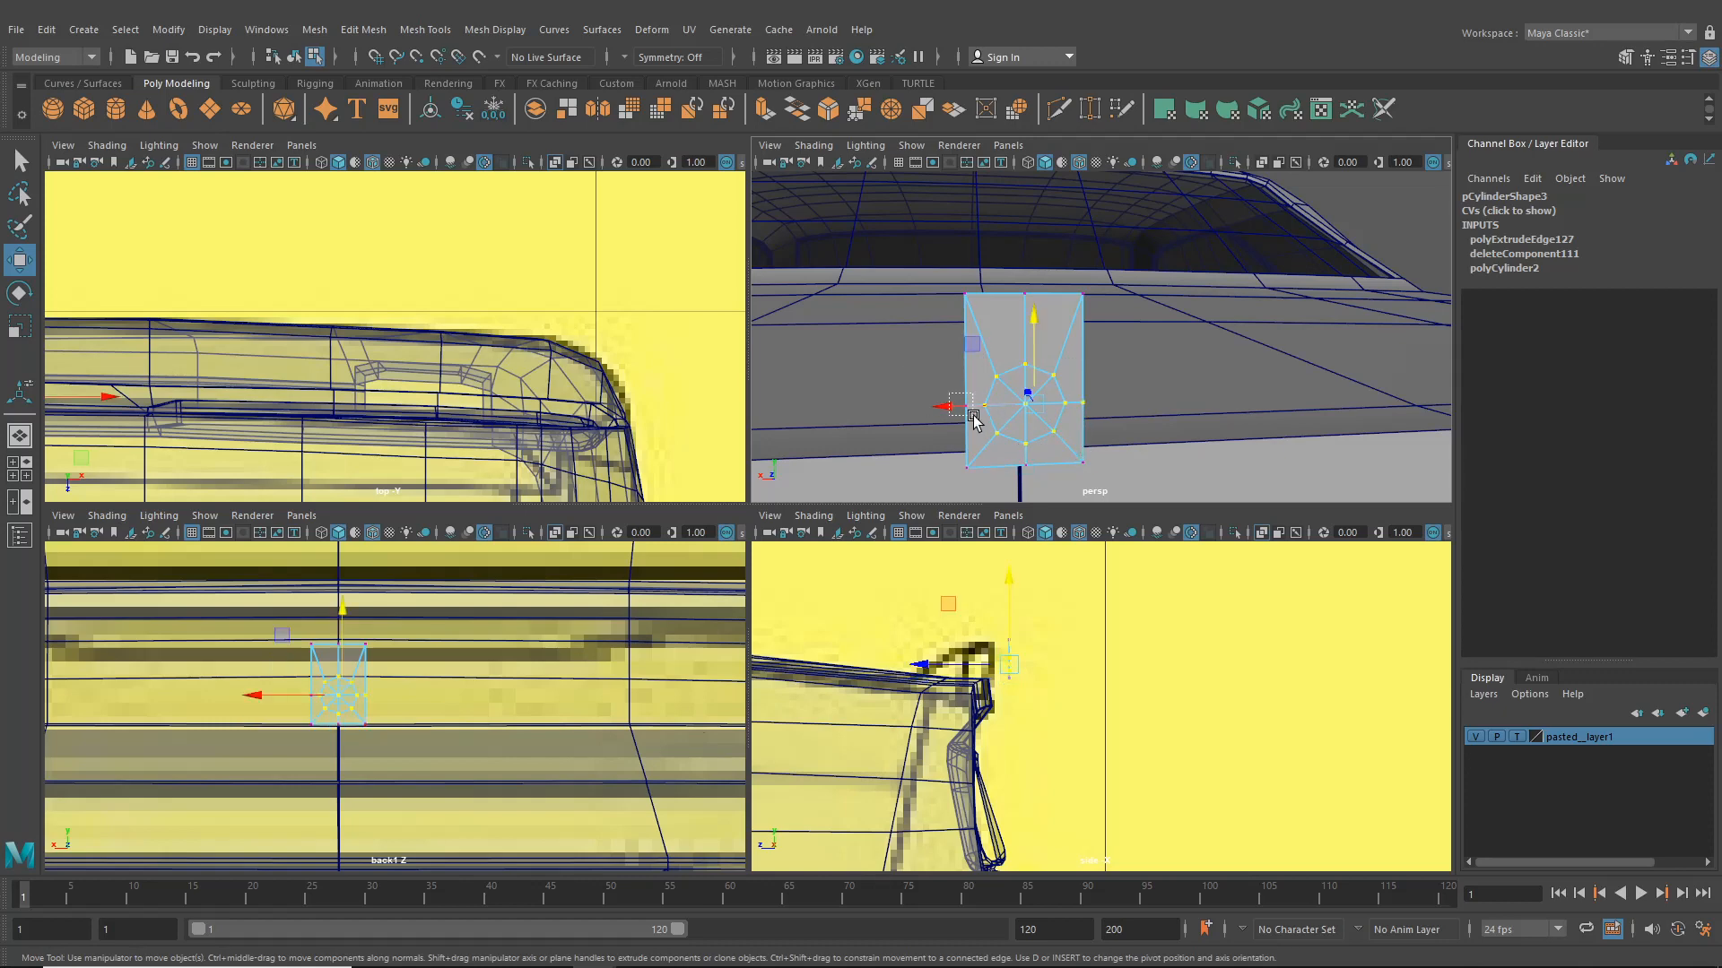
left_click_drag(973, 416, 975, 417, "shift")
left_click_drag(1028, 347, 1027, 326)
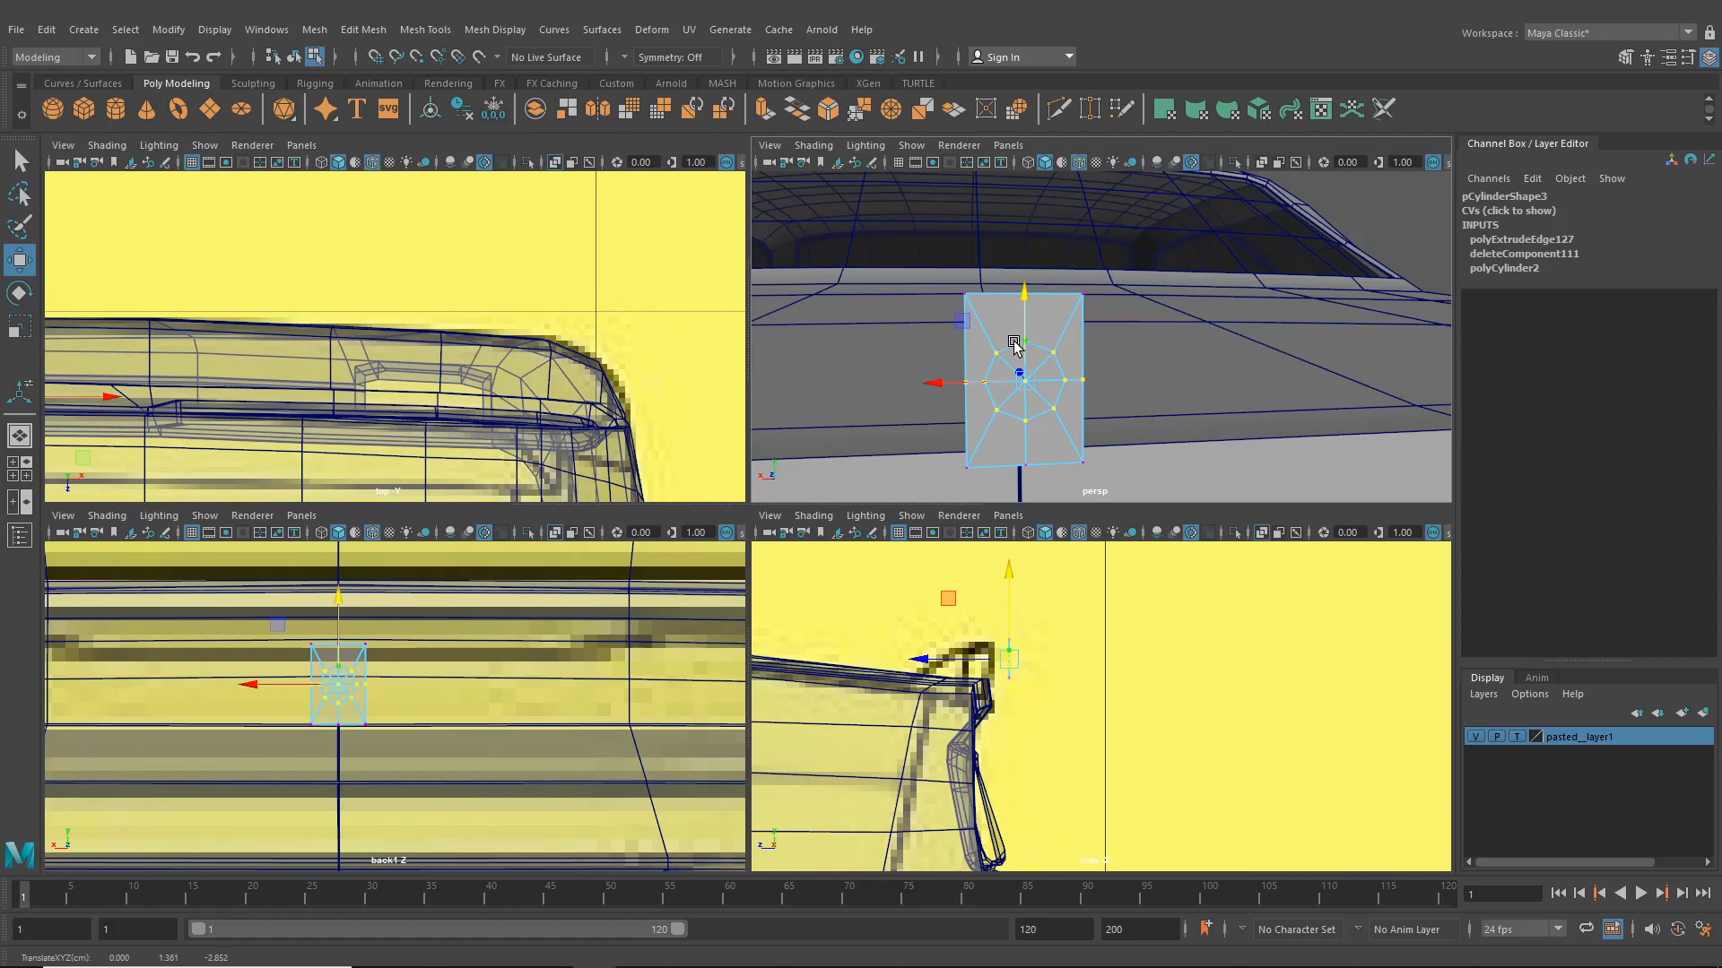
right_click_drag(333, 656, 251, 481)
key("ctrl+z")
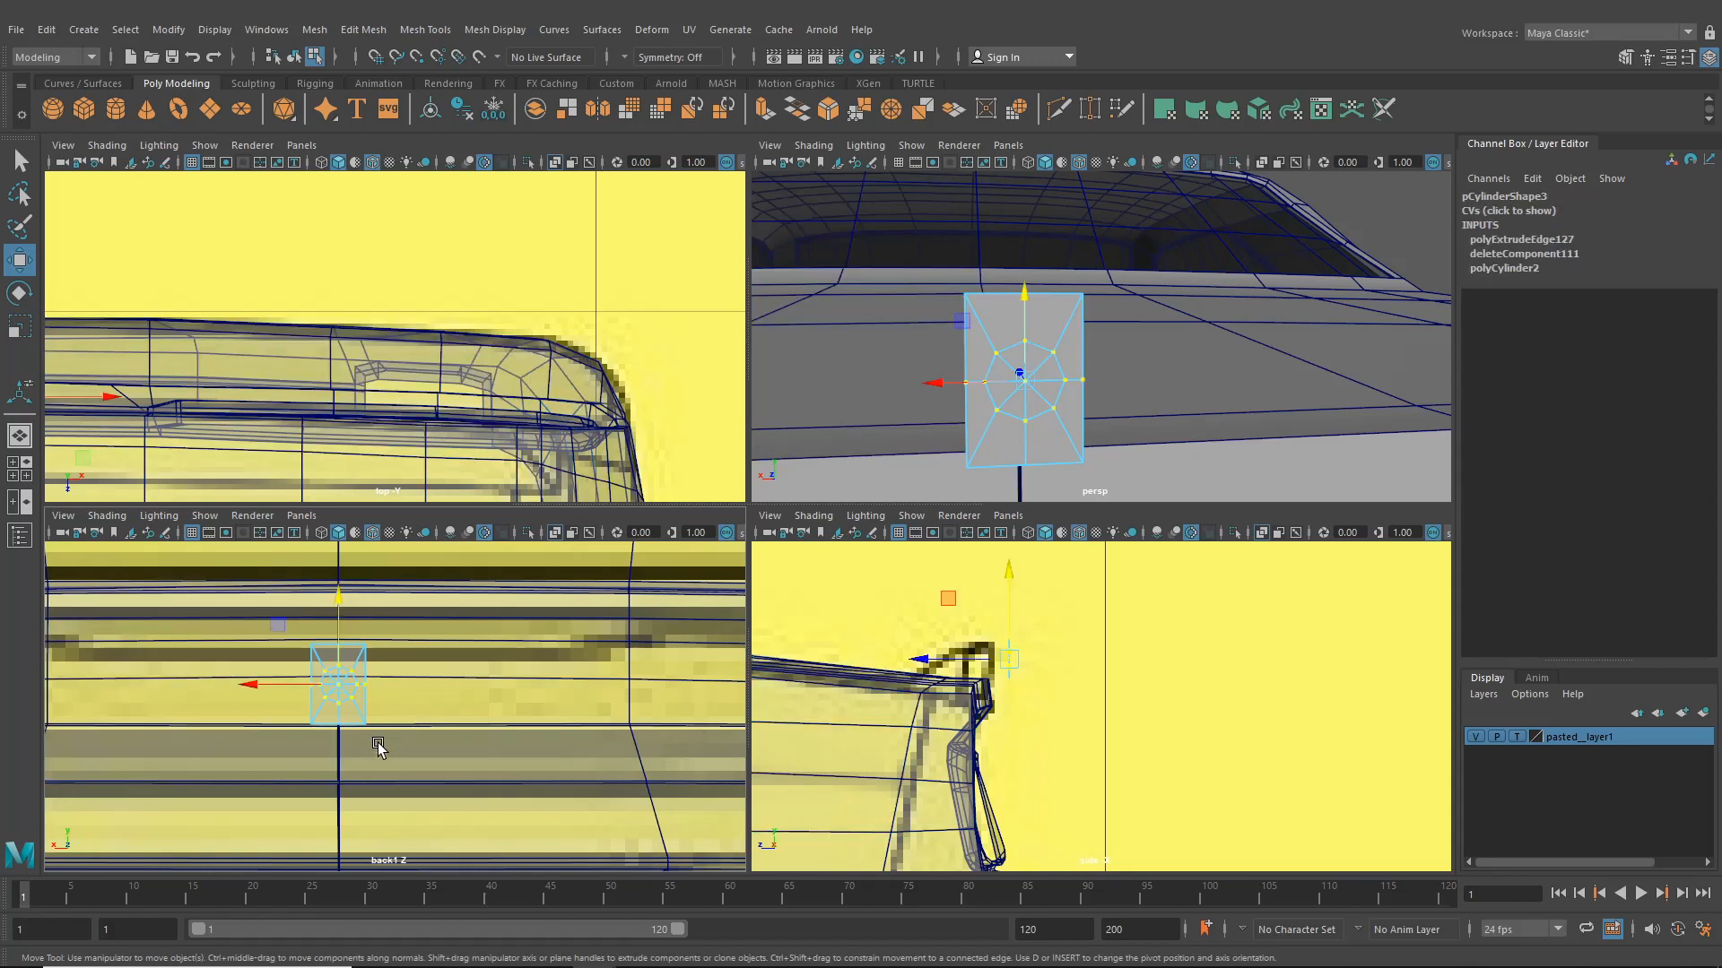
- Delete one half of the plate's faces, keeping the other half with the disc
right_click_drag(338, 695, 345, 734)
left_click_drag(427, 750, 354, 628)
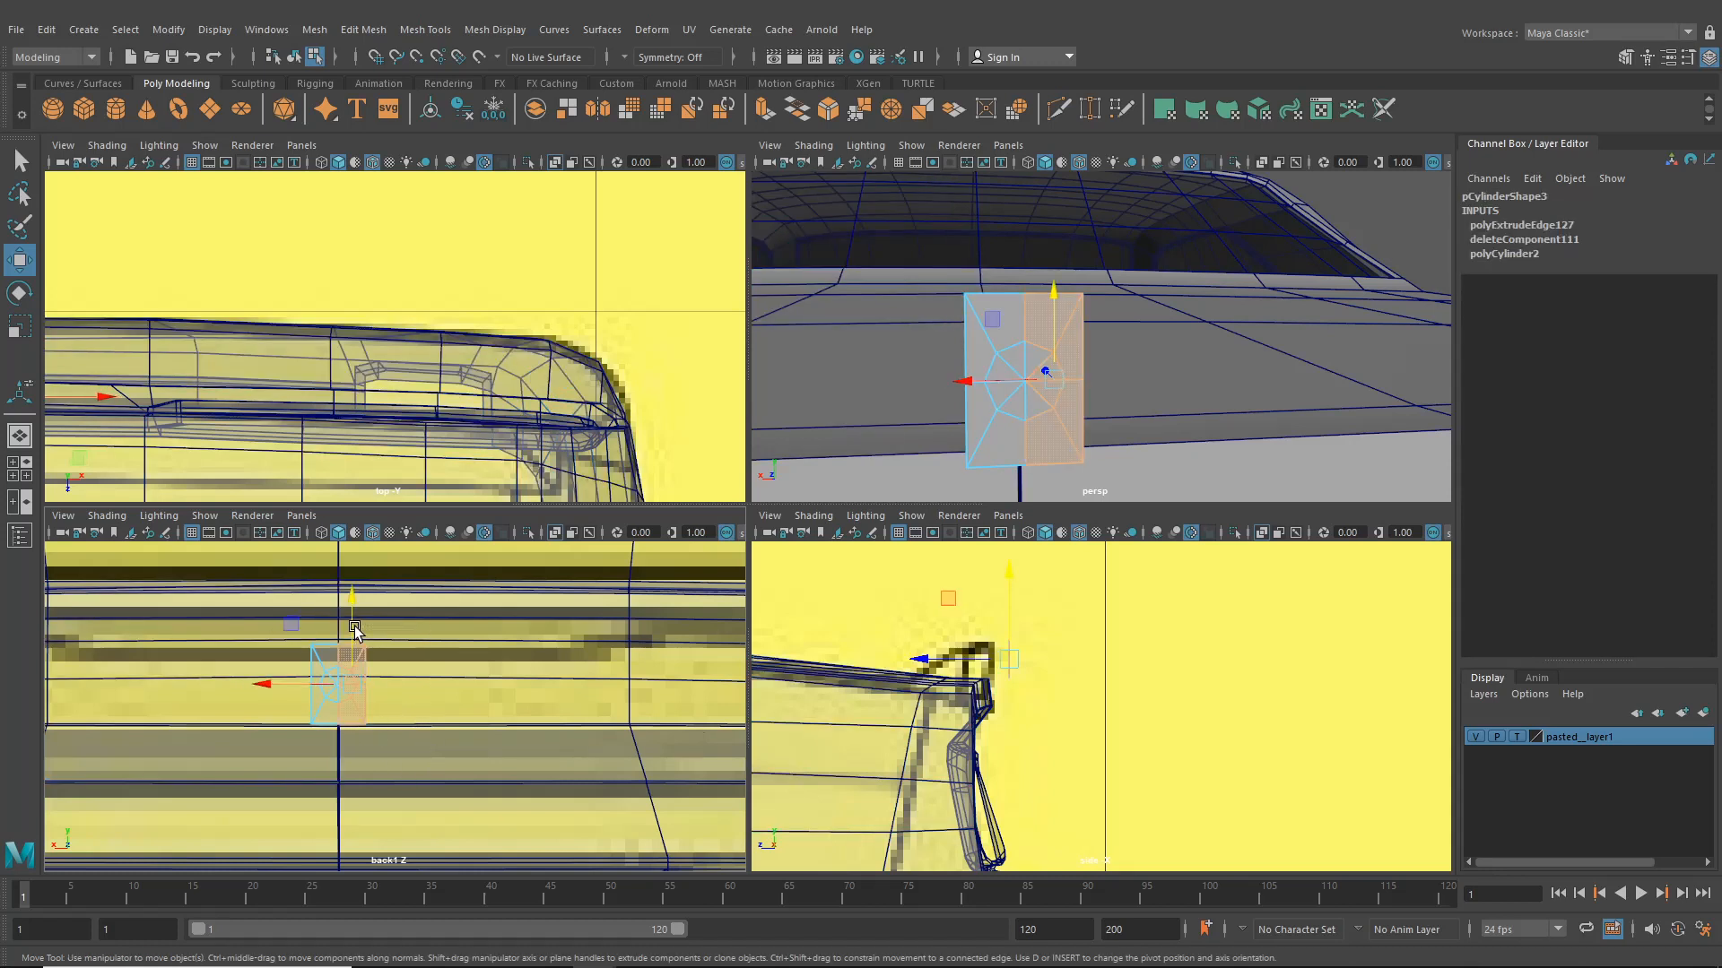
key("Delete")
left_click(1040, 404)
key("Delete")
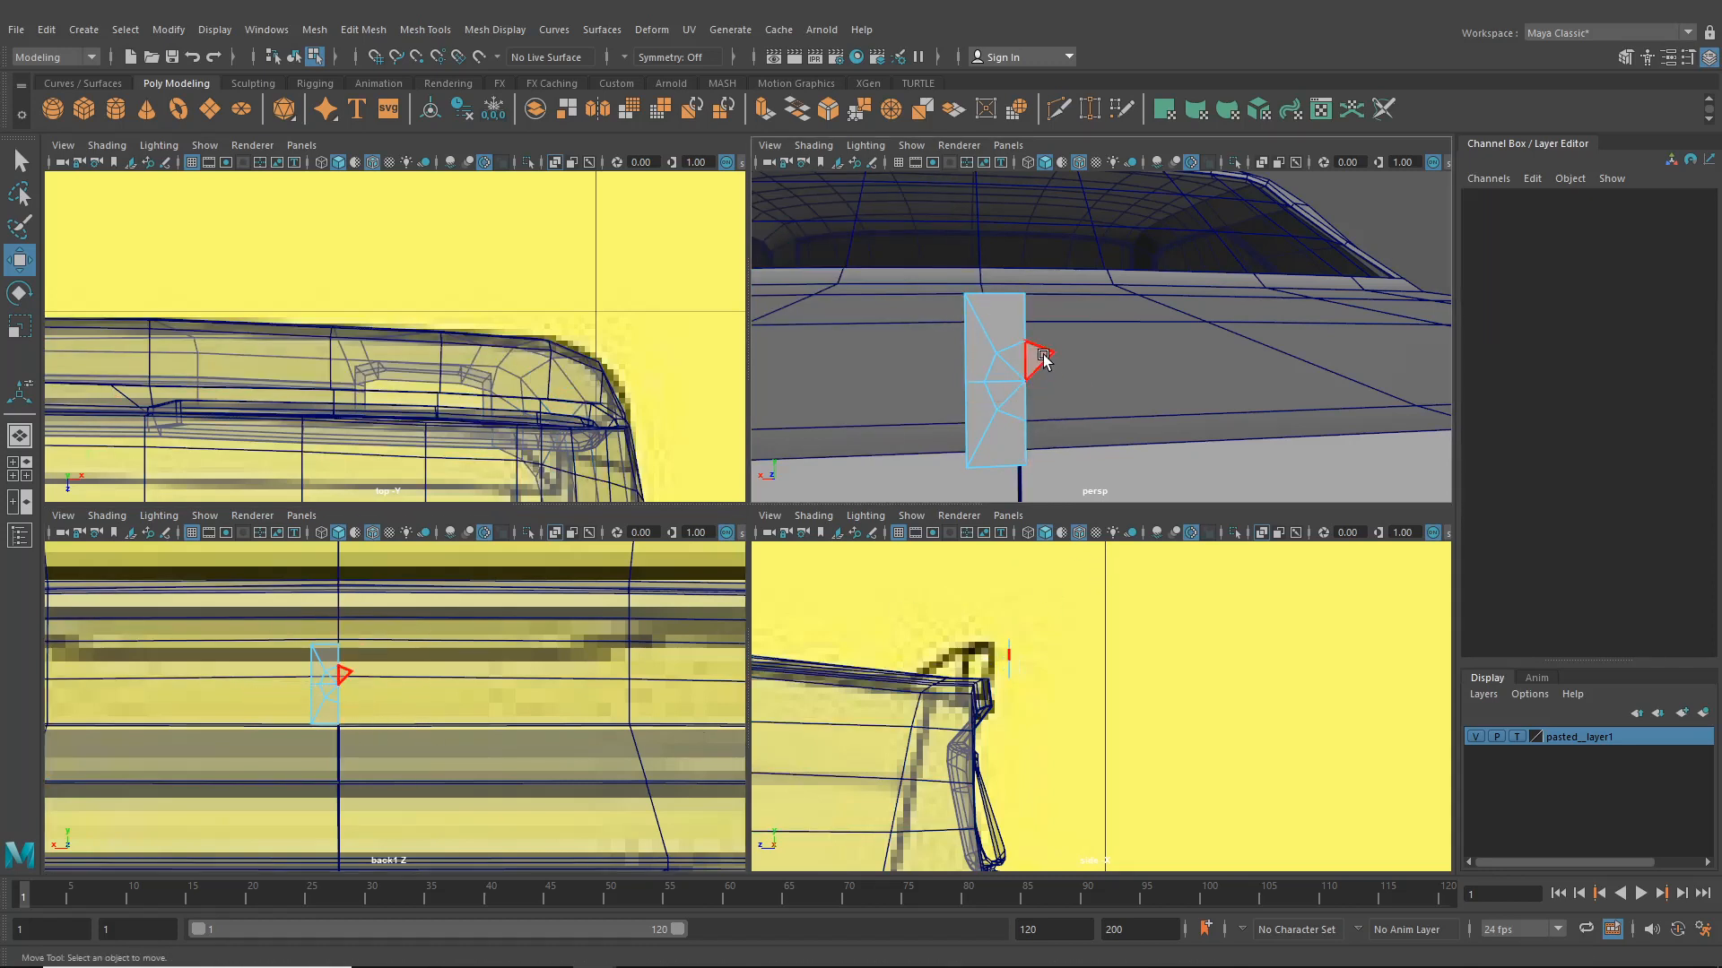
left_click(1043, 359)
key("Delete")
- Select the plate's open side edge and extrude it sideways along the rear panel
right_click_drag(986, 305, 981, 255)
left_click(966, 343)
left_click(968, 423, "shift")
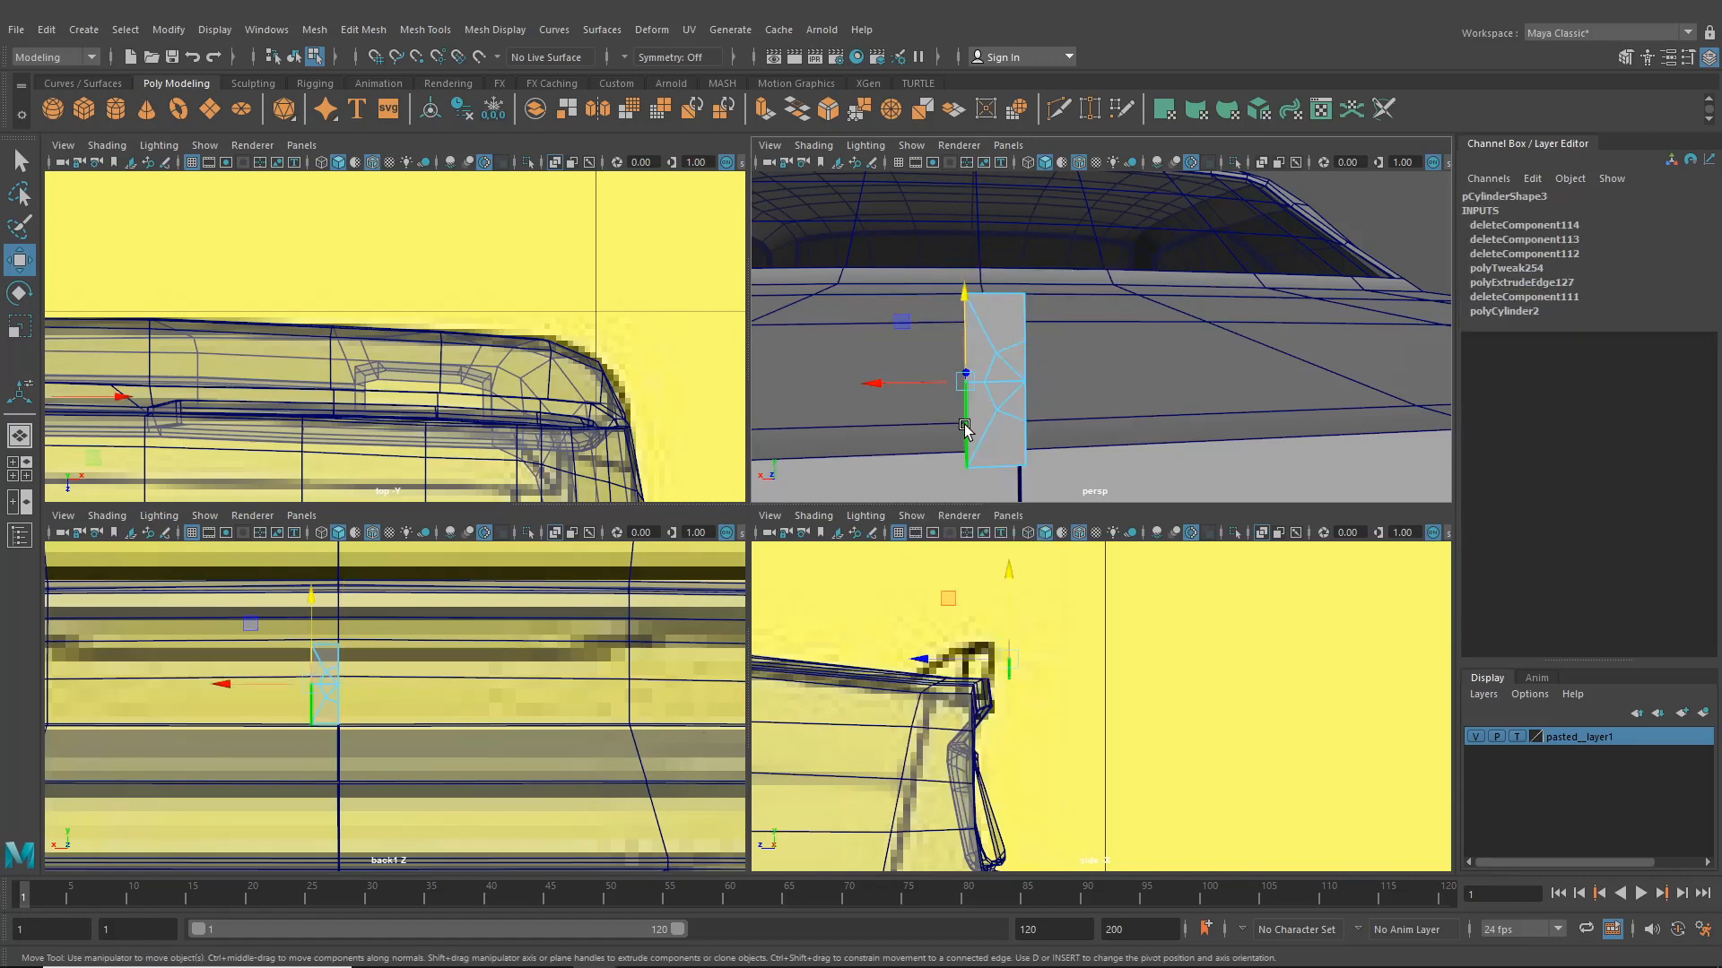
left_click_drag(968, 431, 995, 435, "alt")
key("ctrl+e")
middle_click_drag(376, 676, 445, 681, "alt")
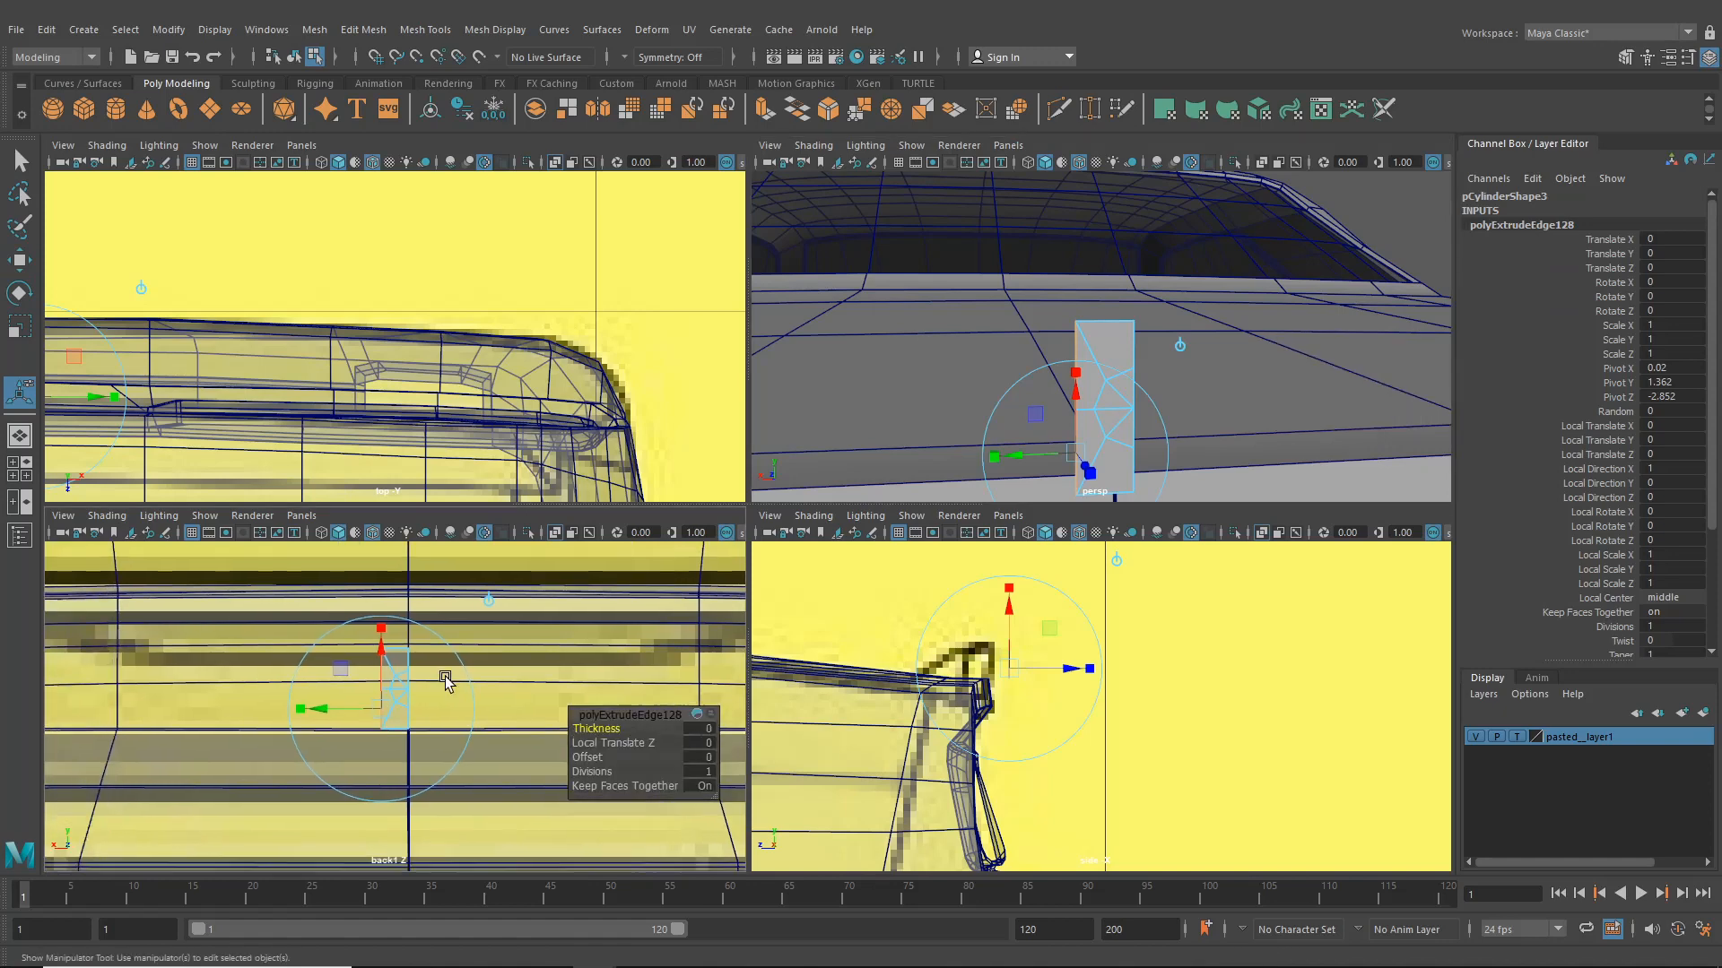
left_click_drag(356, 688, 109, 702)
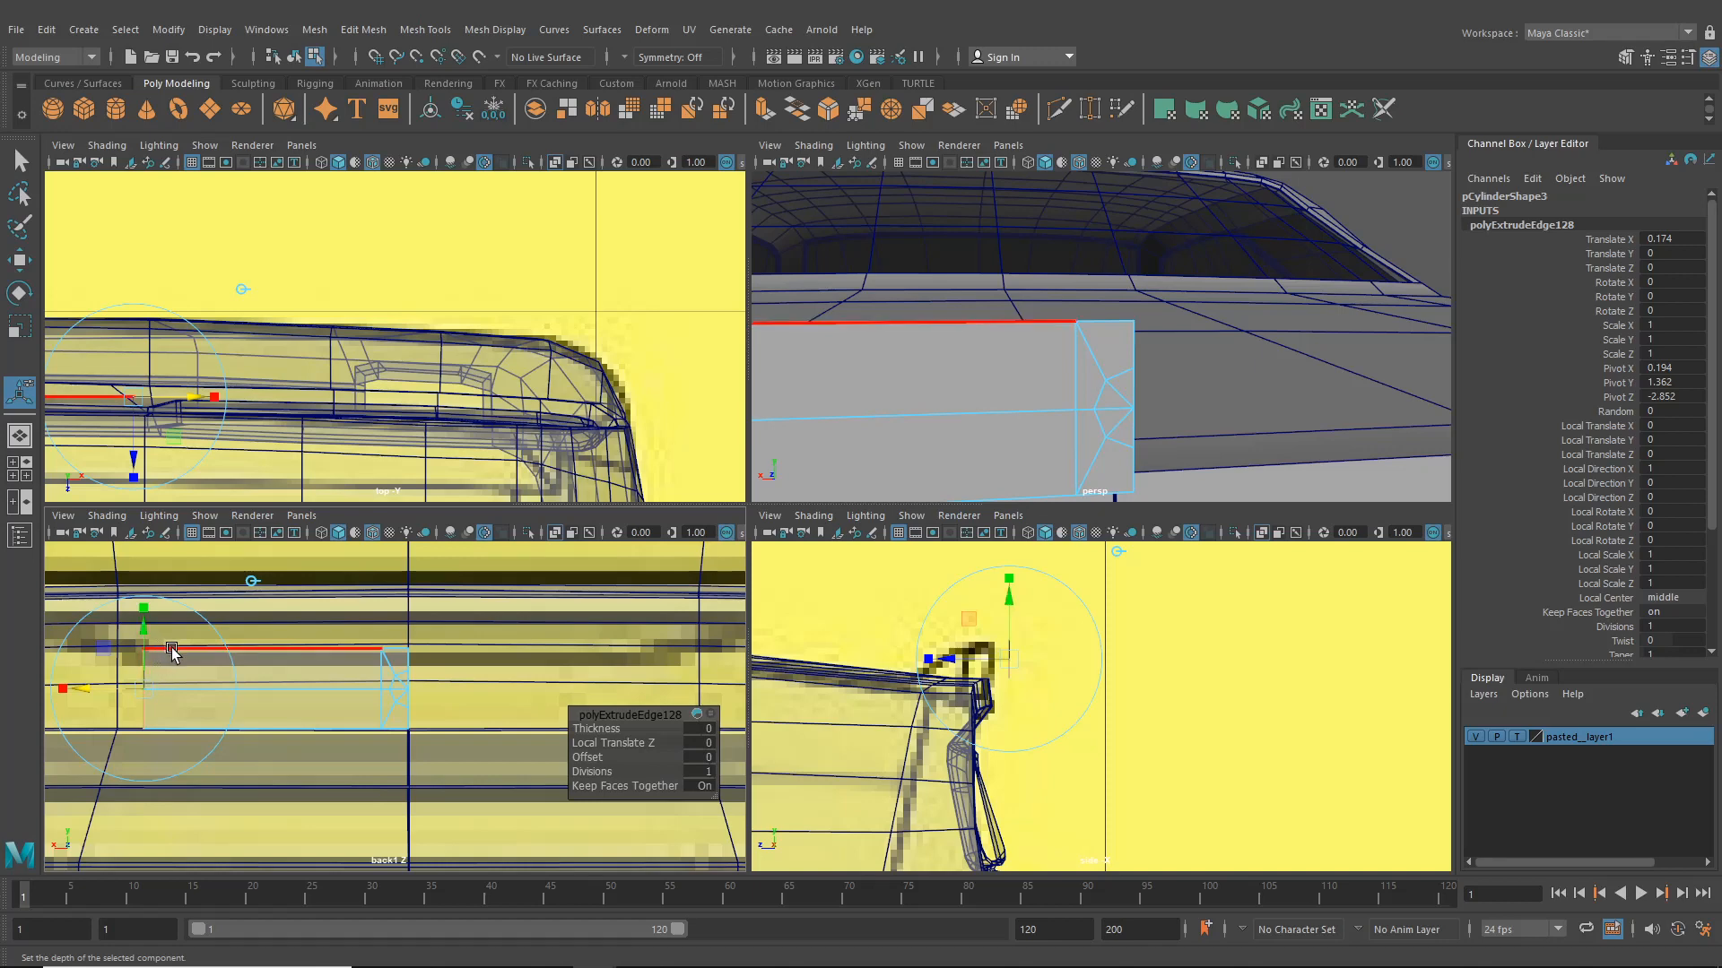
middle_click_drag(173, 653, 223, 671, "alt")
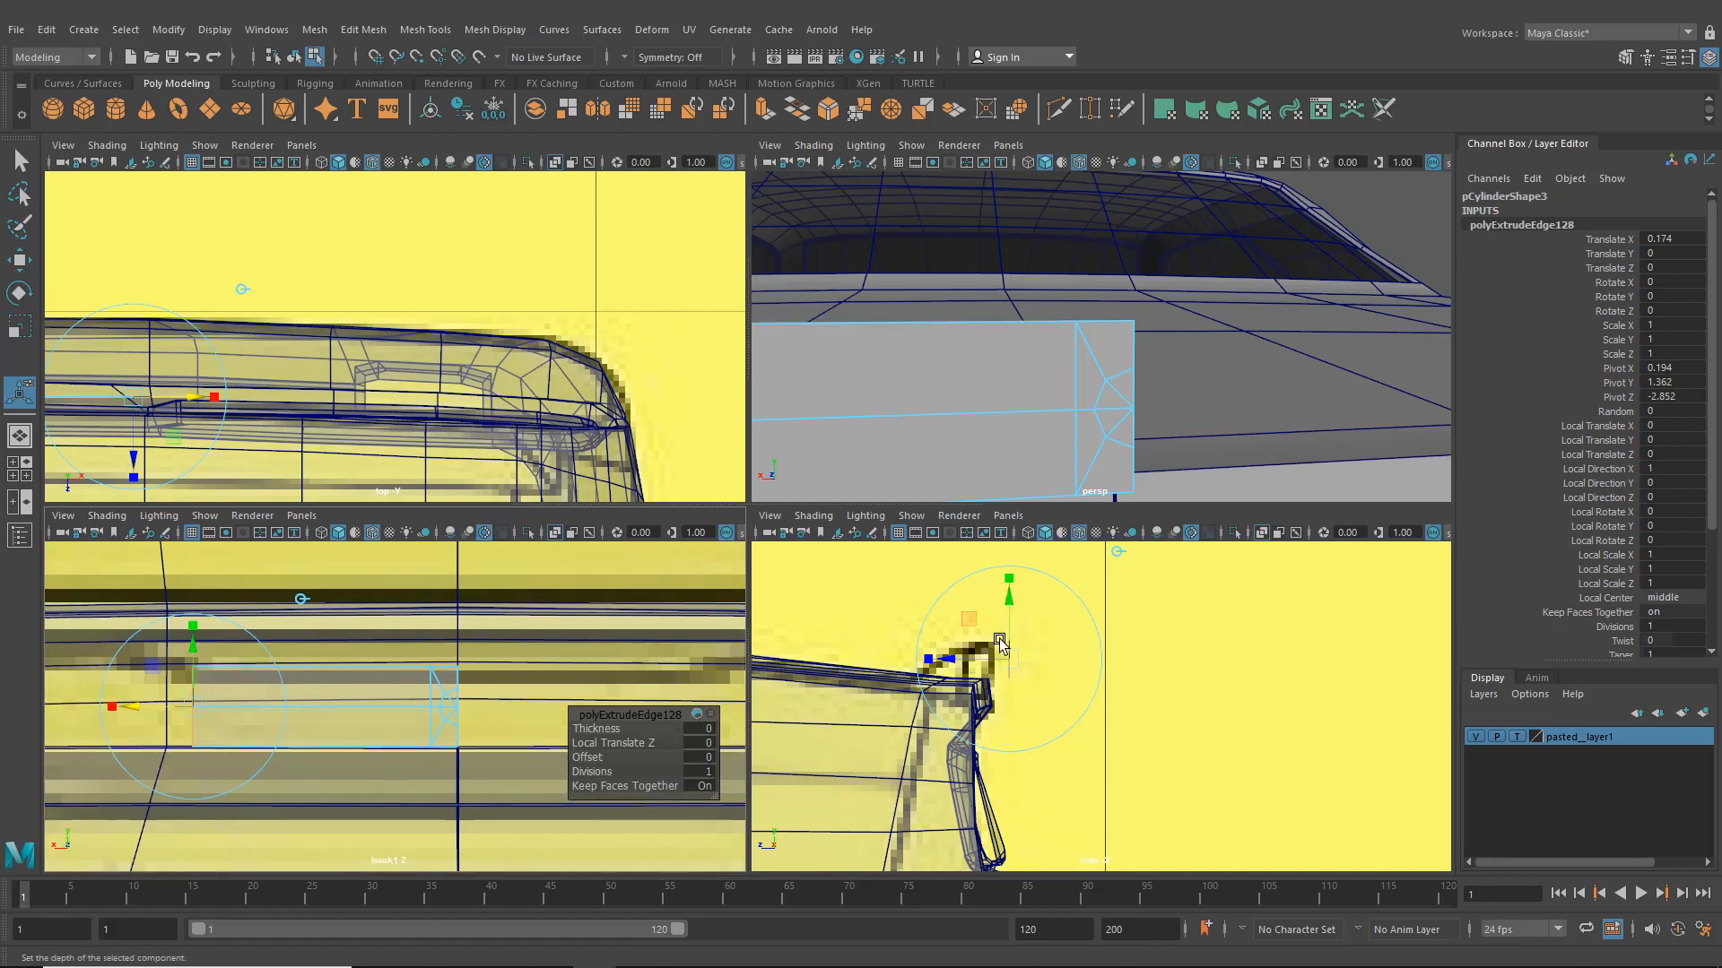
- Adjust the extruded edge's depth so it sits on the panel surface in the top view
middle_click_drag(979, 403, 1112, 406, "alt")
mouse_move(504, 411)
middle_mouse_down("alt")
mouse_move(554, 400)
mouse_move(437, 345)
mouse_move(534, 335)
middle_mouse_up("alt")
middle_click_drag(220, 334, 382, 316, "alt")
middle_click_drag(318, 671, 492, 658, "alt")
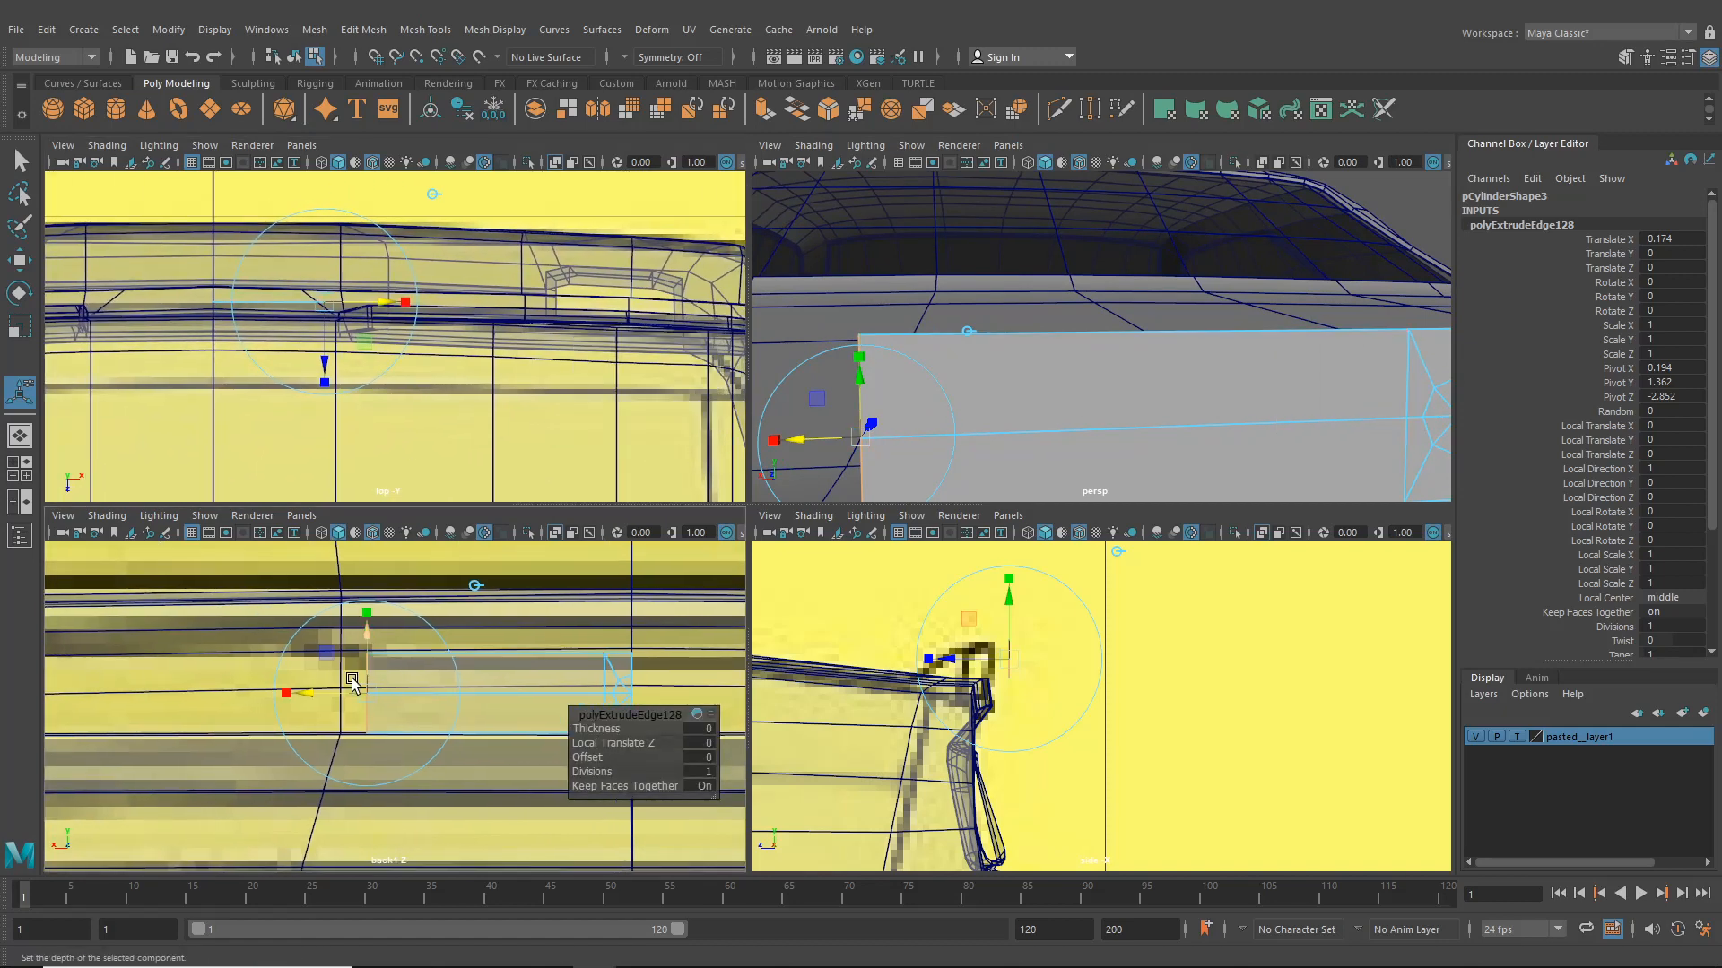
middle_click_drag(338, 378, 384, 427, "alt")
scroll(384, 427, "up", 2)
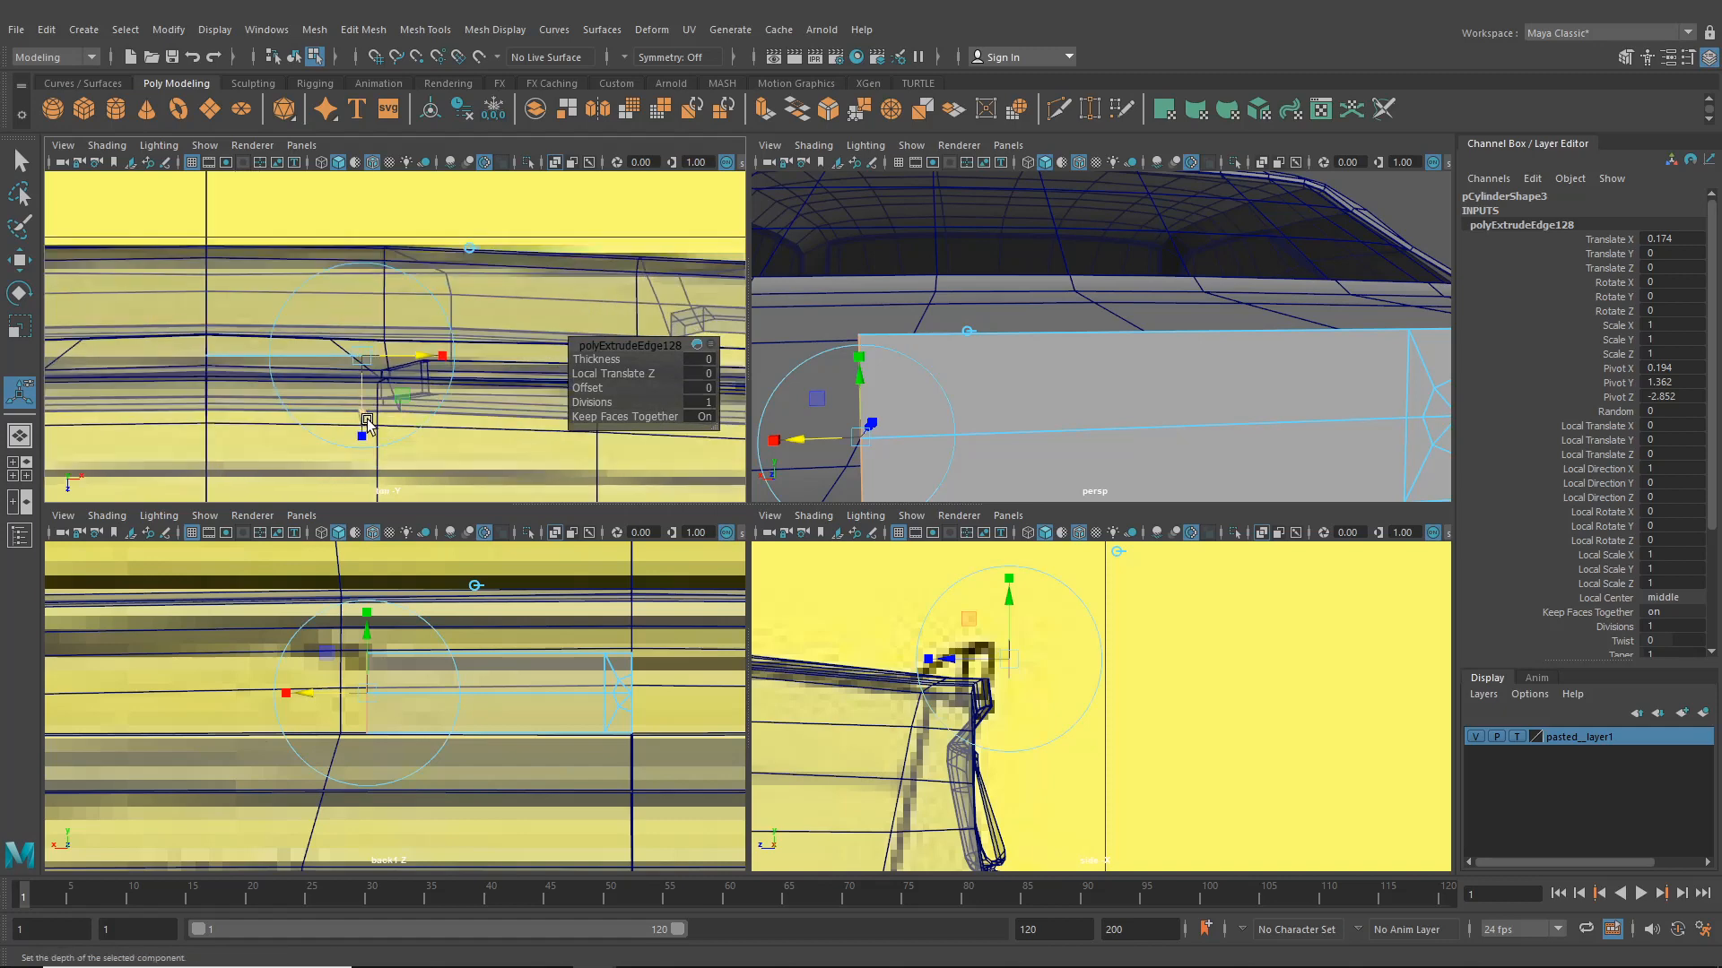
left_click_drag(363, 413, 363, 413)
left_click(363, 414)
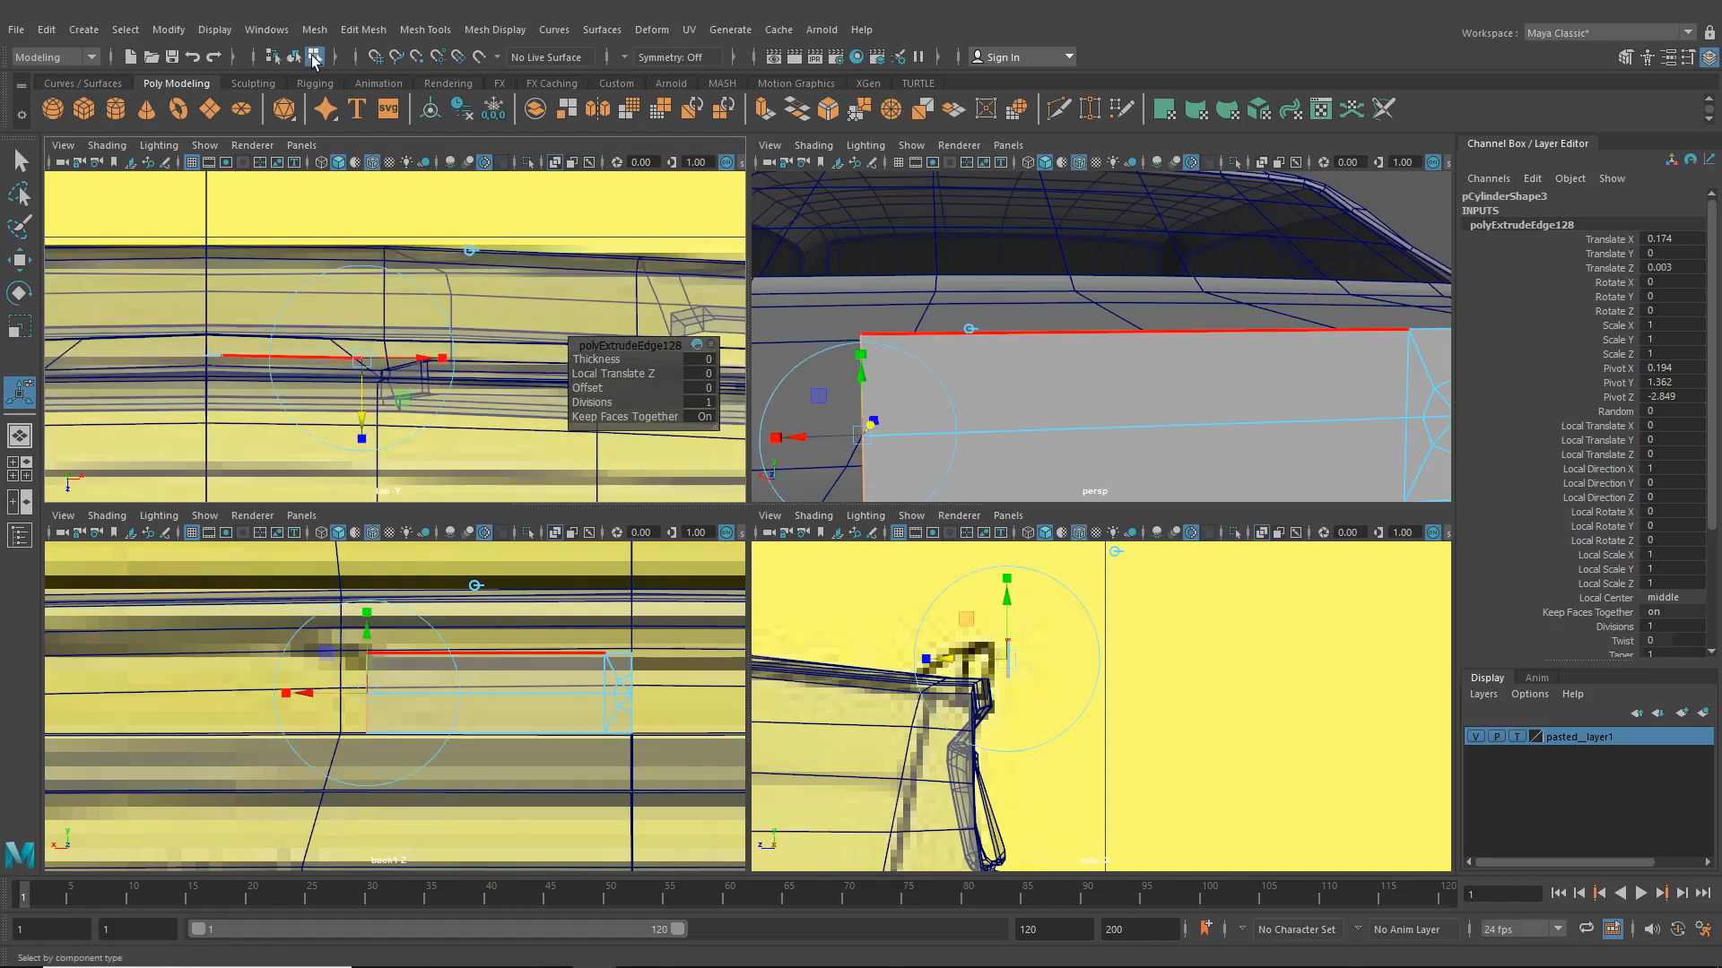
- Select the whole plate object and nudge it toward the rear panel in the top view
left_click(294, 57)
key("f")
left_click(499, 265)
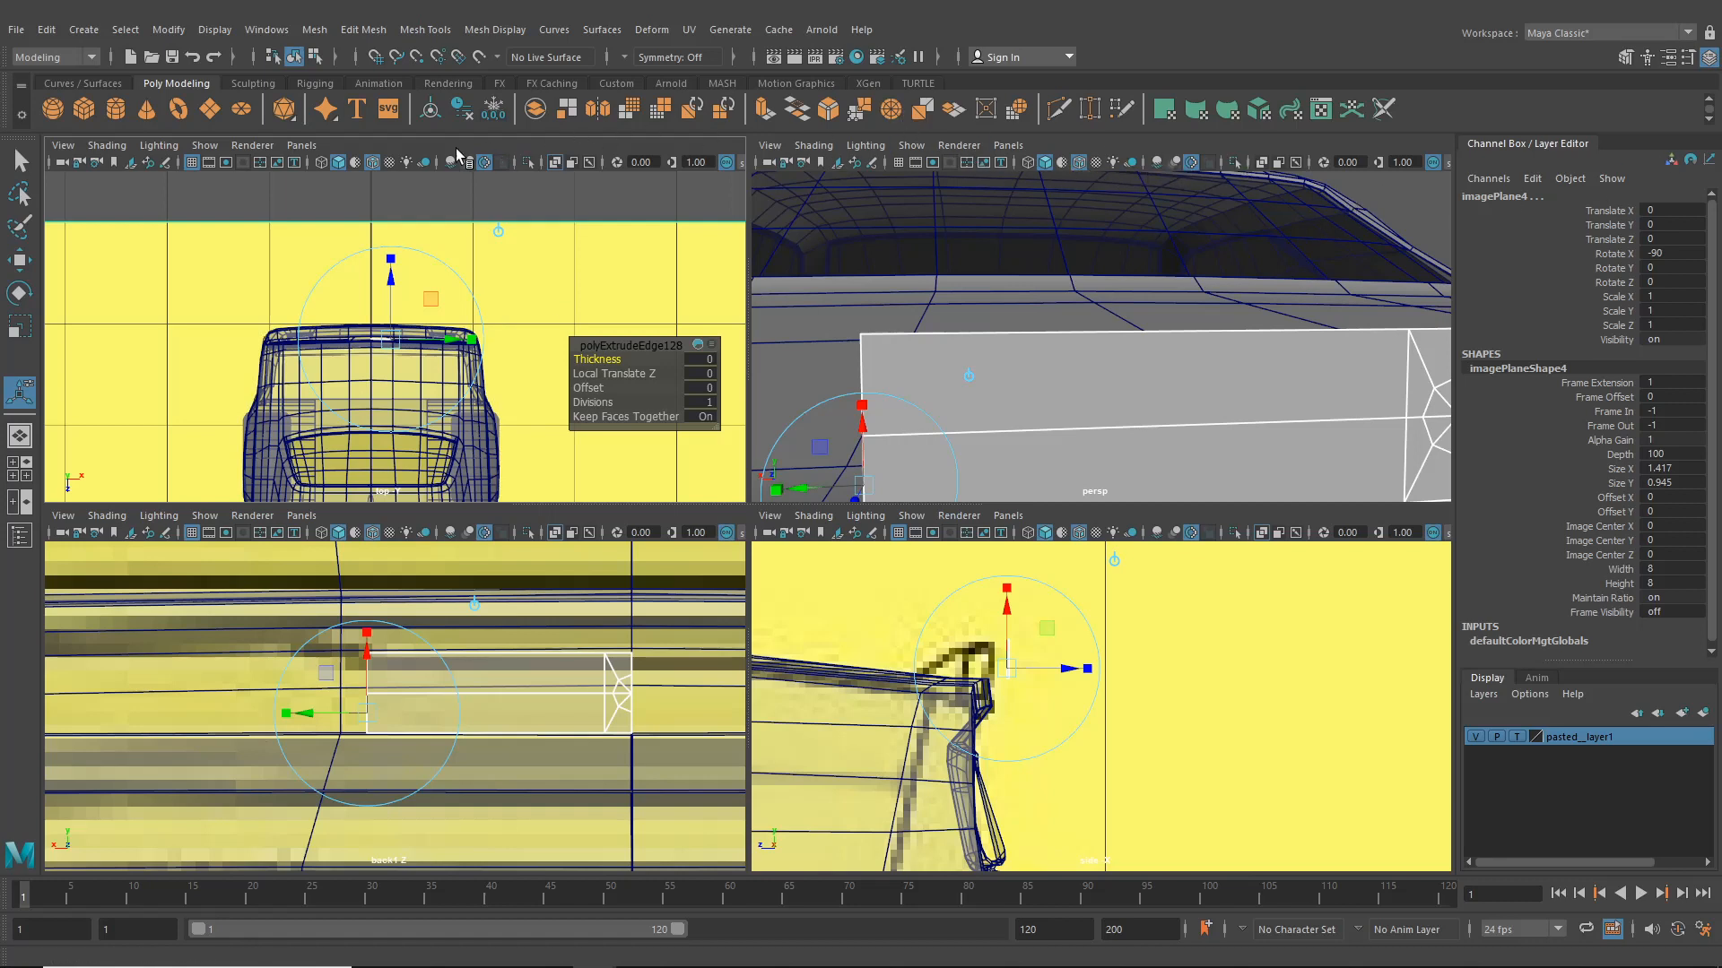
left_click(527, 161)
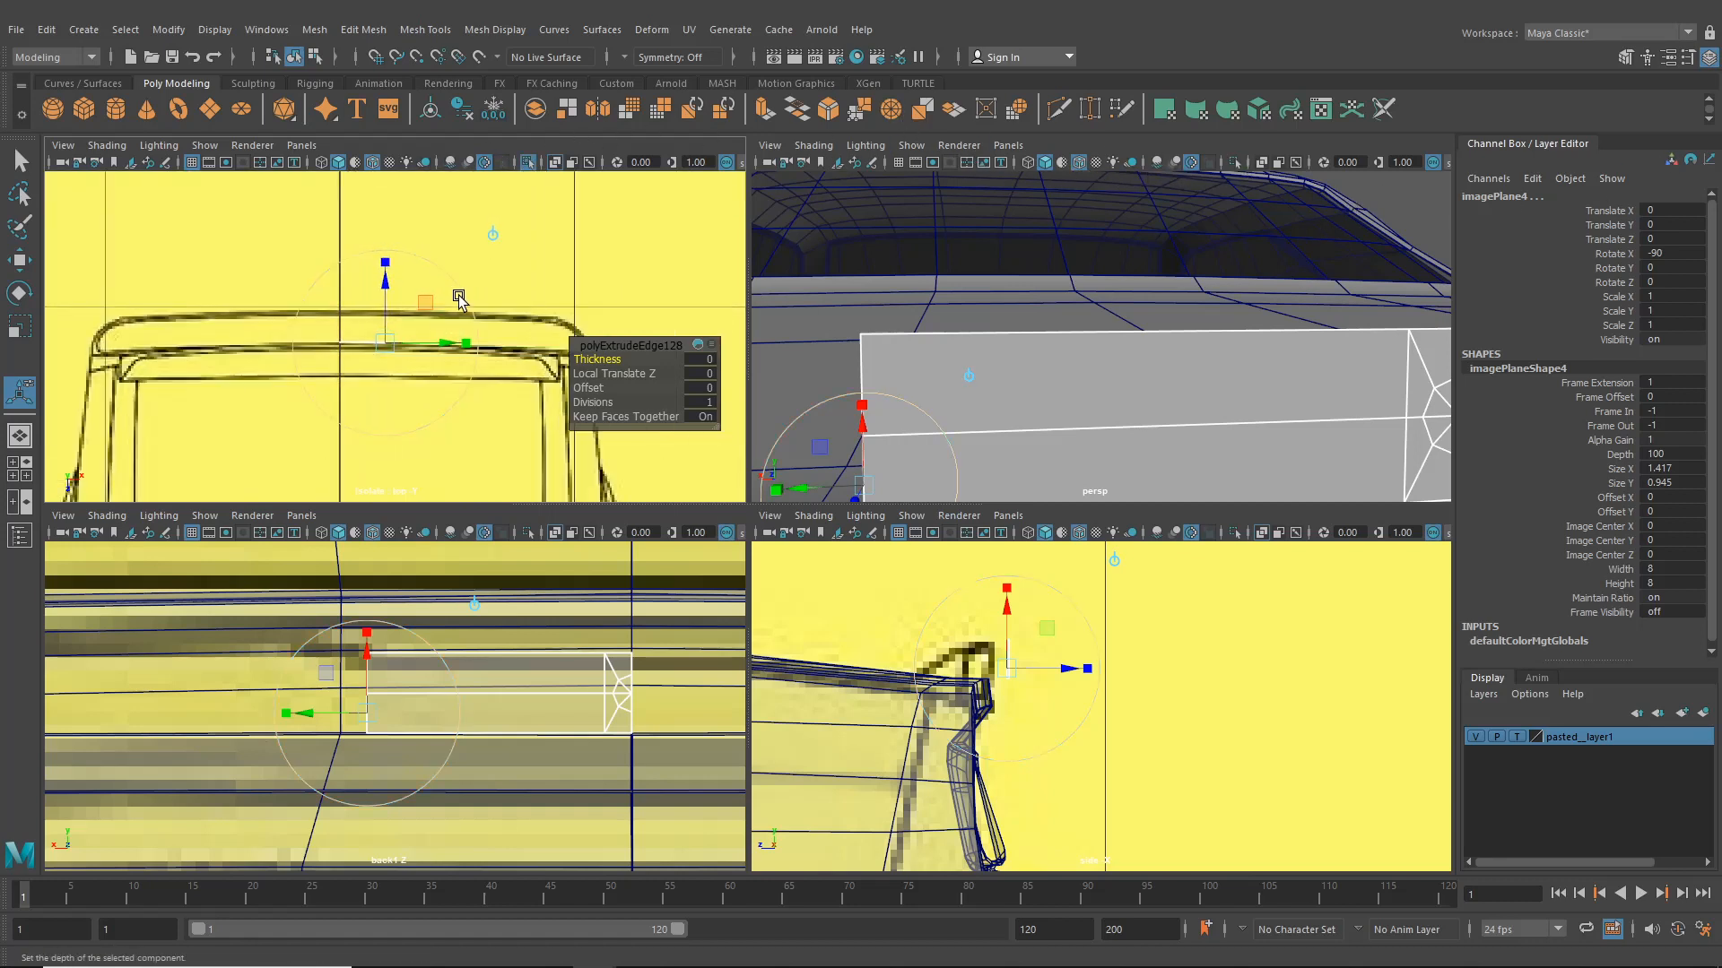
scroll(459, 297, "up", 3)
middle_click_drag(432, 333, 472, 358, "alt")
left_click(316, 59)
left_click(294, 59)
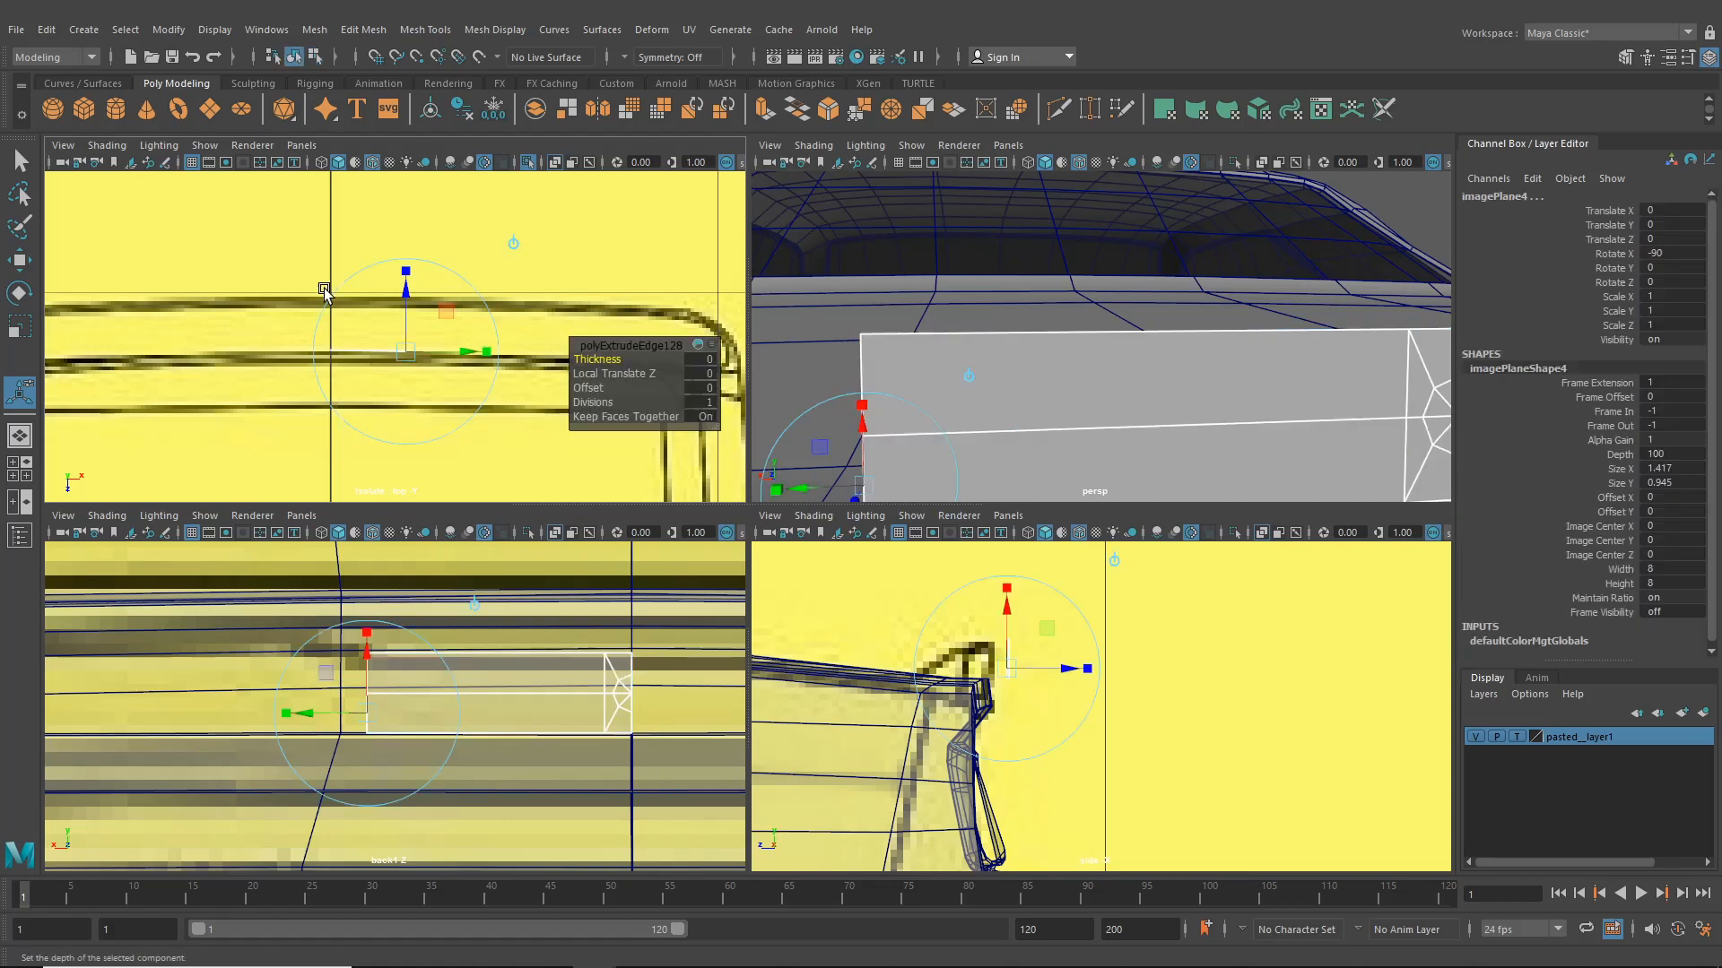
scroll(359, 311, "up", 2)
left_click(20, 260)
left_click(304, 293)
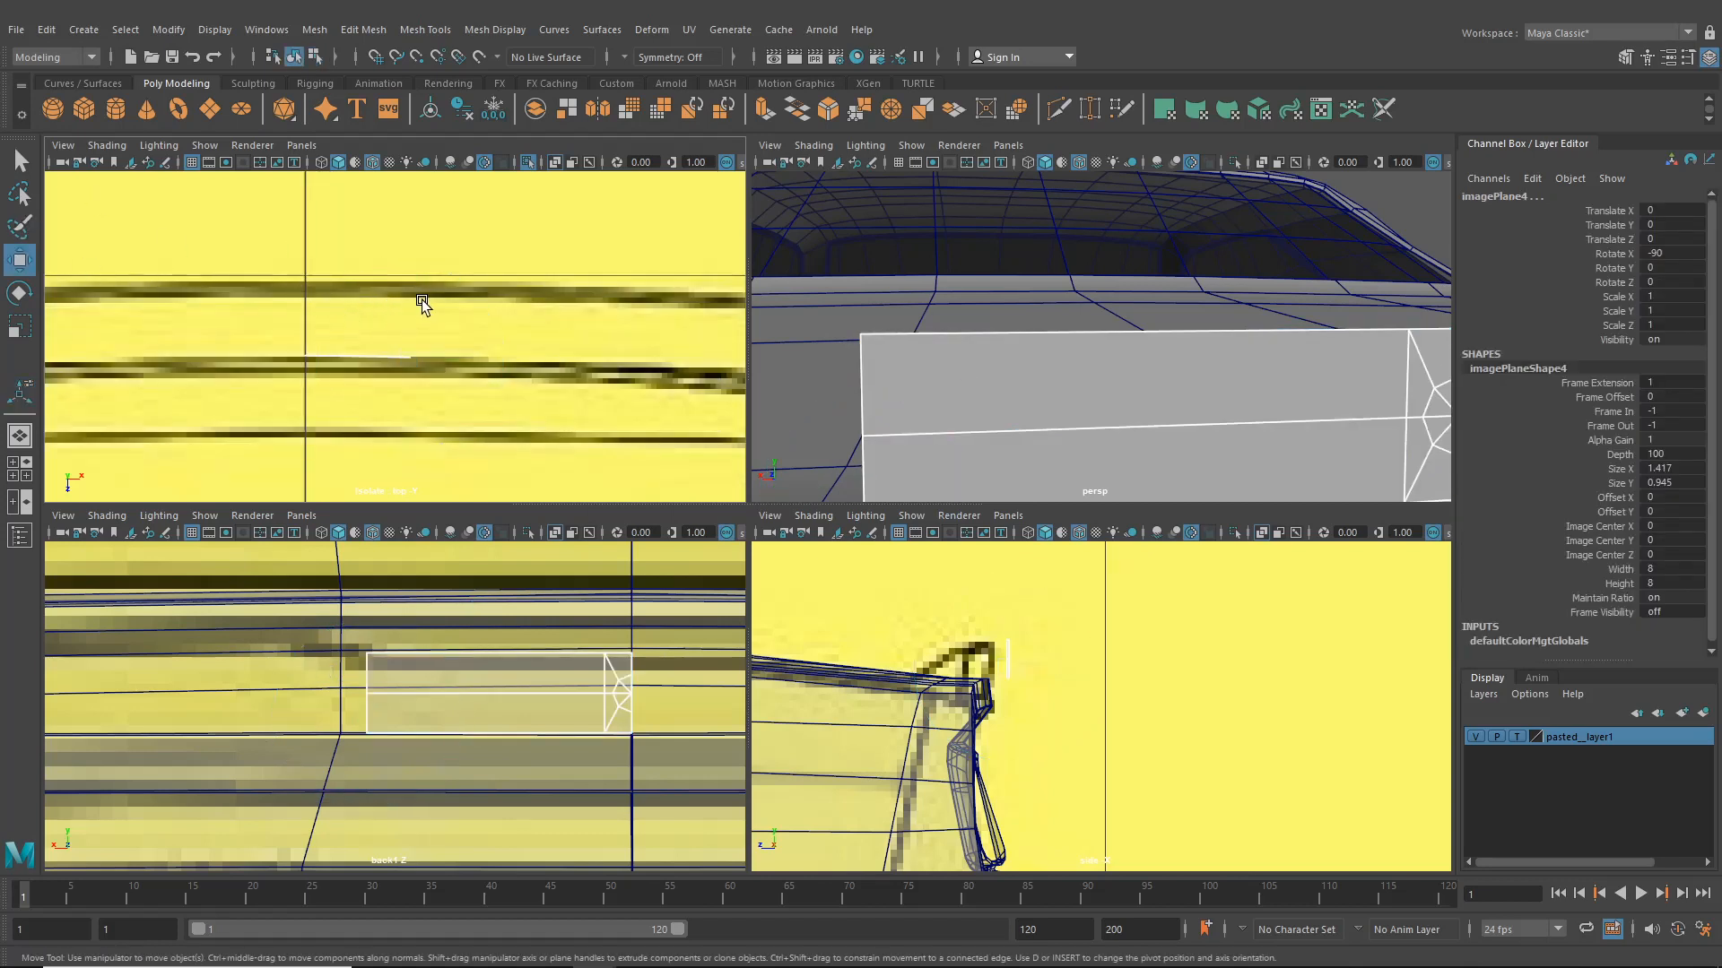
left_click(376, 360)
left_click_drag(308, 426, 309, 439)
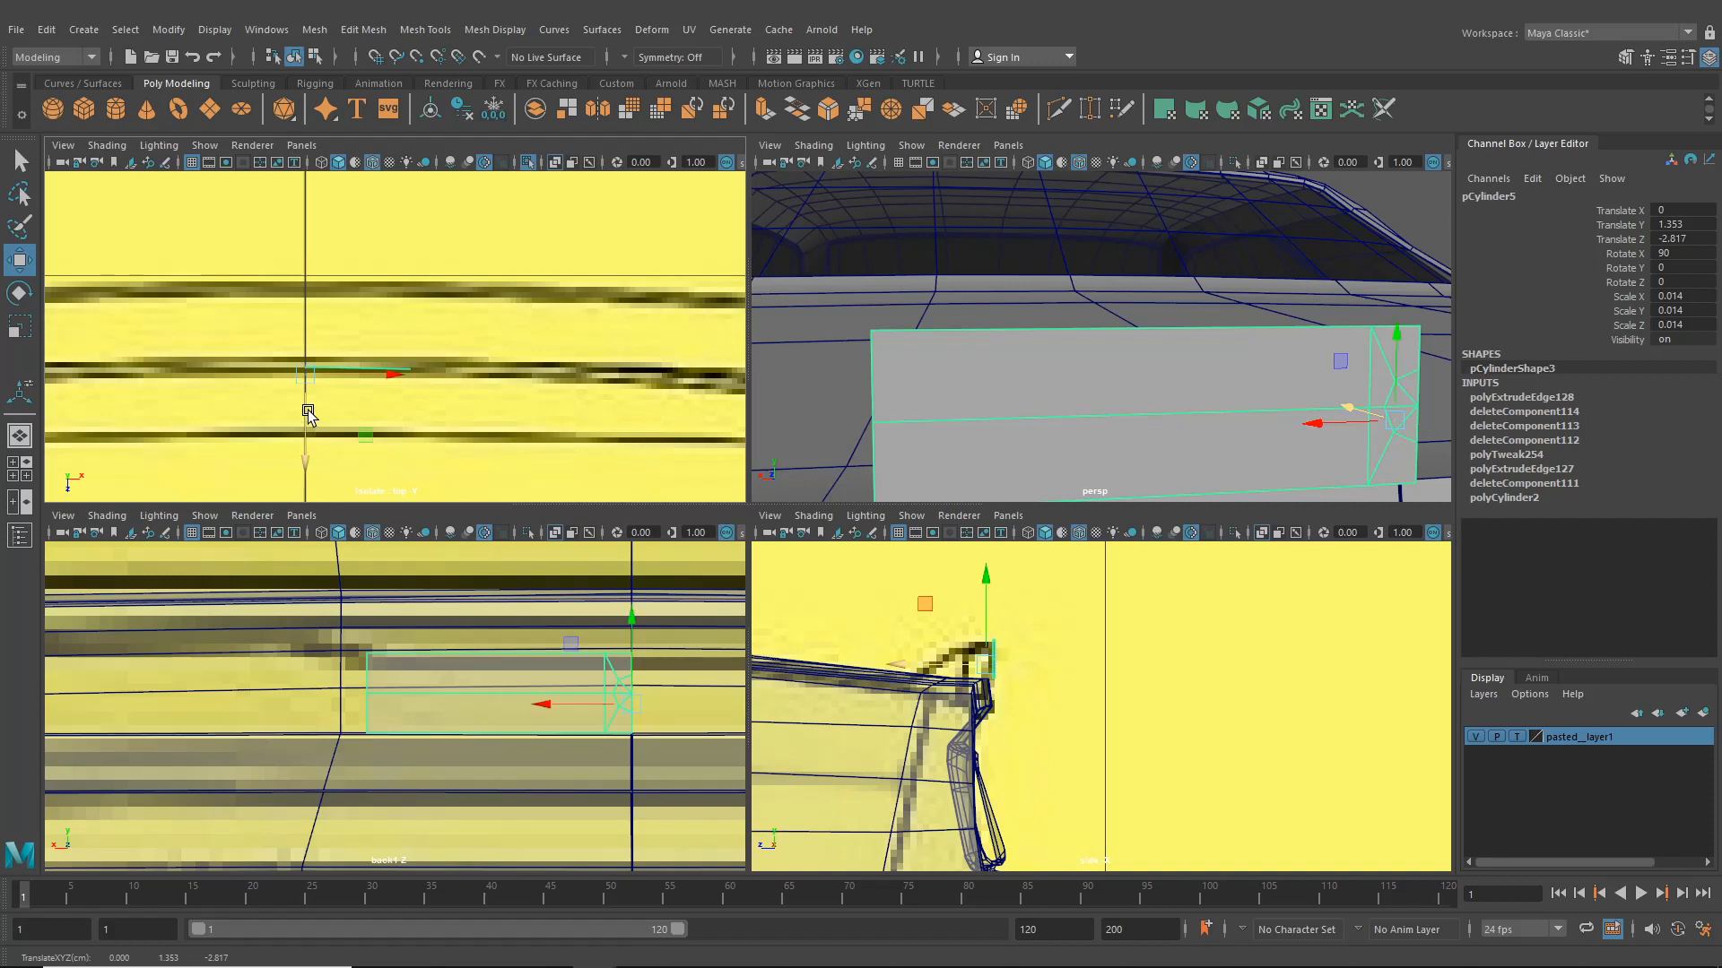
- Select the car body and inspect the rear panel in the maximized perspective view
mouse_move(1042, 610)
middle_mouse_down("alt")
mouse_move(1083, 618)
mouse_move(1028, 595)
middle_mouse_up("alt")
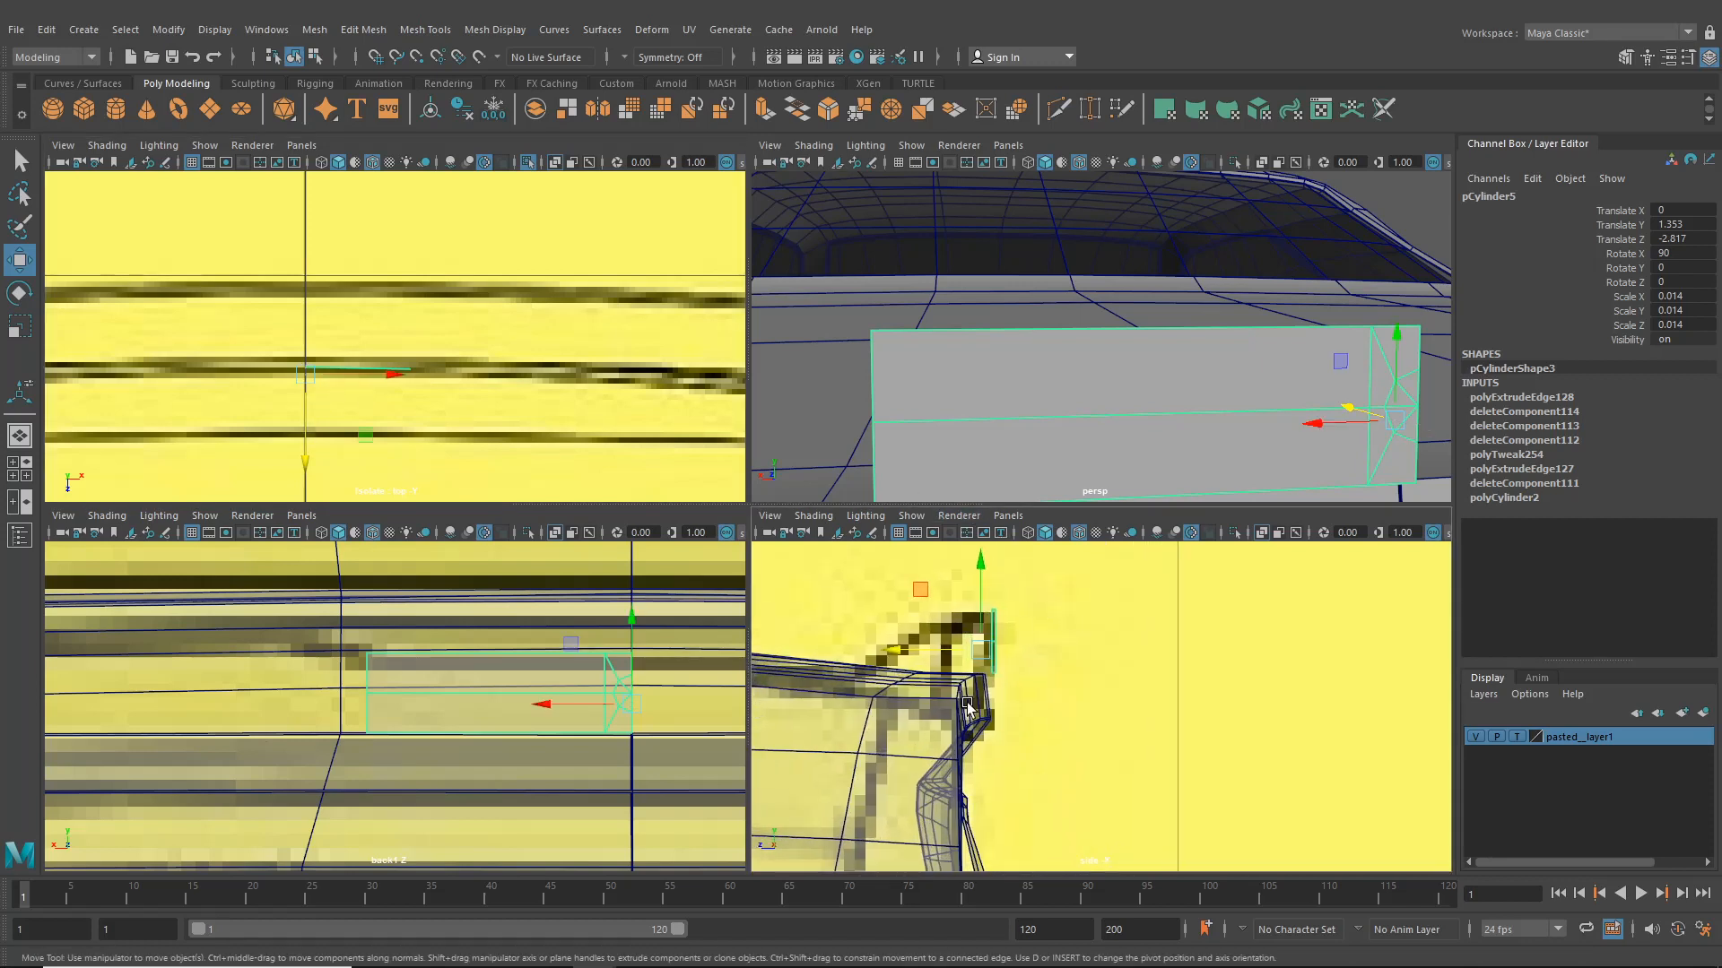
left_click(978, 704)
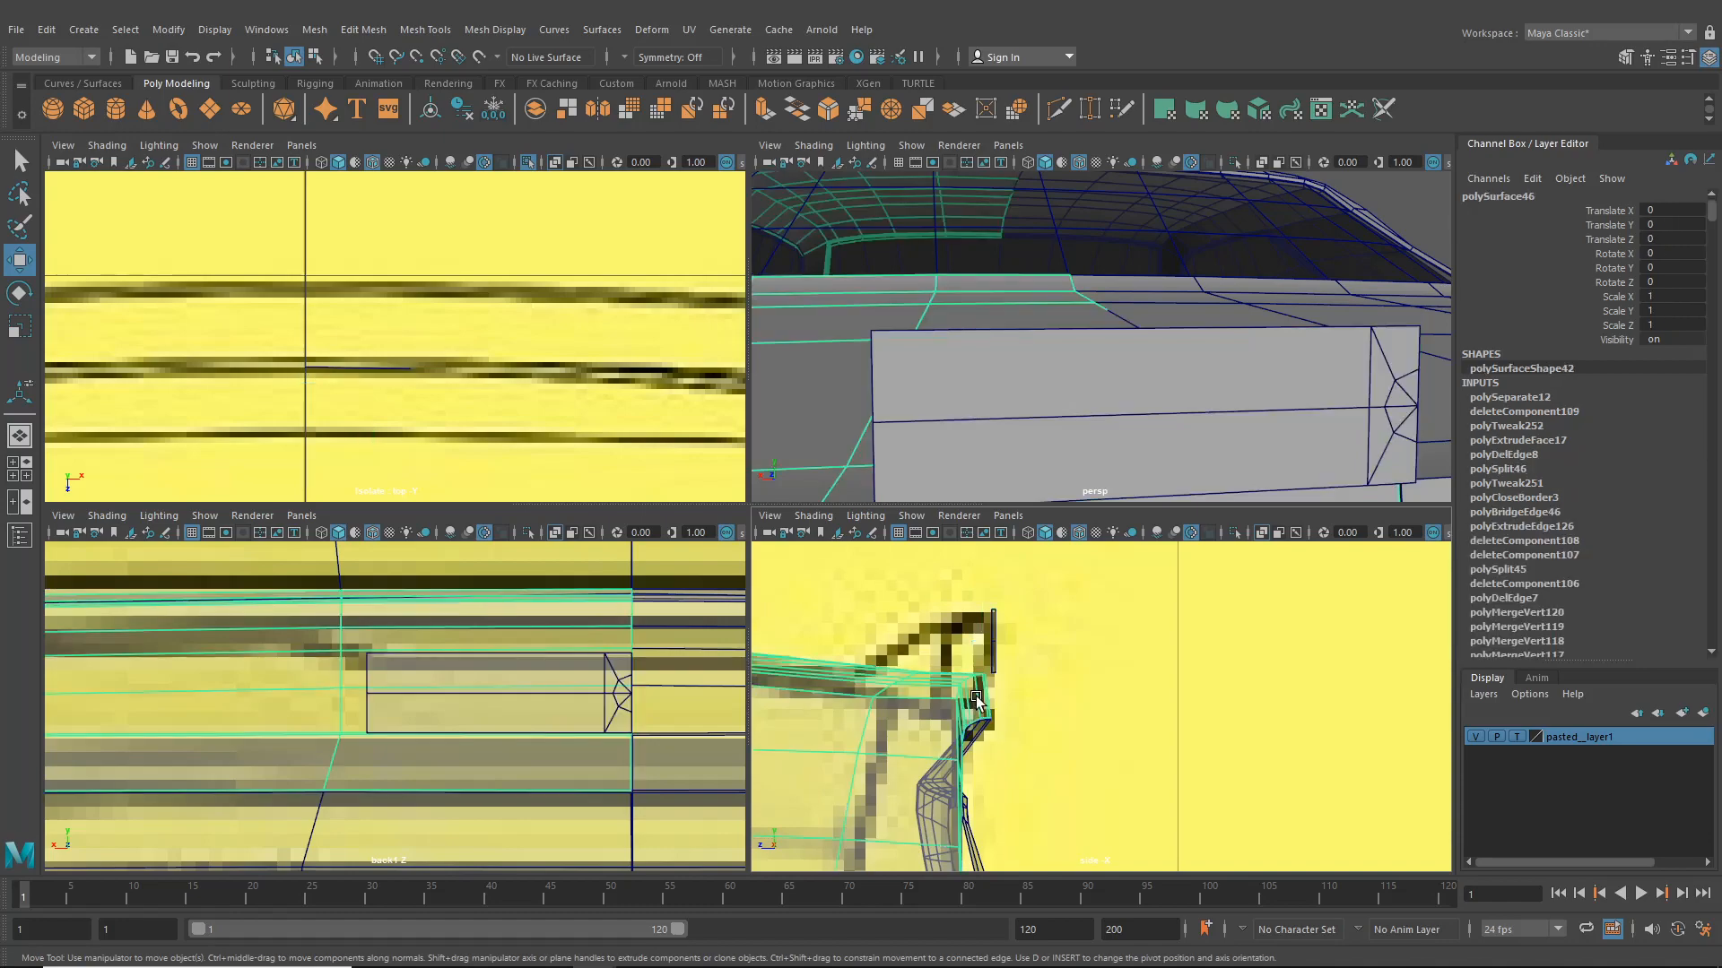
key("space")
right_click_drag(998, 405, 776, 519, "alt")
middle_click_drag(776, 519, 847, 454, "alt")
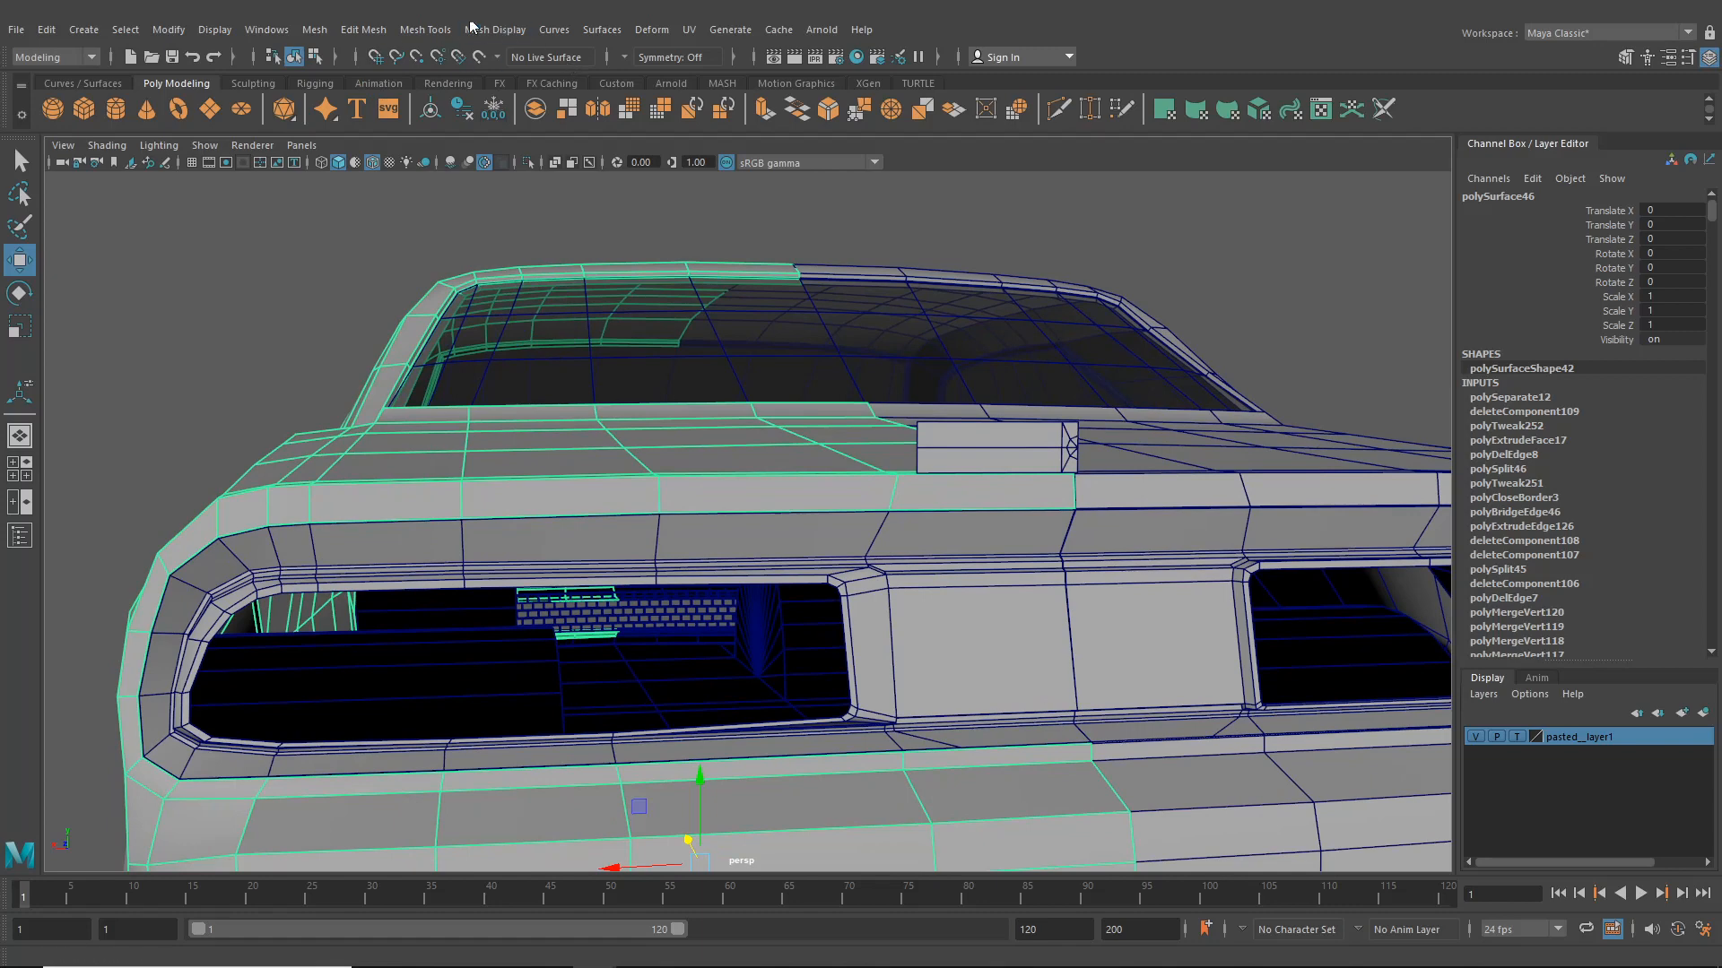
- Insert a horizontal edge loop across the upper rear panel above the taillights with the Insert Edge Loop tool
left_click(425, 30)
left_click(465, 165)
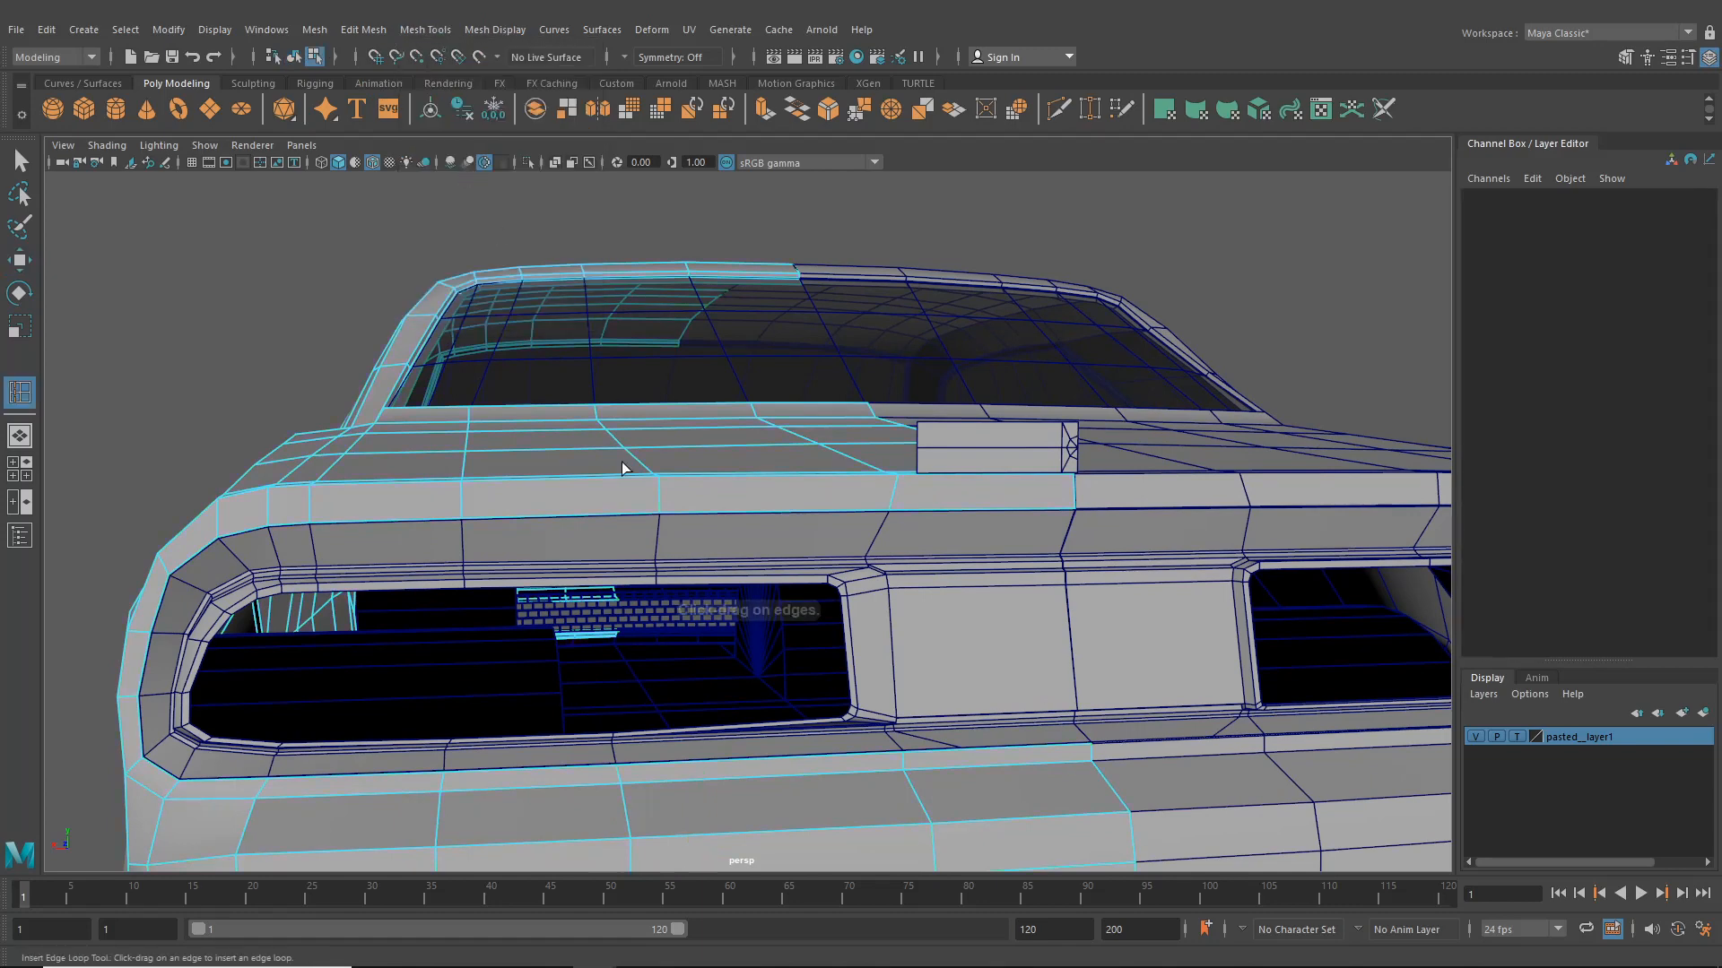
left_click(661, 500)
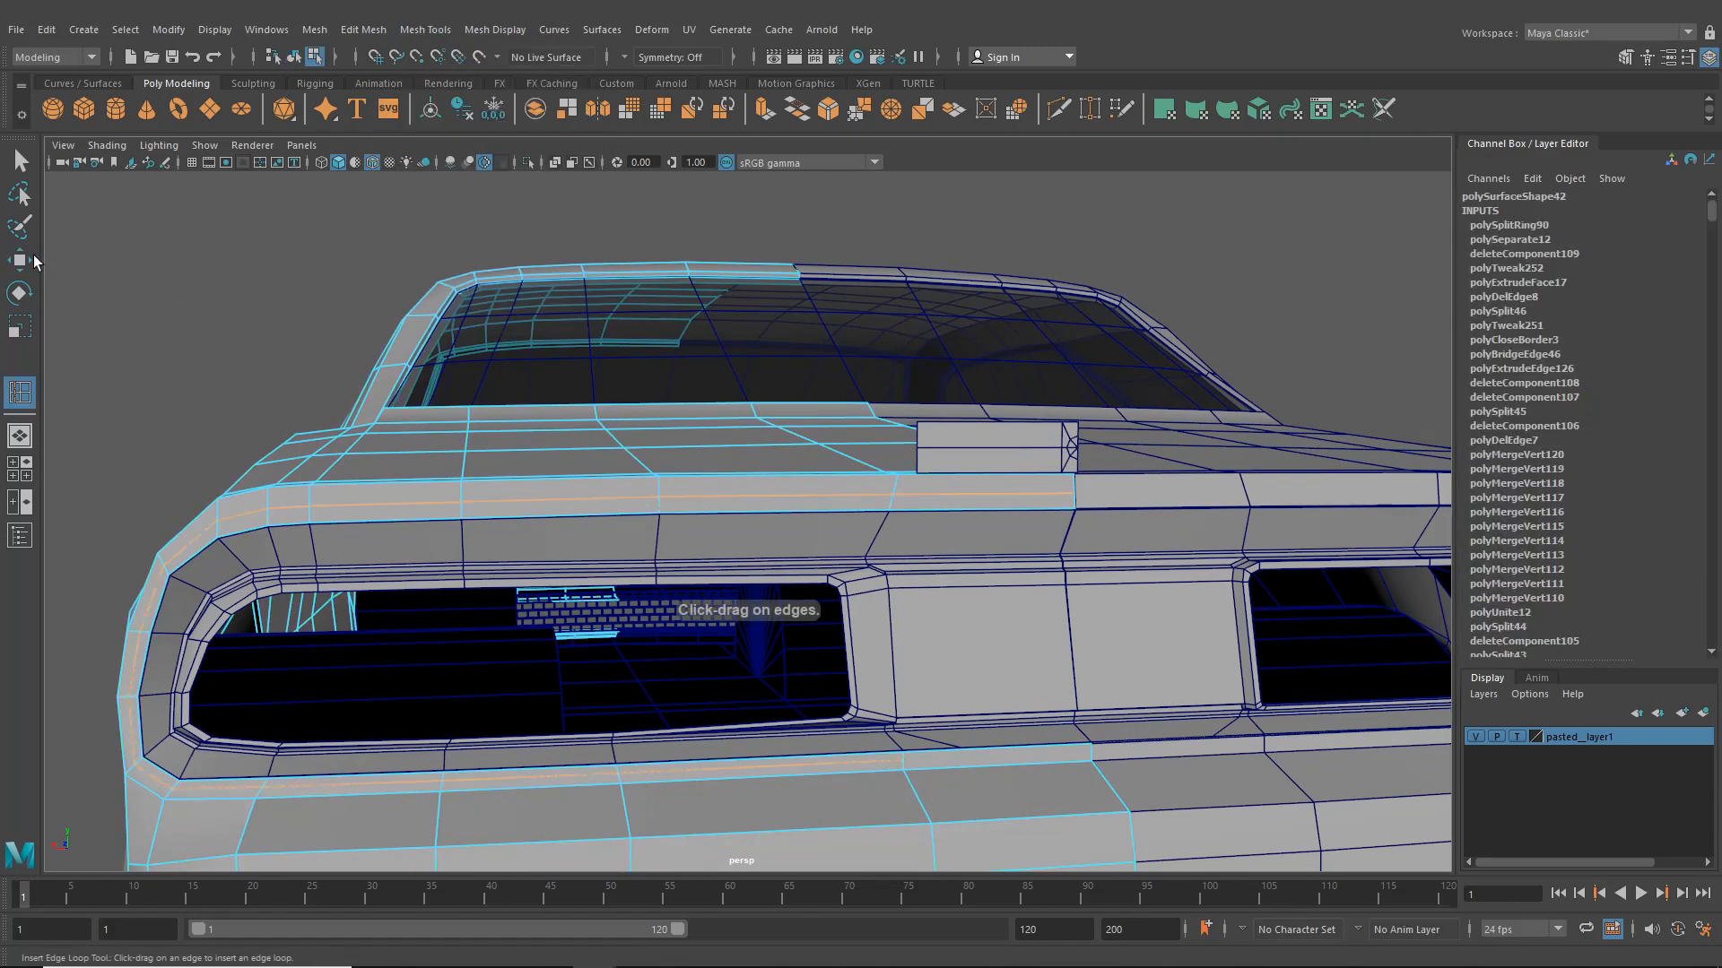
- Select vertices along the new loop near the rear corner and move them to follow the panel surface
key("w")
right_click_drag(339, 464, 309, 461)
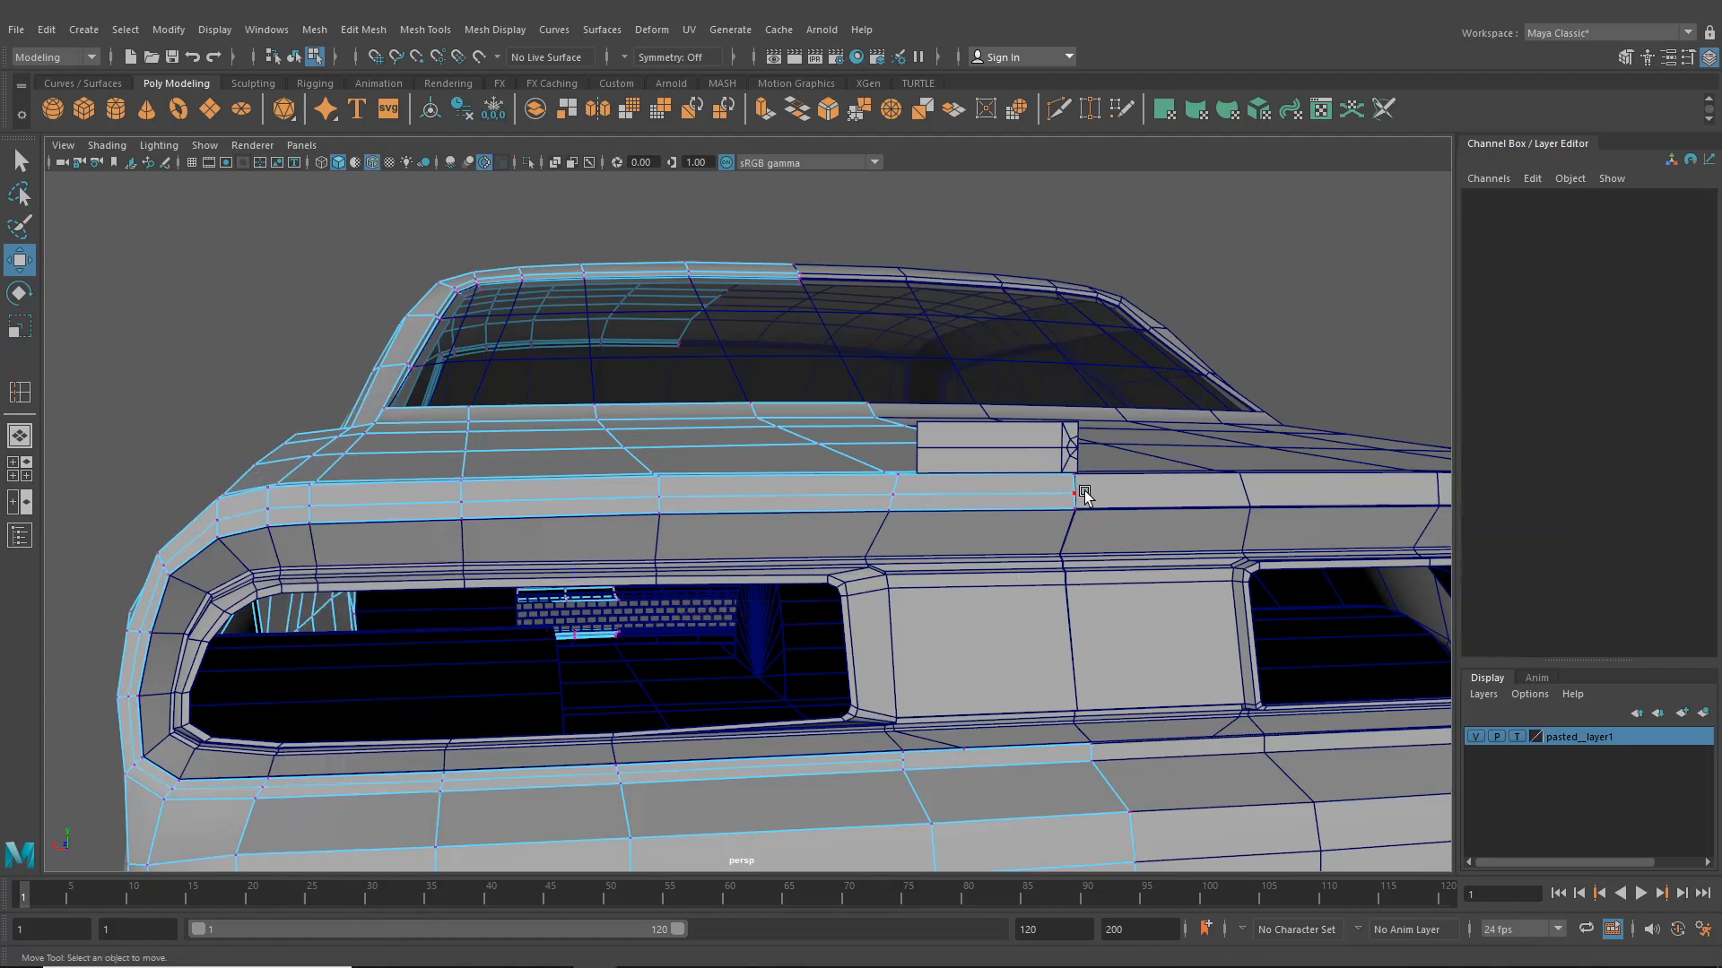
left_click(1078, 493)
left_click(900, 495, "shift")
left_click(667, 499, "shift")
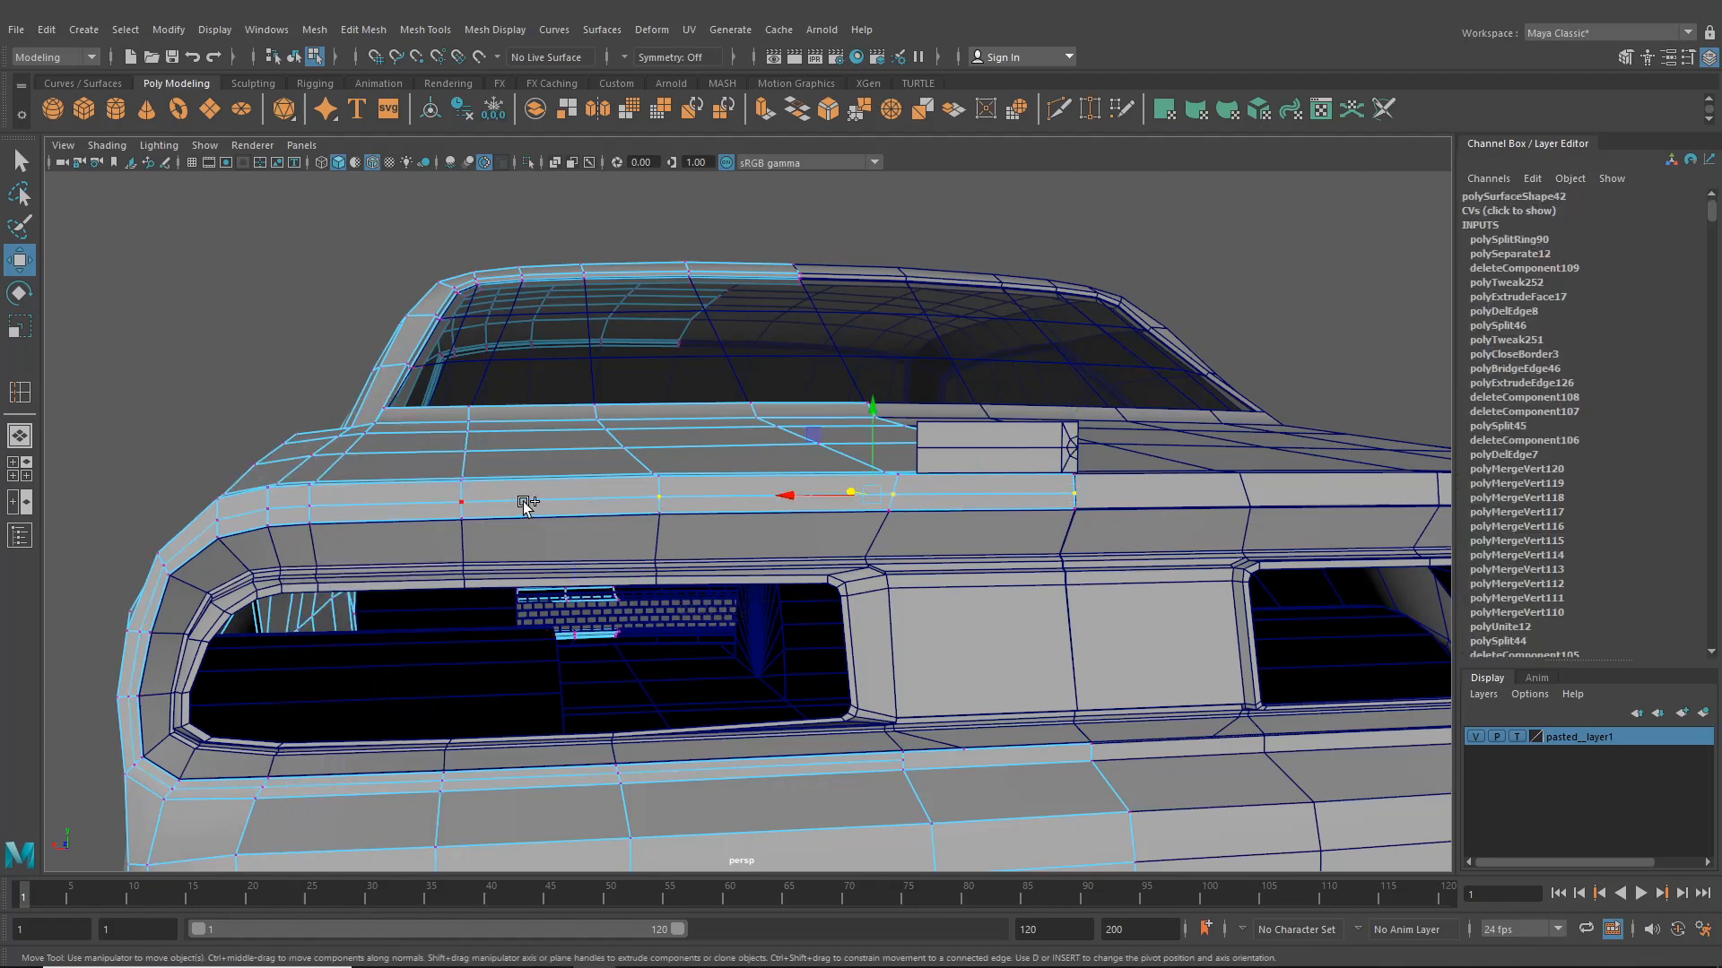
left_click_drag(847, 549, 783, 458, "alt")
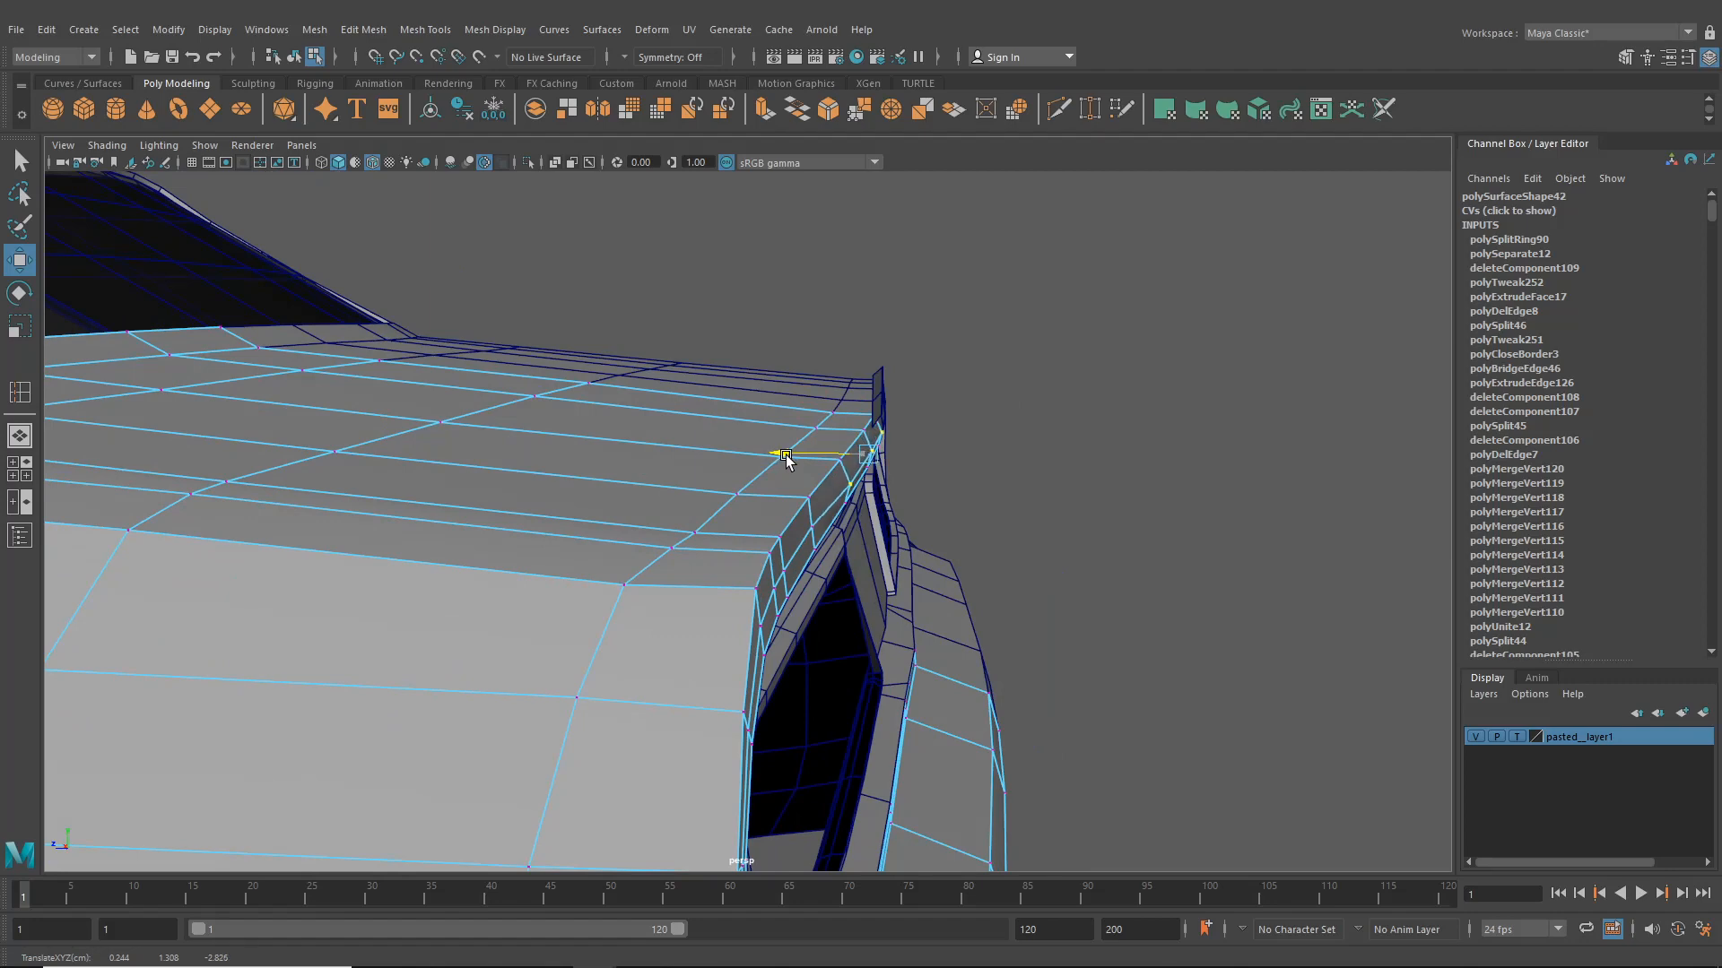
left_click(13, 466)
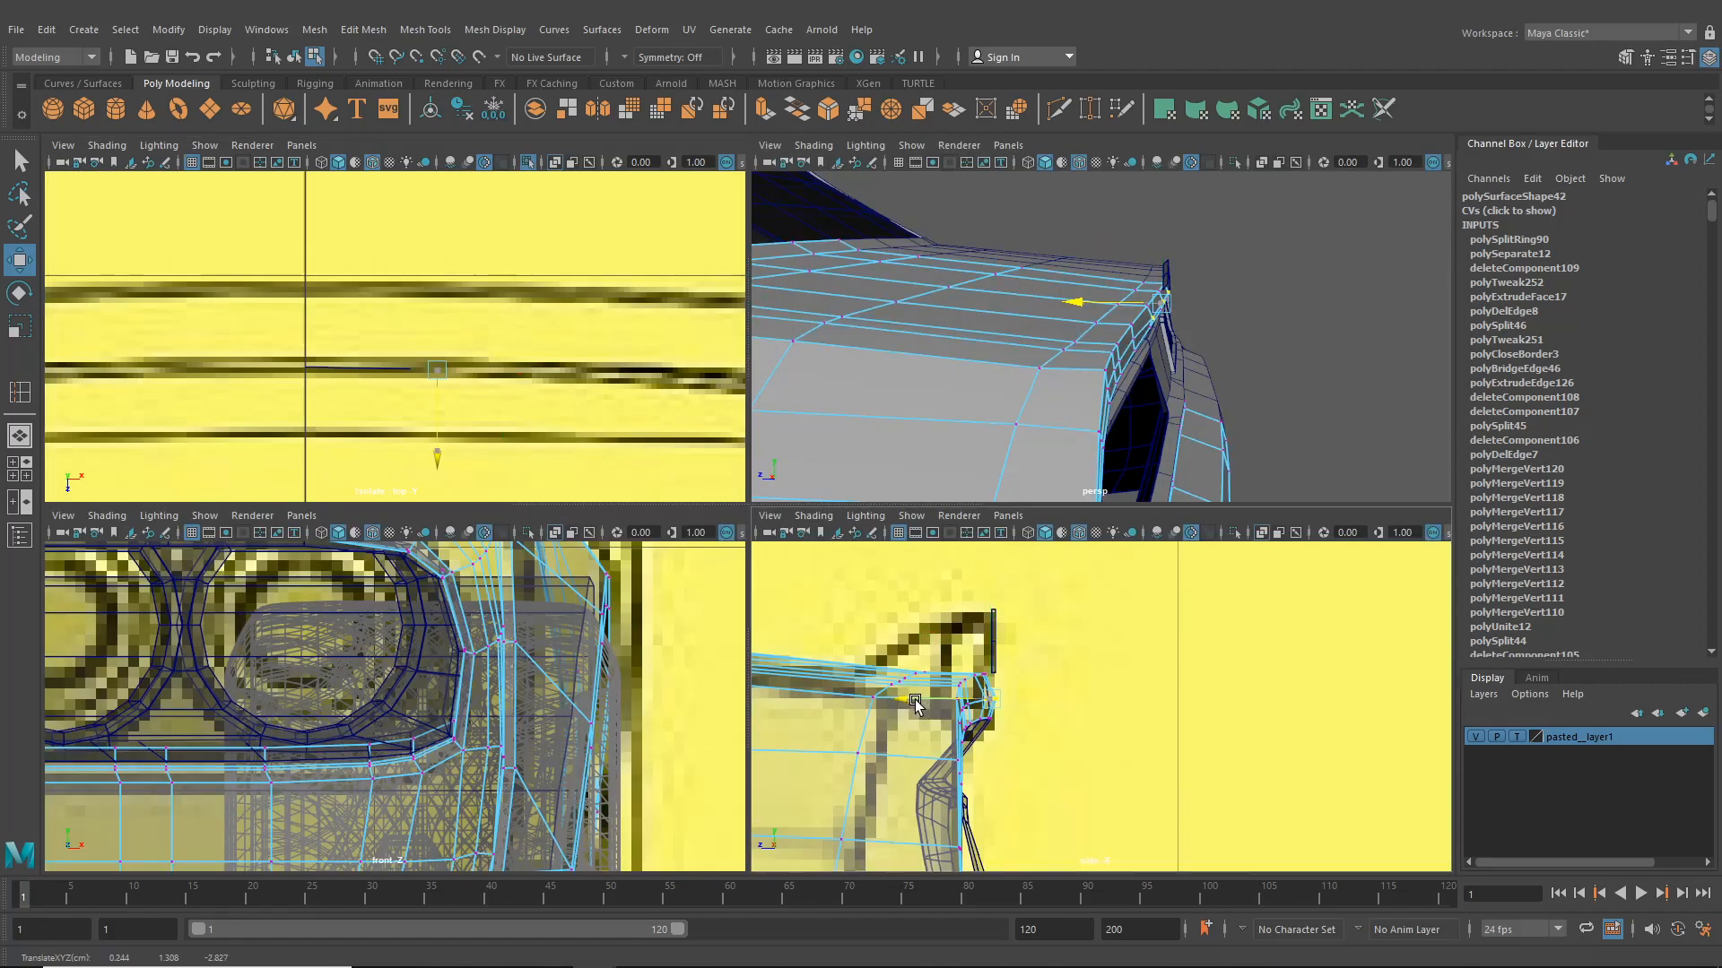
left_click_drag(915, 701, 916, 701)
left_click_drag(1237, 409, 1049, 448, "alt")
right_click_drag(1049, 449, 1080, 423, "alt")
left_click(1025, 402)
left_click_drag(1080, 423, 1101, 416, "alt")
left_click_drag(1063, 325, 1075, 415)
right_click_drag(1052, 413, 1109, 437, "alt")
left_click(1110, 353)
right_click_drag(1076, 362, 1137, 382, "alt")
left_click_drag(1045, 361, 1041, 348)
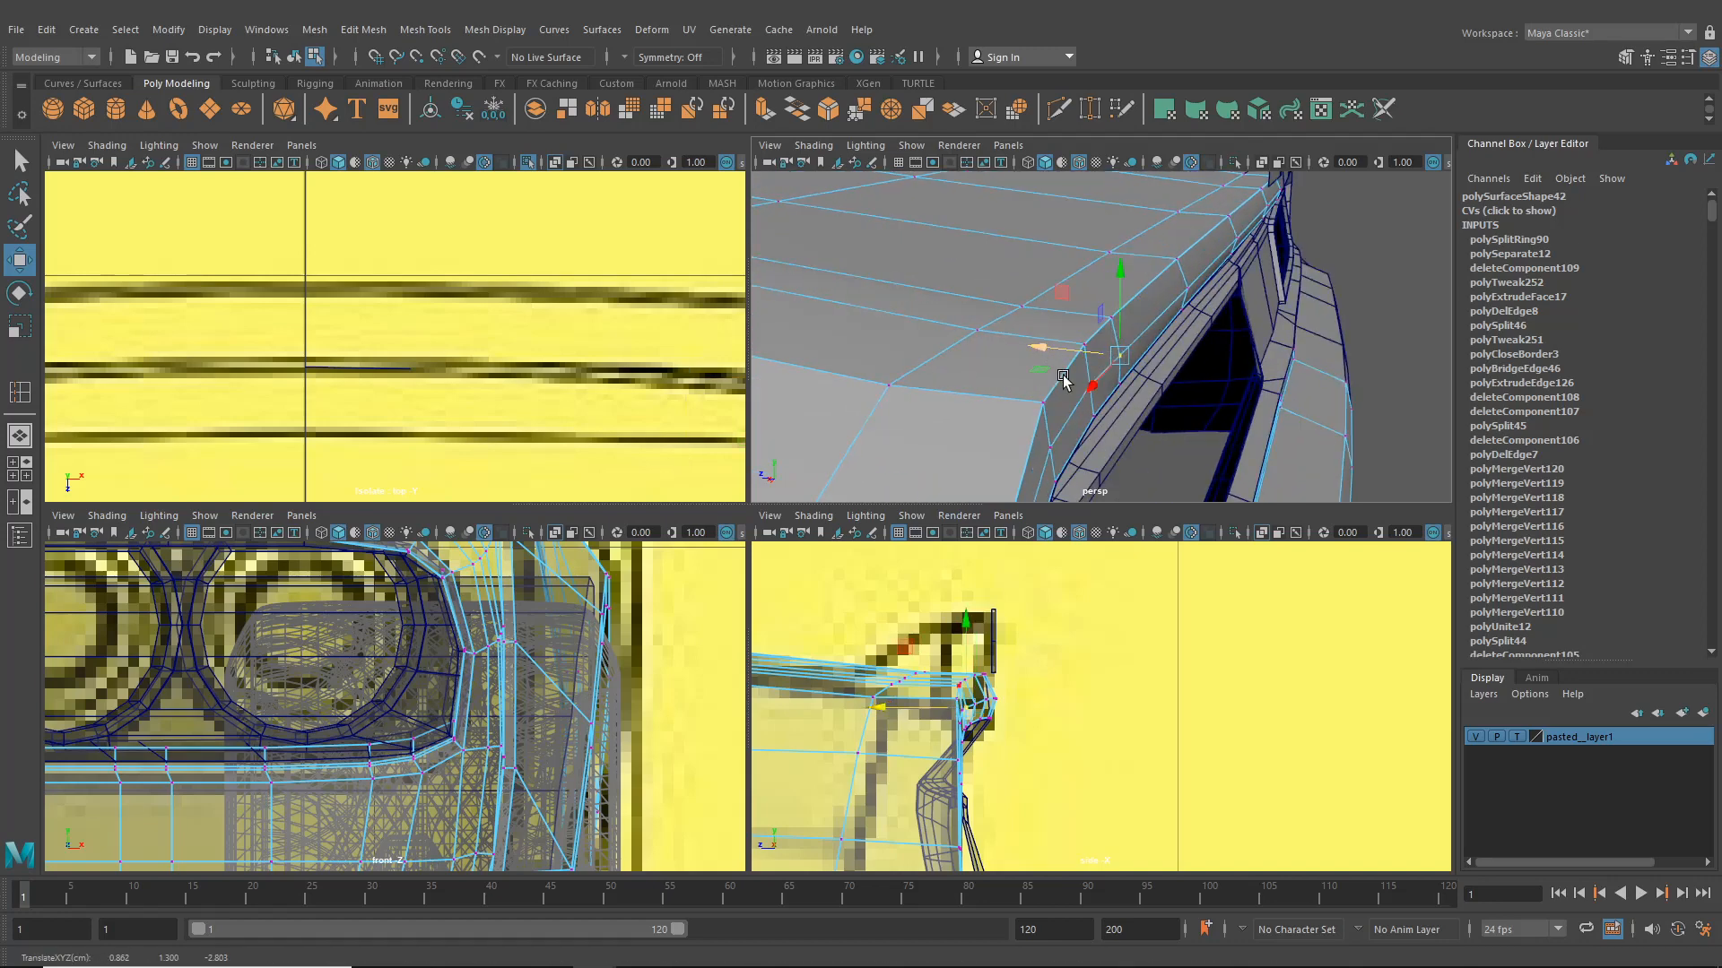
- Adjust vertices around the taillight bezel's outer corner so the panel flows smoothly
scroll(1081, 406, "down", 5)
left_click_drag(1073, 418, 1016, 317, "alt")
right_click_drag(993, 320, 992, 271)
double_click(1014, 314)
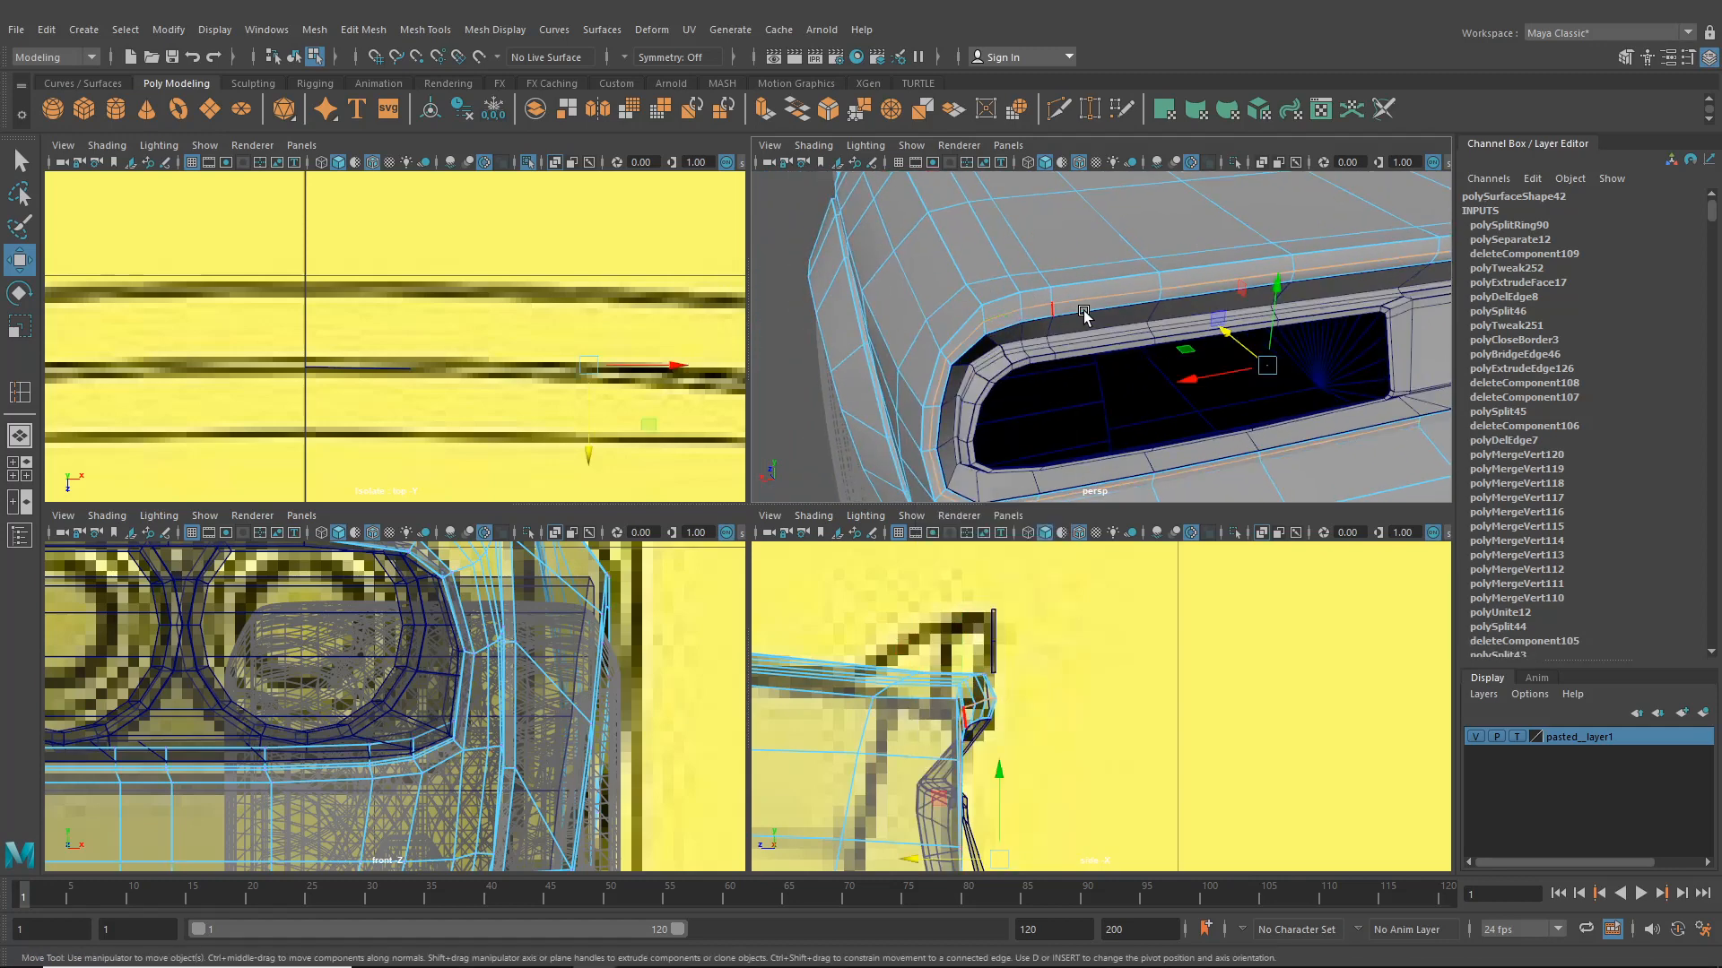
left_click_drag(1314, 267, 1088, 397, "alt")
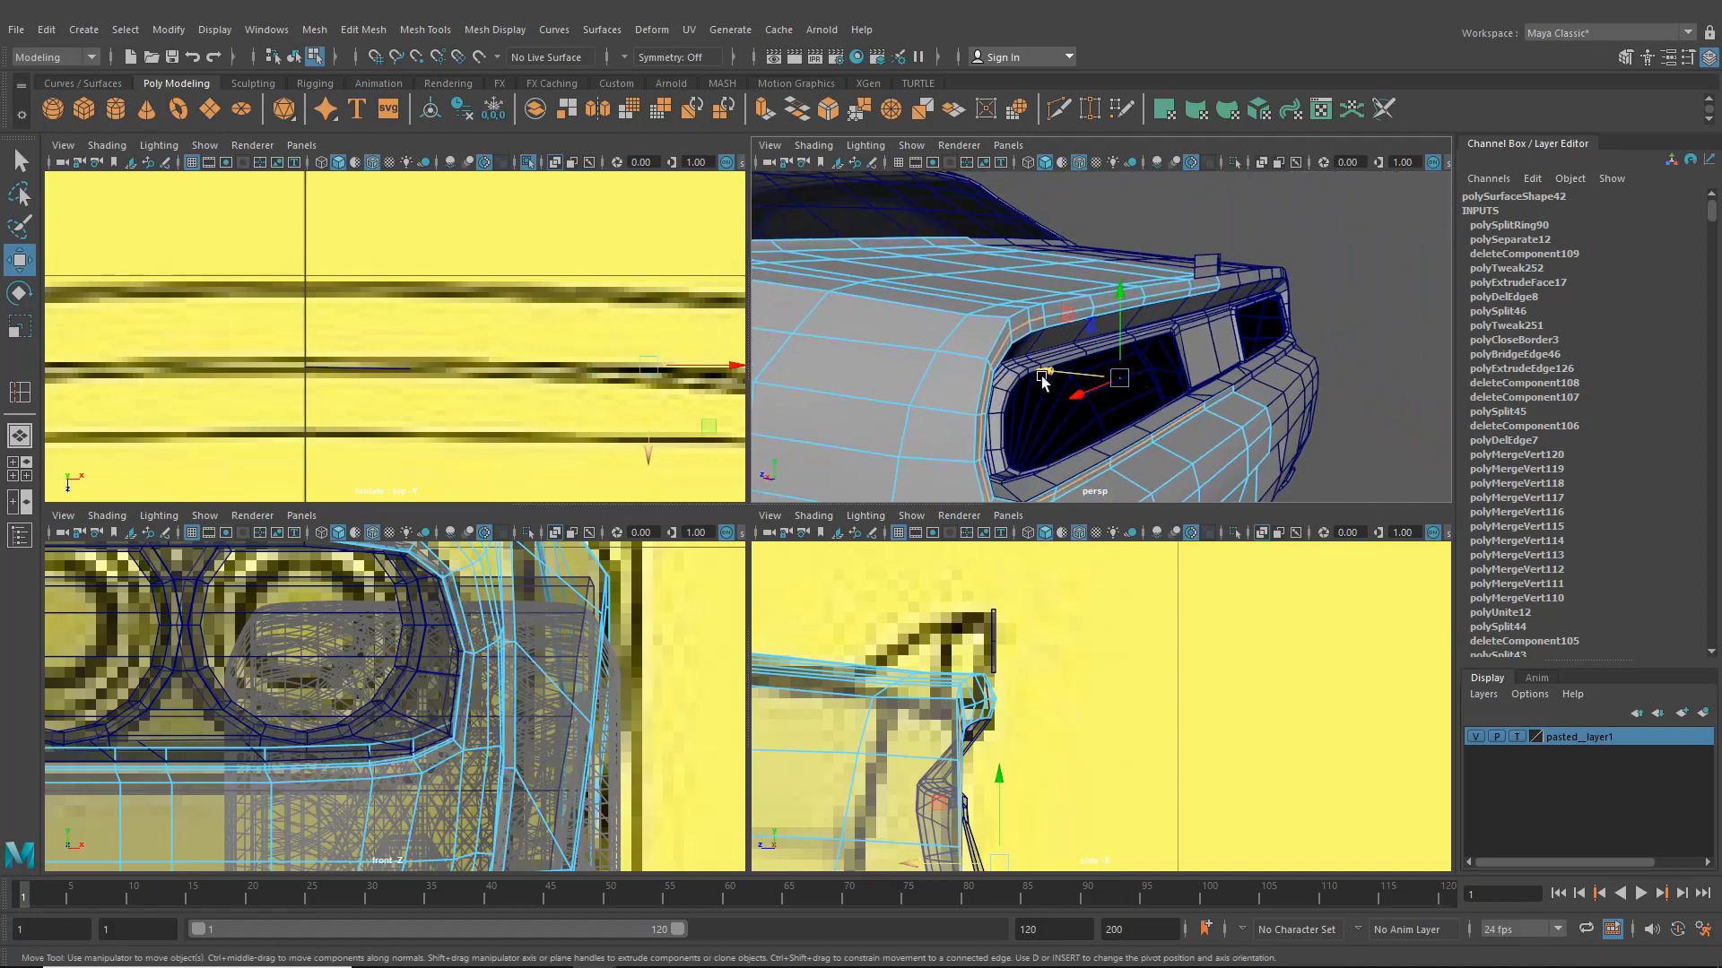
left_click(1046, 375)
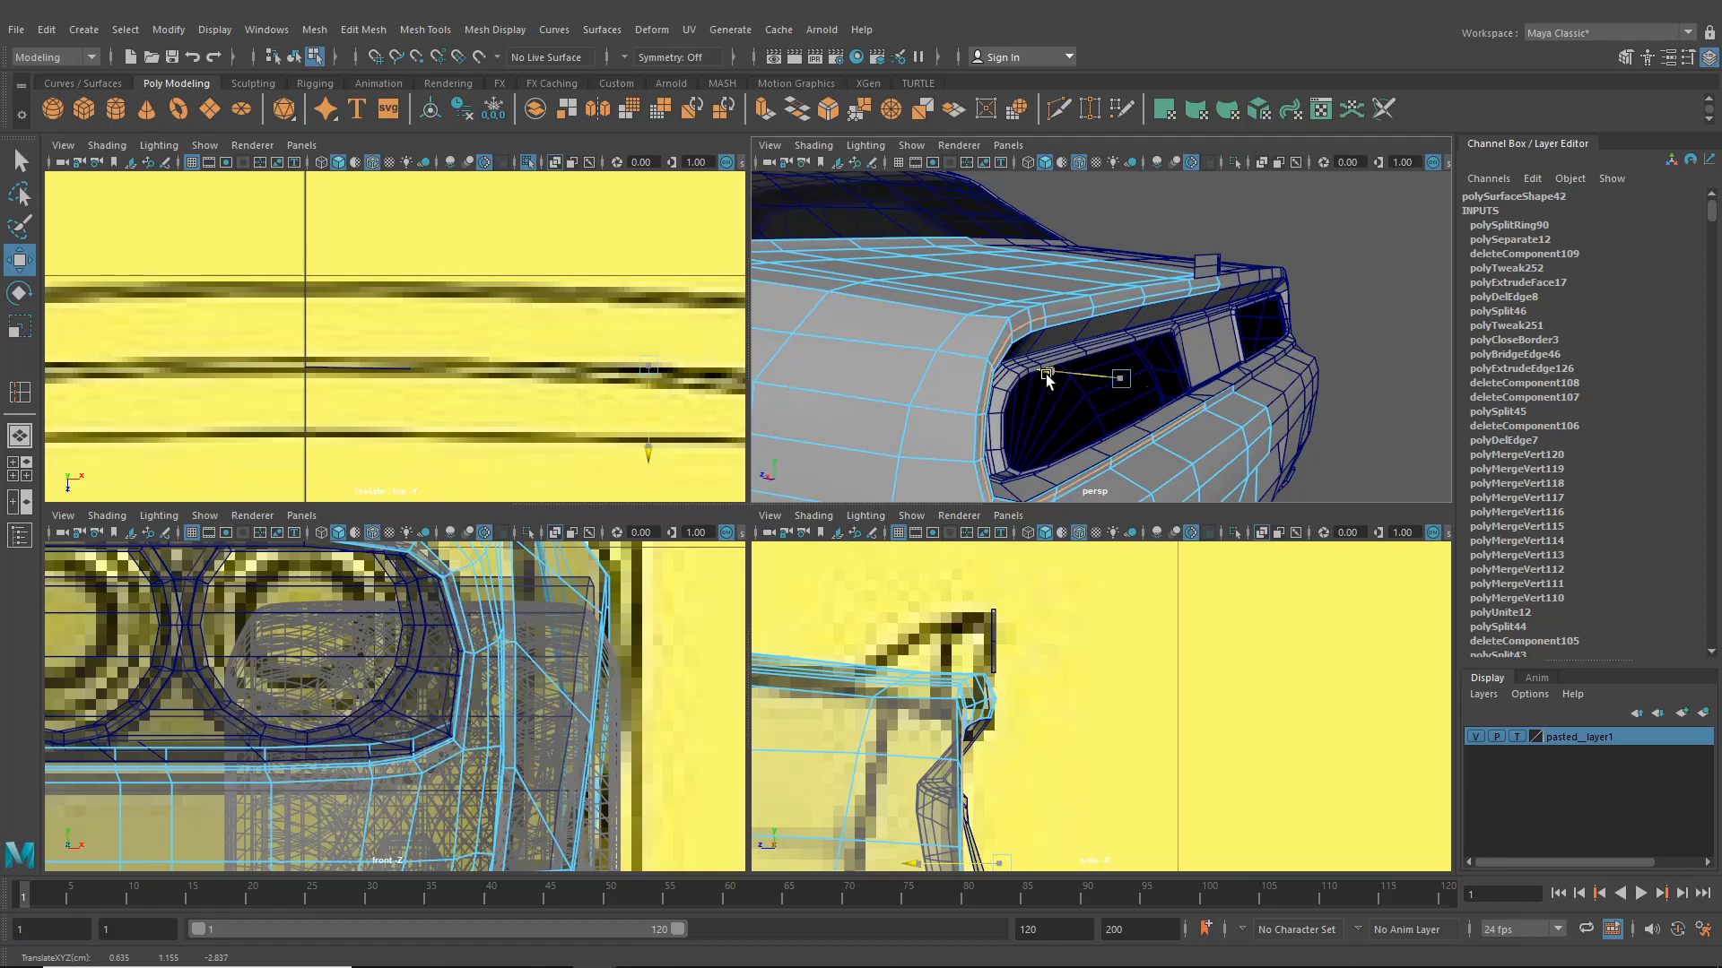
left_click_drag(1046, 375, 1073, 420, "alt")
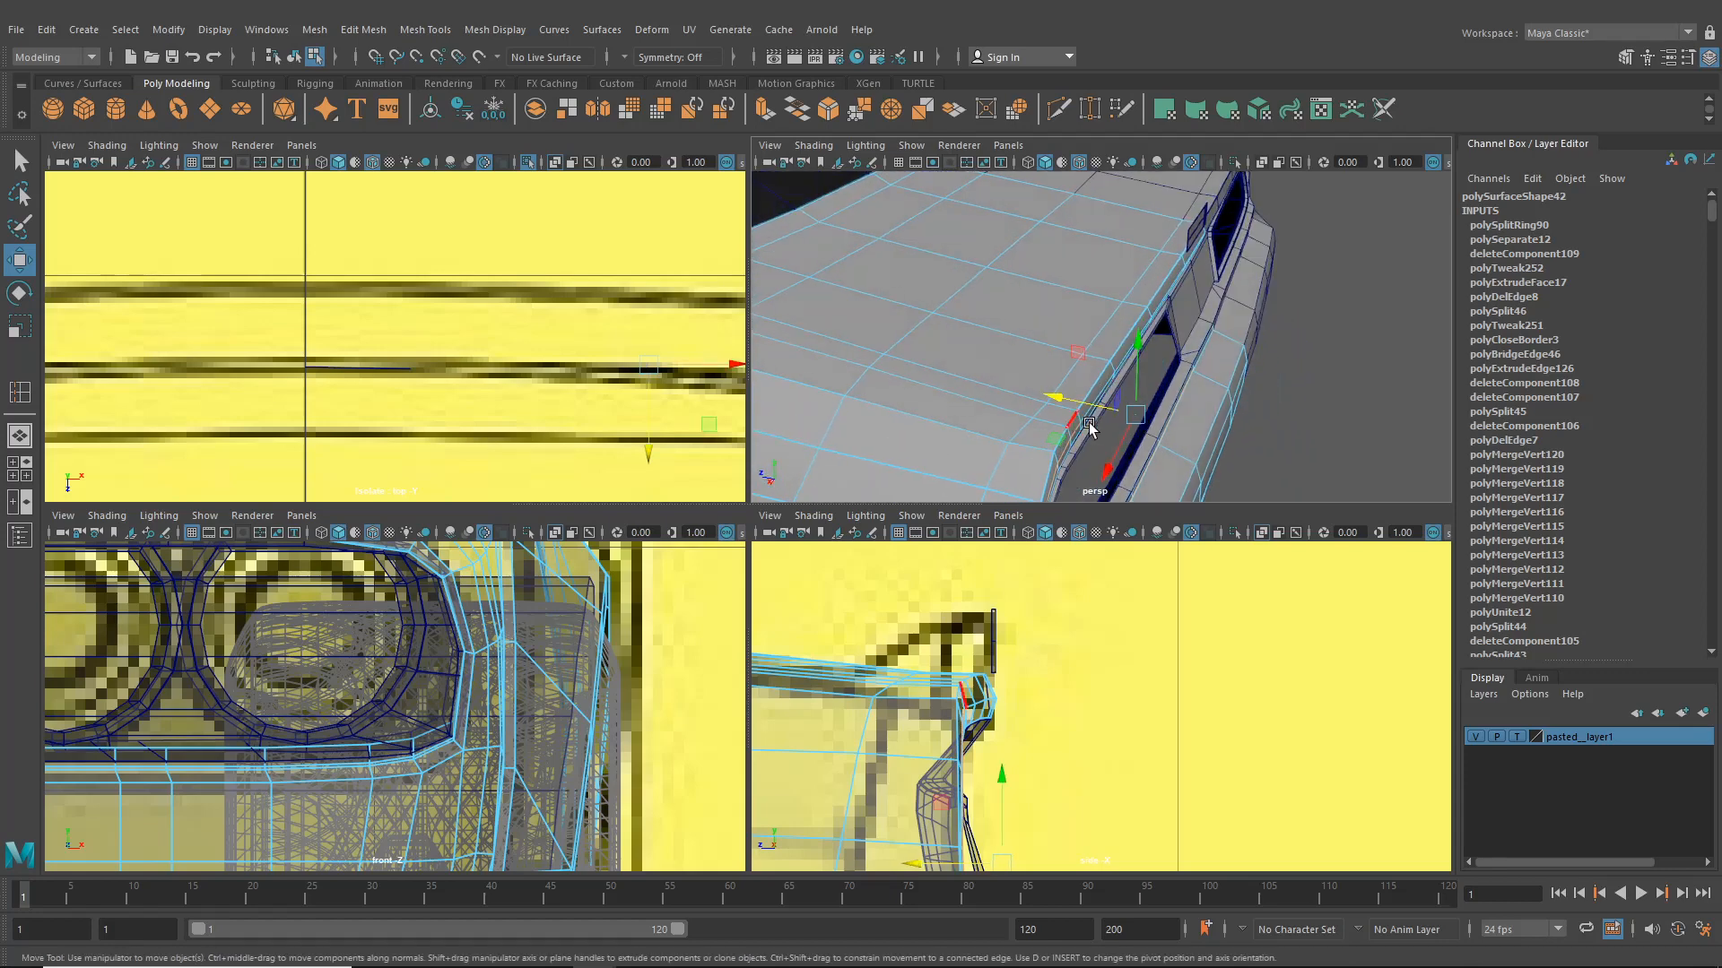
right_click_drag(1073, 419, 1063, 368)
left_click_drag(1064, 368, 862, 404, "alt")
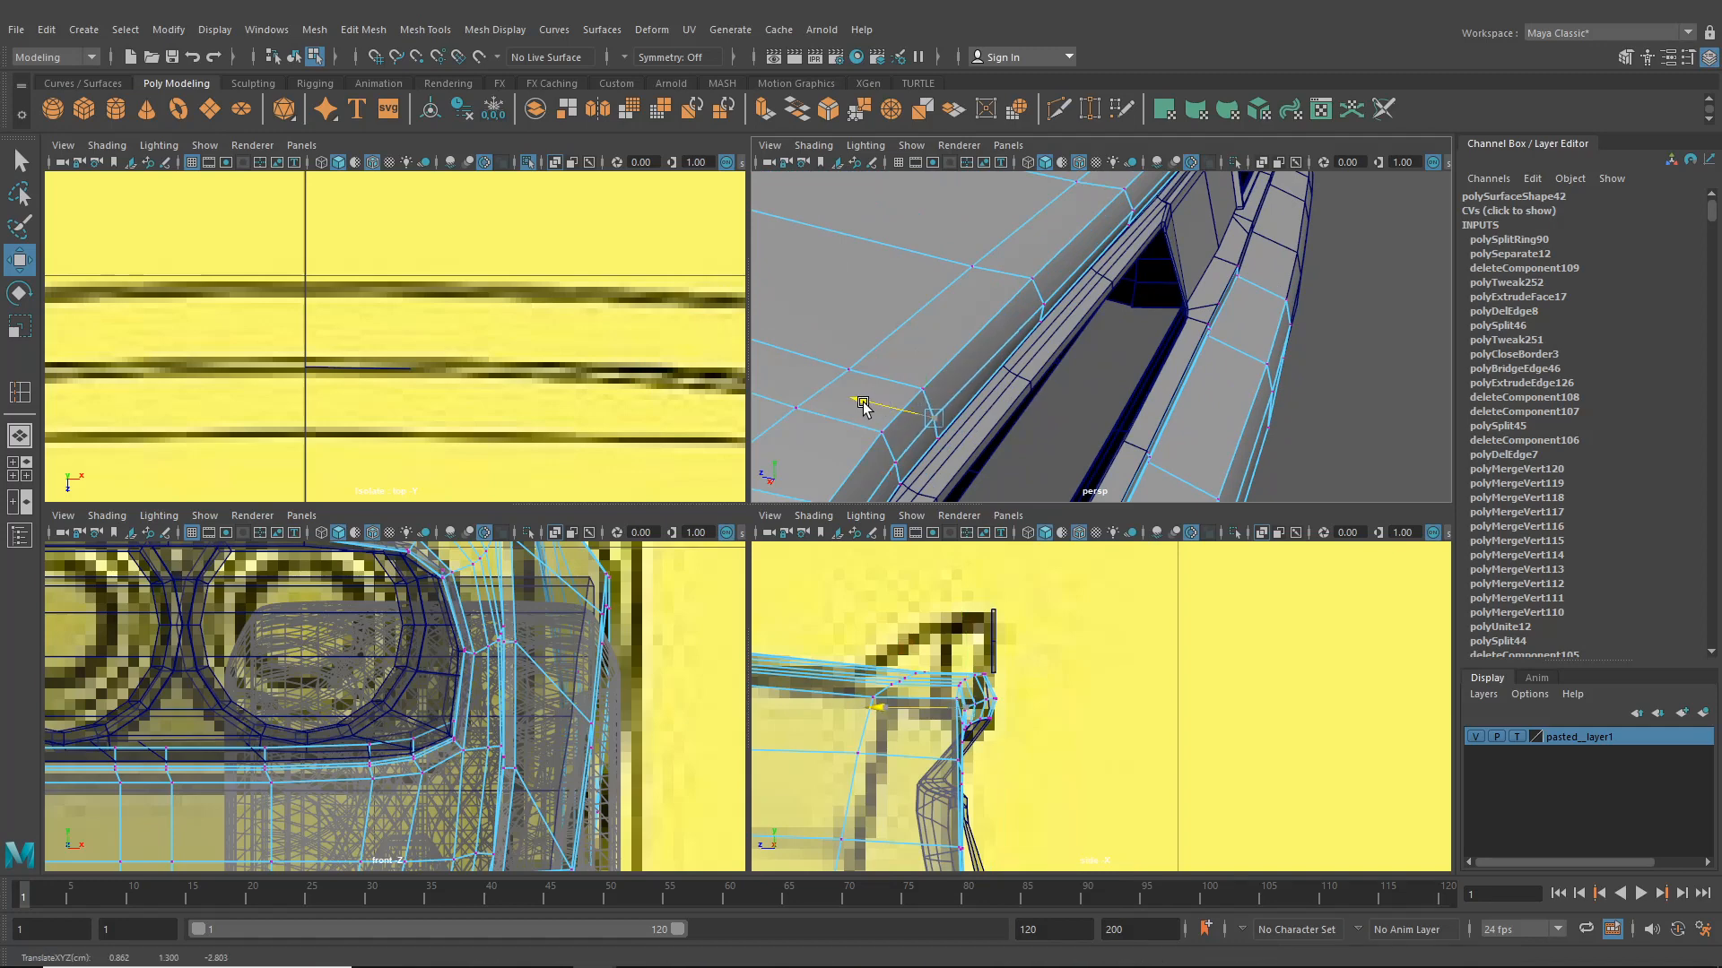
left_click(989, 297)
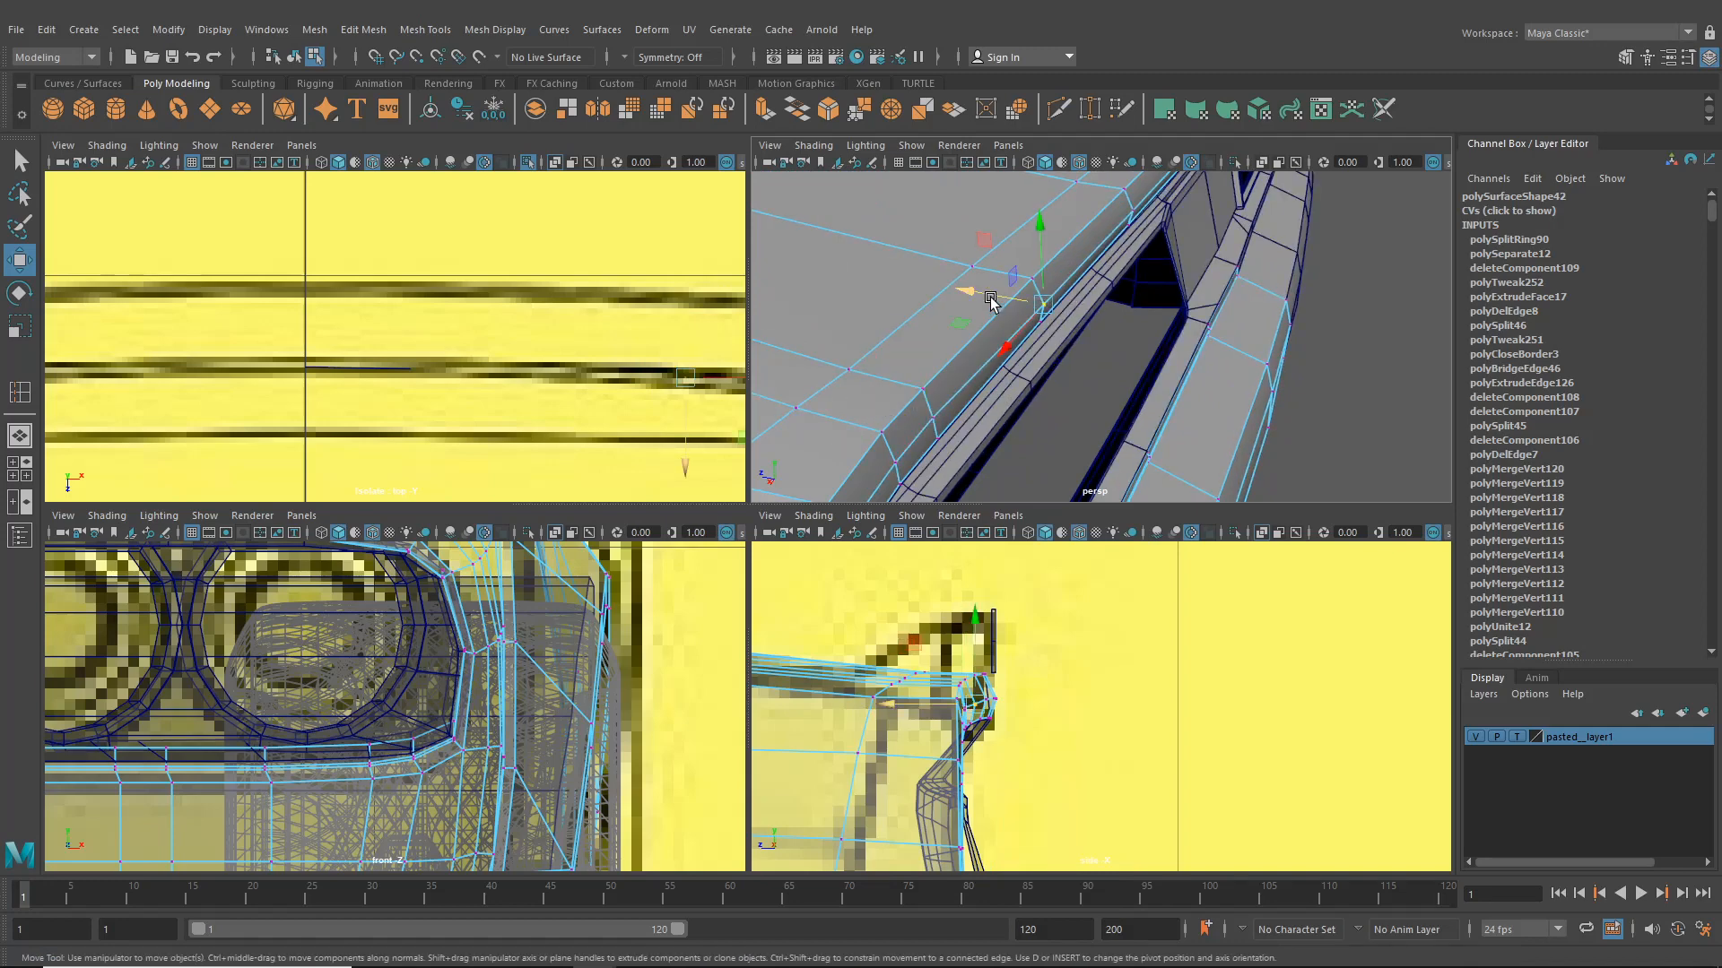
scroll(1059, 317, "down", 6)
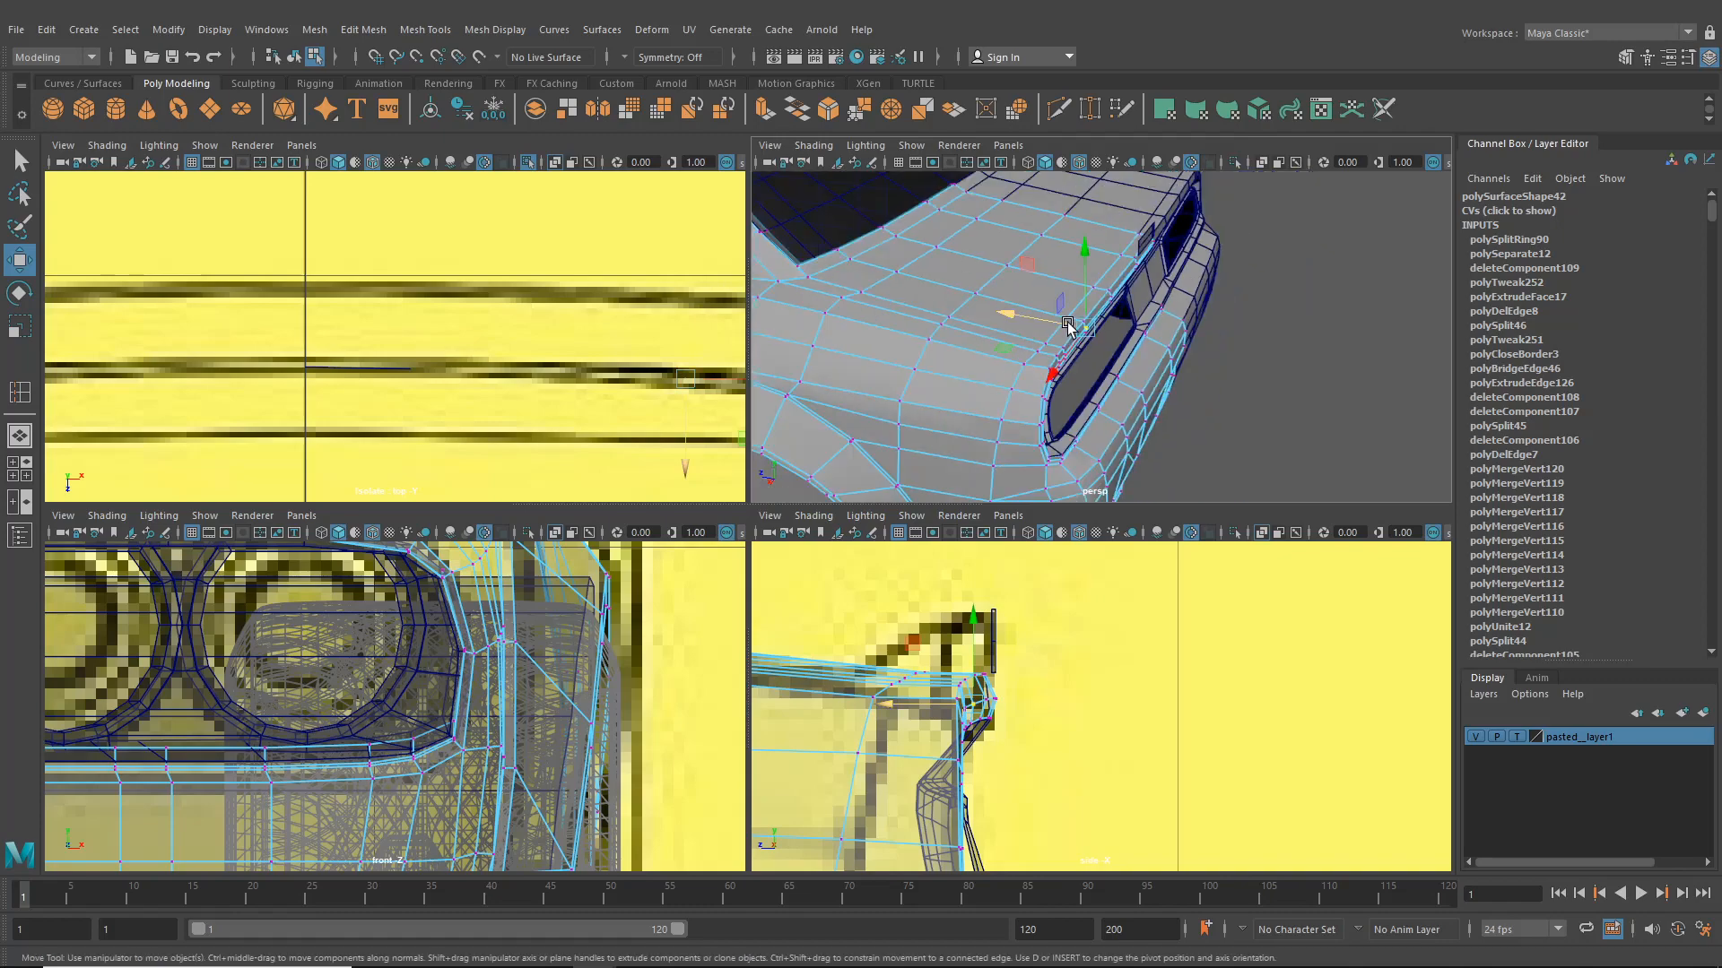
left_click_drag(1066, 321, 994, 319, "alt")
- Cut a new edge across the lower rear panel beneath the taillight bezel with the Multi-Cut tool
left_click(300, 59)
left_click(1288, 463)
left_click_drag(1282, 466, 1153, 442, "alt")
scroll(1153, 441, "up", 10)
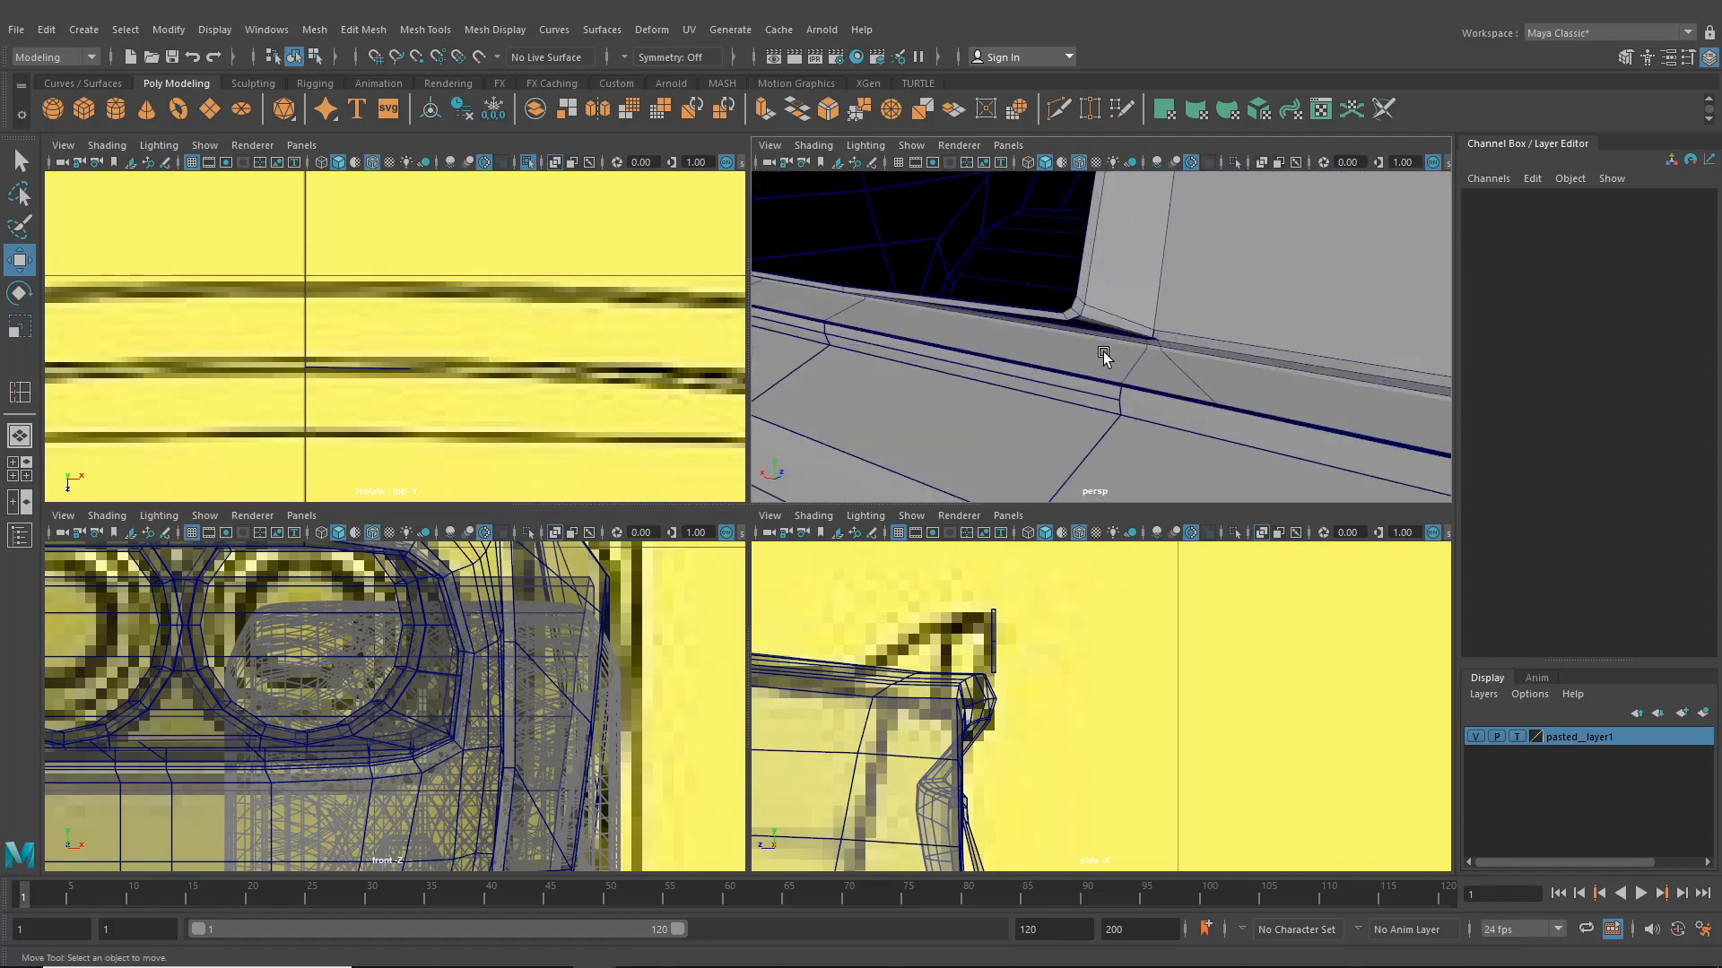
left_click(1135, 375)
right_click_drag(1111, 327, 1058, 296)
left_click(1141, 298)
left_click_drag(1105, 268, 1278, 408)
left_click(1278, 408)
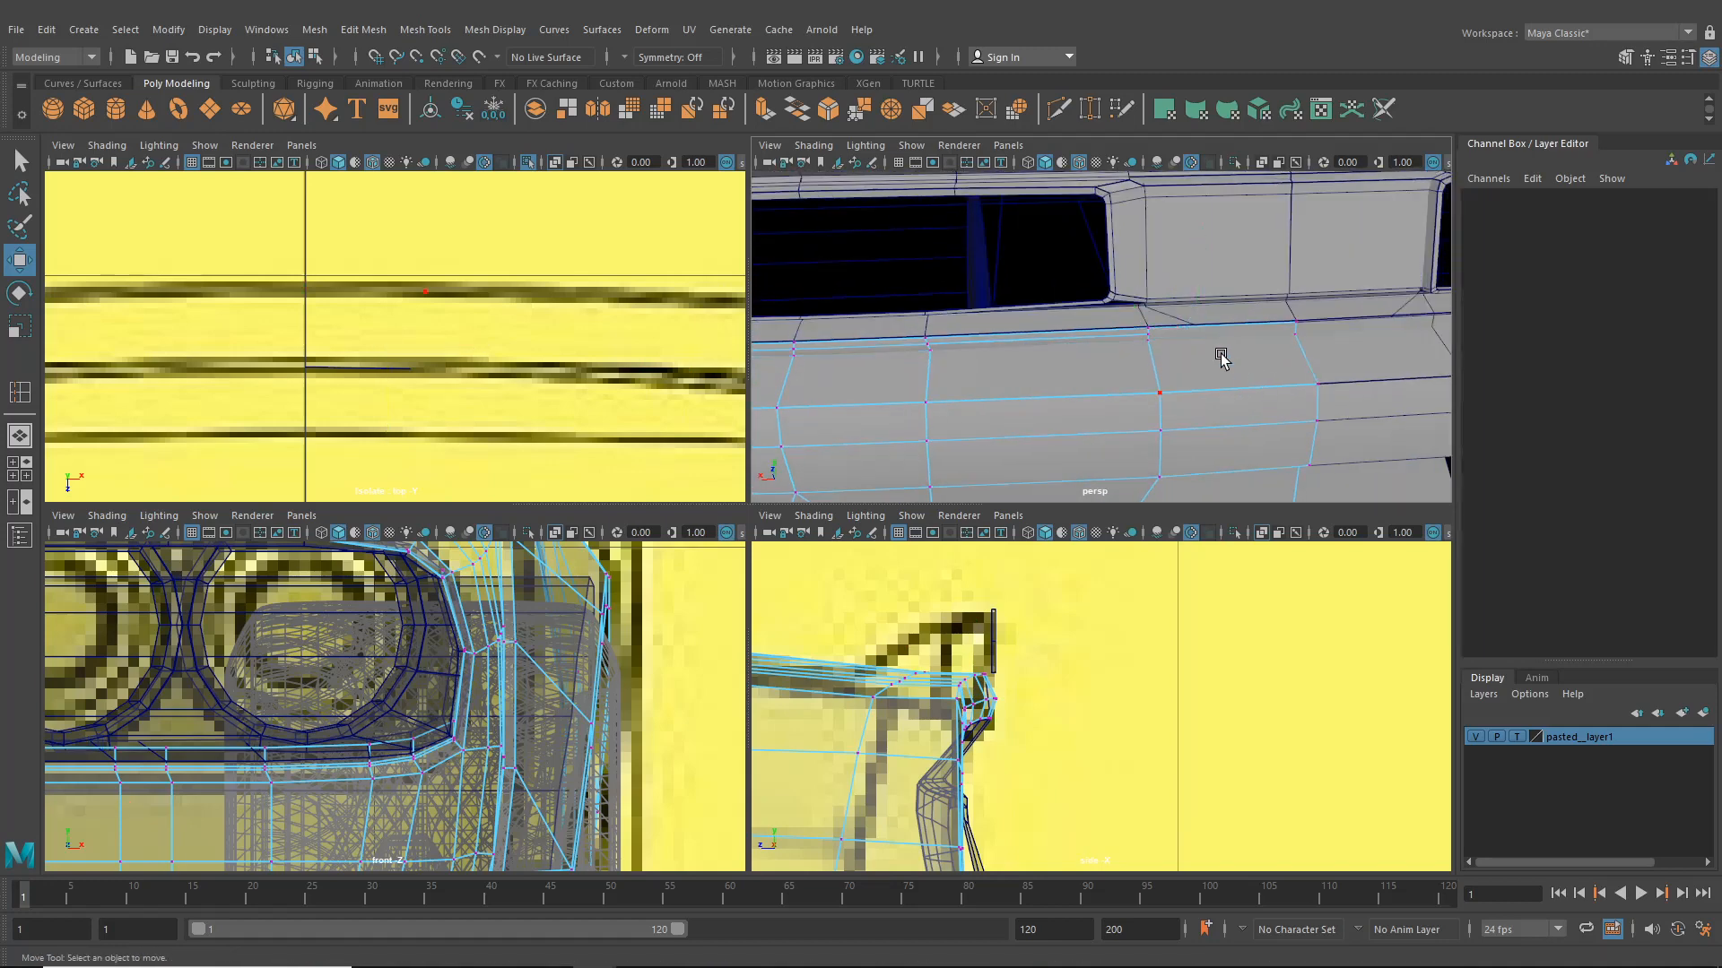
left_click_drag(1218, 358, 1098, 287, "alt")
scroll(1098, 287, "up", 3)
key("ctrl+shift+x")
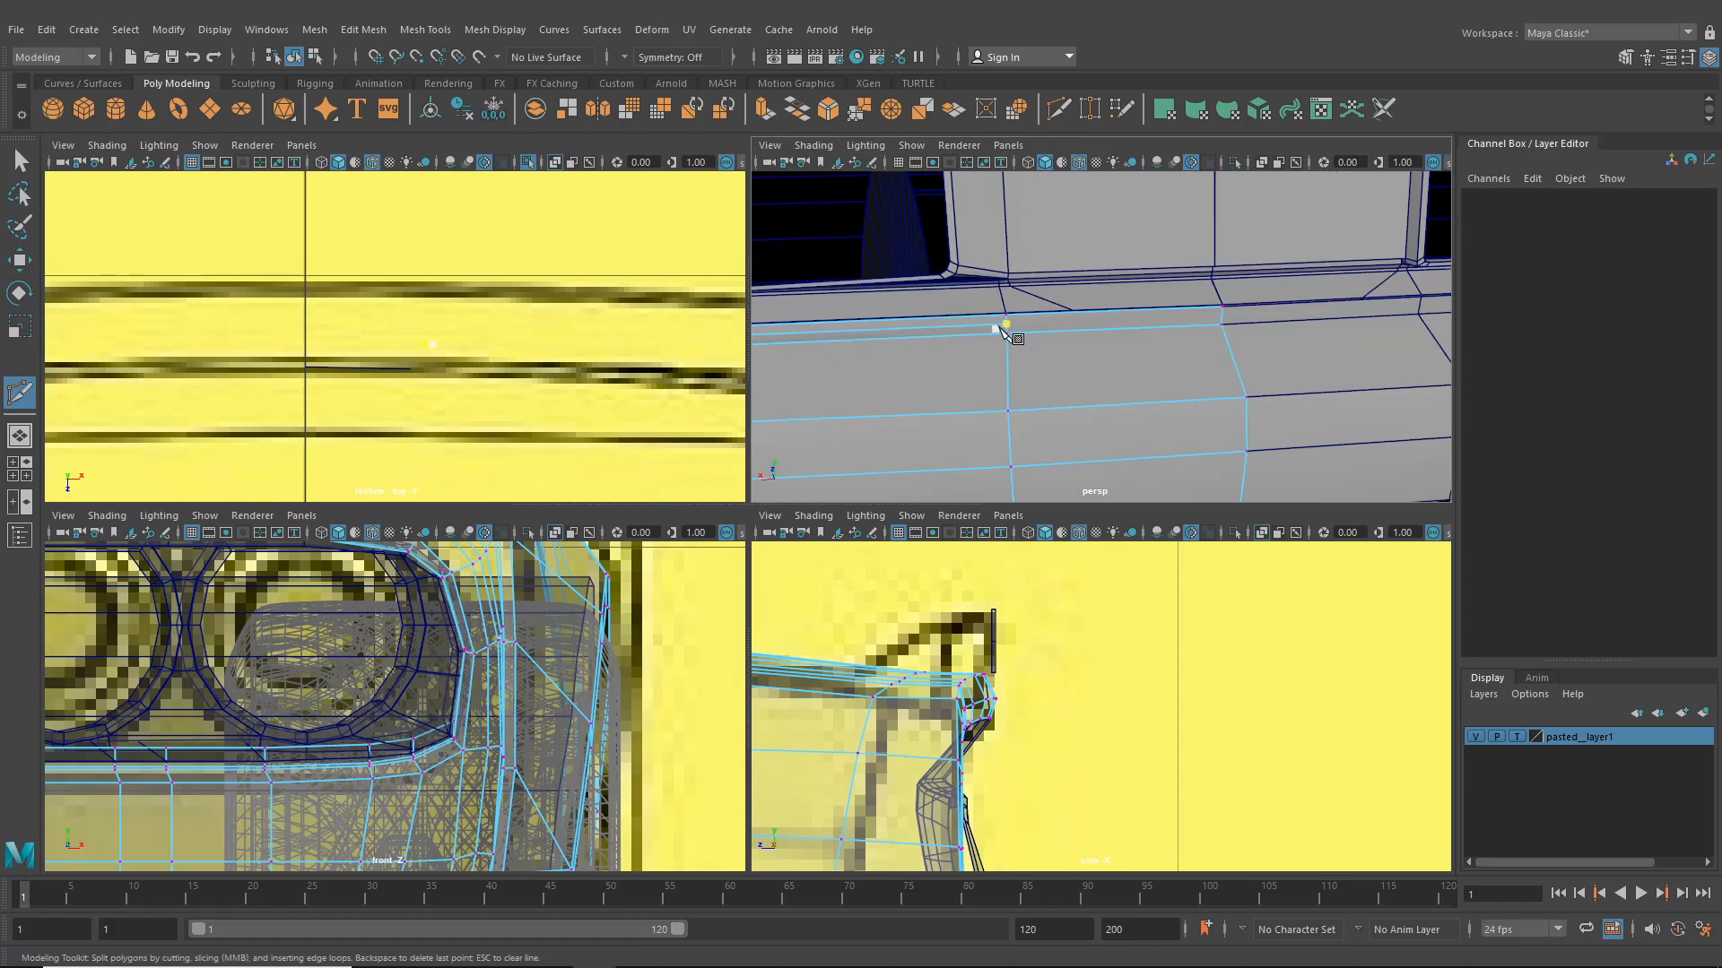
left_click(1004, 324)
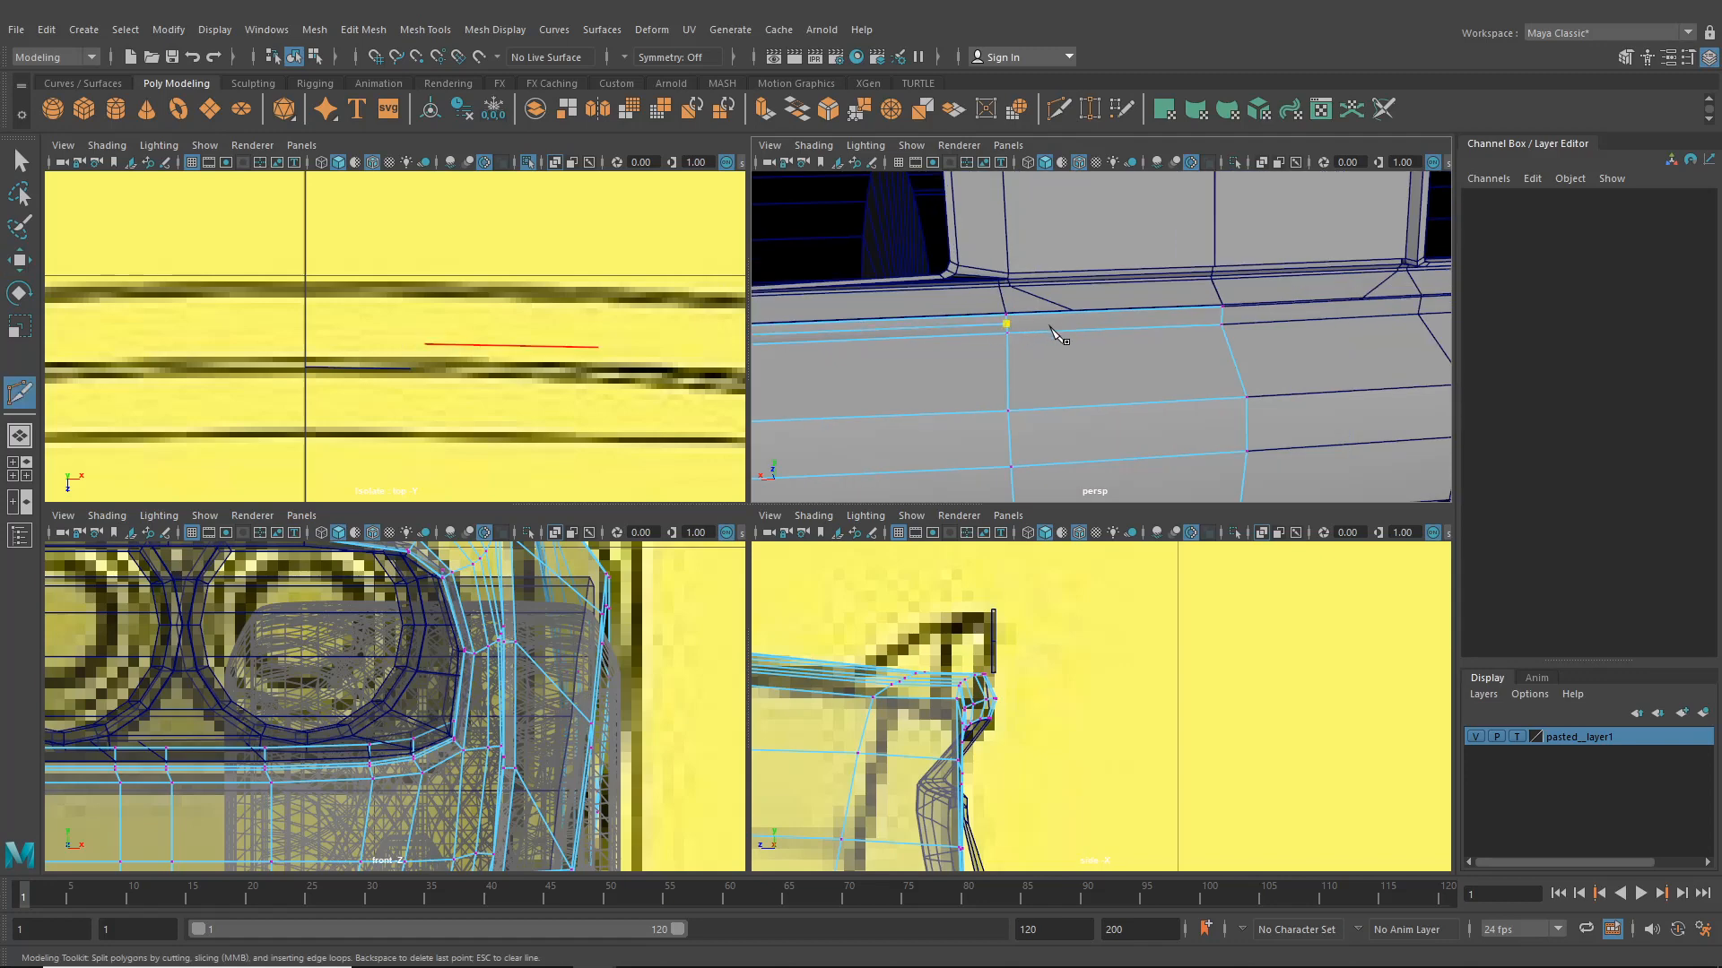
left_click(1227, 314)
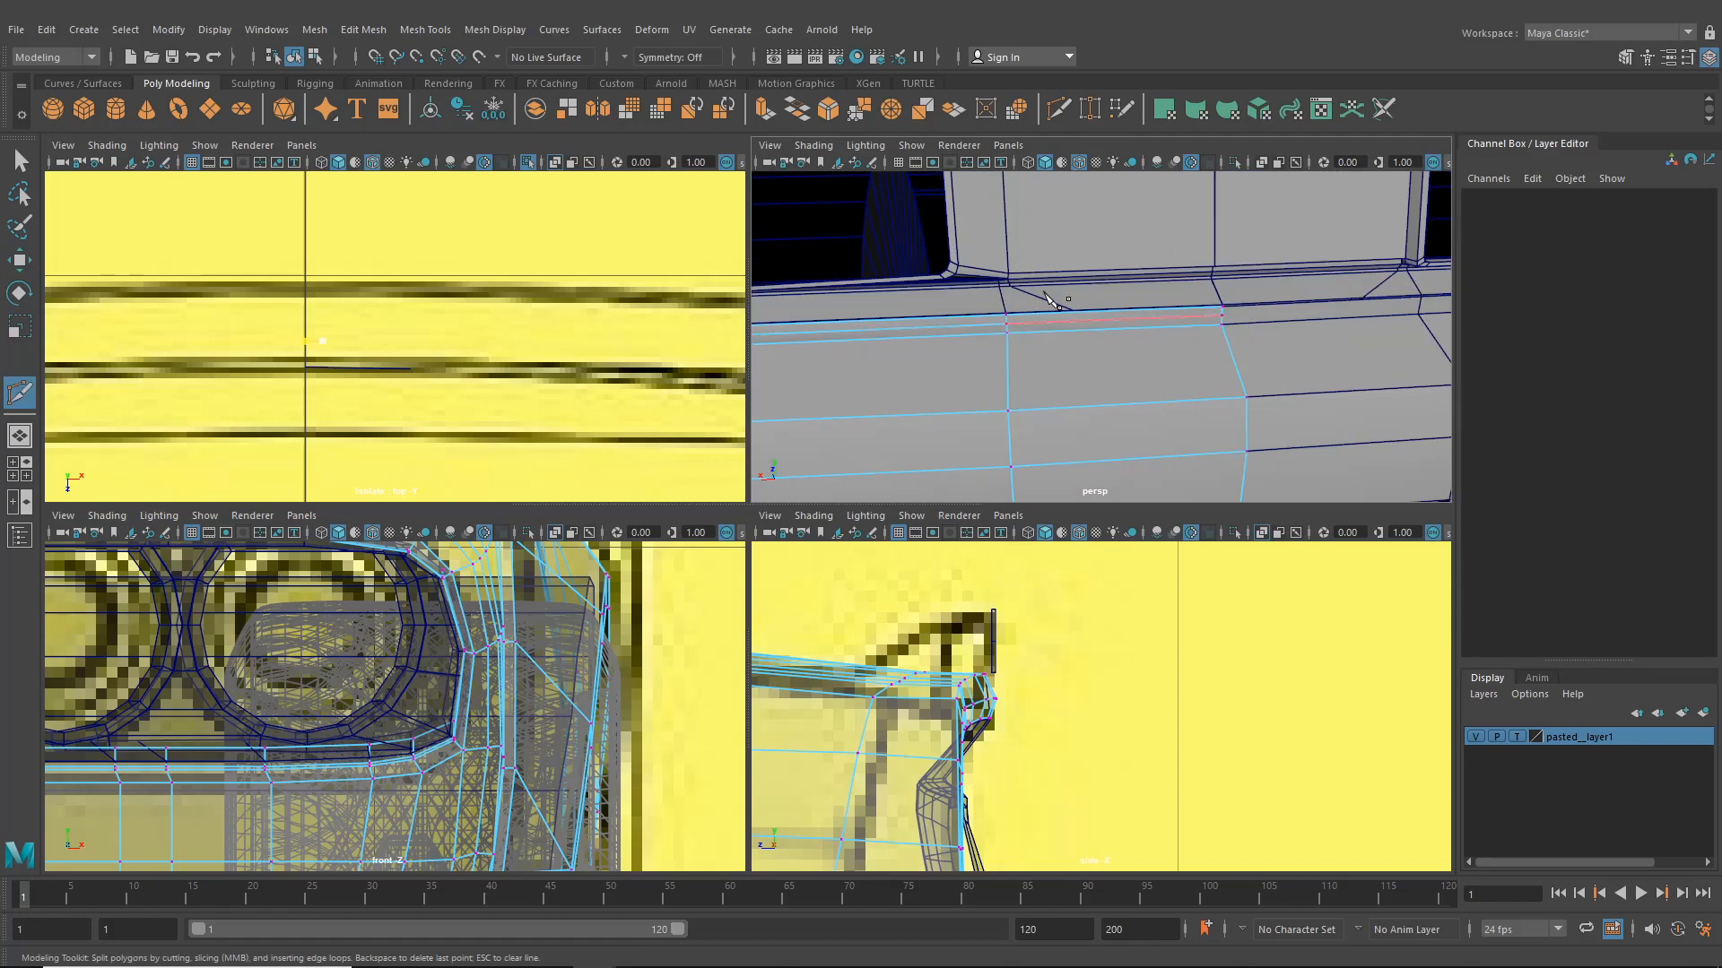
left_click(20, 261)
- Select the new edge near the panel corner and move it into position along the panel
left_click_drag(874, 359, 984, 368, "alt")
scroll(977, 369, "up", 4)
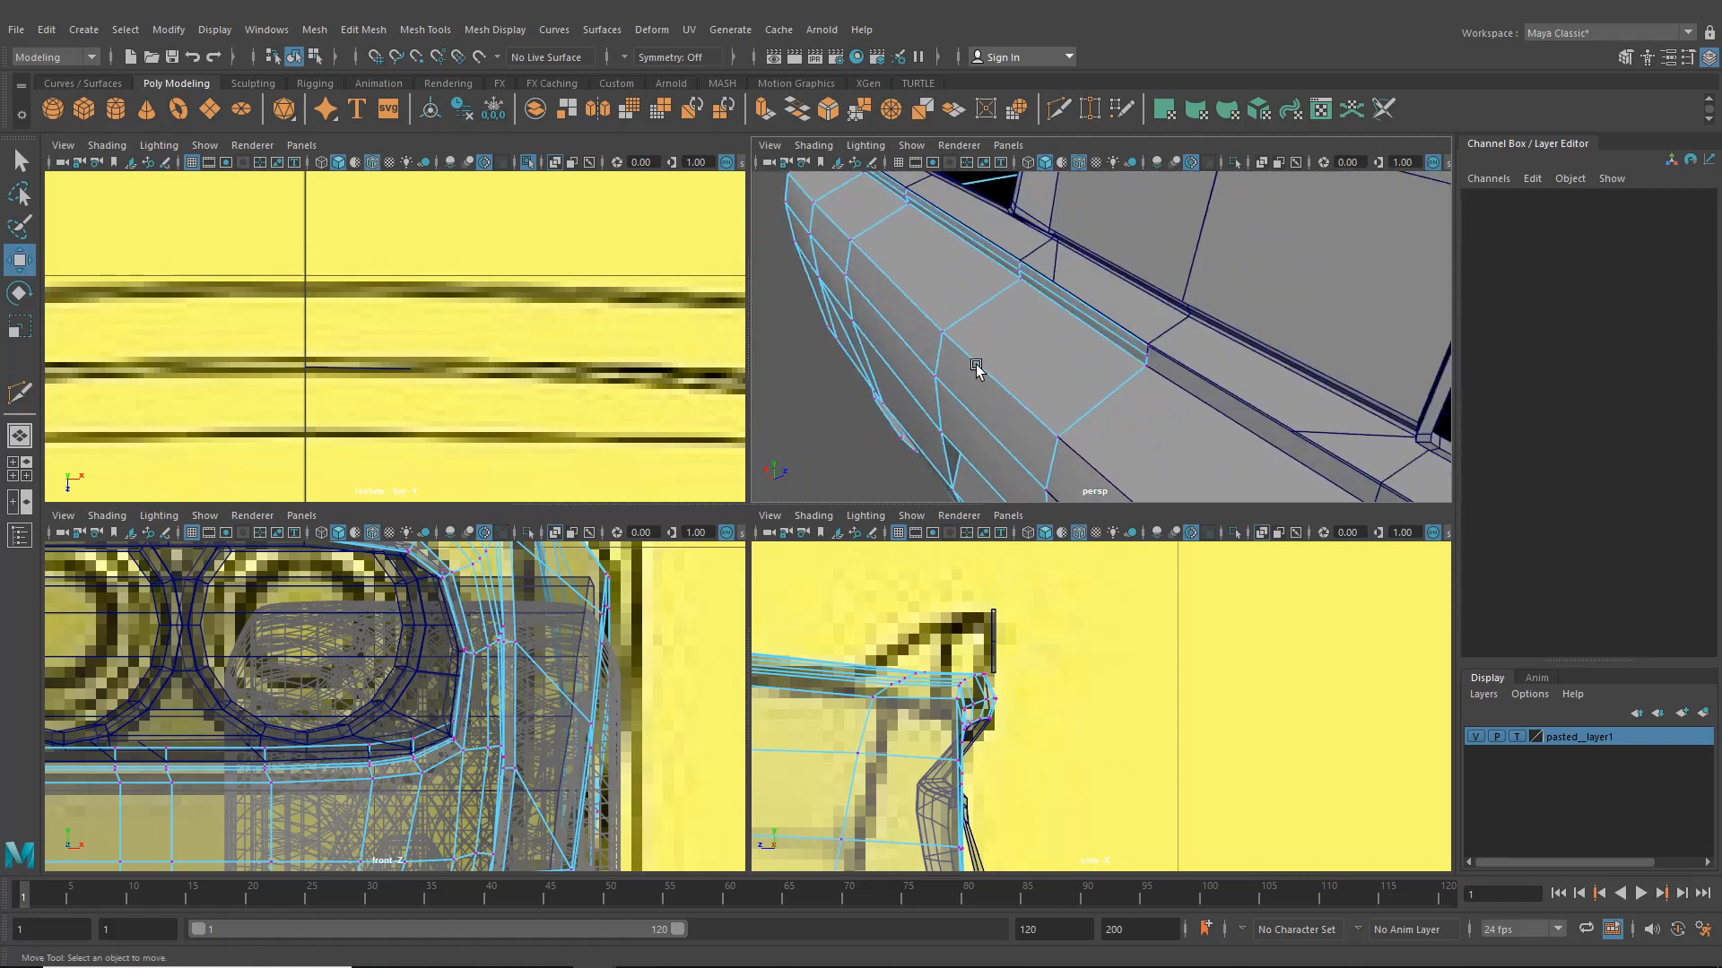
left_click(1148, 356)
left_click_drag(1148, 356, 1100, 407, "alt")
scroll(1099, 407, "up", 4)
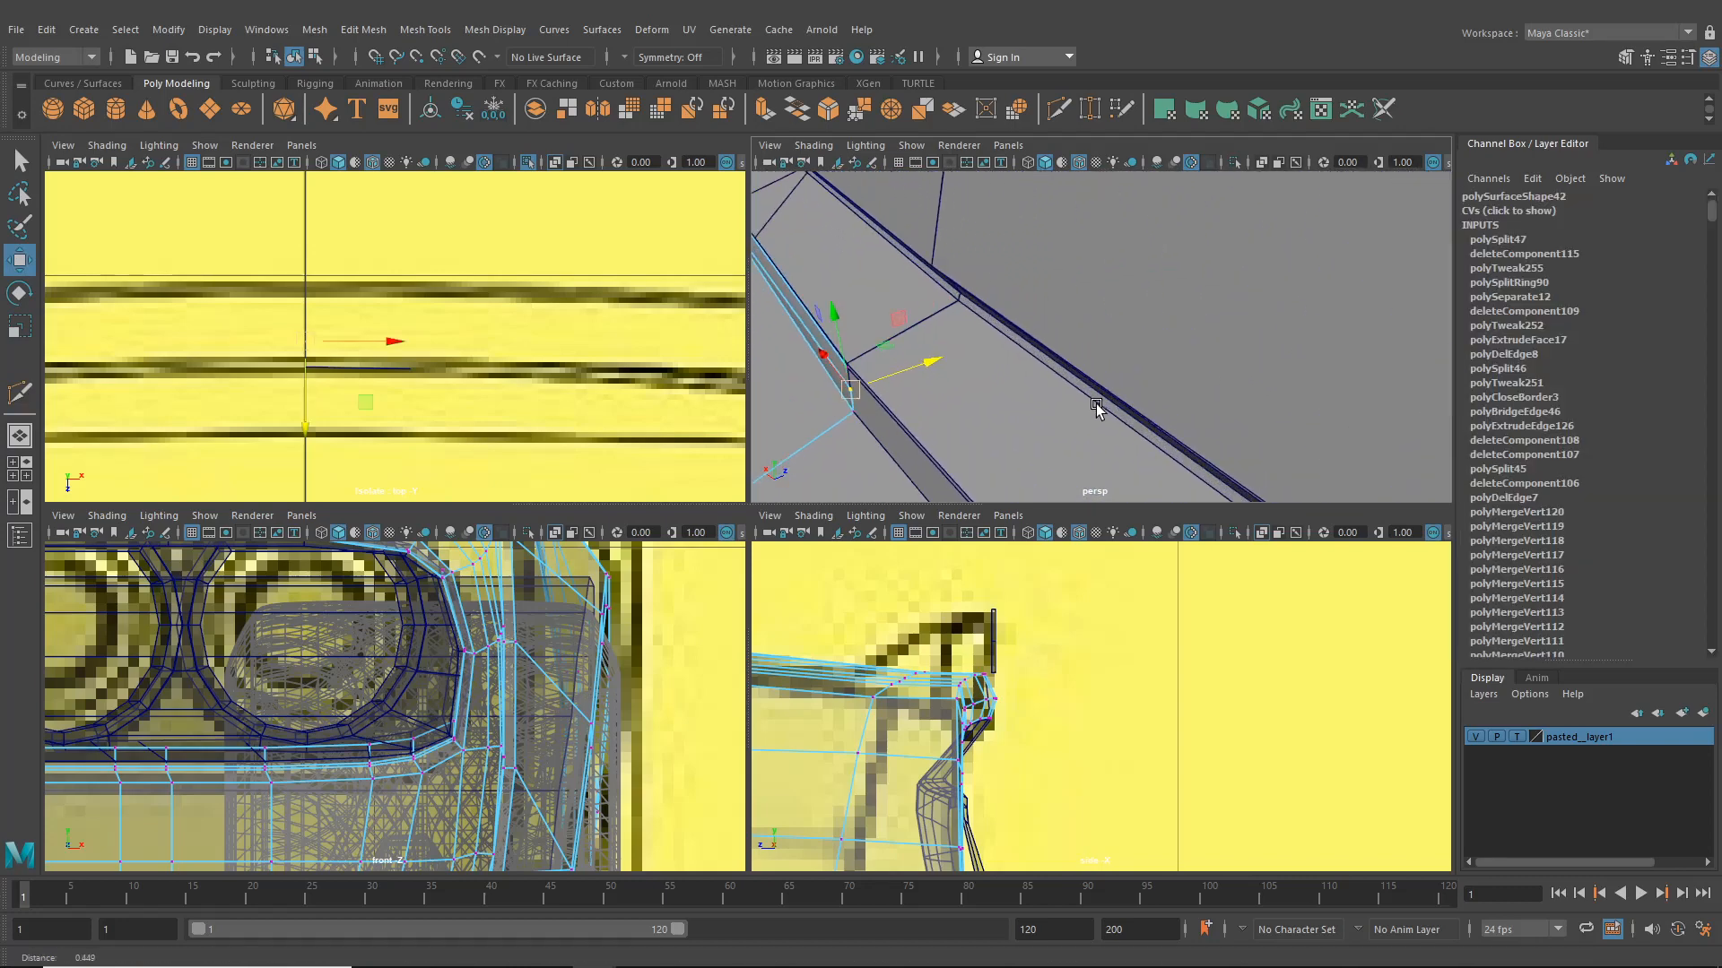
left_click_drag(918, 365, 1182, 355)
scroll(922, 370, "down", 8)
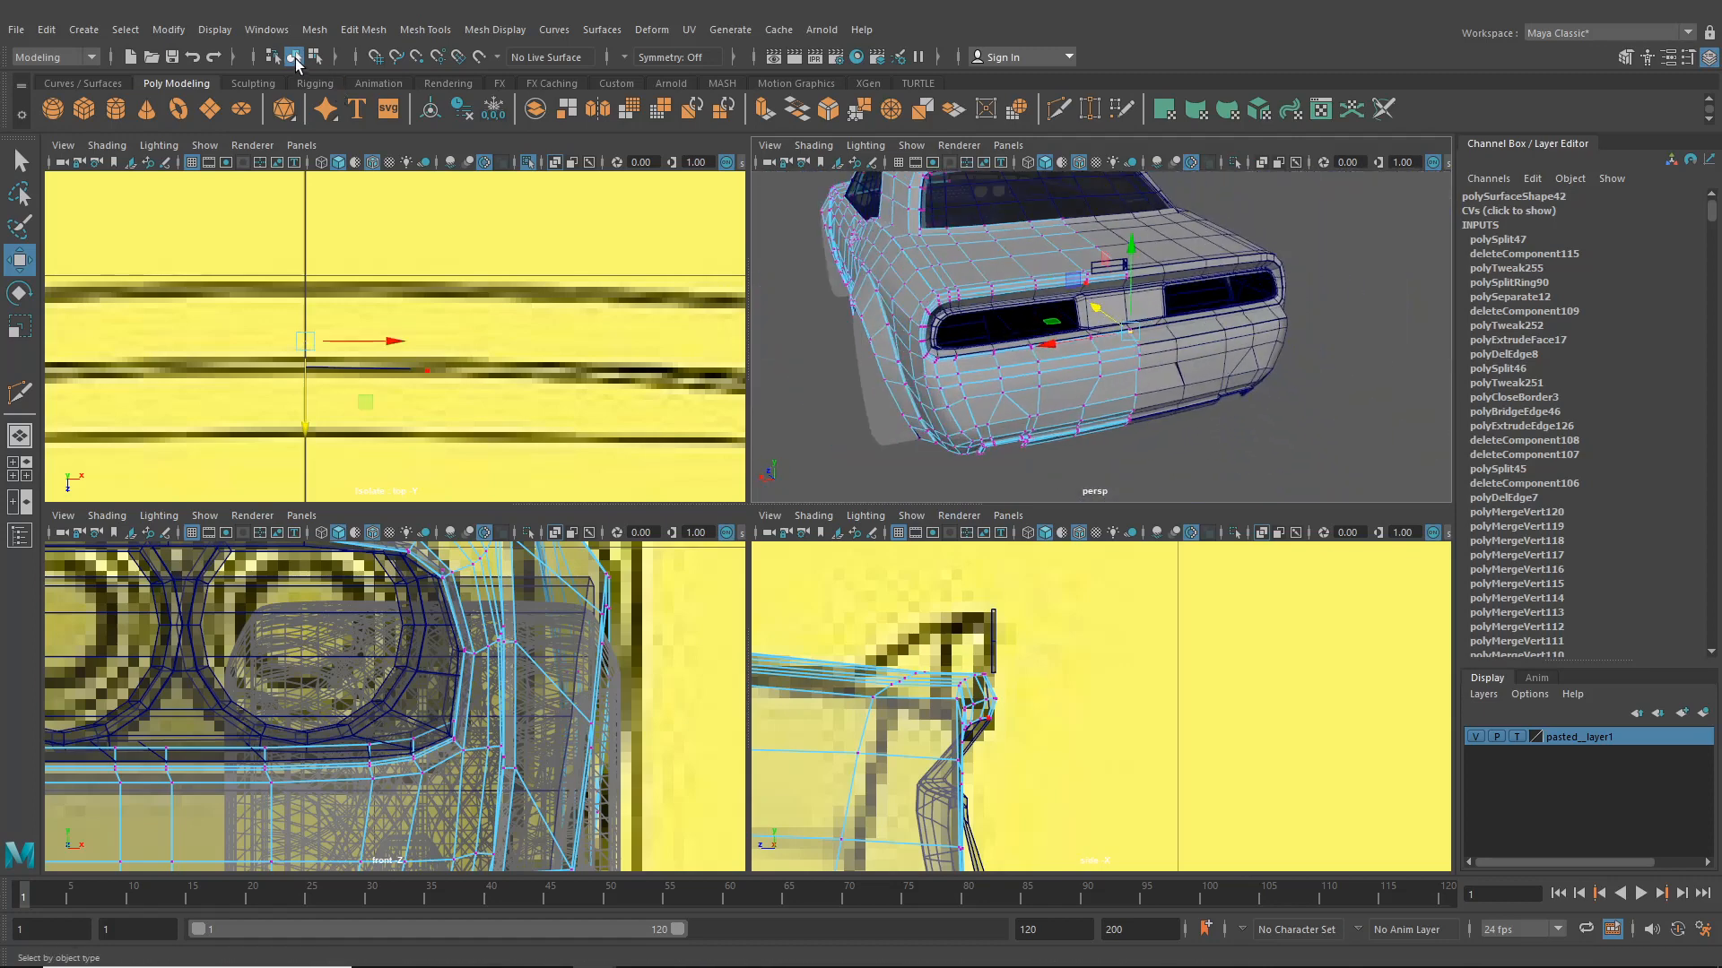
- Select the trim plate, show the back view in one pane, and extrude the plate's end edge sideways toward the corner
left_click(295, 57)
left_click(294, 58)
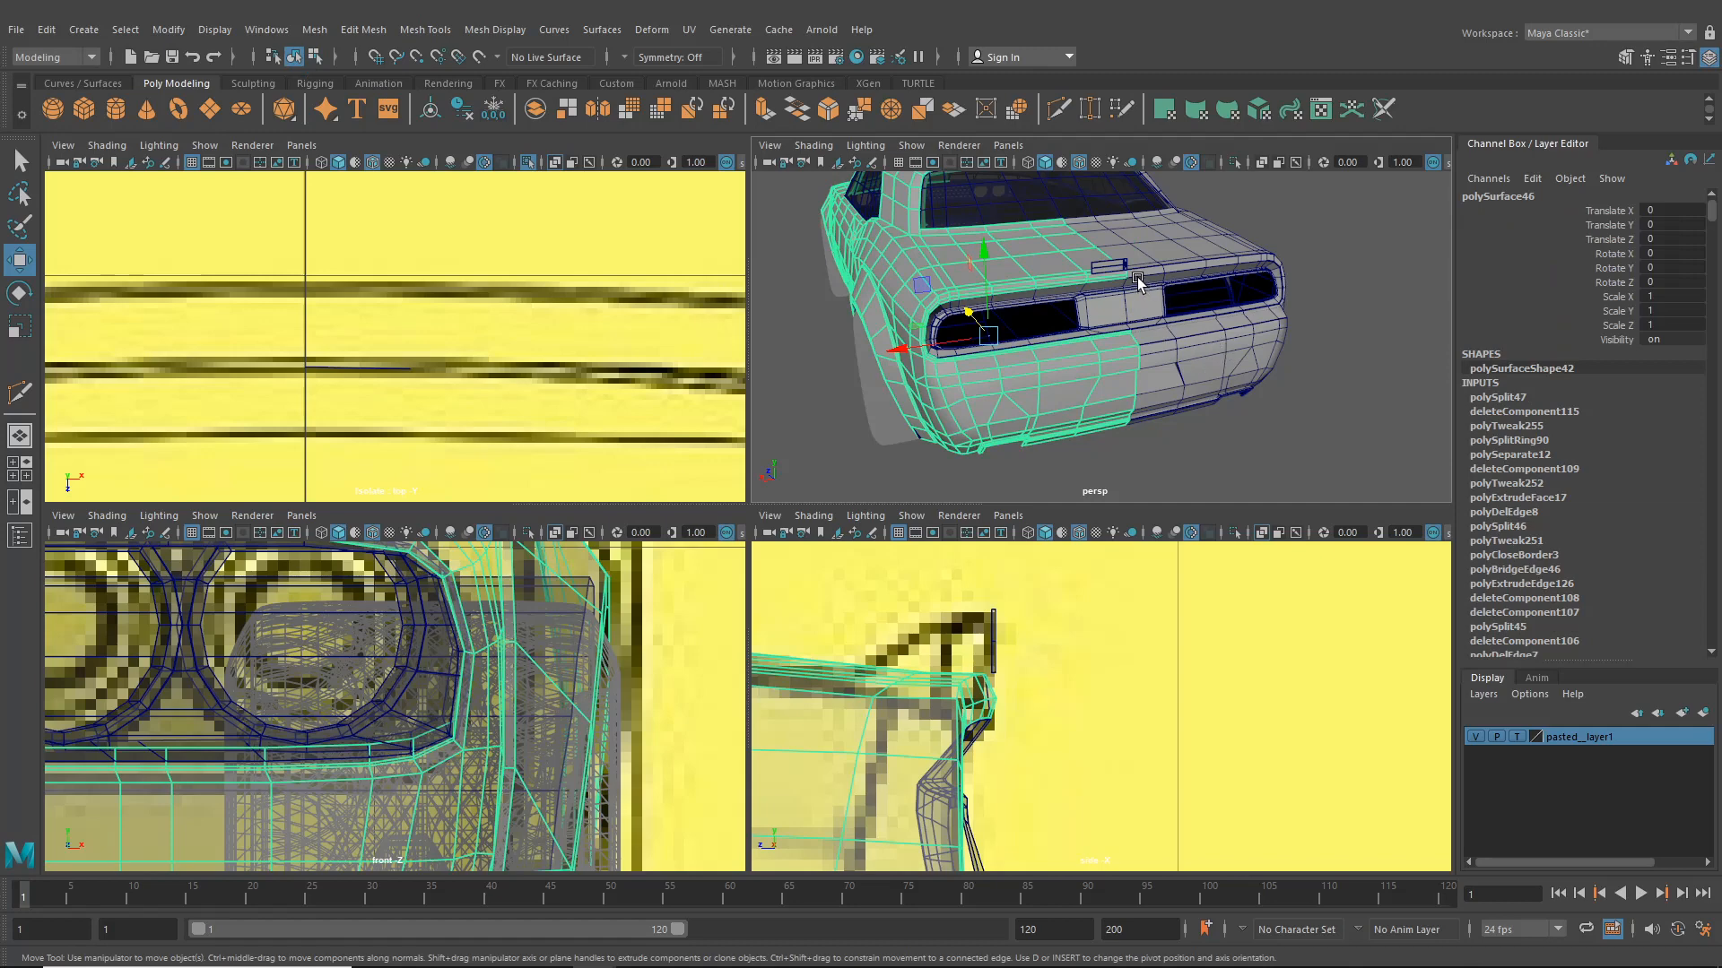
left_click(1109, 266)
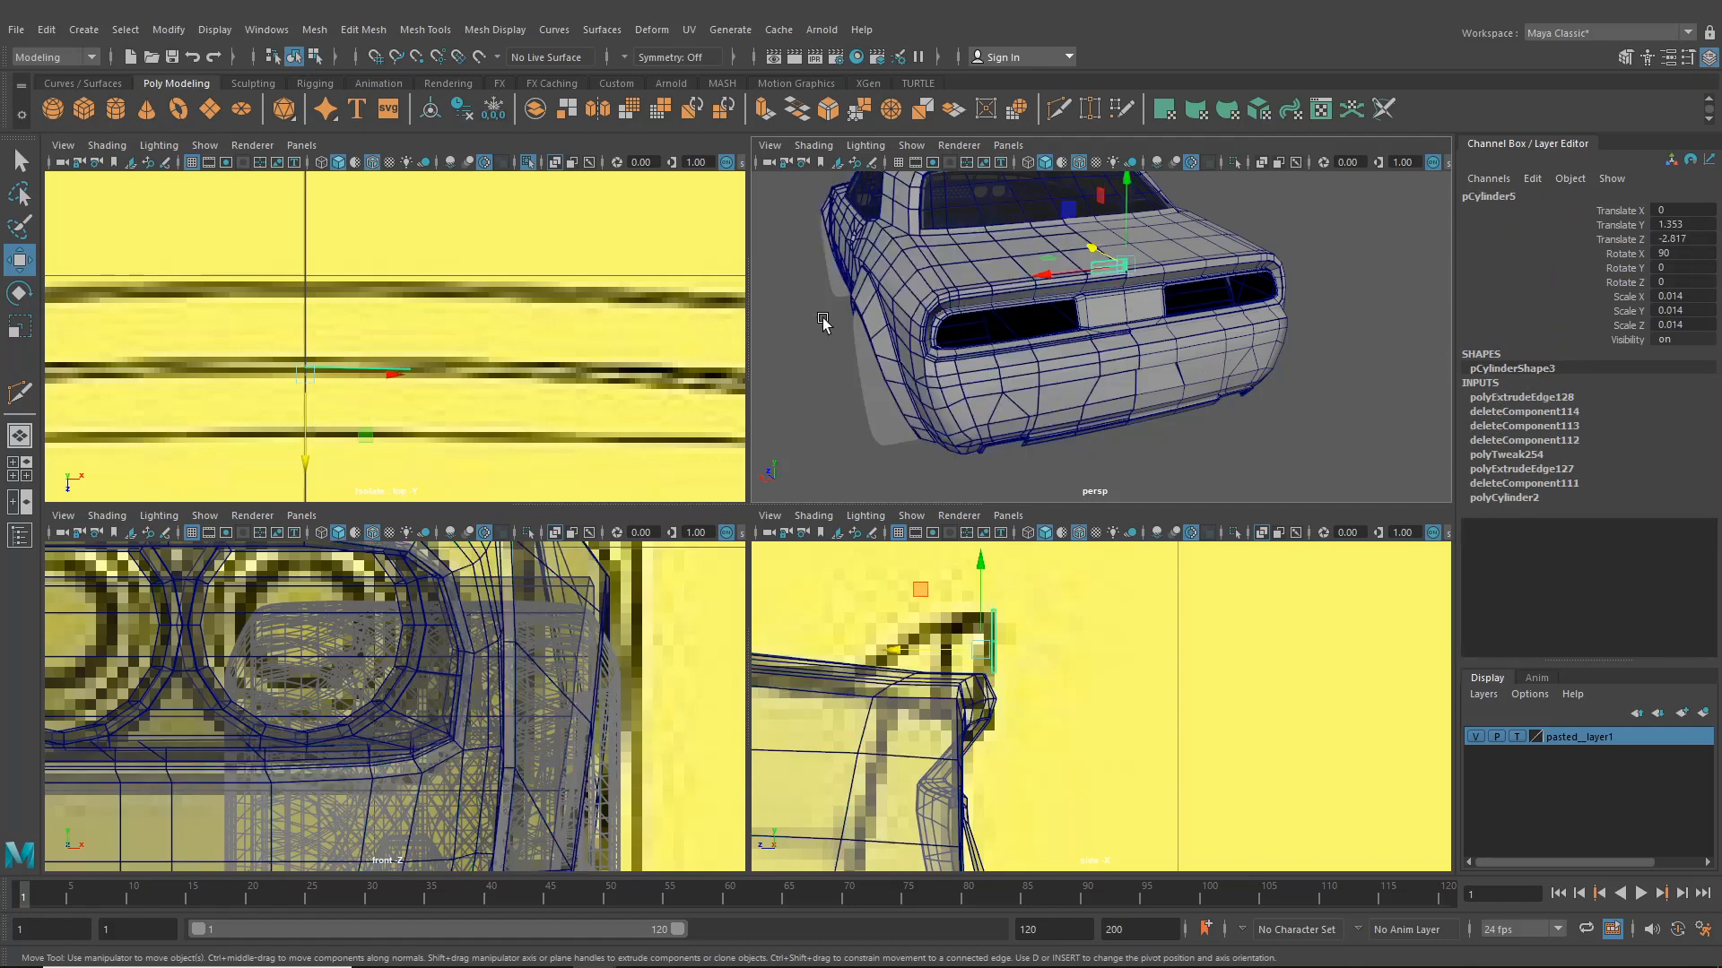
scroll(968, 321, "up", 2)
middle_click_drag(435, 376, 420, 381, "alt")
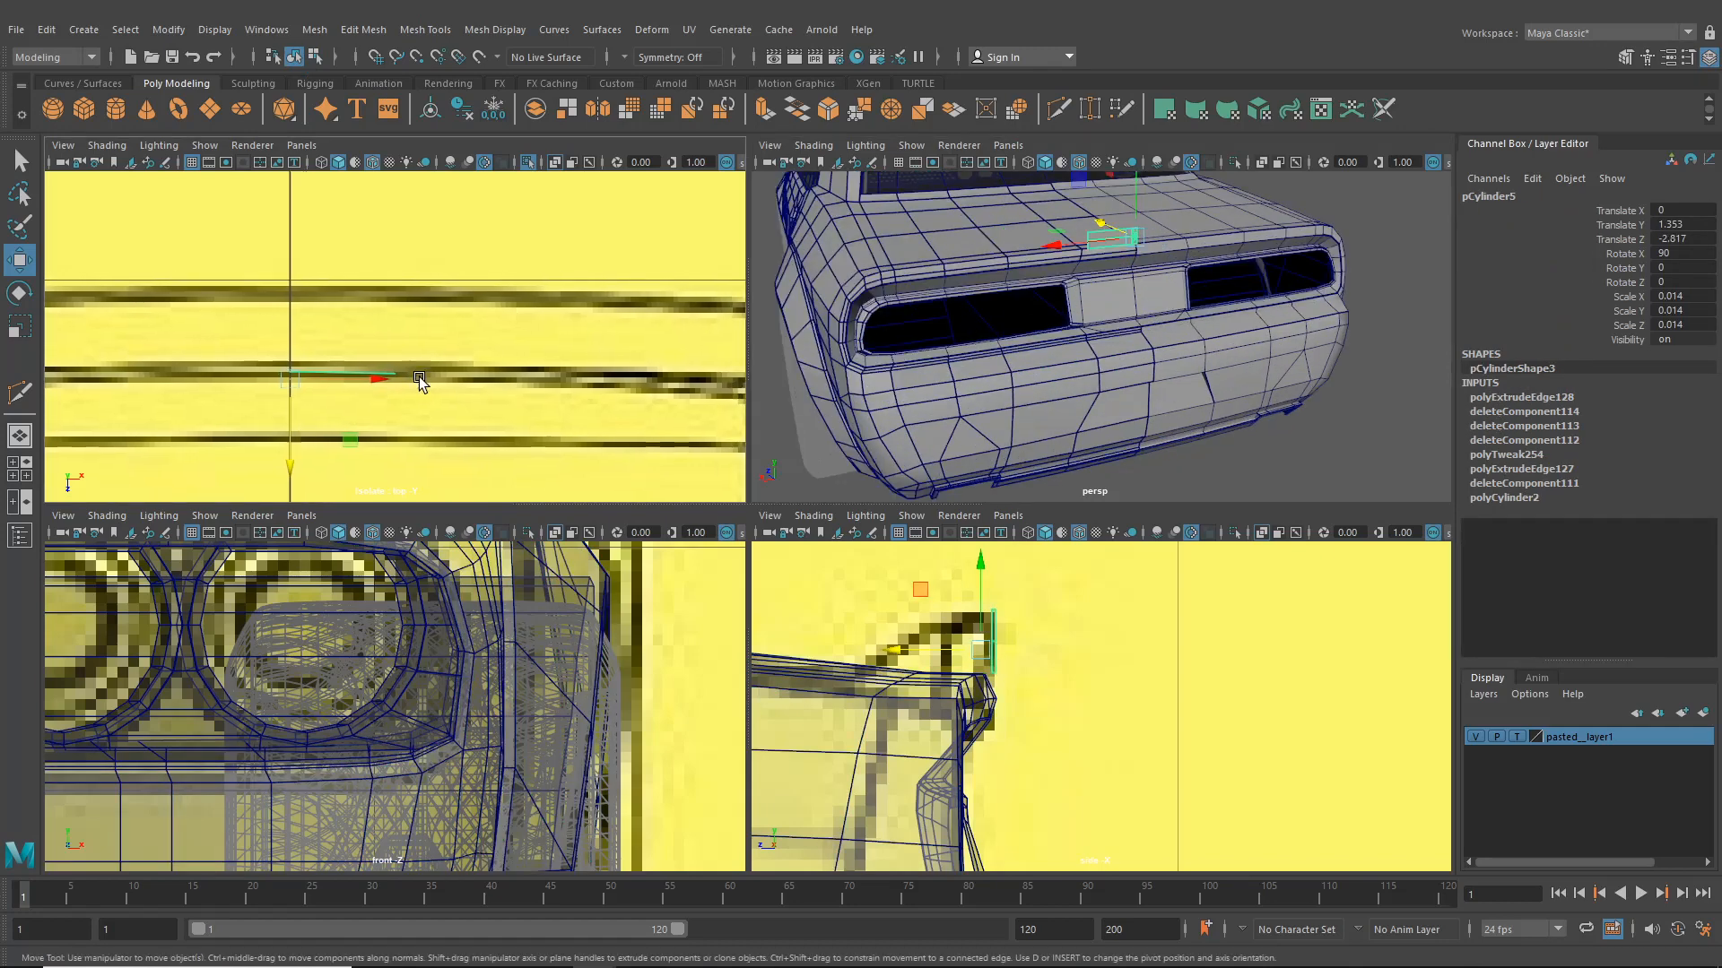
left_click(302, 515)
mouse_move(396, 572)
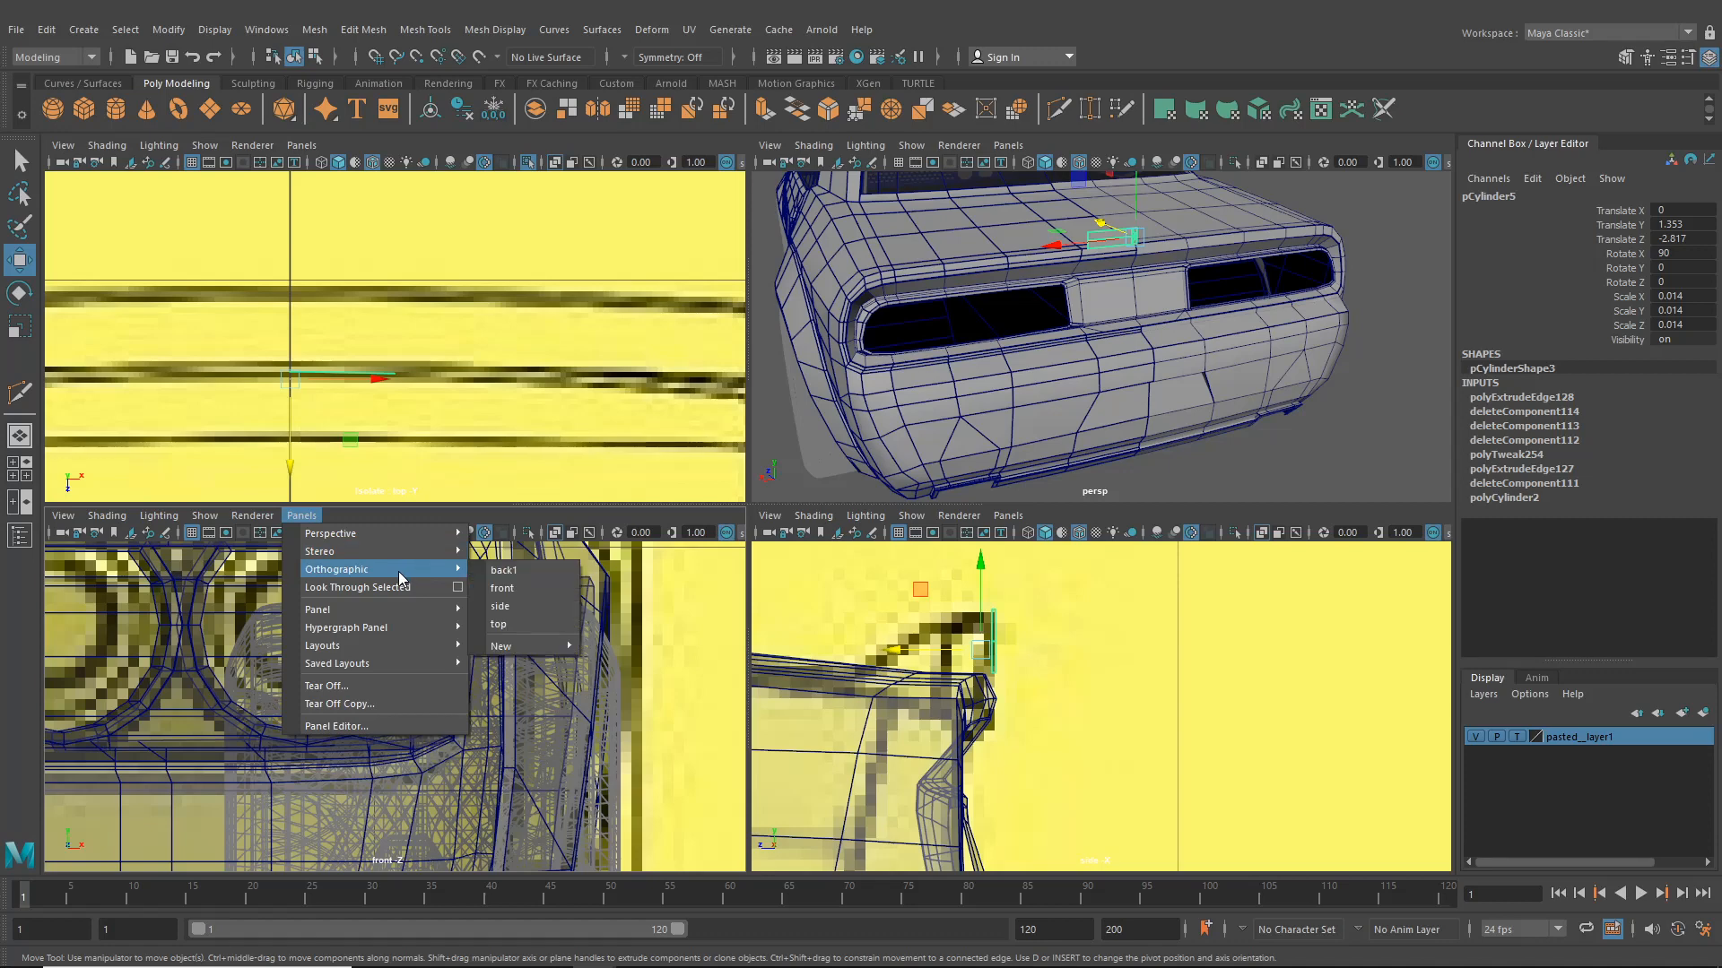
left_click(530, 573)
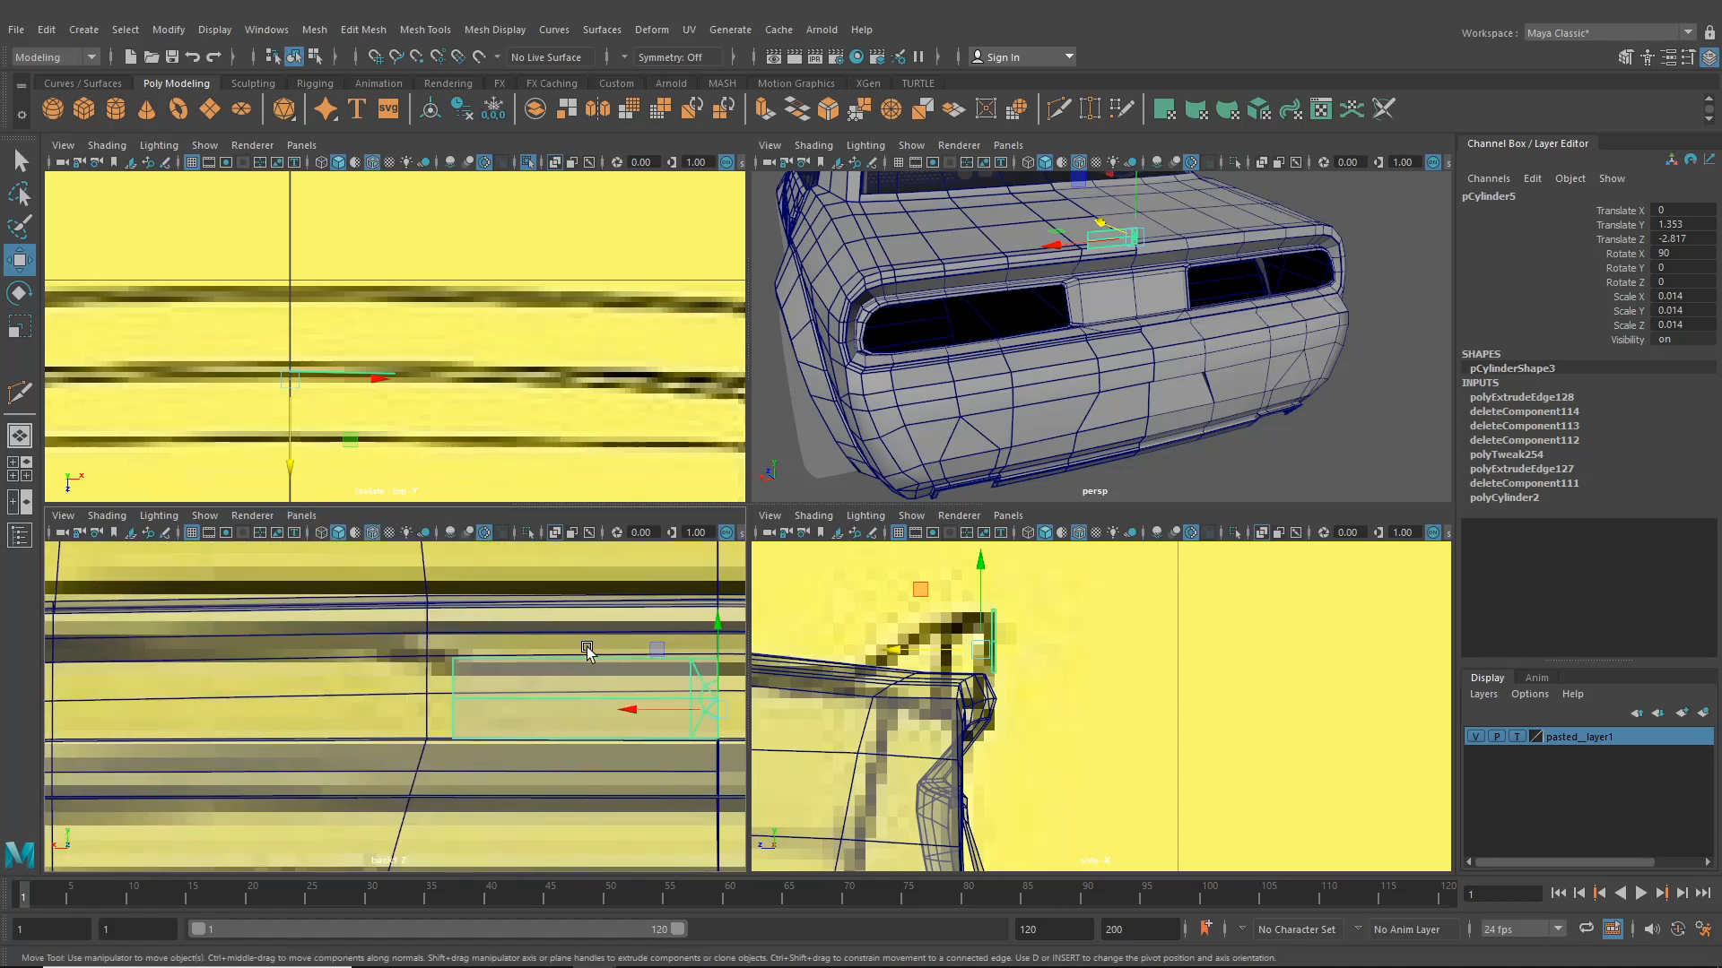
right_click_drag(560, 659, 484, 581)
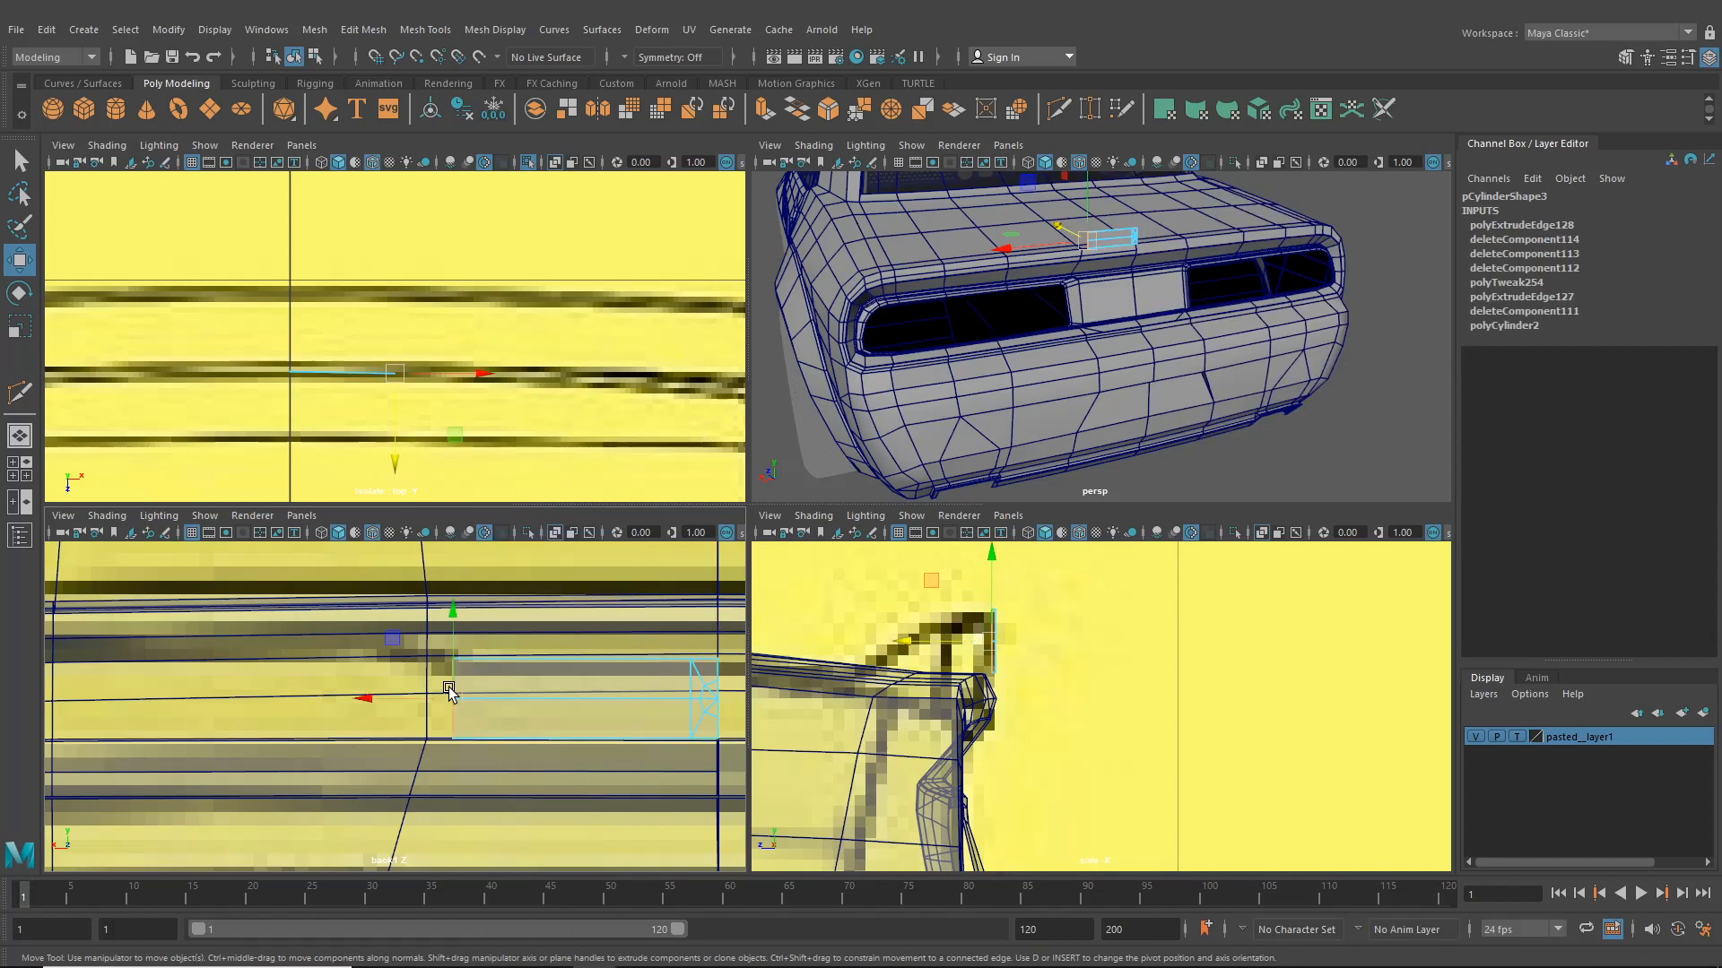
key("ctrl+e")
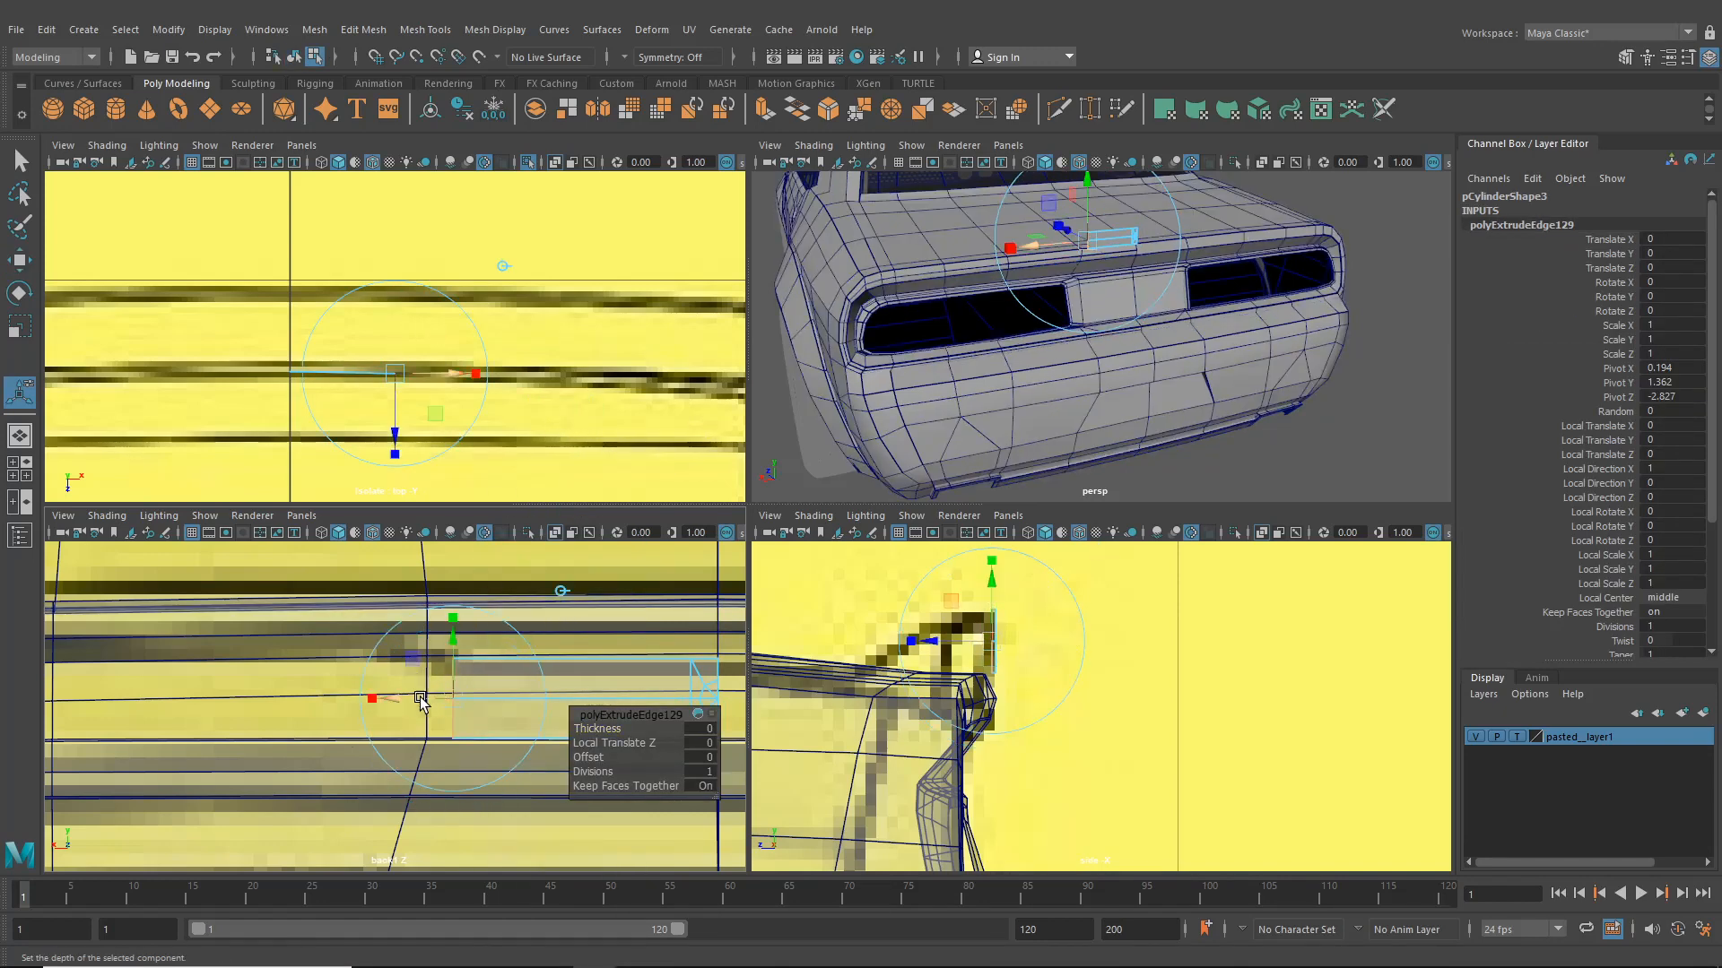
left_click_drag(421, 698, 141, 666)
middle_click_drag(458, 385, 200, 330, "alt")
left_click_drag(301, 320, 540, 377)
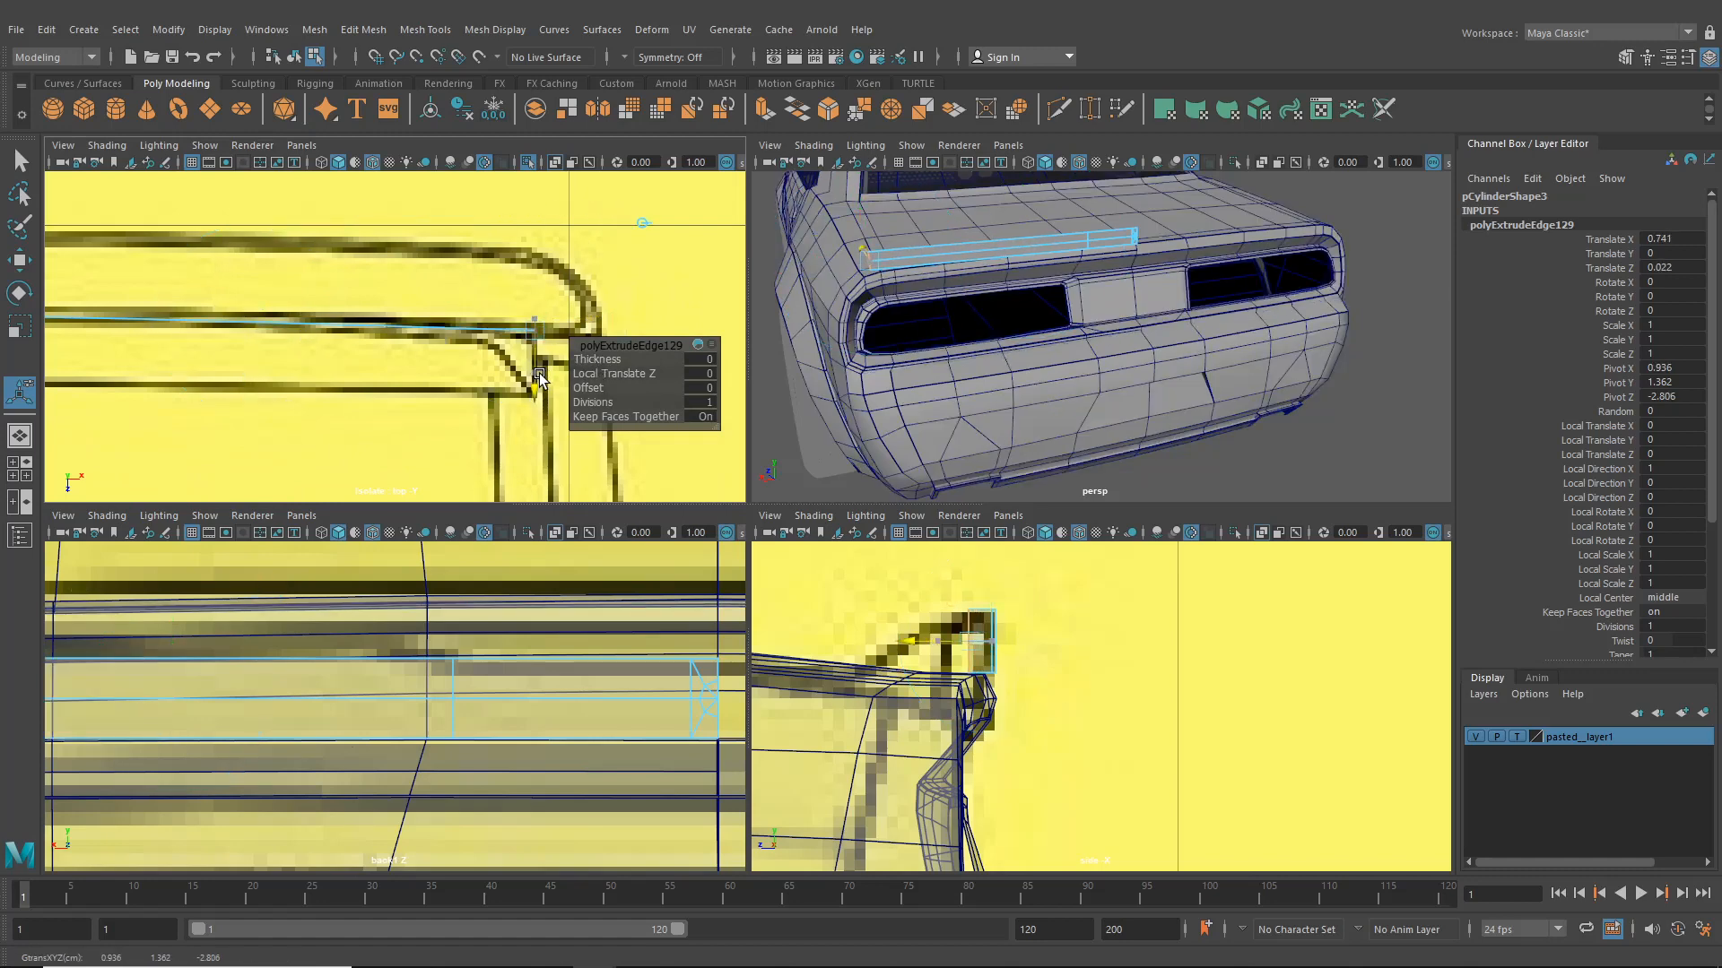
left_click_drag(803, 309, 958, 360, "alt")
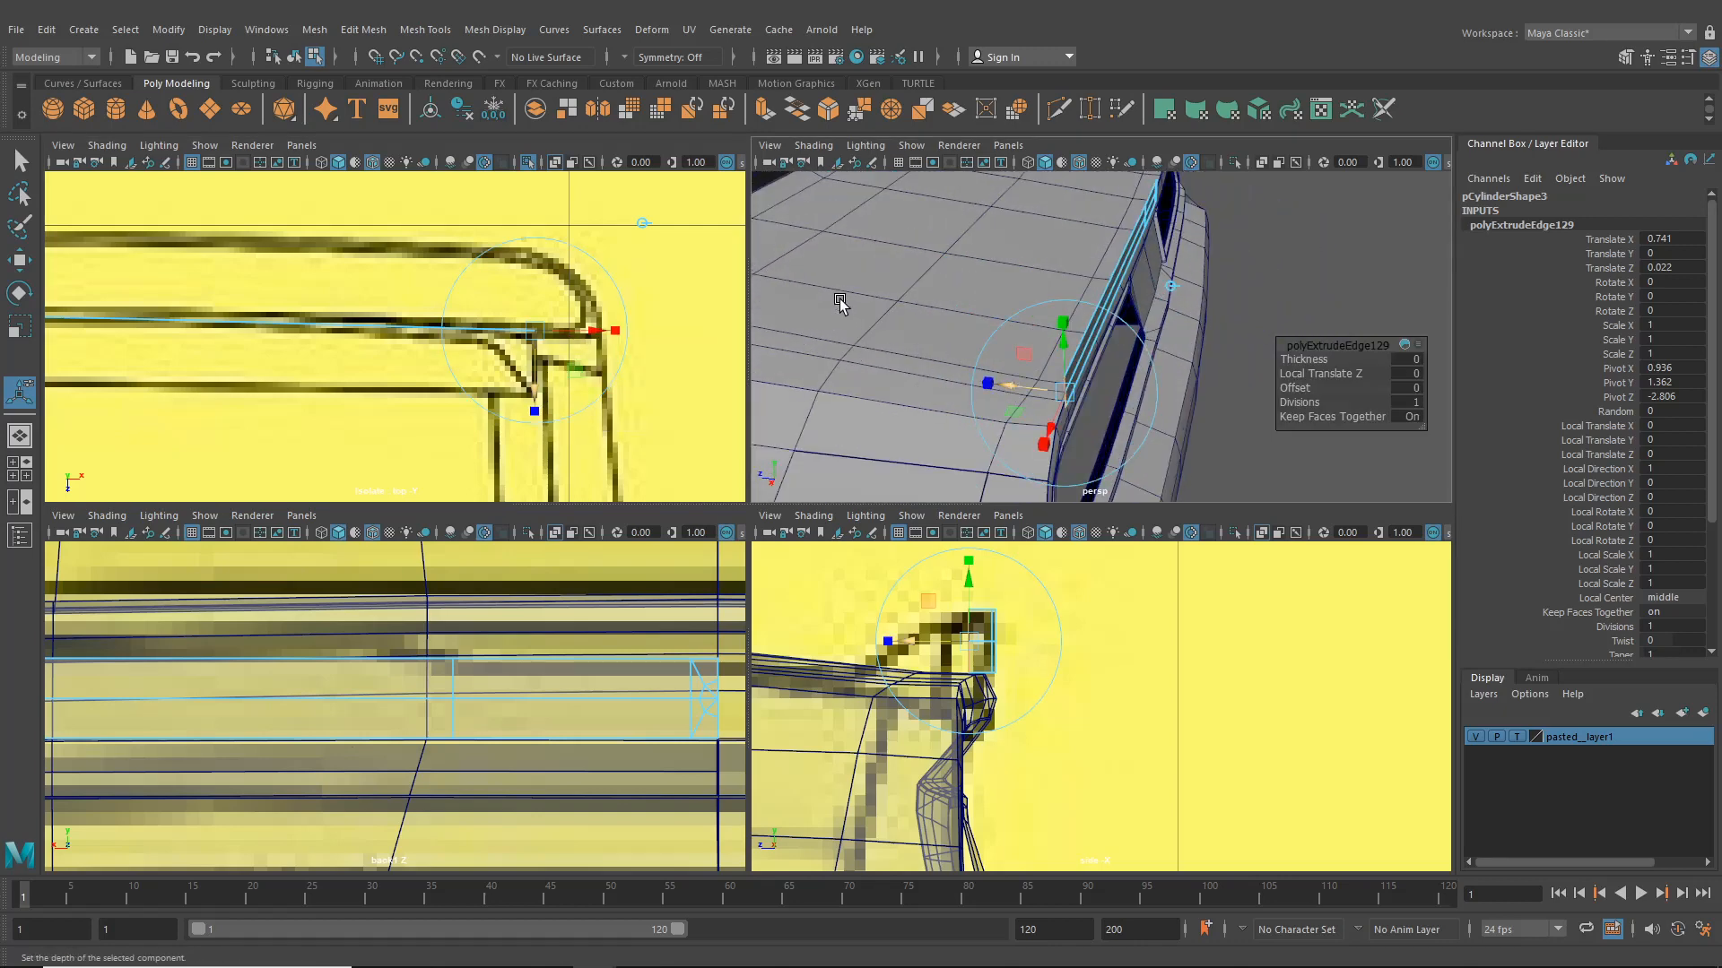
middle_click_drag(571, 332, 769, 358, "alt")
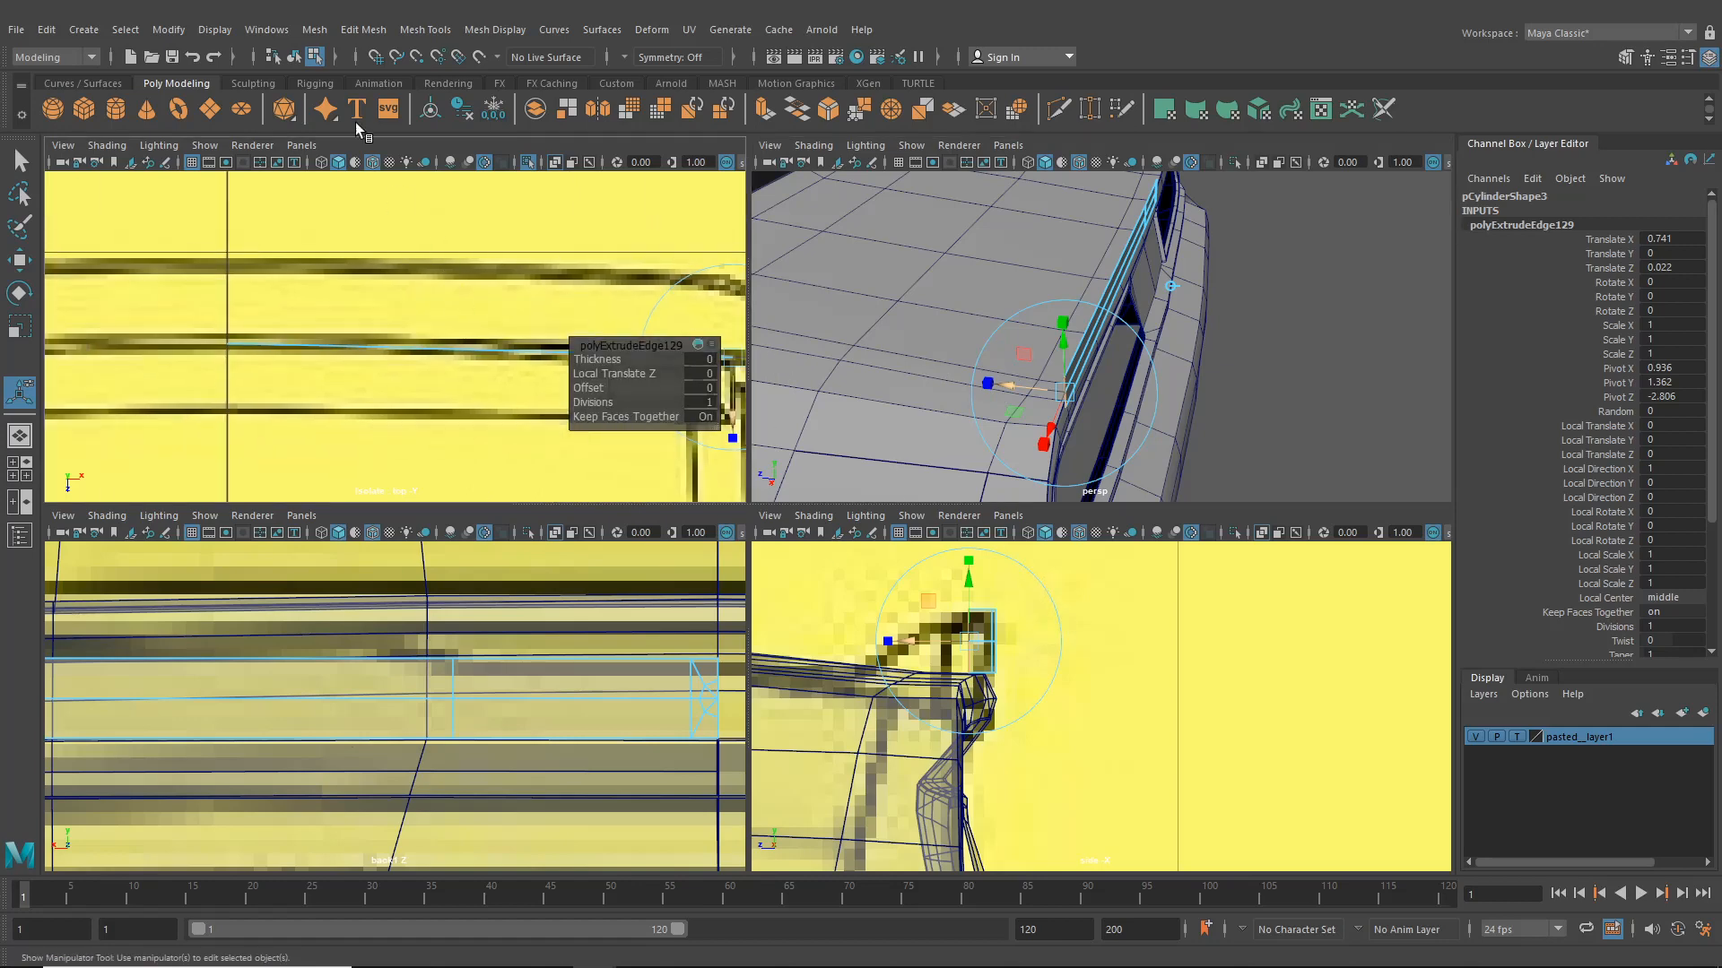
- Insert an edge loop across the extended trim plate with the Insert Edge Loop tool
left_click(386, 34)
mouse_move(413, 36)
left_click(461, 165)
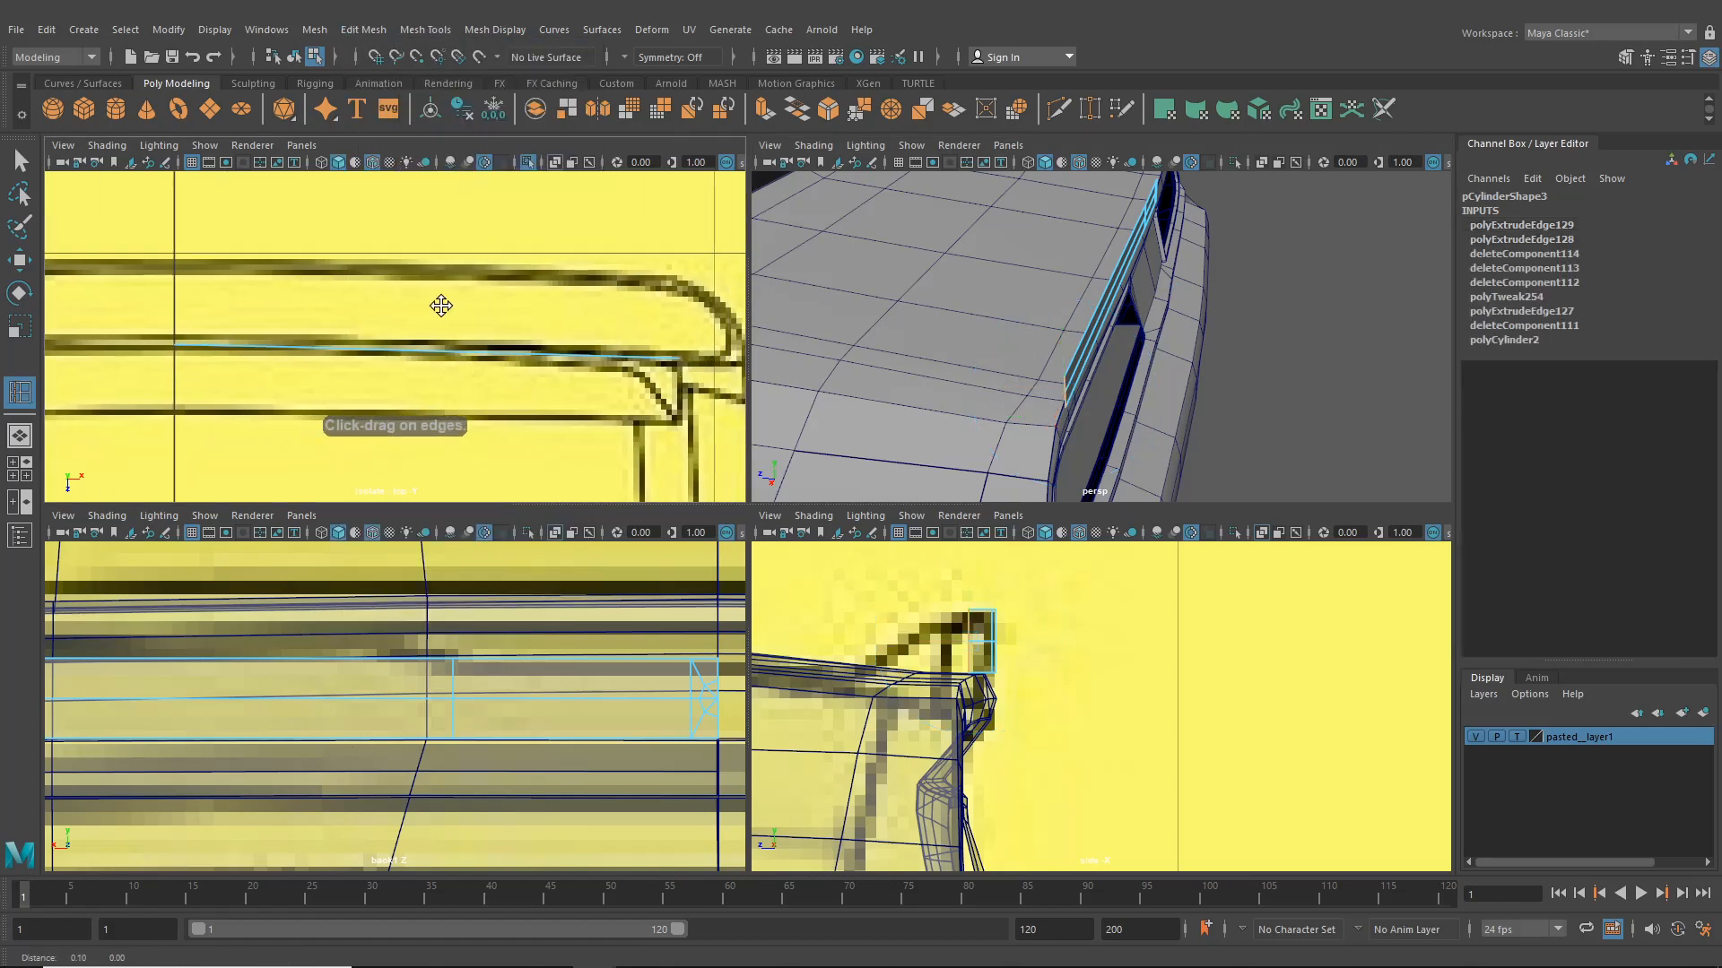
left_click(465, 361)
- Move the plate's new edge loop so the strip follows the rear panel's curve in the top view
key("w")
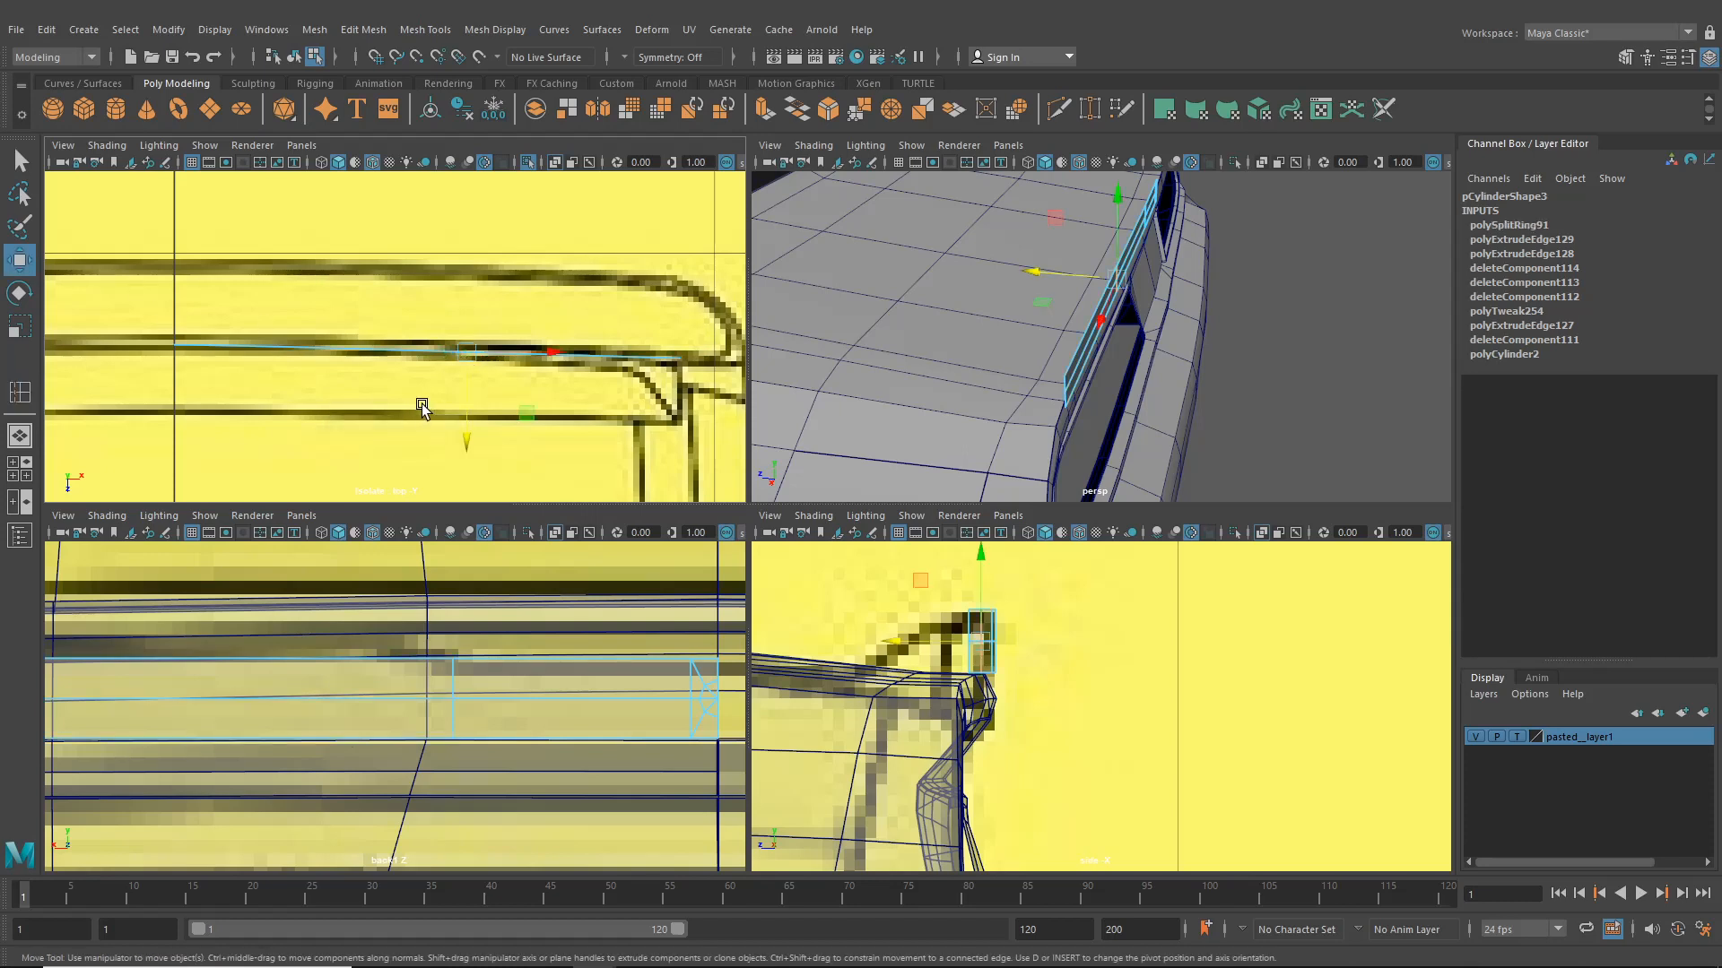
left_click_drag(467, 428, 470, 423)
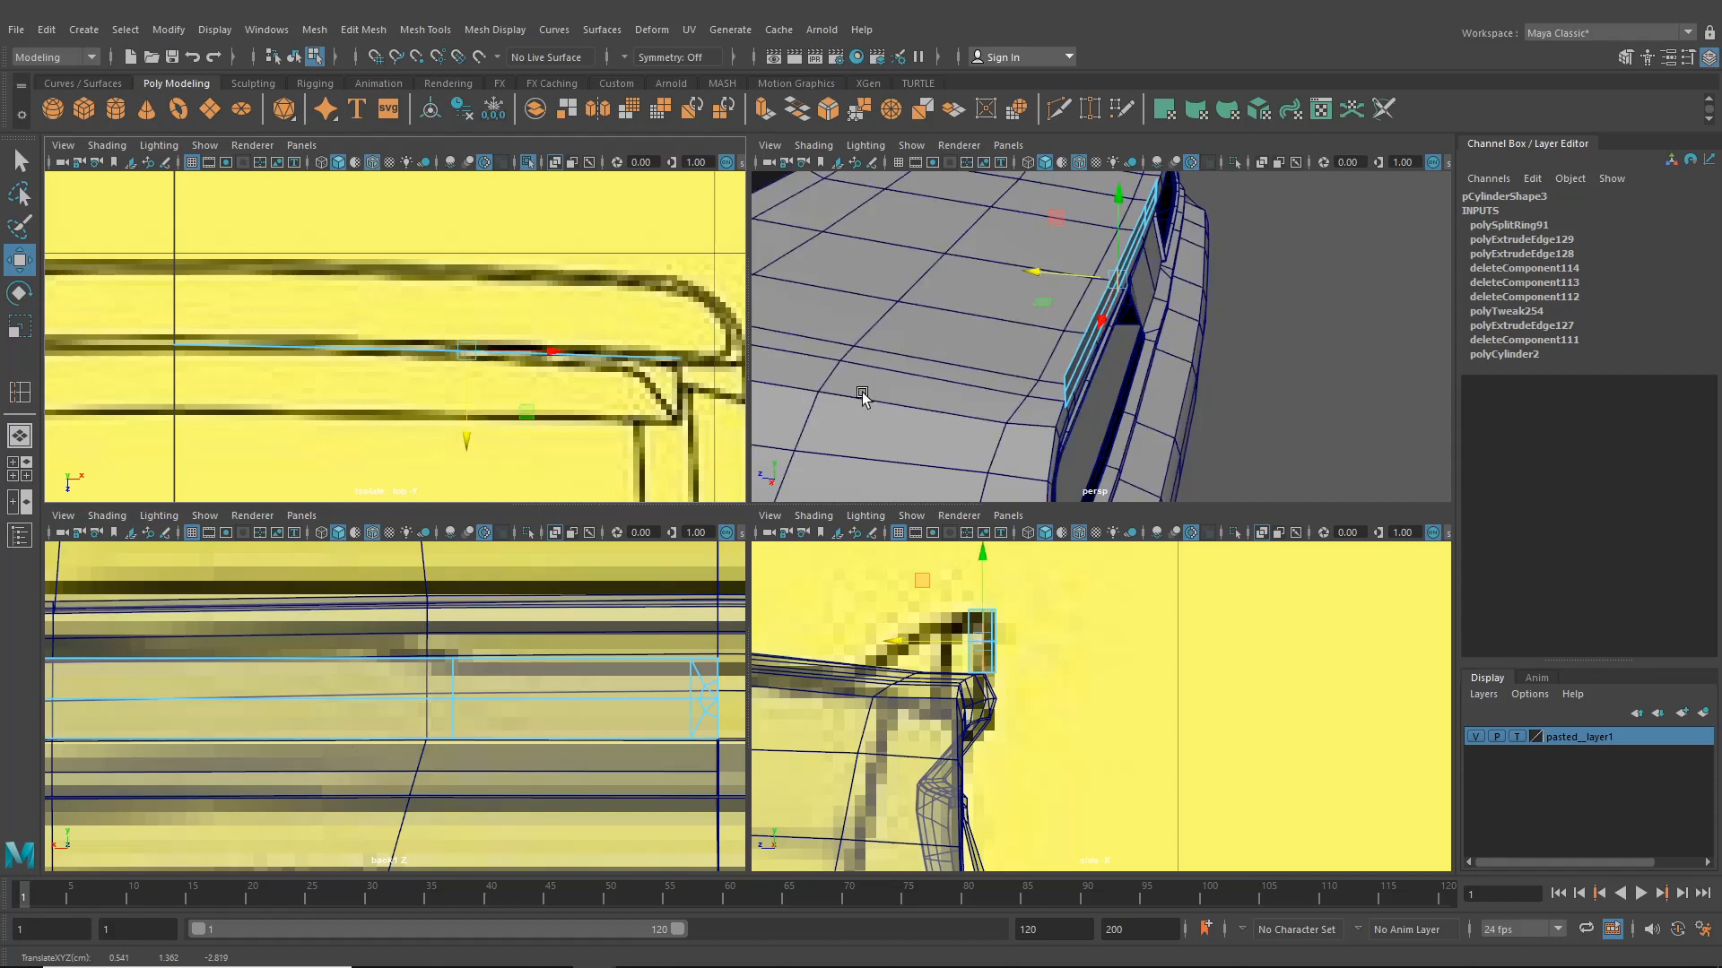
left_click_drag(1013, 352, 826, 387, "alt")
scroll(1099, 354, "up", 3)
left_click(1108, 221)
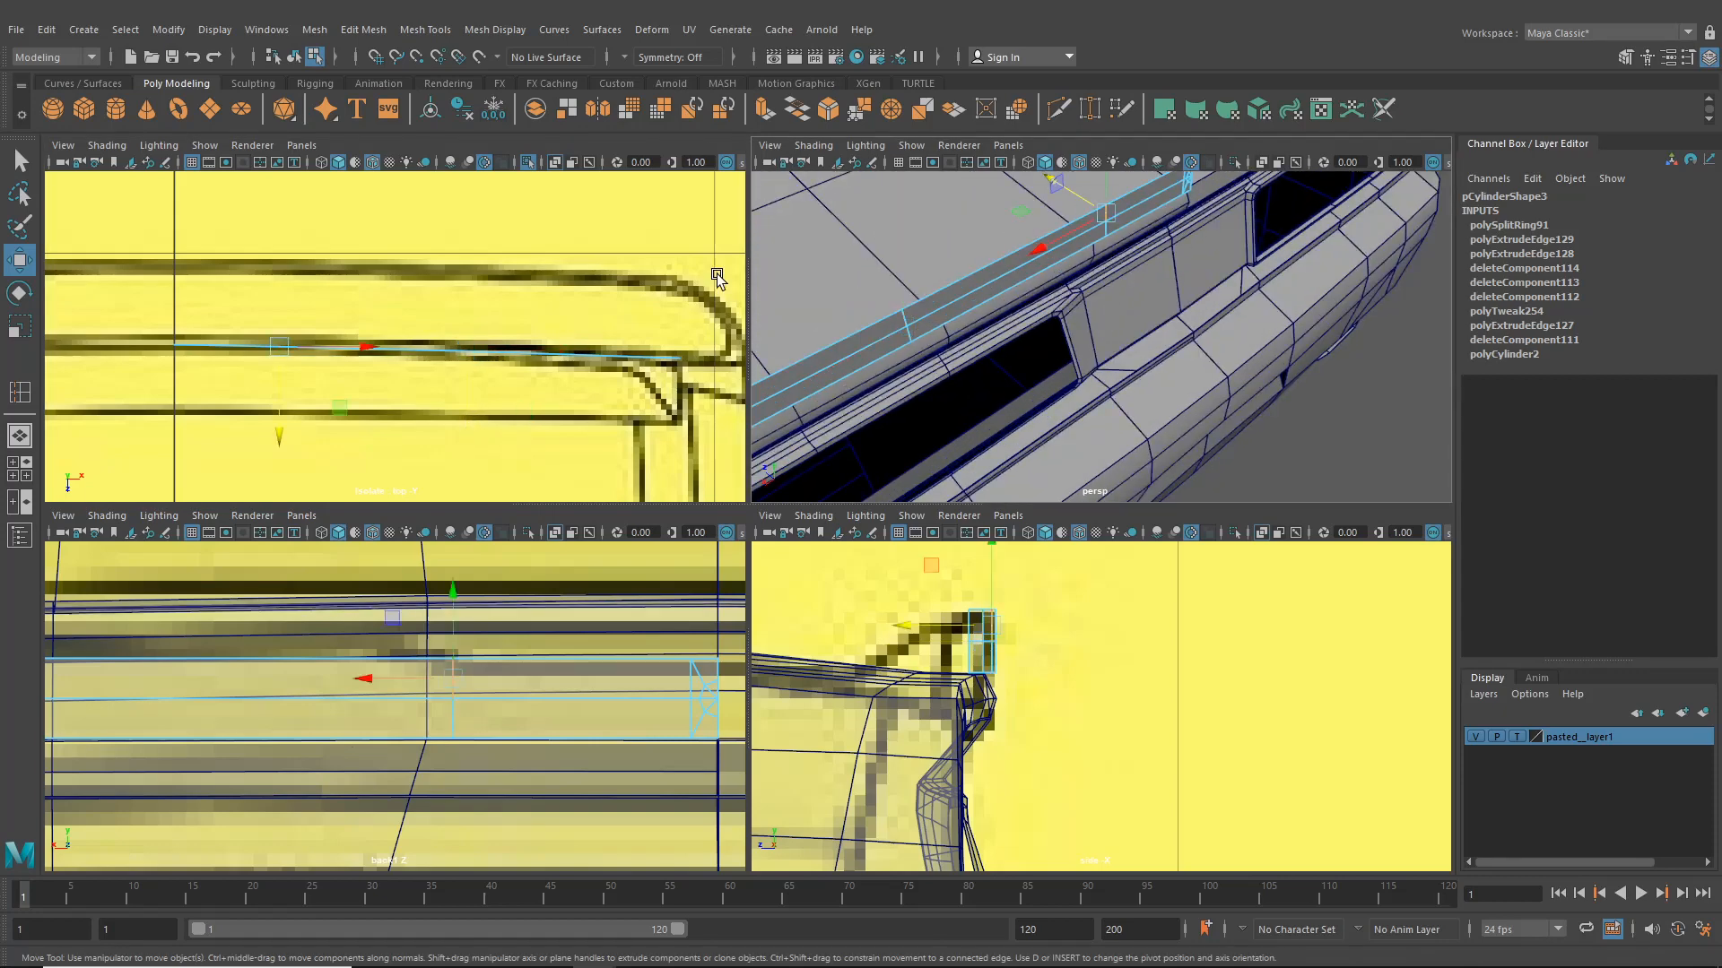
left_click(583, 324, "alt")
left_click_drag(278, 420, 281, 418)
left_click_drag(1343, 330, 1143, 344, "alt")
middle_click_drag(475, 392, 529, 381, "alt")
right_click(595, 672)
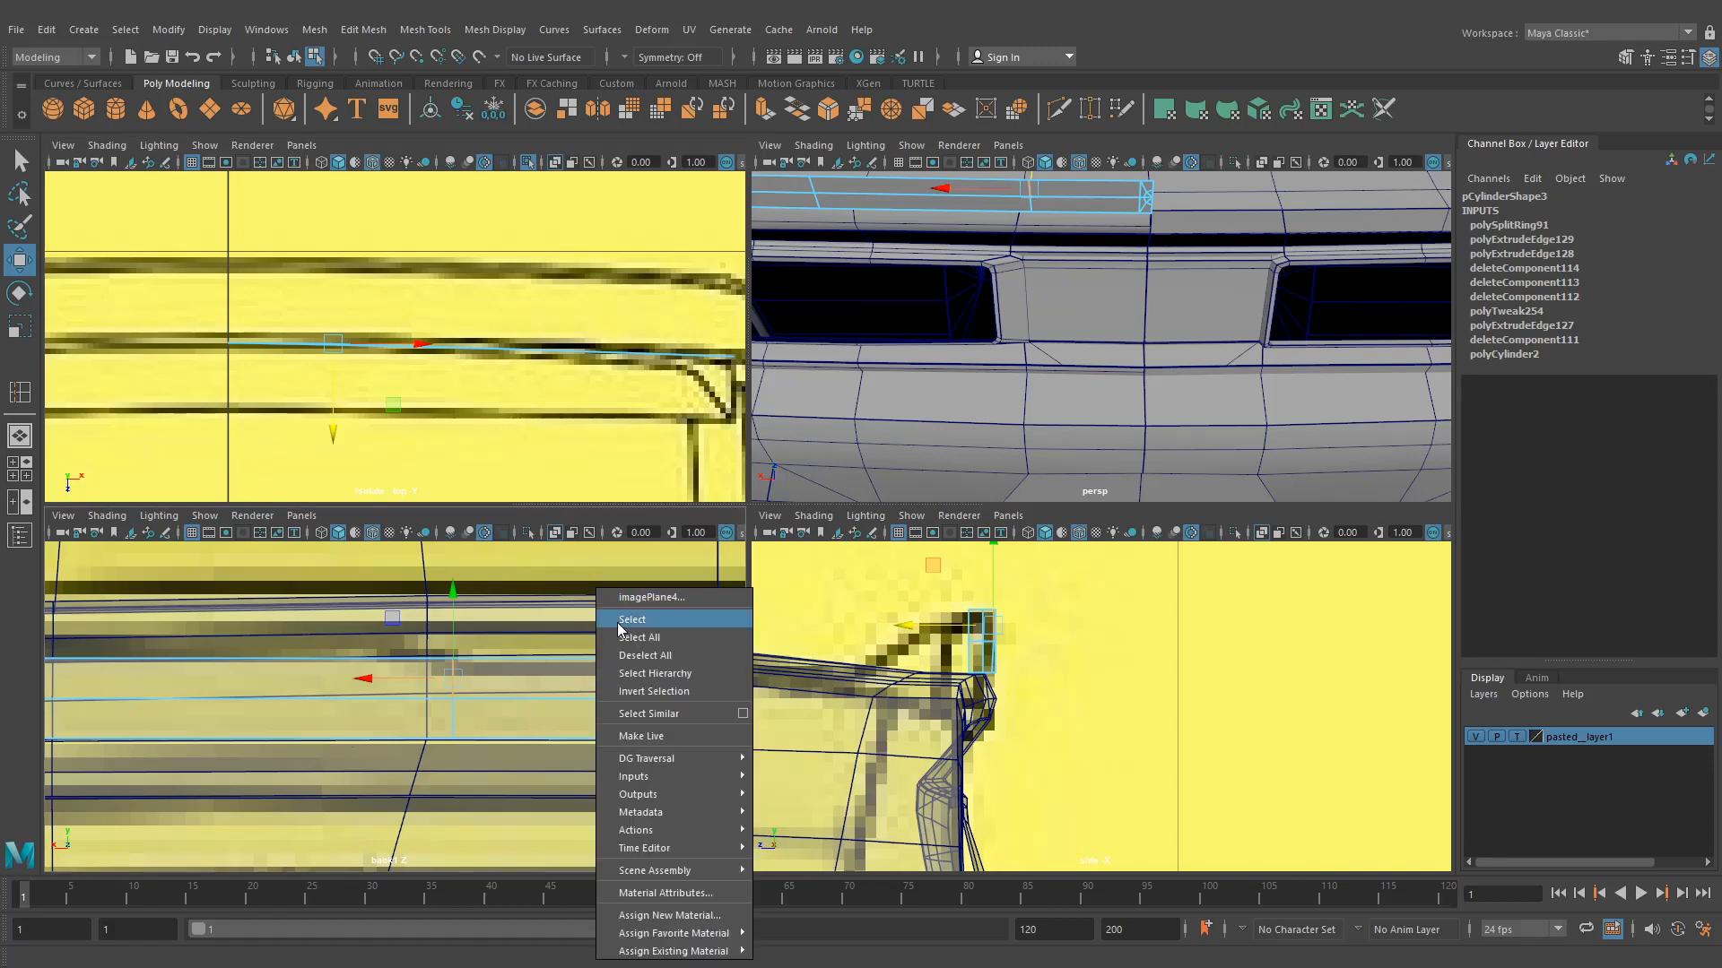
- Switch the trim plate to edge selection and move its lower edge along the rear panel in the back view
left_click(500, 653)
middle_click_drag(931, 231, 928, 287, "alt")
right_click(928, 286)
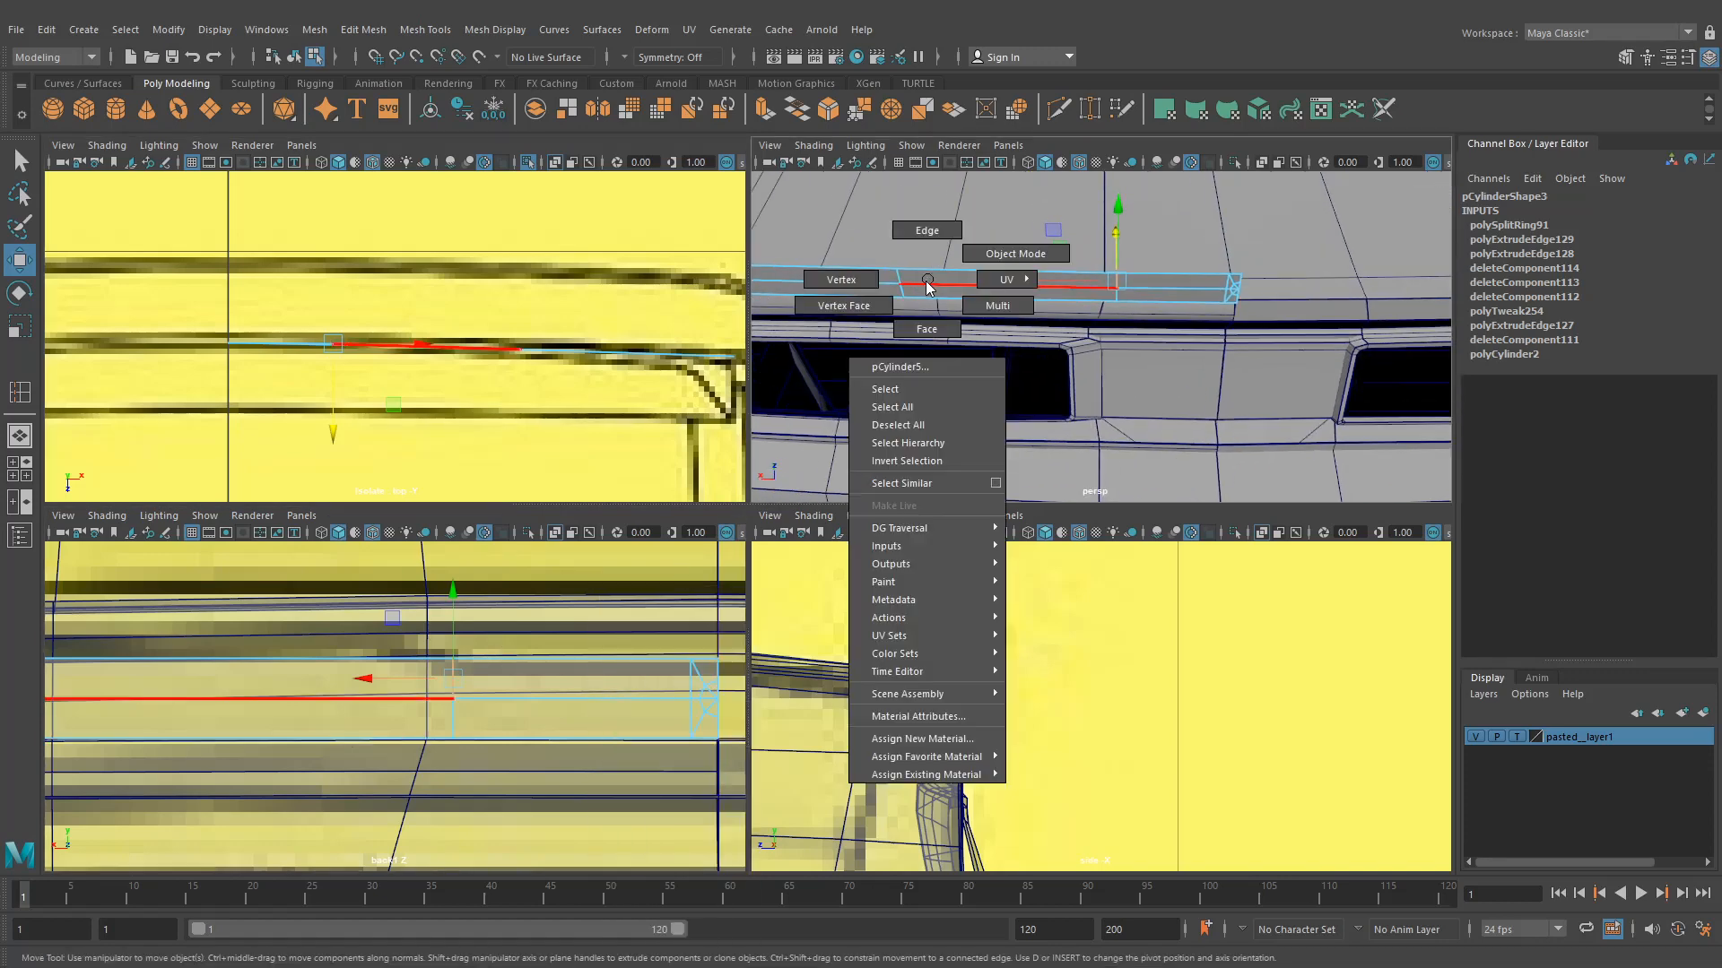
left_click(915, 231)
left_click(334, 664)
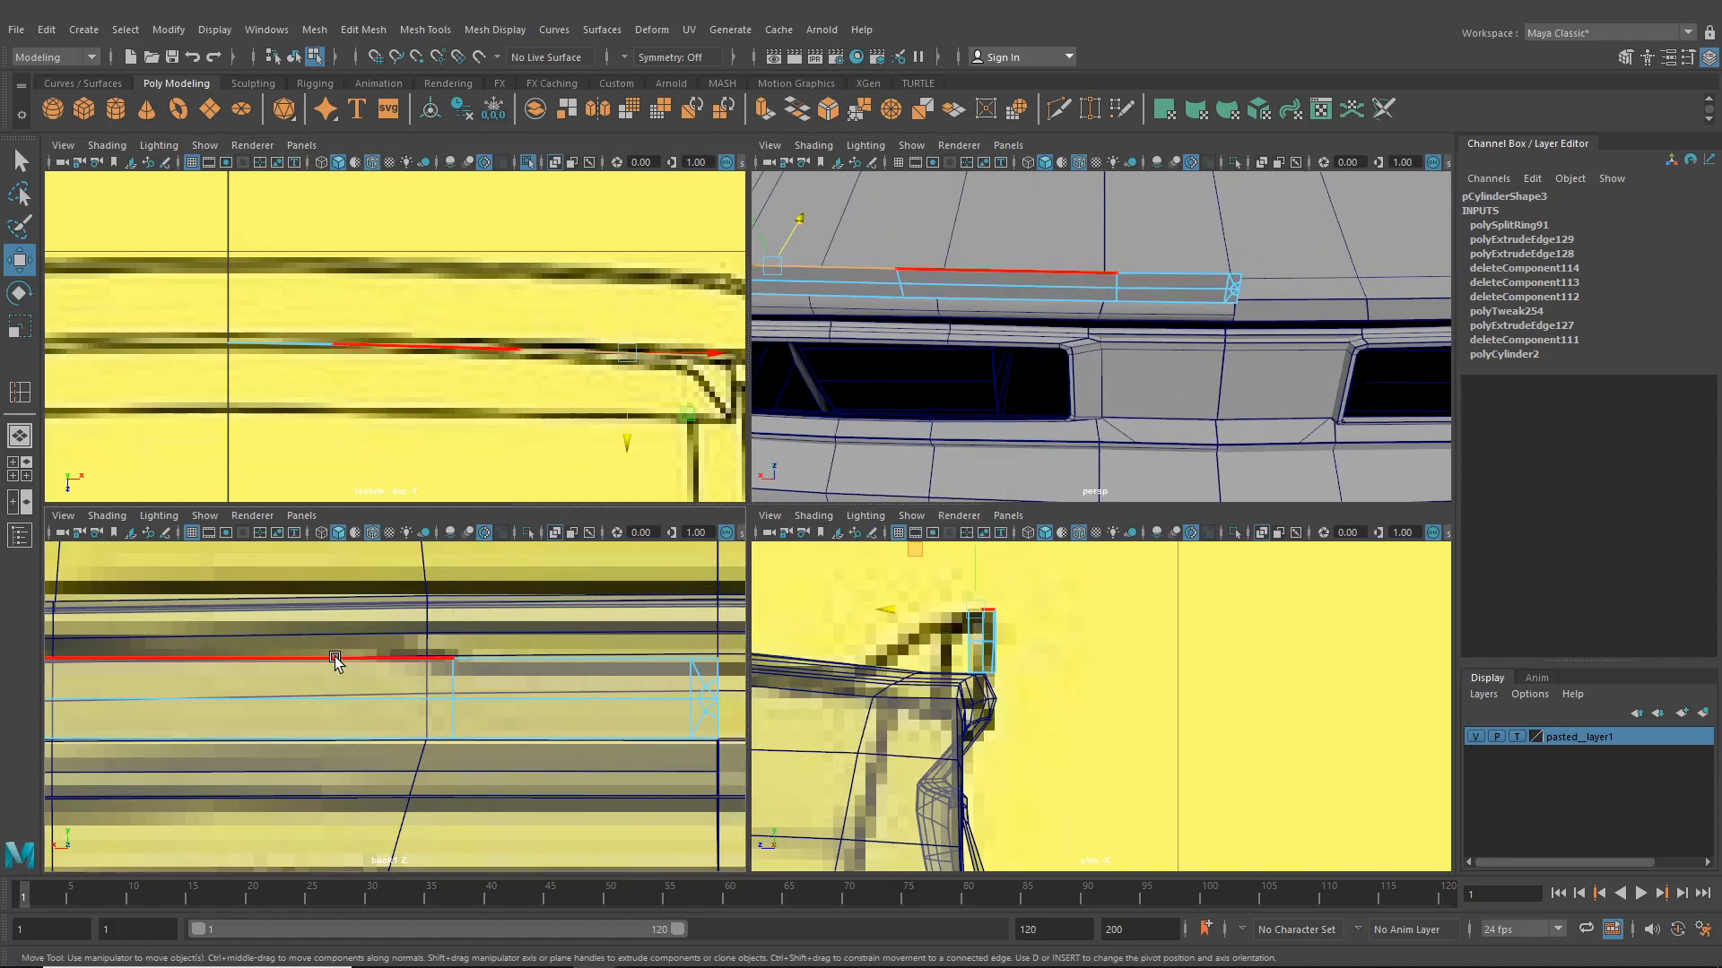
left_click(335, 662)
middle_click_drag(334, 664, 606, 679, "alt")
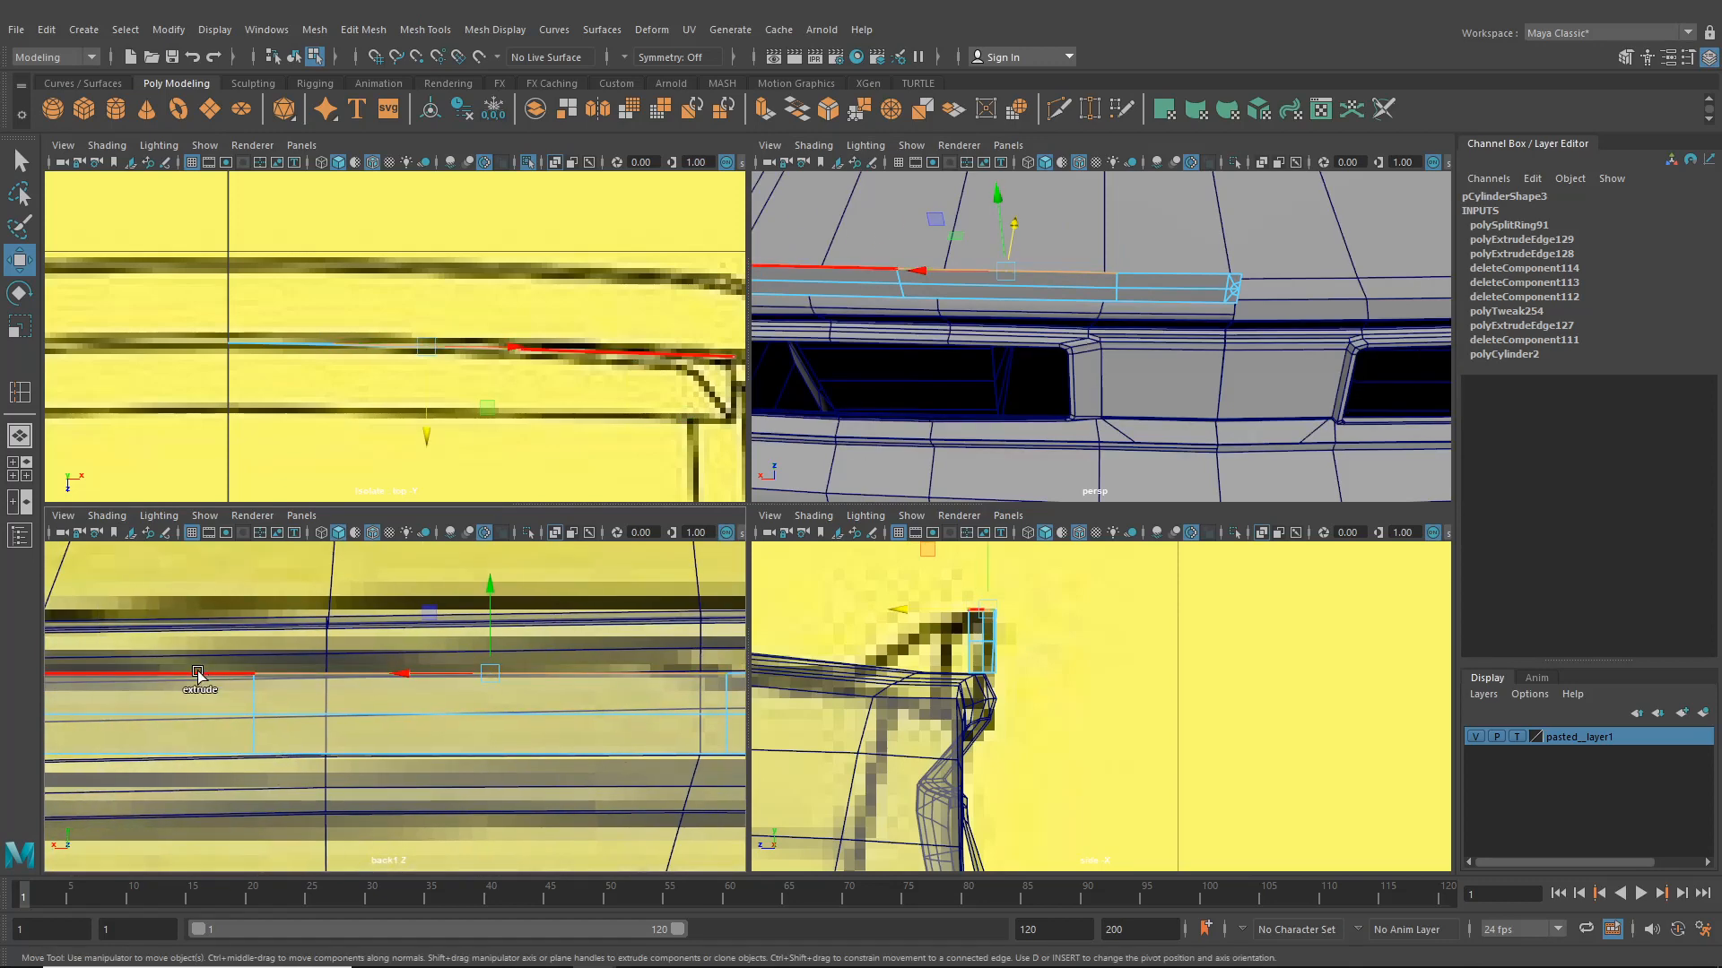
left_click(203, 679, "shift")
middle_click_drag(202, 680, 536, 713, "alt")
- Adjust the plate's corner edges in the back view so they follow the panel outline
middle_click_drag(235, 686, 354, 699, "alt")
right_click_drag(326, 721, 235, 516)
left_click(142, 724)
left_click_drag(89, 724, 174, 696)
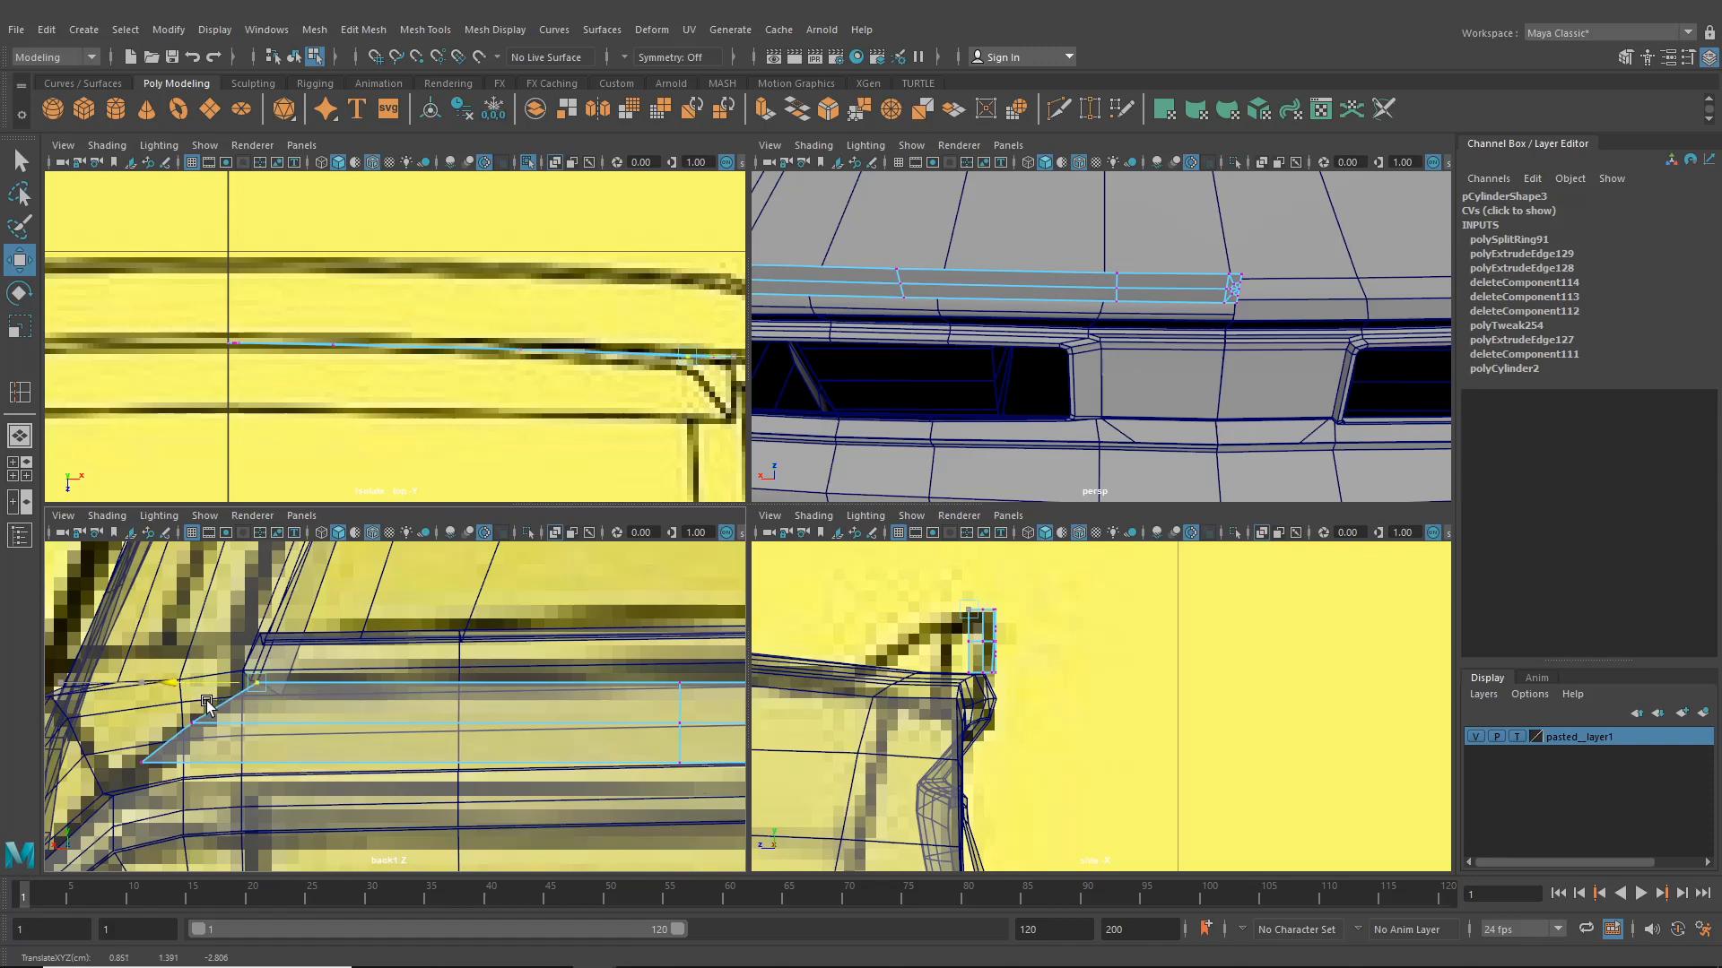
middle_click_drag(391, 740, 278, 762, "alt")
- Extrude the trim plate's edge and pull it out about 0.023 to give the strip thickness
right_click_drag(466, 746, 468, 401)
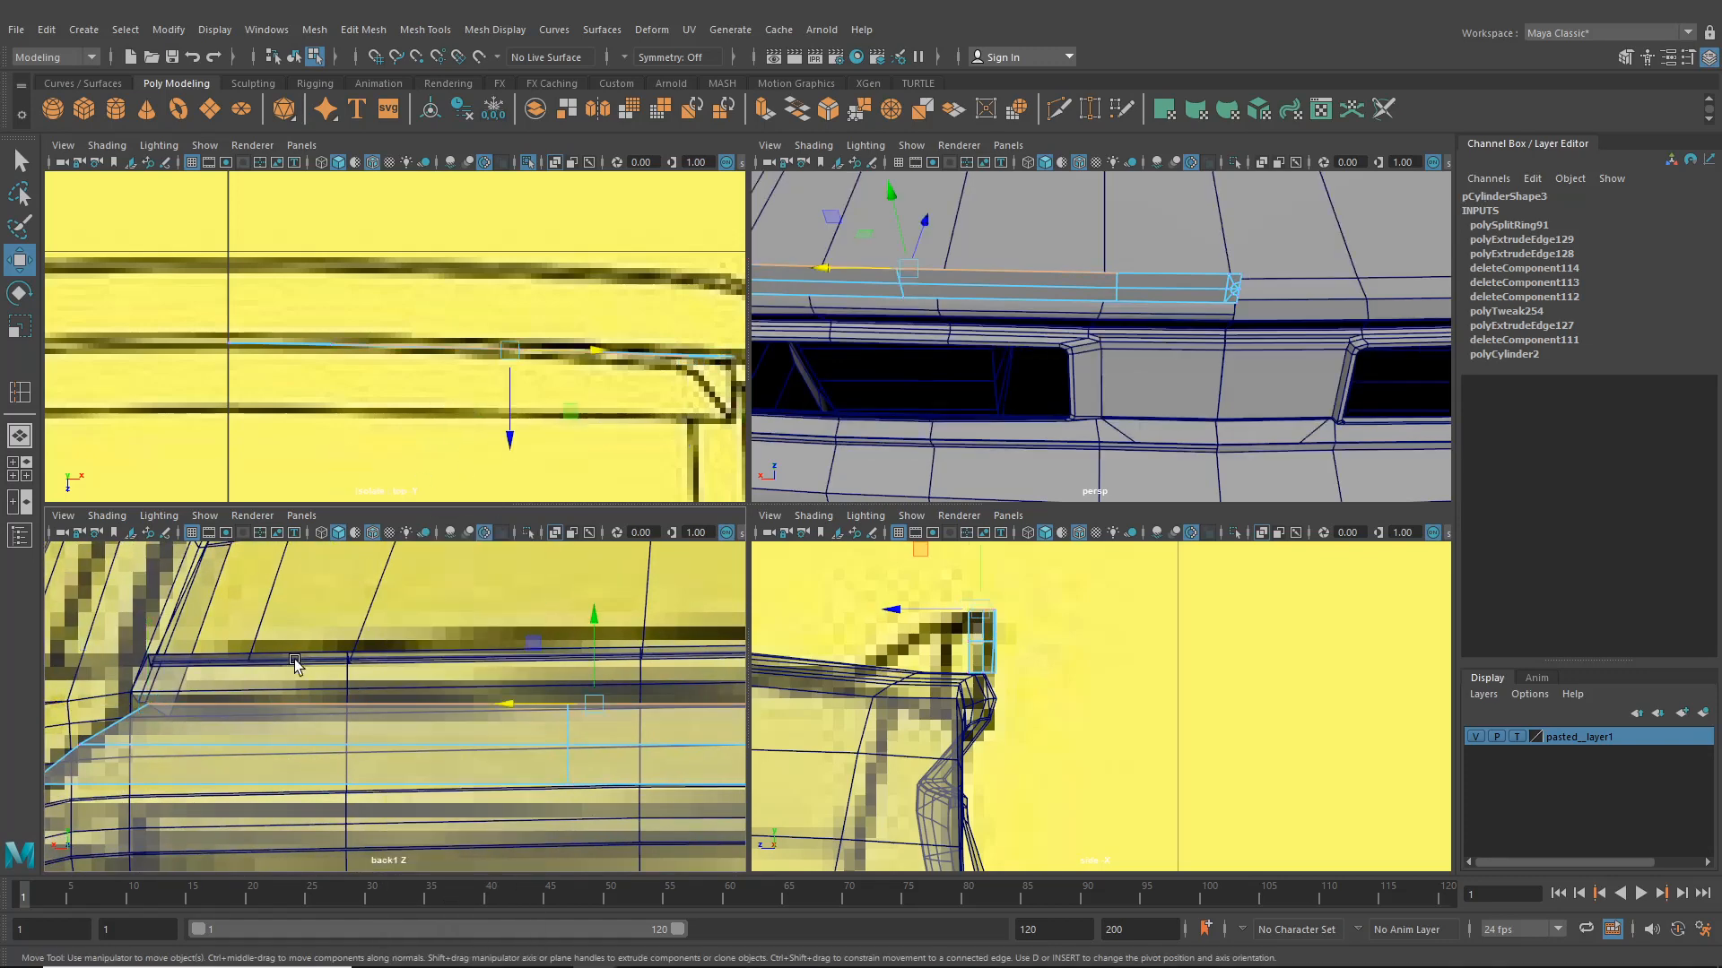
middle_click_drag(702, 773, 358, 769, "alt")
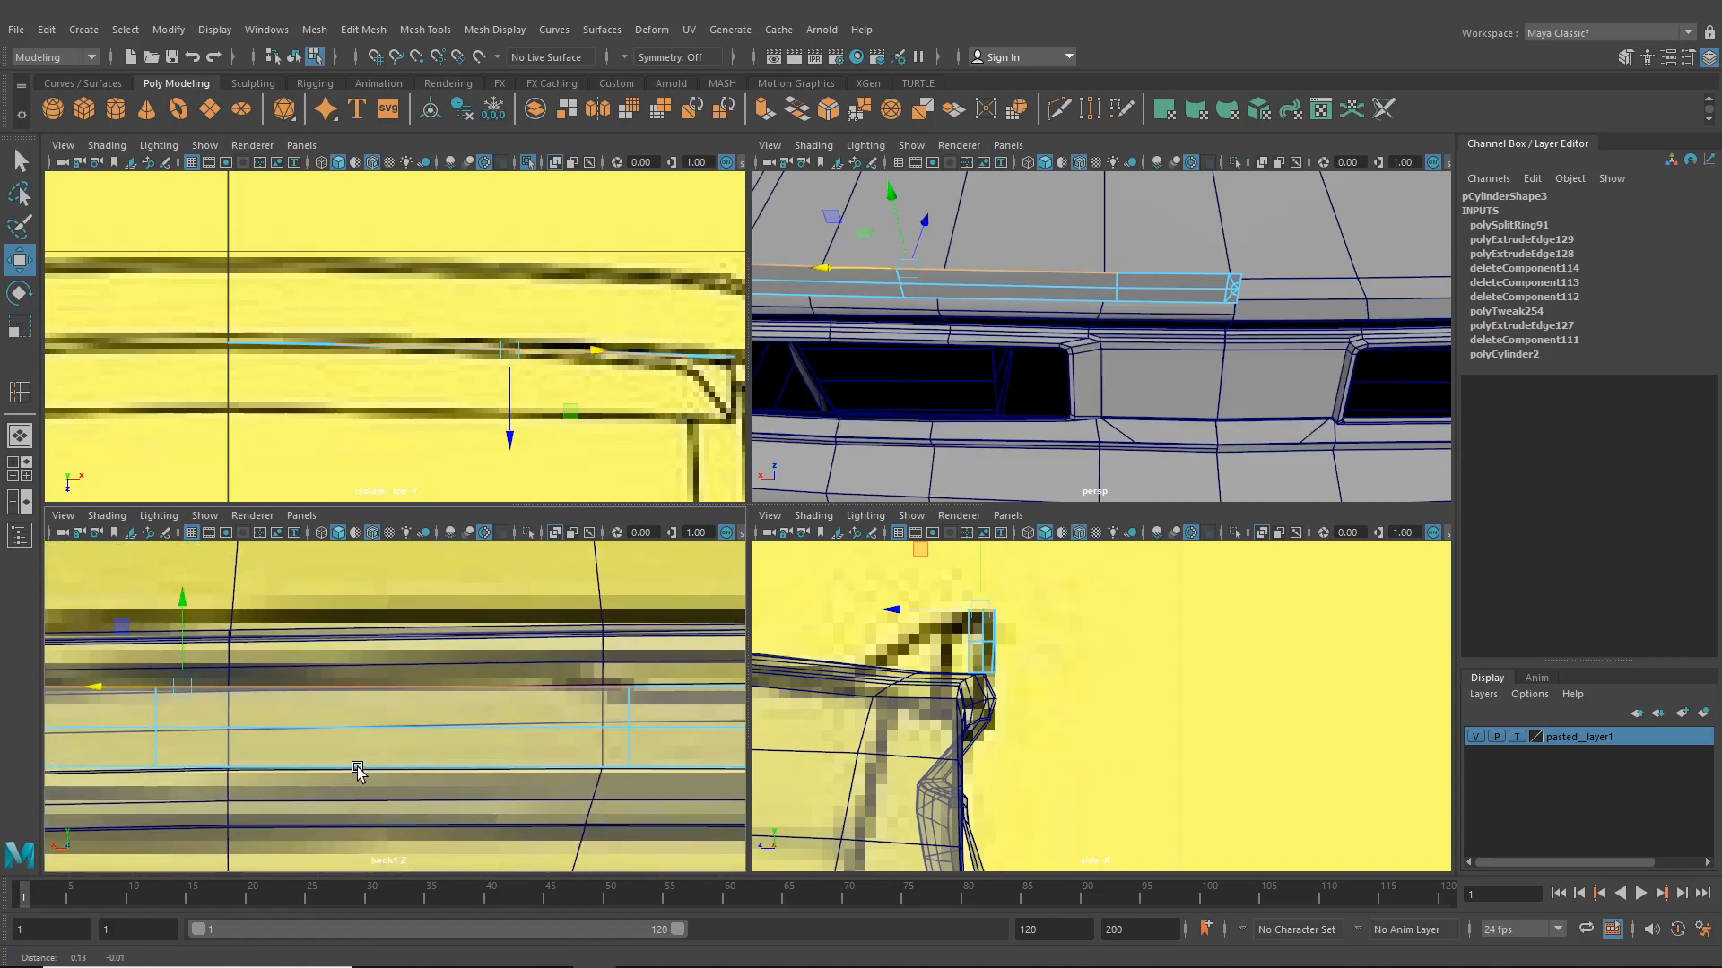
key("ctrl+e")
middle_click_drag(434, 661, 470, 652, "alt")
left_click_drag(434, 618, 450, 587)
right_click_drag(547, 659, 460, 456)
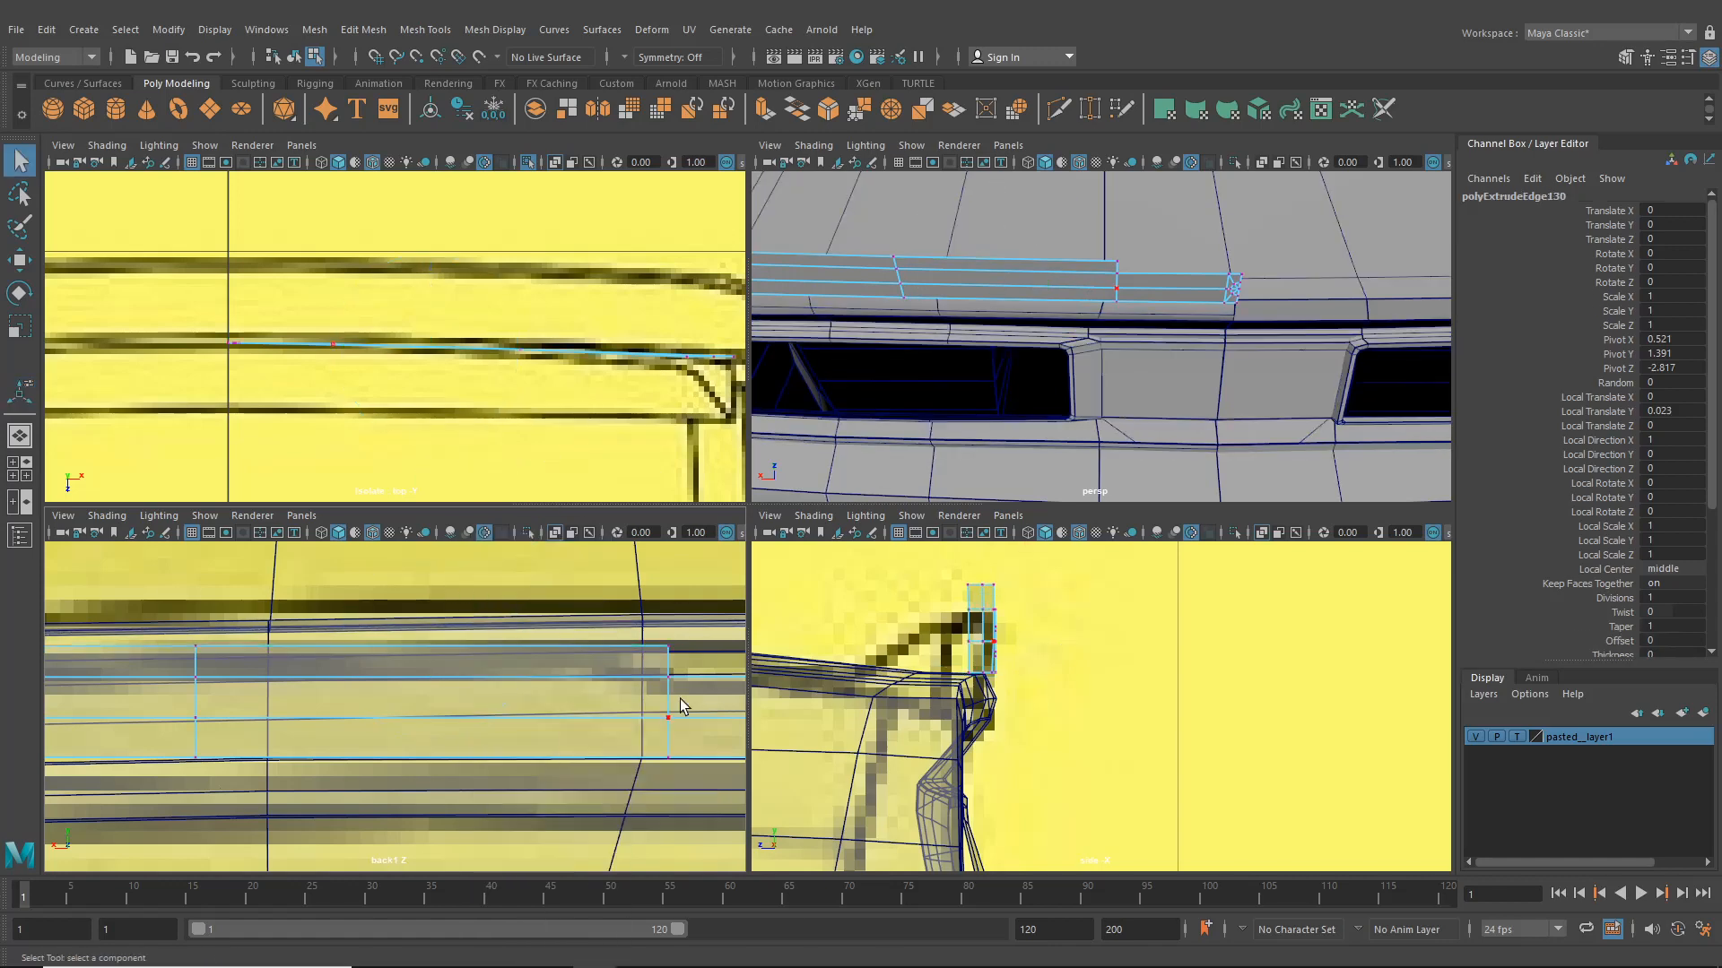
- Select the newly extruded edge and slide it along the plate in the back view
left_click(668, 645)
key("w")
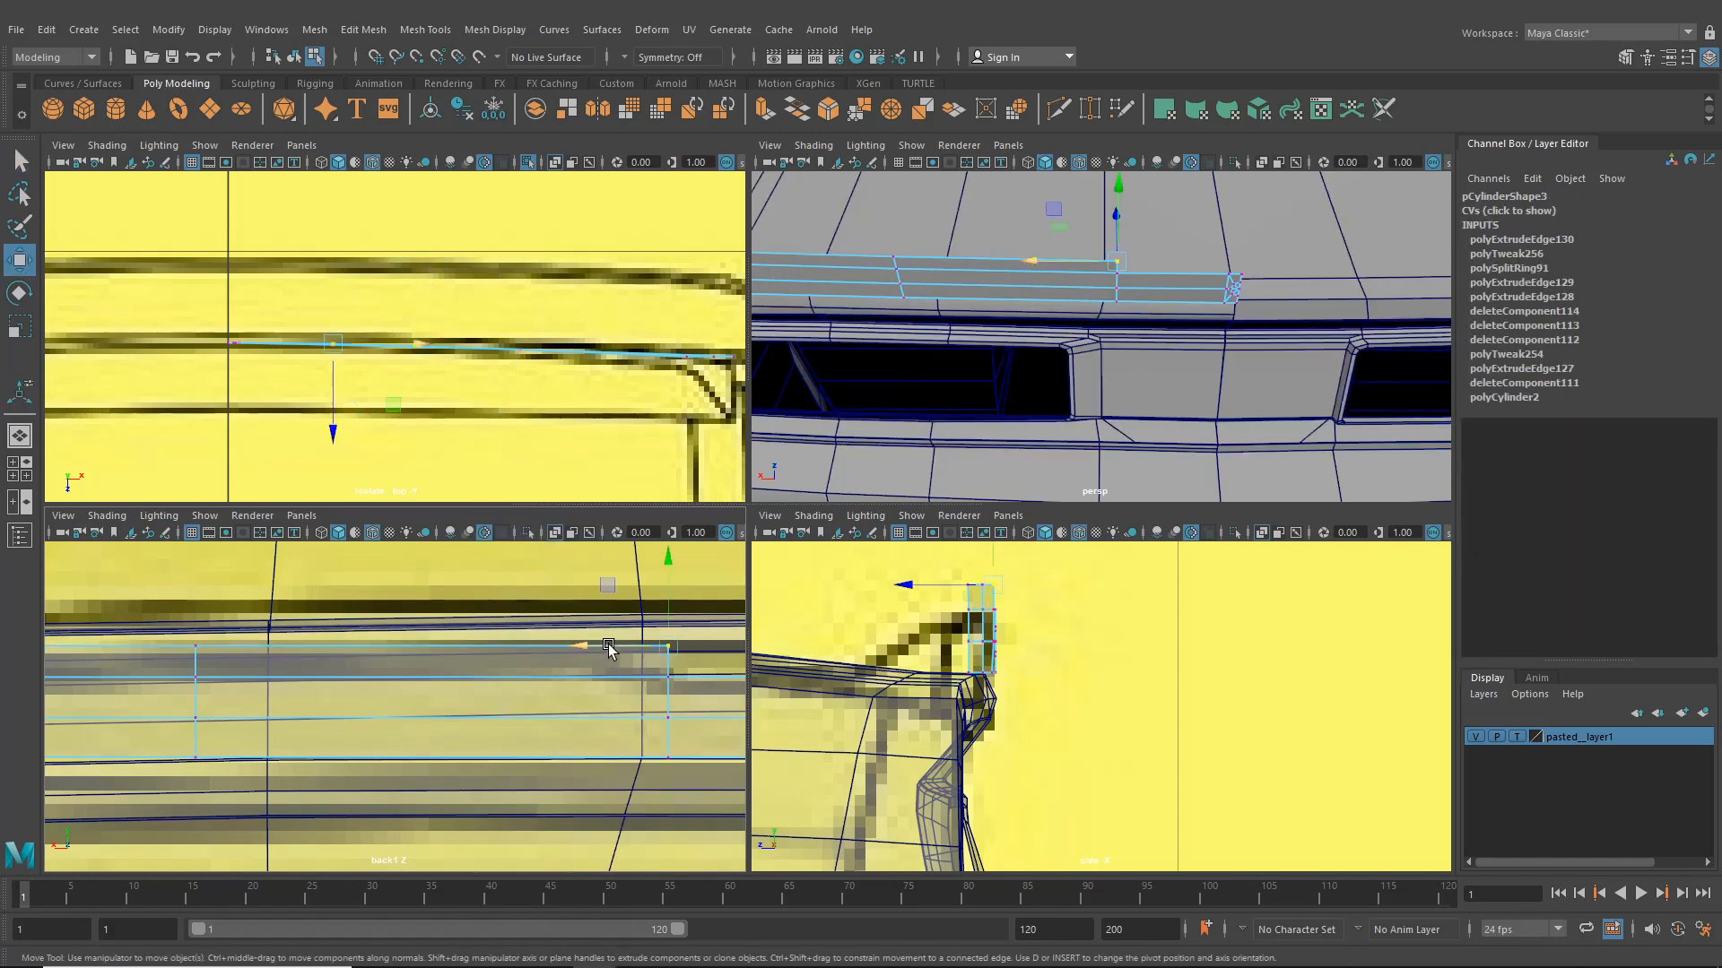
left_click_drag(595, 649, 546, 650)
middle_click_drag(162, 684, 453, 674, "alt")
left_click(245, 644)
left_click_drag(200, 648, 262, 652)
- Reposition the plate's end edges in the side view to sit on the panel surface
left_click_drag(997, 258, 1034, 273, "alt")
scroll(1067, 269, "up", 5)
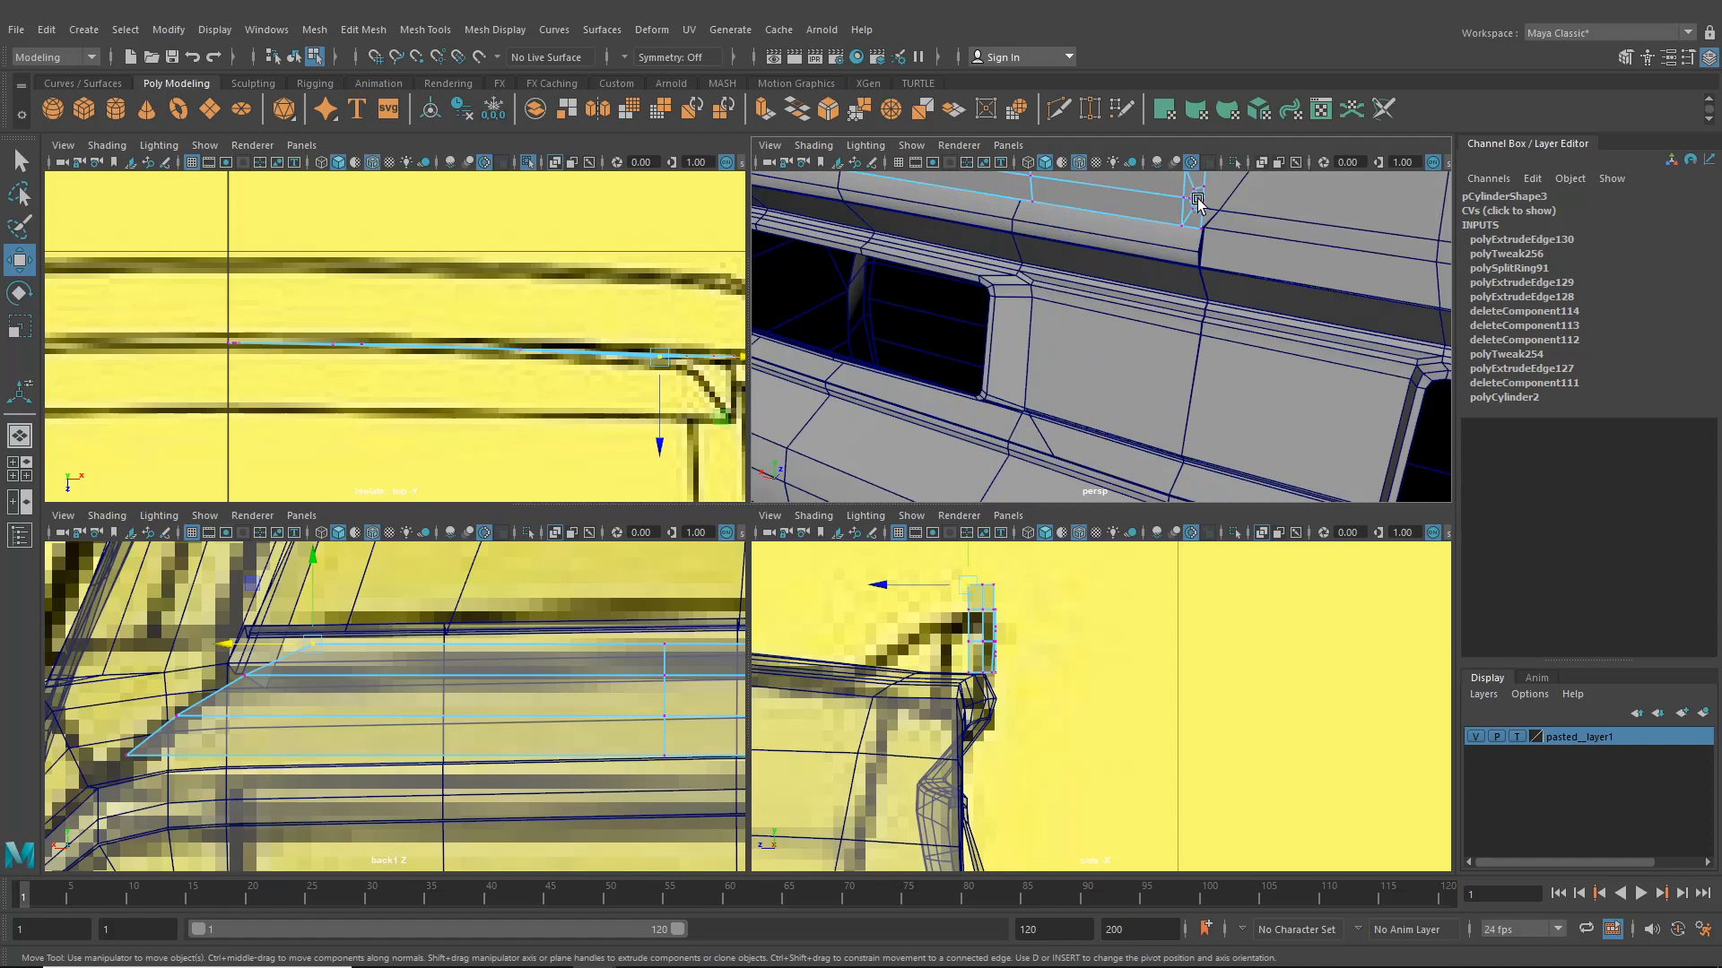
middle_click_drag(1094, 274, 1172, 299, "alt")
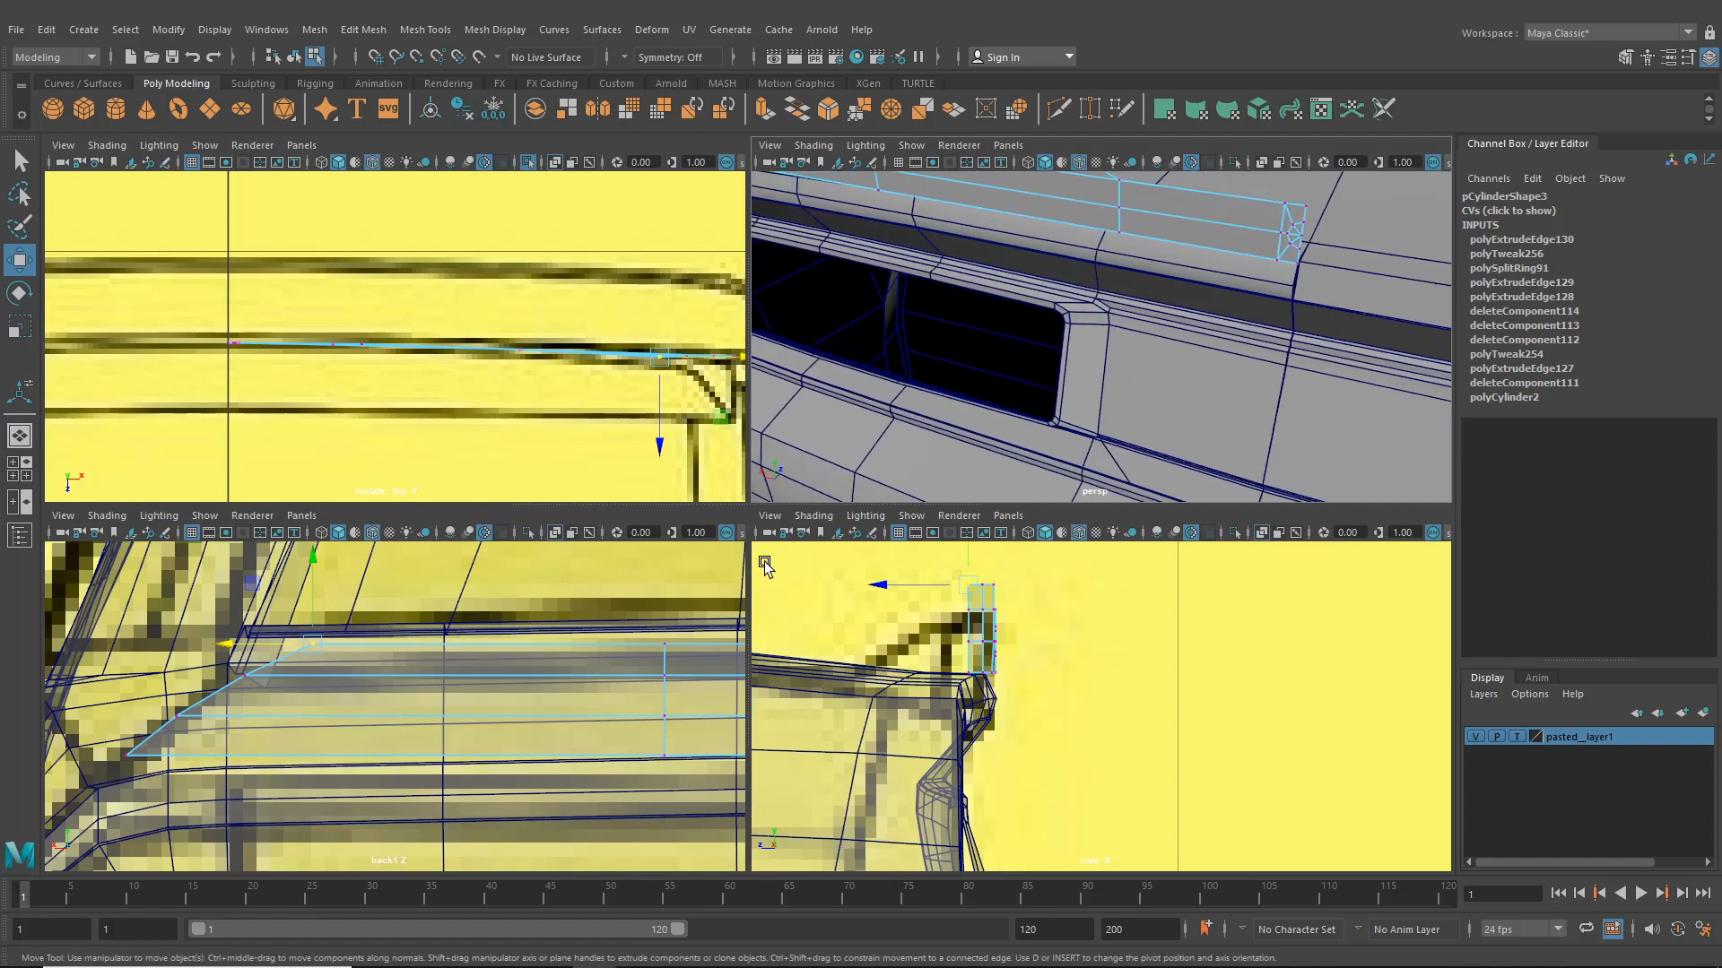
middle_click_drag(980, 662, 987, 690, "alt")
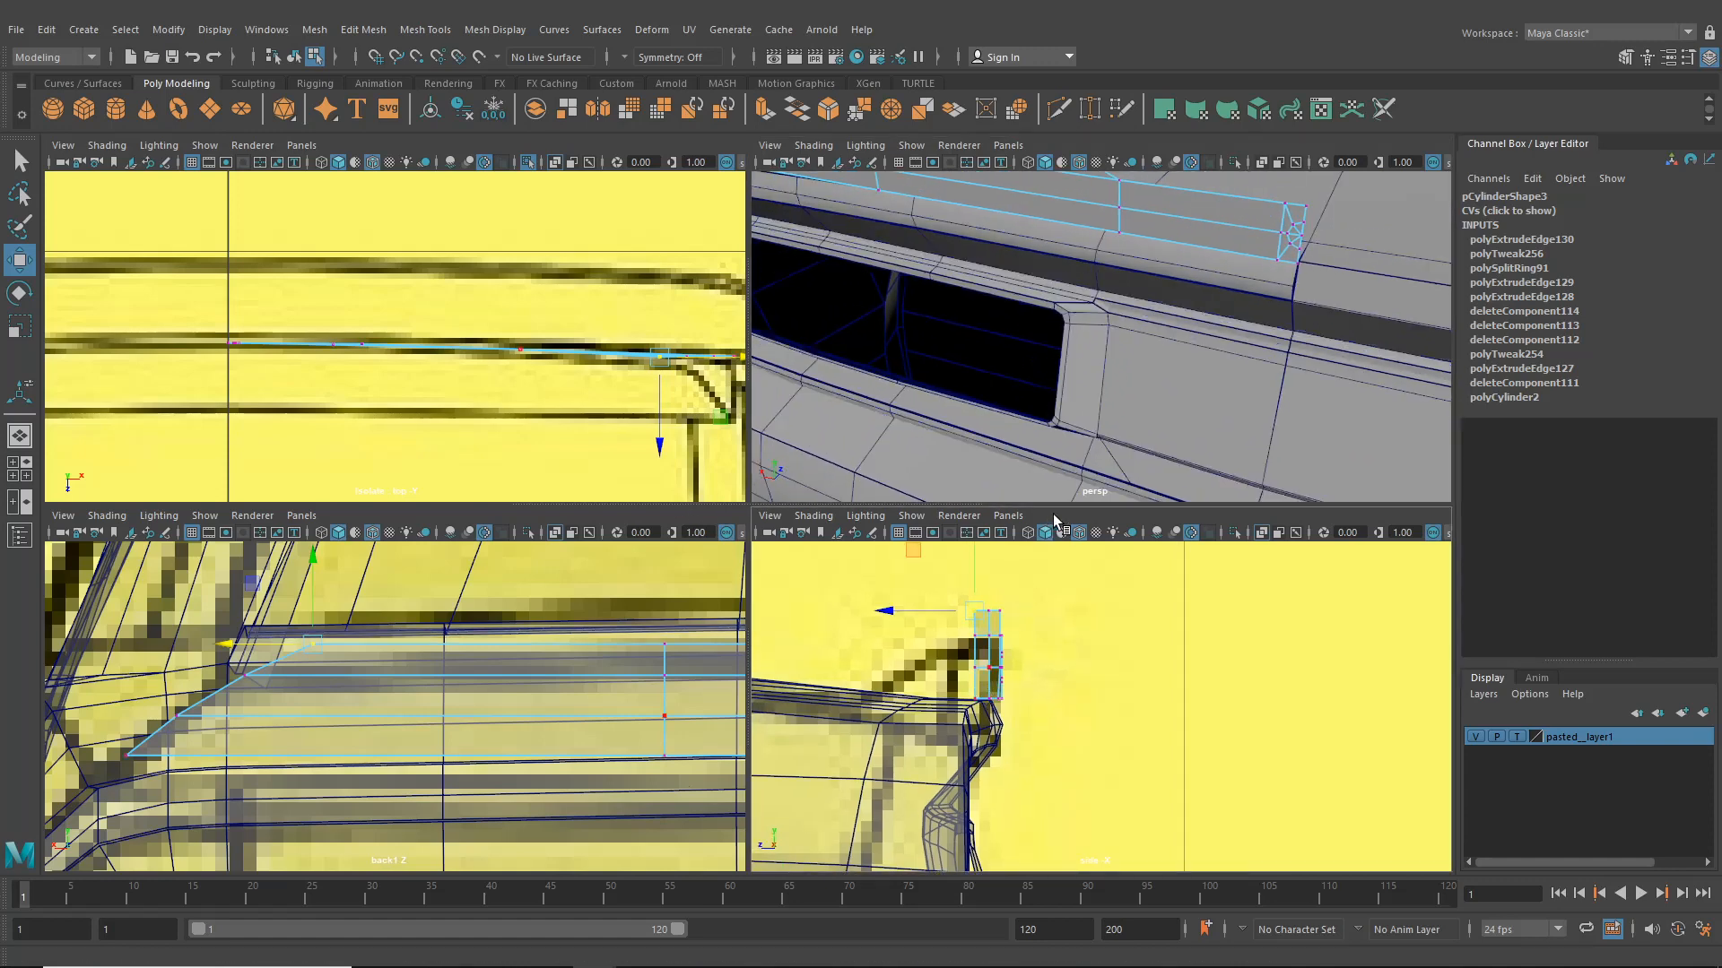
left_click_drag(1031, 280, 1259, 350, "alt")
- Select the whole trim plate object, rotate it, and nudge it slightly down in the side view
left_click(294, 56)
left_click_drag(1083, 337, 886, 411, "alt")
left_click(19, 293)
left_click_drag(1031, 359, 1290, 270, "alt")
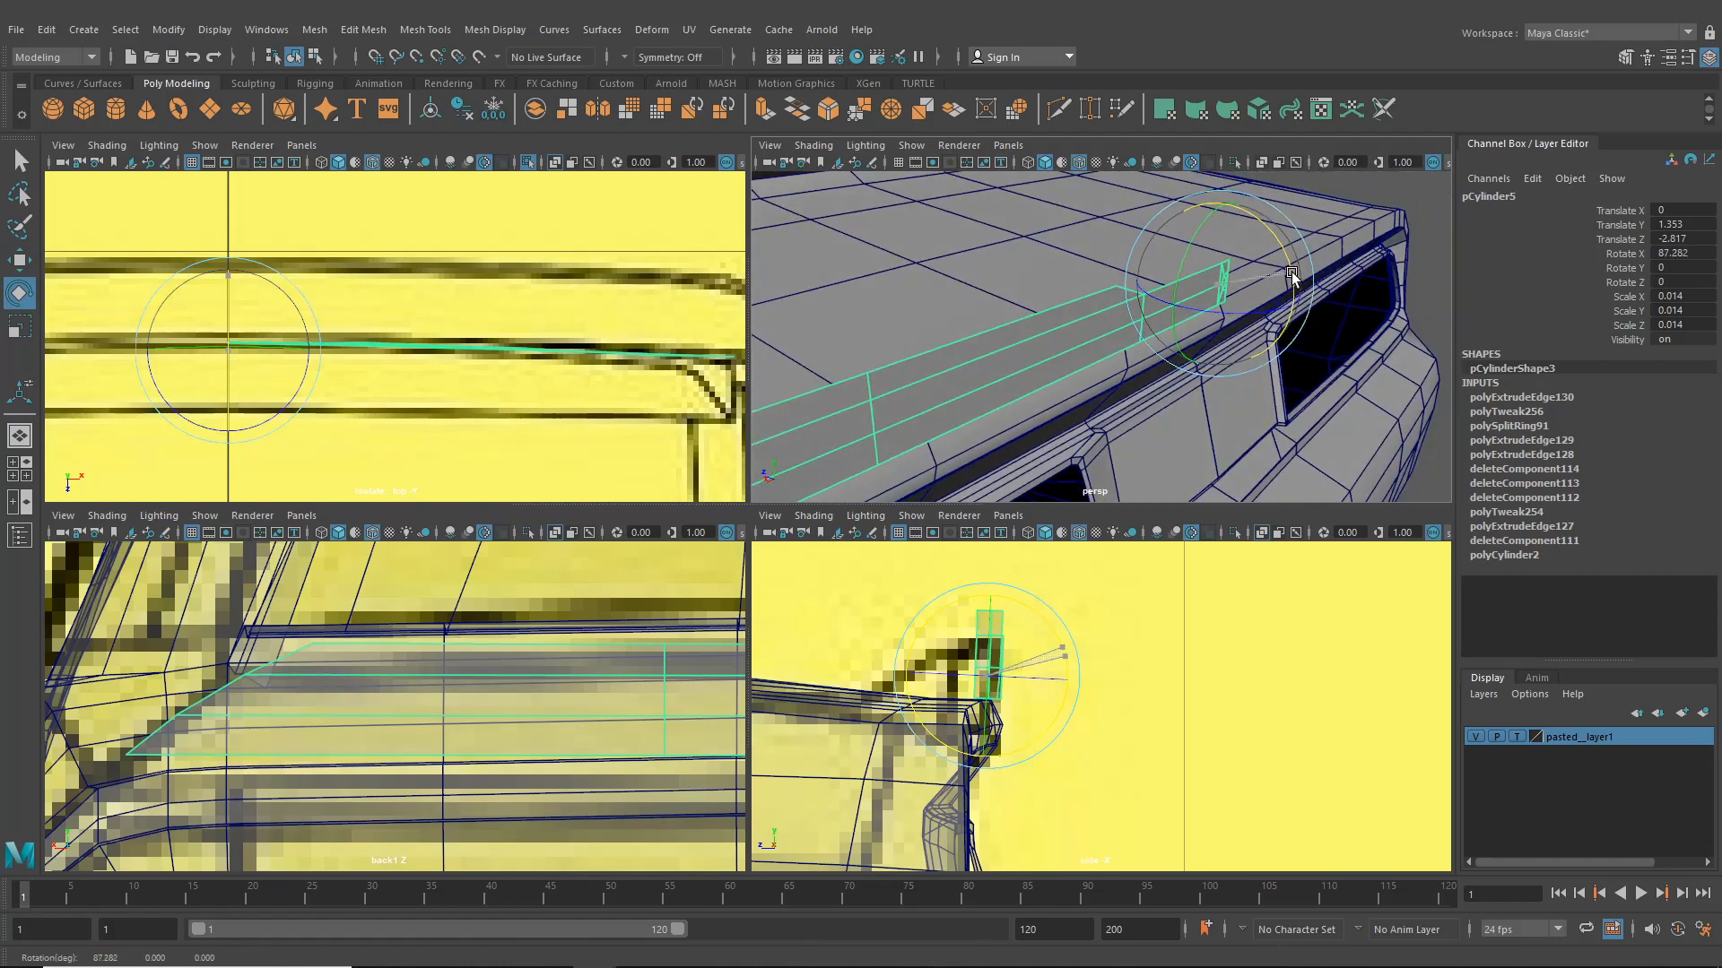
left_click(18, 260)
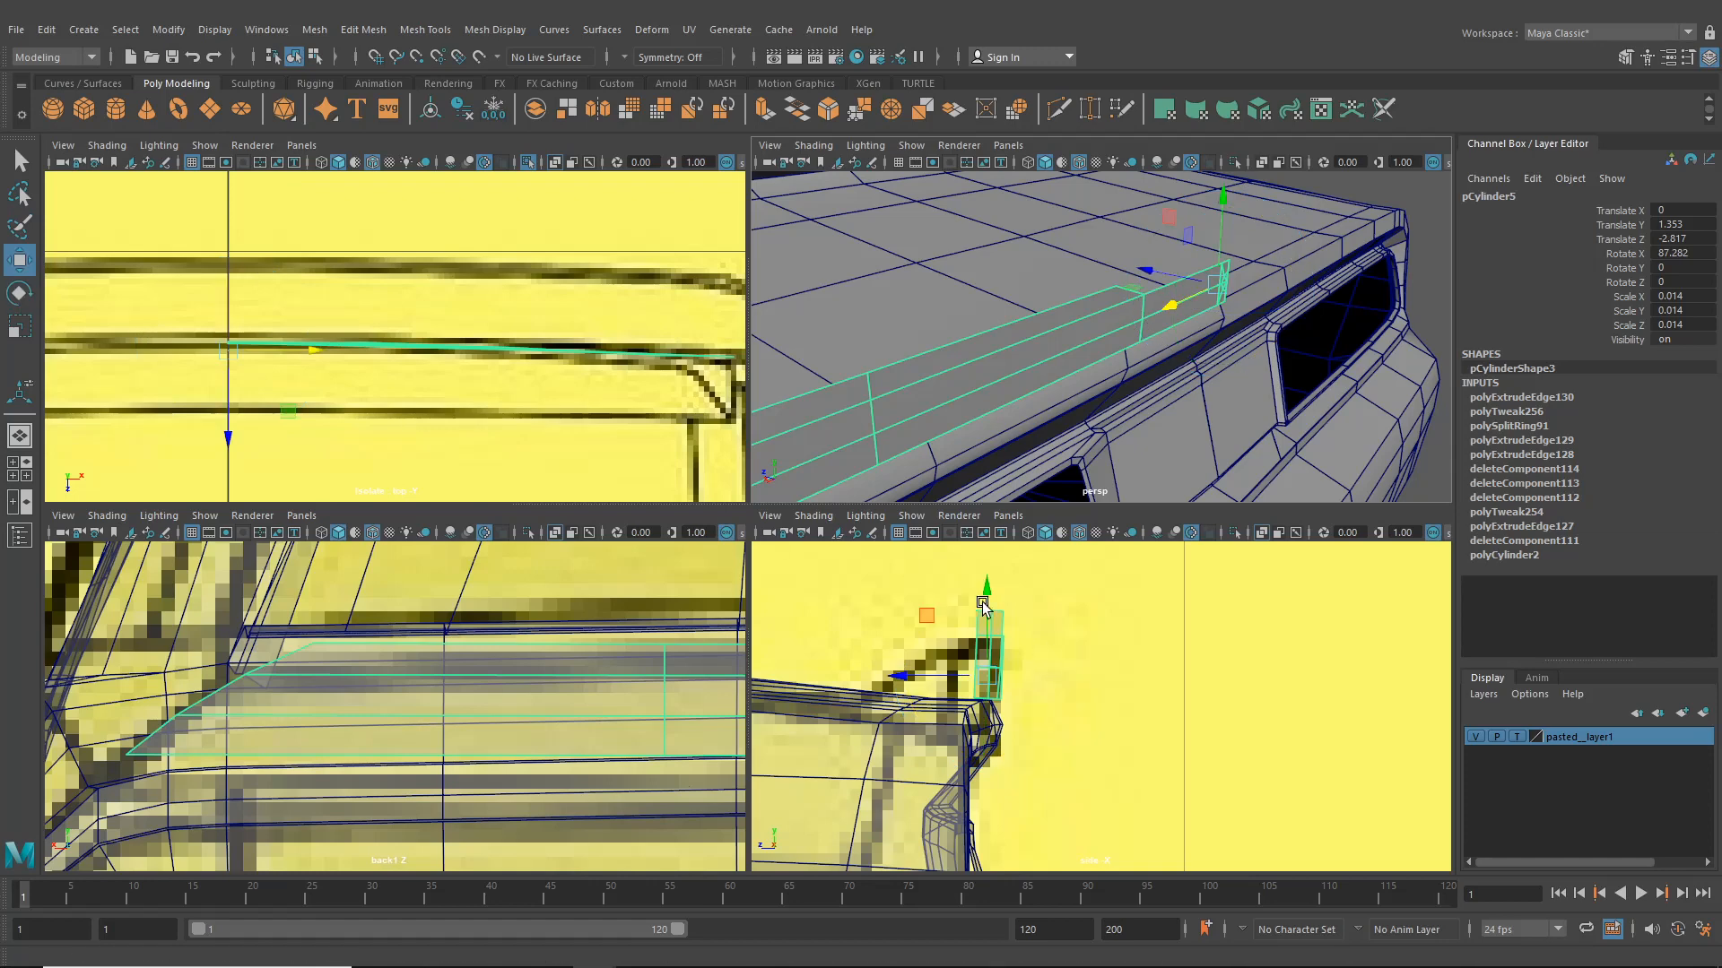
left_click_drag(987, 600, 989, 605)
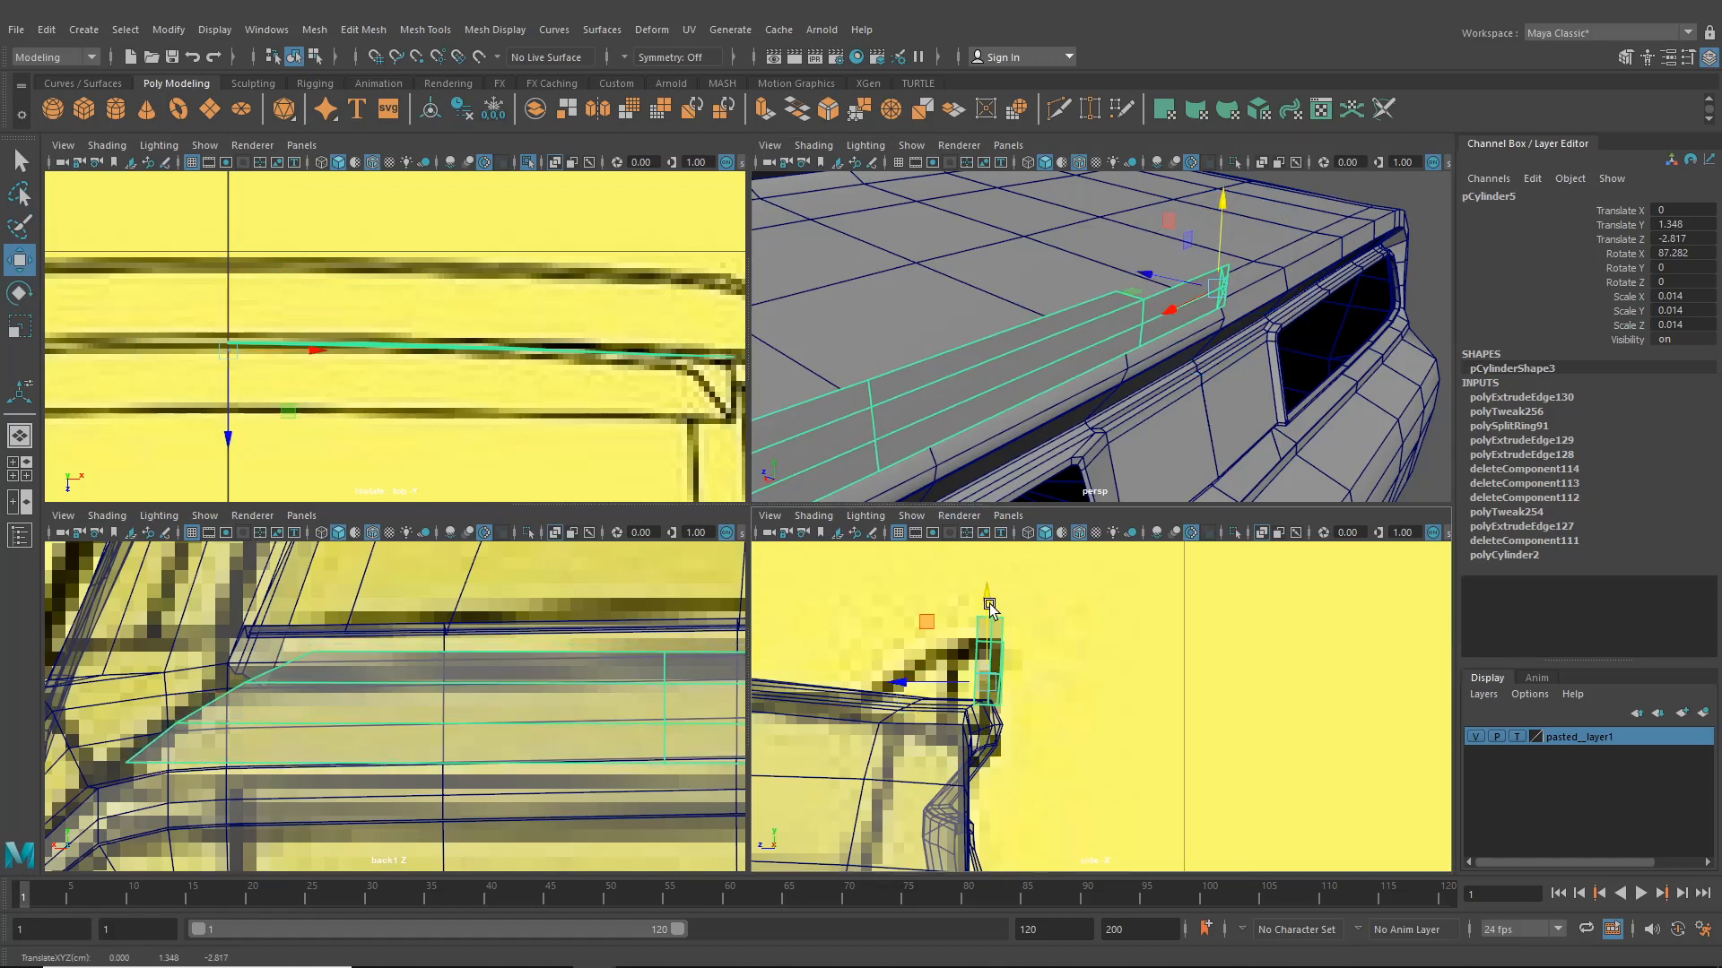
middle_click_drag(1038, 625, 1044, 632, "alt")
- Select the plate's outer border edge loop and move it into place in the top view
middle_click_drag(411, 679, 350, 709, "alt")
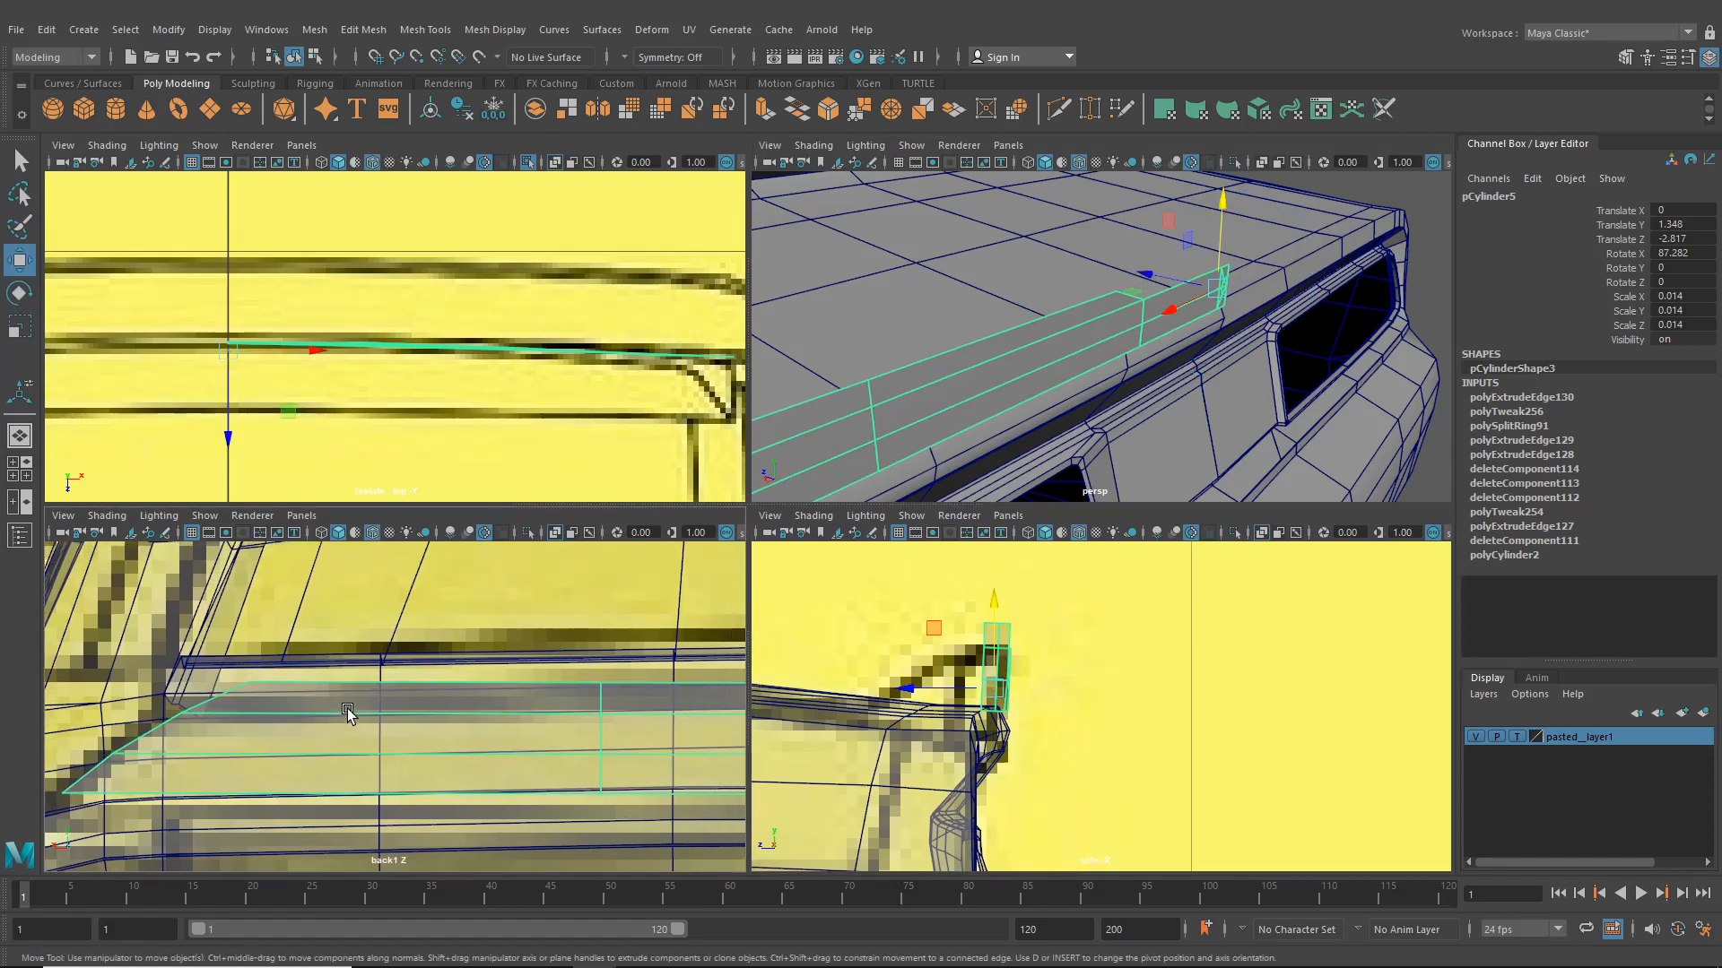
middle_click_drag(567, 716, 231, 718, "alt")
scroll(1100, 390, "down", 4)
mouse_move(1099, 390)
left_mouse_down("alt")
mouse_move(1183, 395)
mouse_move(1081, 407)
left_mouse_up("alt")
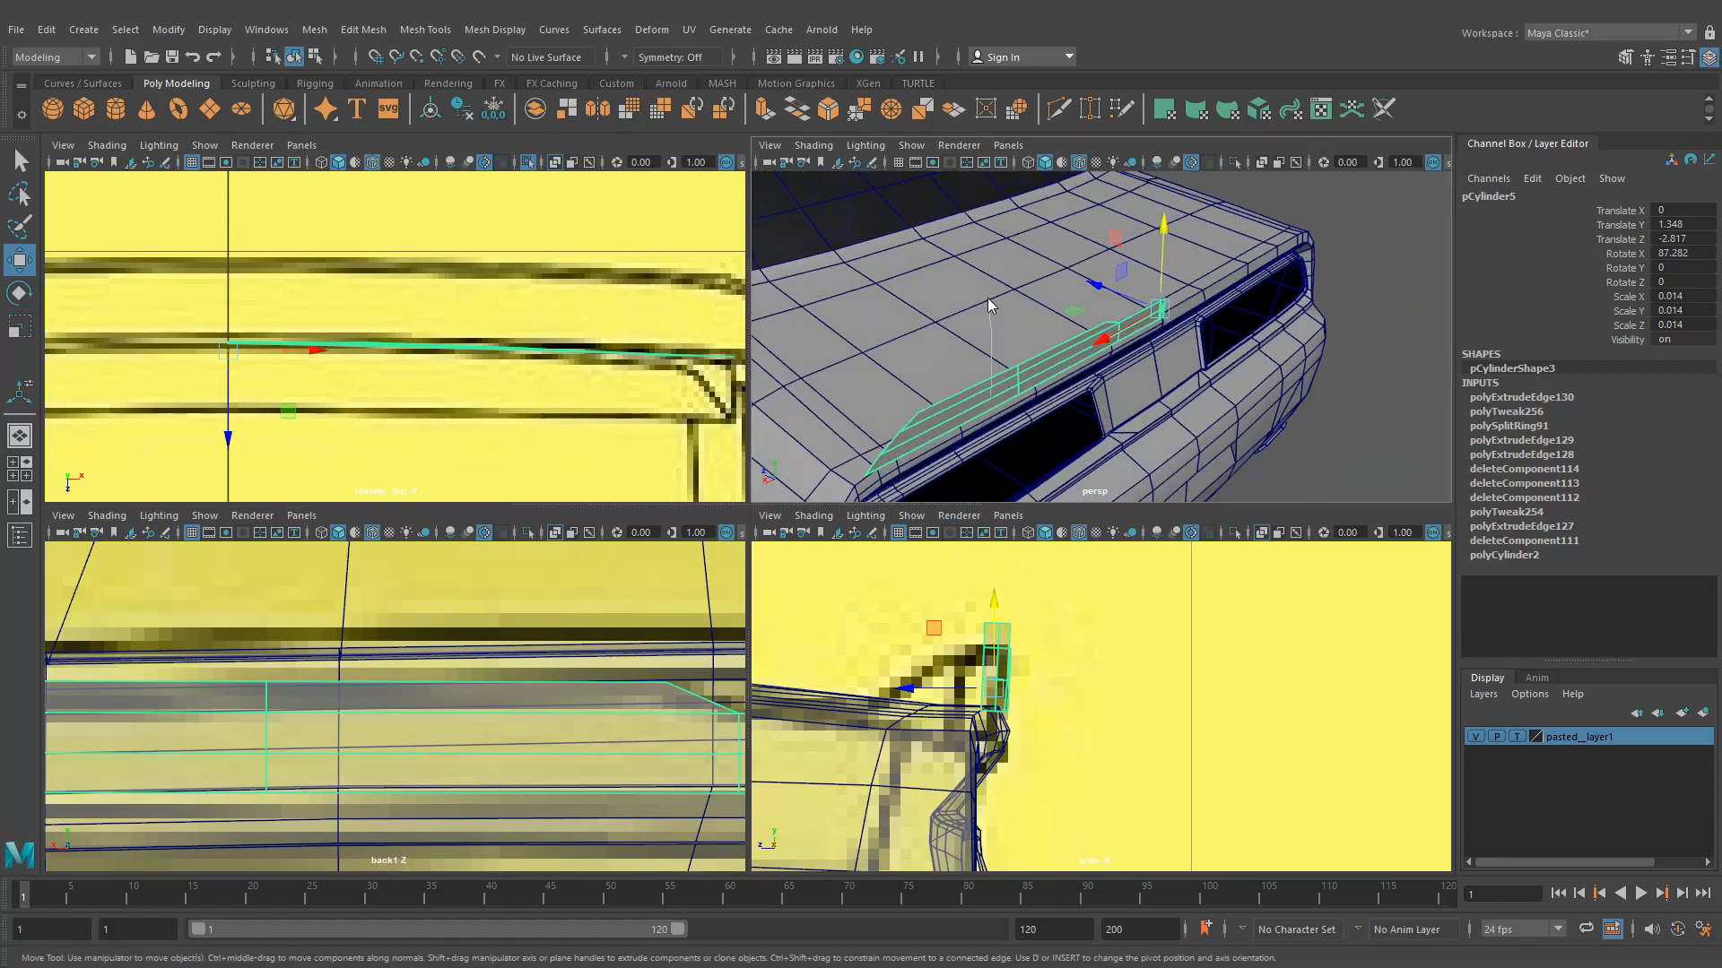
right_click_drag(988, 298, 988, 298)
double_click(933, 406)
double_click(950, 430, "shift")
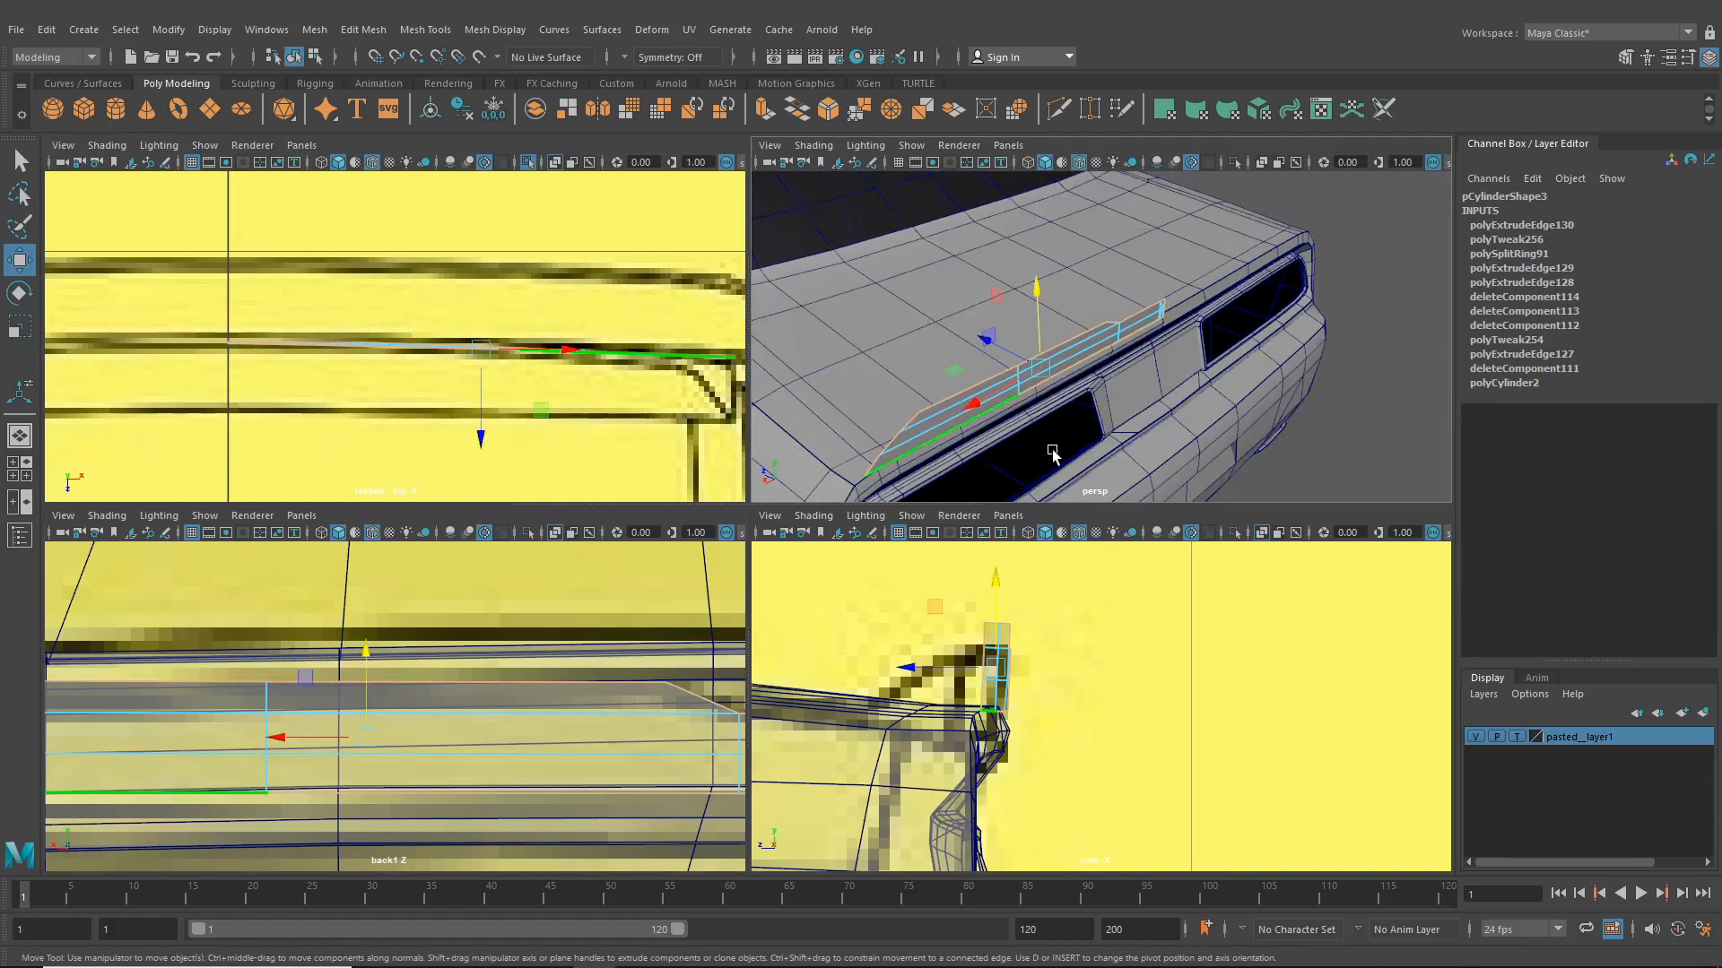
left_click_drag(1052, 454, 1085, 456, "alt")
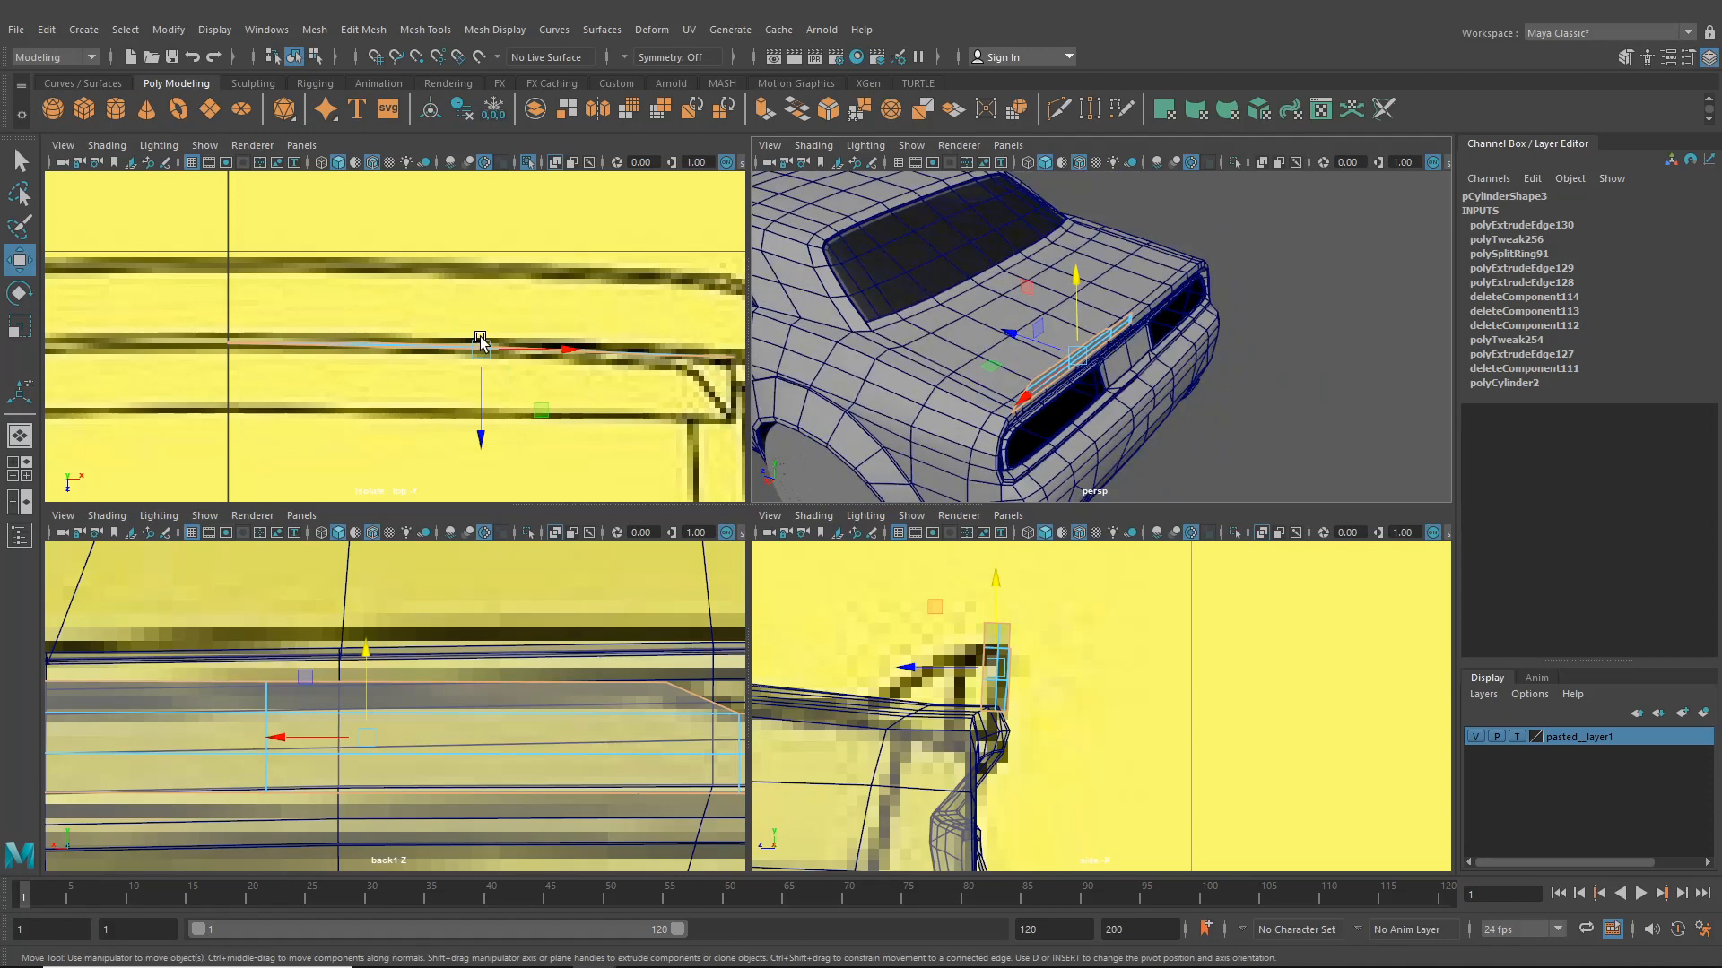
middle_click_drag(496, 334, 491, 354, "alt")
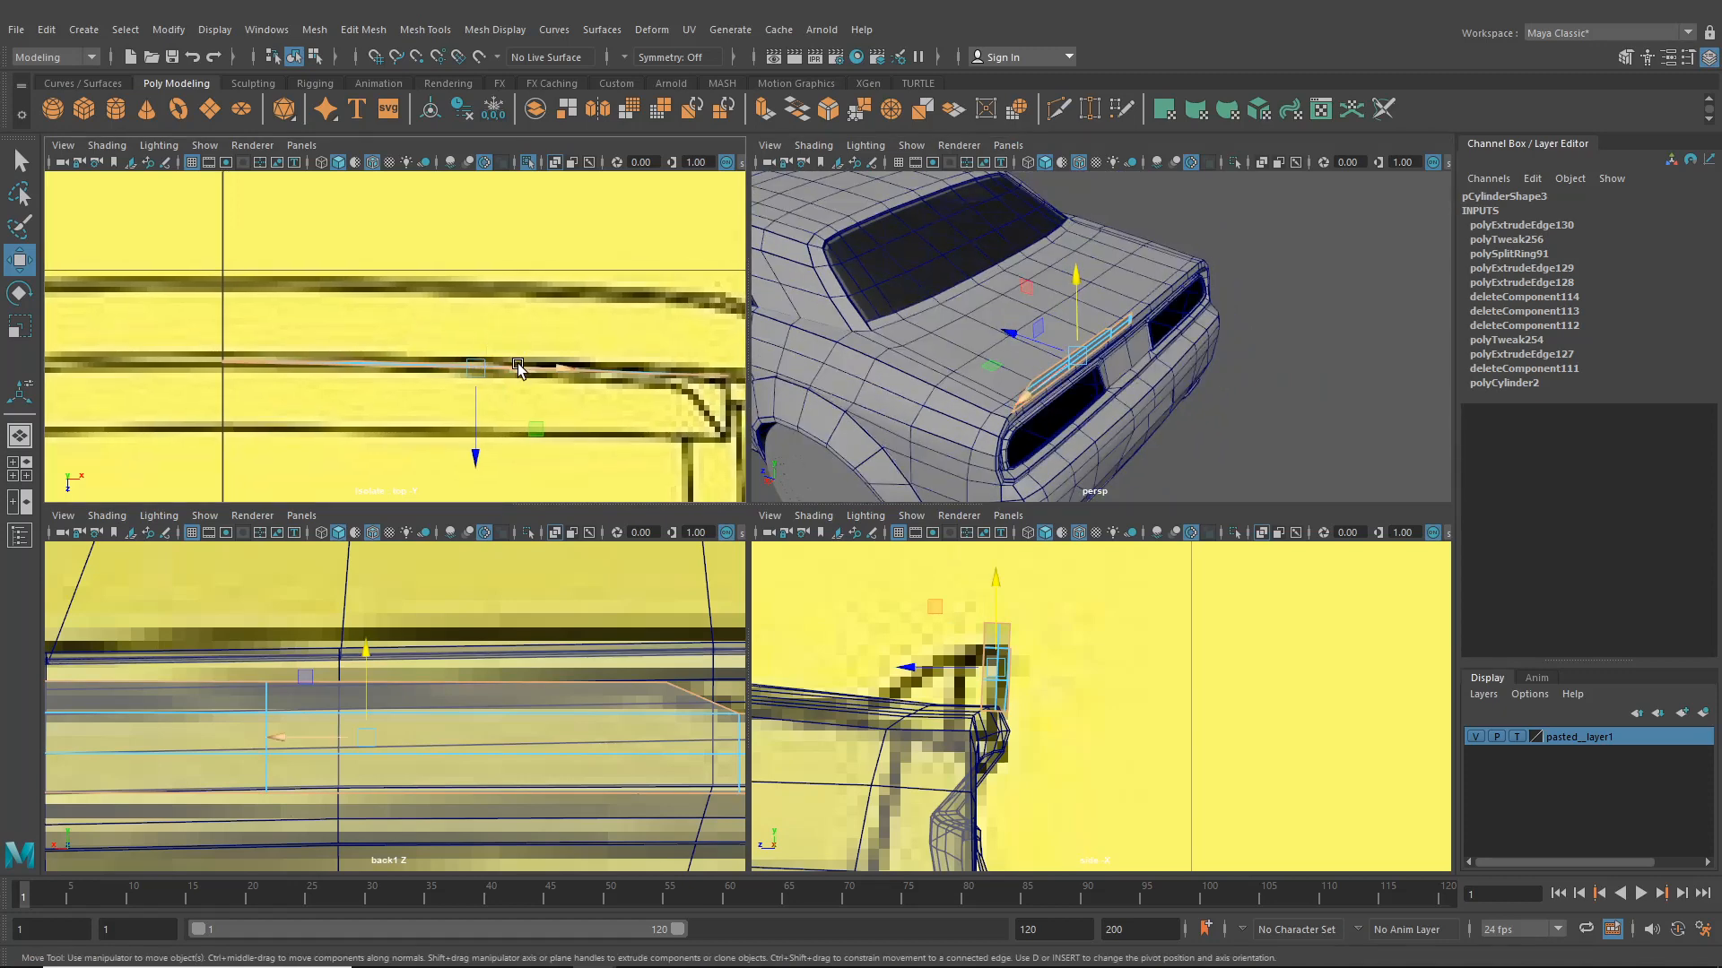
- Extrude the border edge loop about -0.126 in local Z to form the plate's side wall
key("ctrl+e")
left_click_drag(224, 313, 231, 380)
middle_click_drag(415, 440, 129, 408, "alt")
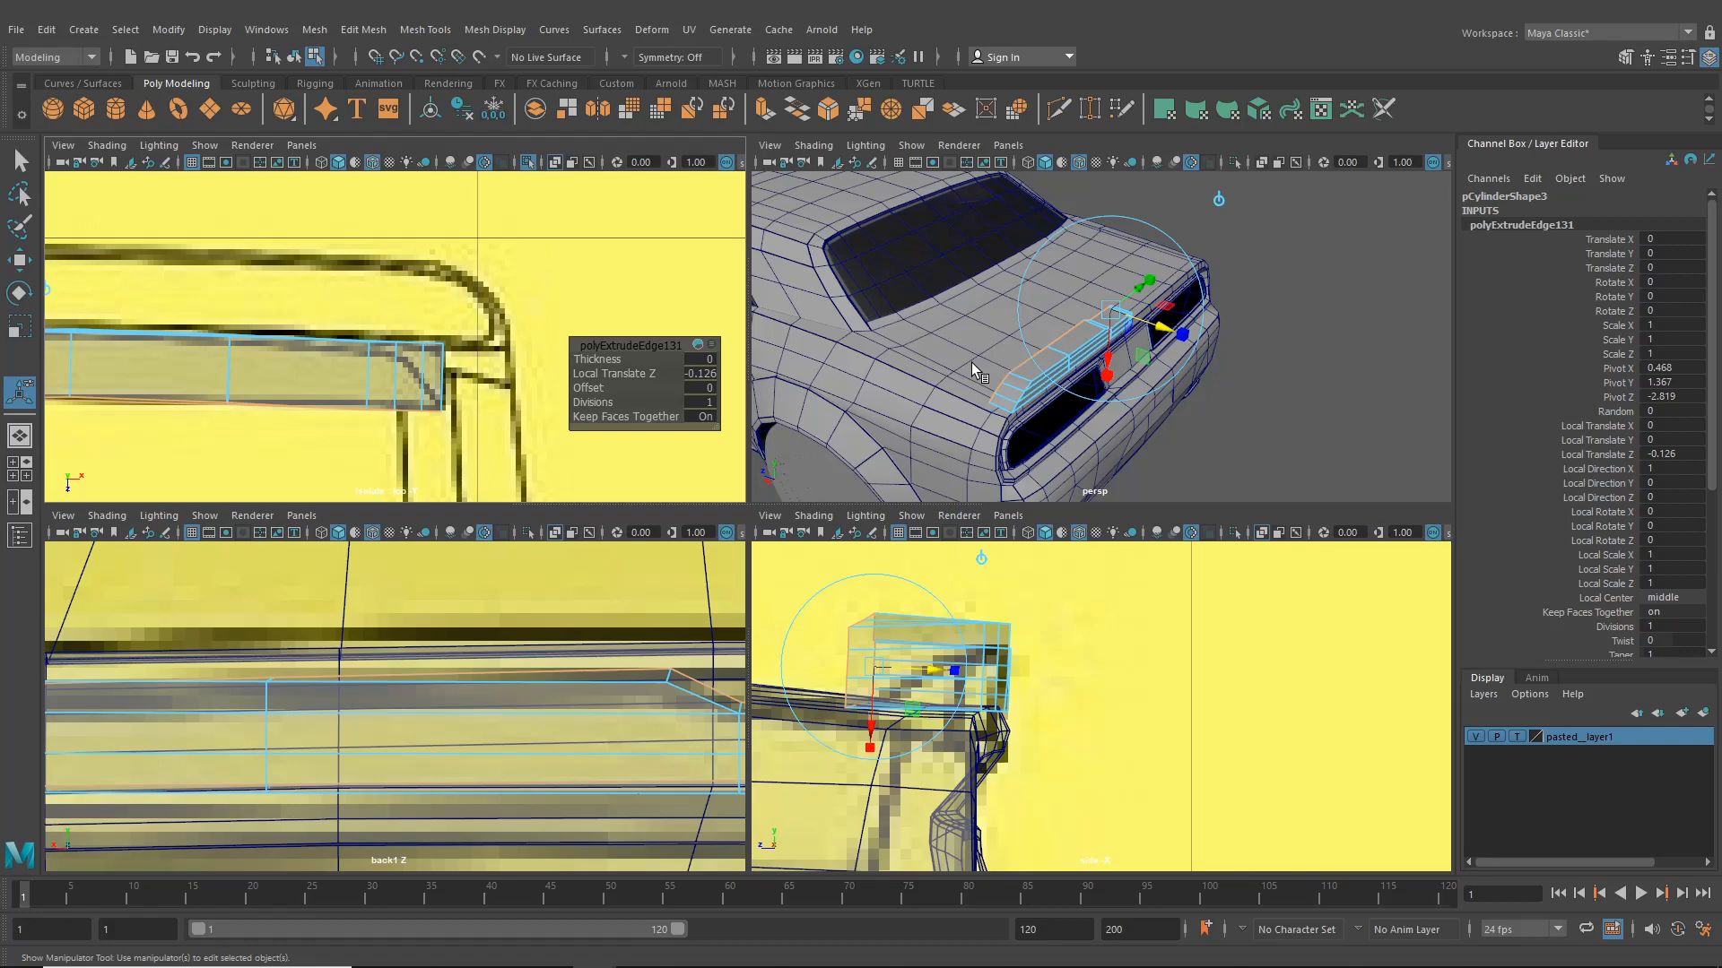
- Switch to object selection and isolate the trim plate in the perspective view
left_click_drag(977, 380, 1121, 344, "alt")
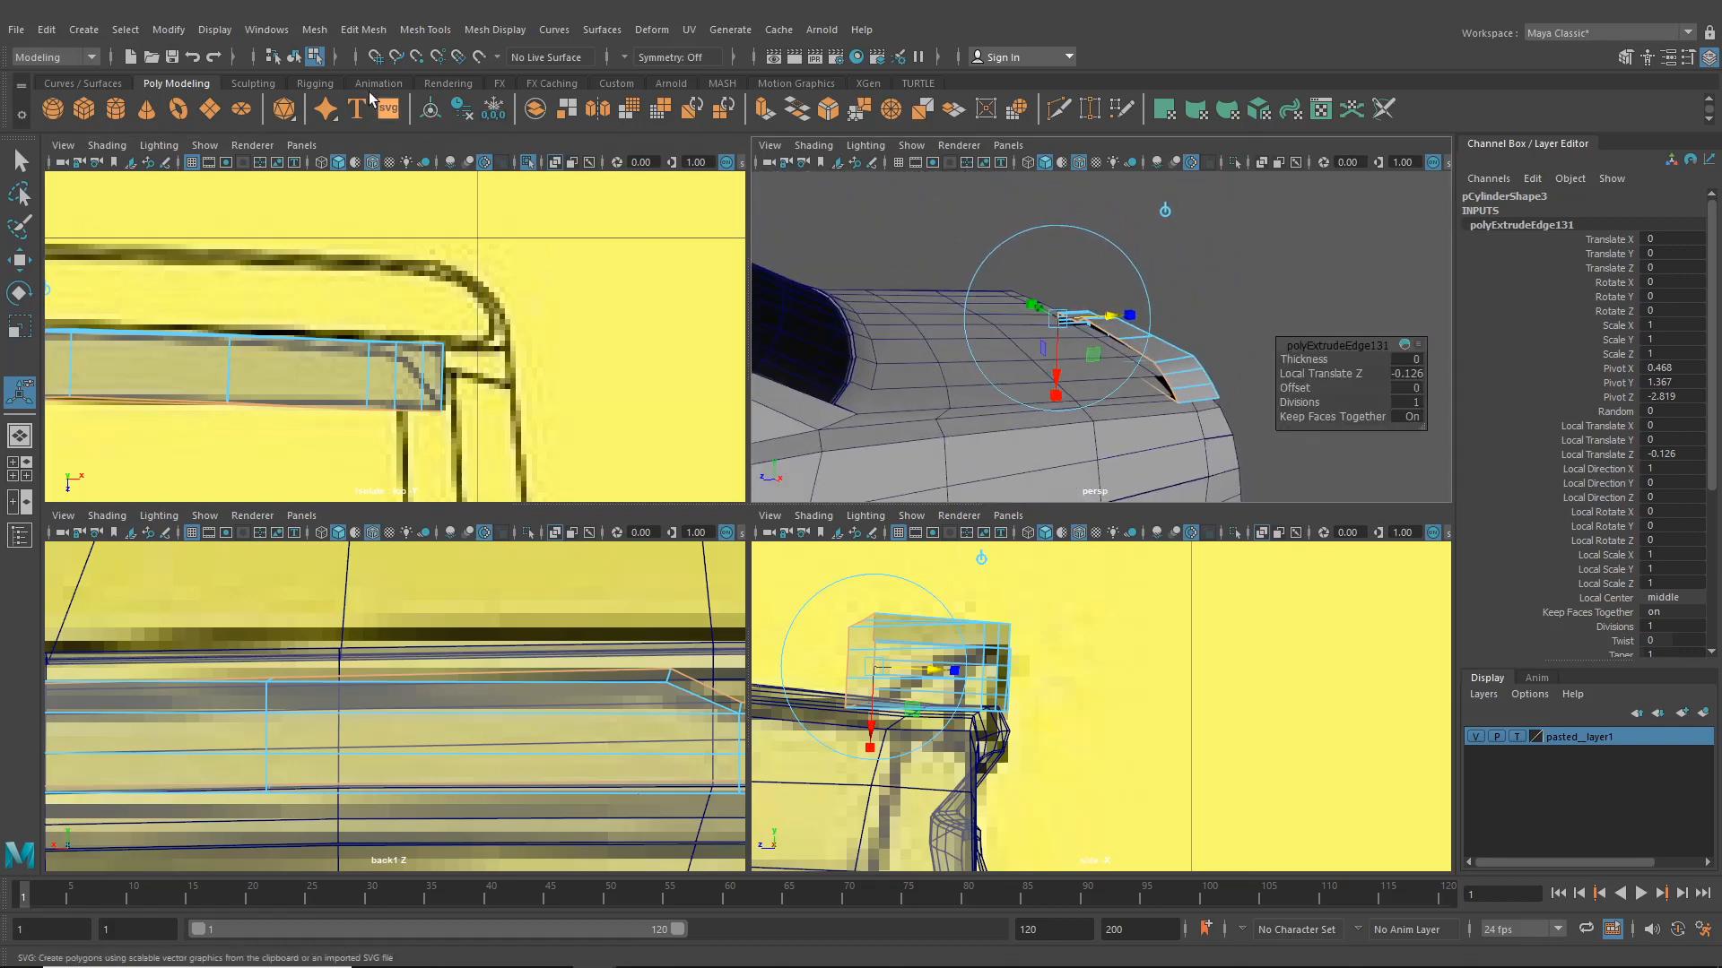
left_click(294, 57)
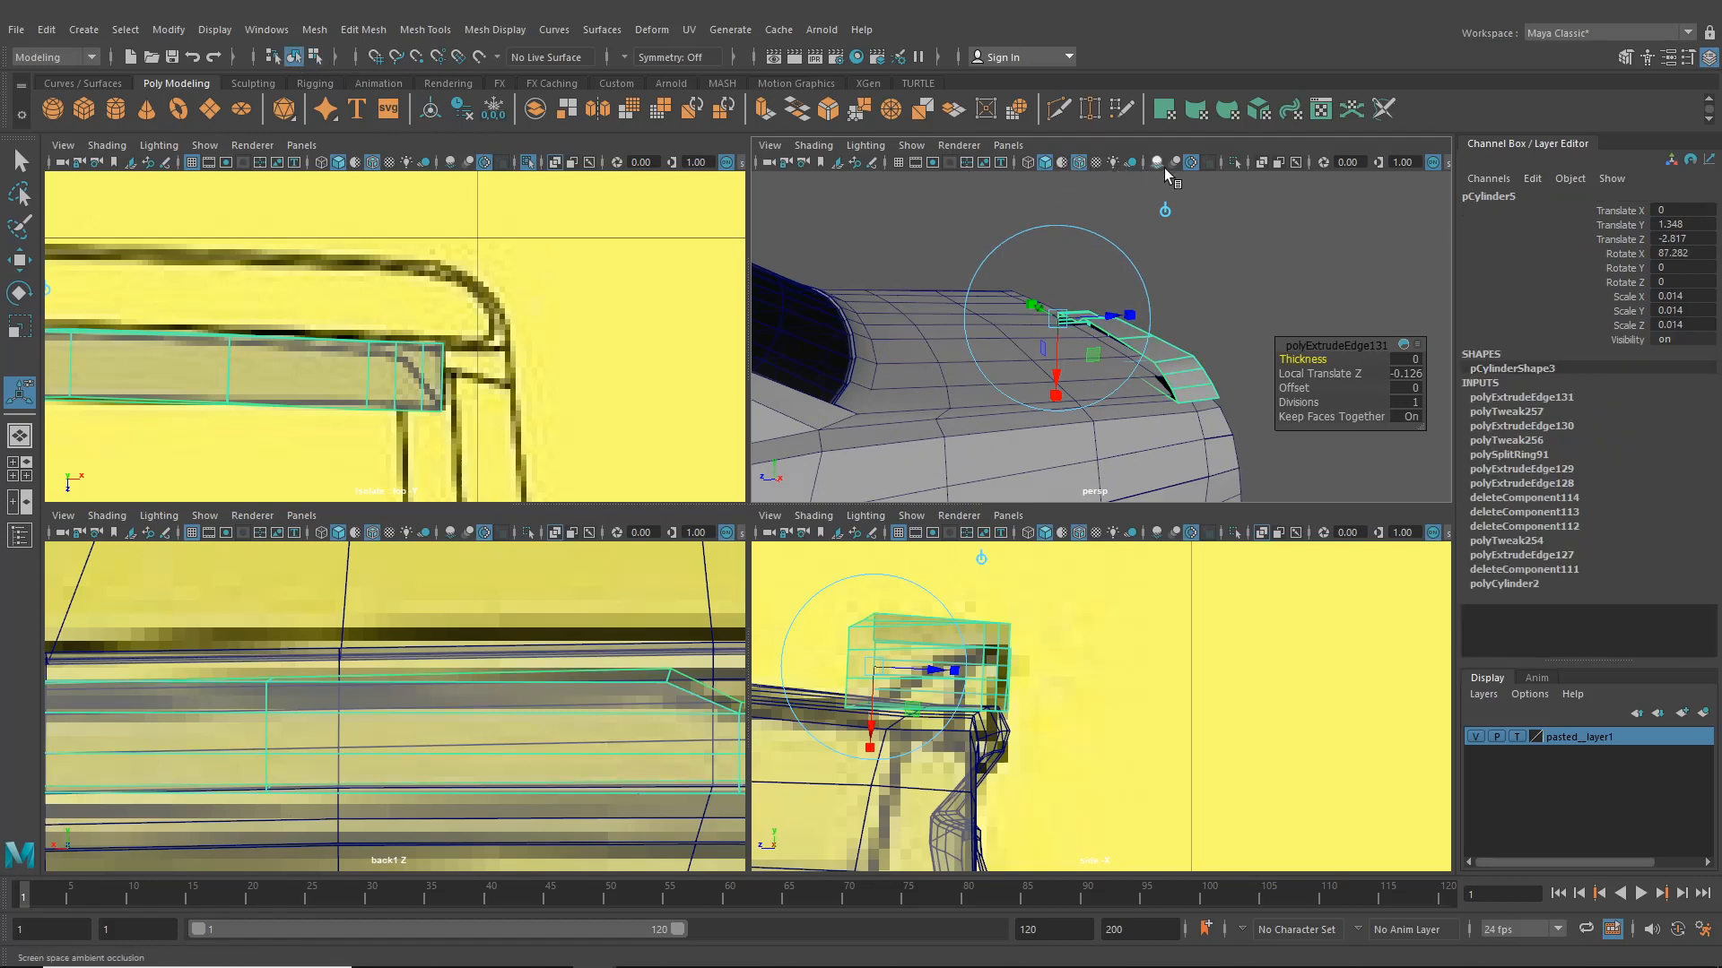
left_click(1235, 162)
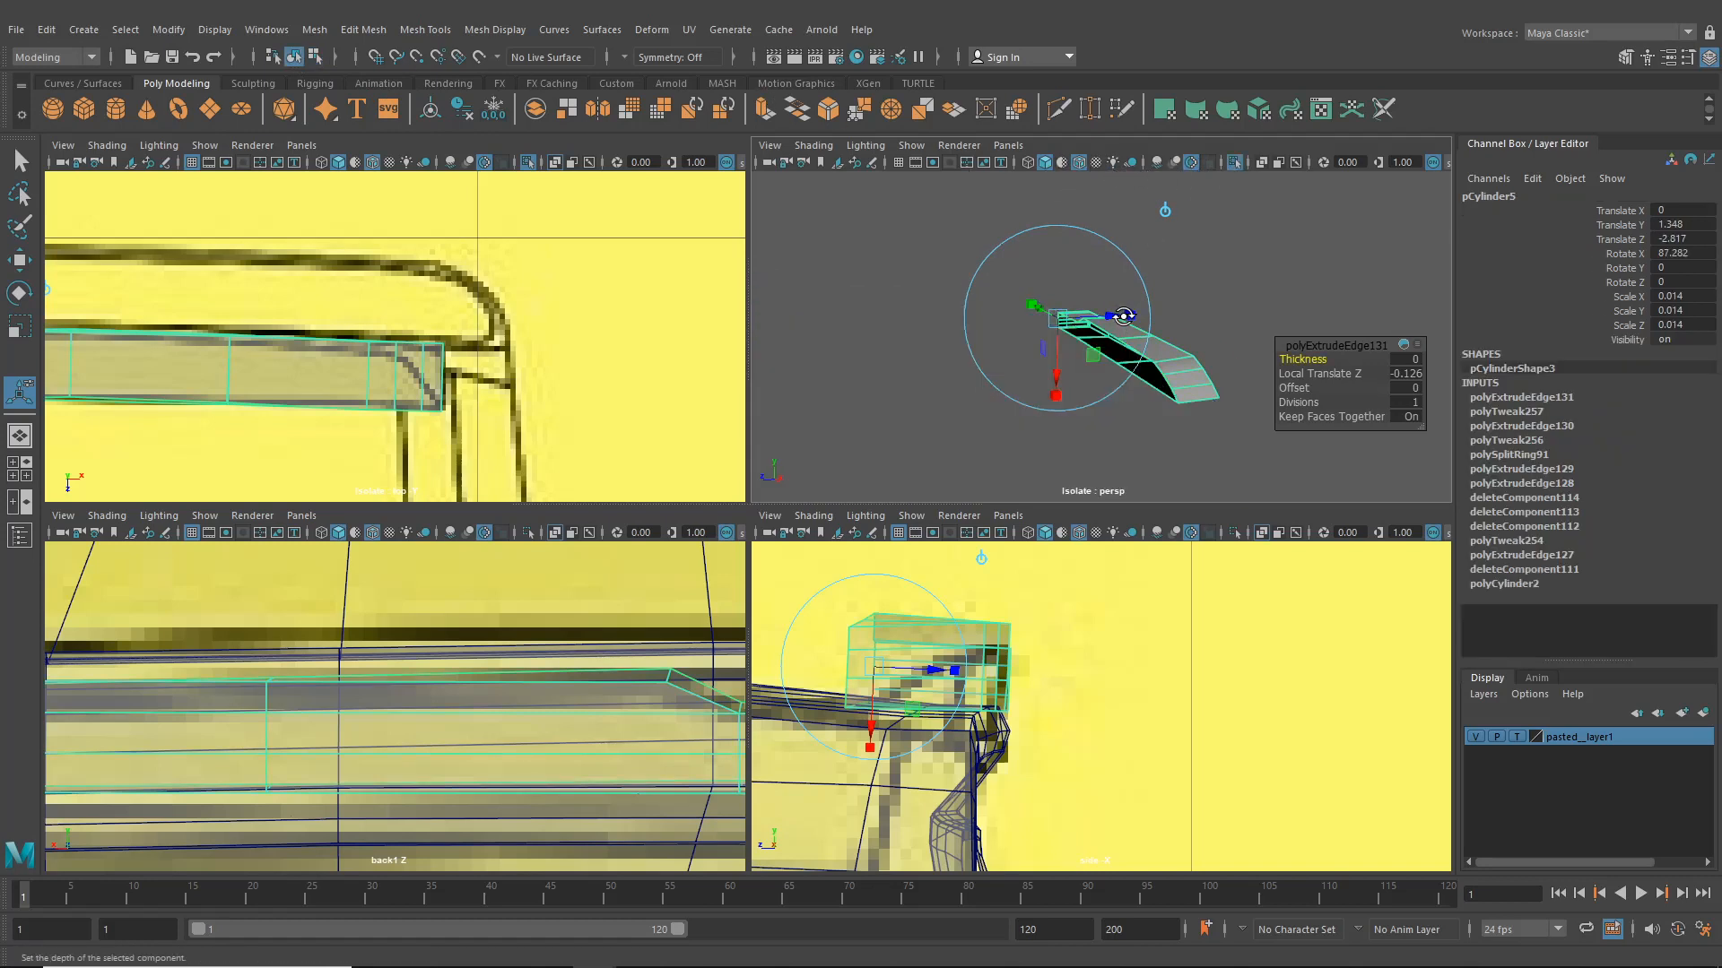
- Inspect the isolated trim plate from several angles to check its shape and edges
scroll(1068, 349, "up", 5)
left_click_drag(1068, 347, 991, 265, "alt")
right_click_drag(991, 347, 988, 287)
left_click_drag(1035, 366, 1039, 287, "alt")
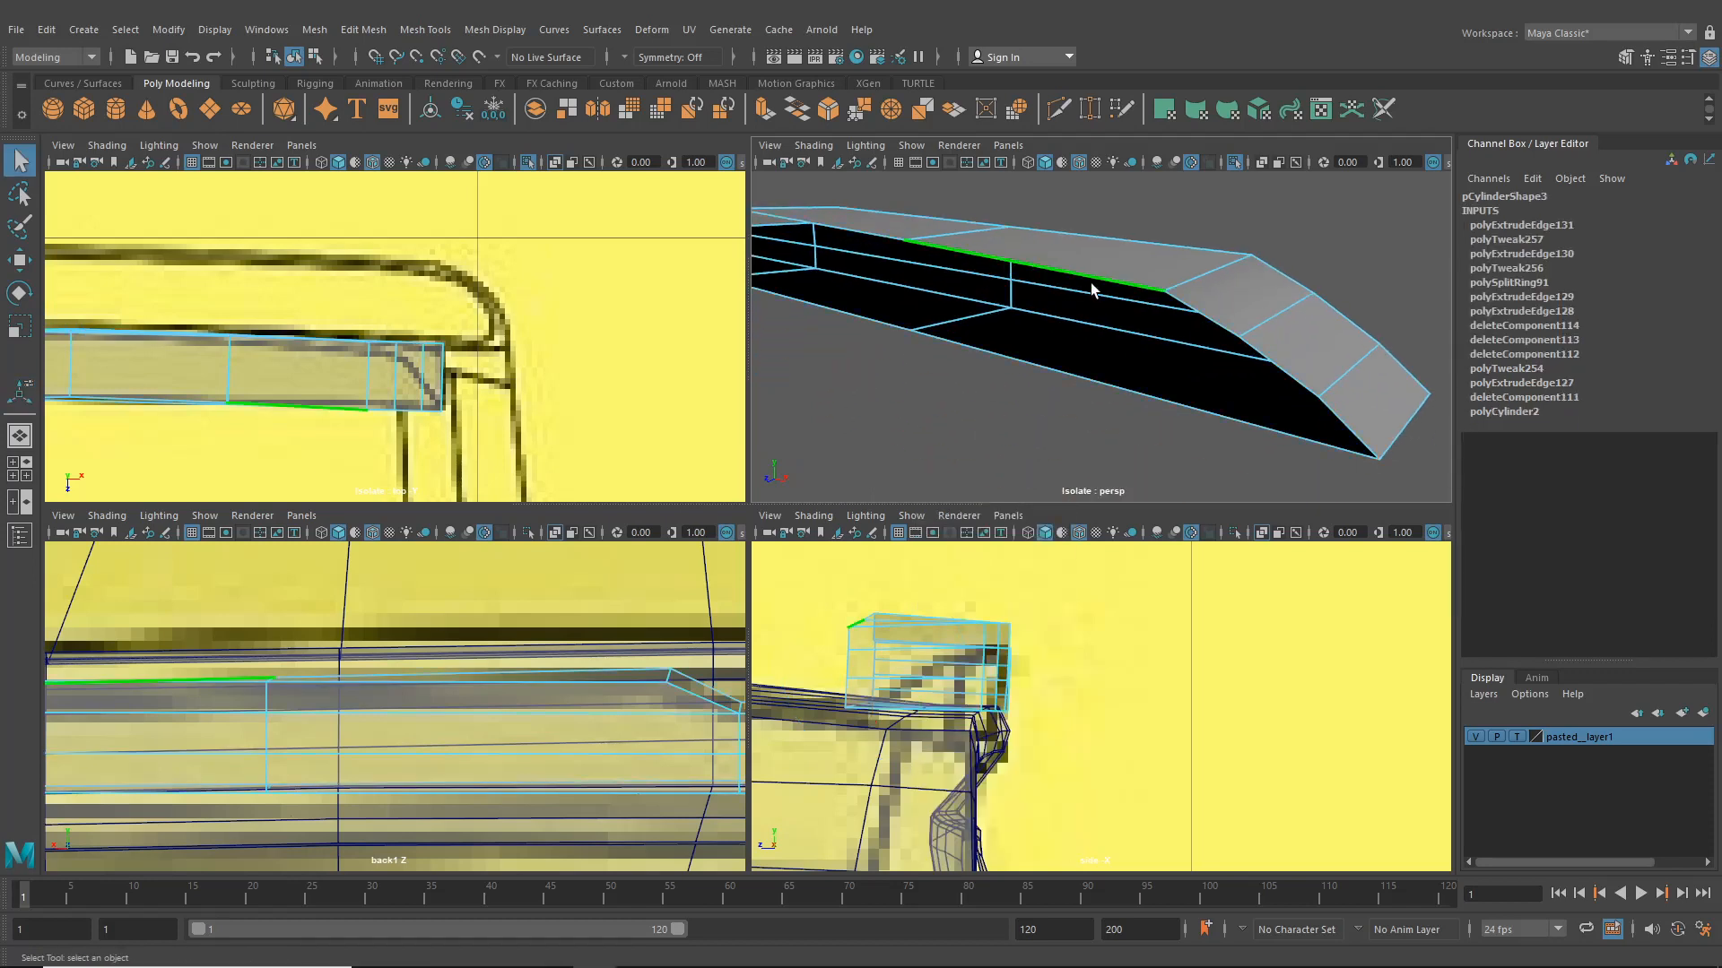
scroll(1090, 282, "down", 6)
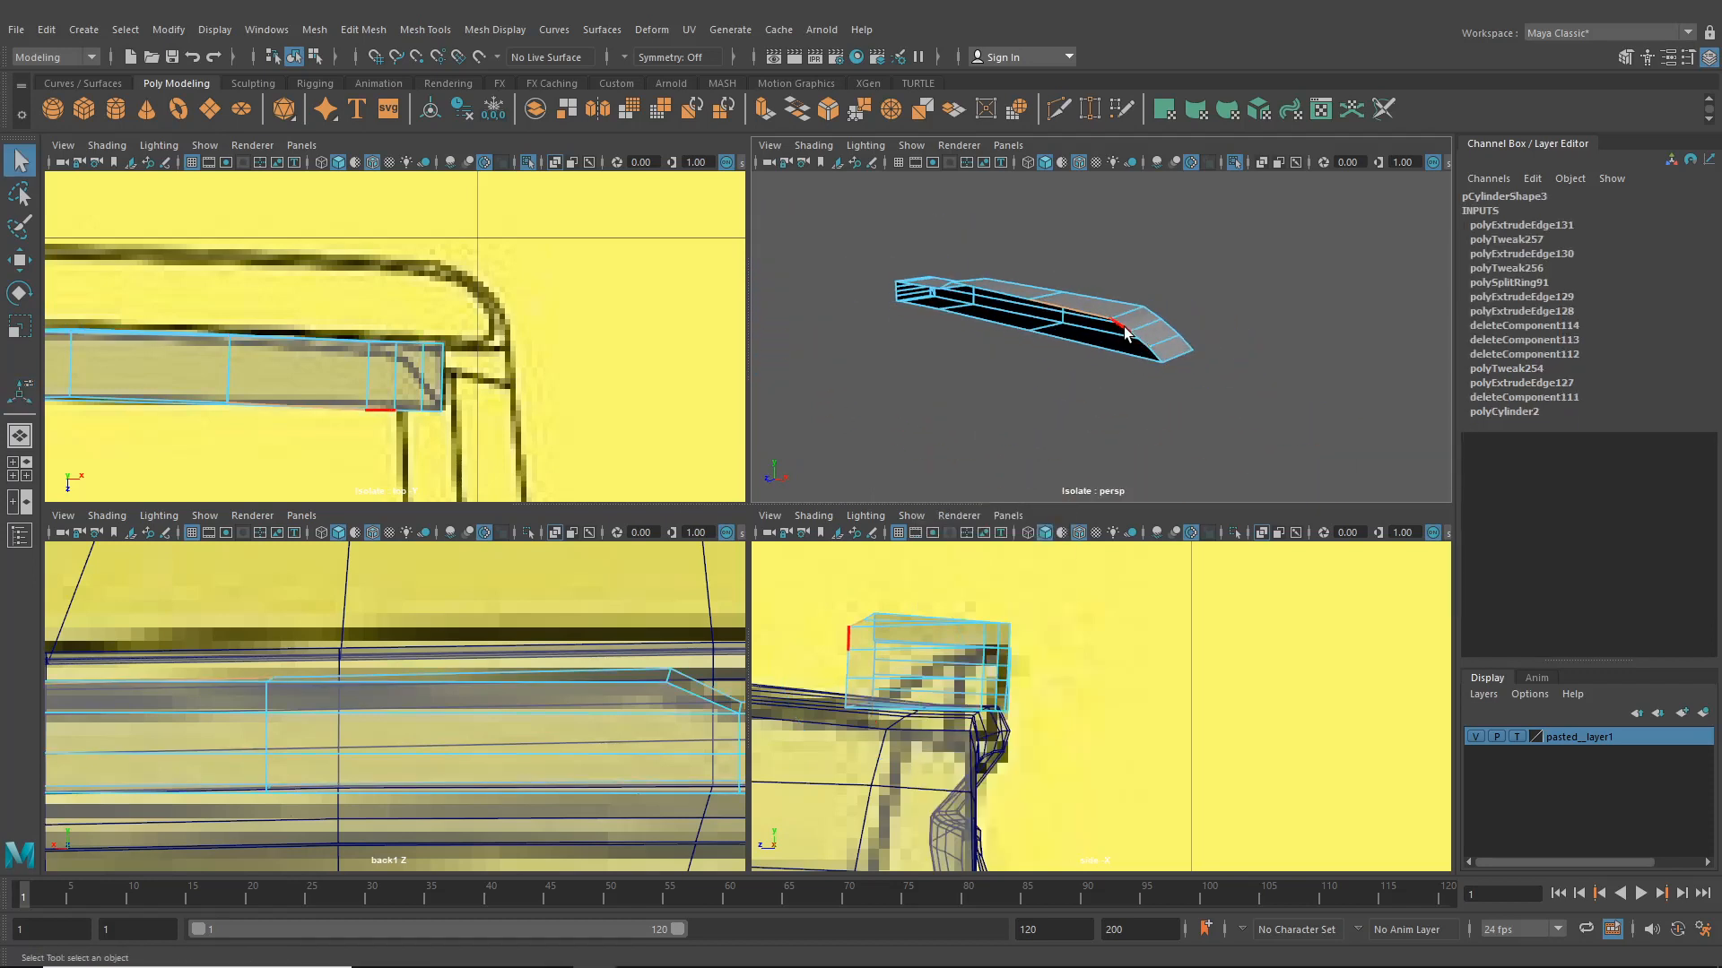
left_click_drag(1023, 325, 1076, 312, "alt")
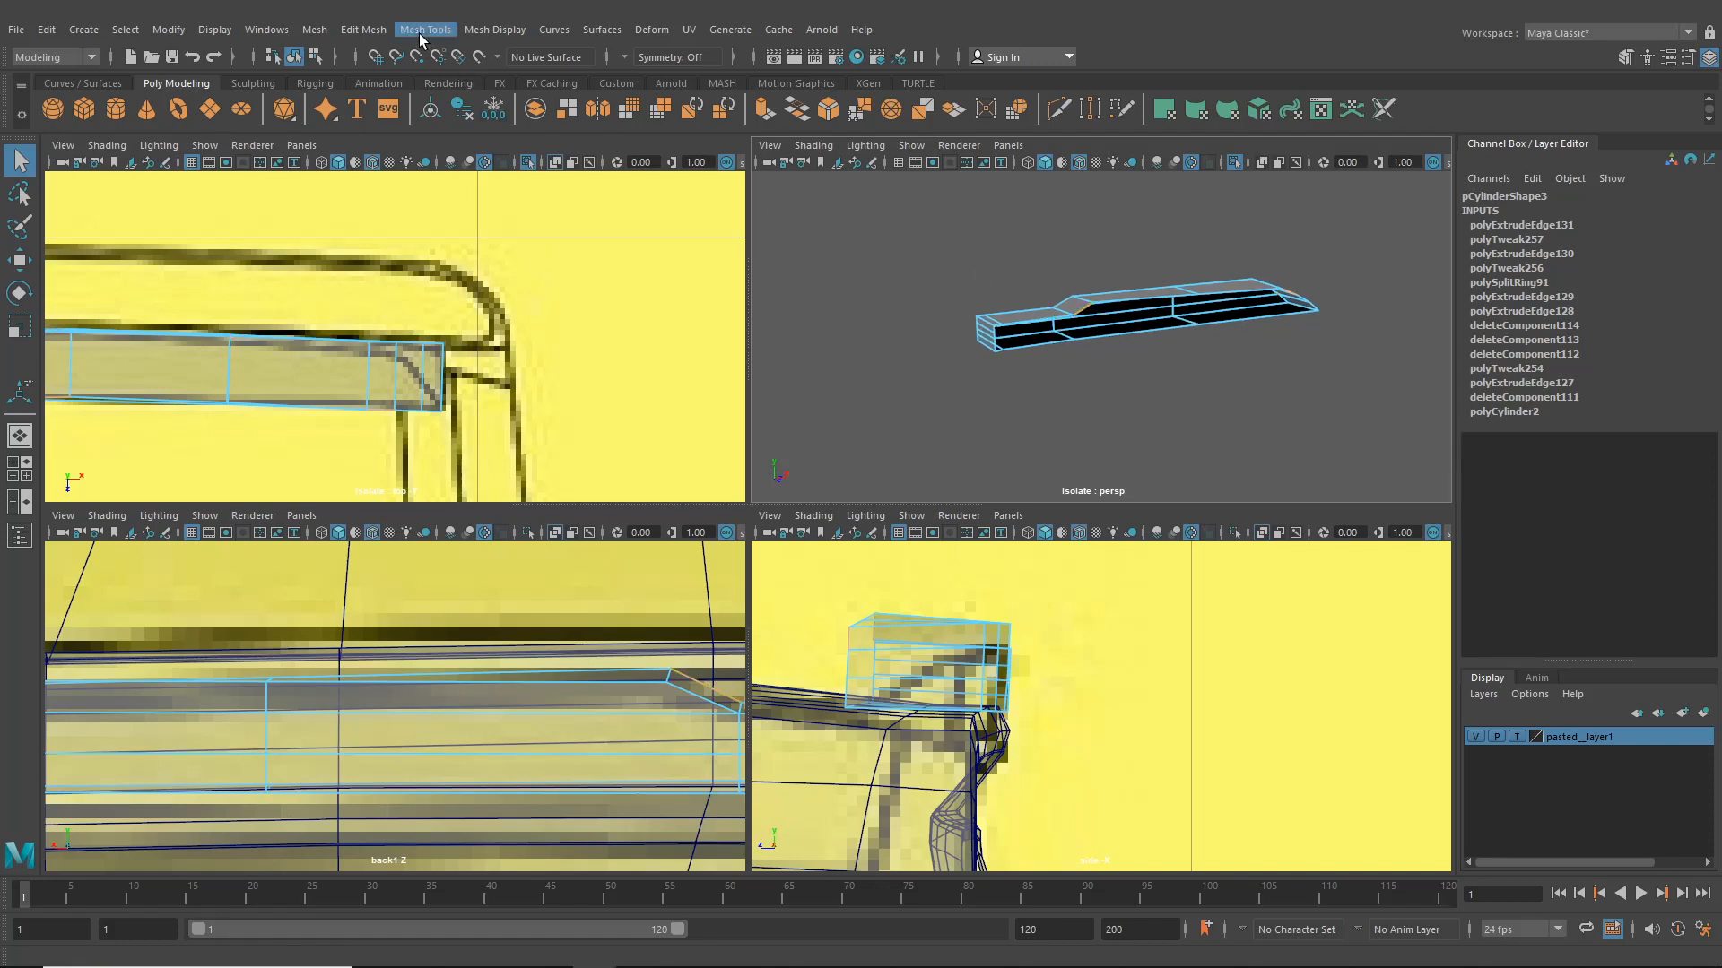
left_click_drag(1165, 379, 1046, 386, "alt")
scroll(1076, 395, "up", 5)
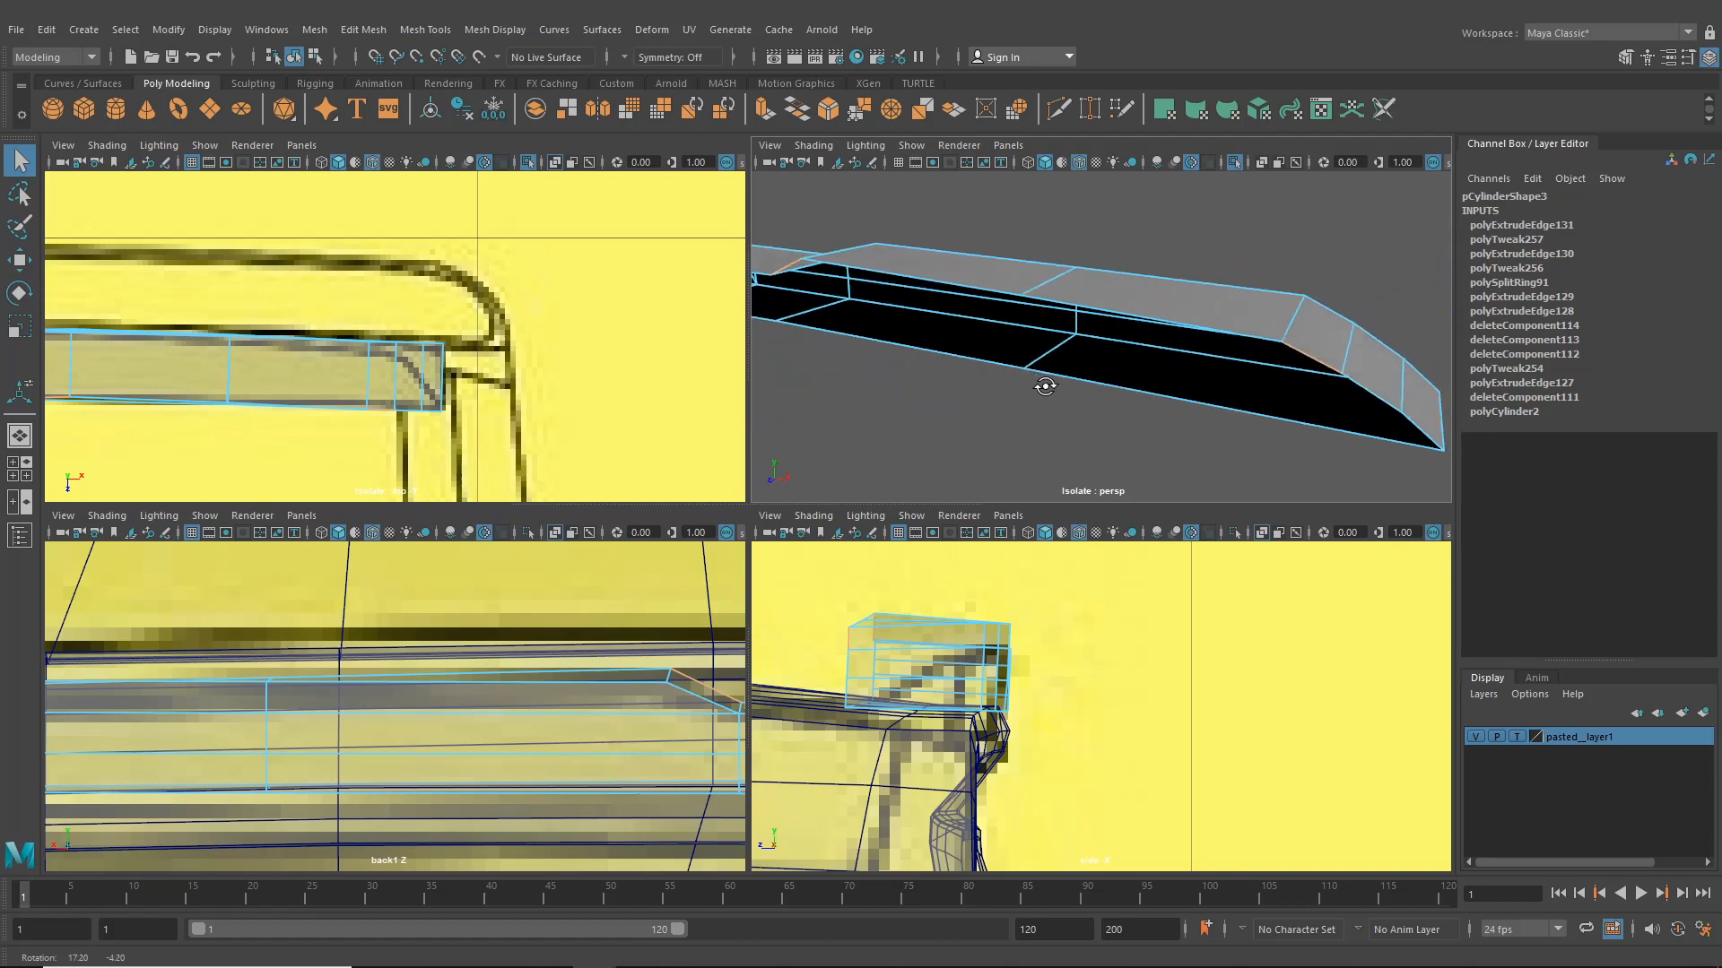
scroll(1031, 382, "down", 4)
left_click(988, 321)
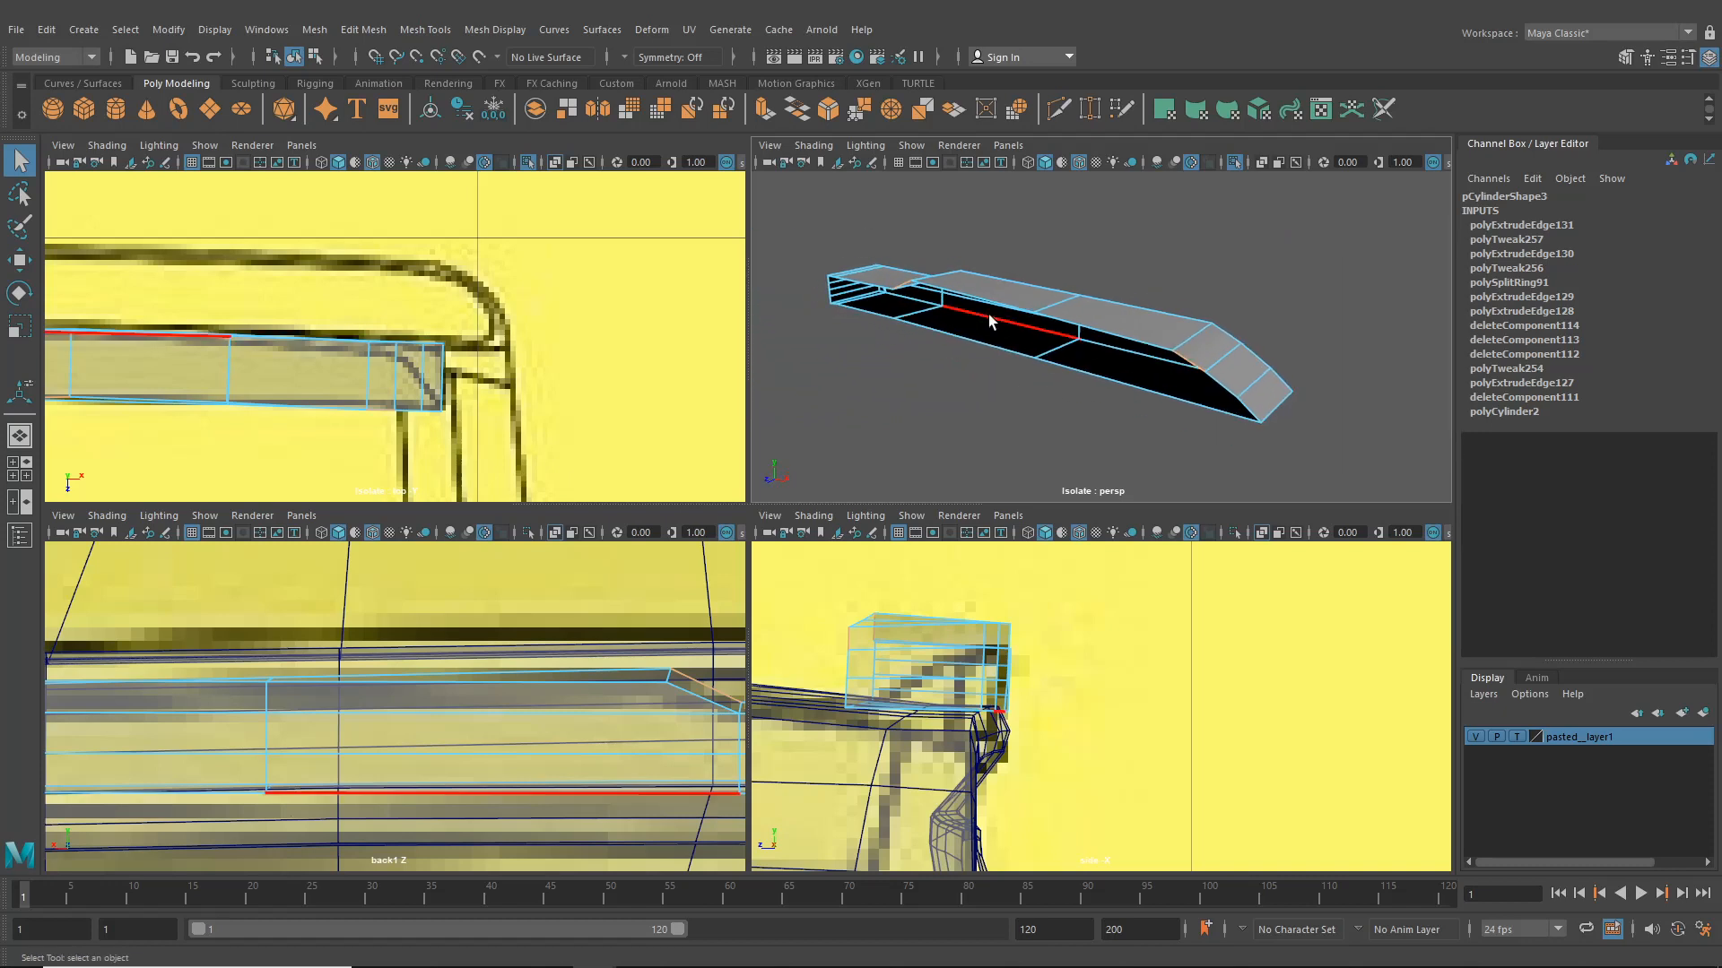
left_click_drag(988, 321, 1118, 329, "alt")
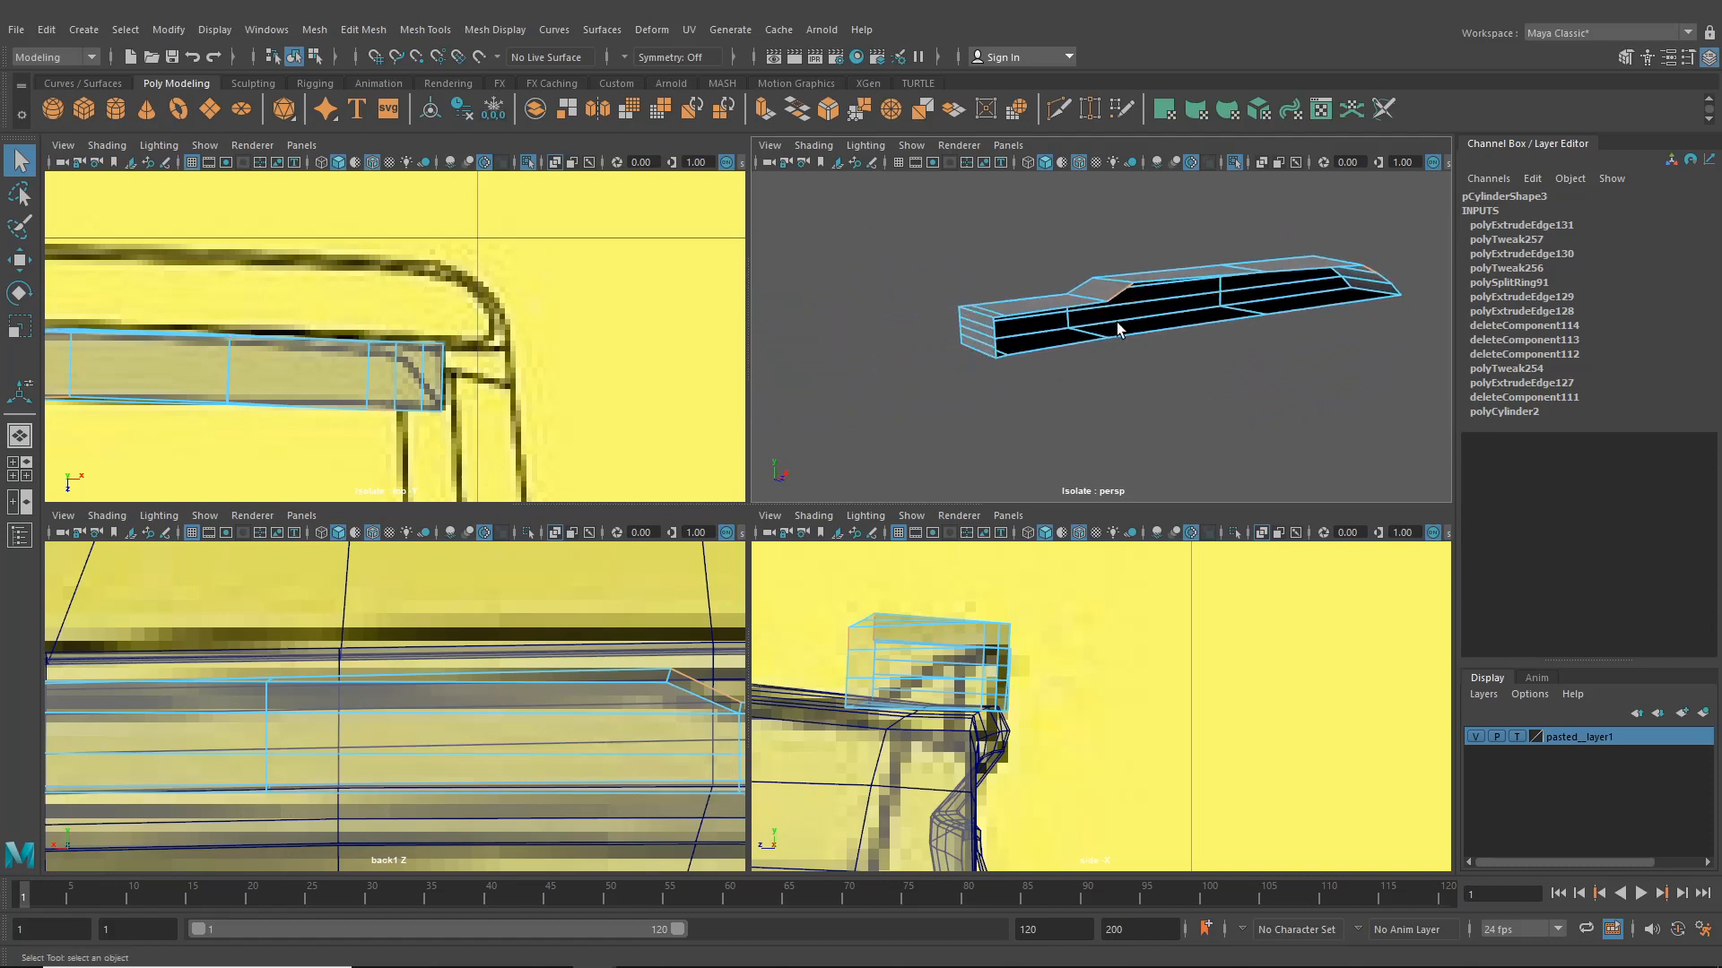
scroll(1118, 329, "up", 2)
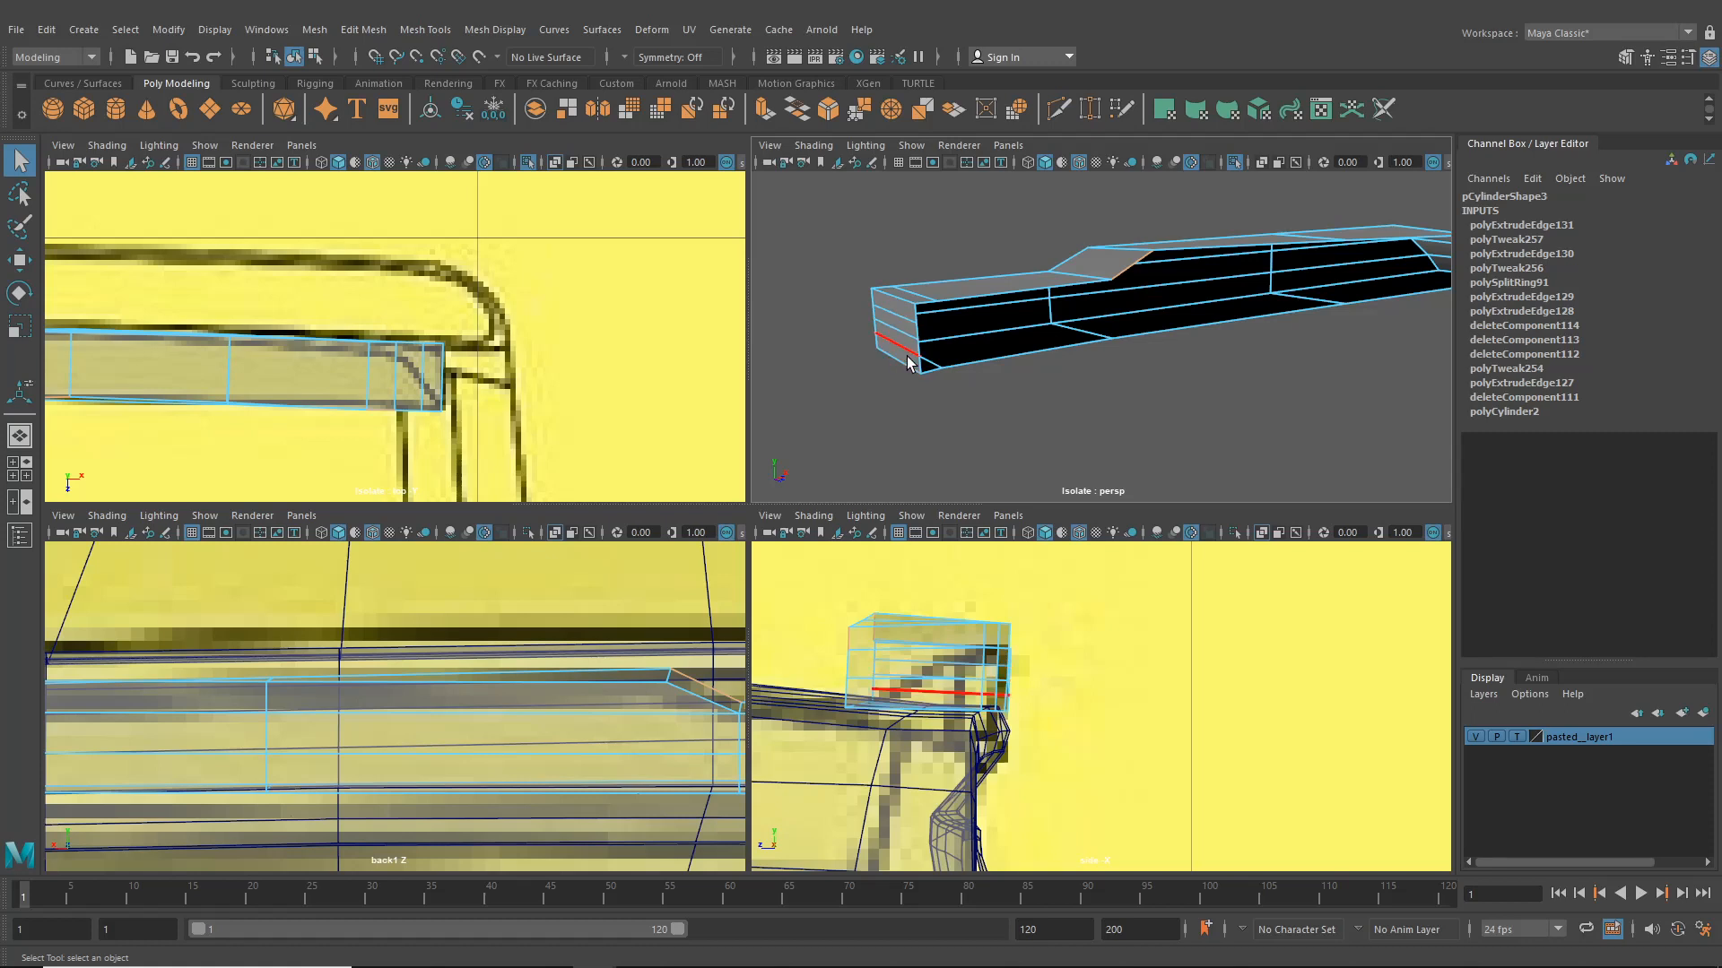
left_click_drag(907, 348, 1051, 357, "alt")
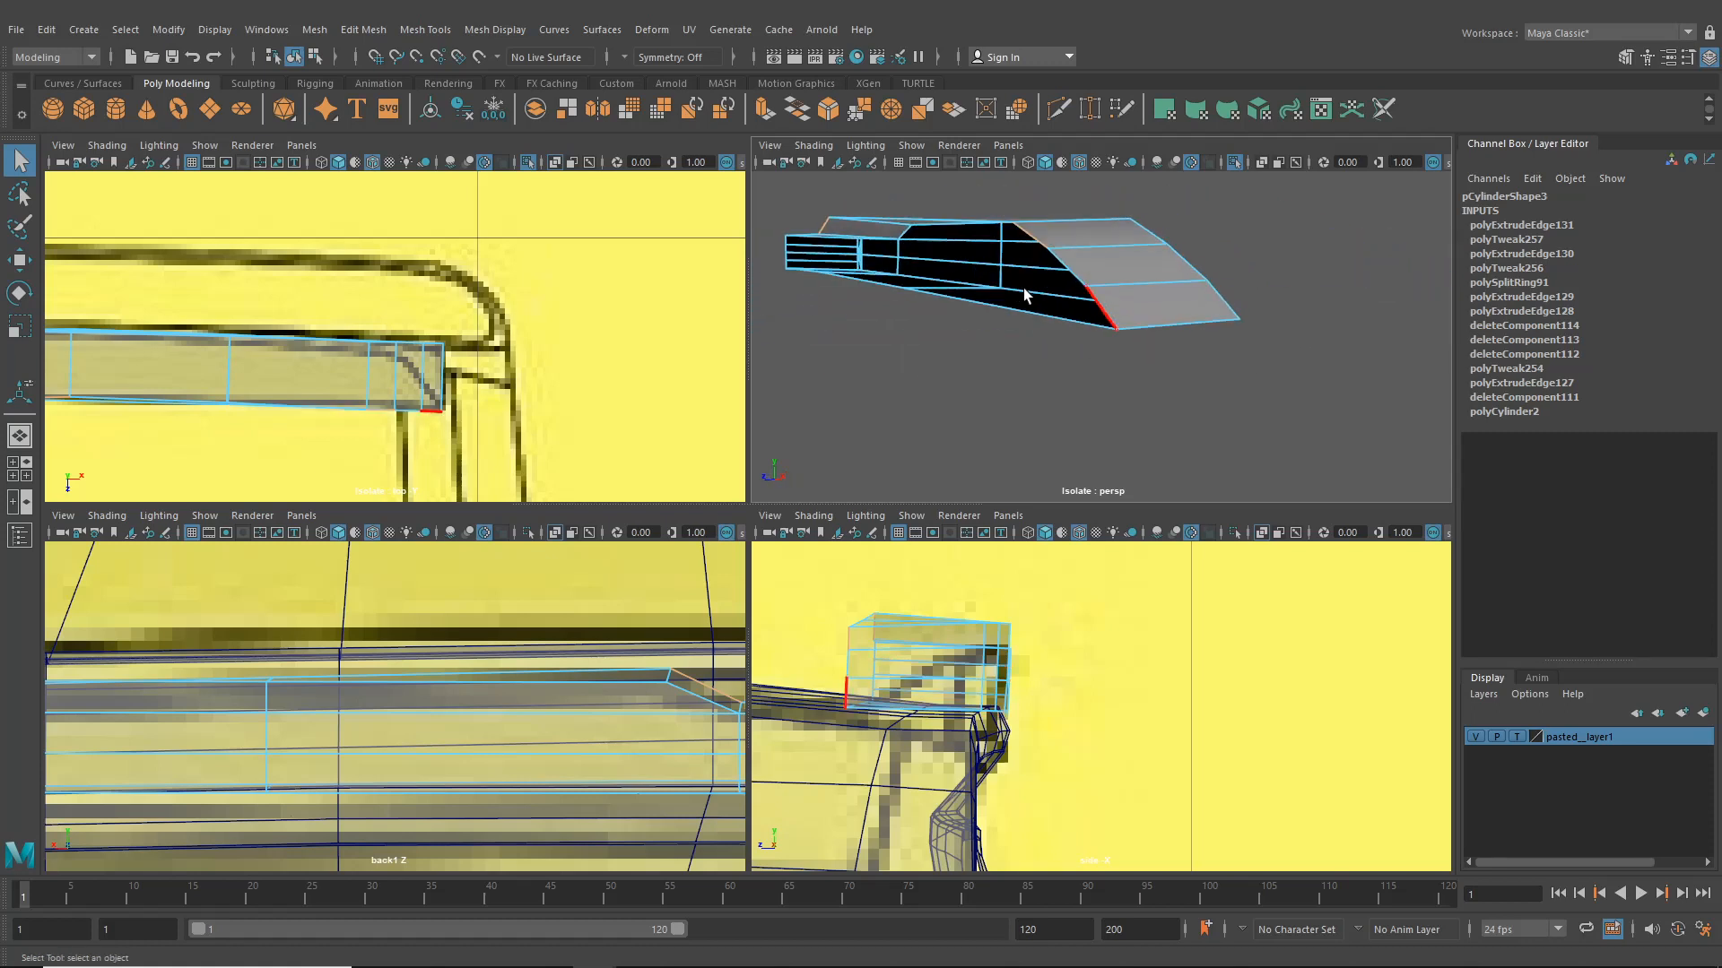
- Select the unwanted faces at the plate's end and delete them
left_click_drag(1024, 288, 1095, 384, "alt")
right_click_drag(1095, 384, 1096, 323)
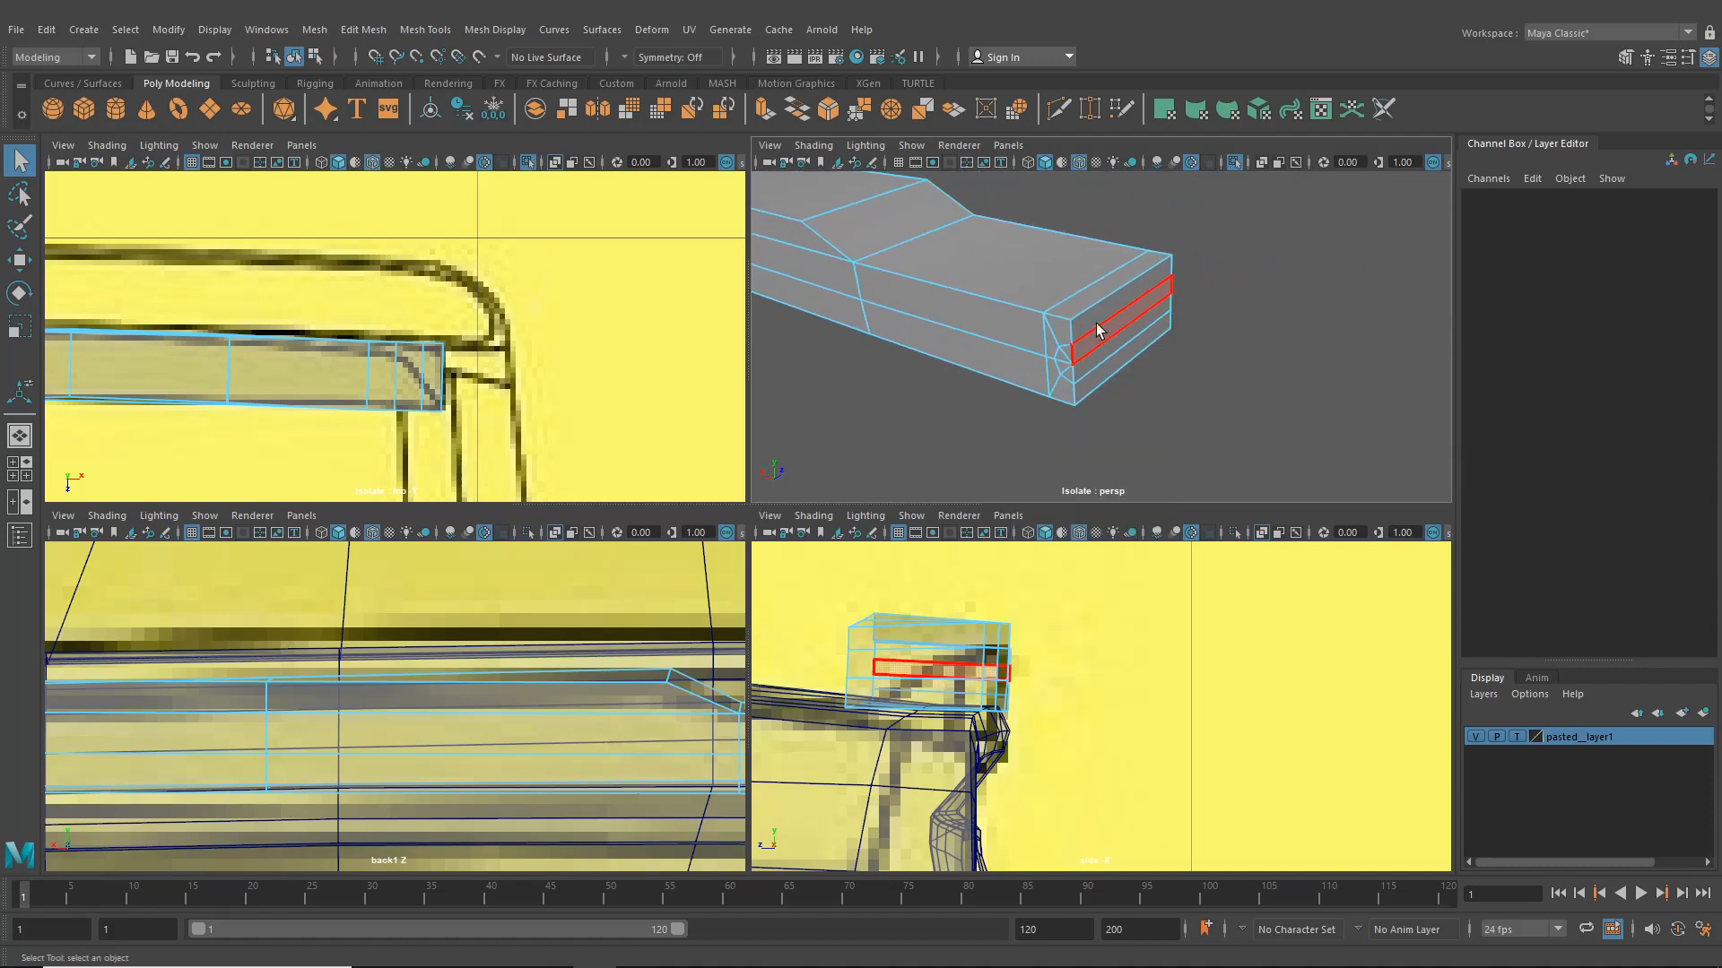
left_click(1096, 323)
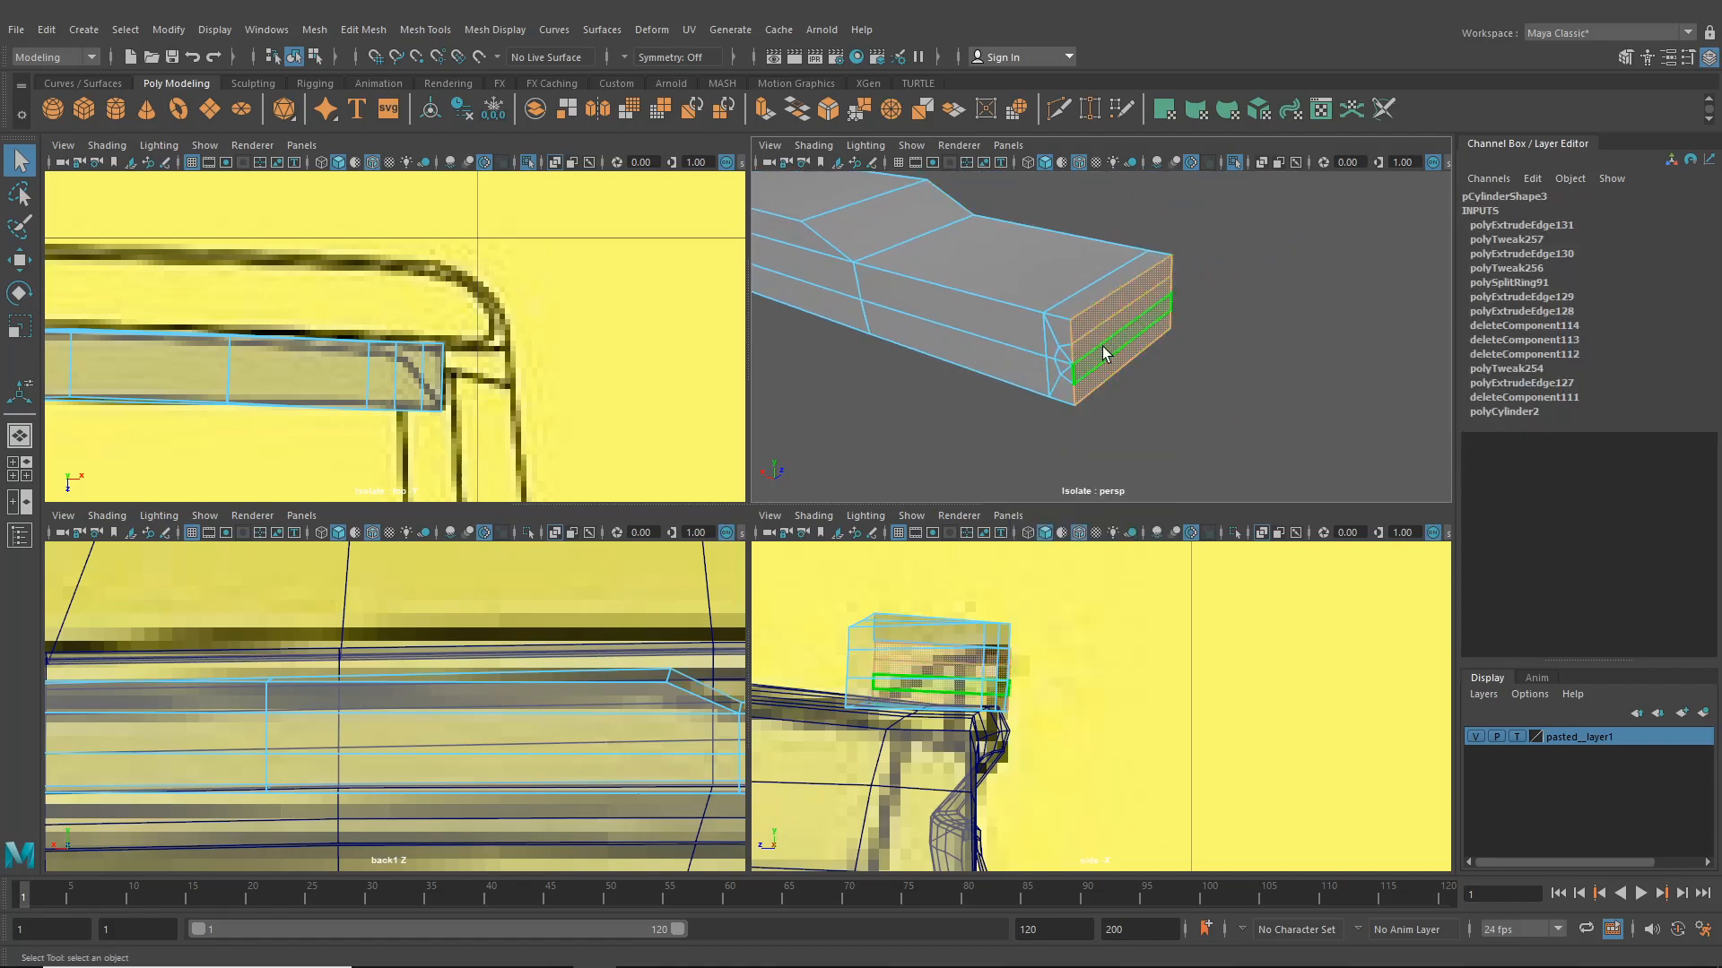
key("Delete")
left_click_drag(1108, 347, 950, 280, "alt")
middle_click_drag(950, 279, 1030, 405, "alt")
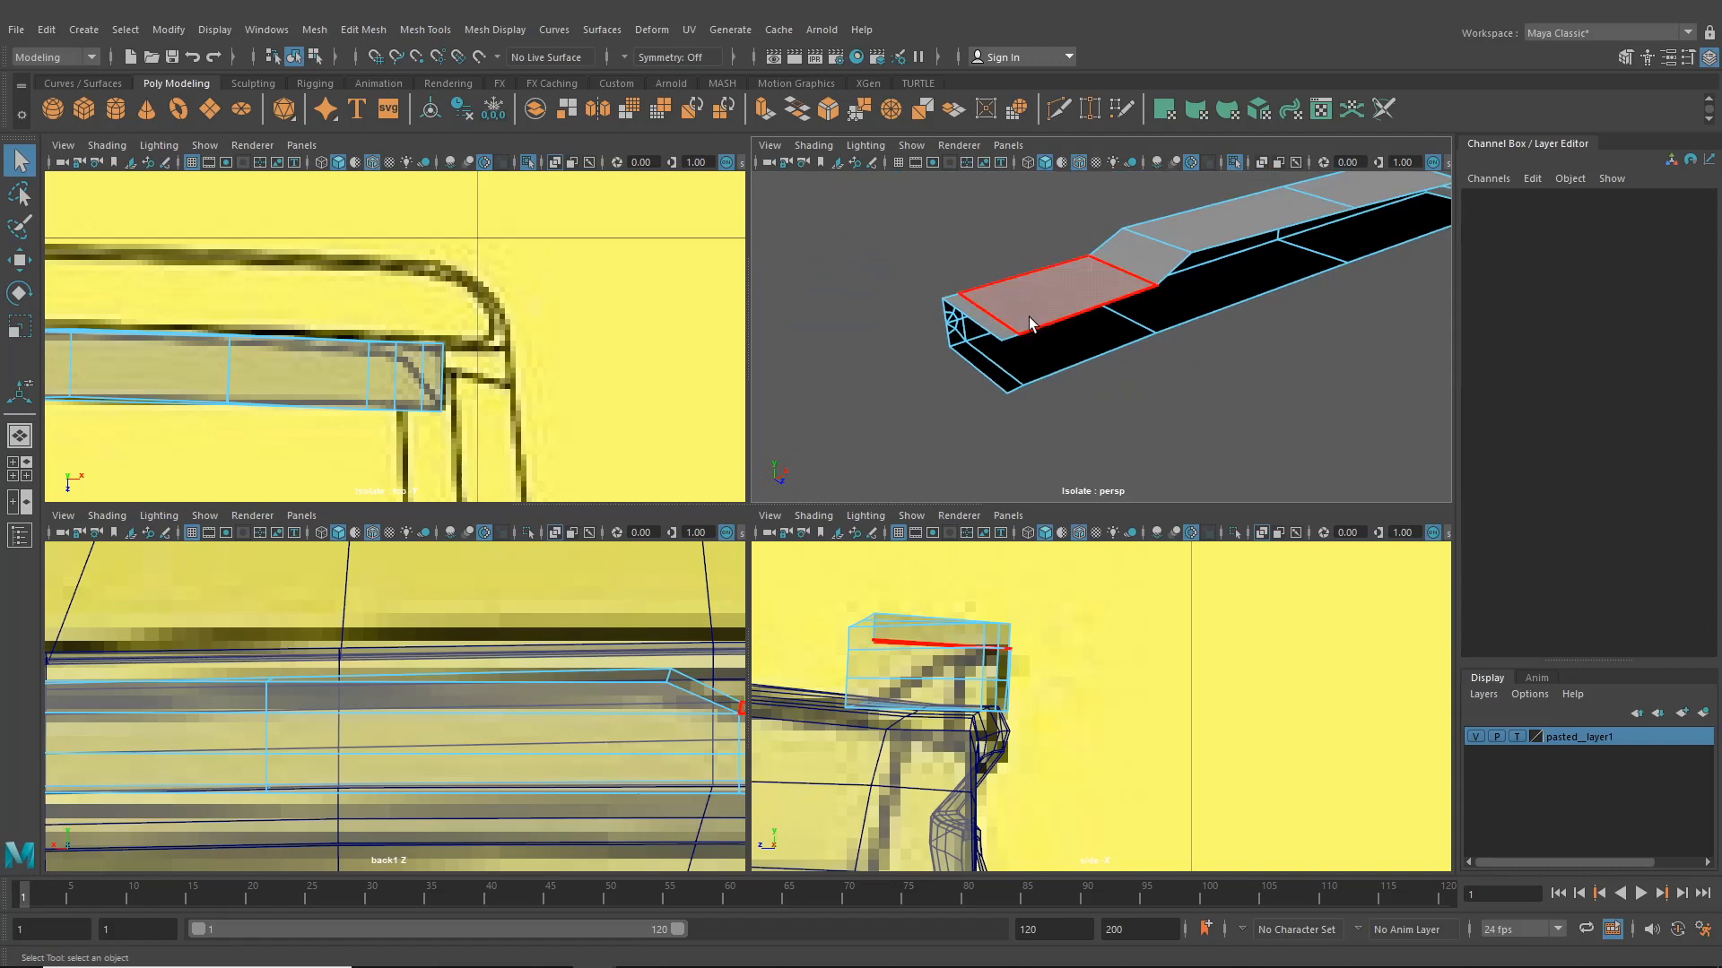
right_click_drag(1030, 320, 1020, 275)
left_click(1006, 340)
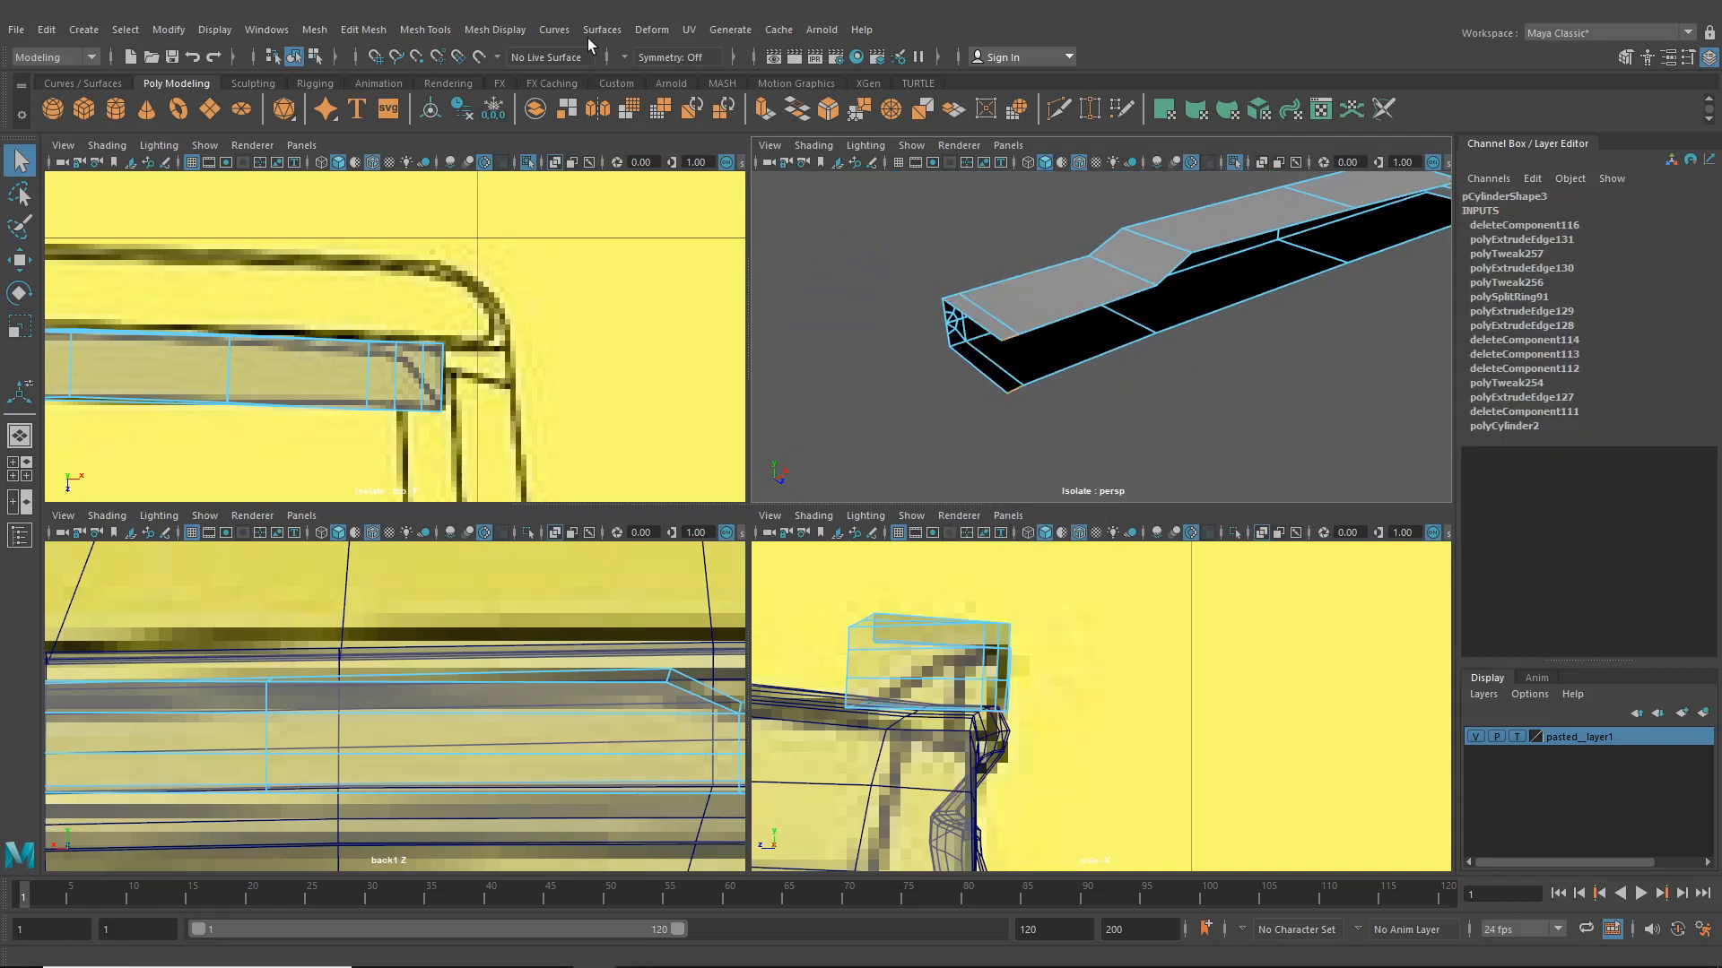
- Bridge the open border edges at the trim plate's end to close it
left_click(364, 30)
left_click(400, 110)
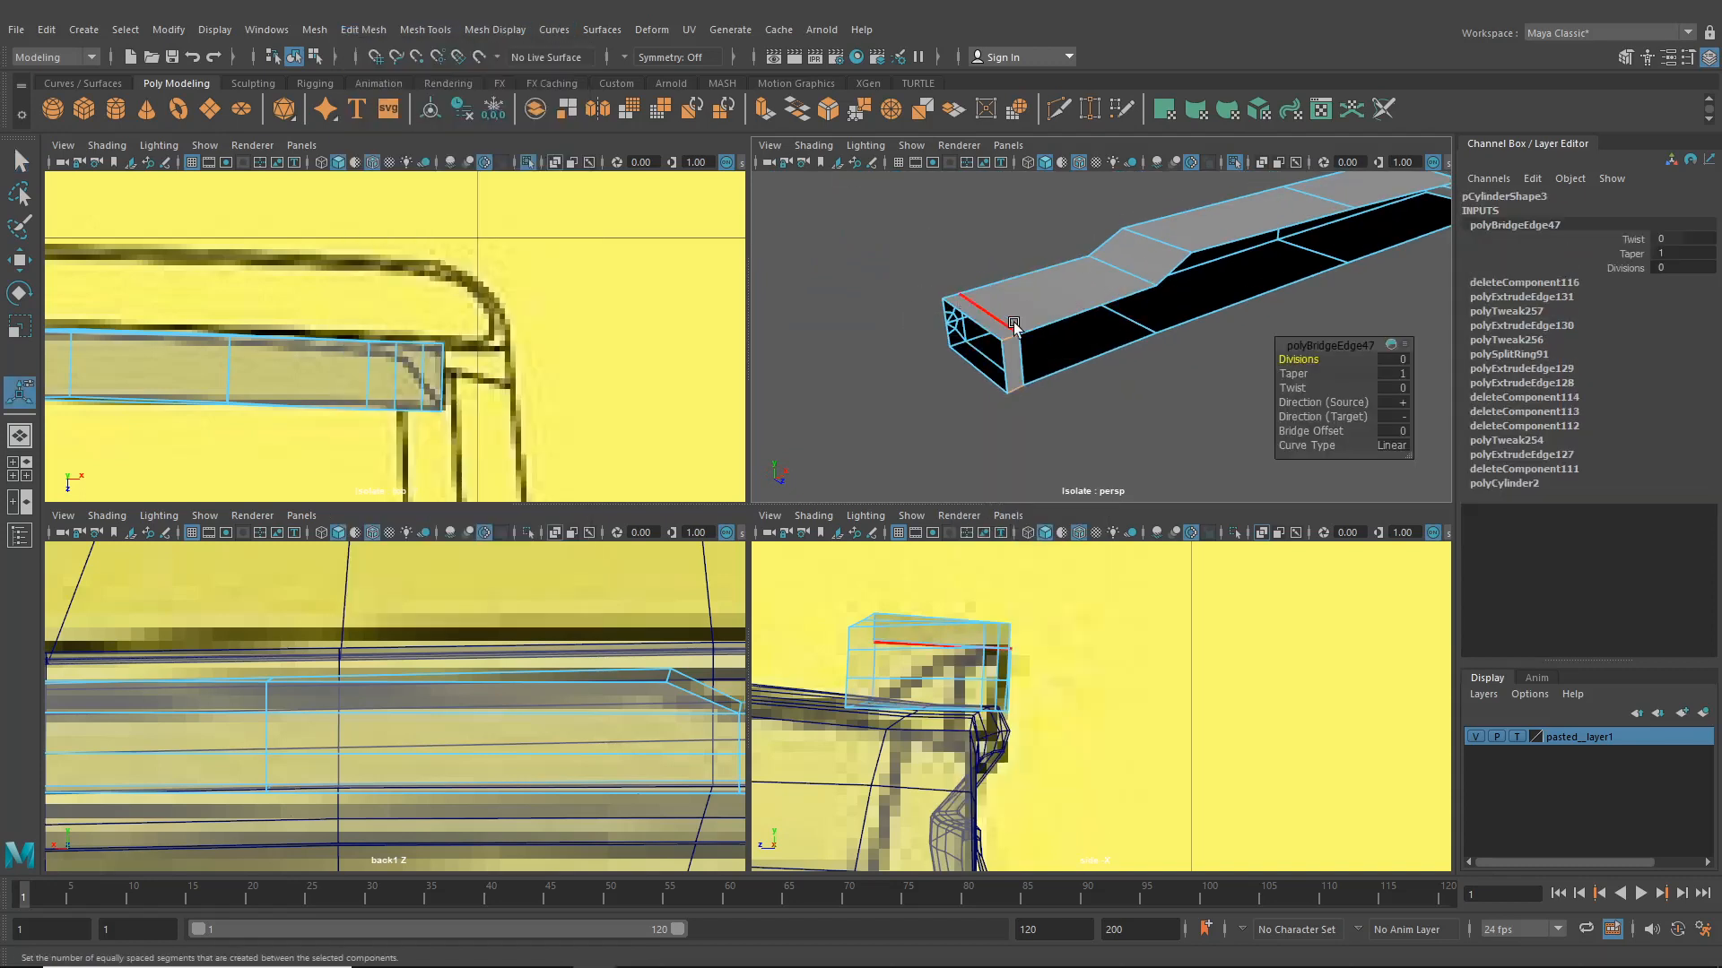
- Select the two open edges along the plate's underside and bridge them to close the bottom
left_click(1065, 323)
left_click(1076, 360, "shift")
key("g")
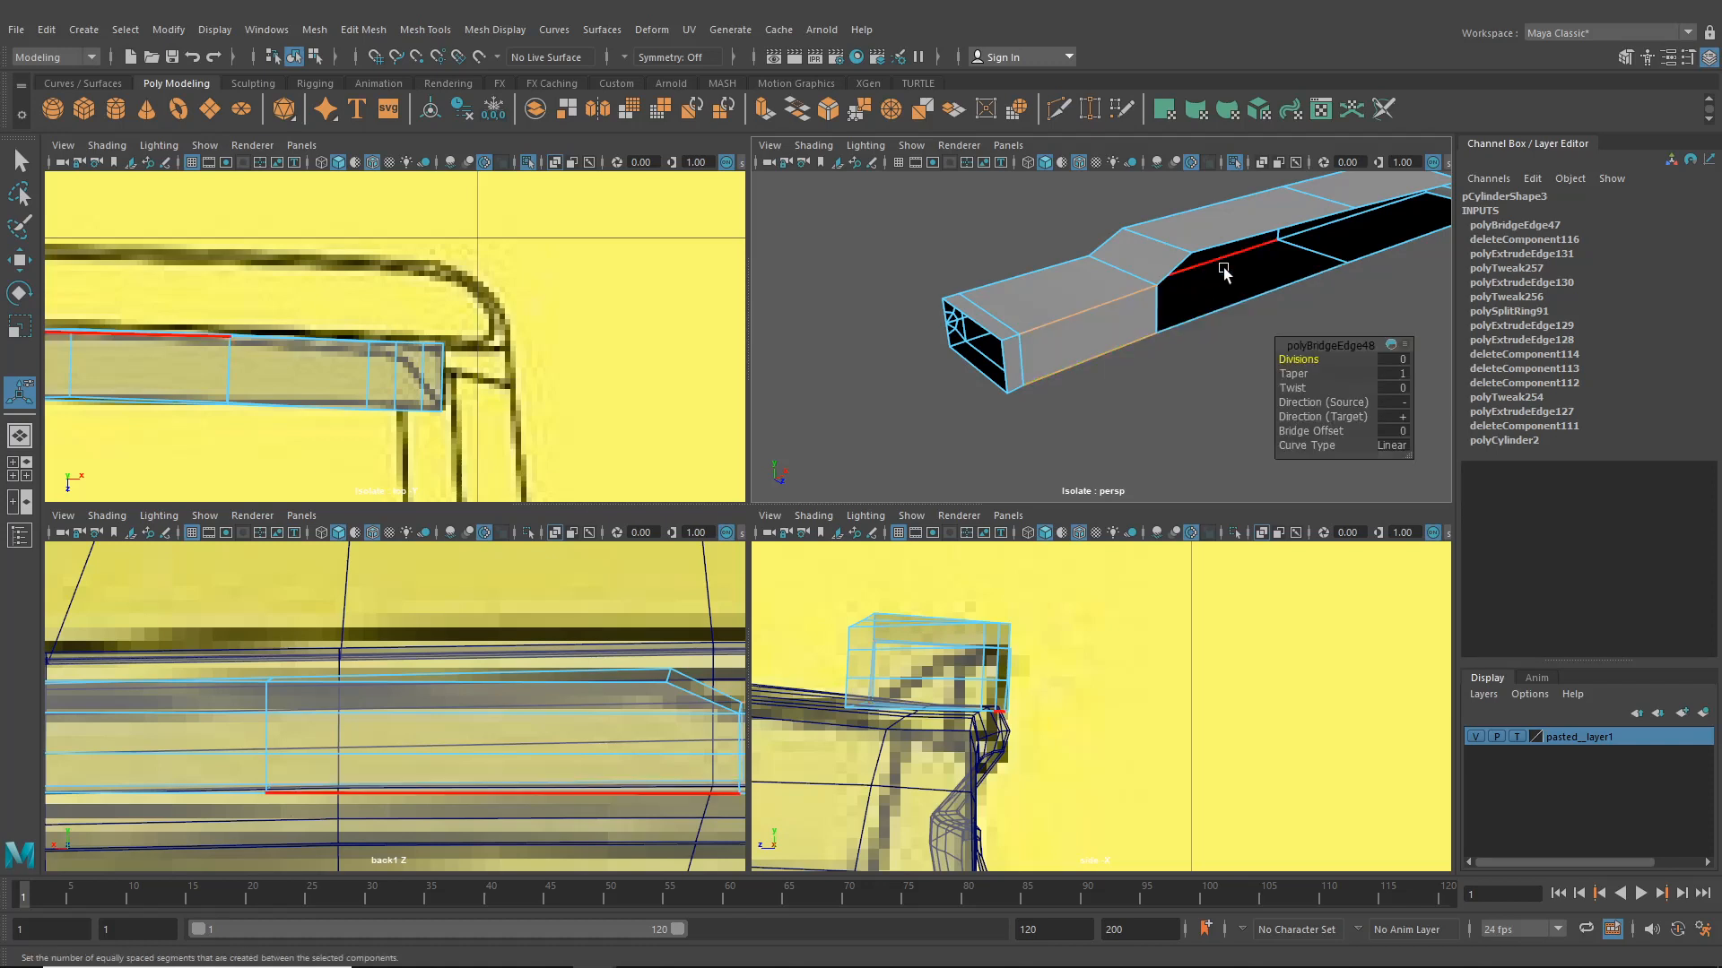
- Examine the plate's underside and long edges from several angles to check the closed surfaces
left_click_drag(1184, 281, 1192, 358, "alt")
middle_click_drag(1192, 358, 992, 419, "alt")
scroll(992, 419, "up", 5)
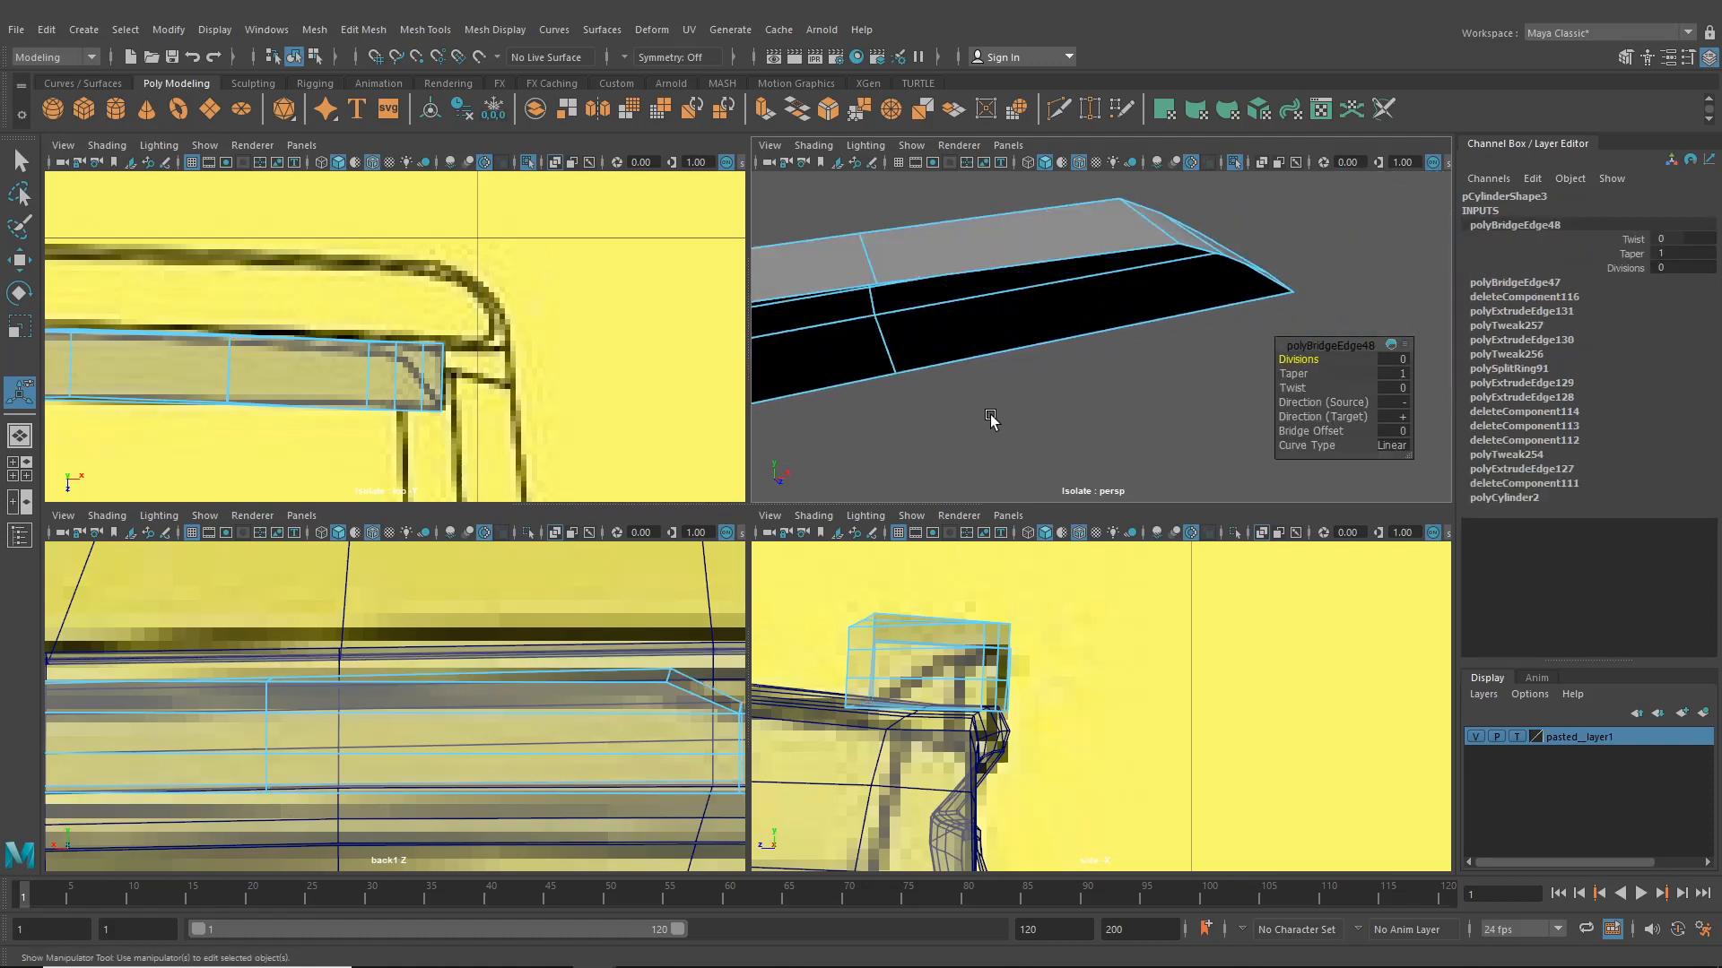
left_click_drag(992, 419, 883, 402, "alt")
left_click(874, 265)
left_click(911, 354, "shift")
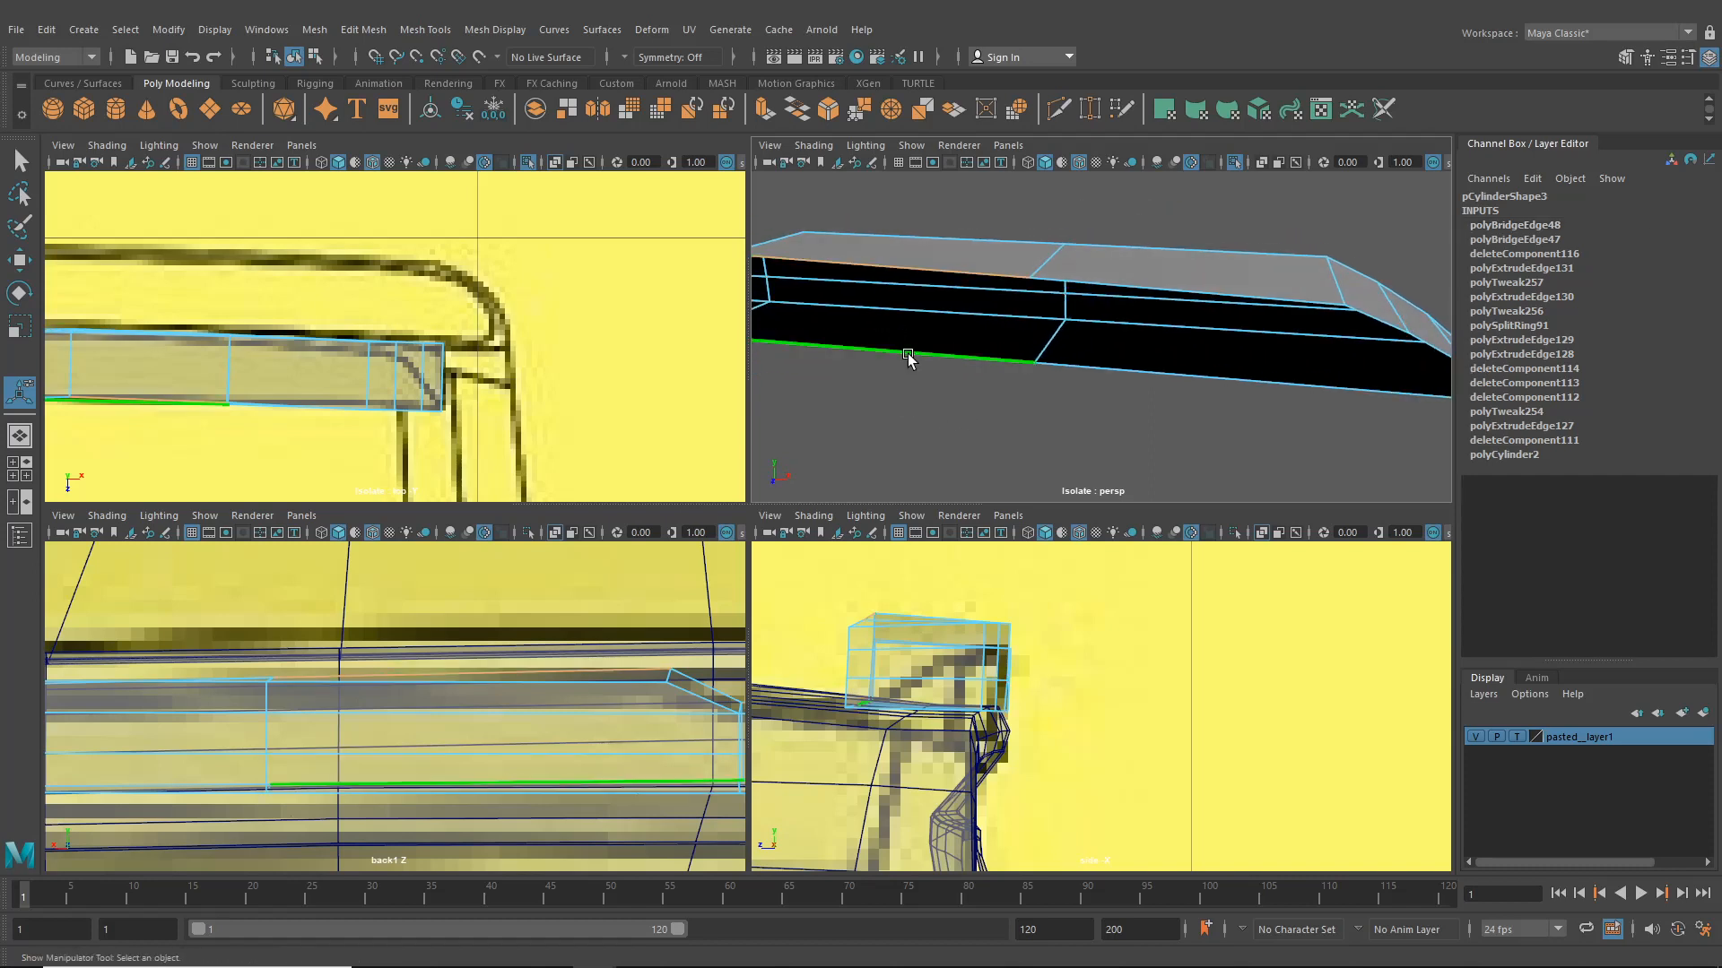
scroll(913, 356, "down", 5)
middle_click_drag(916, 360, 1011, 392, "alt")
scroll(1028, 390, "up", 5)
left_click_drag(1027, 390, 1260, 384, "alt")
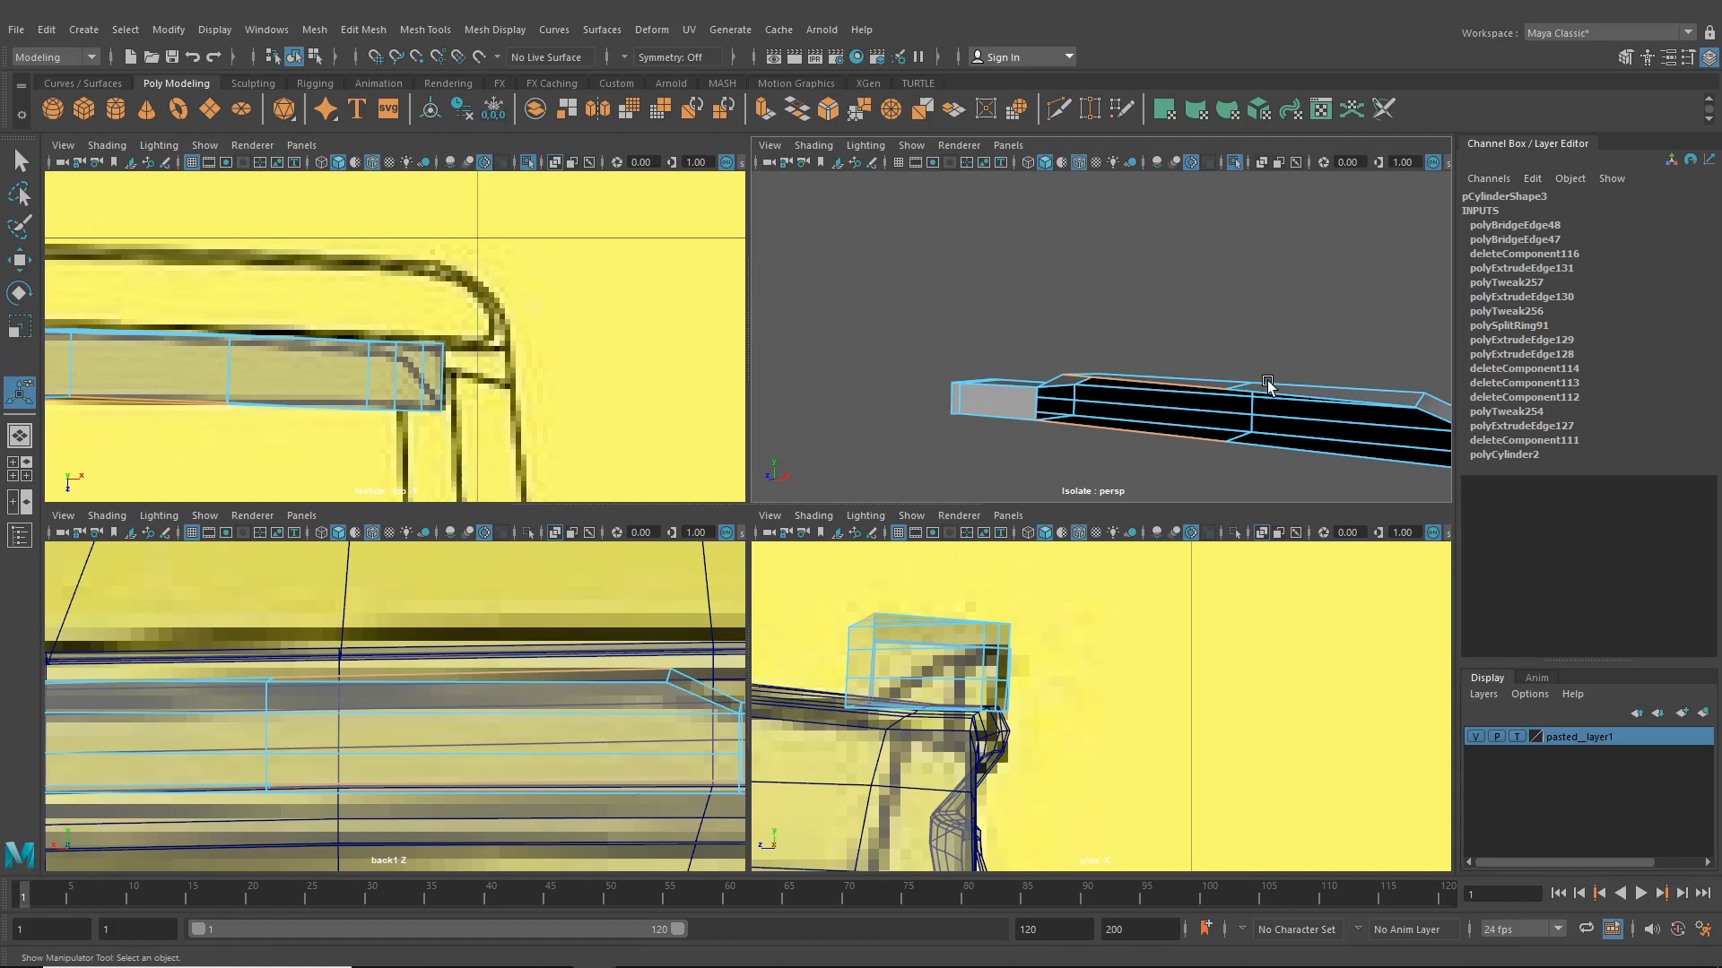
- Select the edge at the plate's tapered tip and reposition it with the Move tool
left_click(1435, 415)
left_click(1053, 382)
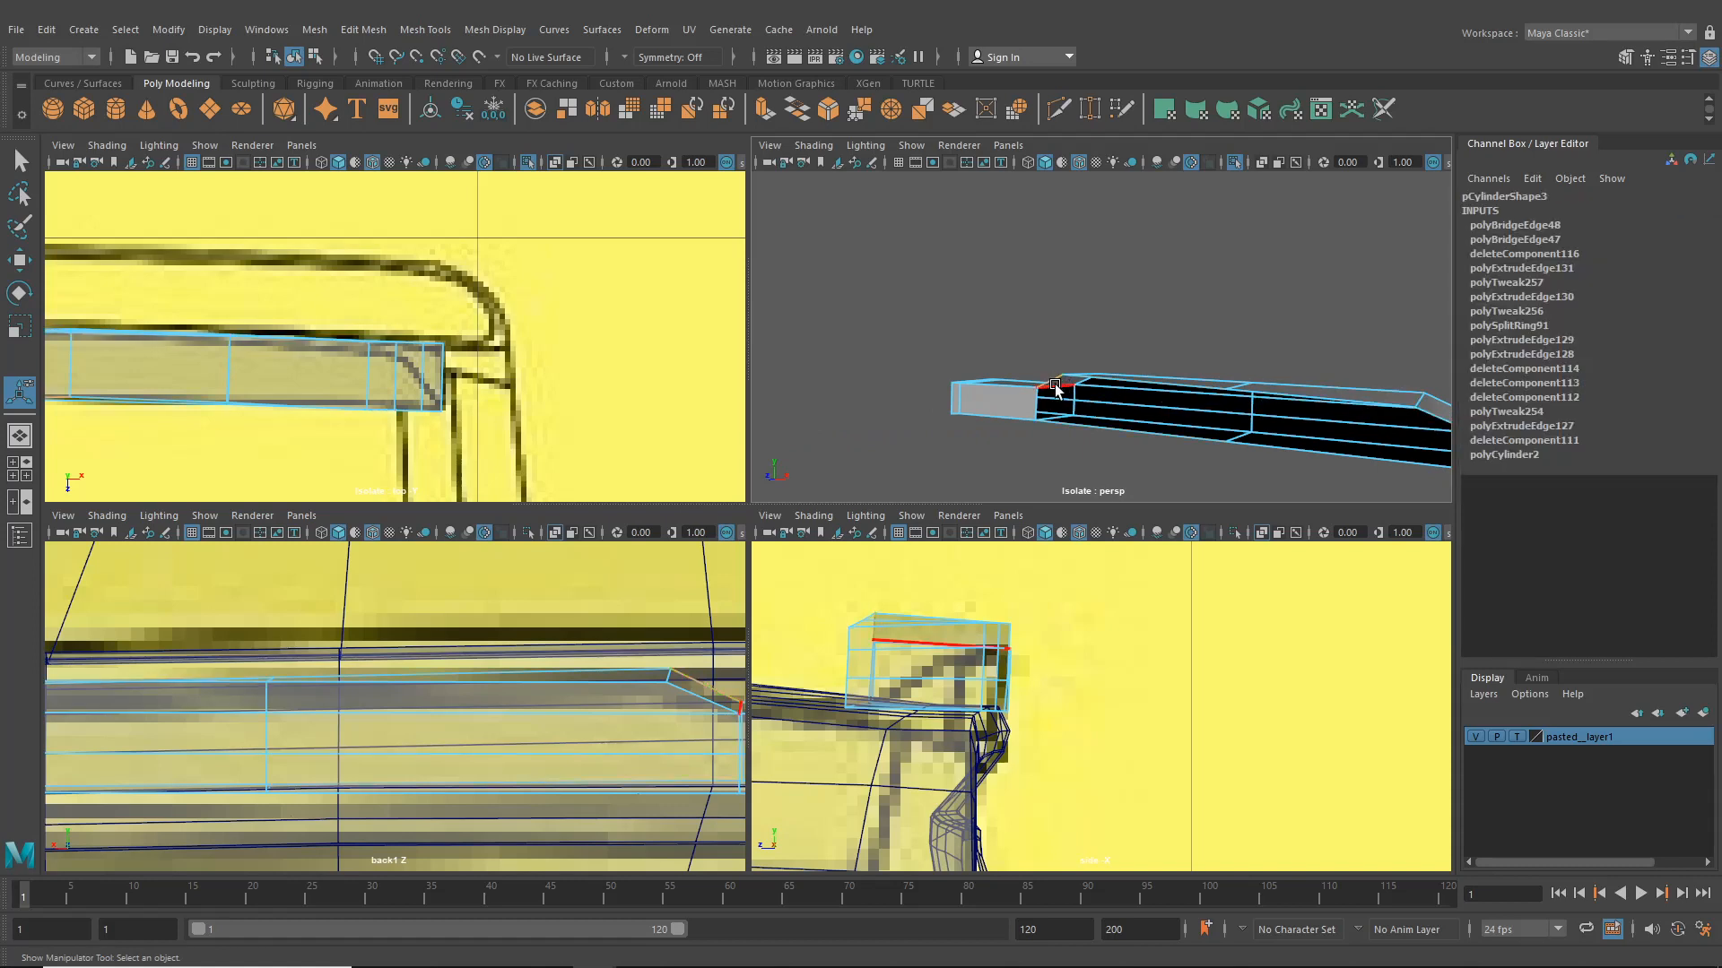
right_click_drag(1055, 388, 1153, 434, "shift")
key("w")
left_click_drag(1153, 434, 1215, 380, "alt")
left_click(1193, 489)
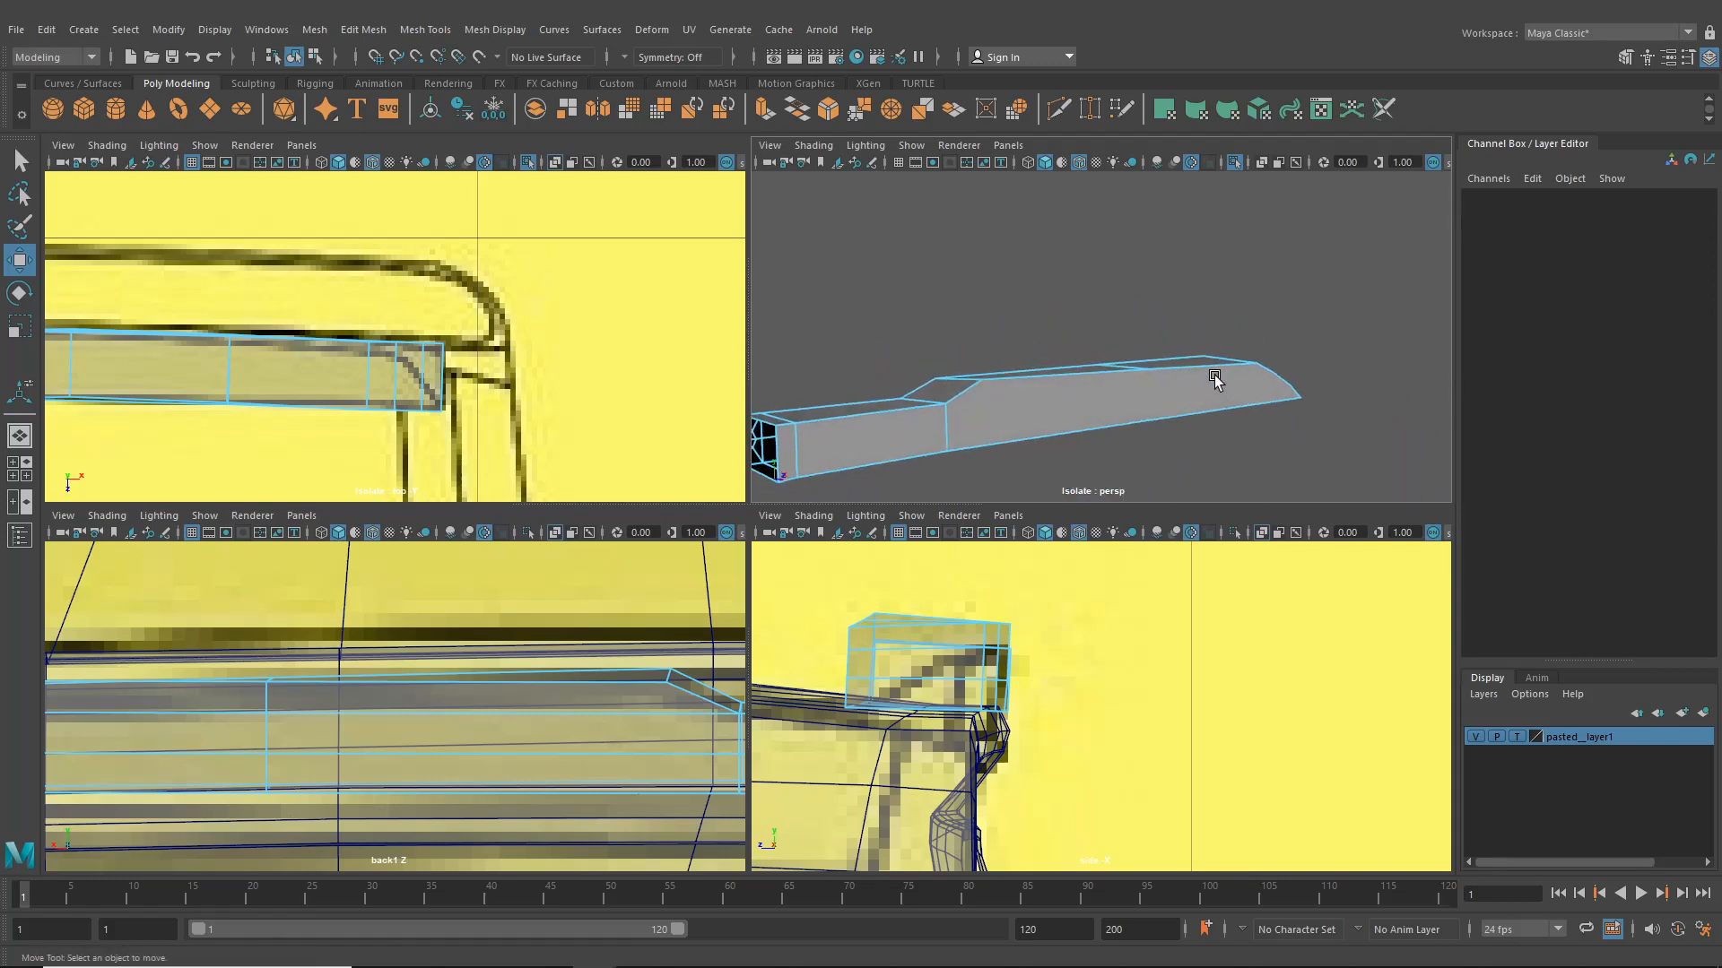
- Use Multi-Cut to add a vertical edge across the plate's side wall near its middle
left_click(1053, 113)
left_click(947, 405)
left_click_drag(1191, 449, 1246, 467, "alt")
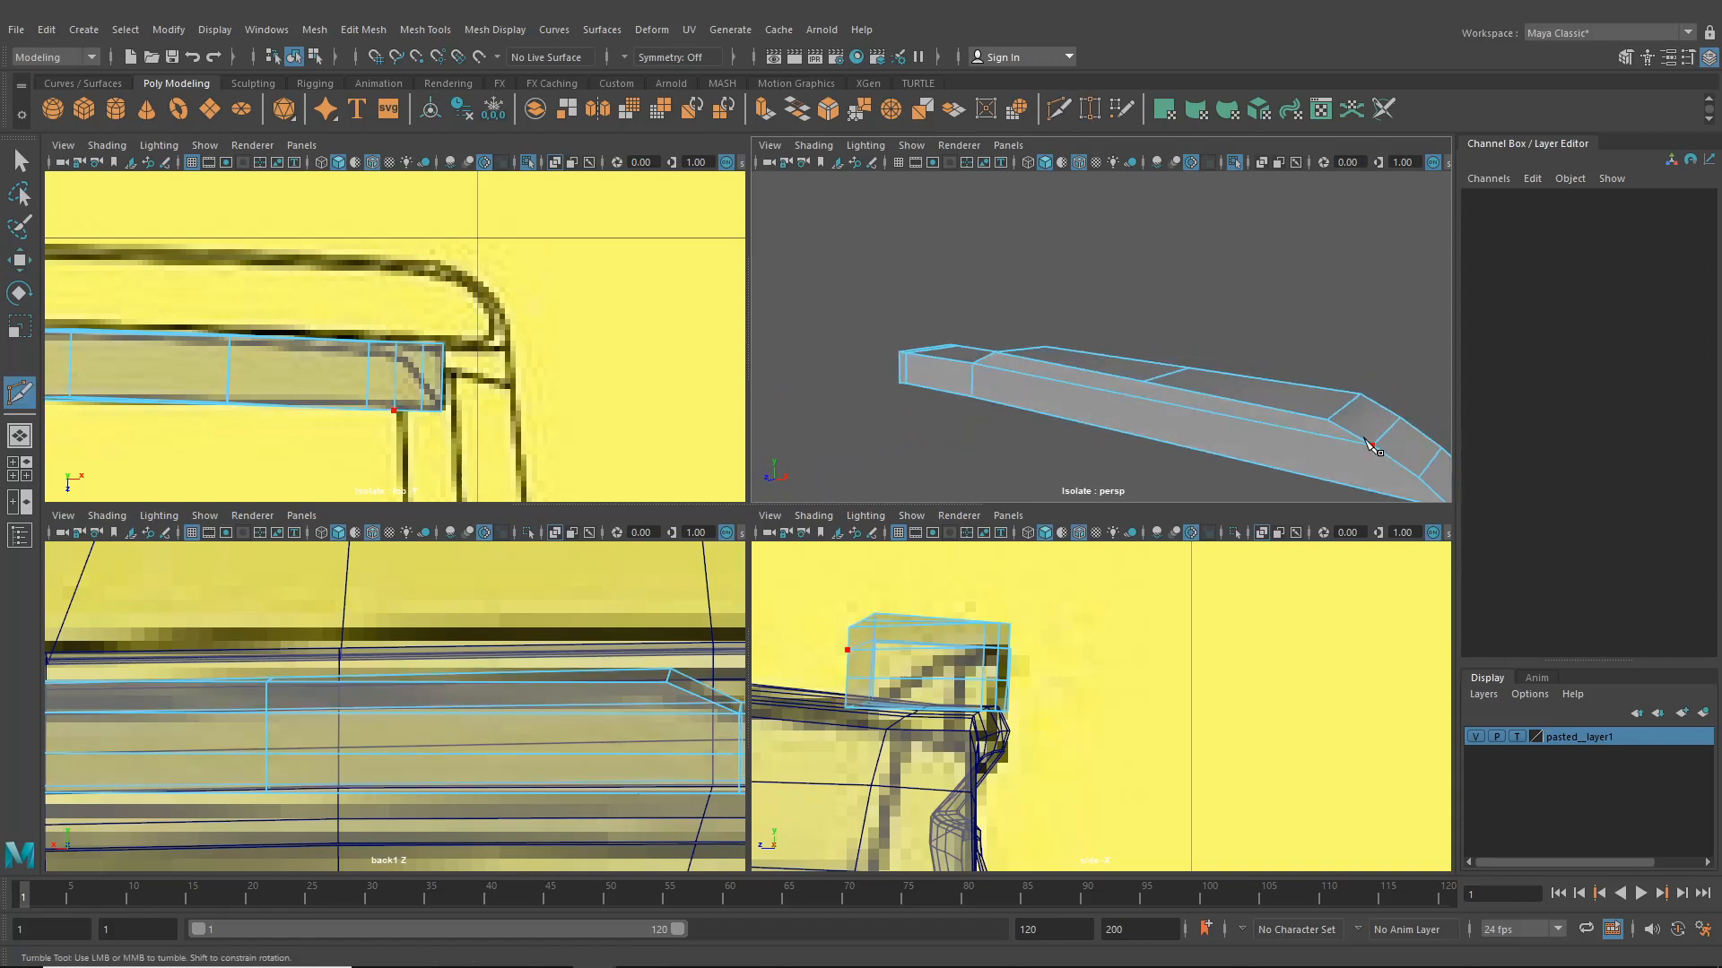
left_click(1153, 438)
left_click_drag(1193, 415, 1204, 407, "alt")
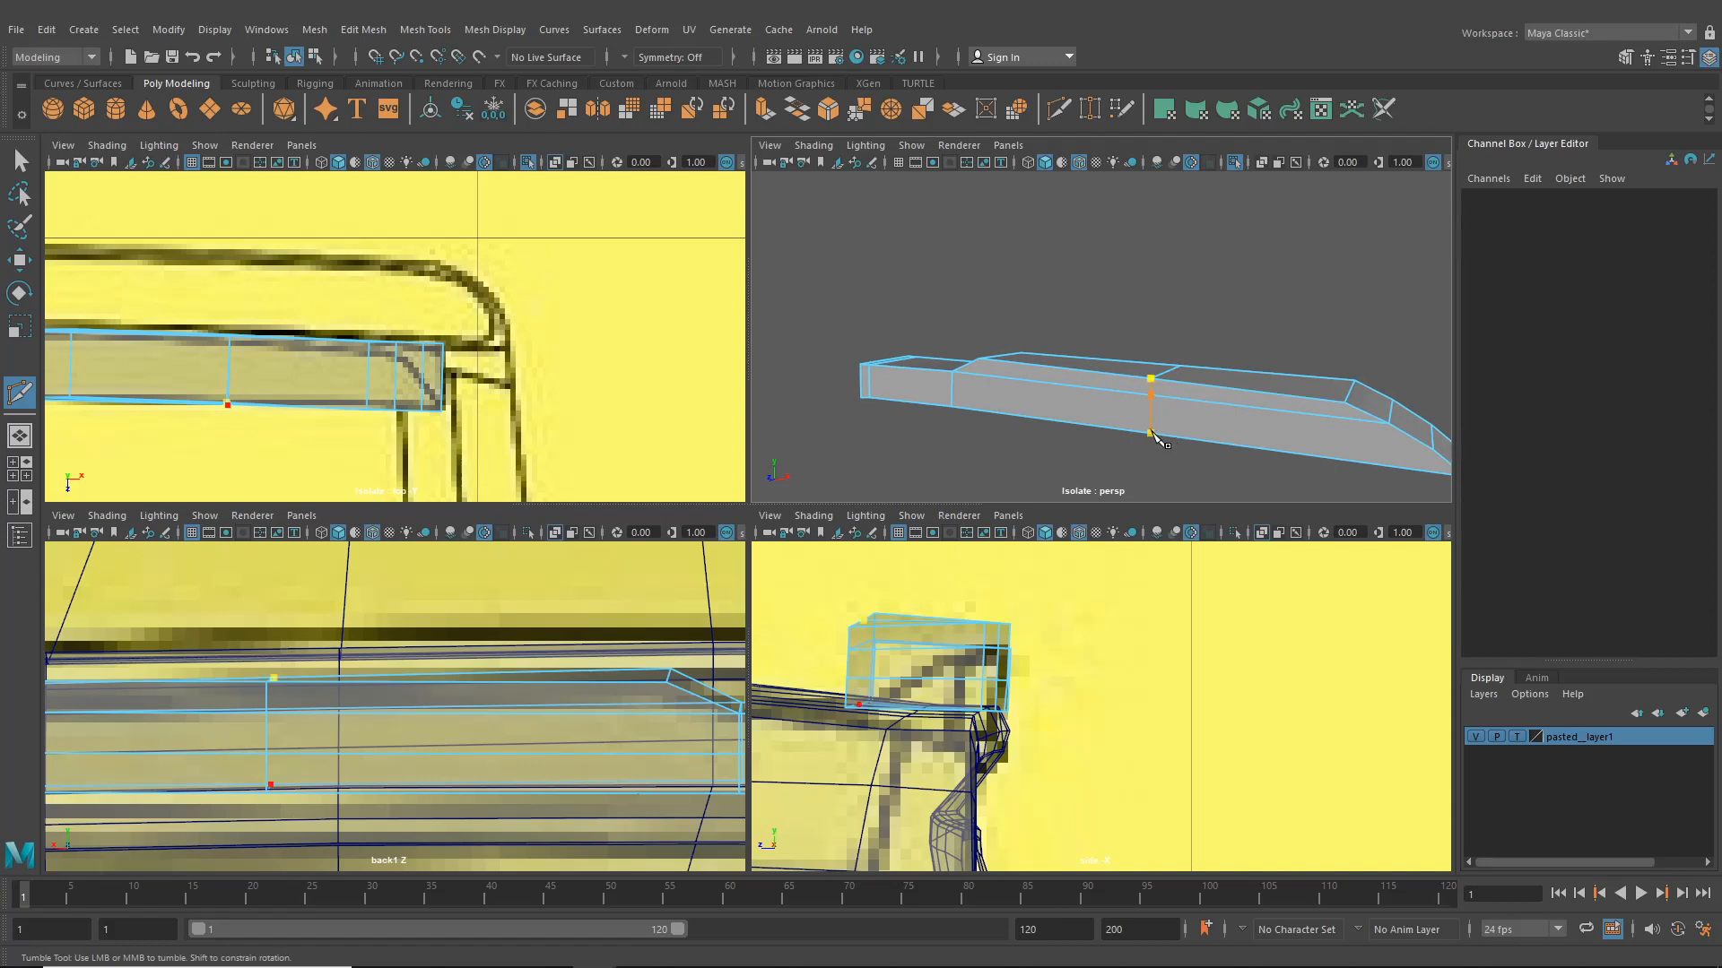
mouse_move(1180, 421)
left_mouse_down("alt")
mouse_move(1299, 412)
mouse_move(1165, 412)
left_mouse_up("alt")
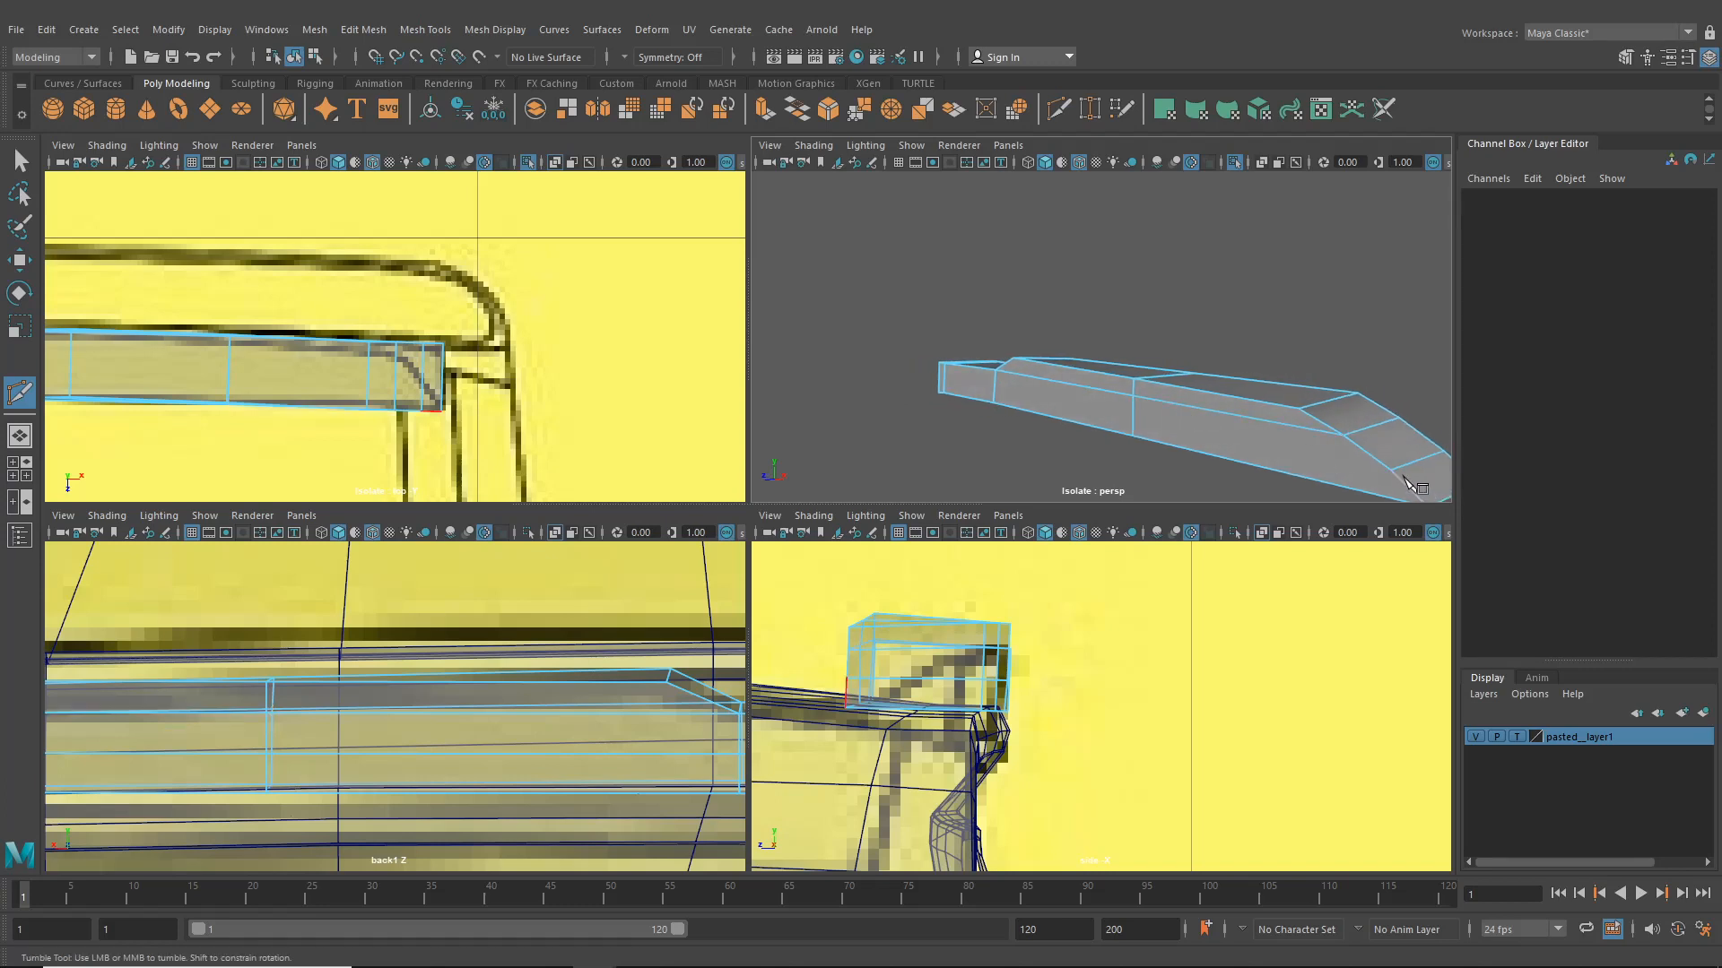
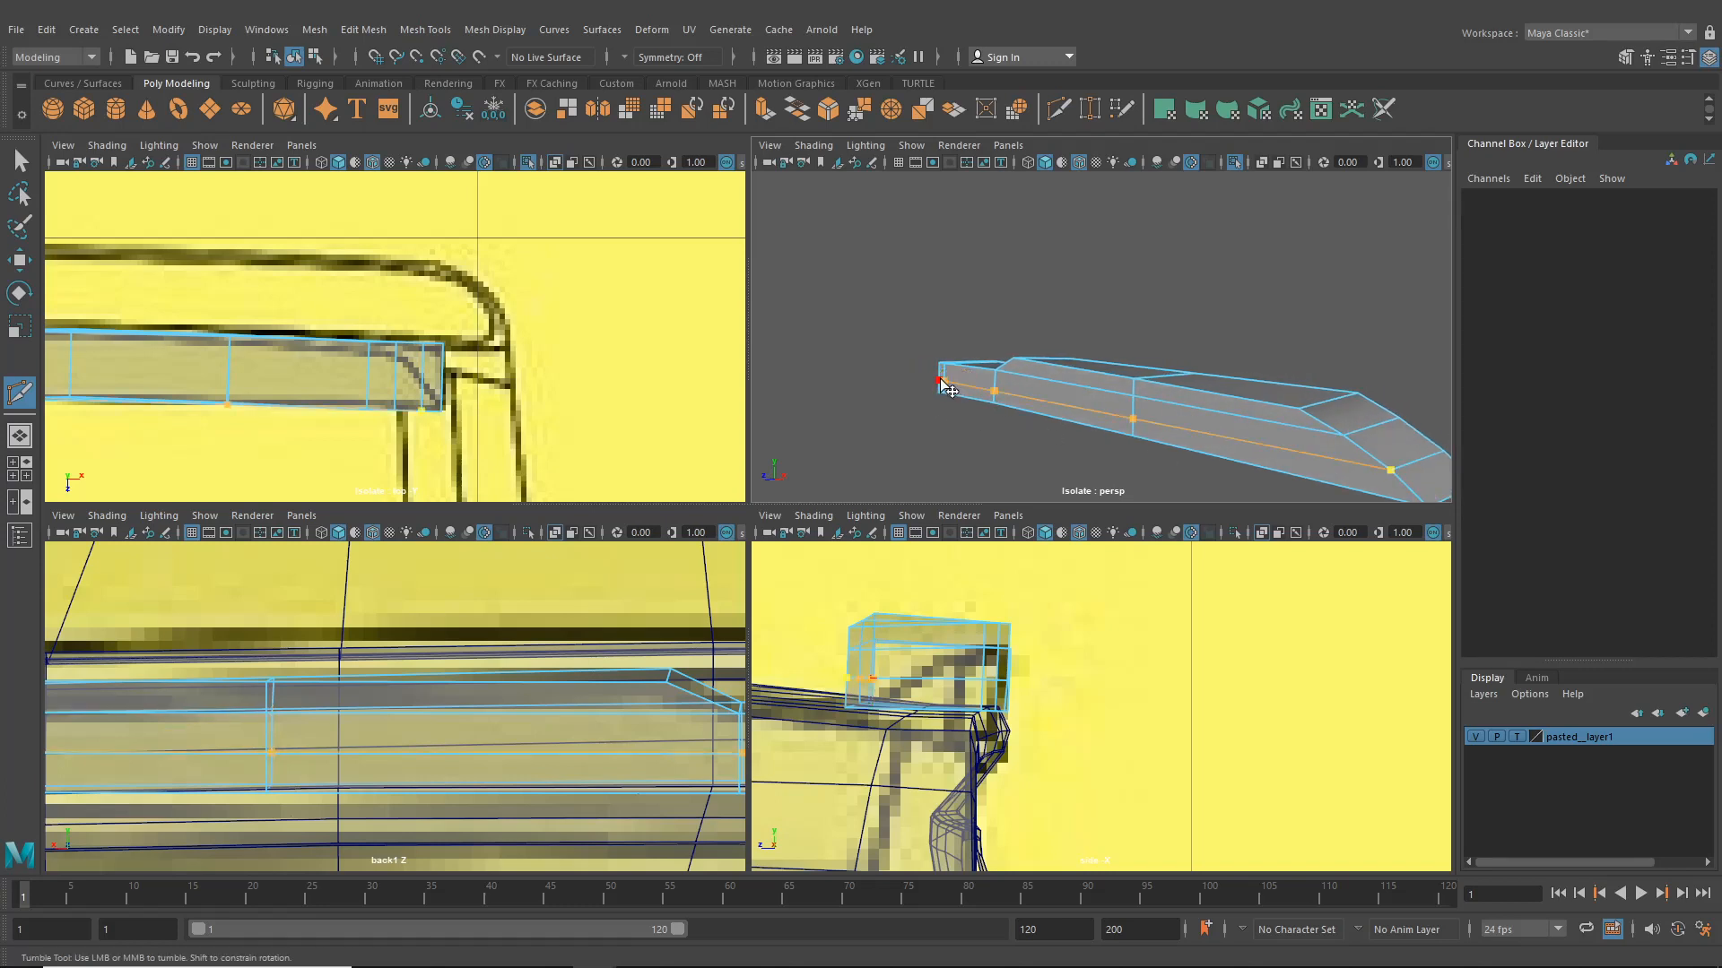
- Select vertices near the plate's end and move them to follow the reference outline in the top view
mouse_move(1033, 403)
left_mouse_down("alt")
mouse_move(1243, 471)
mouse_move(1426, 421)
mouse_move(1008, 393)
left_mouse_up("alt")
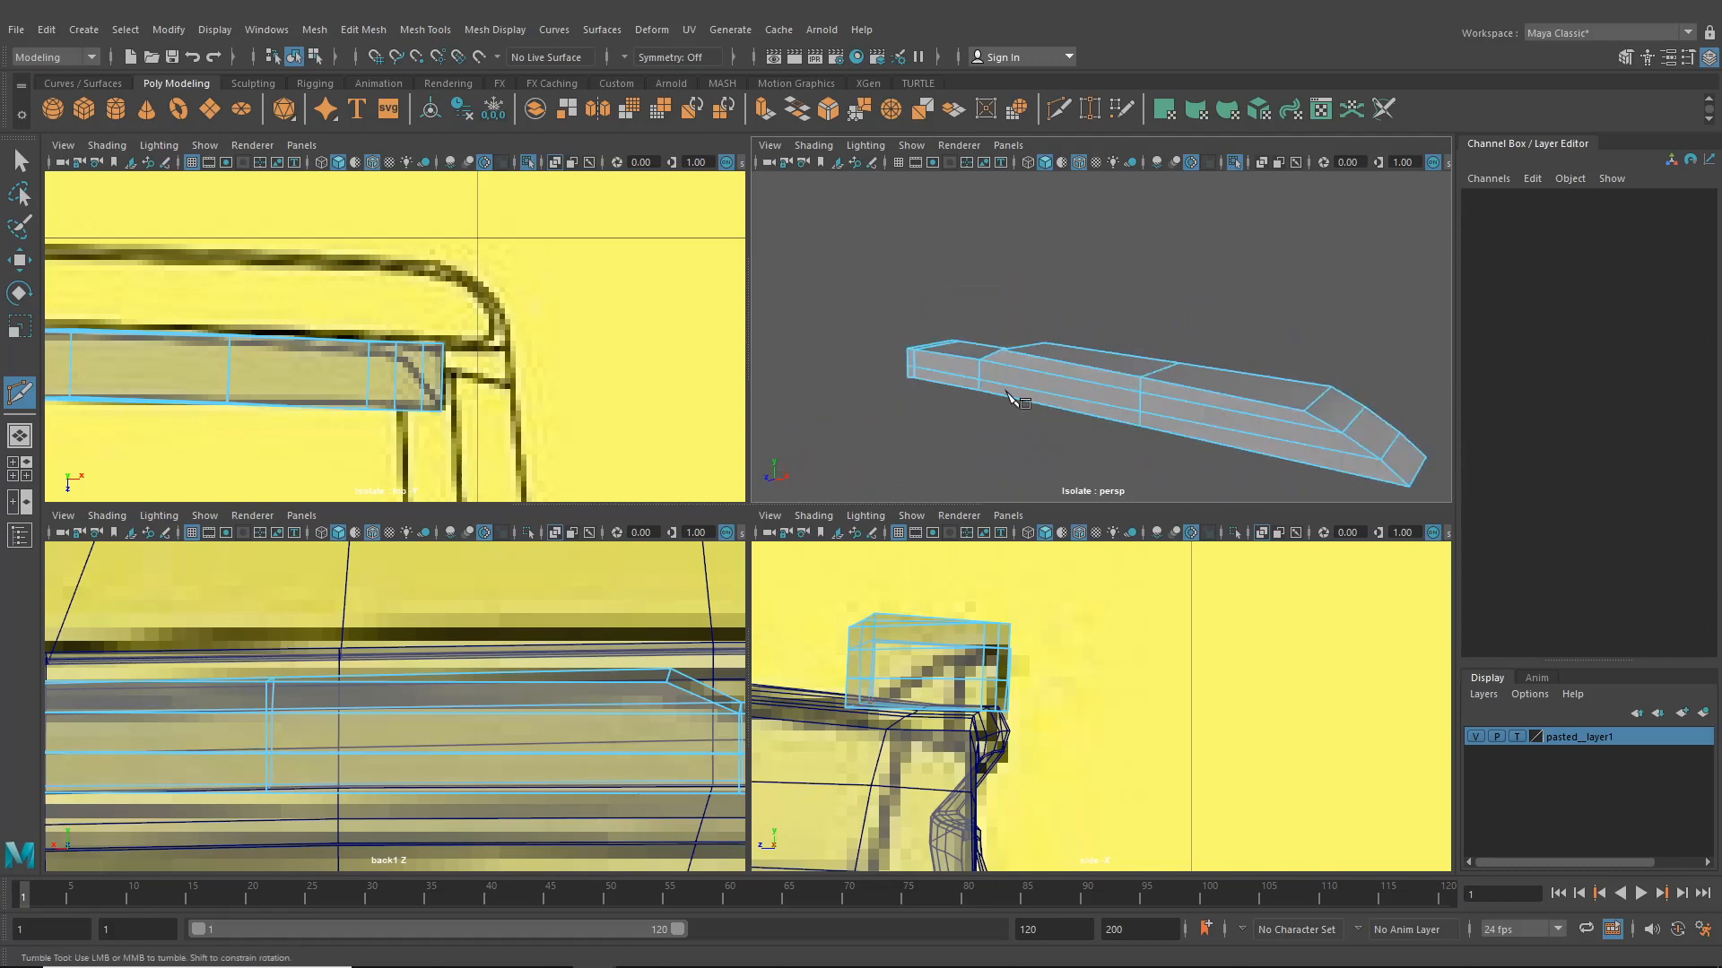
right_click_drag(1047, 374, 972, 363)
left_click_drag(973, 361, 1023, 439, "alt")
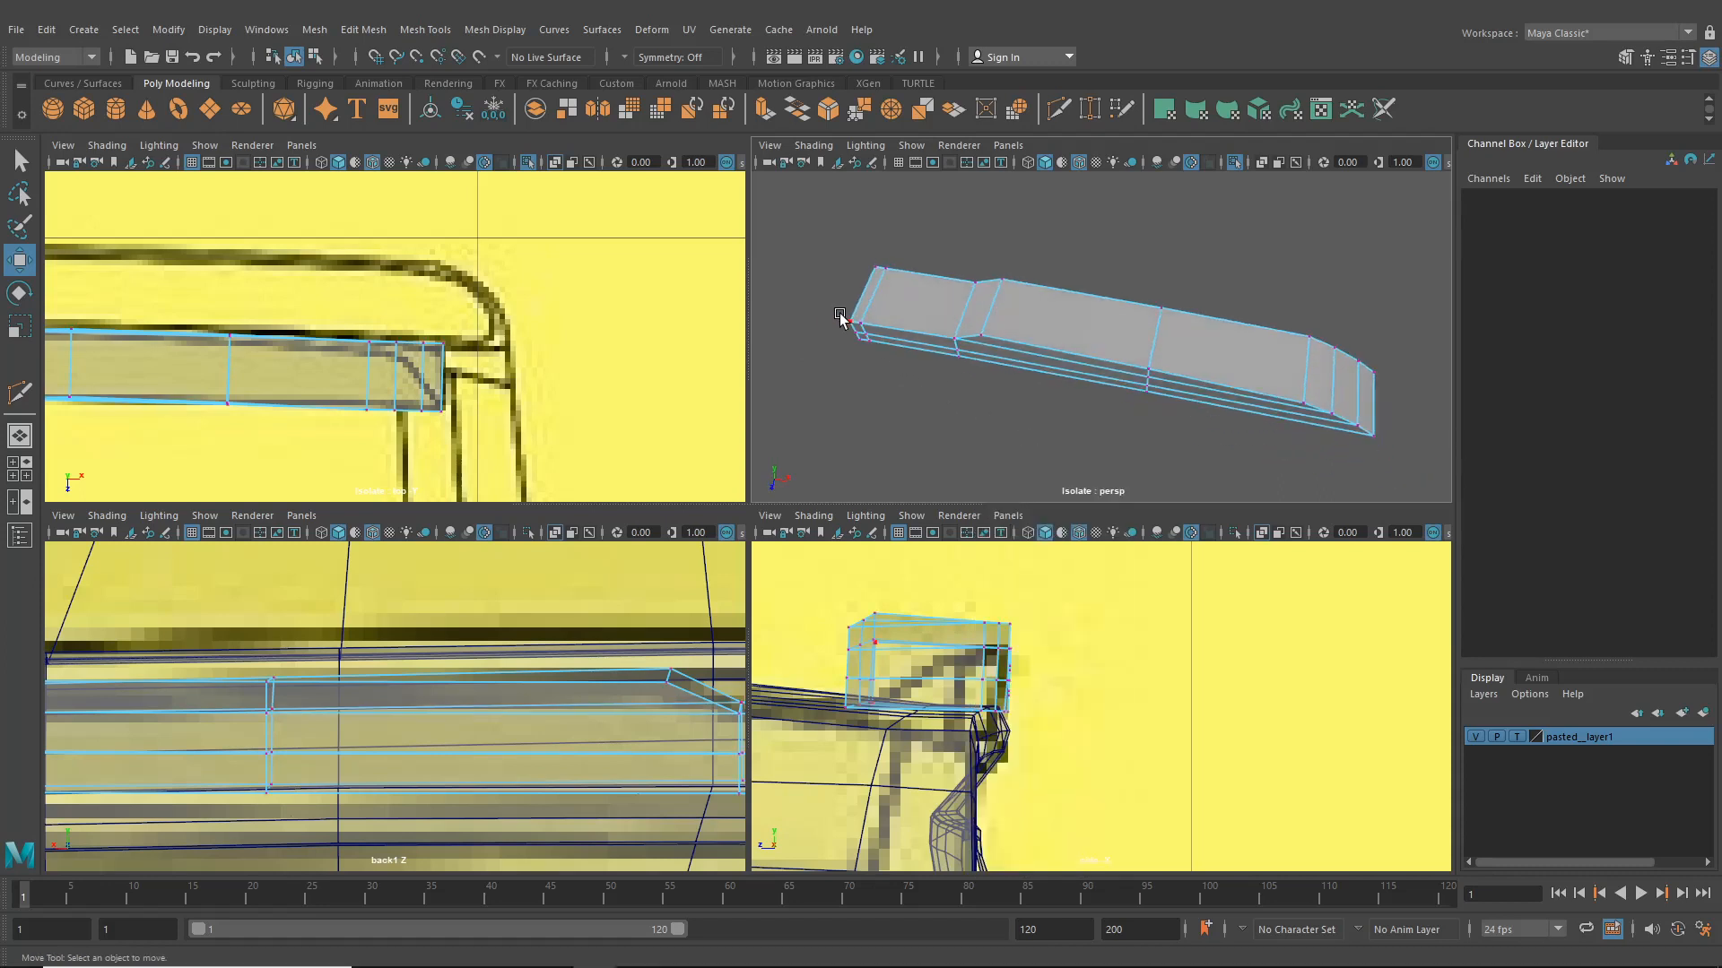
left_click_drag(839, 315, 888, 331, "alt")
left_click(881, 332)
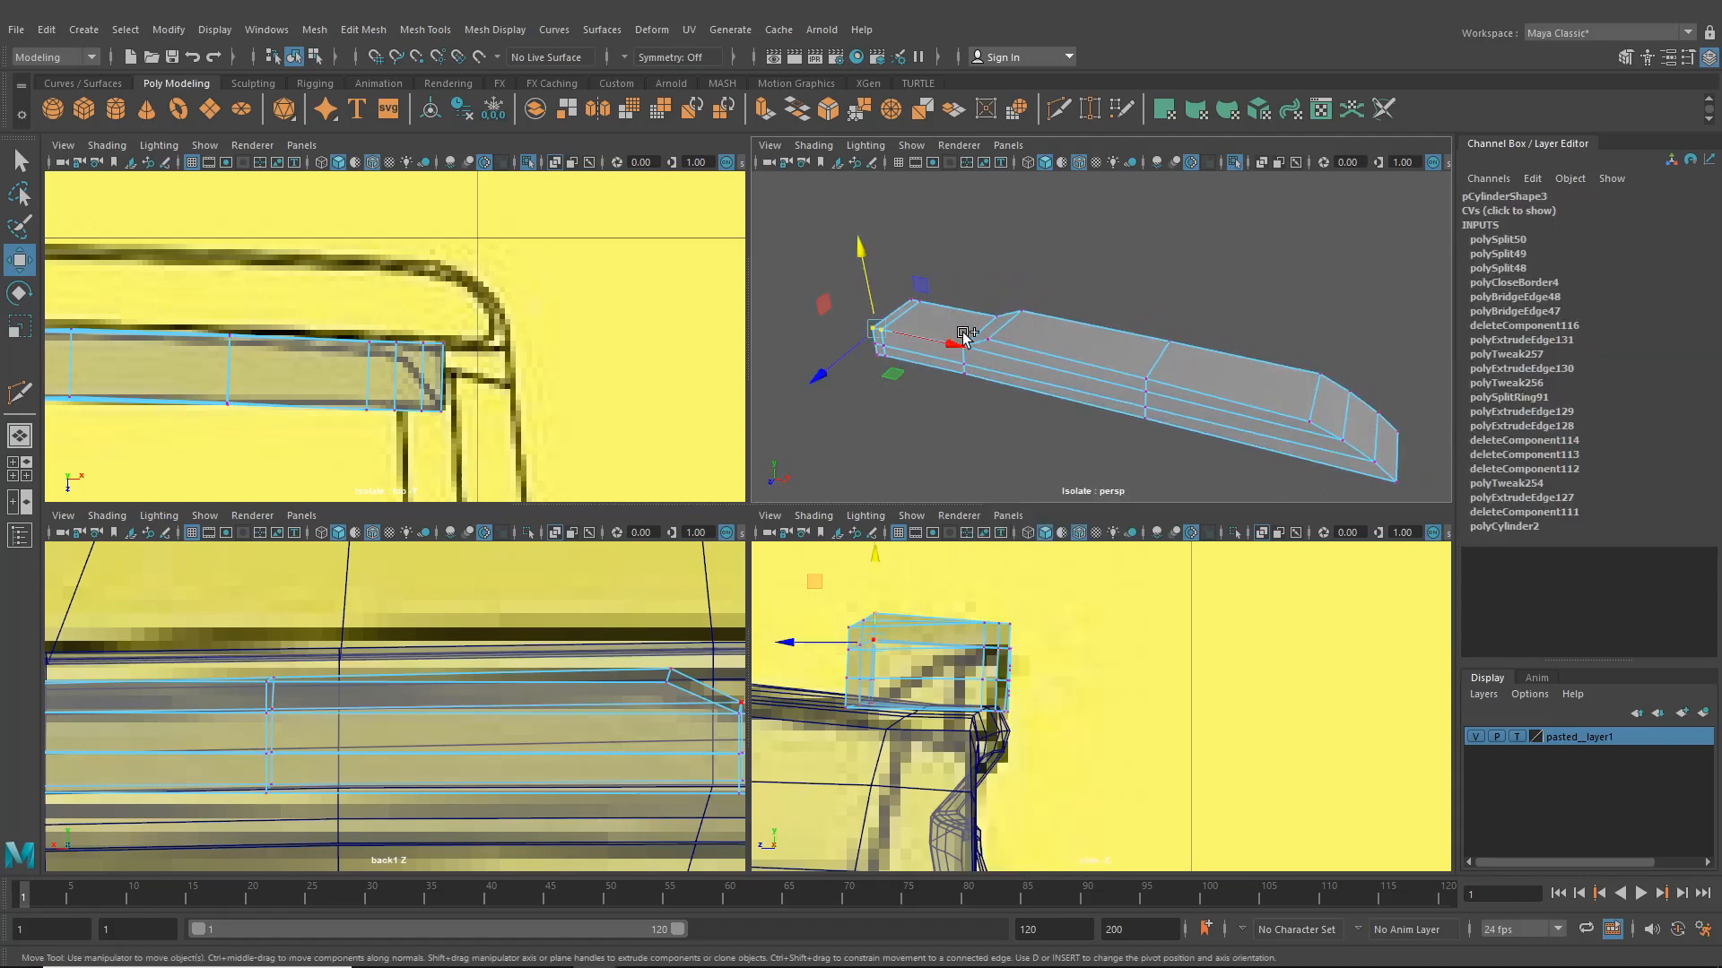
left_click(967, 348, "shift")
left_click(990, 350, "shift")
left_click_drag(1006, 362, 942, 386, "alt")
left_click(1111, 394, "shift")
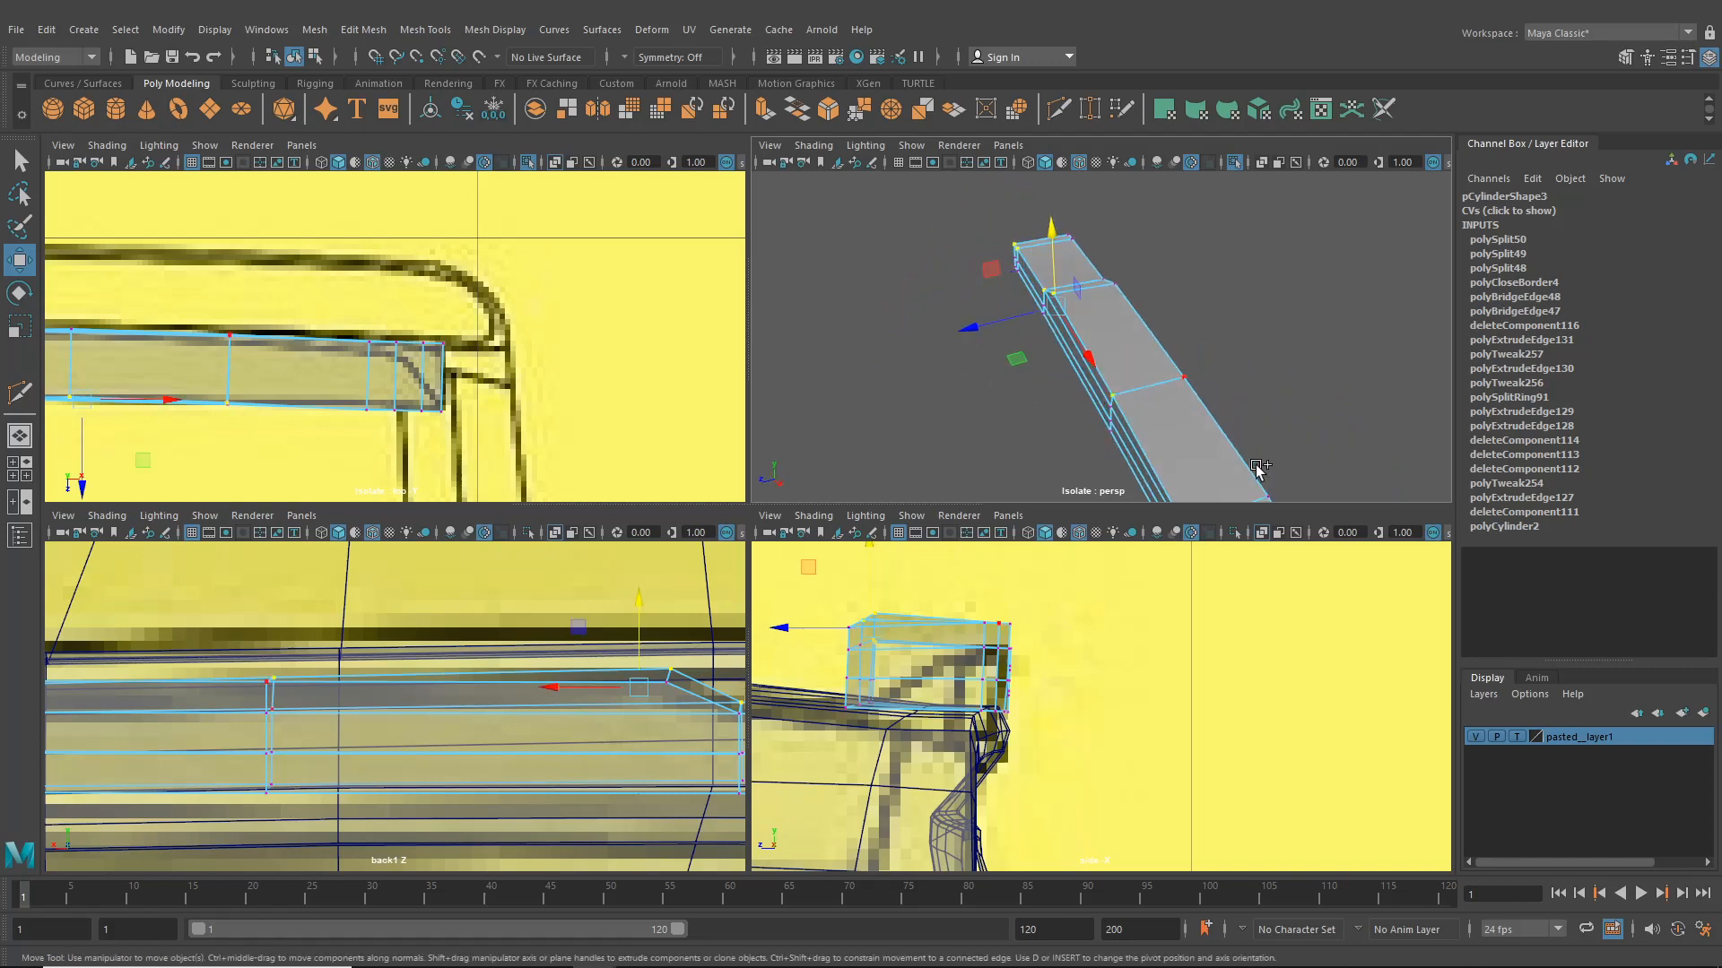
left_click_drag(1254, 465, 1166, 364, "alt")
left_click(1117, 420, "shift")
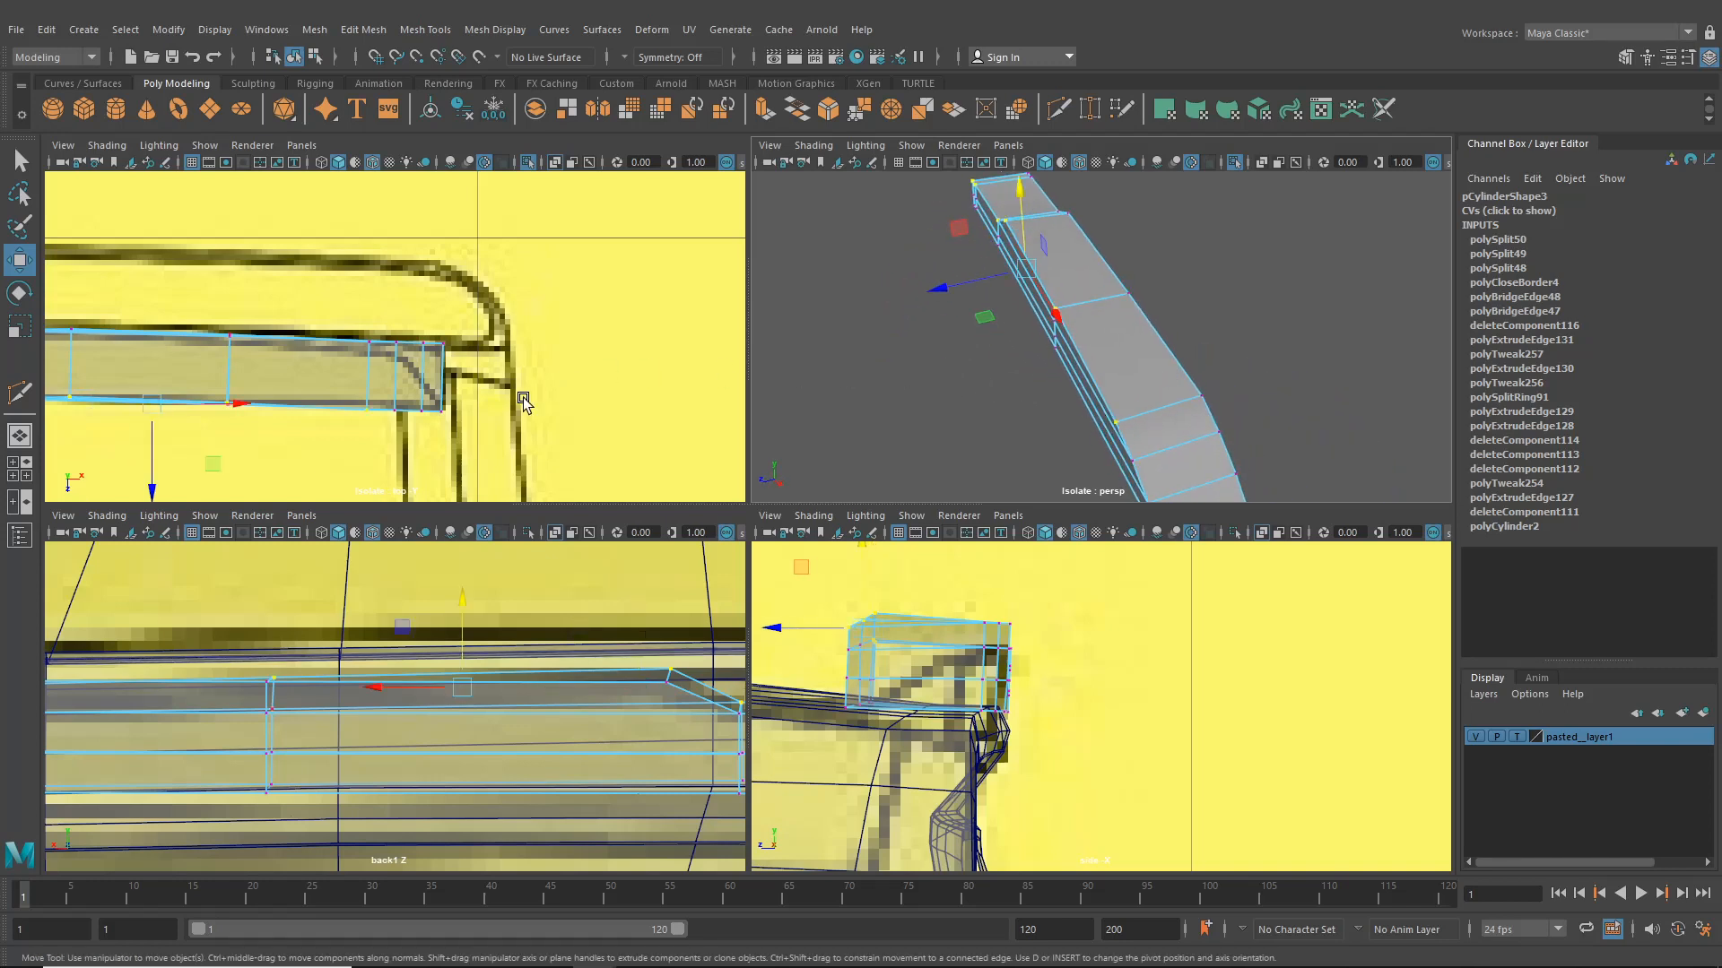
middle_click_drag(341, 405, 615, 426, "alt")
mouse_move(407, 425)
left_mouse_down()
mouse_move(410, 454)
mouse_move(418, 429)
left_mouse_up()
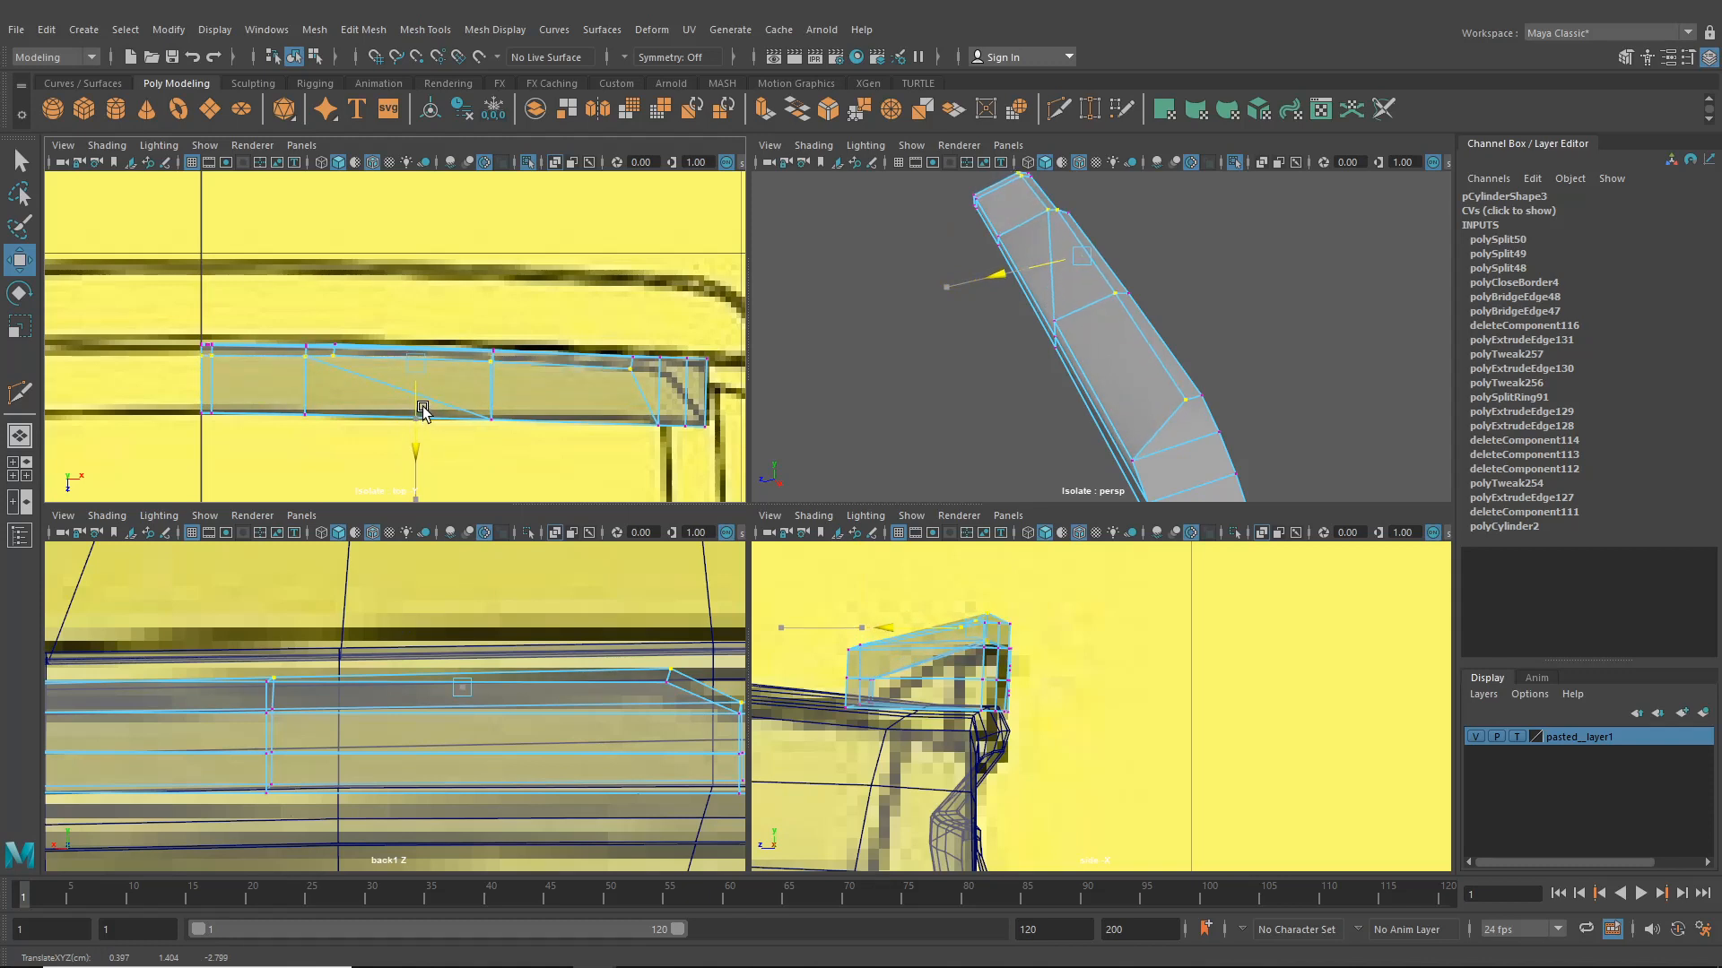
- Select the face rows along the plate's side and underside and delete them
left_click_drag(1039, 392, 1115, 353, "alt")
key("ctrl+z")
mouse_move(1028, 359)
right_mouse_down()
mouse_move(1031, 296)
mouse_move(1013, 377)
right_mouse_up()
double_click(1058, 341)
left_click(973, 351)
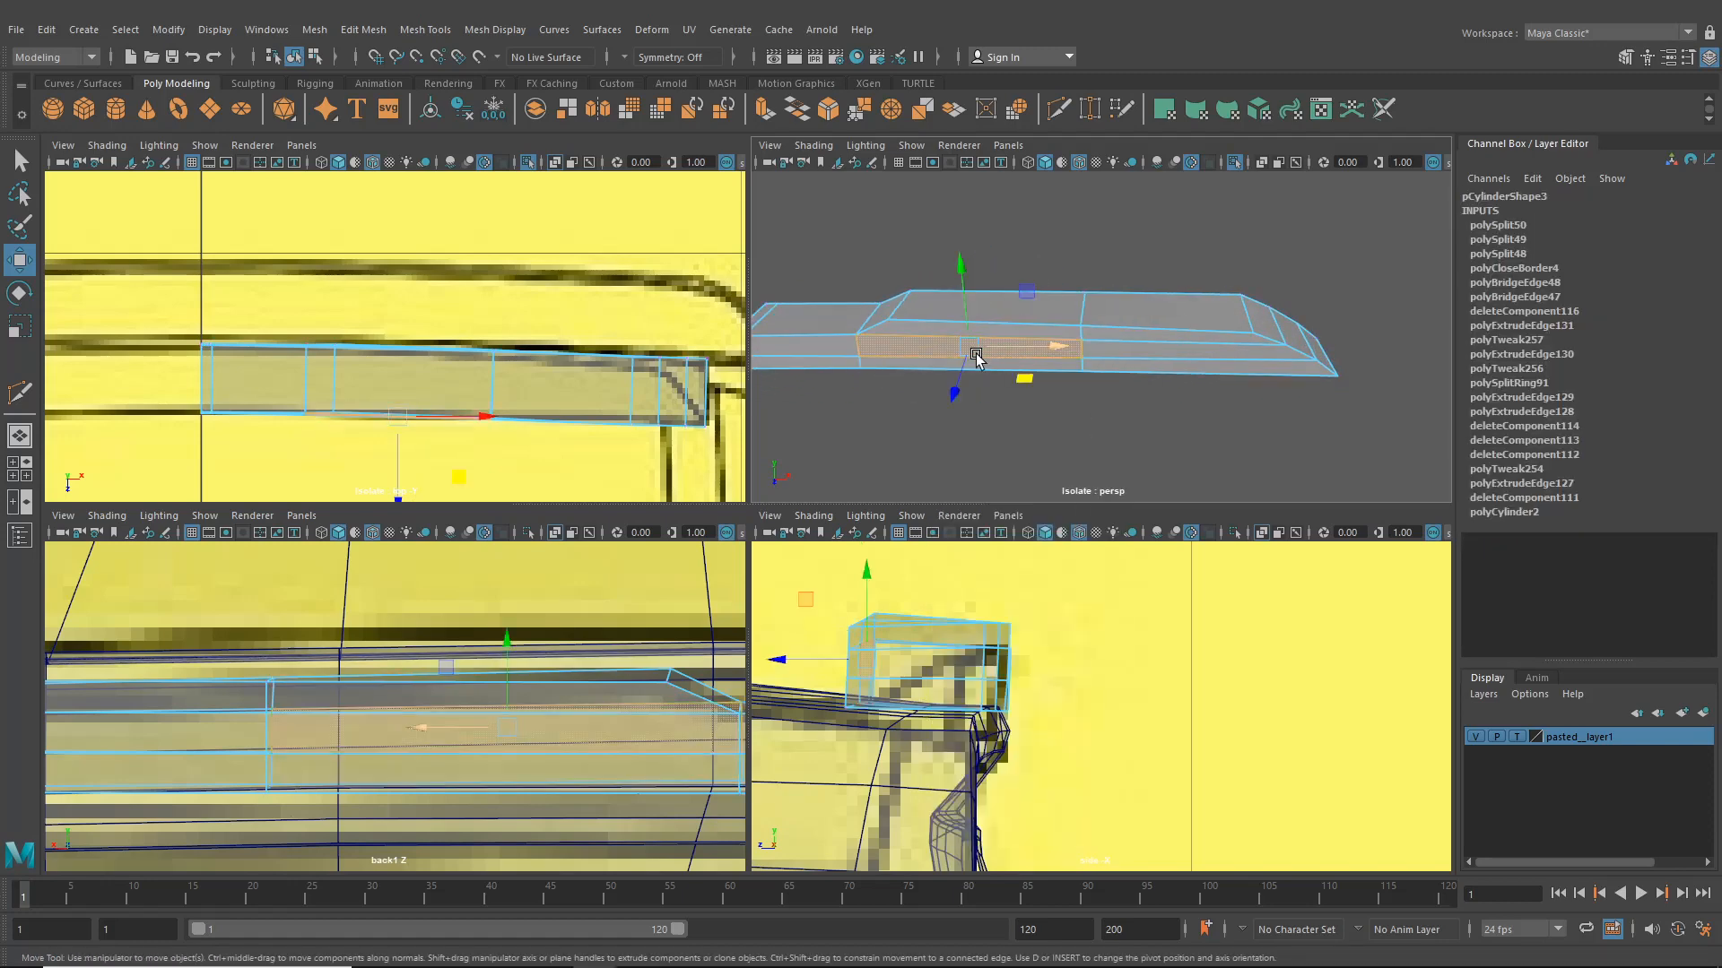
left_click(1109, 350)
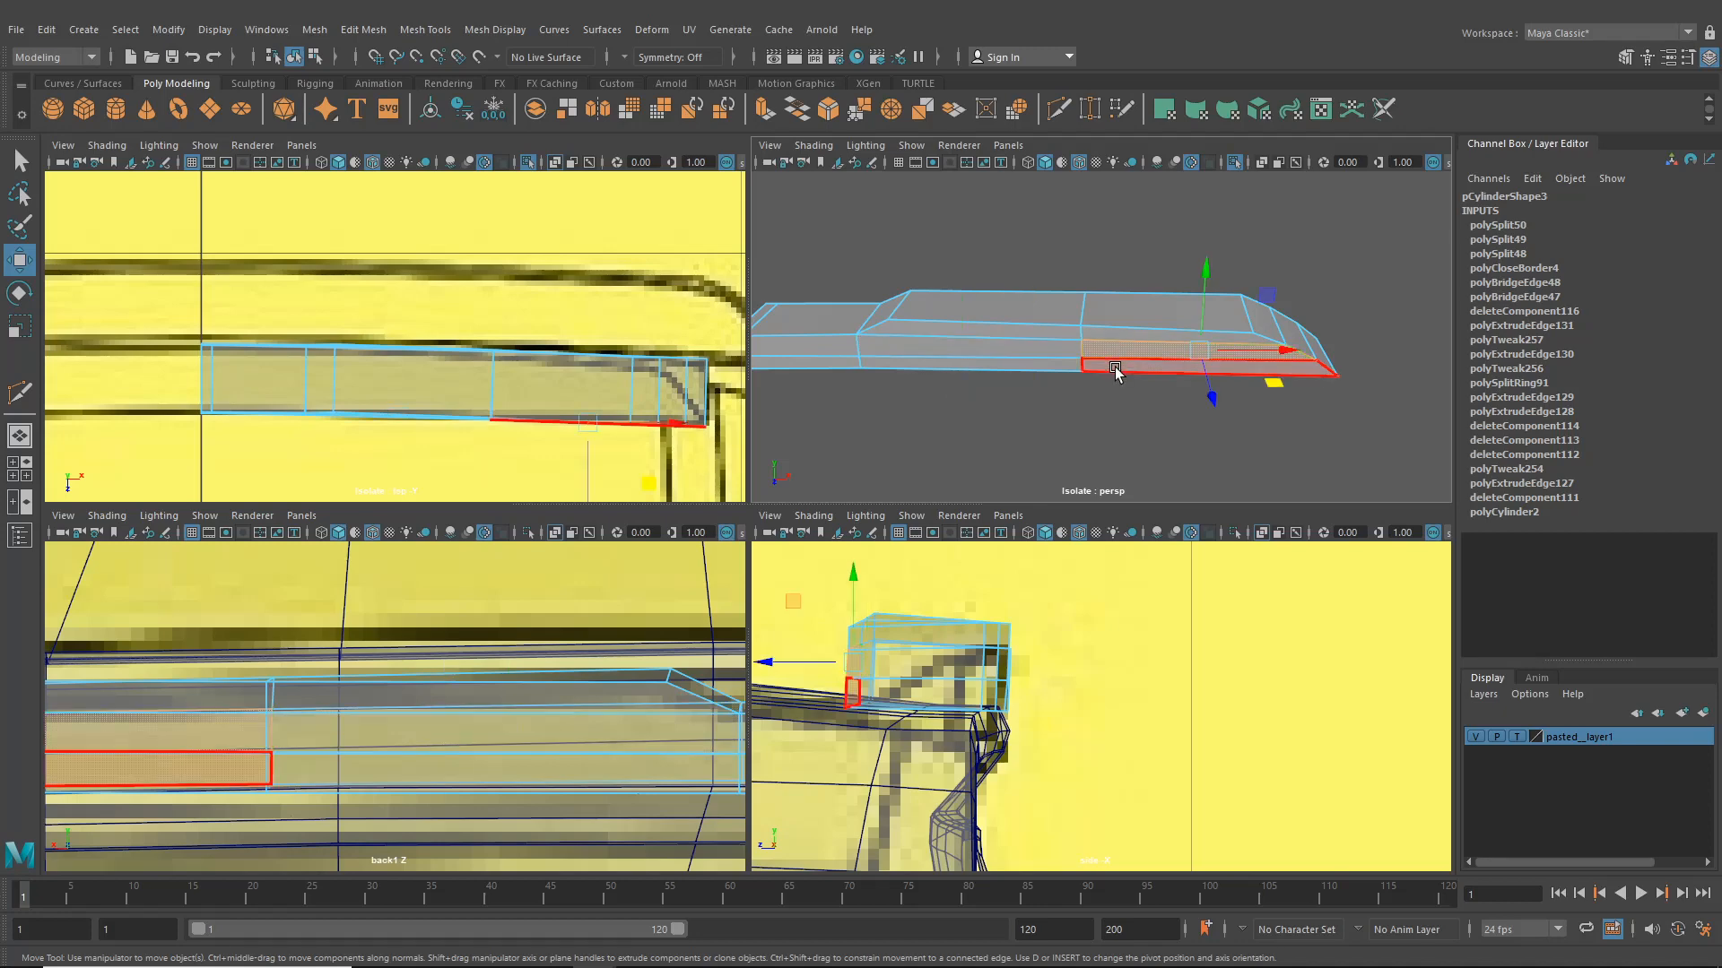
key("Delete")
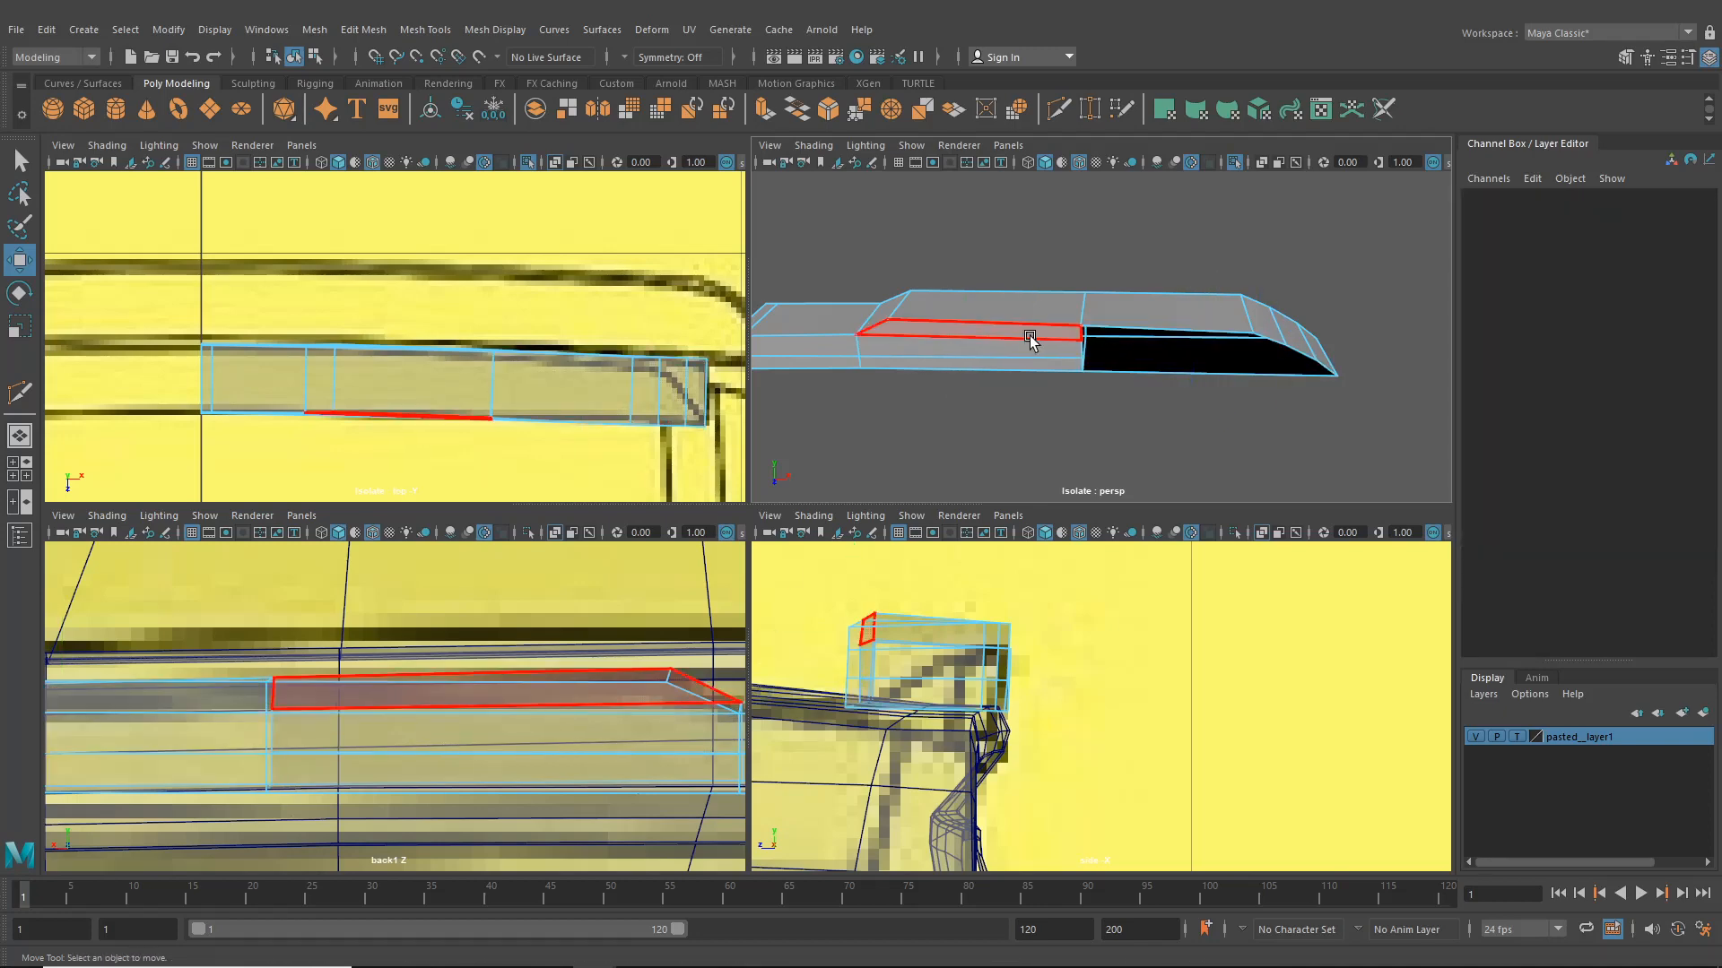
left_click(1030, 364)
key("Delete")
left_click(824, 350)
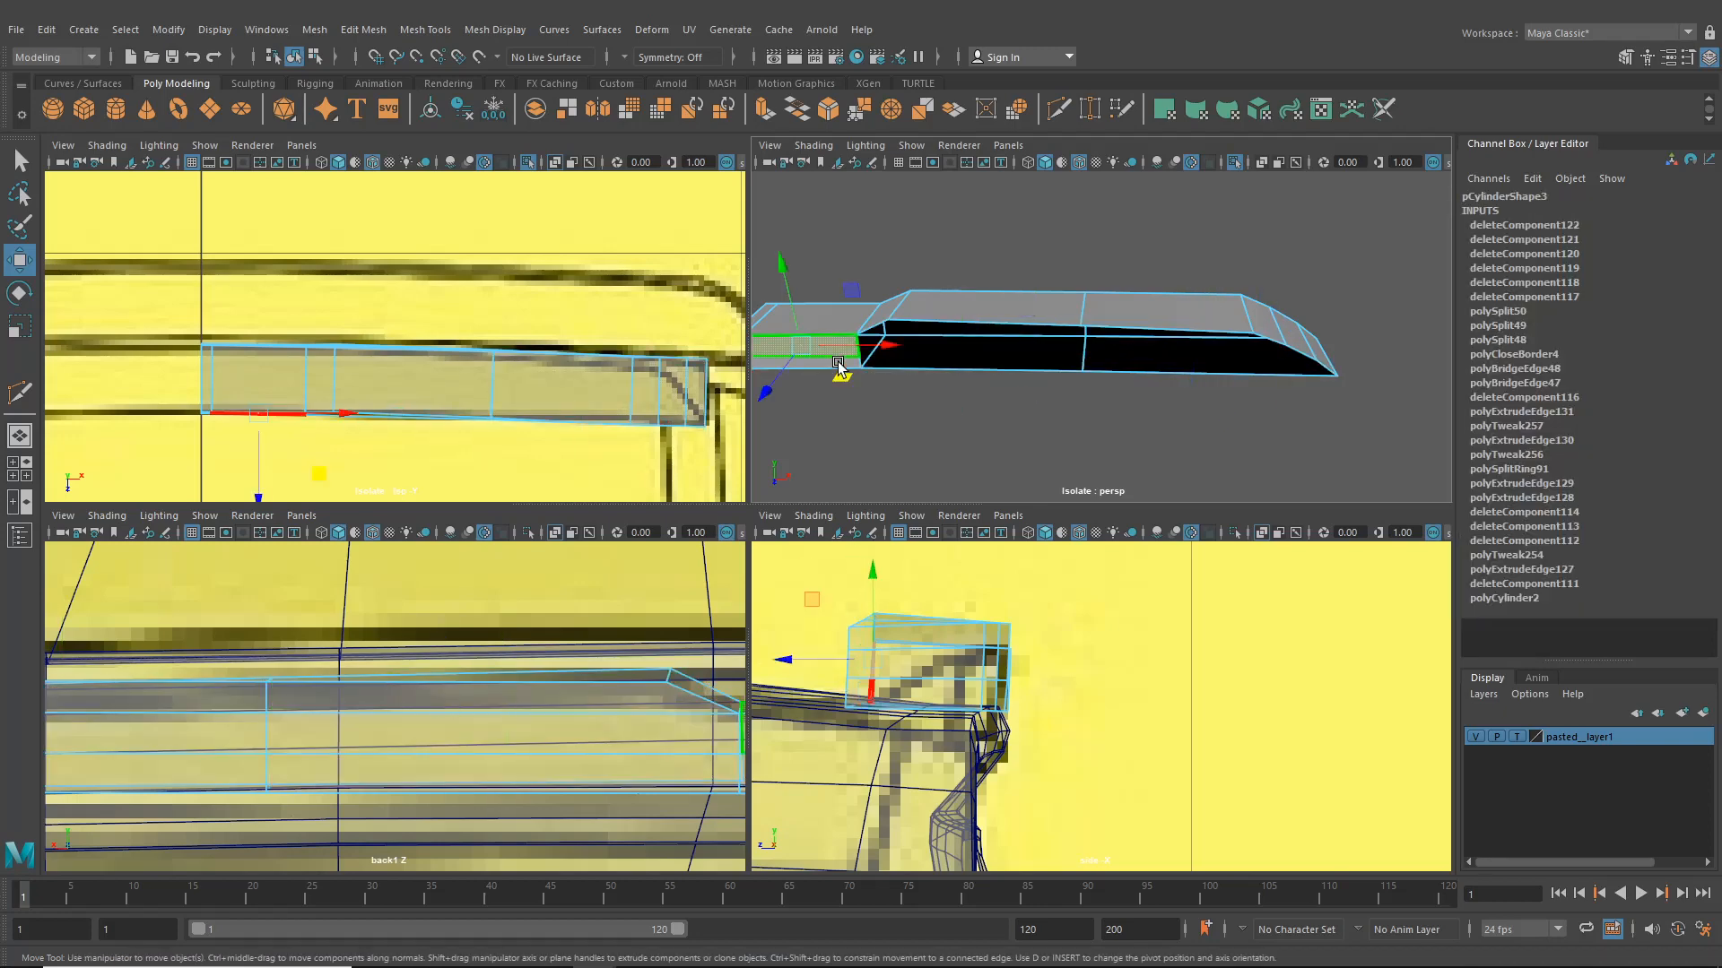
key("Delete")
left_click(830, 363)
key("Delete")
- Delete the remaining side faces at the plate's front end, leaving only the top surface
middle_click_drag(972, 391, 1065, 406, "alt")
right_click_drag(1026, 316, 916, 329)
left_click_drag(915, 331, 906, 342, "alt")
right_click_drag(905, 342, 818, 360)
left_click(826, 367)
key("Delete")
left_click(824, 383)
key("Delete")
left_click_drag(835, 367, 836, 368)
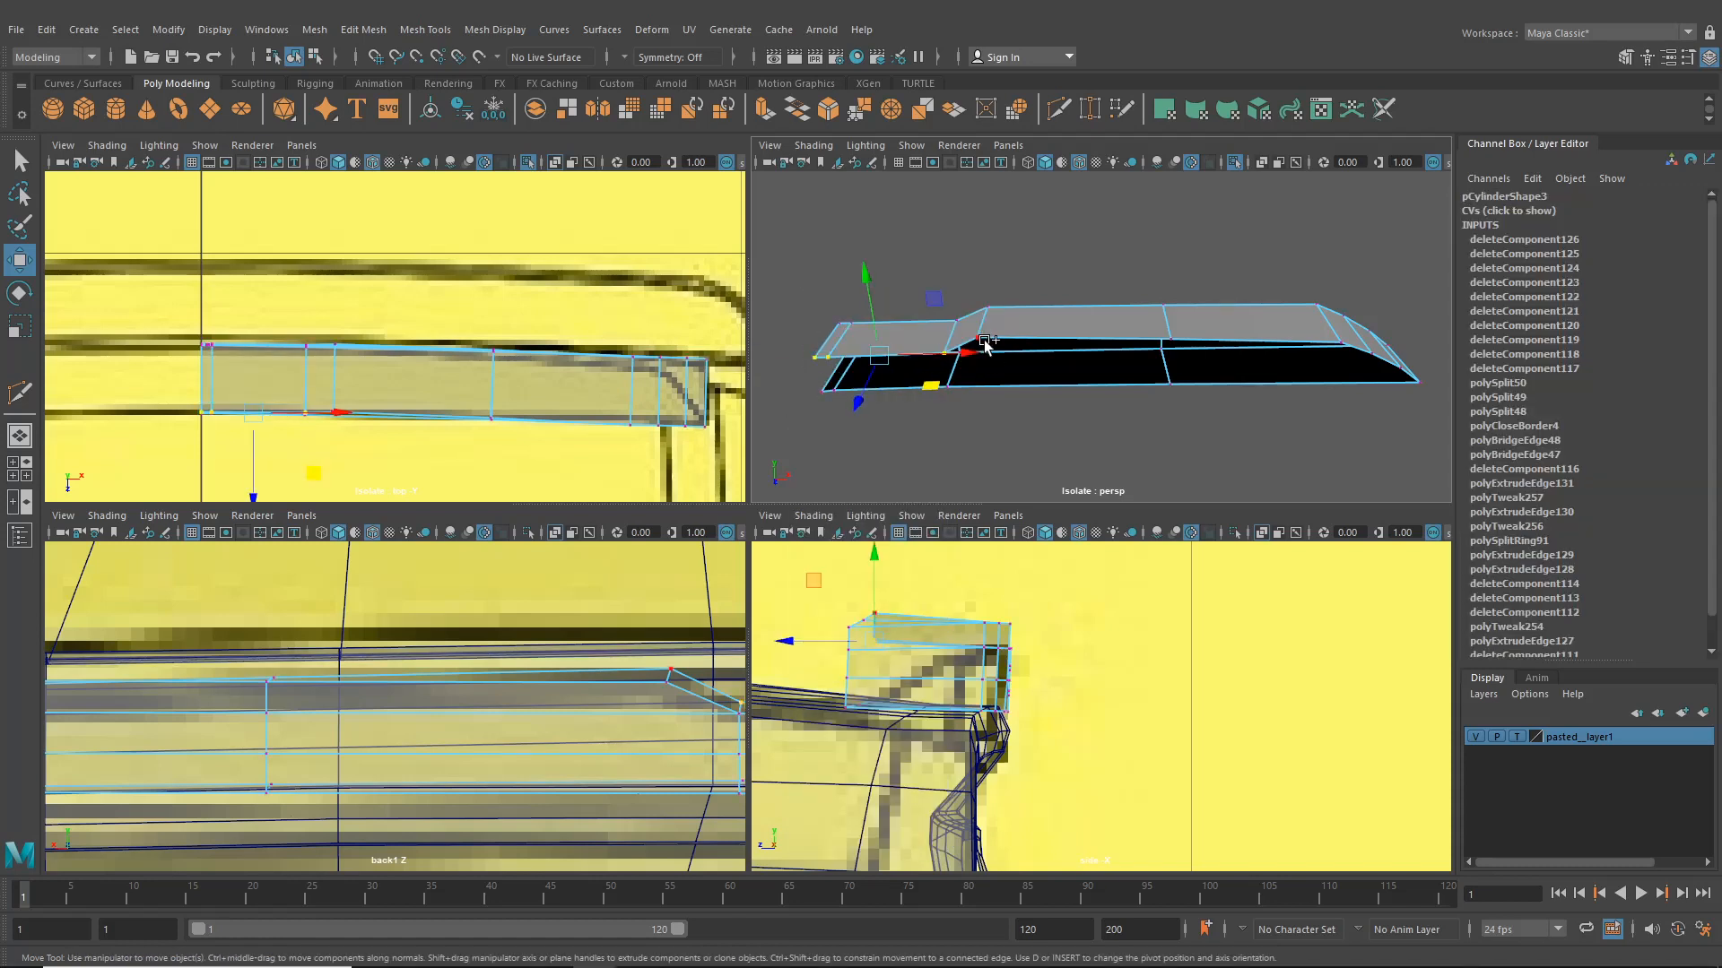
- Move vertices at the plate's tapered end to match the reference curve in the top view
left_click(1170, 339, "shift")
left_click(1342, 342, "shift")
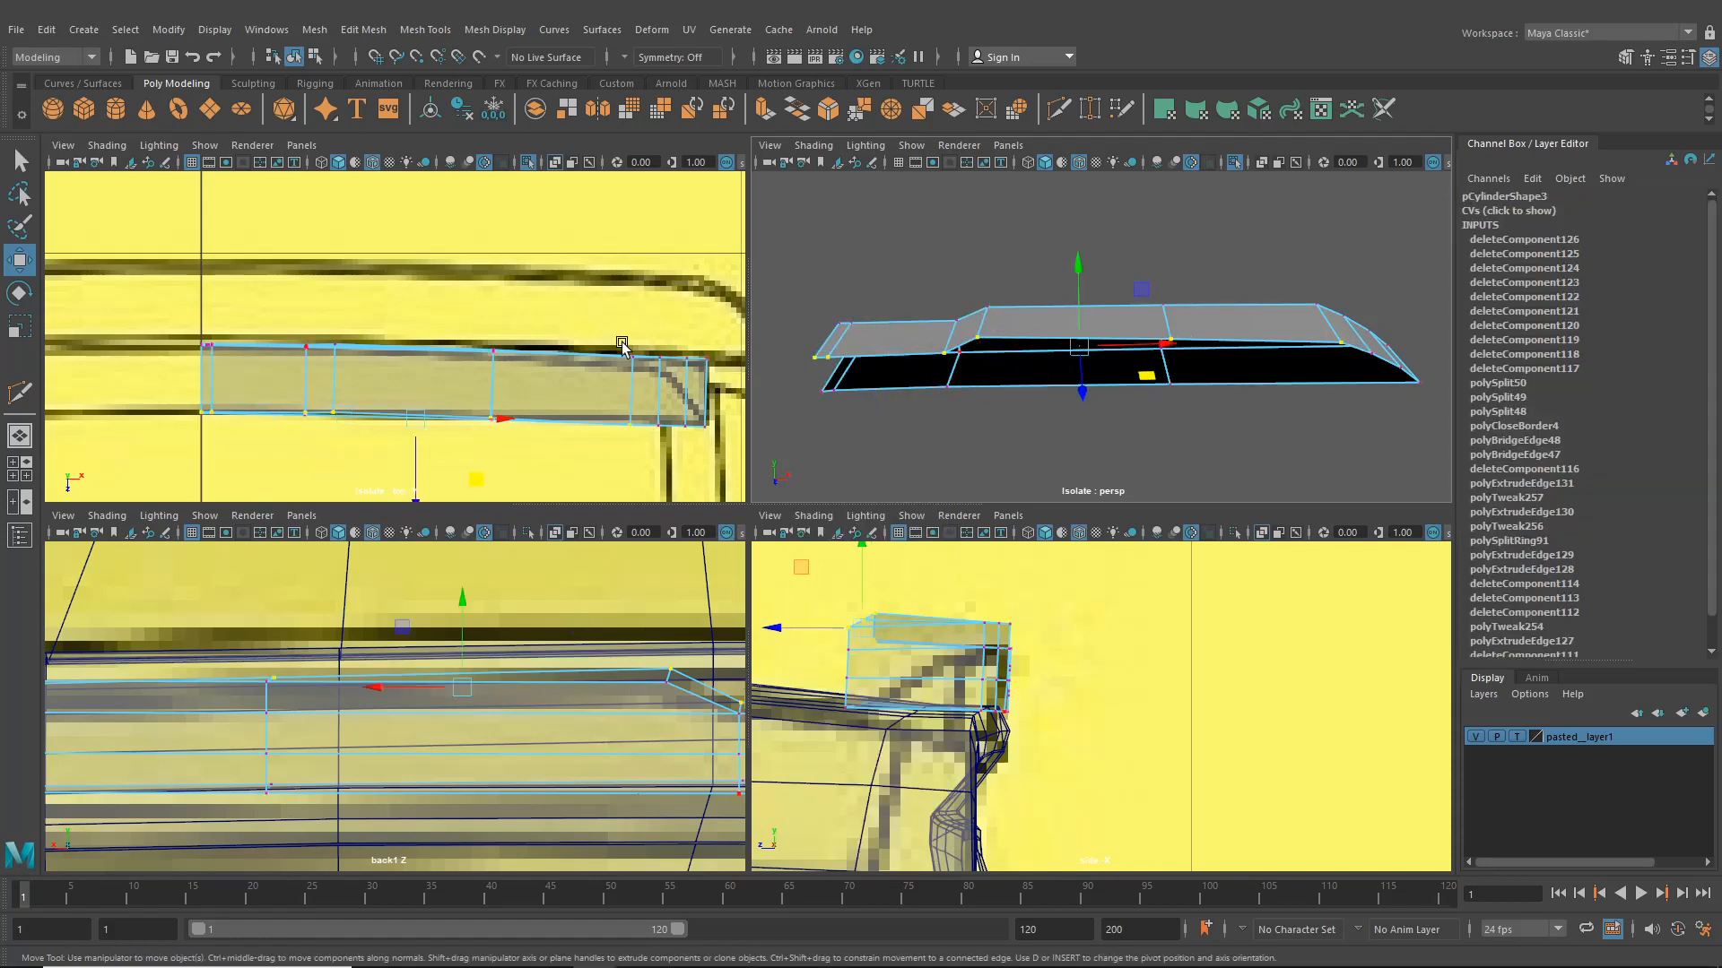
middle_click_drag(415, 369, 464, 372, "alt")
left_click_drag(465, 454, 484, 398)
middle_click_drag(538, 395, 395, 404, "alt")
left_click_drag(1156, 388, 1023, 392, "alt")
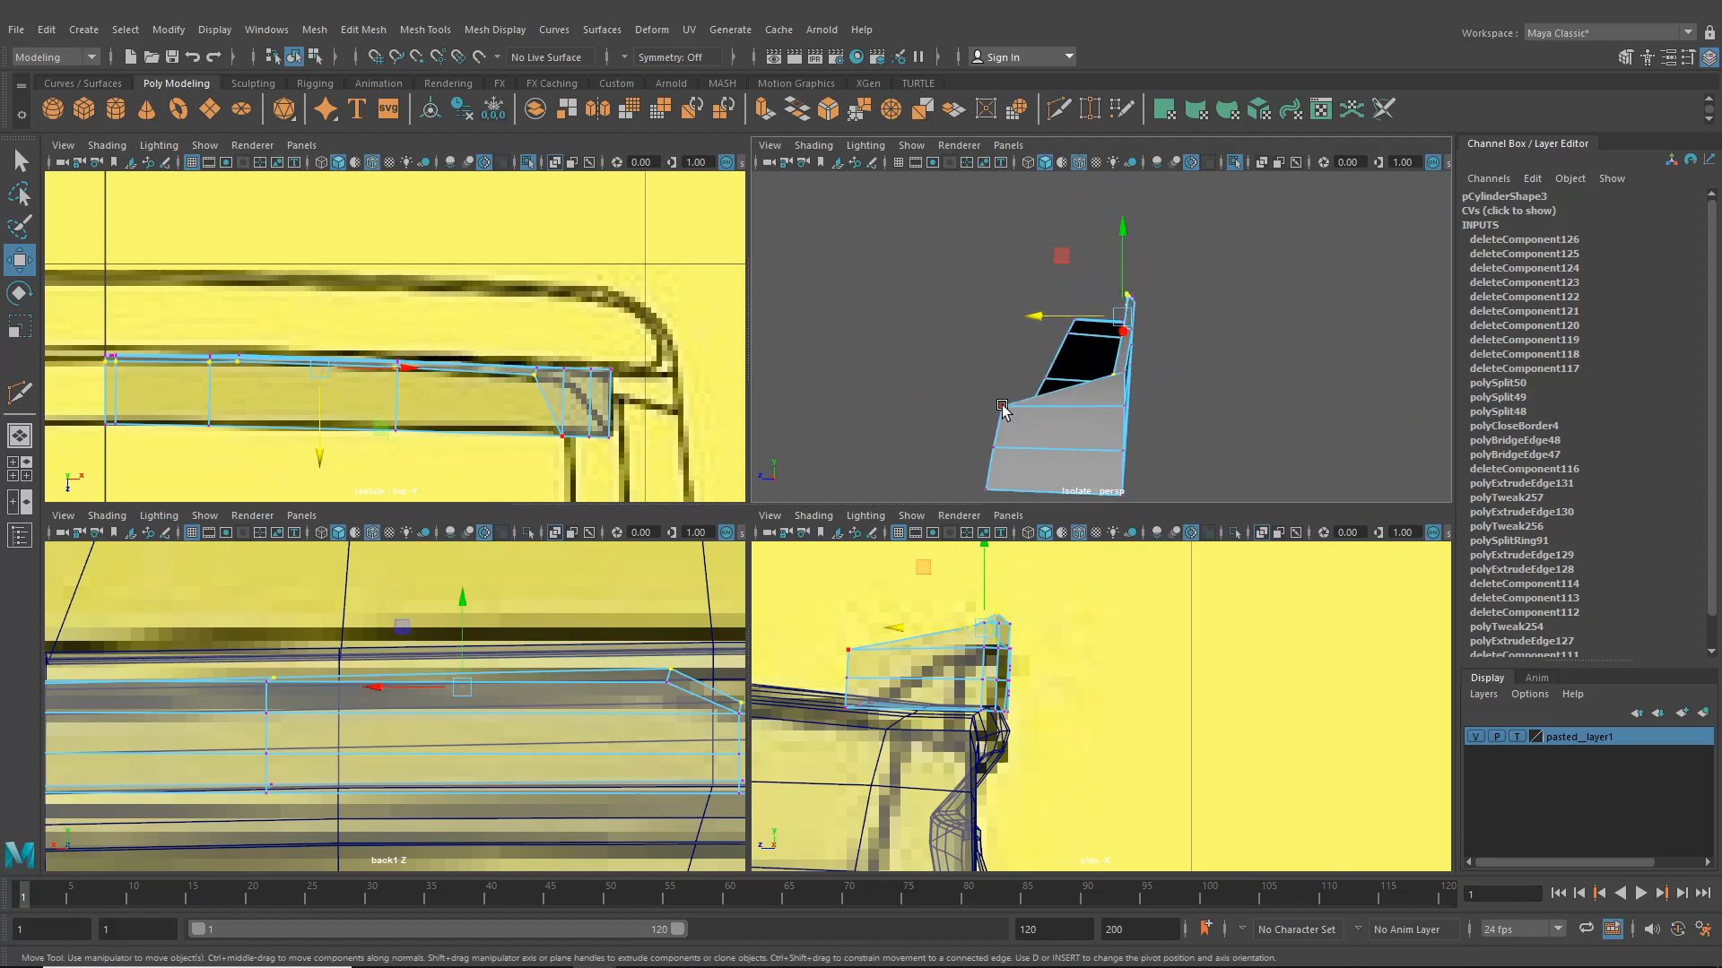
left_click(1001, 406)
left_click_drag(922, 406, 991, 410)
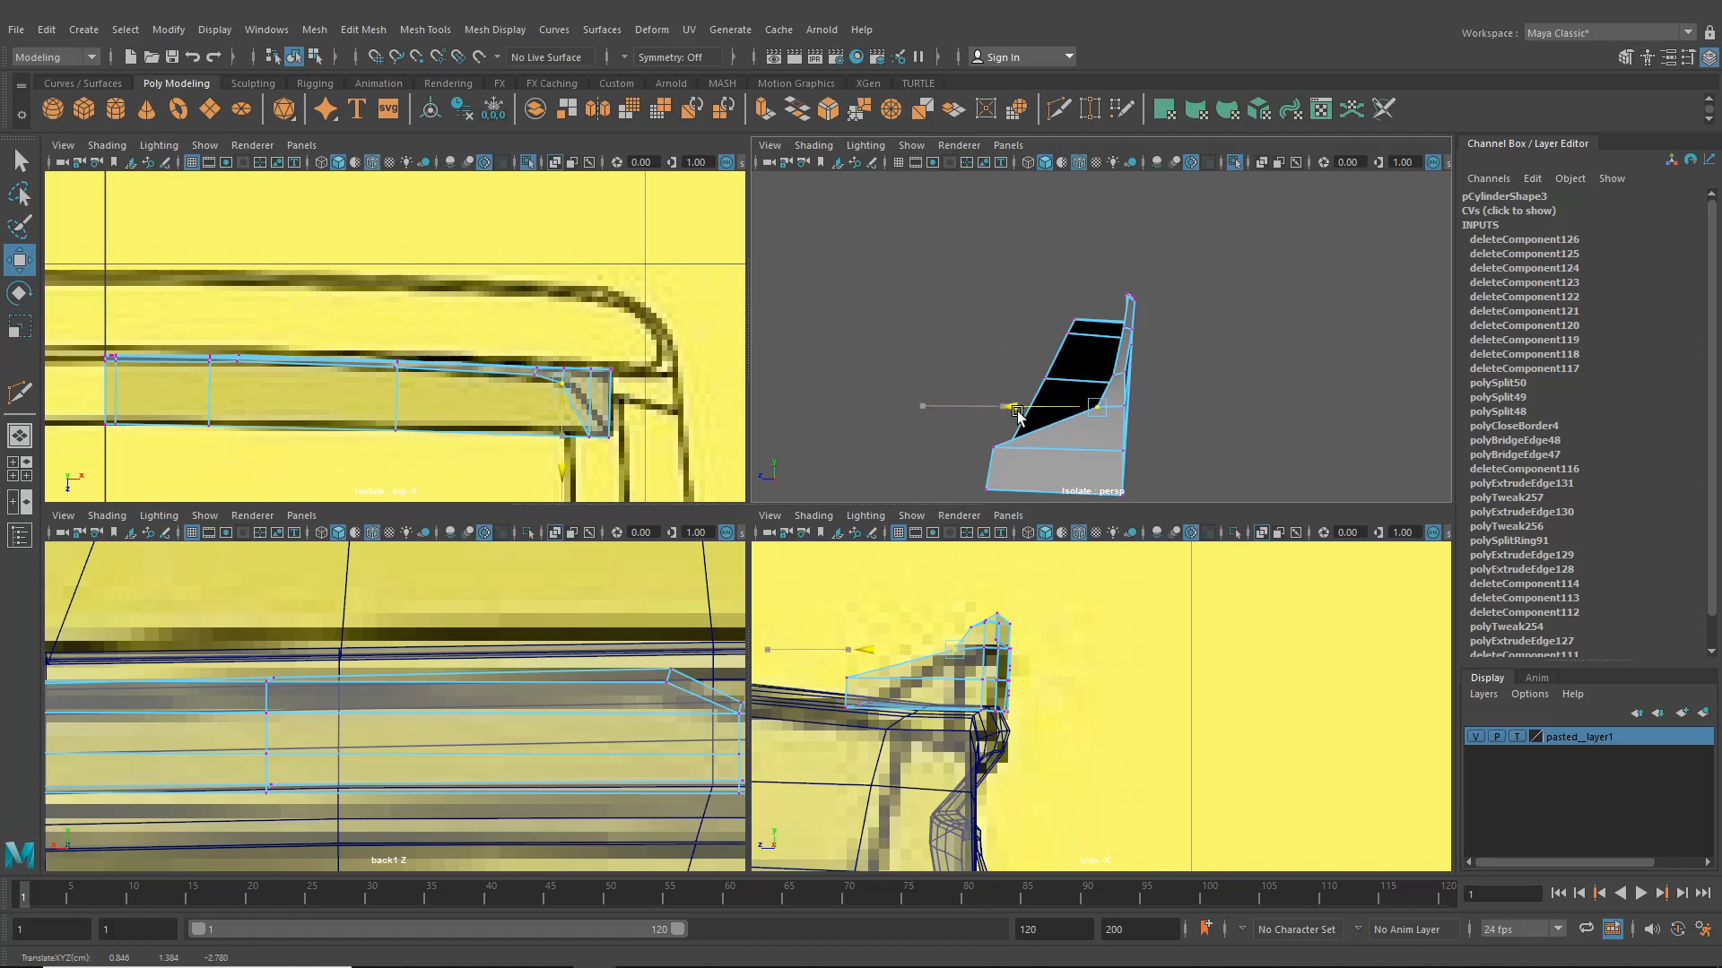
left_click(992, 450)
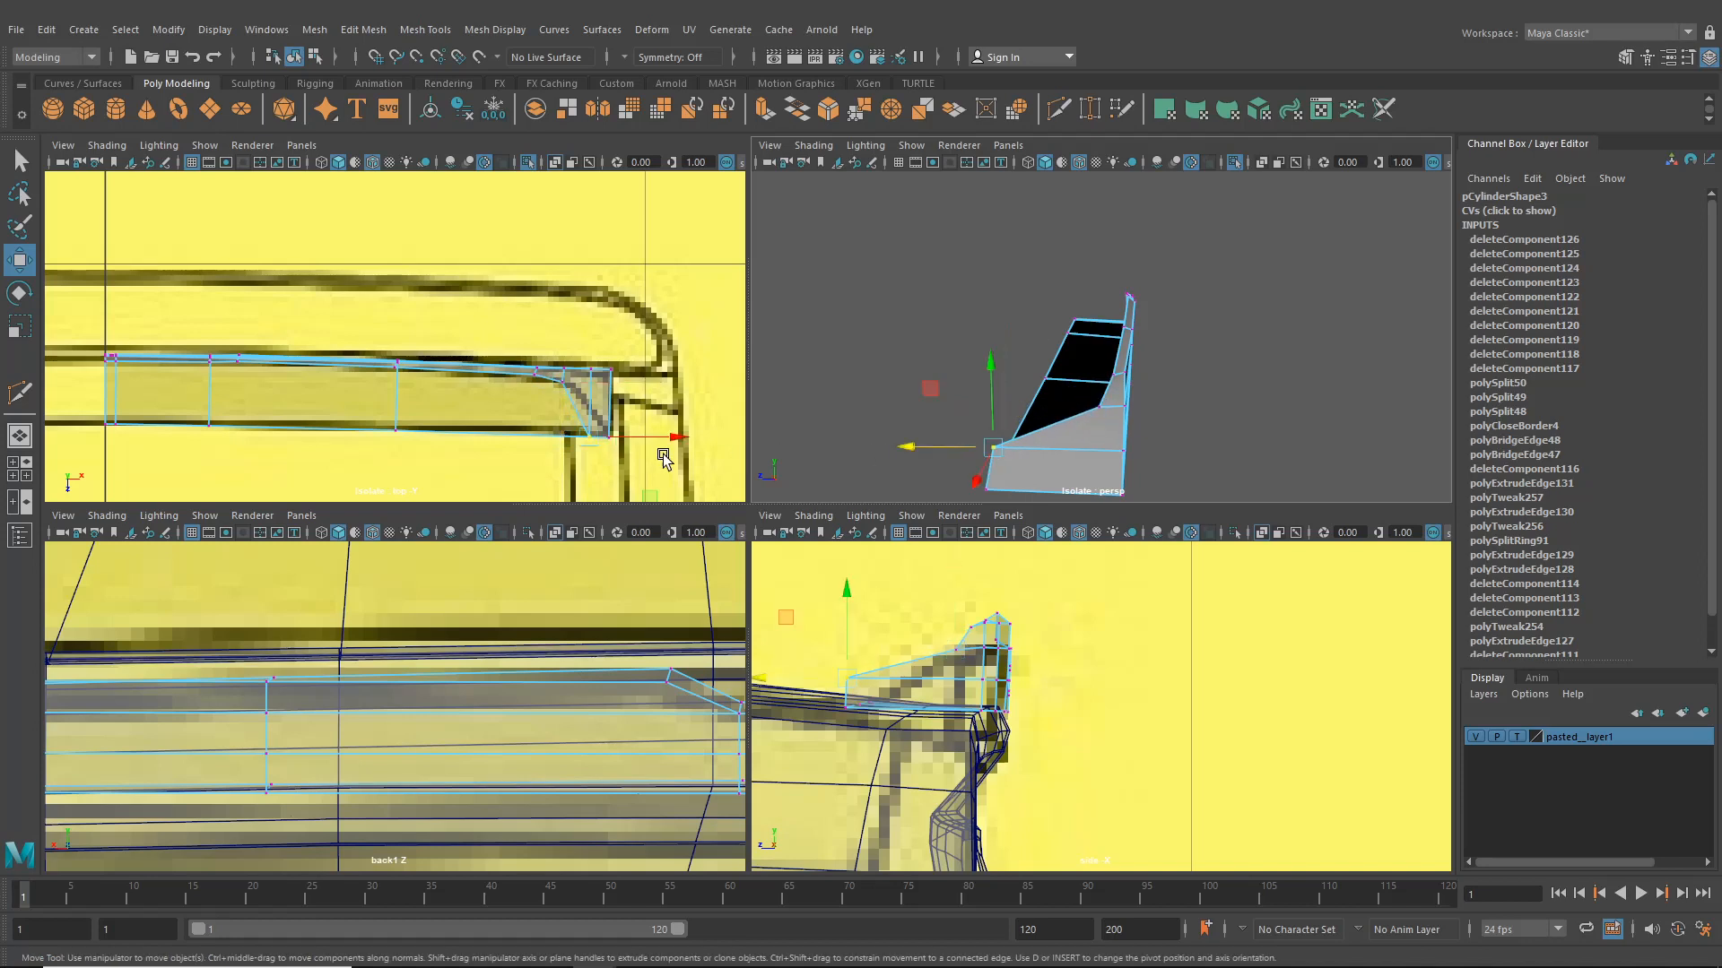
left_click_drag(587, 476, 590, 460)
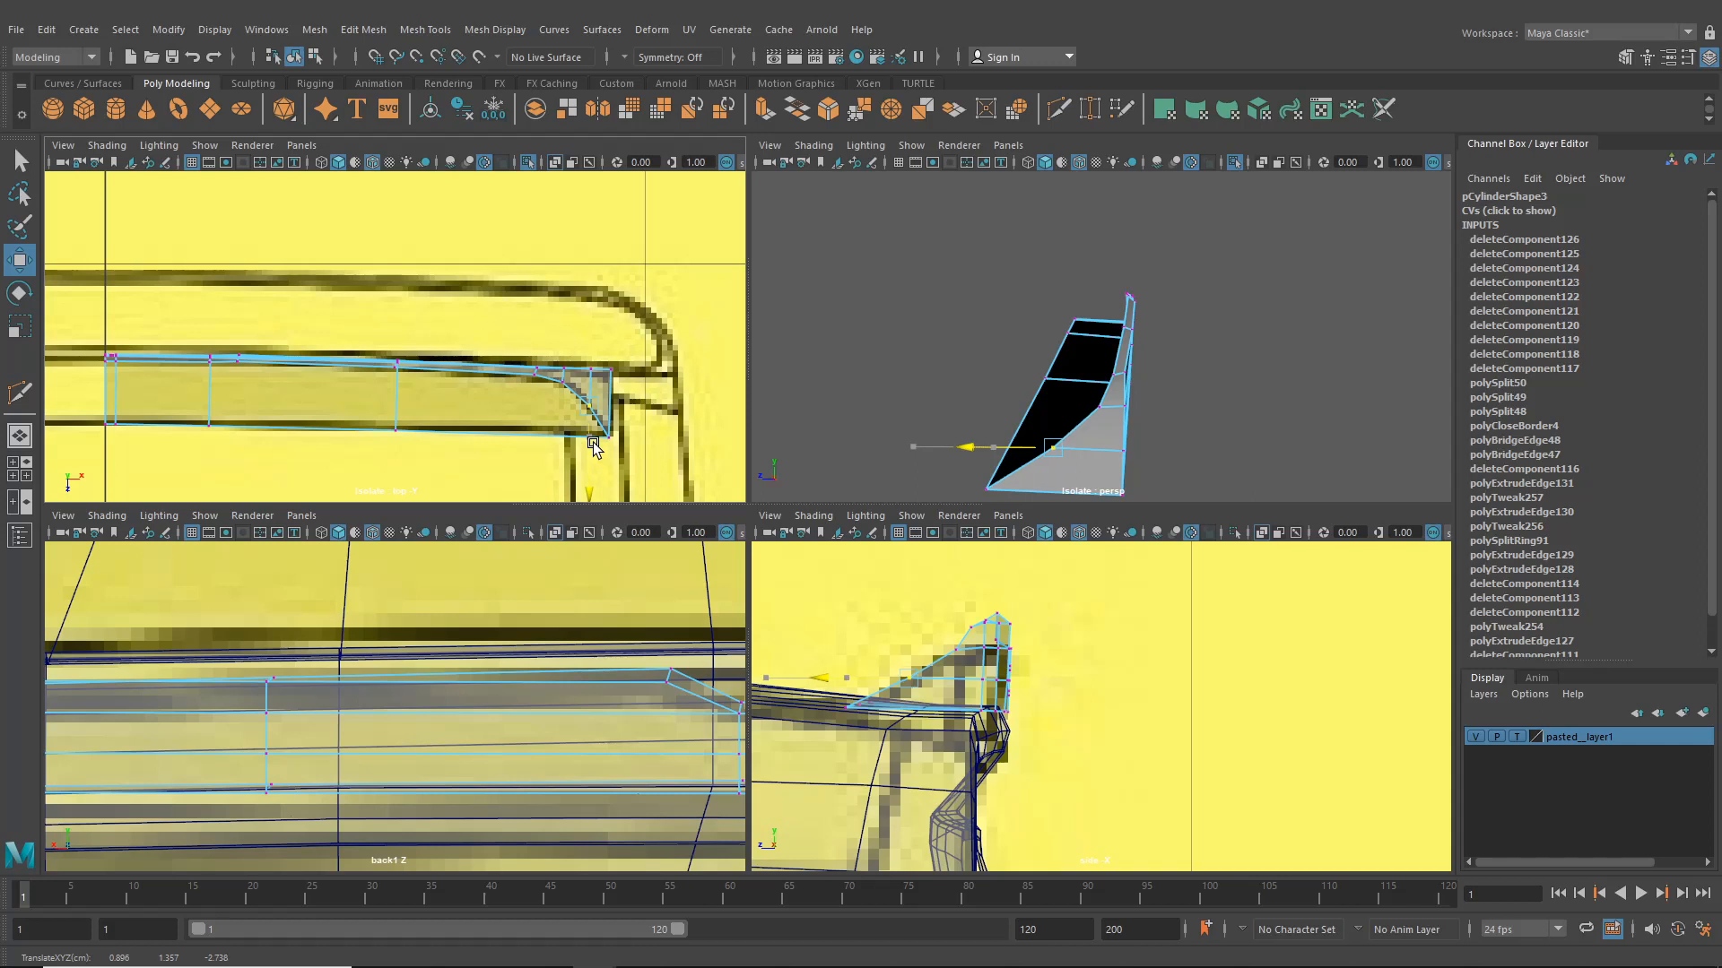
- Select the three border edges along the tapered tip and extrude them, moving the new edges outward
left_click_drag(1202, 352, 1405, 458, "alt")
left_click_drag(1068, 385, 1264, 373, "alt")
right_click_drag(1286, 343, 1283, 300)
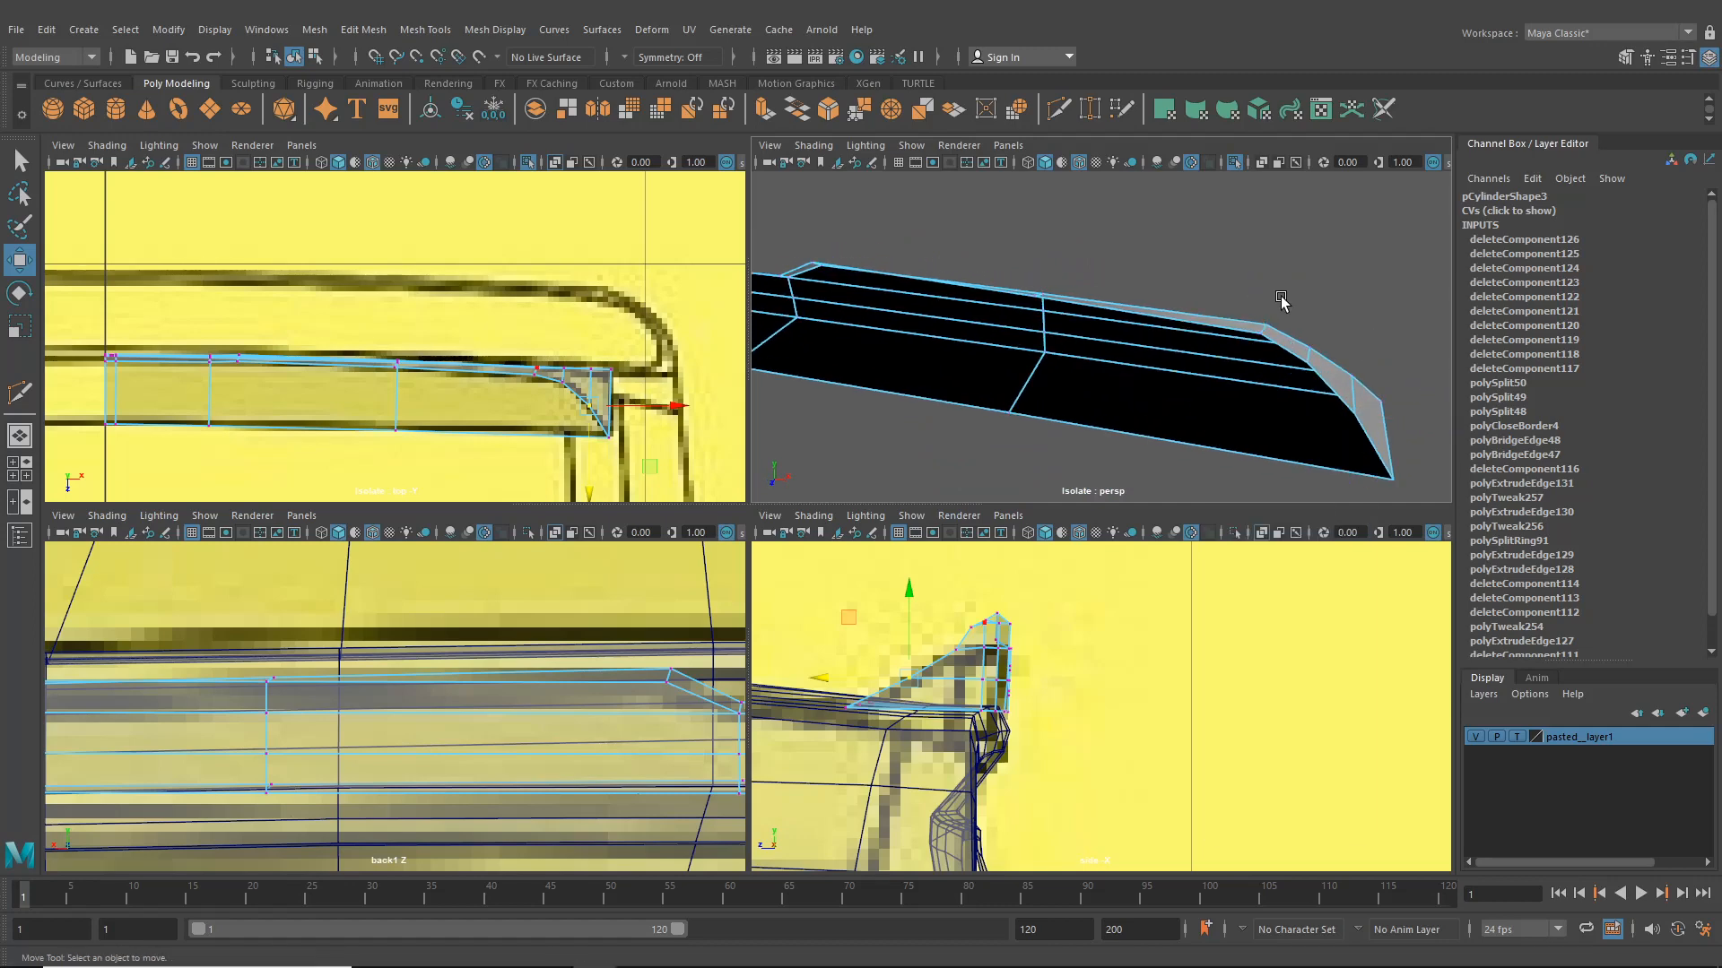
left_click(1291, 351)
left_click(1332, 389, "shift")
left_click(1372, 444, "shift")
key("ctrl+e")
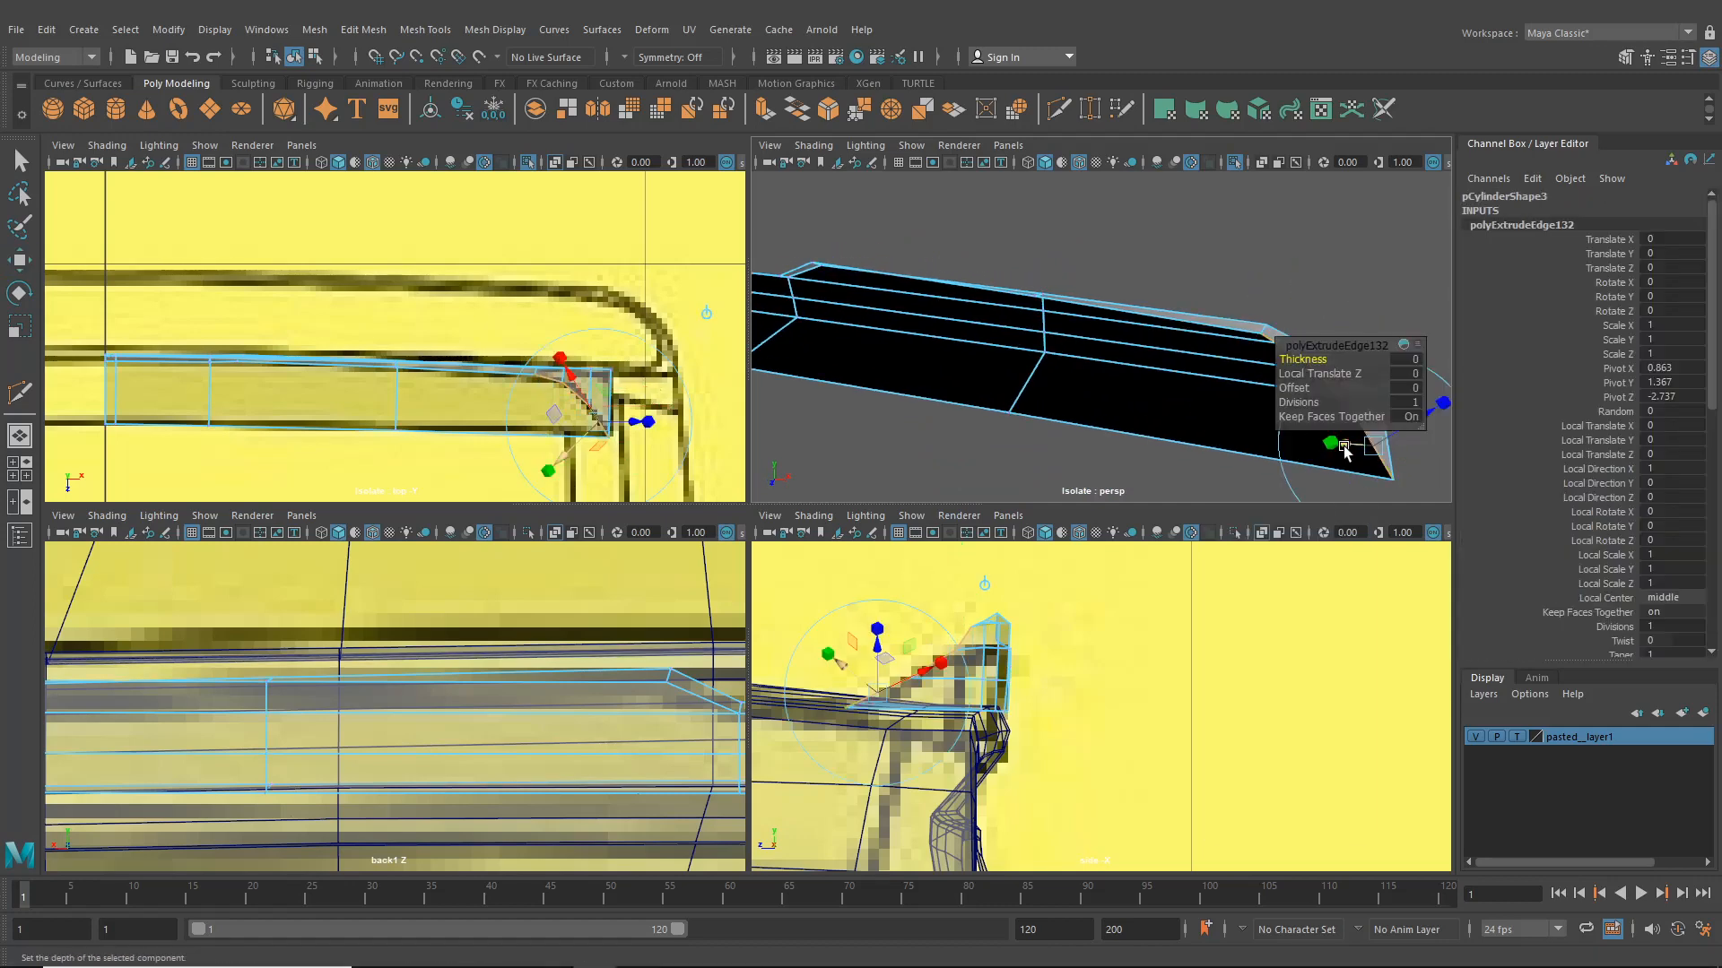
left_click_drag(1227, 287, 1102, 320, "alt")
left_click(1206, 341)
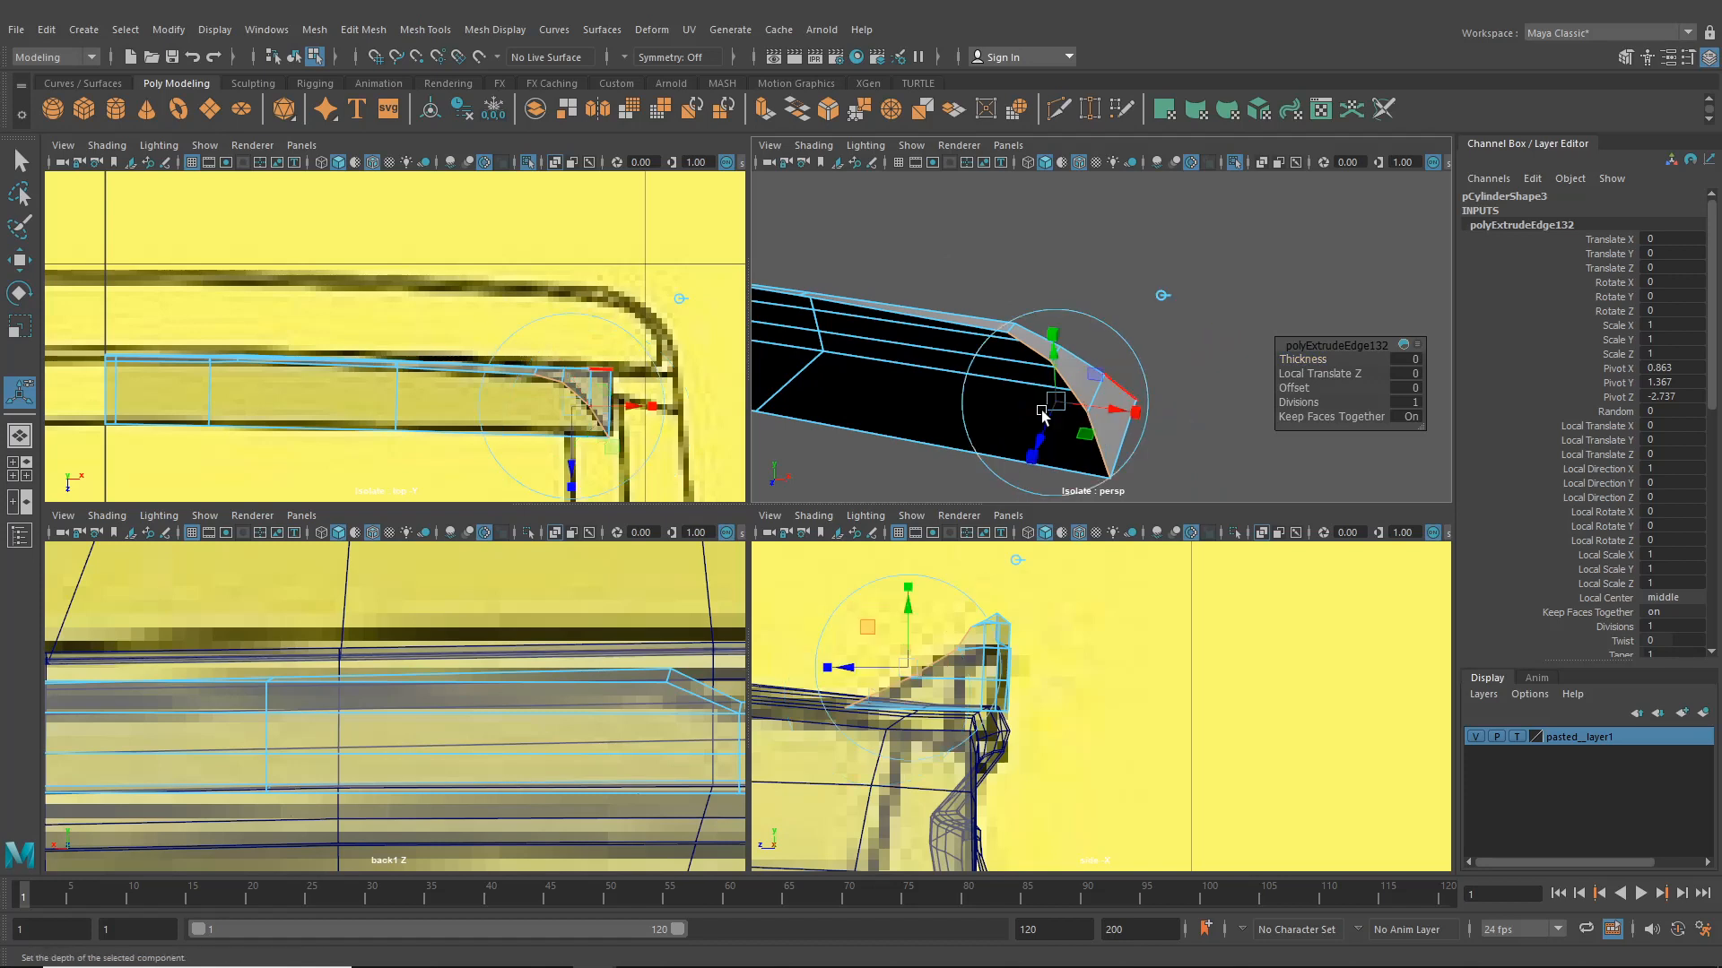
left_click_drag(1114, 413, 980, 370)
left_click_drag(1088, 356, 1061, 295)
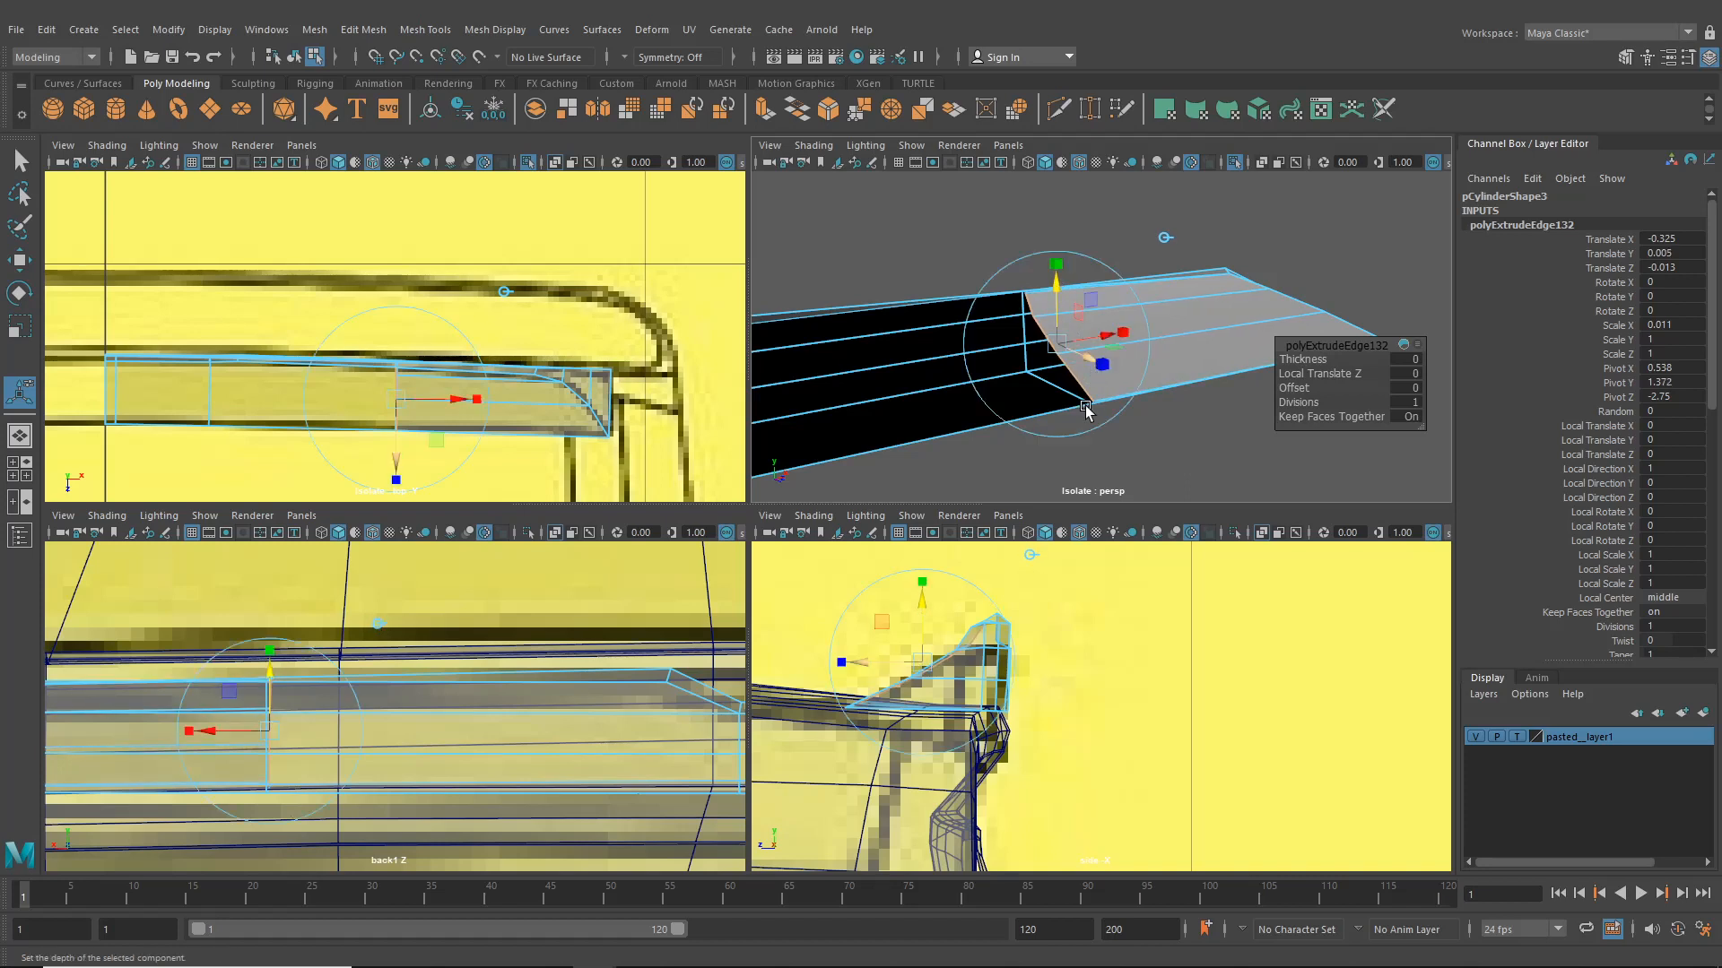
left_click_drag(1085, 408, 1045, 388, "alt")
scroll(1049, 433, "down", 5)
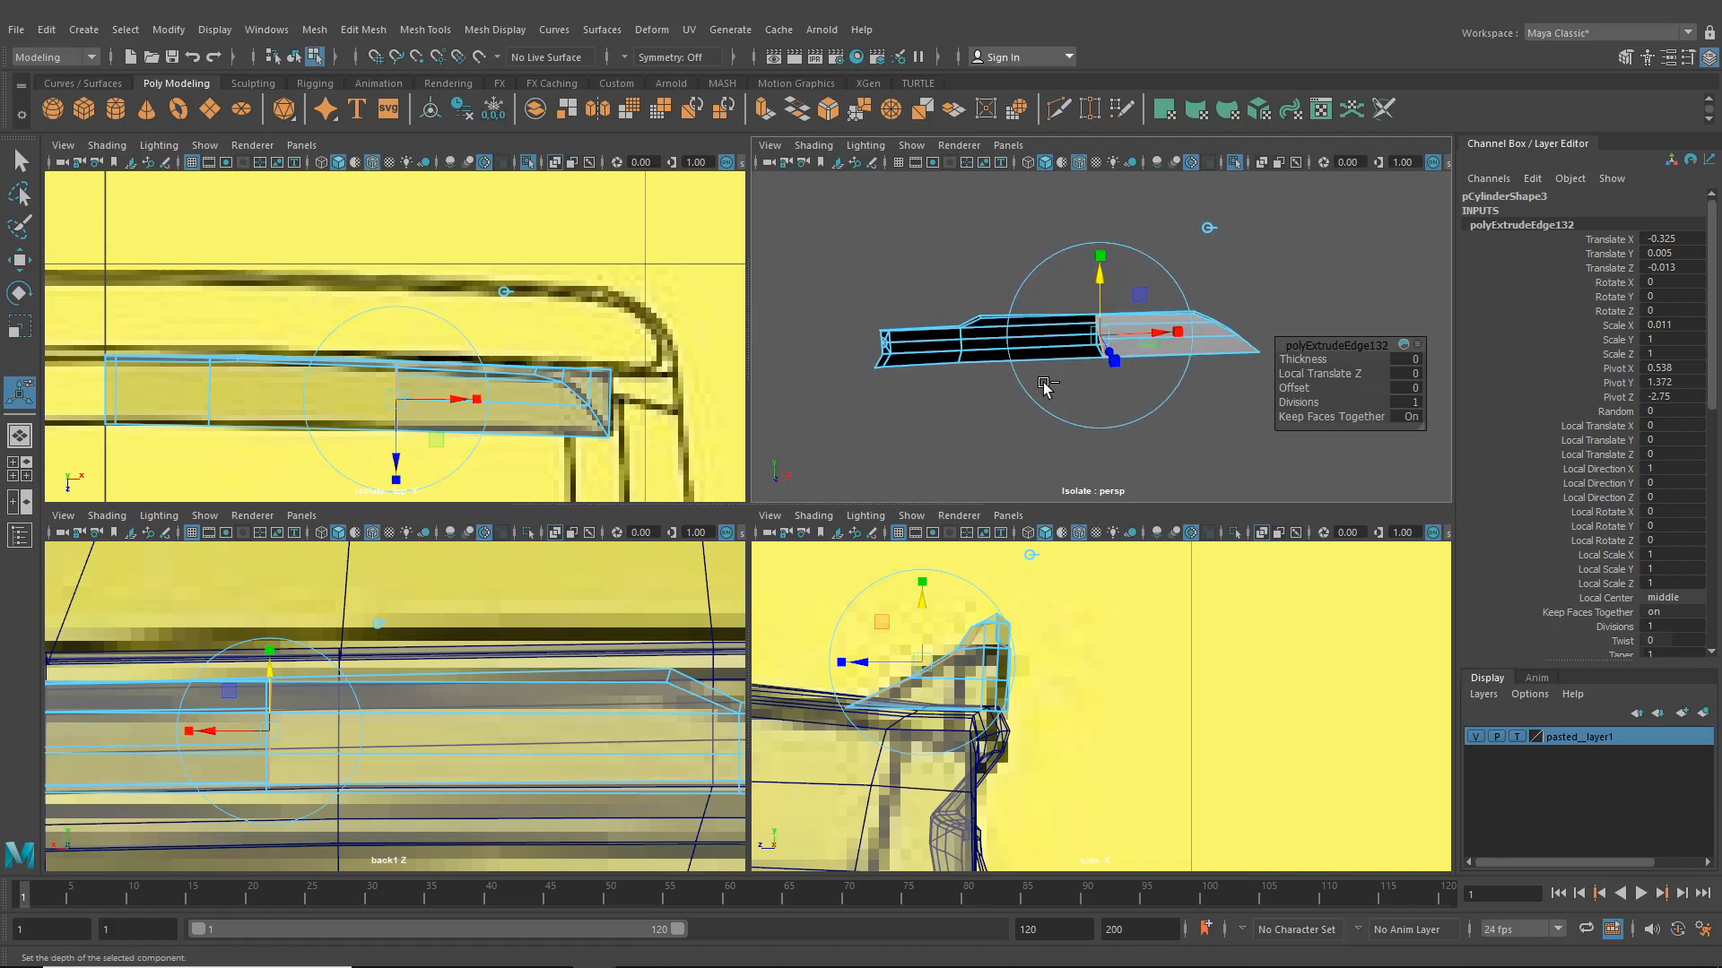
- Extrude the border edges again and move the new edges to extend the surface along the plate
key("ctrl+e")
left_click(1209, 243)
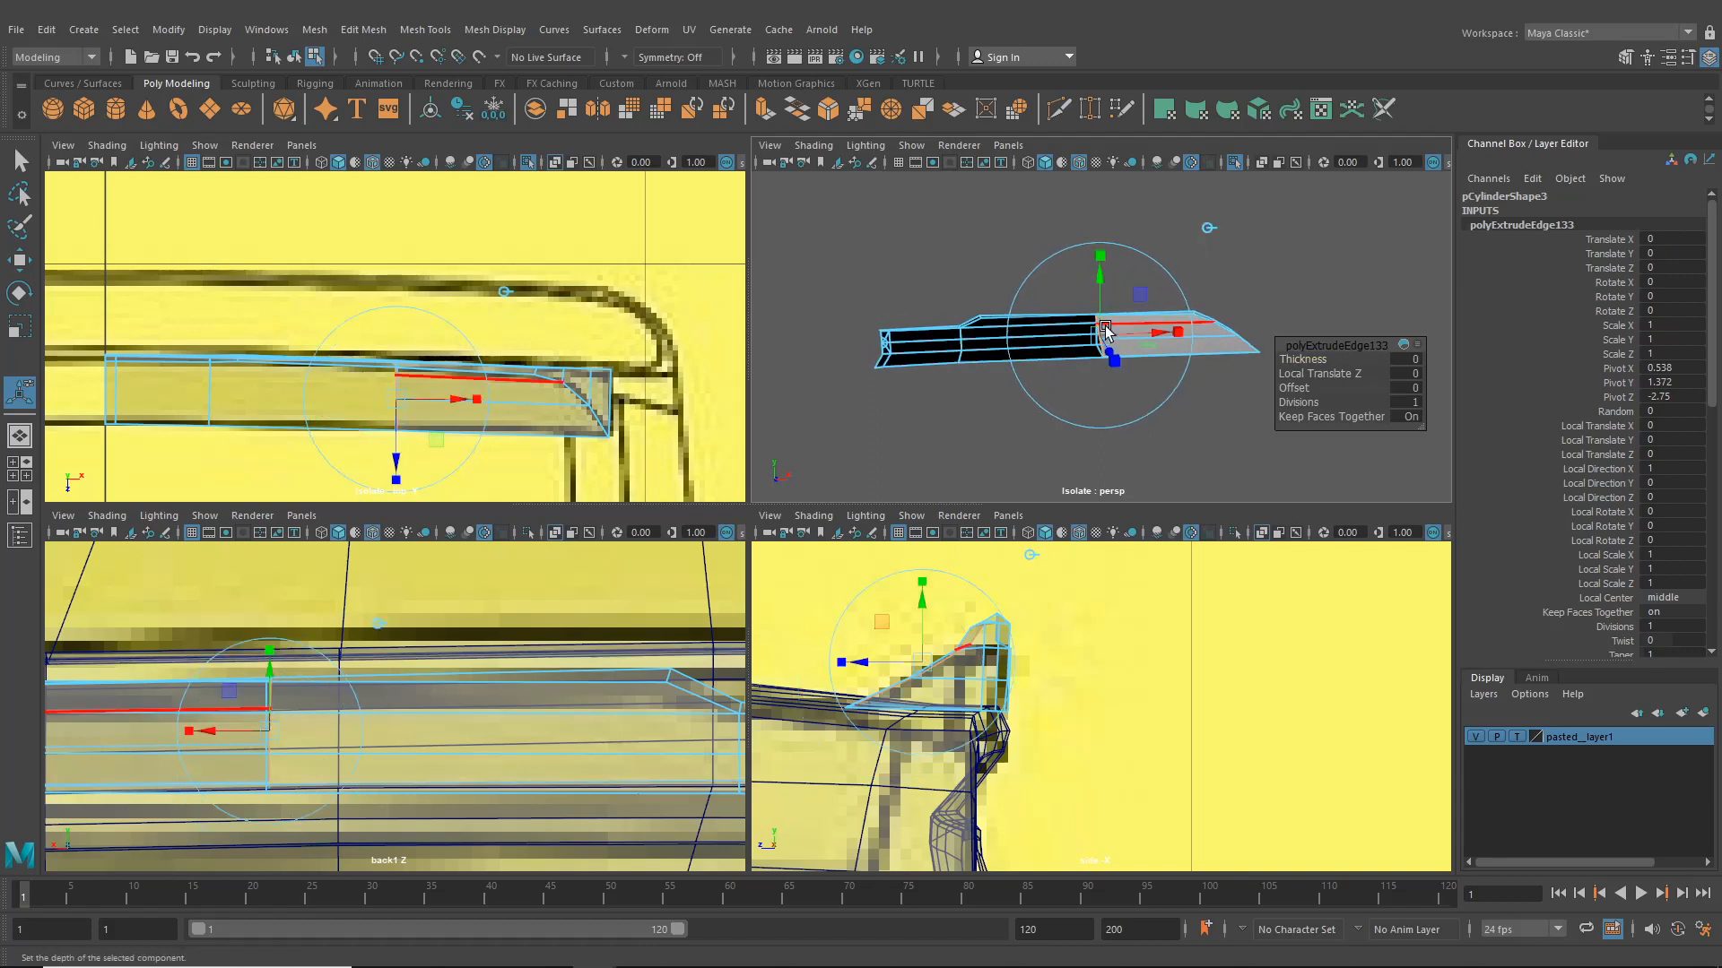
left_click_drag(1155, 336, 1056, 355)
middle_click_drag(1056, 355, 1160, 373, "alt")
scroll(1160, 373, "up", 5)
left_click_drag(1161, 373, 1168, 395, "alt")
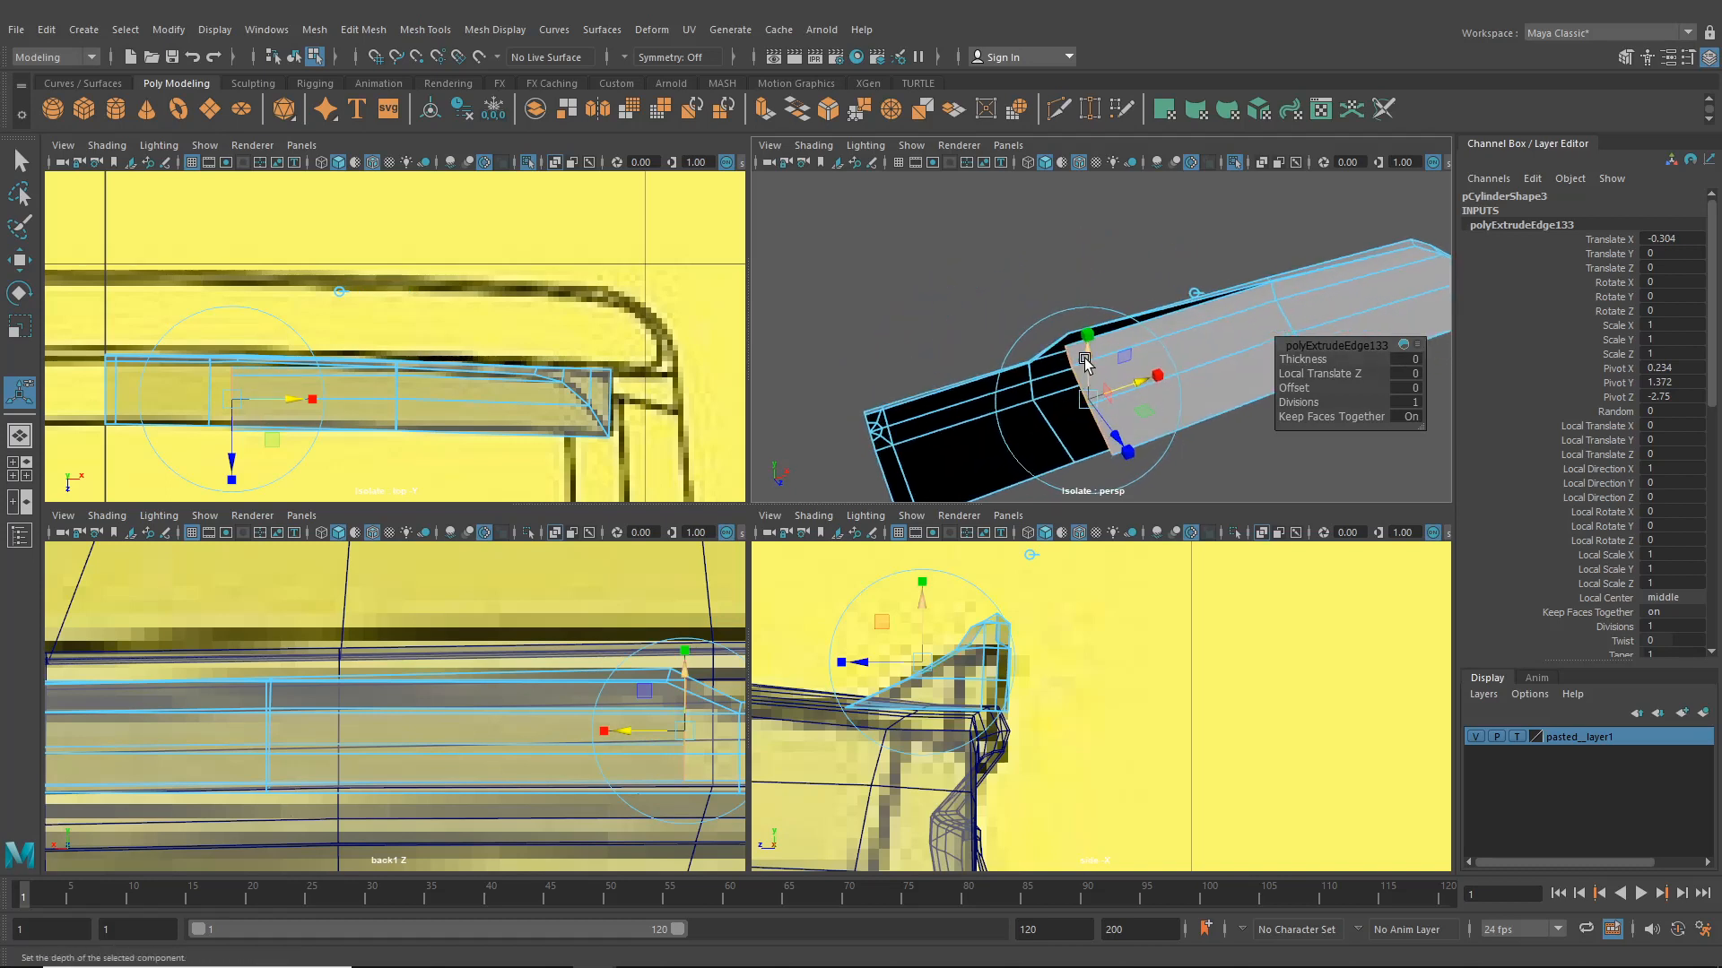
left_click_drag(1085, 359, 1230, 341)
left_click_drag(1230, 341, 1064, 338, "alt")
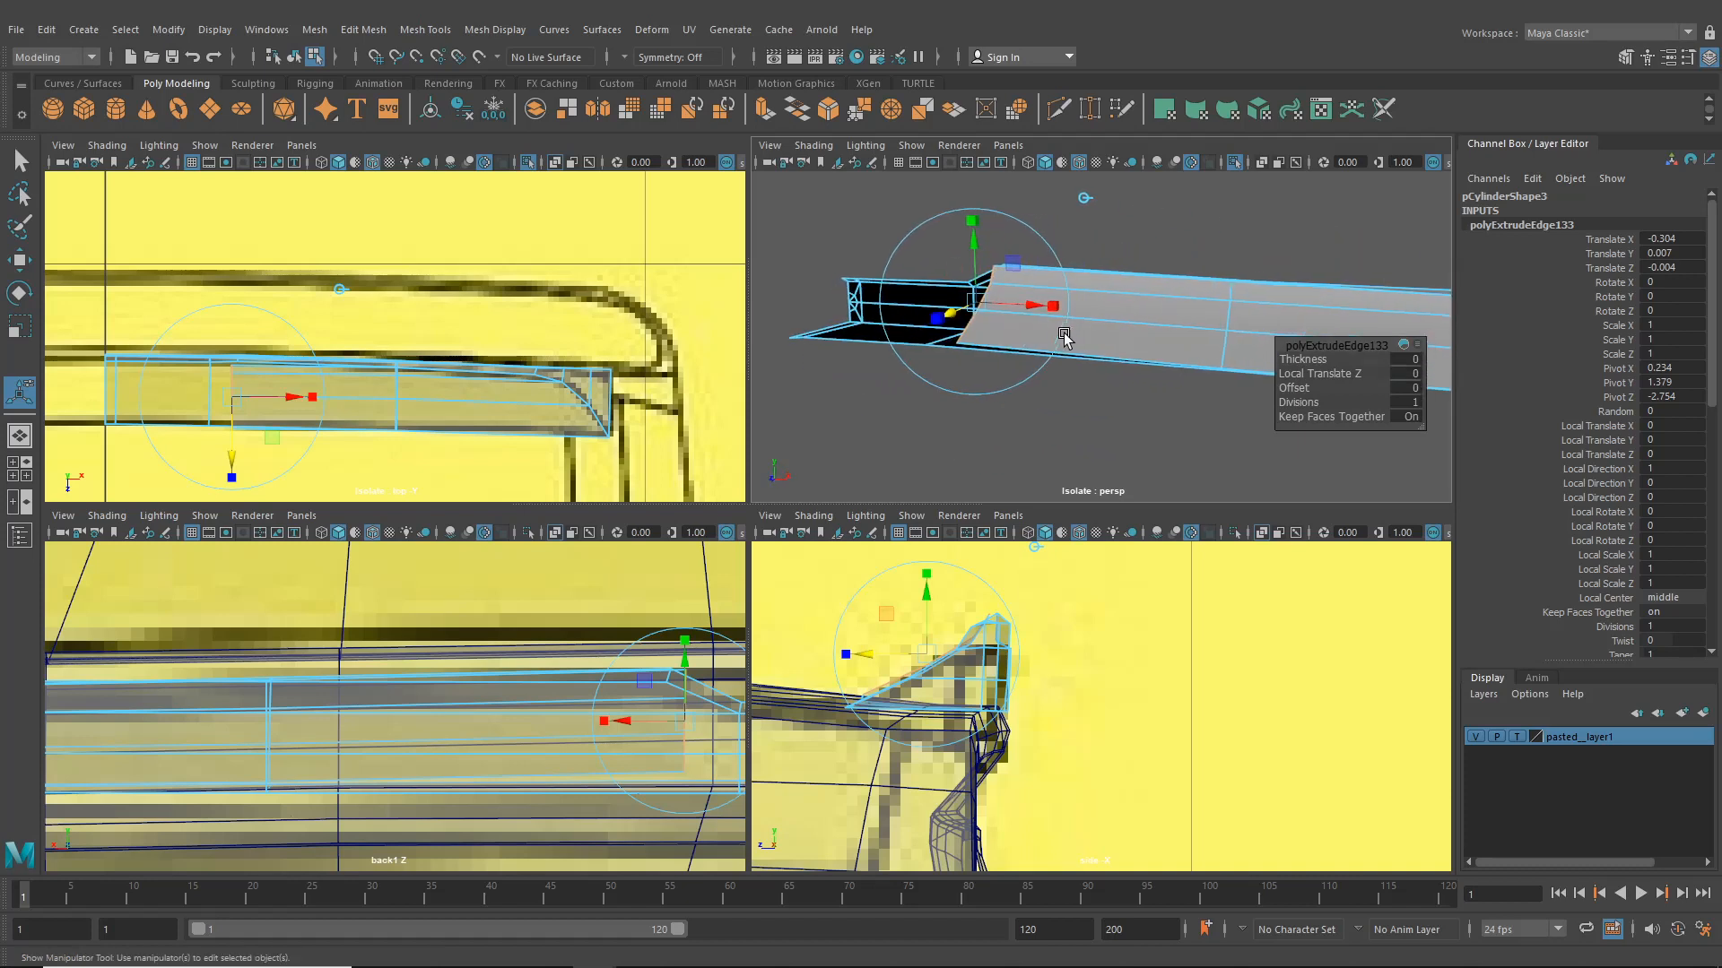
middle_click_drag(1065, 338, 1076, 371, "alt")
scroll(1076, 373, "up", 4)
scroll(1093, 377, "down", 2)
mouse_move(1093, 375)
left_mouse_down("alt")
mouse_move(1102, 394)
mouse_move(1125, 371)
left_mouse_up("alt")
left_click_drag(1126, 370, 1150, 368, "alt")
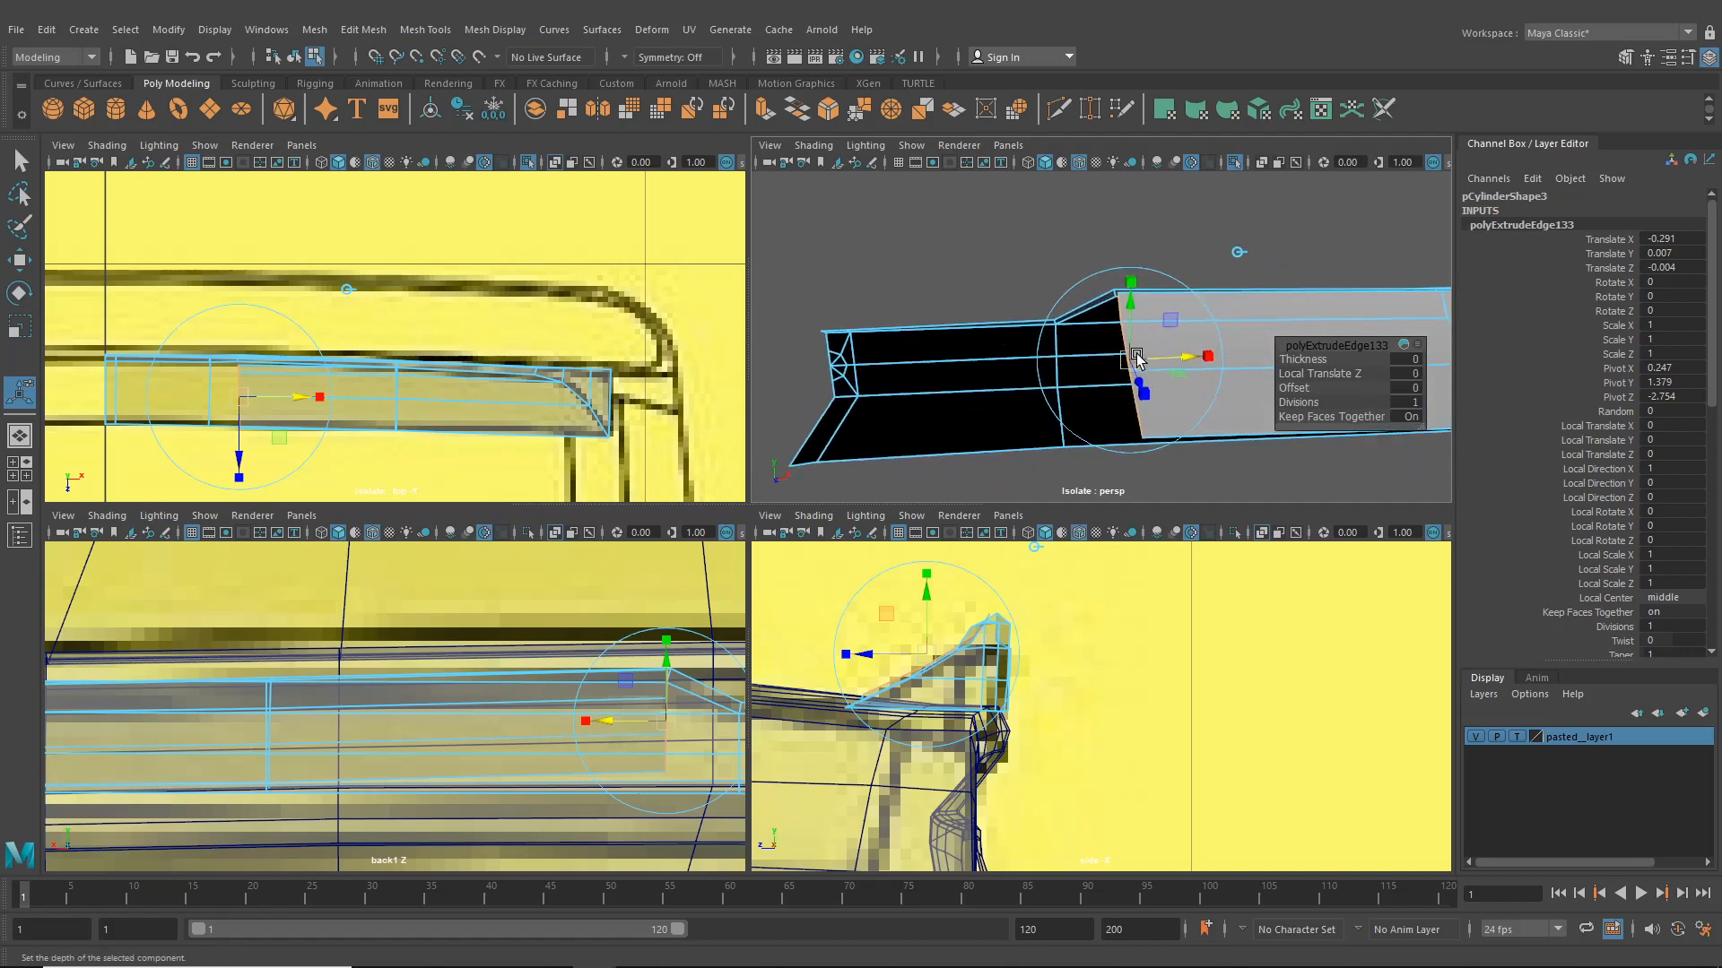
right_click_drag(1160, 335, 1160, 294)
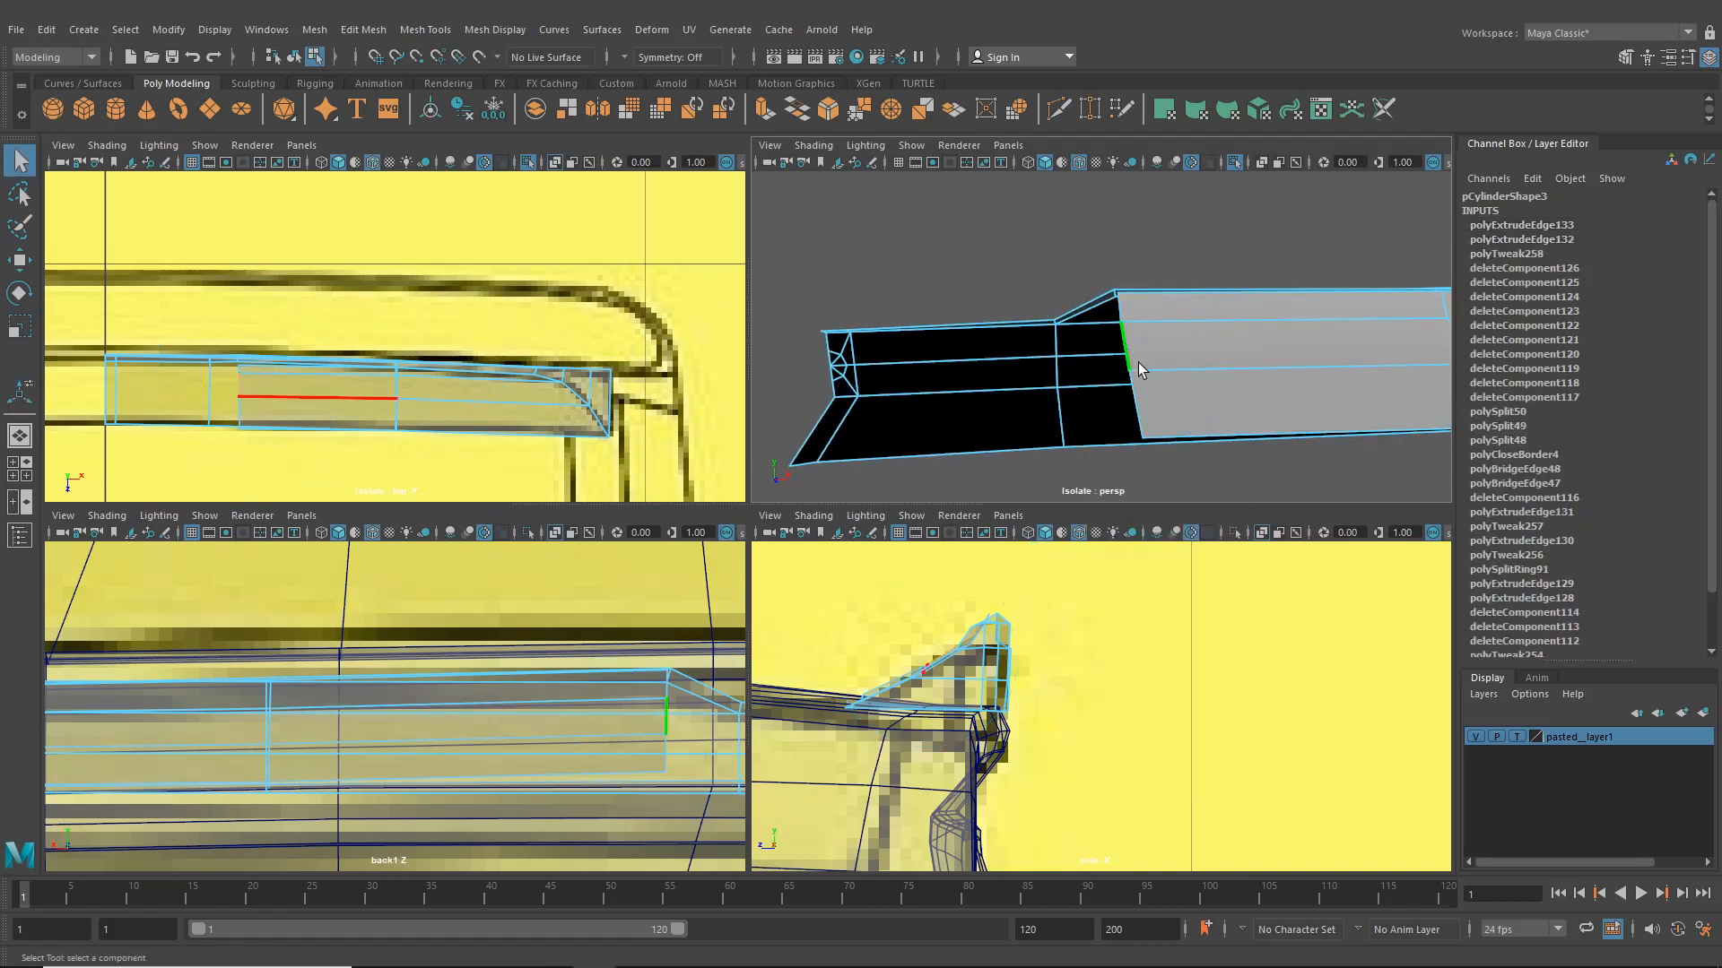
left_click(17, 261)
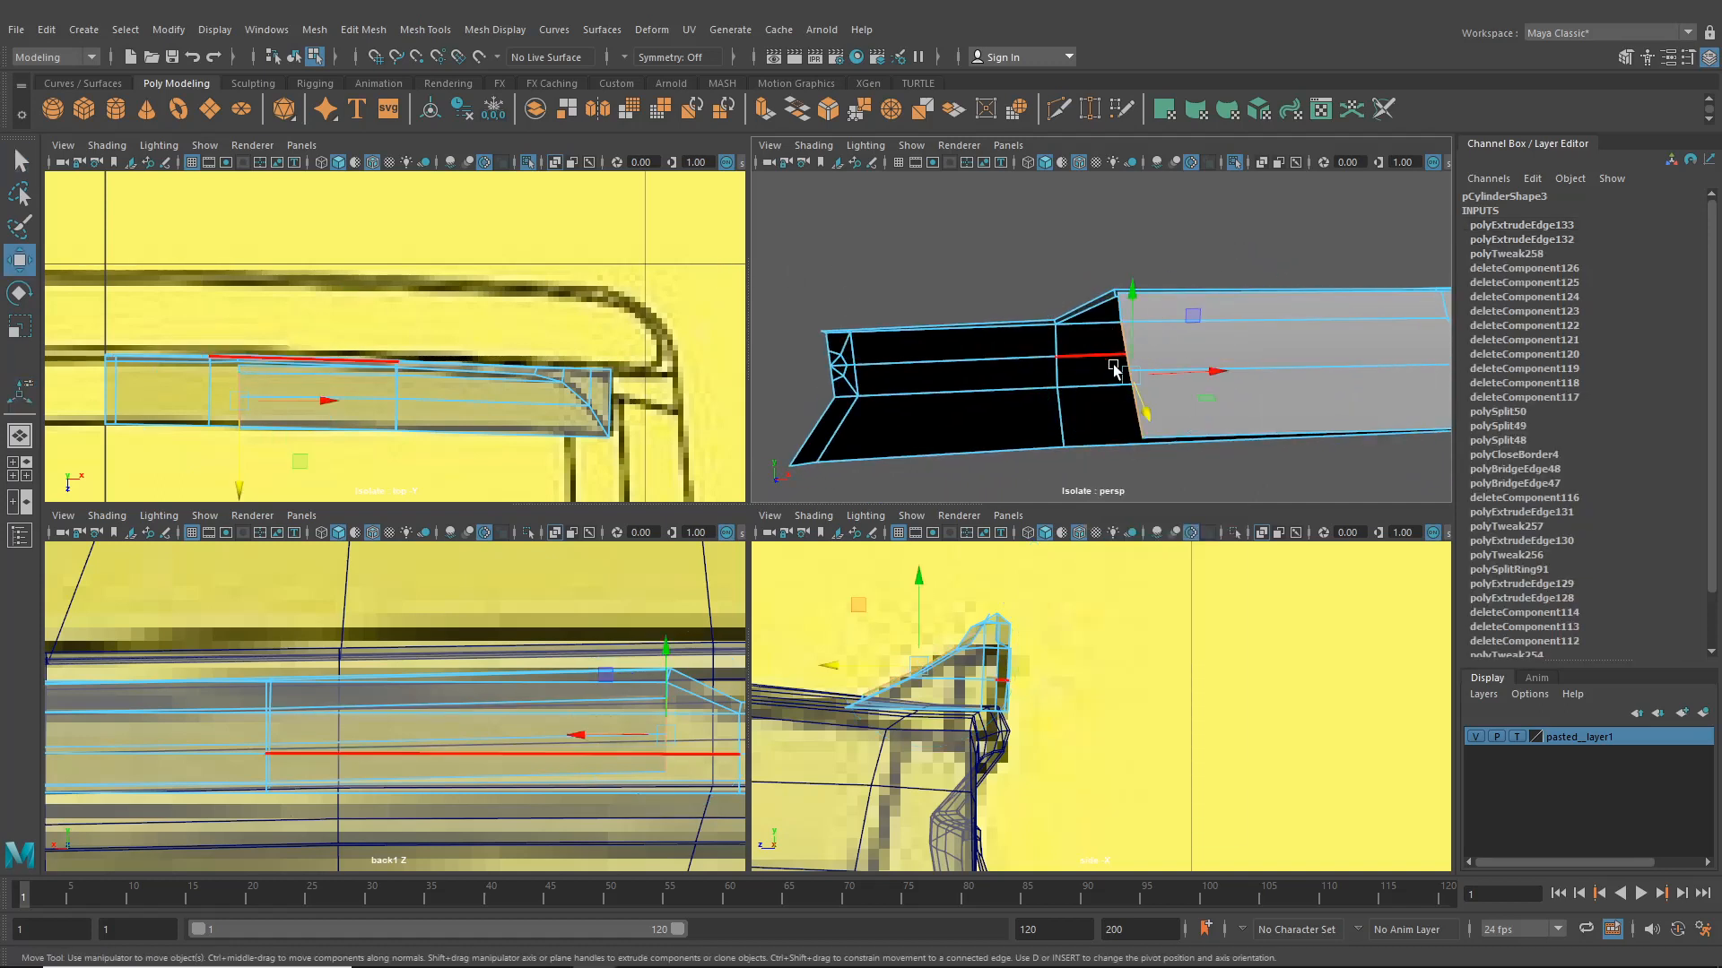
left_click_drag(1203, 373, 1166, 384)
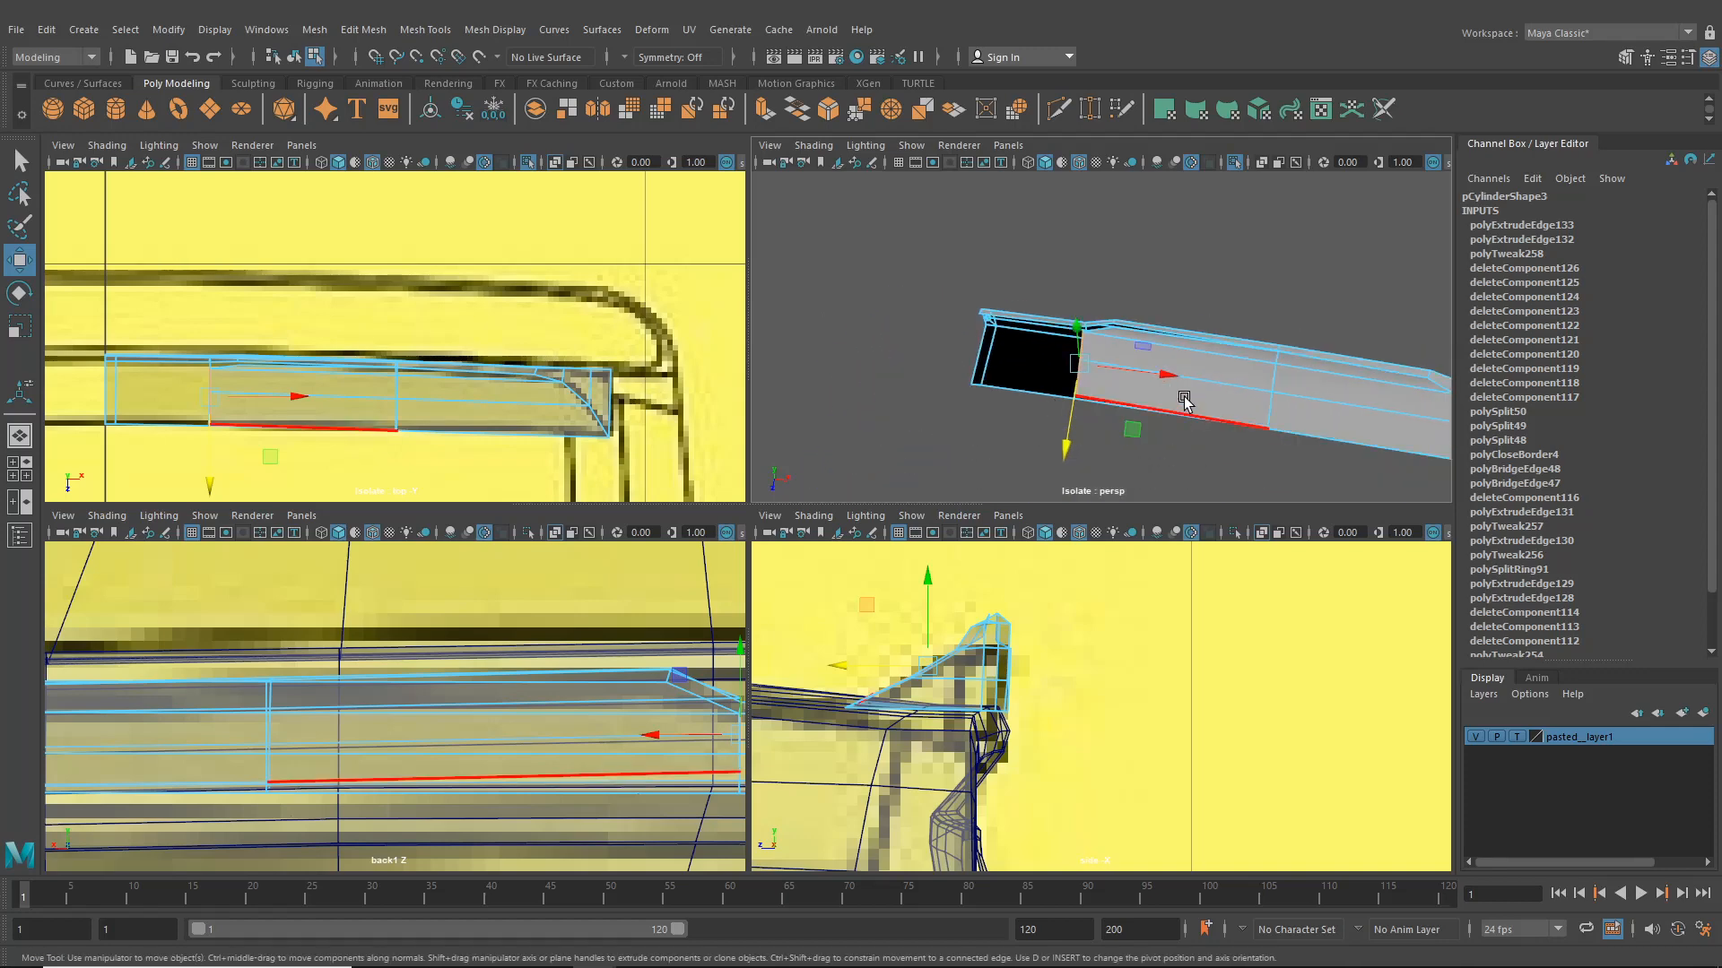
- Use Target Weld to merge the extruded edge's vertices onto the matching vertices of the plate's surface
key("space")
left_click_drag(980, 454, 1022, 434, "alt")
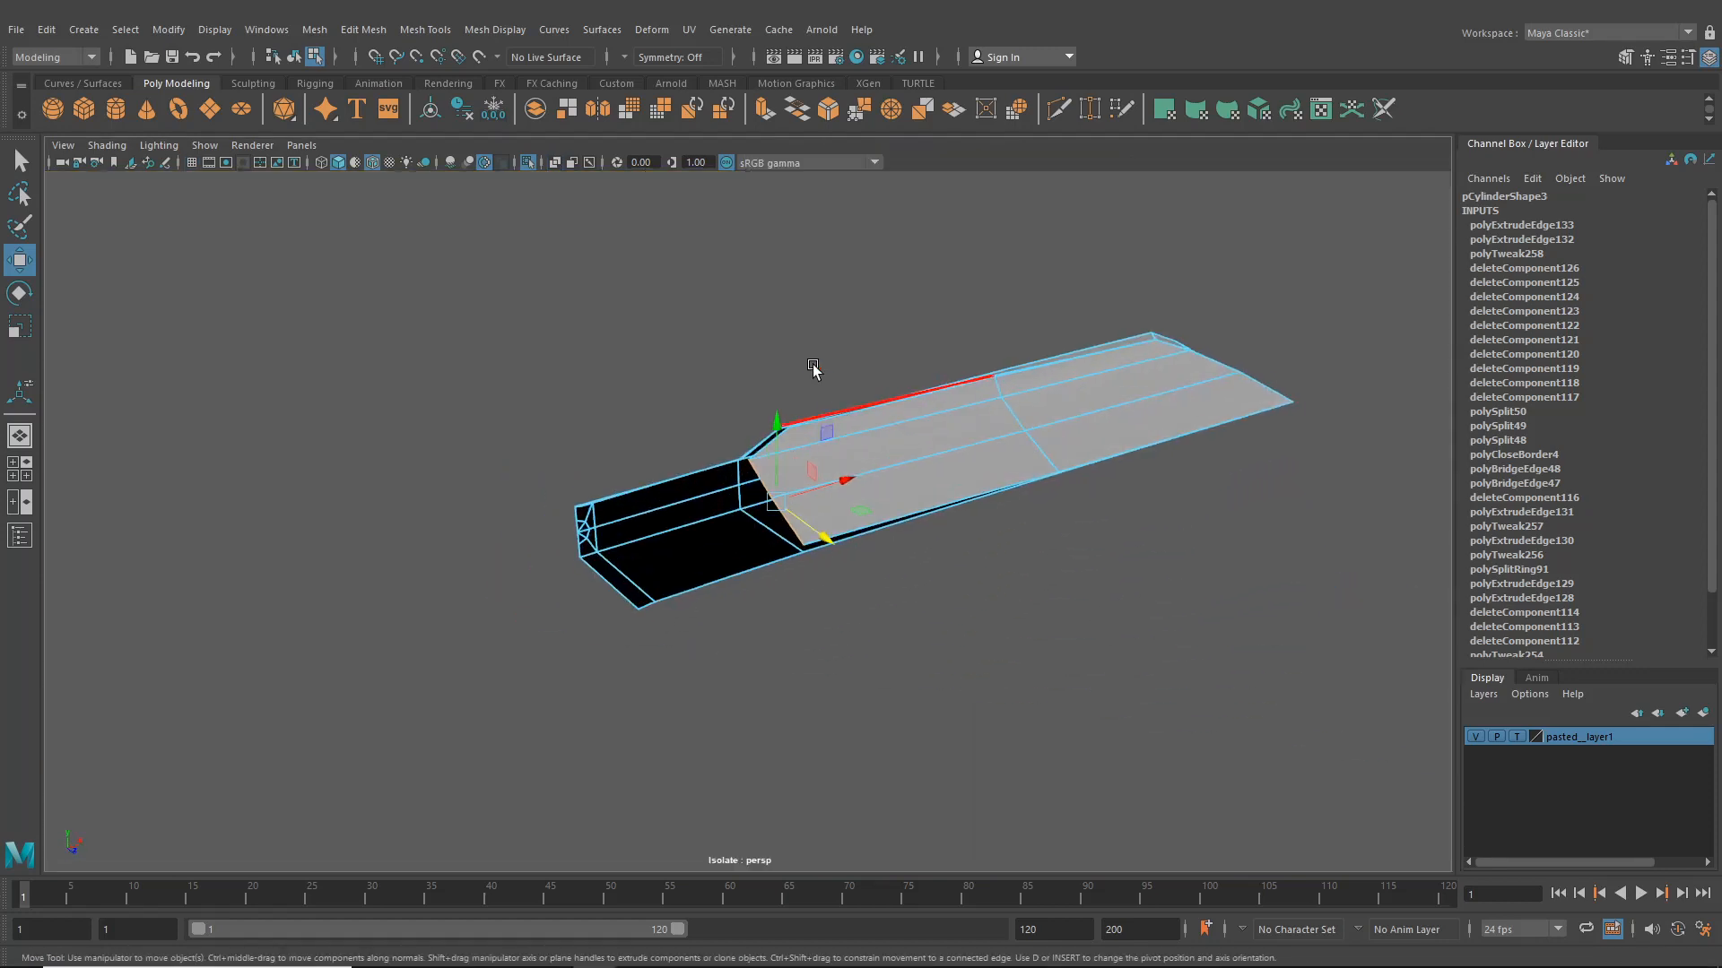
left_click(1089, 112)
scroll(1003, 369, "up", 3)
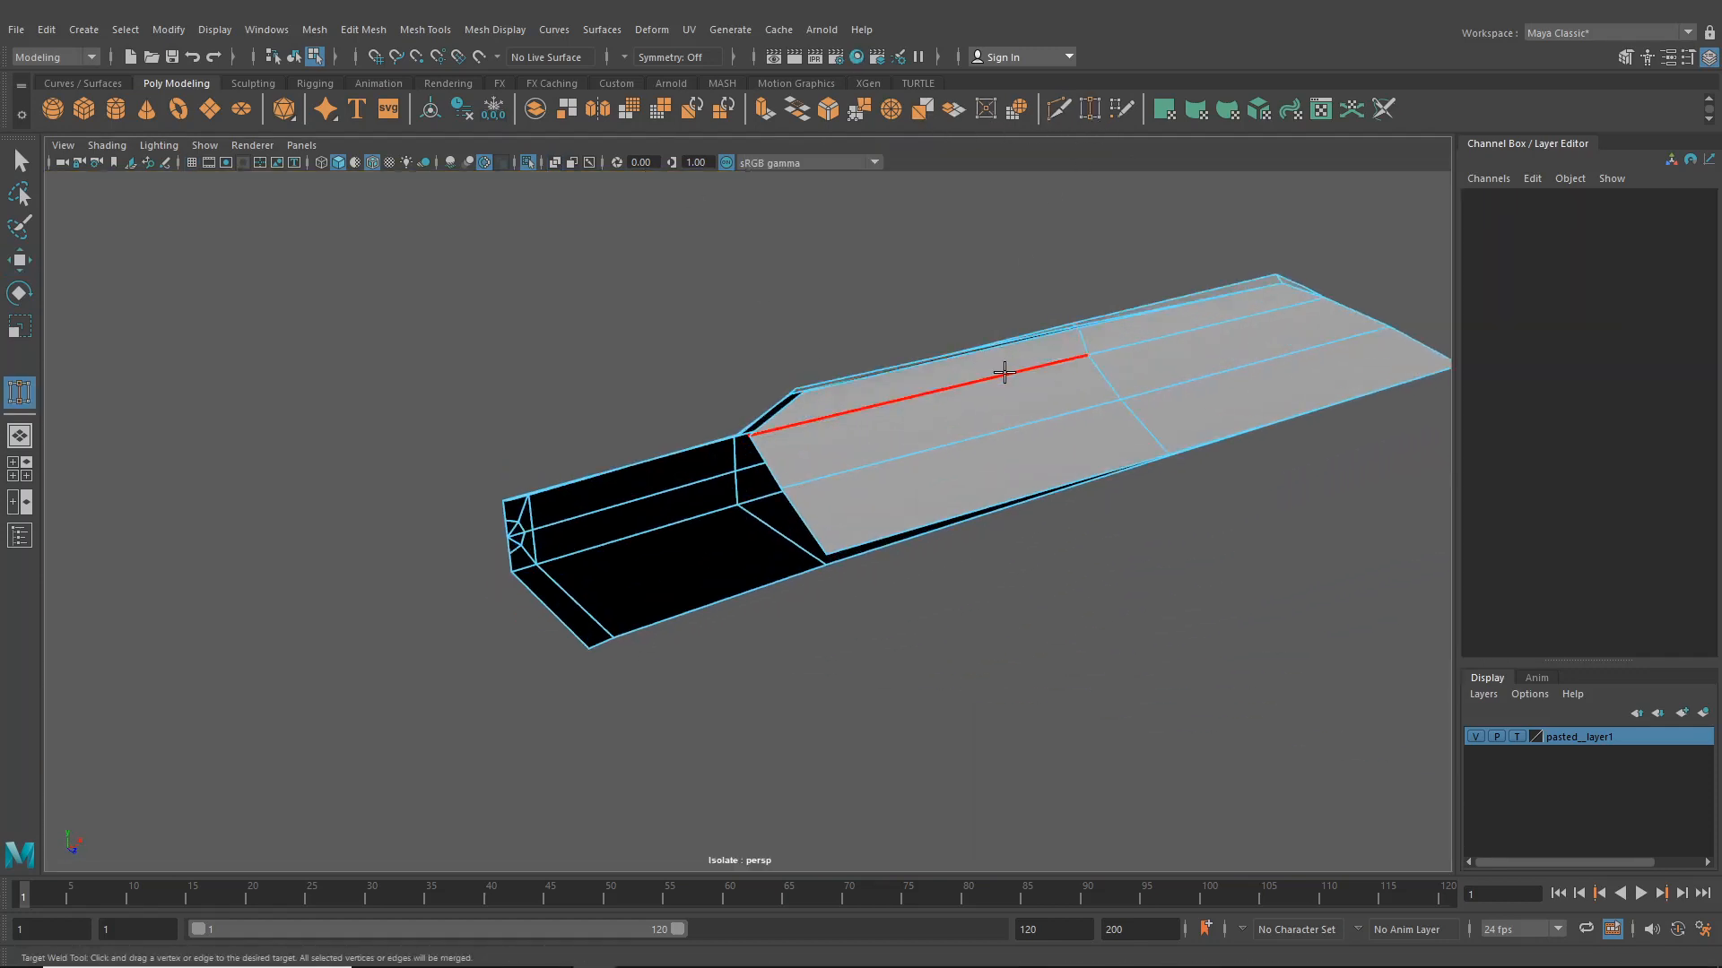
right_click_drag(923, 375, 921, 373)
middle_click_drag(880, 516, 894, 522, "alt")
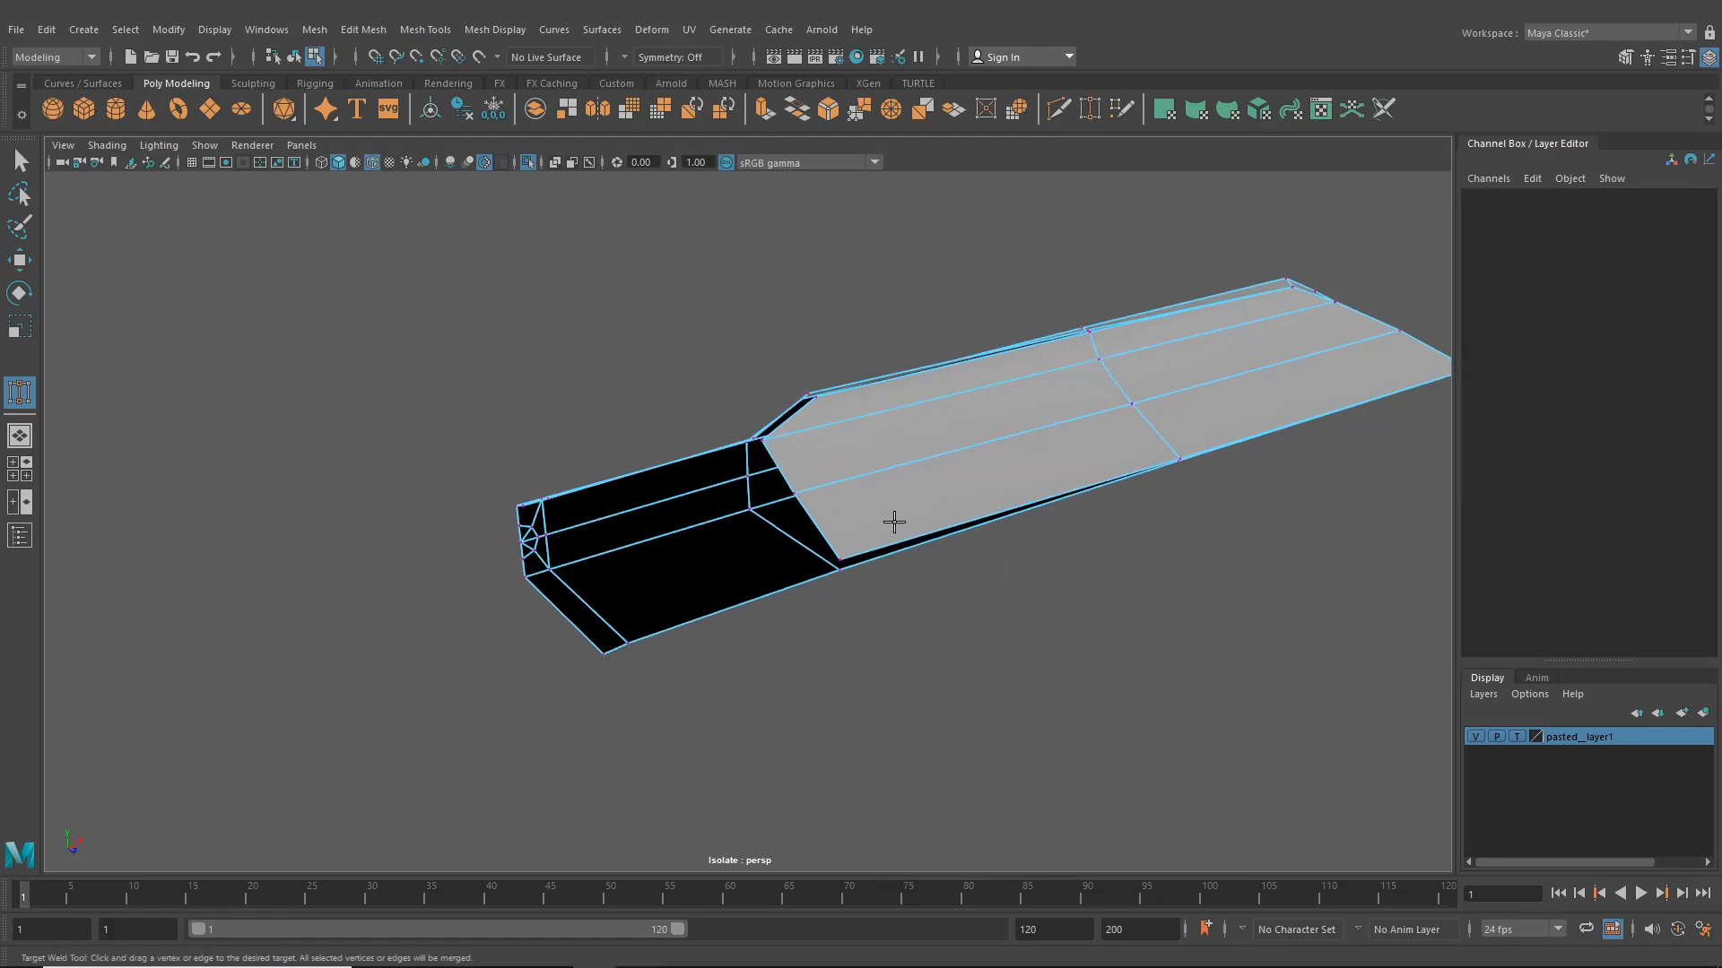
left_click_drag(839, 574, 995, 631, "alt")
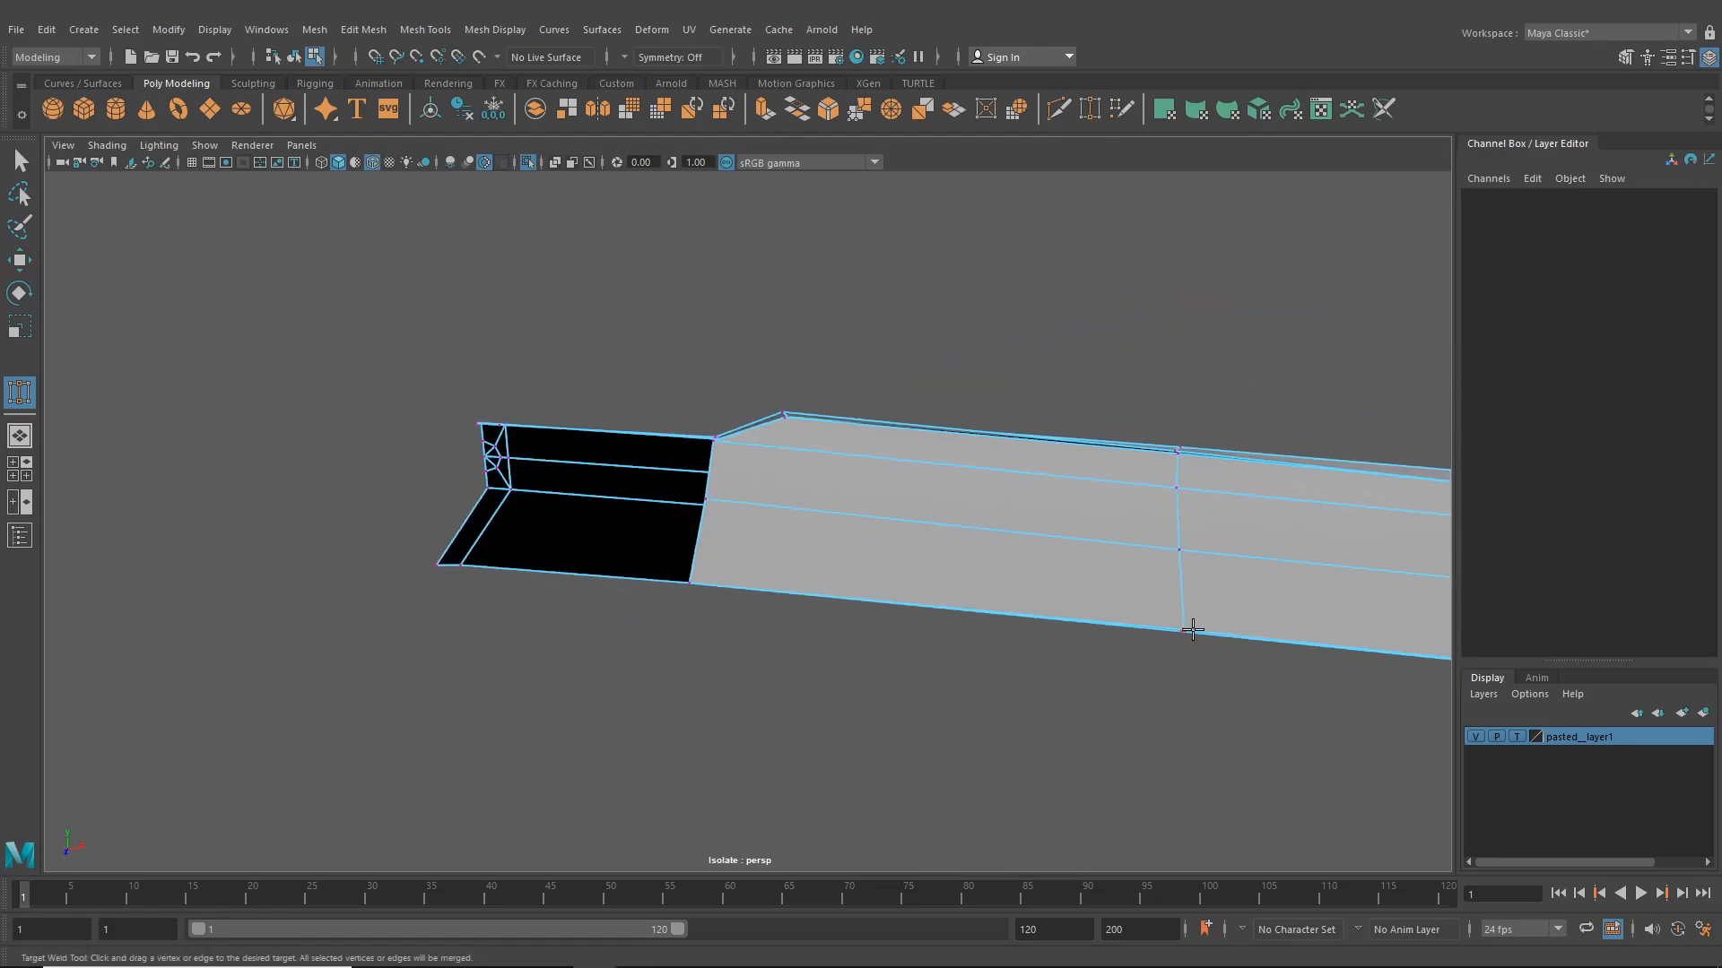
left_click_drag(1180, 635, 1026, 596, "alt")
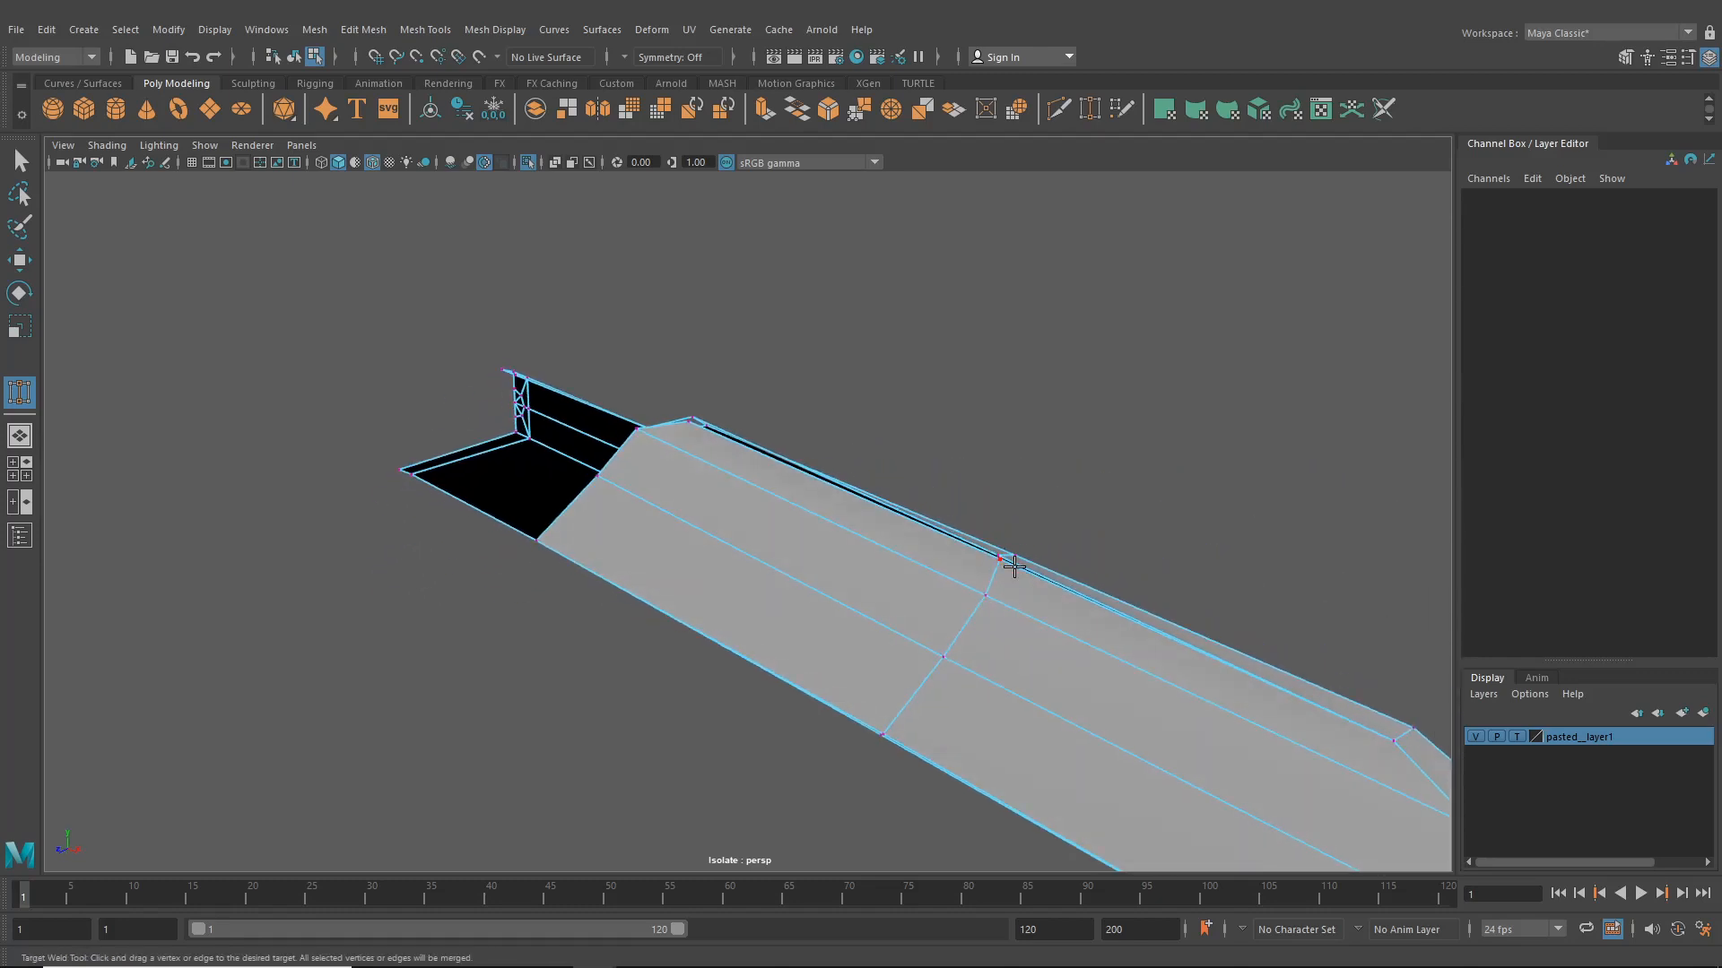
right_click_drag(1015, 567, 1203, 609, "alt")
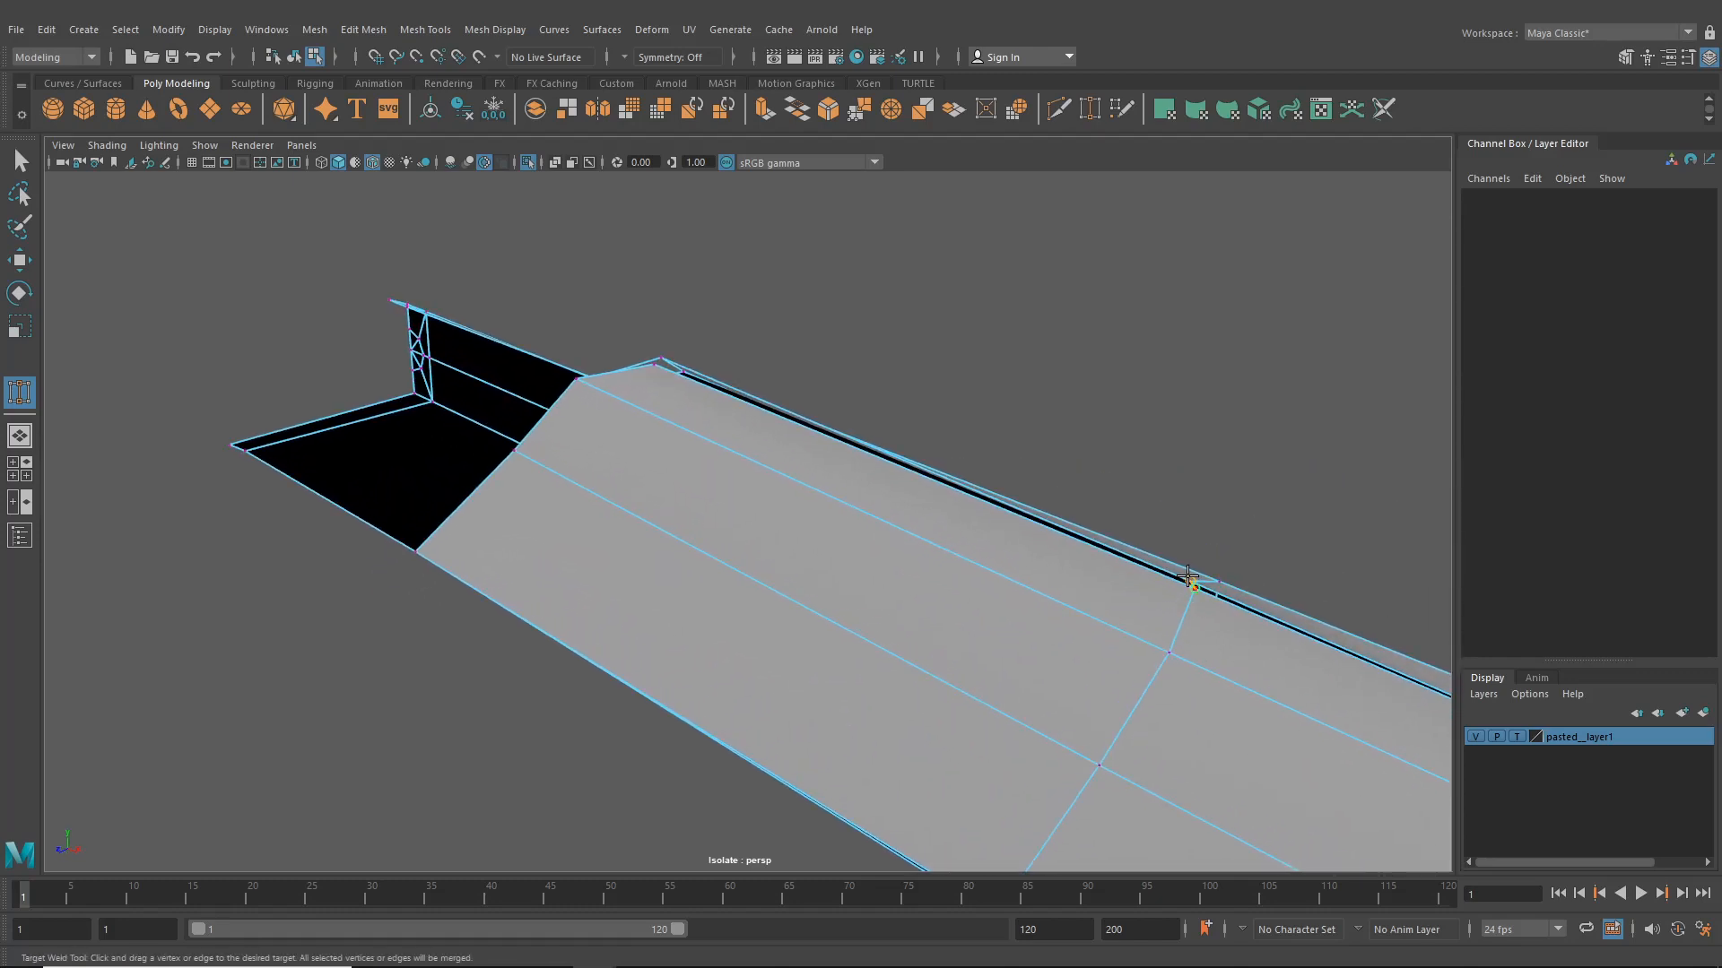
left_click_drag(1188, 577, 806, 417, "alt")
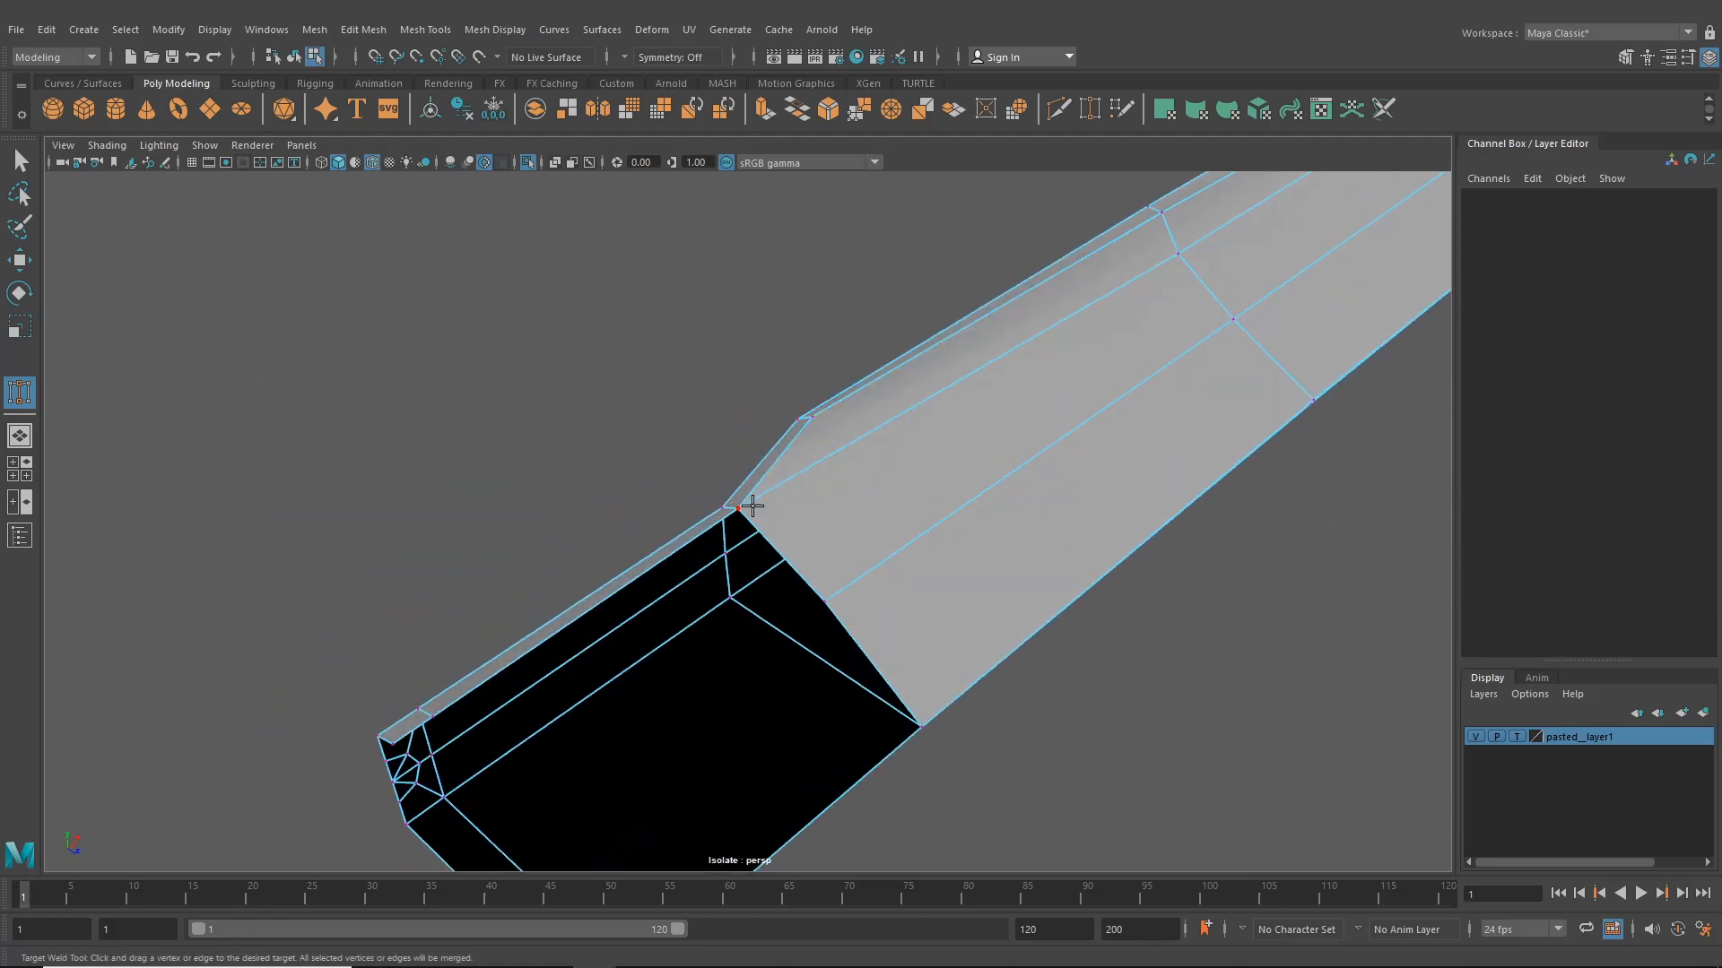
- Weld the remaining corner vertex onto the plate and reposition the vertices at the plate's end
left_click_drag(749, 504, 1003, 472, "alt")
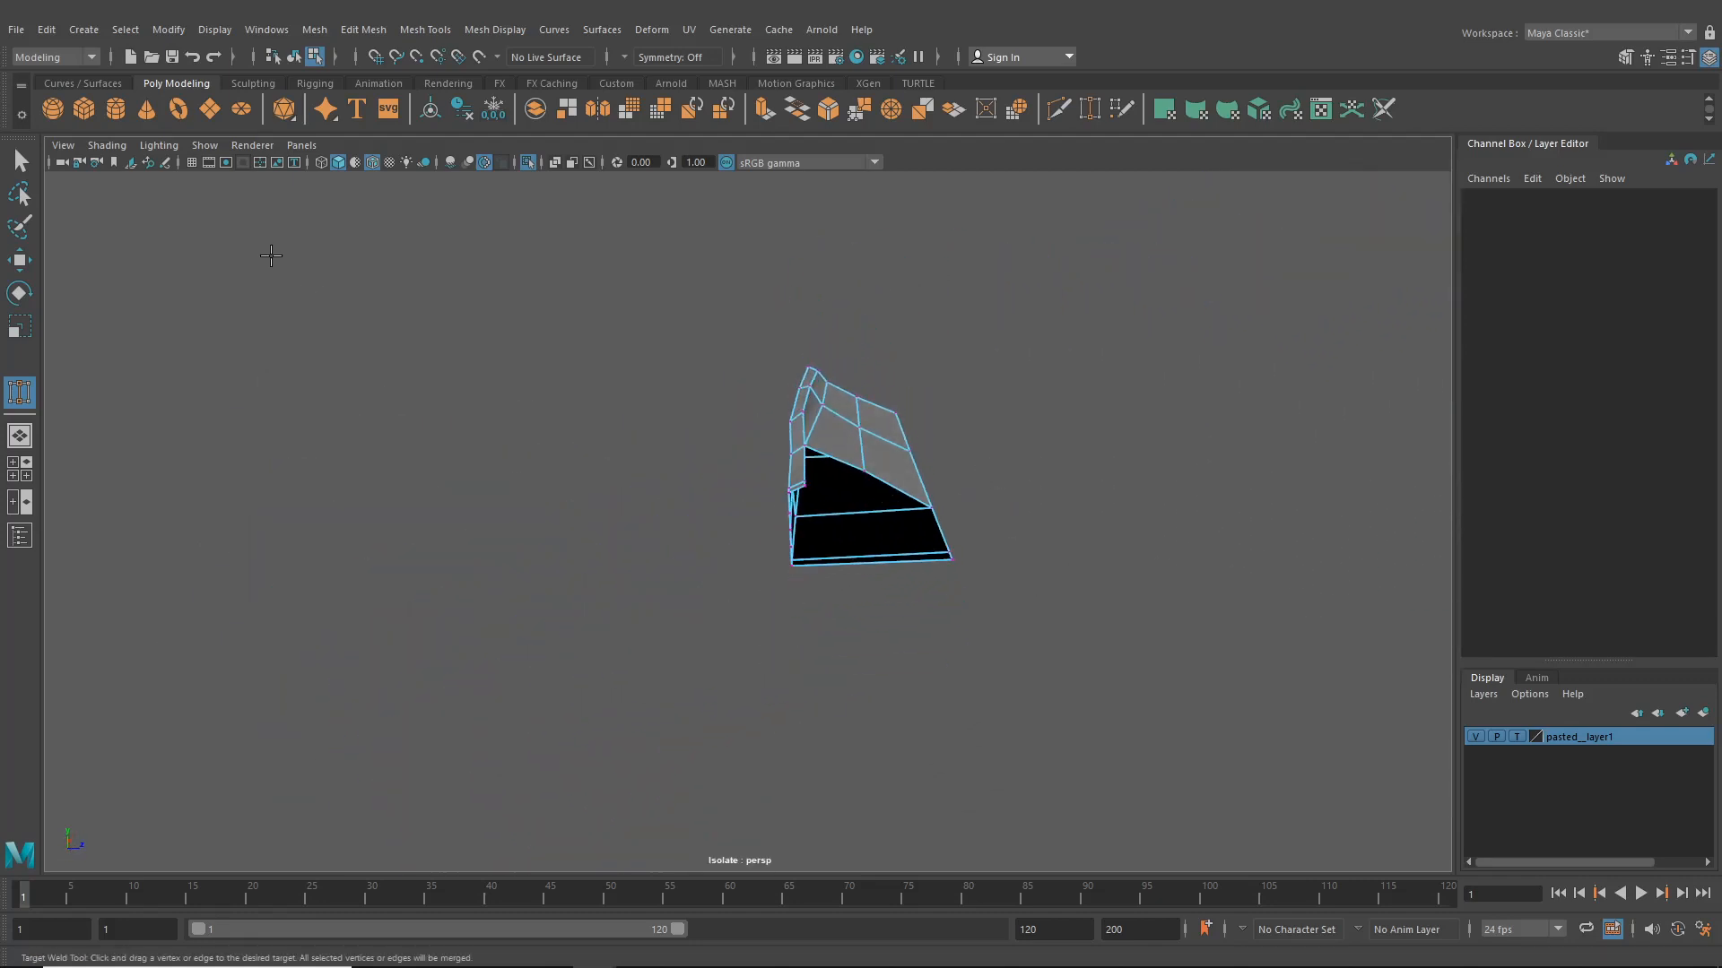
left_click(15, 261)
middle_click_drag(731, 375, 720, 437, "alt")
scroll(720, 437, "up", 5)
right_click_drag(862, 439, 812, 434)
left_click_drag(845, 433, 812, 572)
left_click(630, 568)
left_click(627, 524)
left_click_drag(645, 499, 647, 515)
left_click_drag(647, 515, 468, 476, "alt")
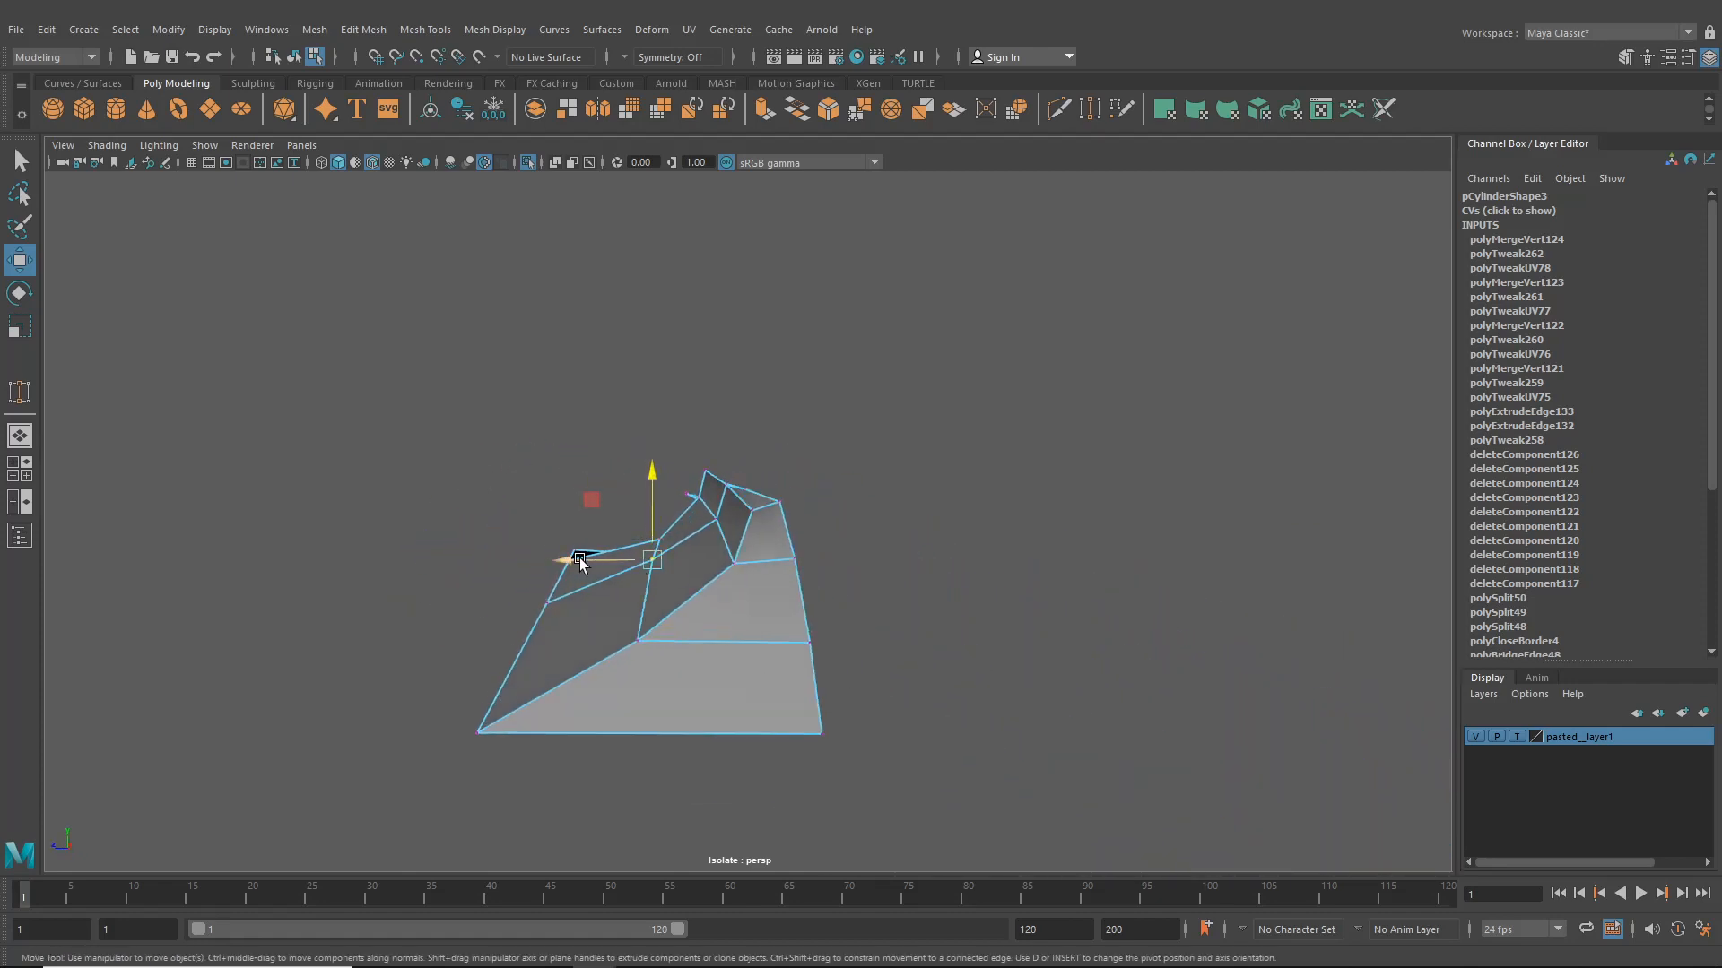
left_click_drag(568, 565, 910, 466, "alt")
left_click_drag(793, 465, 852, 549, "alt")
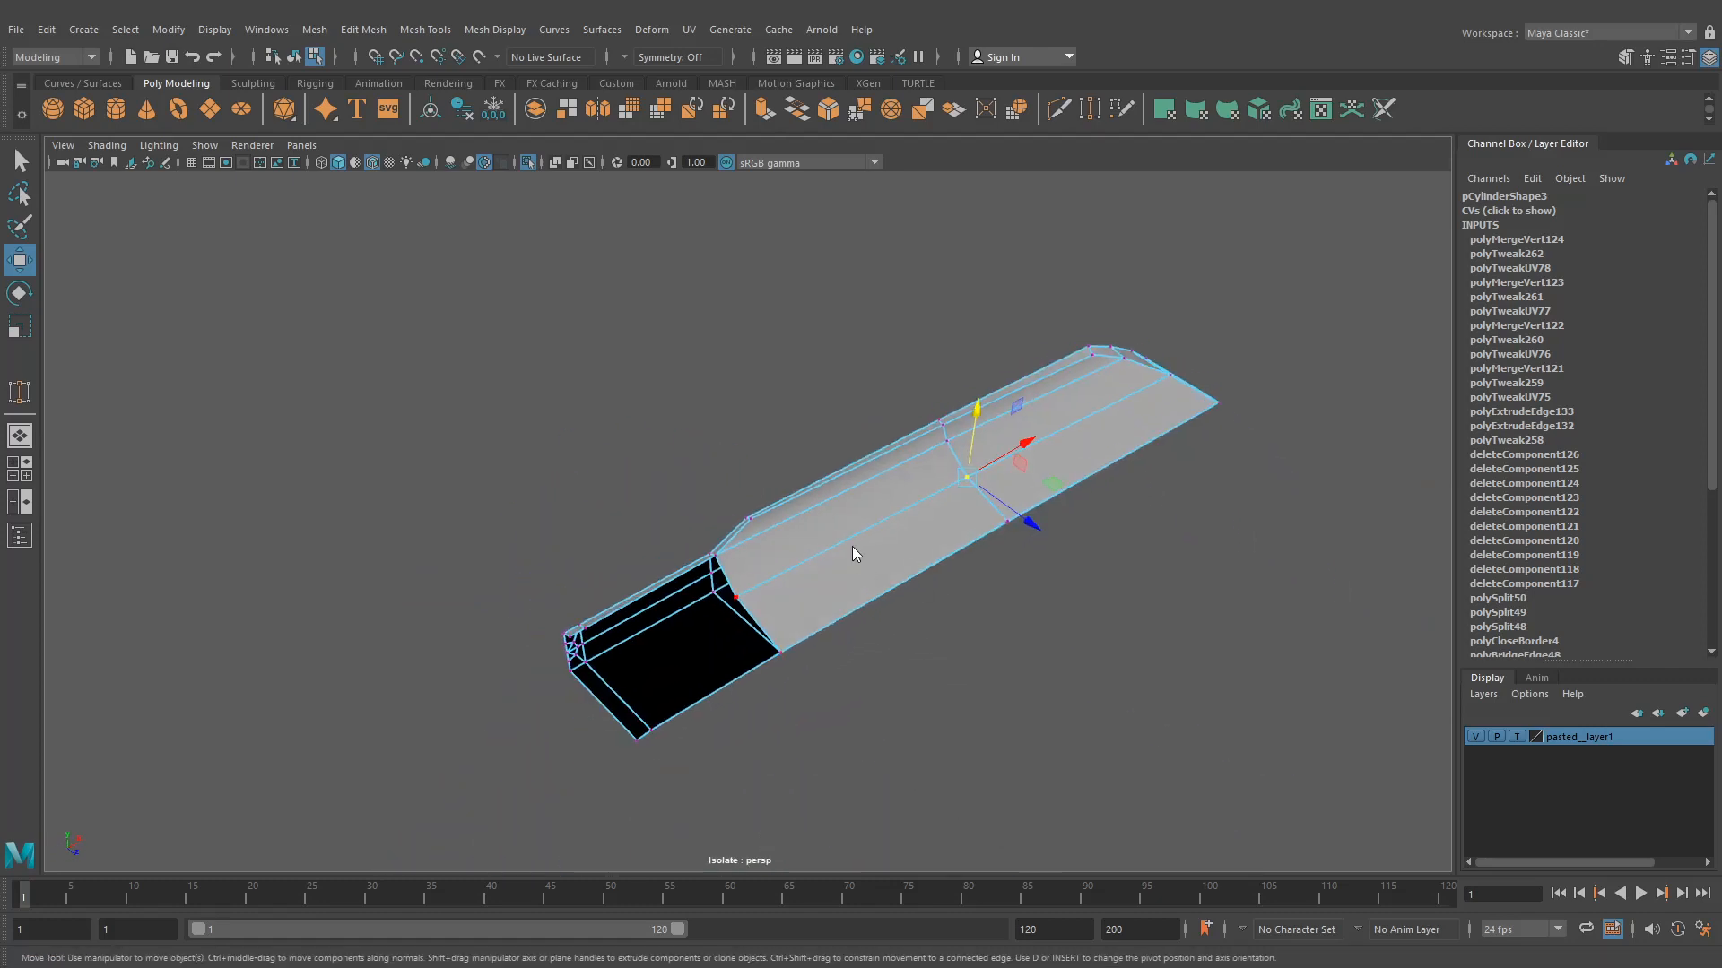
- Select the border edge at the plate's stepped end, extrude it and move the new edge outward
left_click(832, 403)
left_click(730, 584)
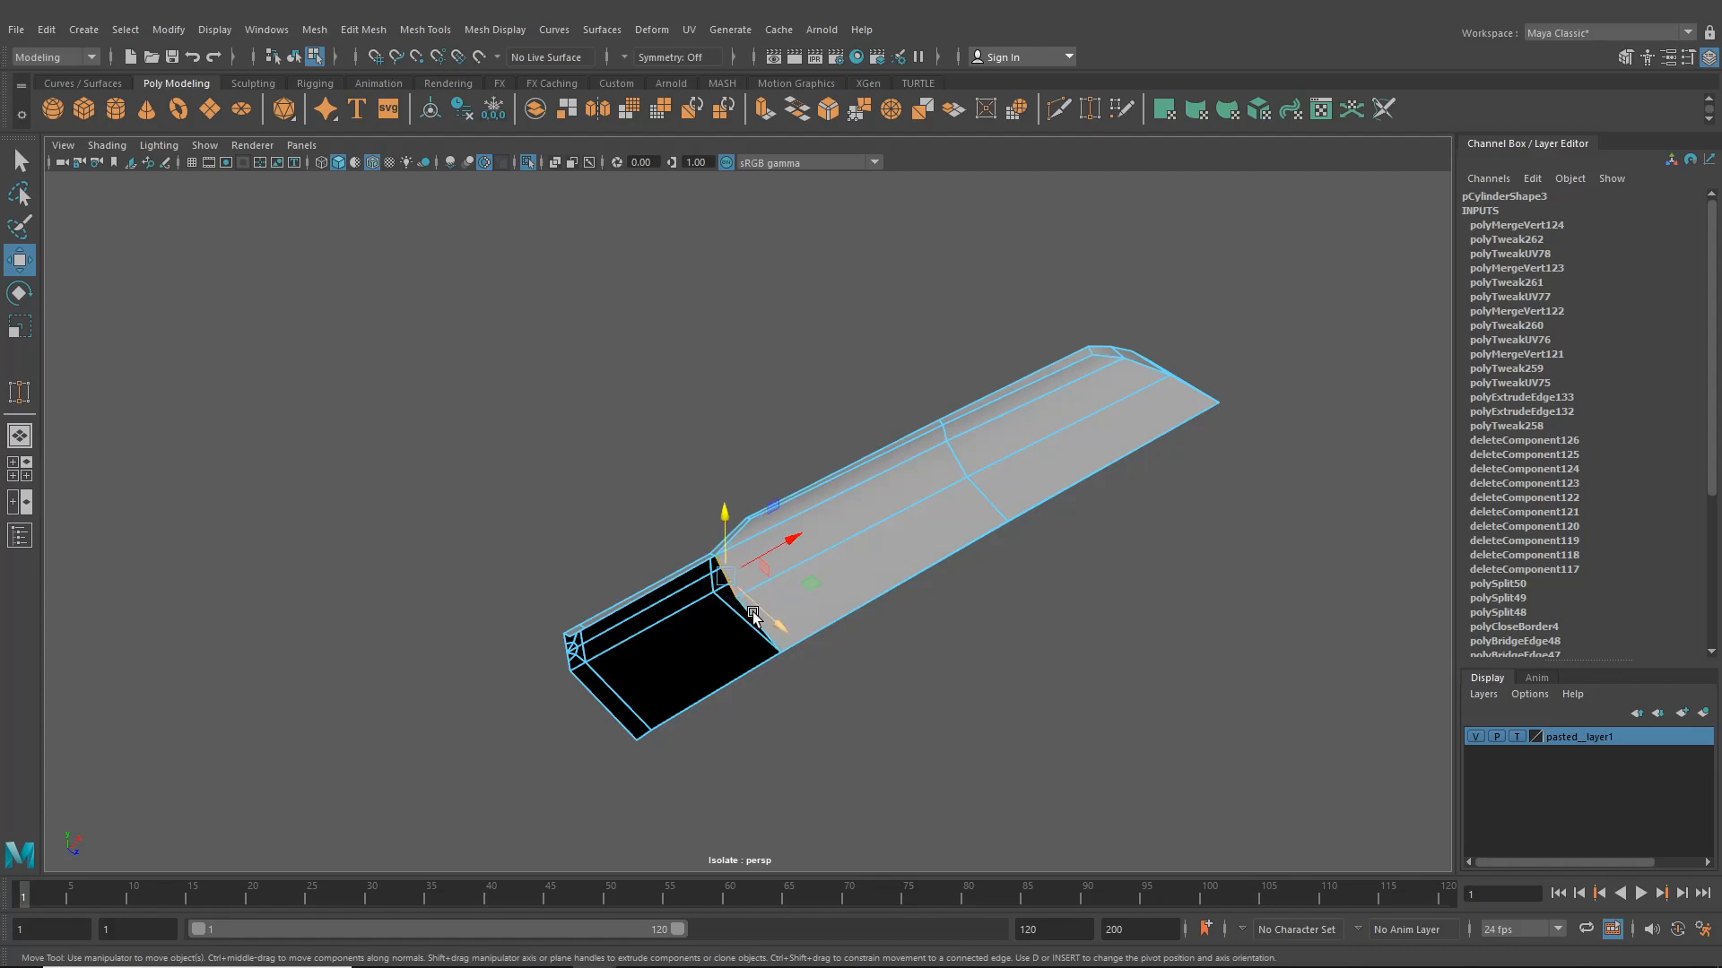
key("ctrl+e")
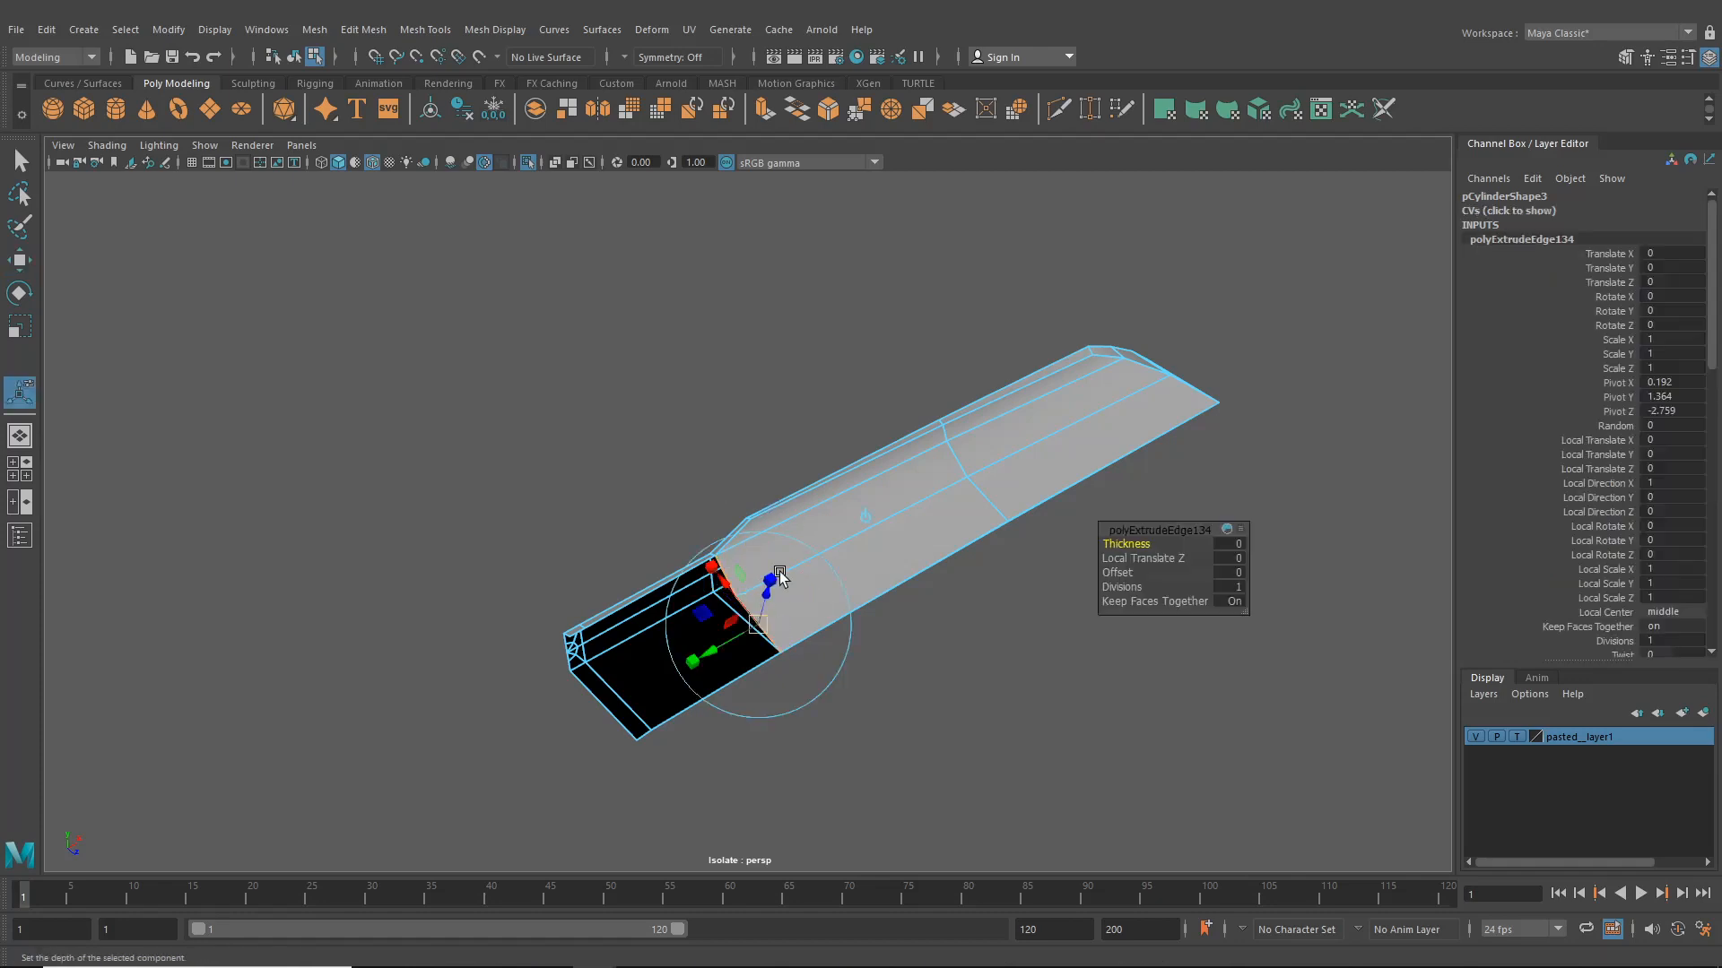
left_click(868, 523)
left_click(845, 538)
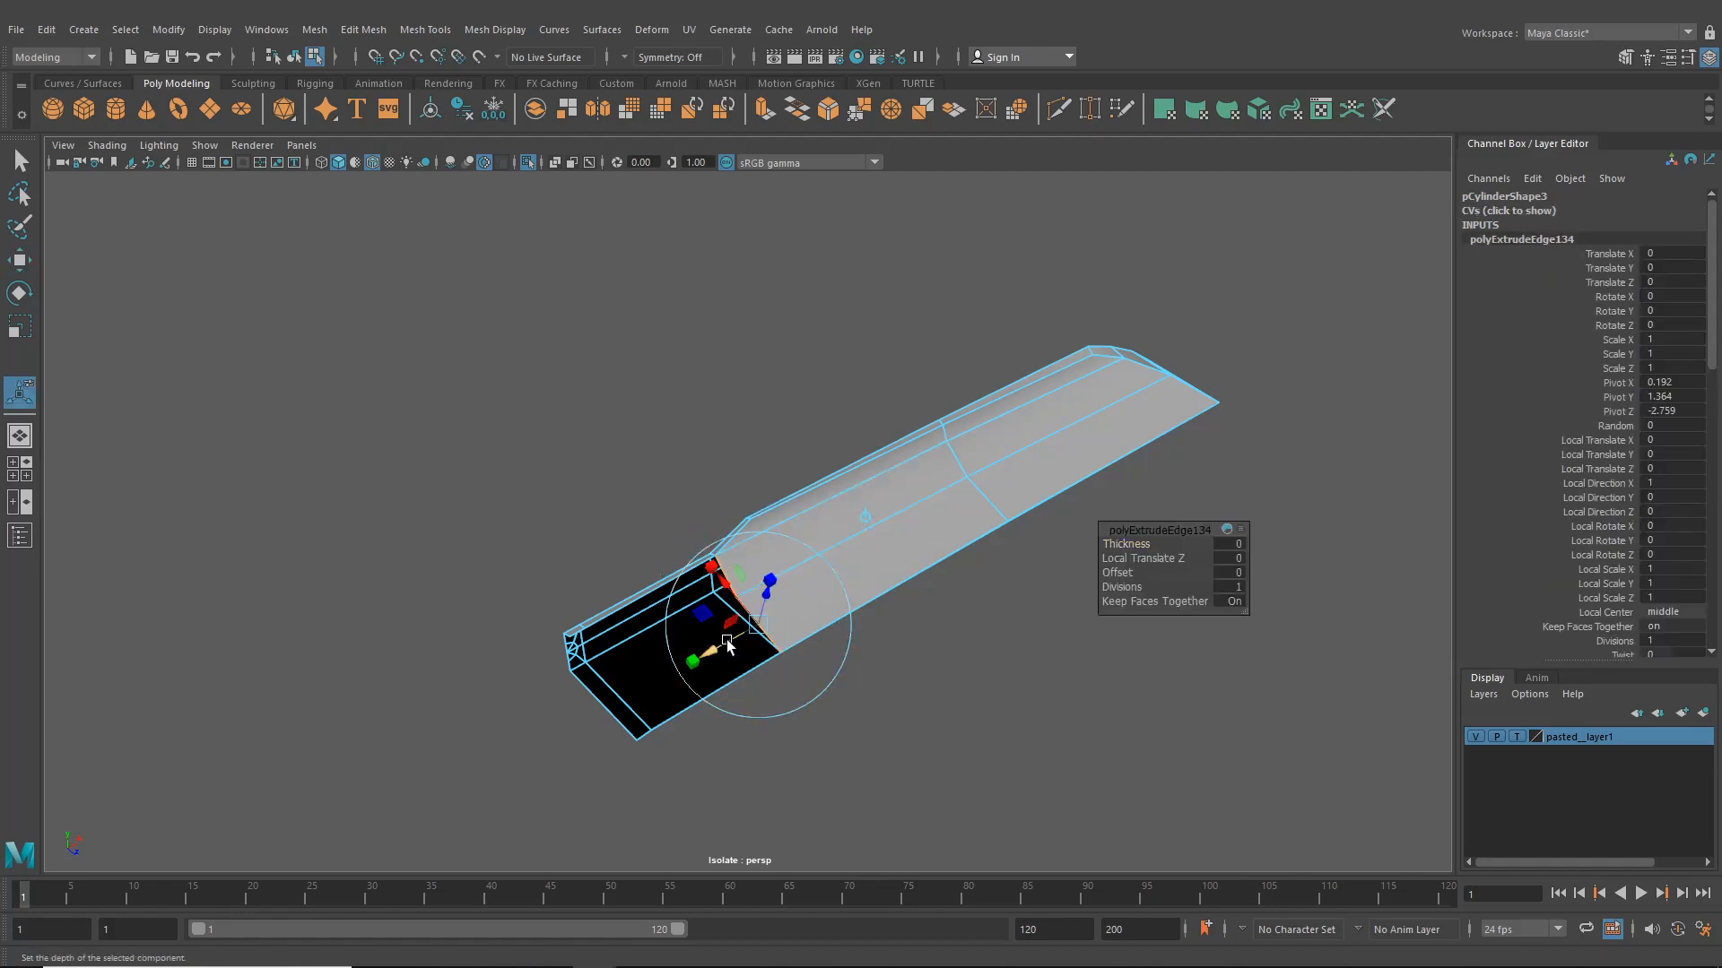
left_click_drag(726, 642, 591, 696)
middle_click_drag(592, 696, 761, 707, "alt")
scroll(761, 708, "up", 6)
middle_click_drag(661, 739, 707, 640, "alt")
left_click_drag(693, 699, 645, 700)
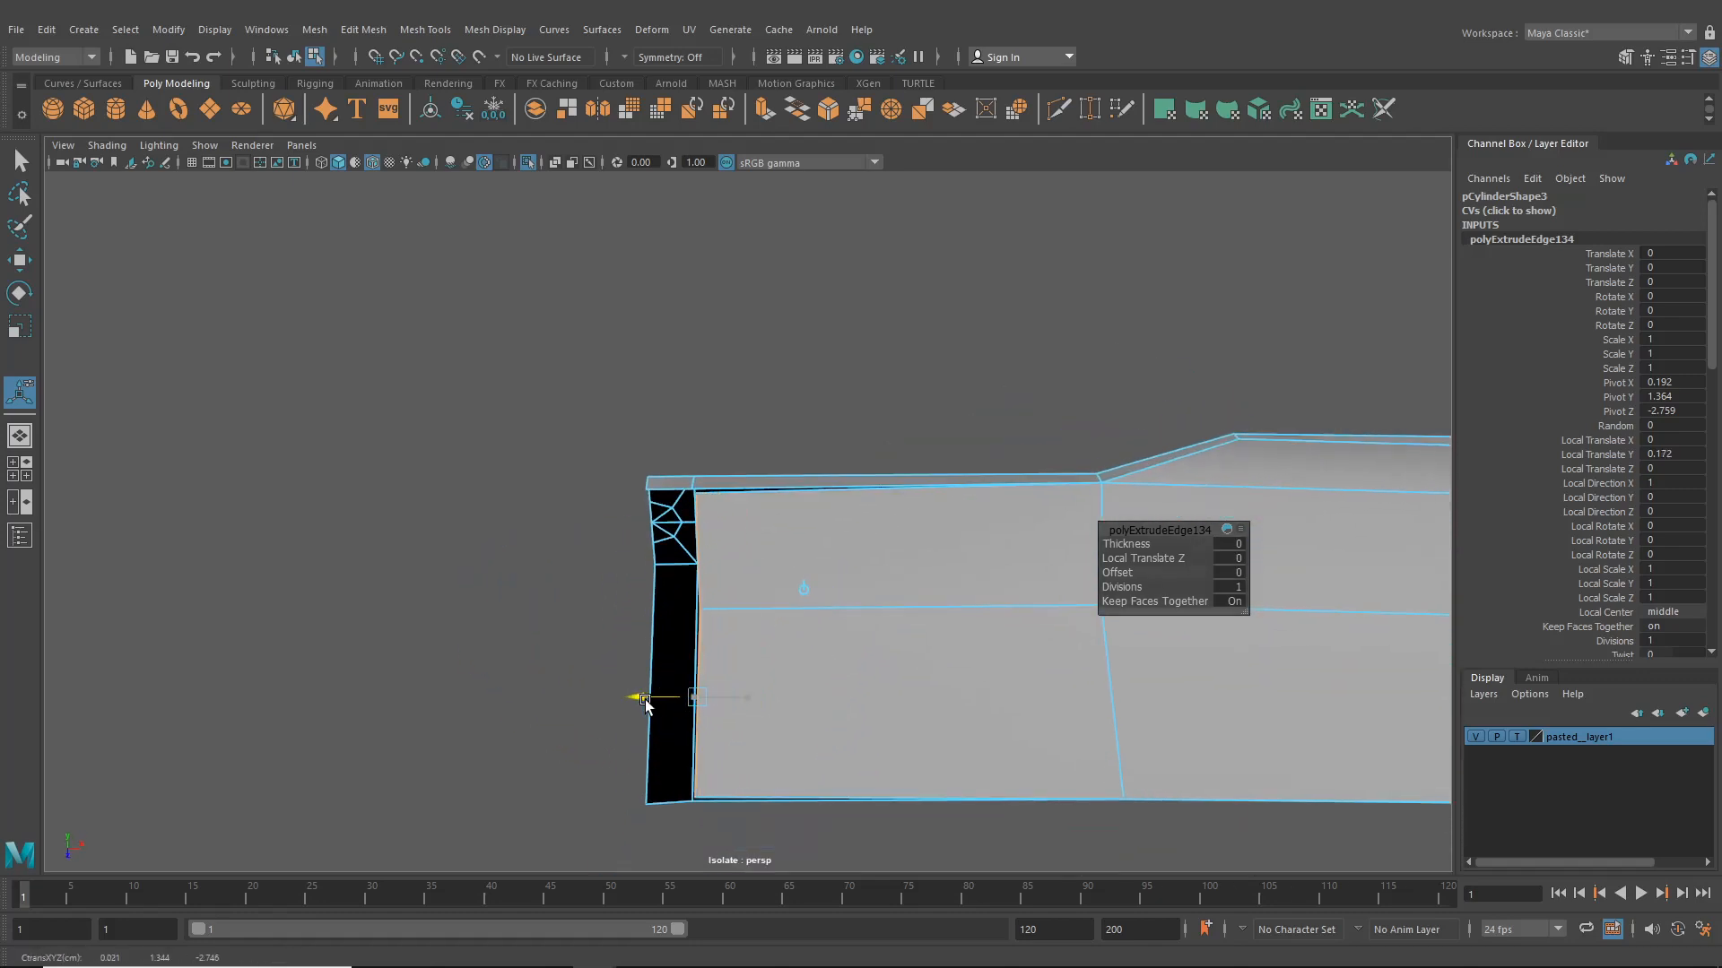
- Extrude the end border edge again and move the new edge further out to extend the plate
key("ctrl+e")
left_click(802, 592)
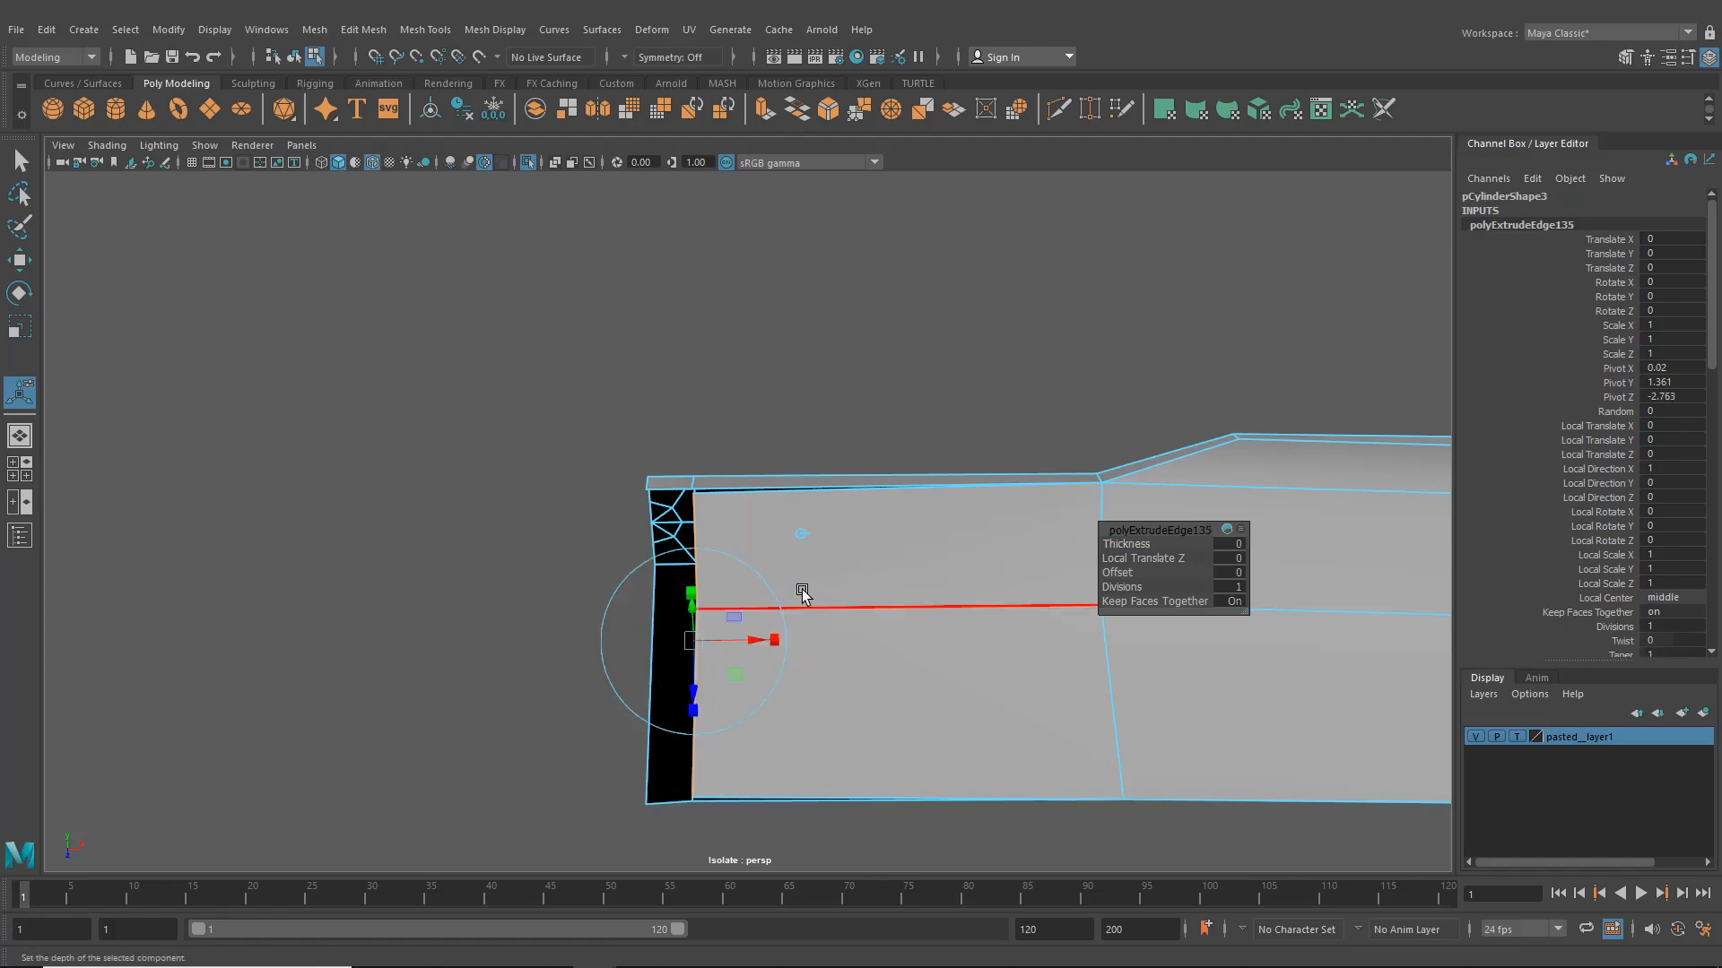
left_click_drag(743, 658, 628, 653)
middle_click_drag(718, 599, 781, 586, "alt")
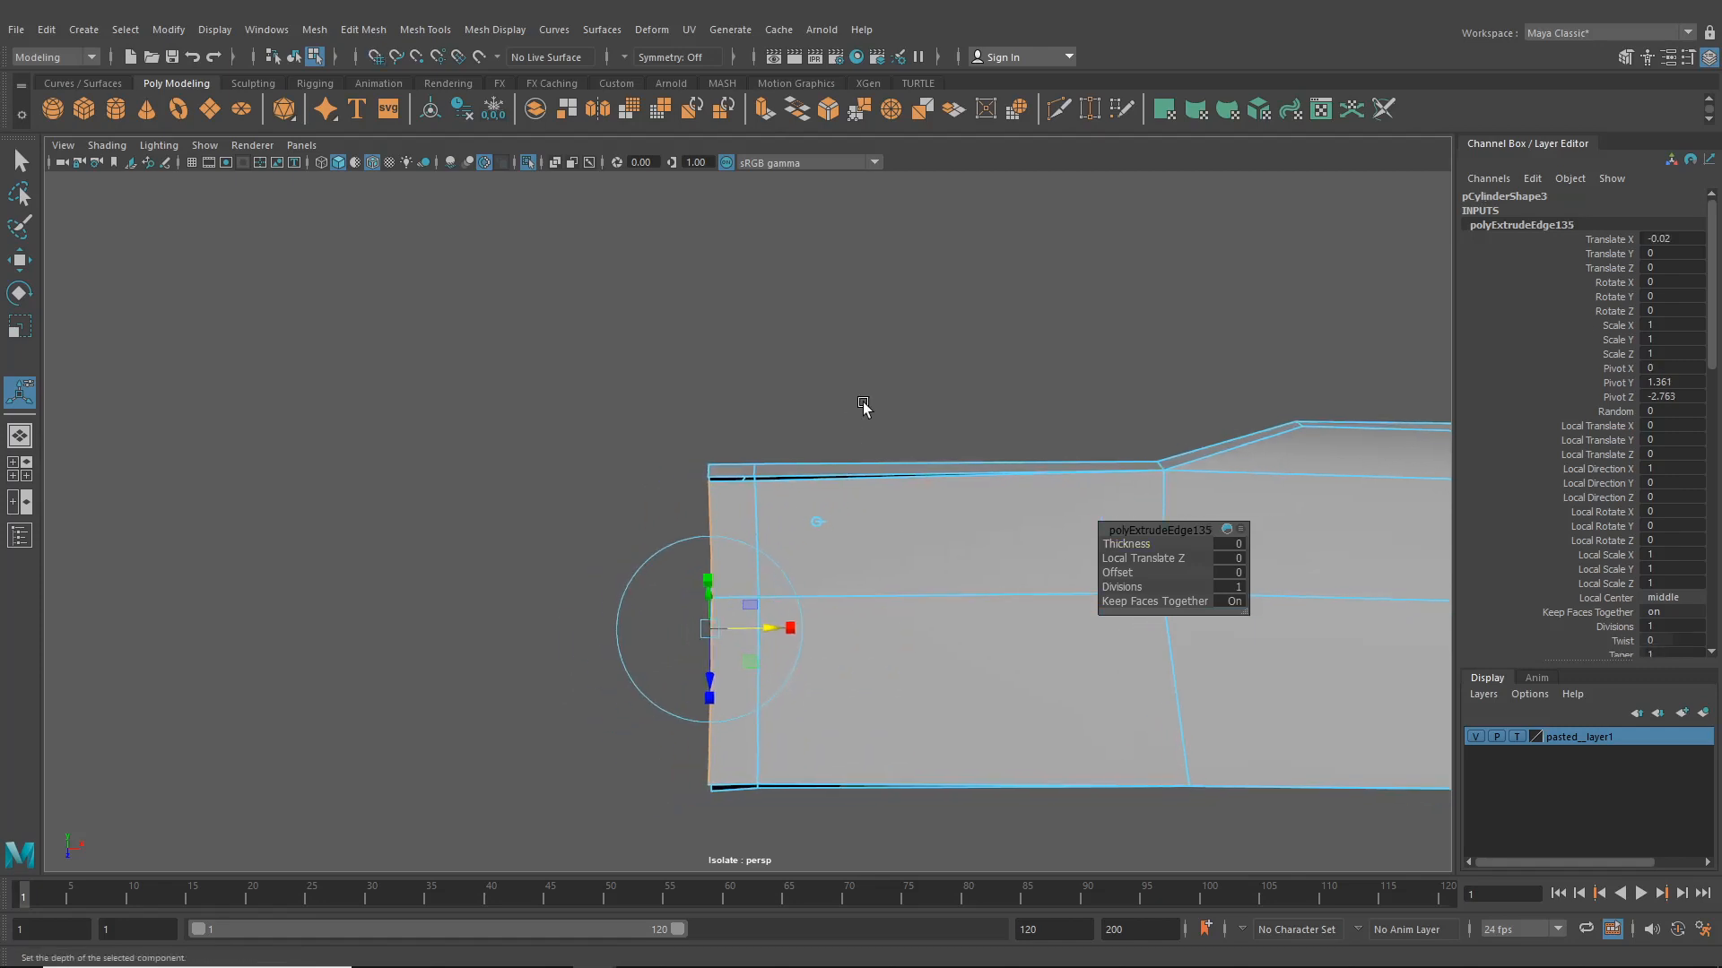
- Use Target Weld to merge the new corner vertices onto the adjacent plate vertices
left_click(1090, 109)
right_click_drag(758, 488, 692, 476)
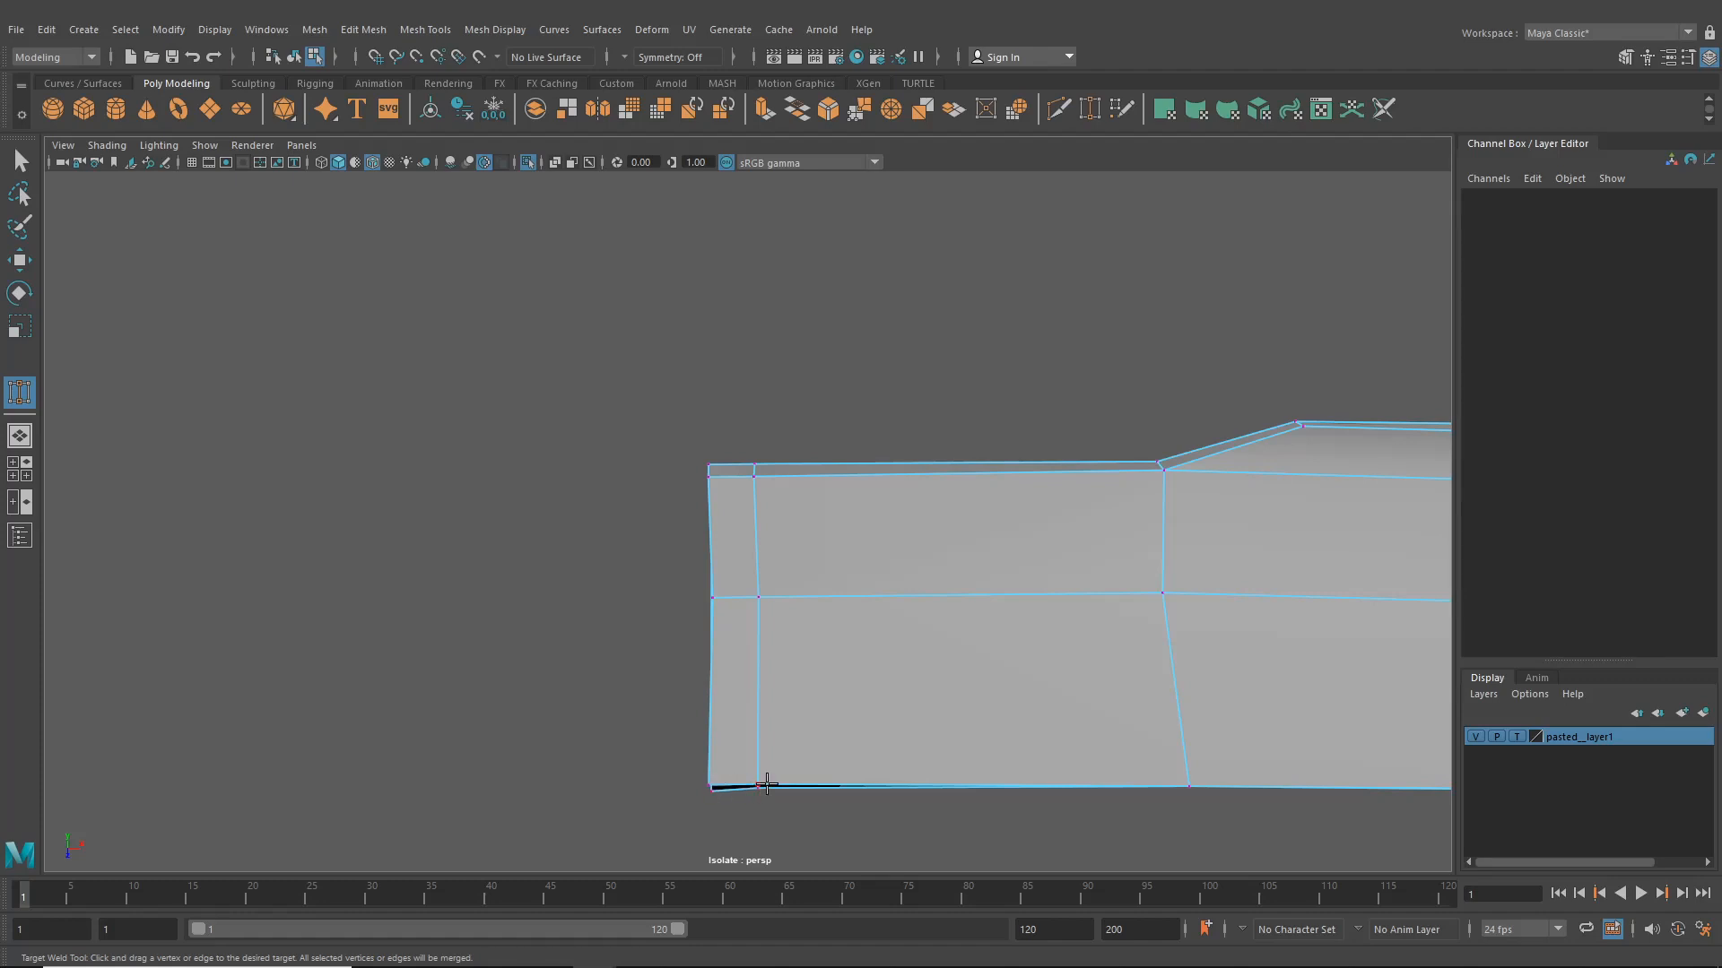
left_click_drag(767, 783, 772, 580, "alt")
right_click_drag(772, 580, 832, 656, "alt")
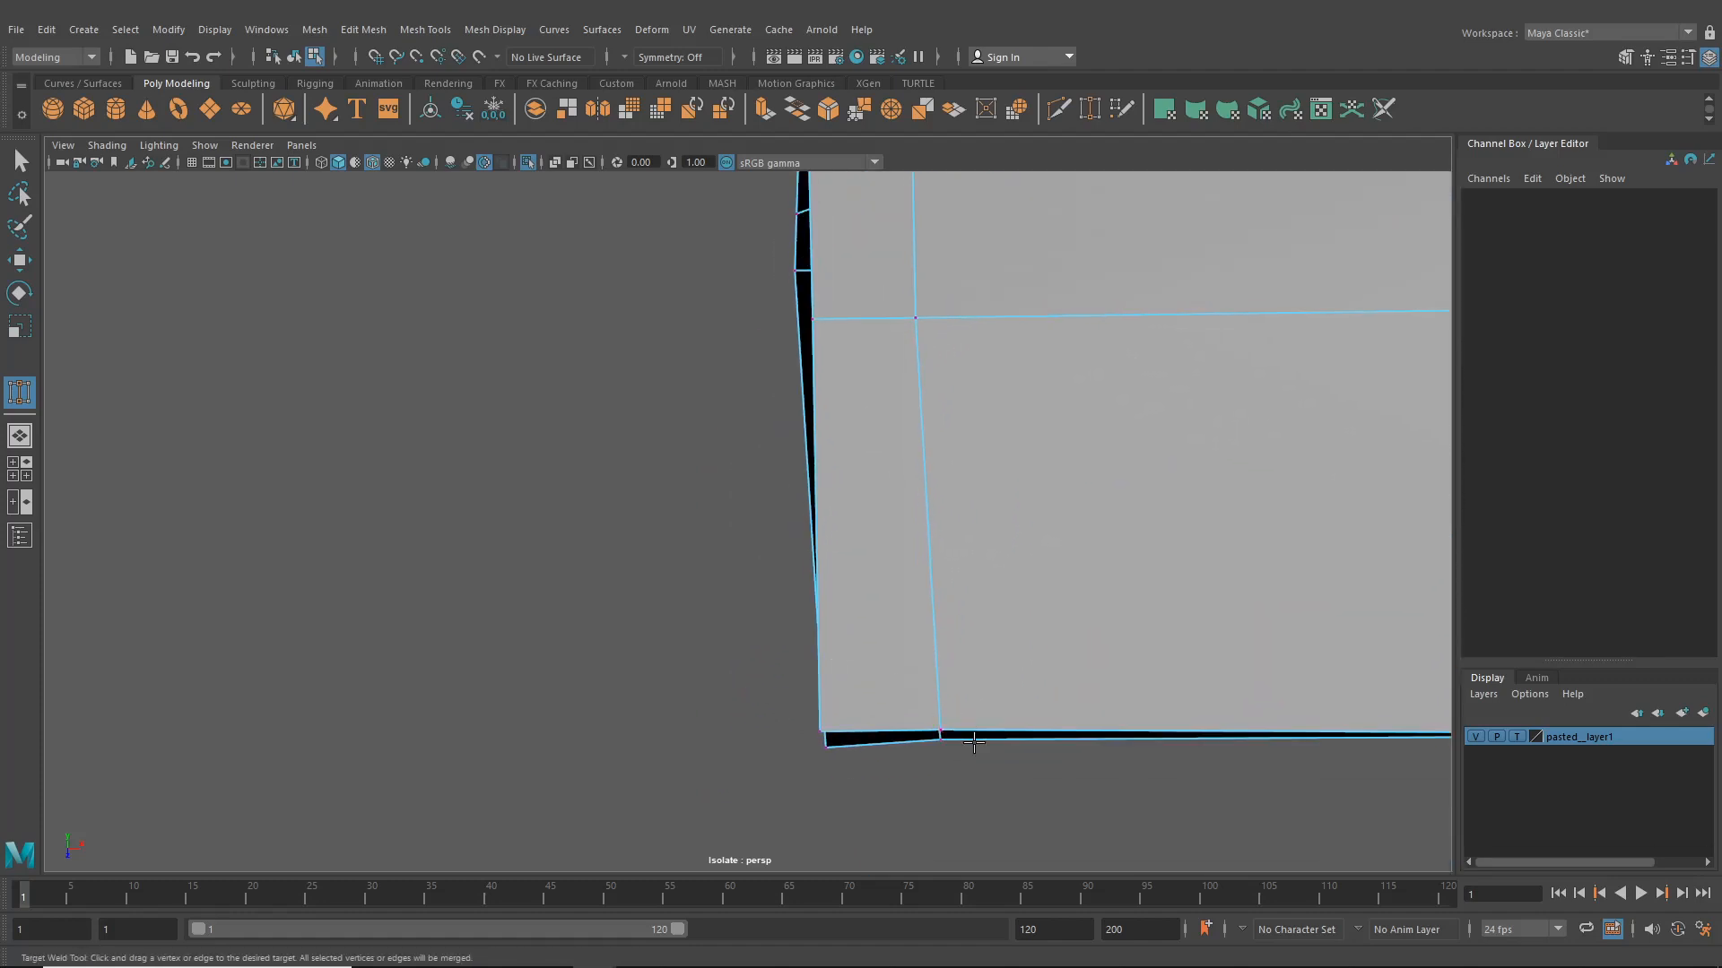
left_click_drag(942, 735, 940, 741)
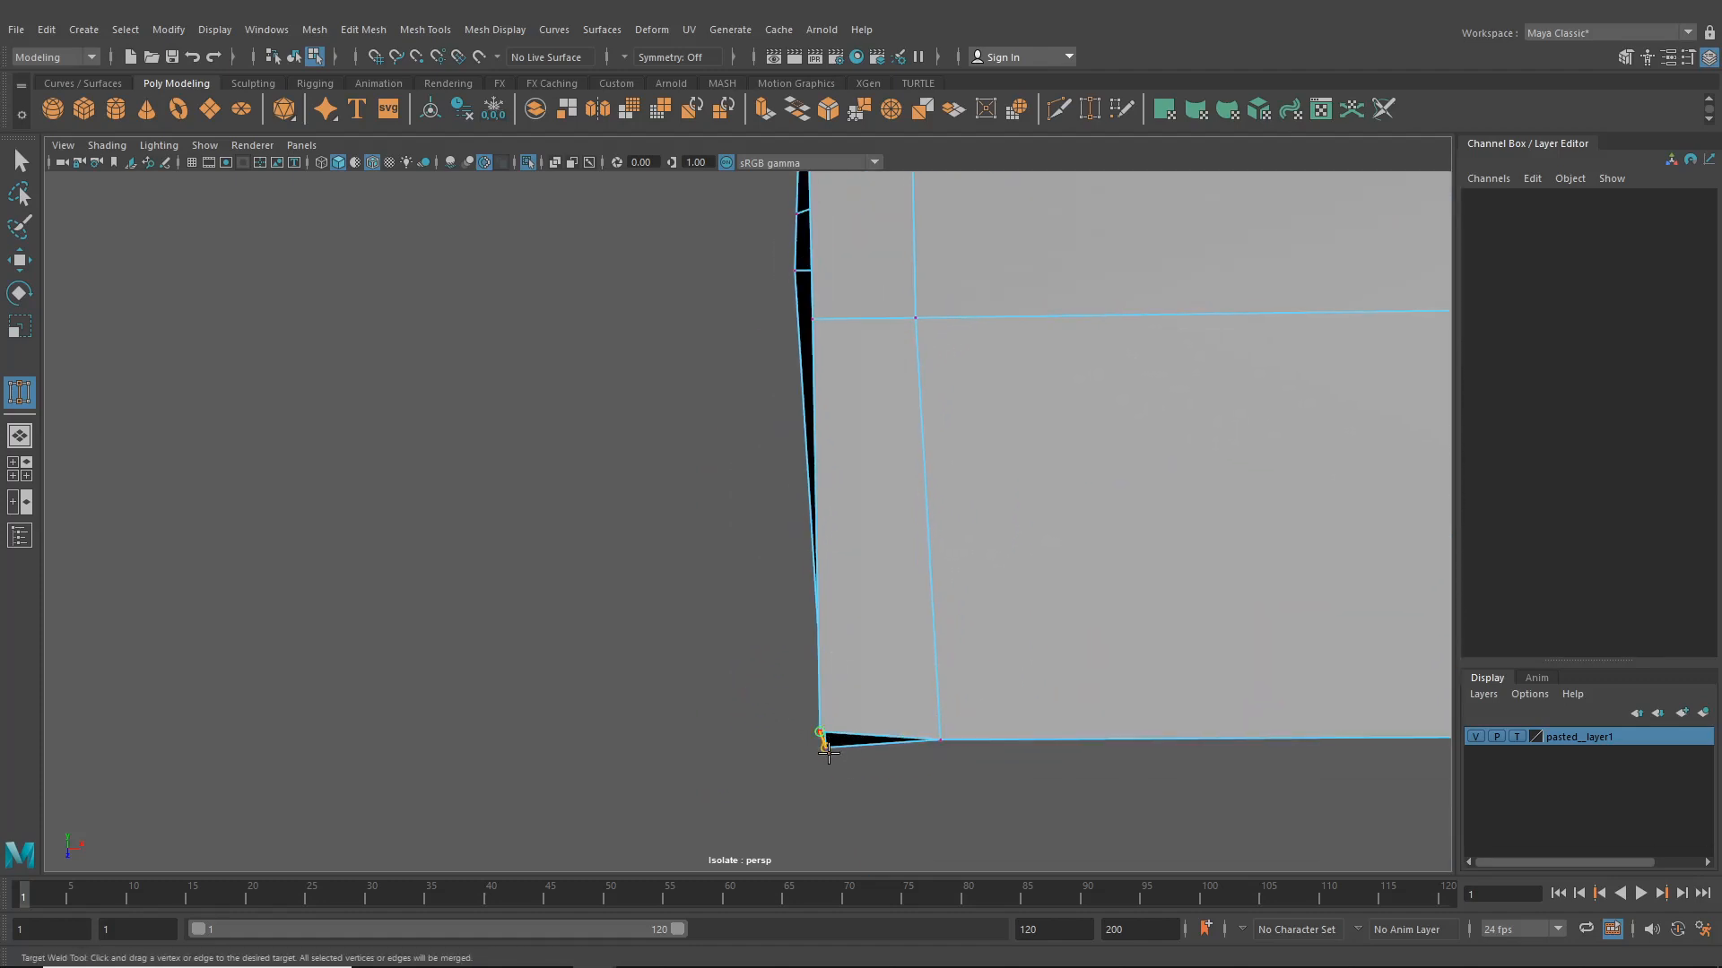
left_click_drag(827, 753, 829, 753)
- Leave isolate view and examine the trim plate in place on the car's rear panel
scroll(858, 755, "down", 6)
left_click(20, 263)
left_click_drag(718, 524, 789, 481, "alt")
left_click(839, 538)
left_click_drag(906, 557, 561, 525, "alt")
left_click(294, 57)
left_click_drag(836, 513, 462, 496, "alt")
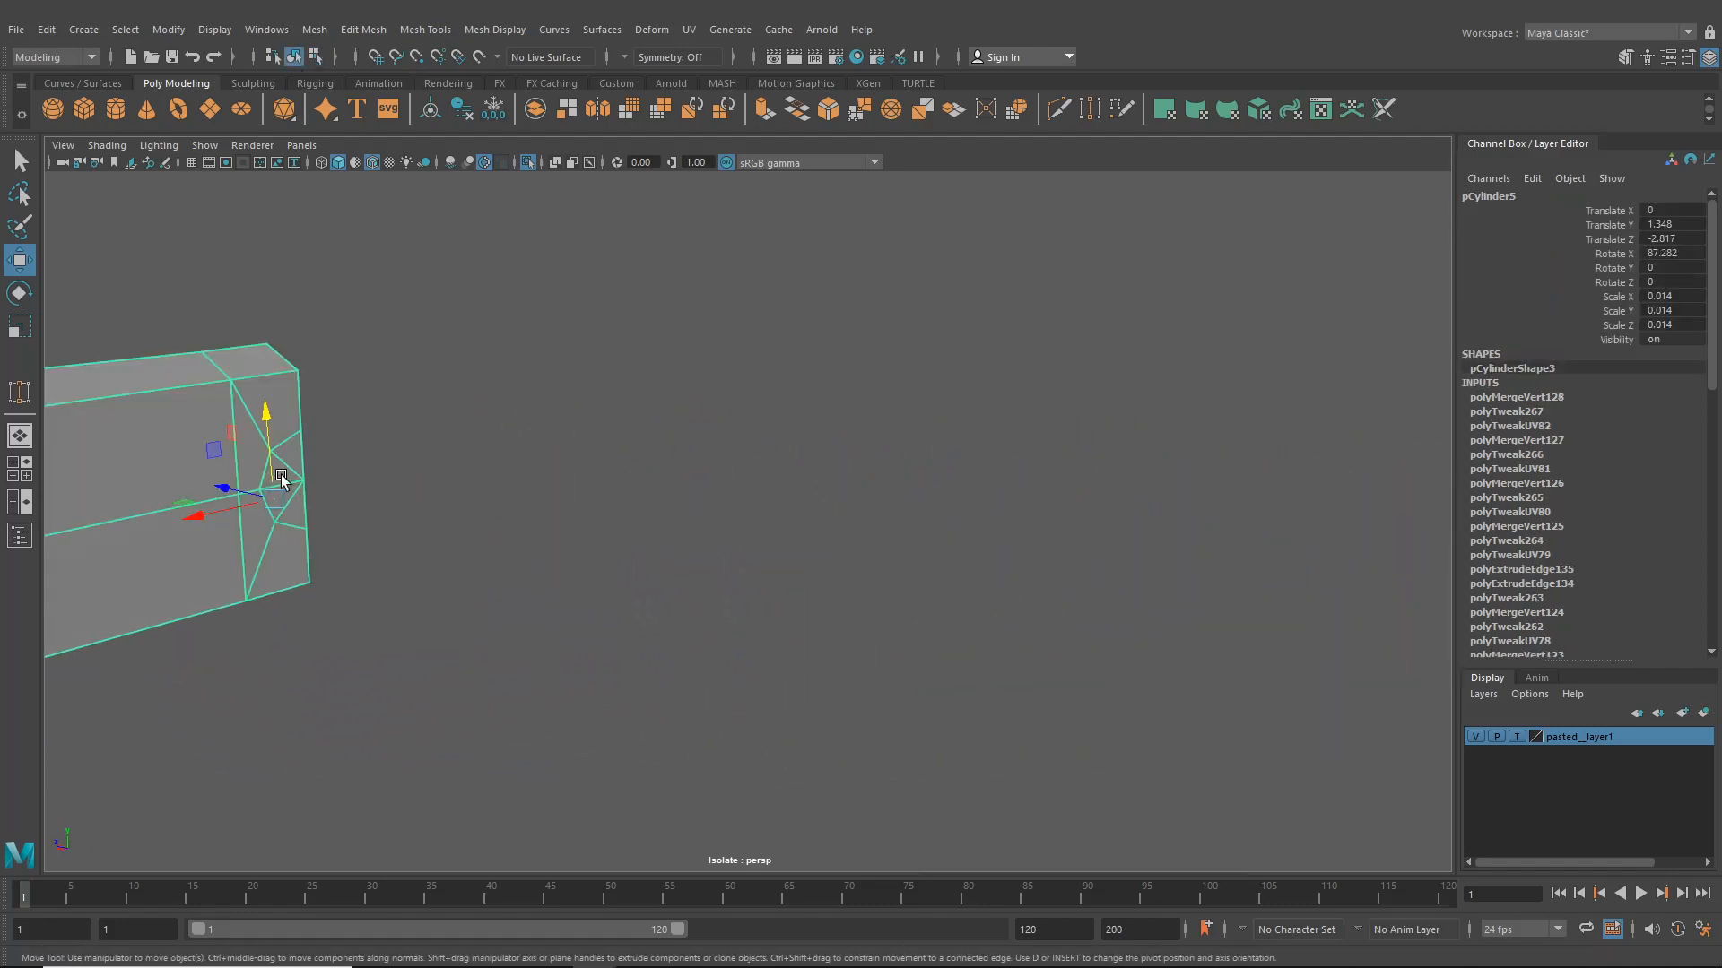
middle_click_drag(184, 459, 345, 461, "alt")
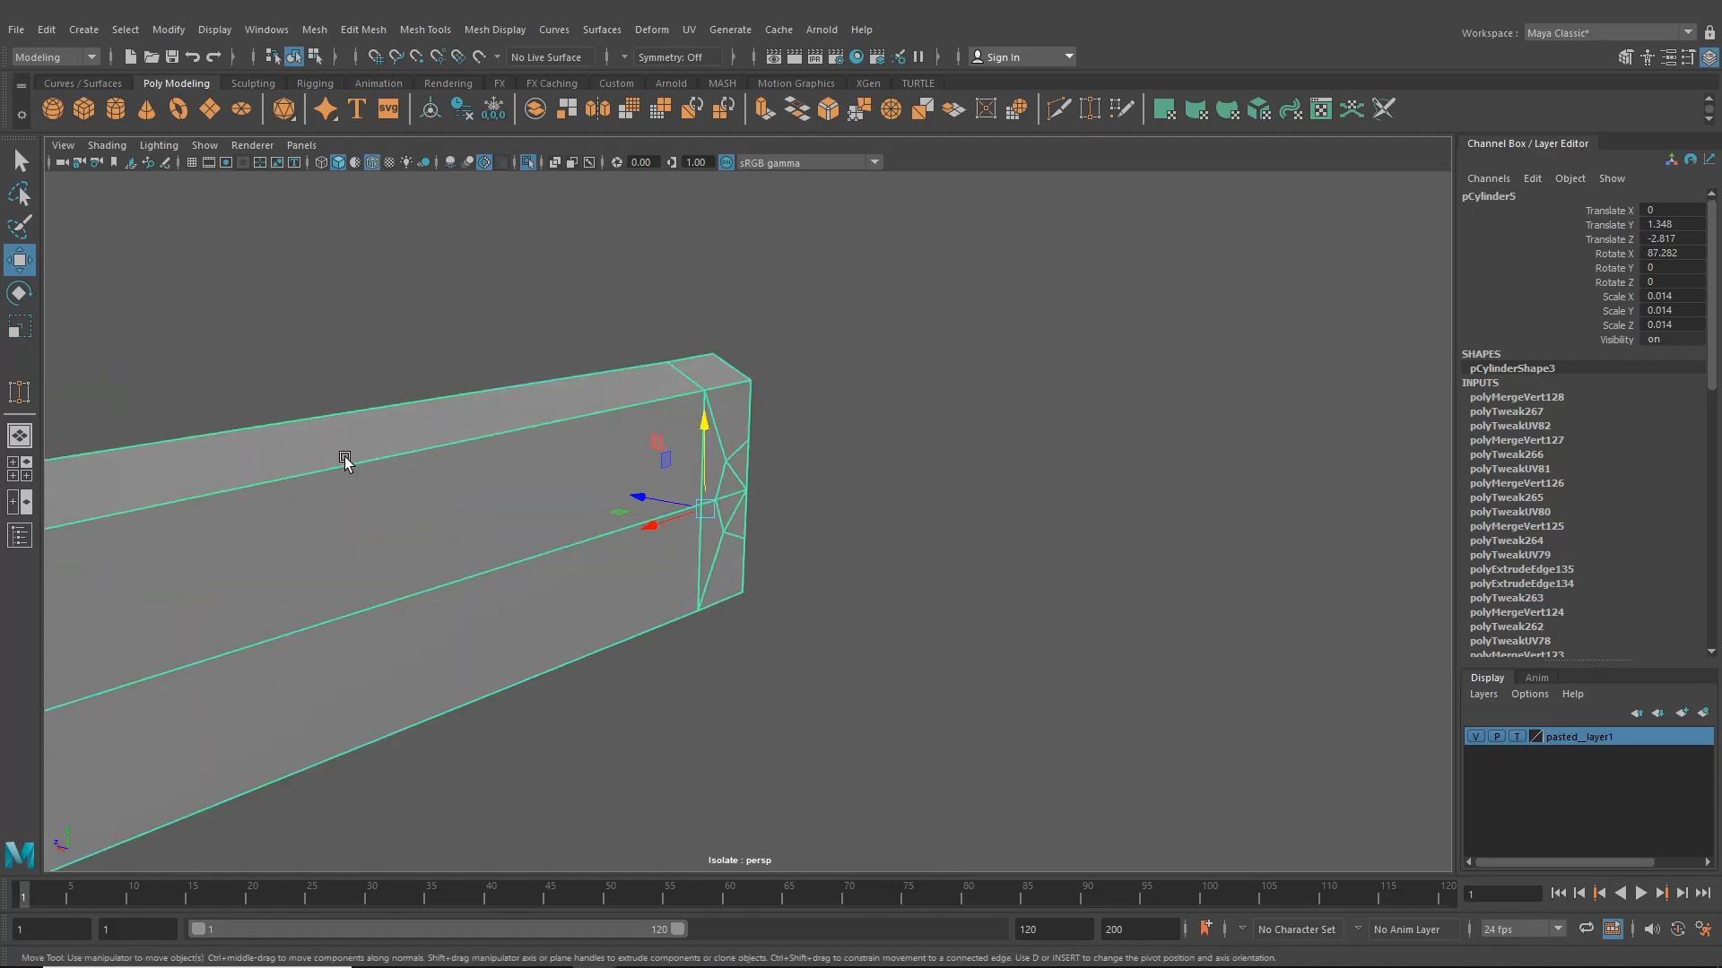
scroll(345, 461, "down", 5)
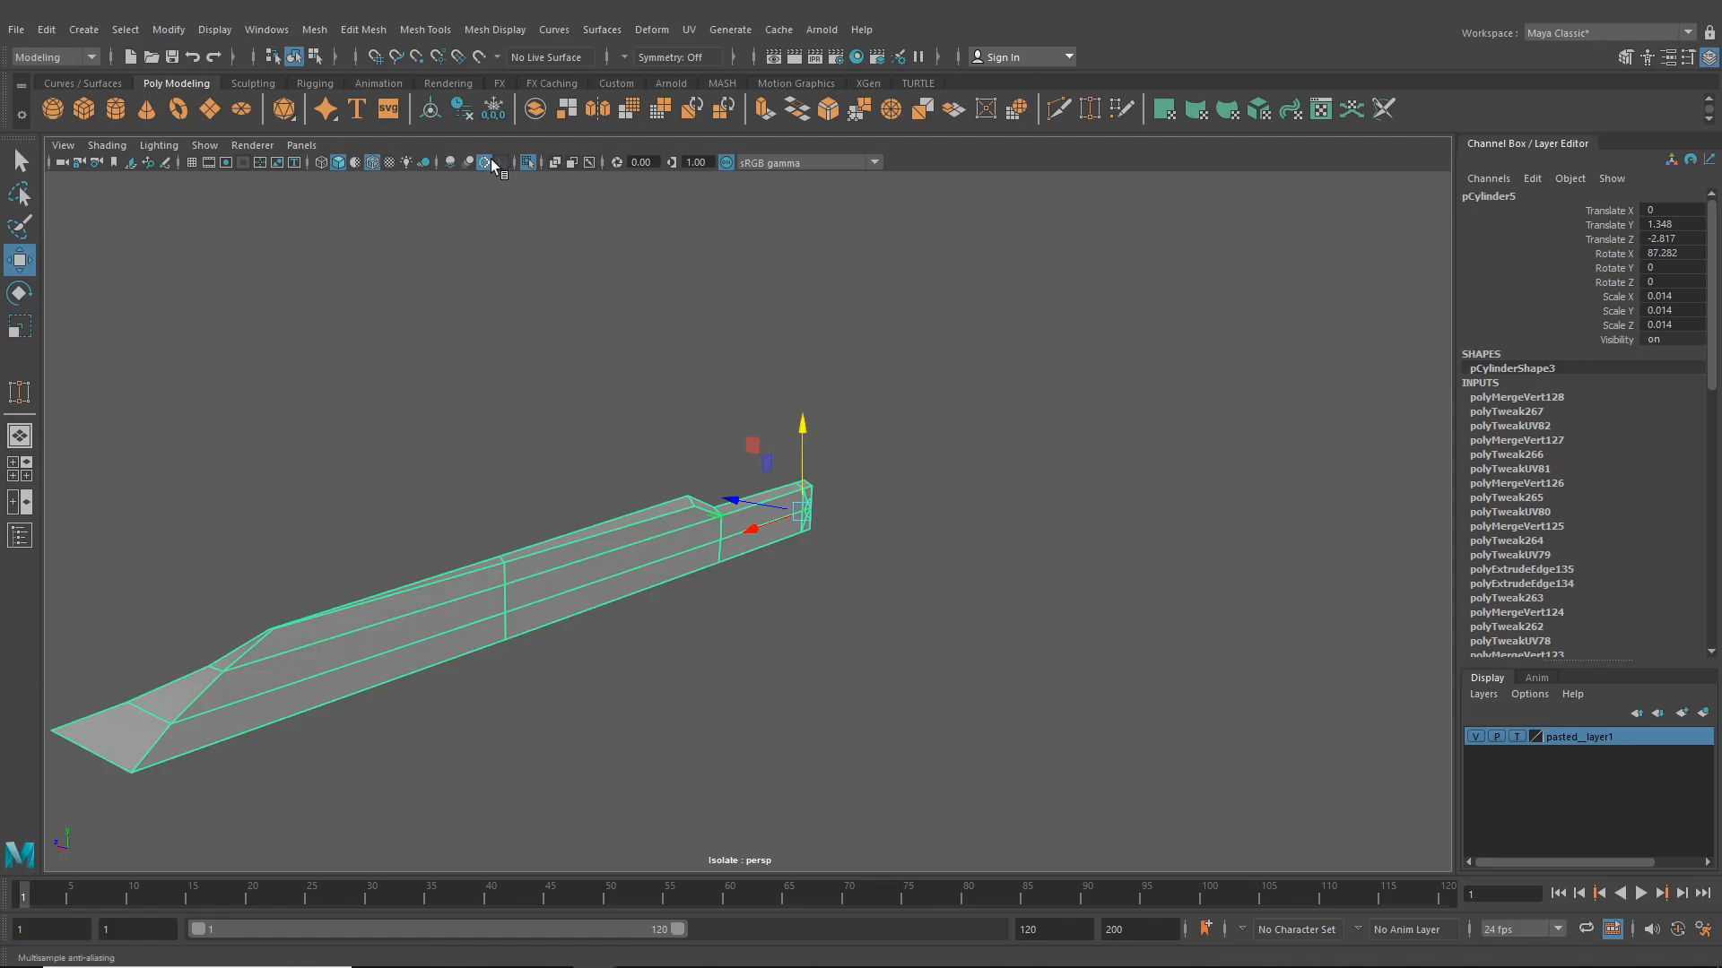
left_click(530, 162)
left_click_drag(709, 531, 1026, 392, "alt")
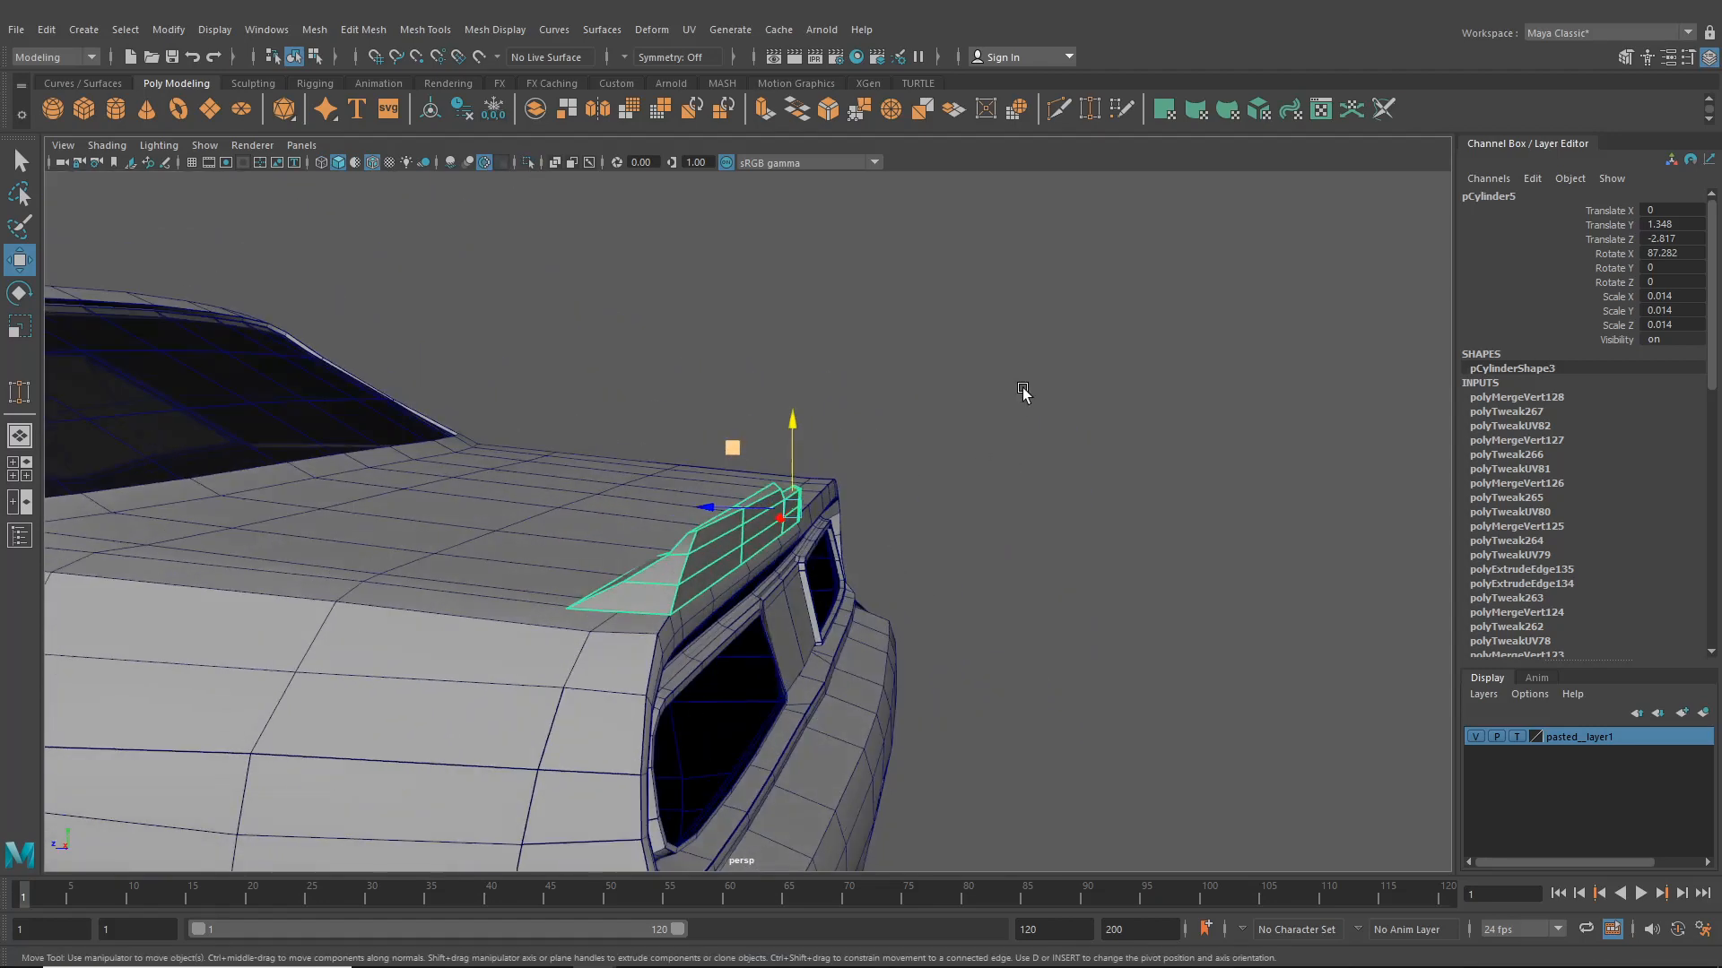
left_click(1026, 392)
scroll(875, 529, "down", 5)
left_click_drag(874, 530, 837, 535, "alt")
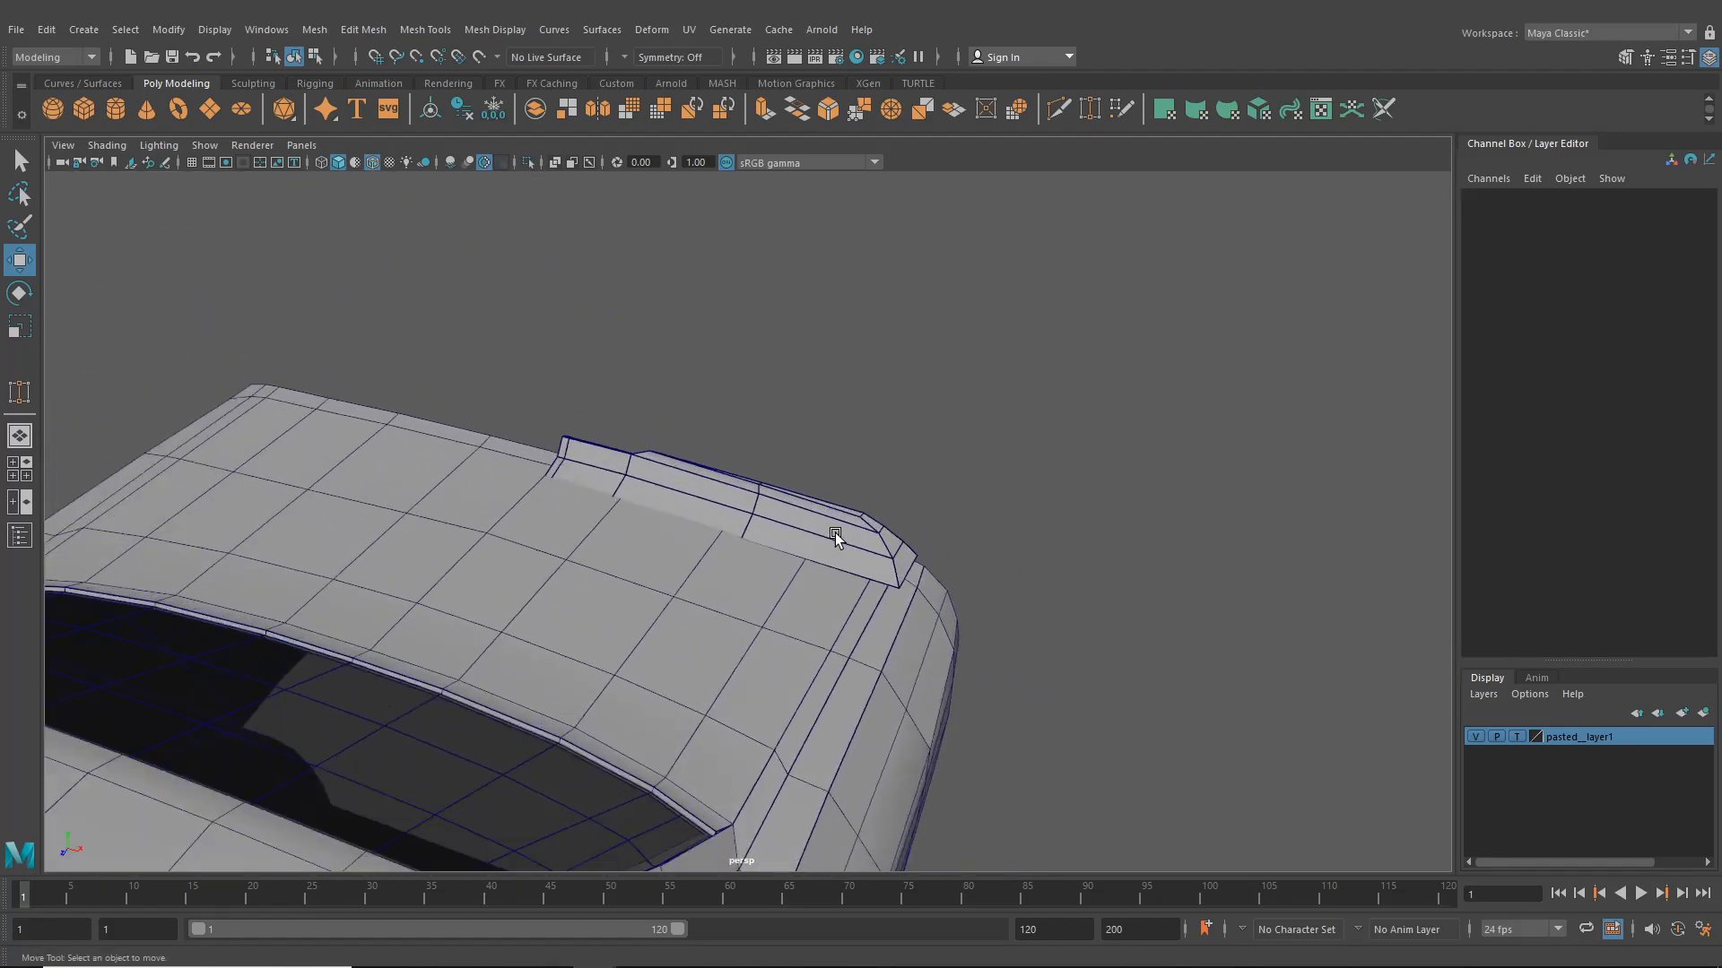
- Move the plate's vertices so the strip sits flush on the rear deck surface
left_click(753, 513)
right_click_drag(753, 513, 674, 480)
key("f")
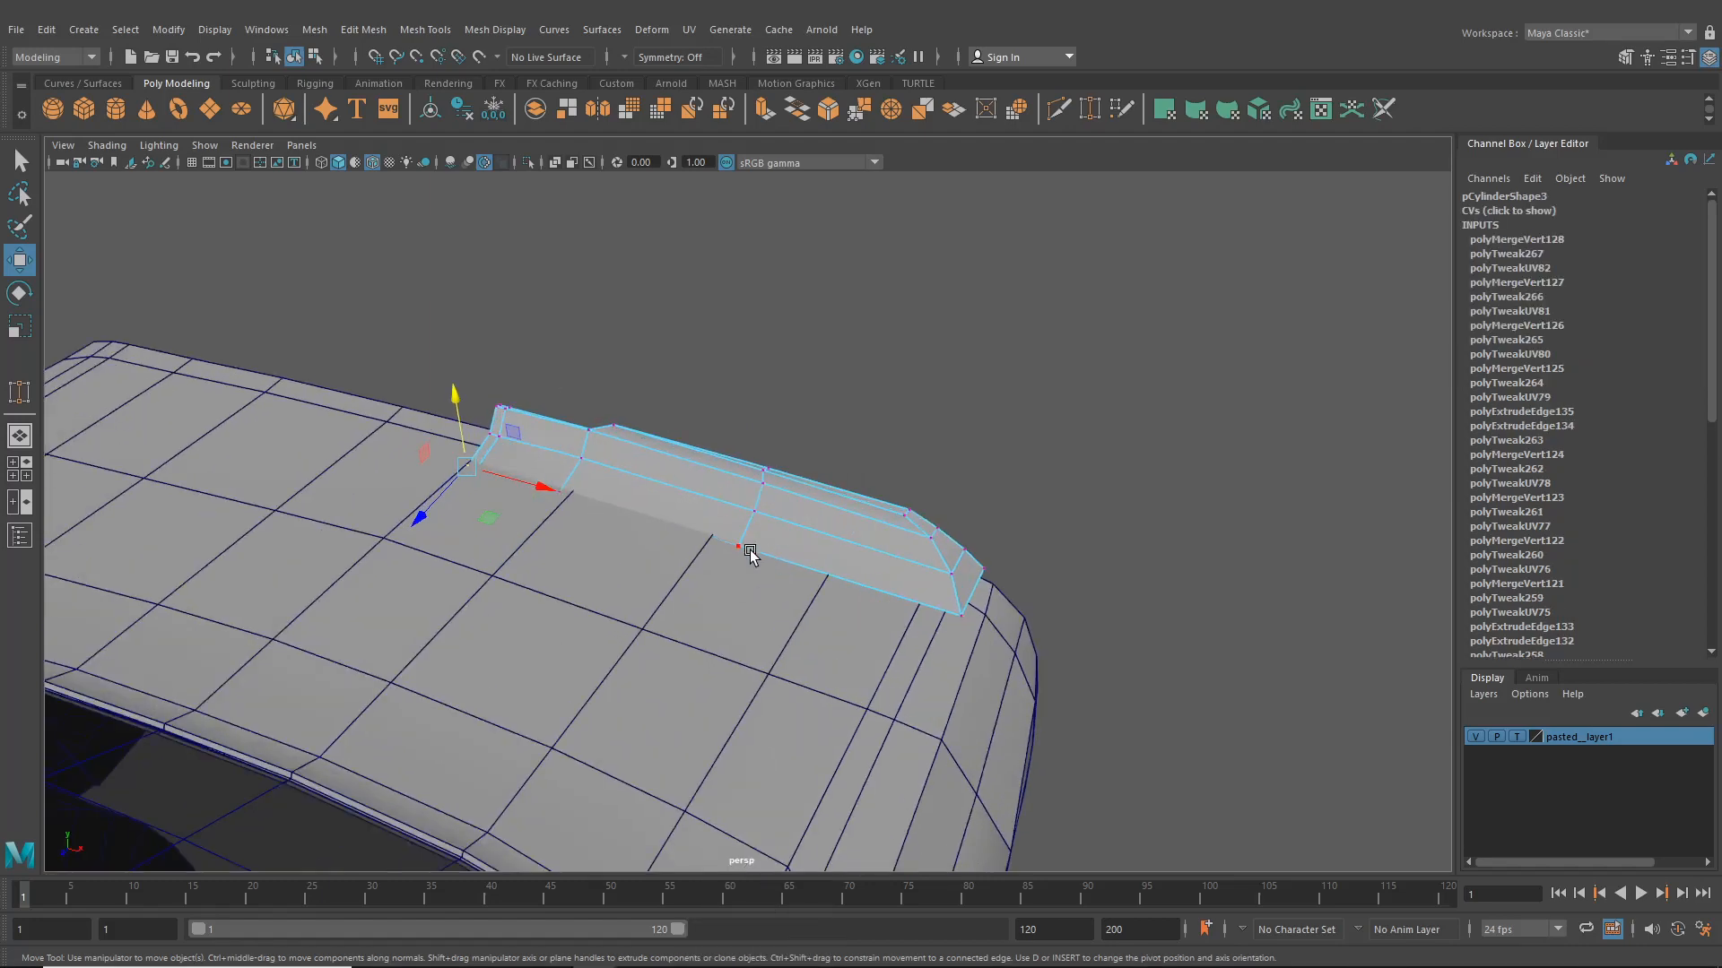
left_click_drag(740, 549, 790, 454, "alt")
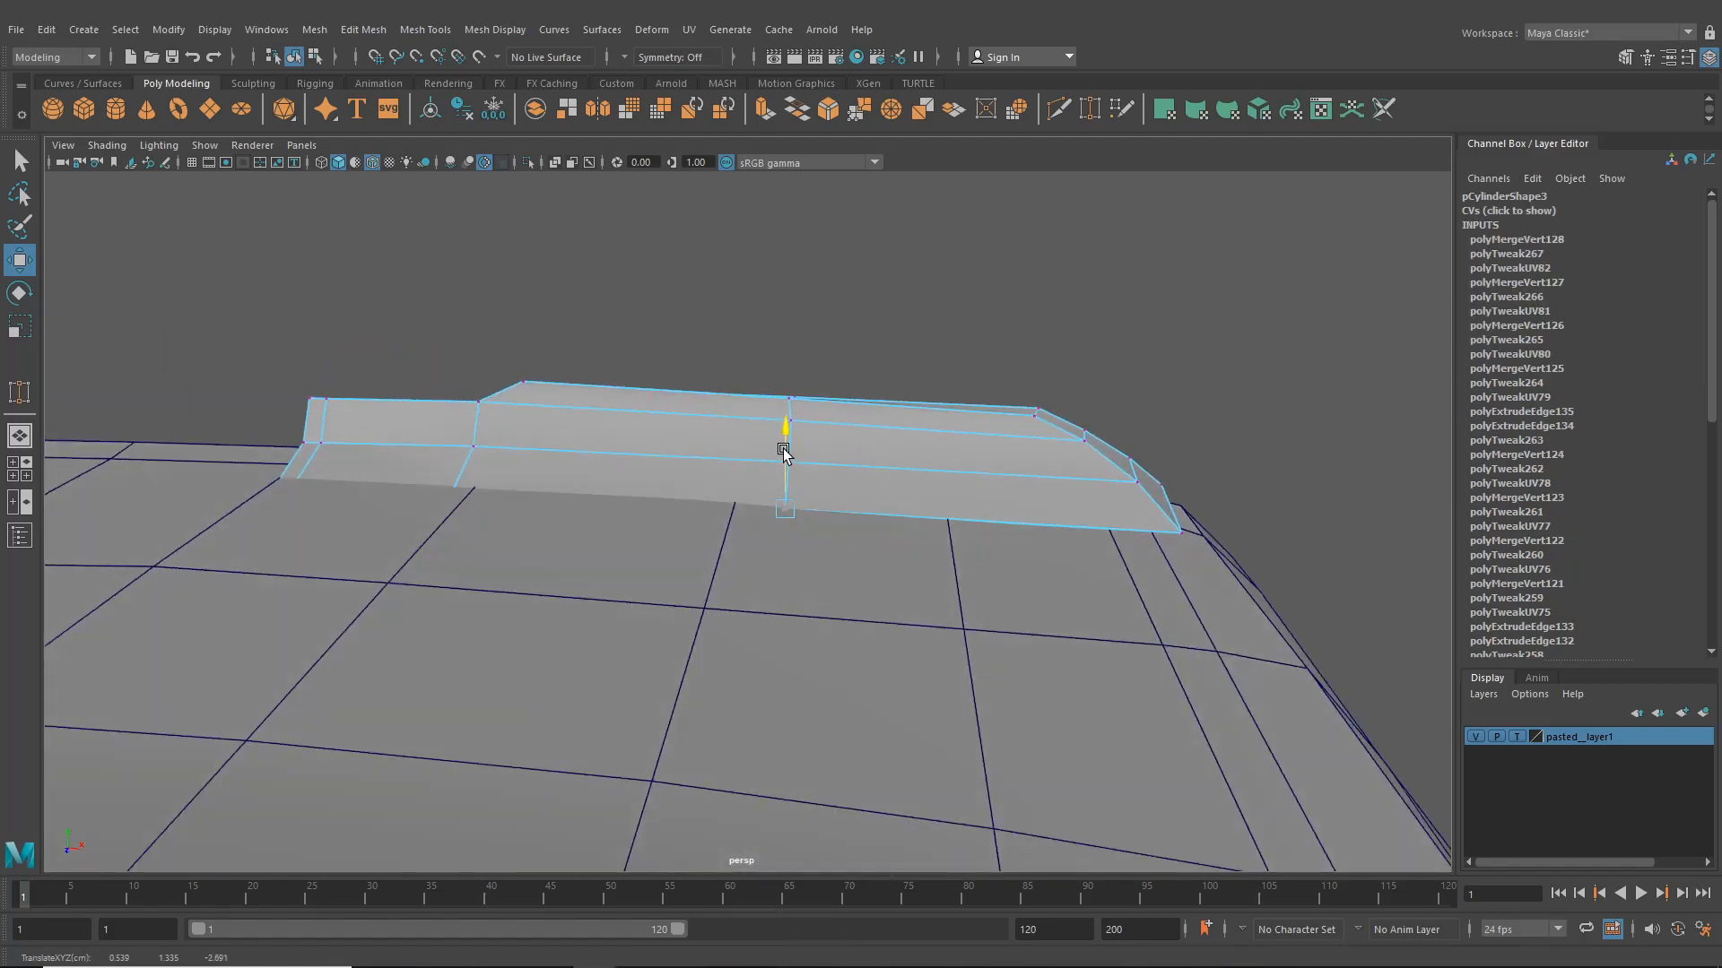
left_click_drag(419, 486, 467, 524)
left_click_drag(466, 524, 475, 464, "alt")
left_click_drag(260, 523, 342, 561)
left_click_drag(343, 562, 390, 570, "alt")
left_click_drag(327, 518, 845, 578)
left_click_drag(715, 557, 443, 423, "alt")
left_click_drag(333, 425, 670, 527, "alt")
left_click(1040, 492)
left_click(1318, 486, "shift")
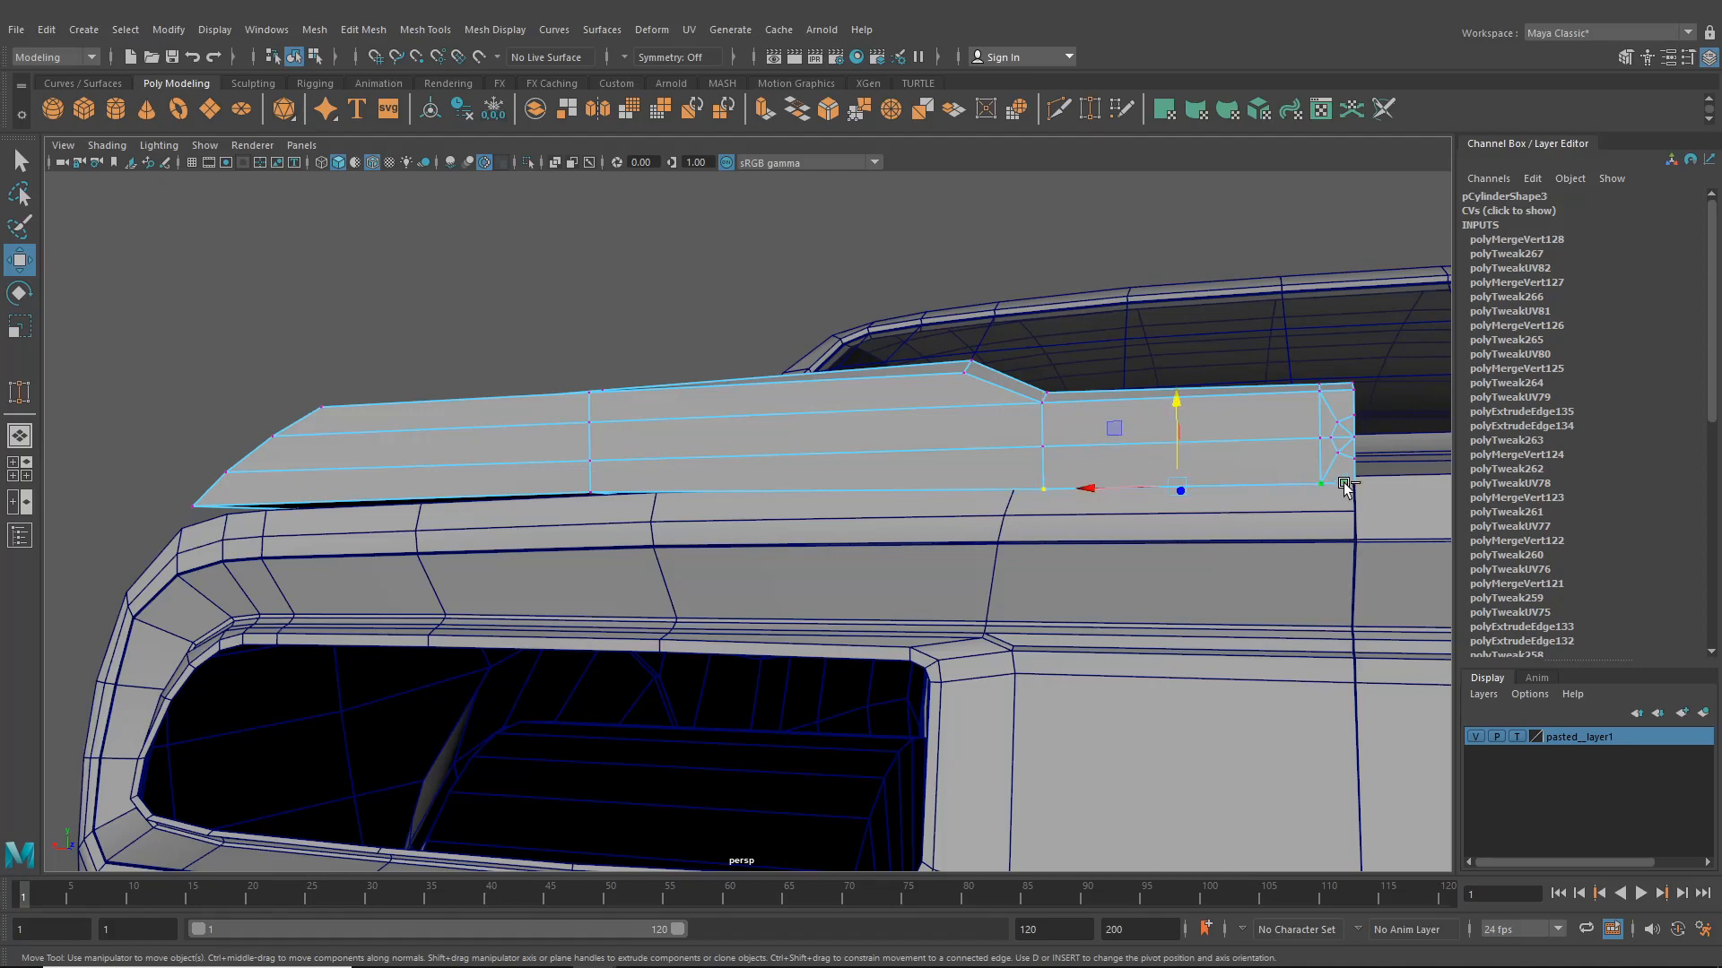
left_click(1352, 484, "shift")
left_click_drag(1196, 416, 1148, 538)
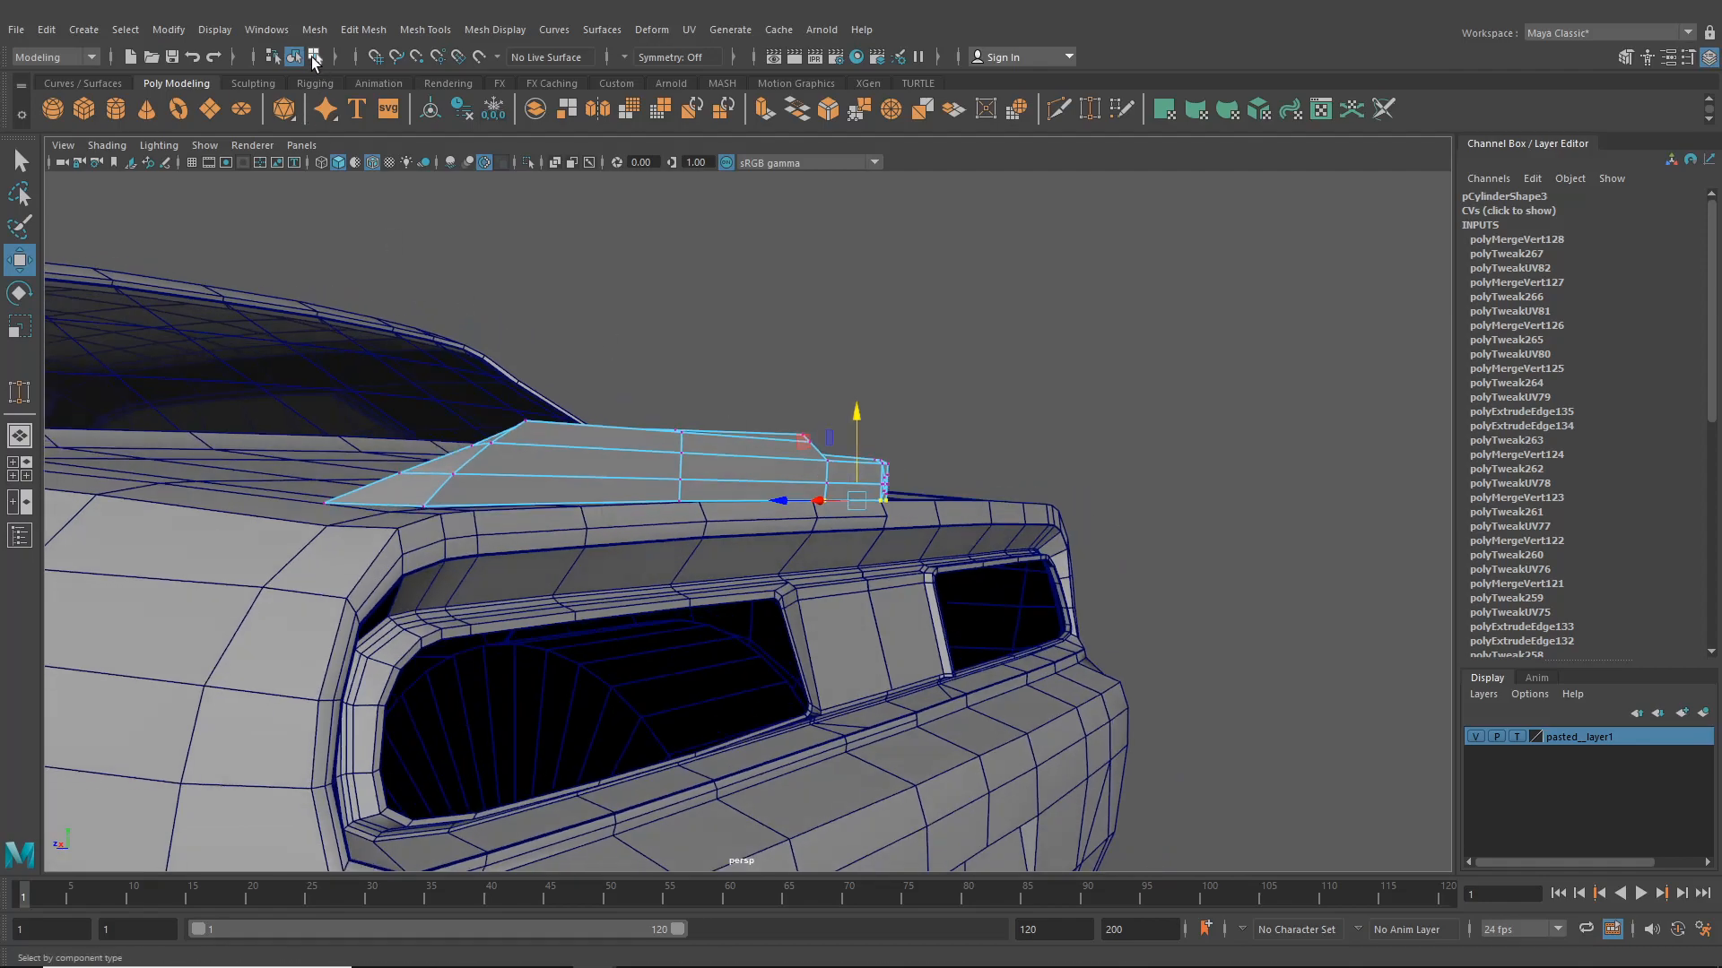
- Reposition the vertices at the plate's outer tip to follow the body's rear corner
left_click(314, 57)
left_click_drag(867, 352, 641, 448, "alt")
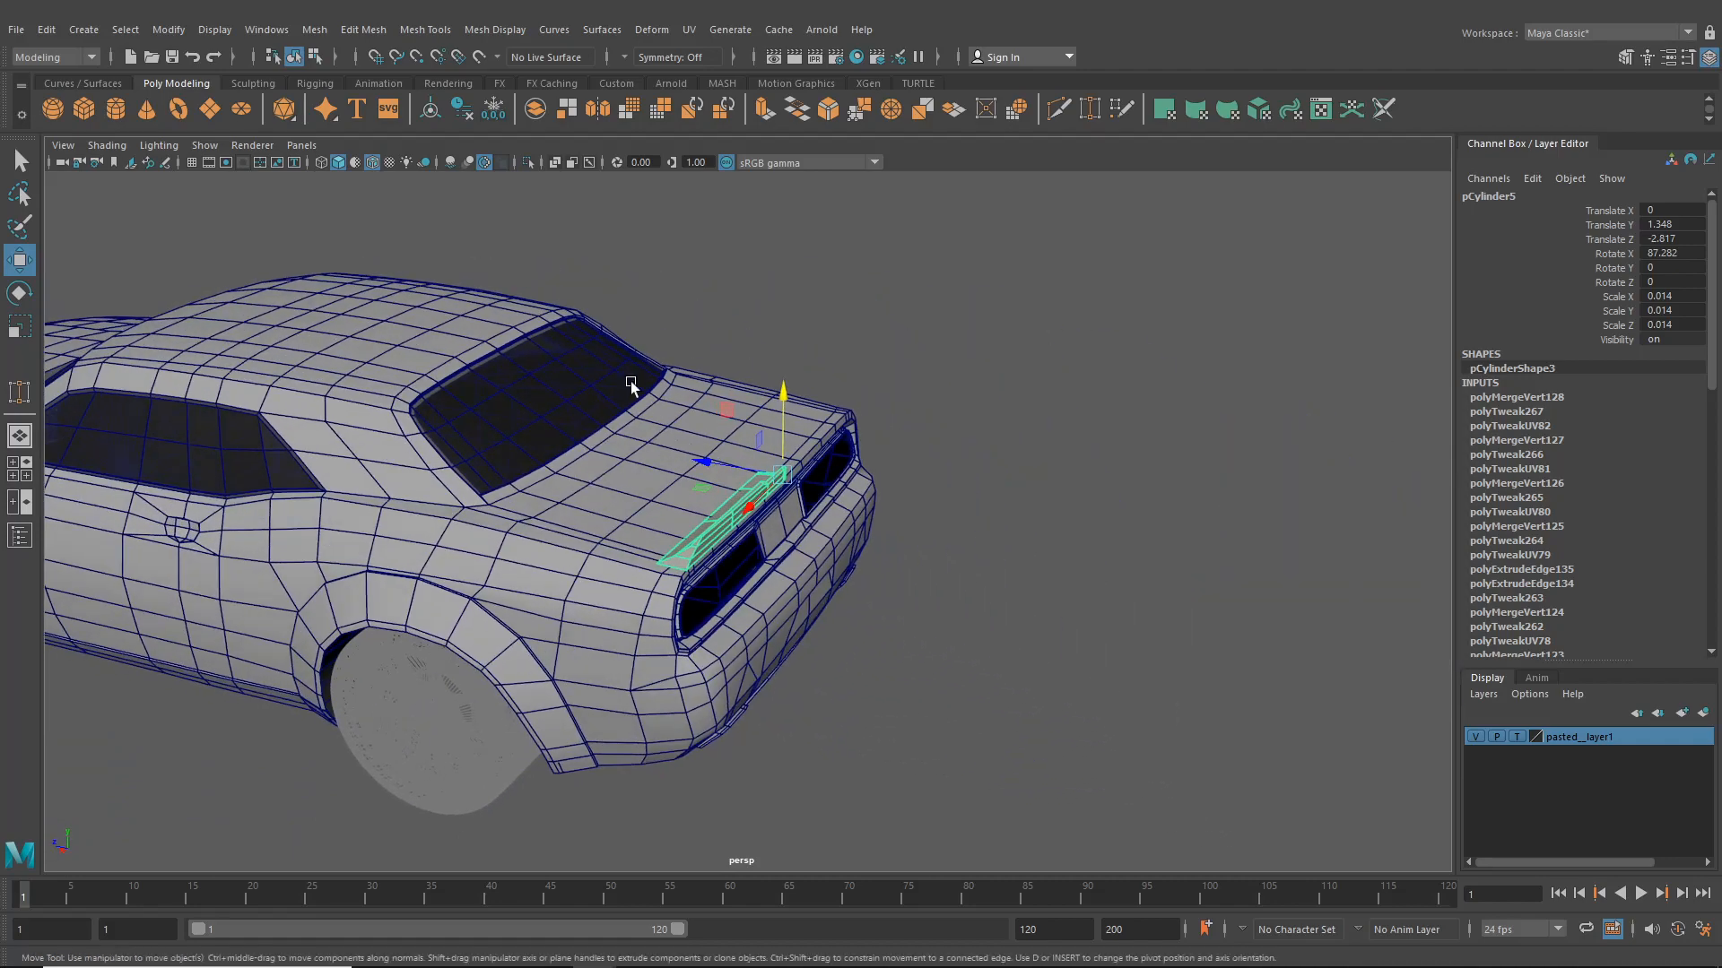
left_click(314, 57)
left_click(998, 385)
scroll(999, 386, "up", 5)
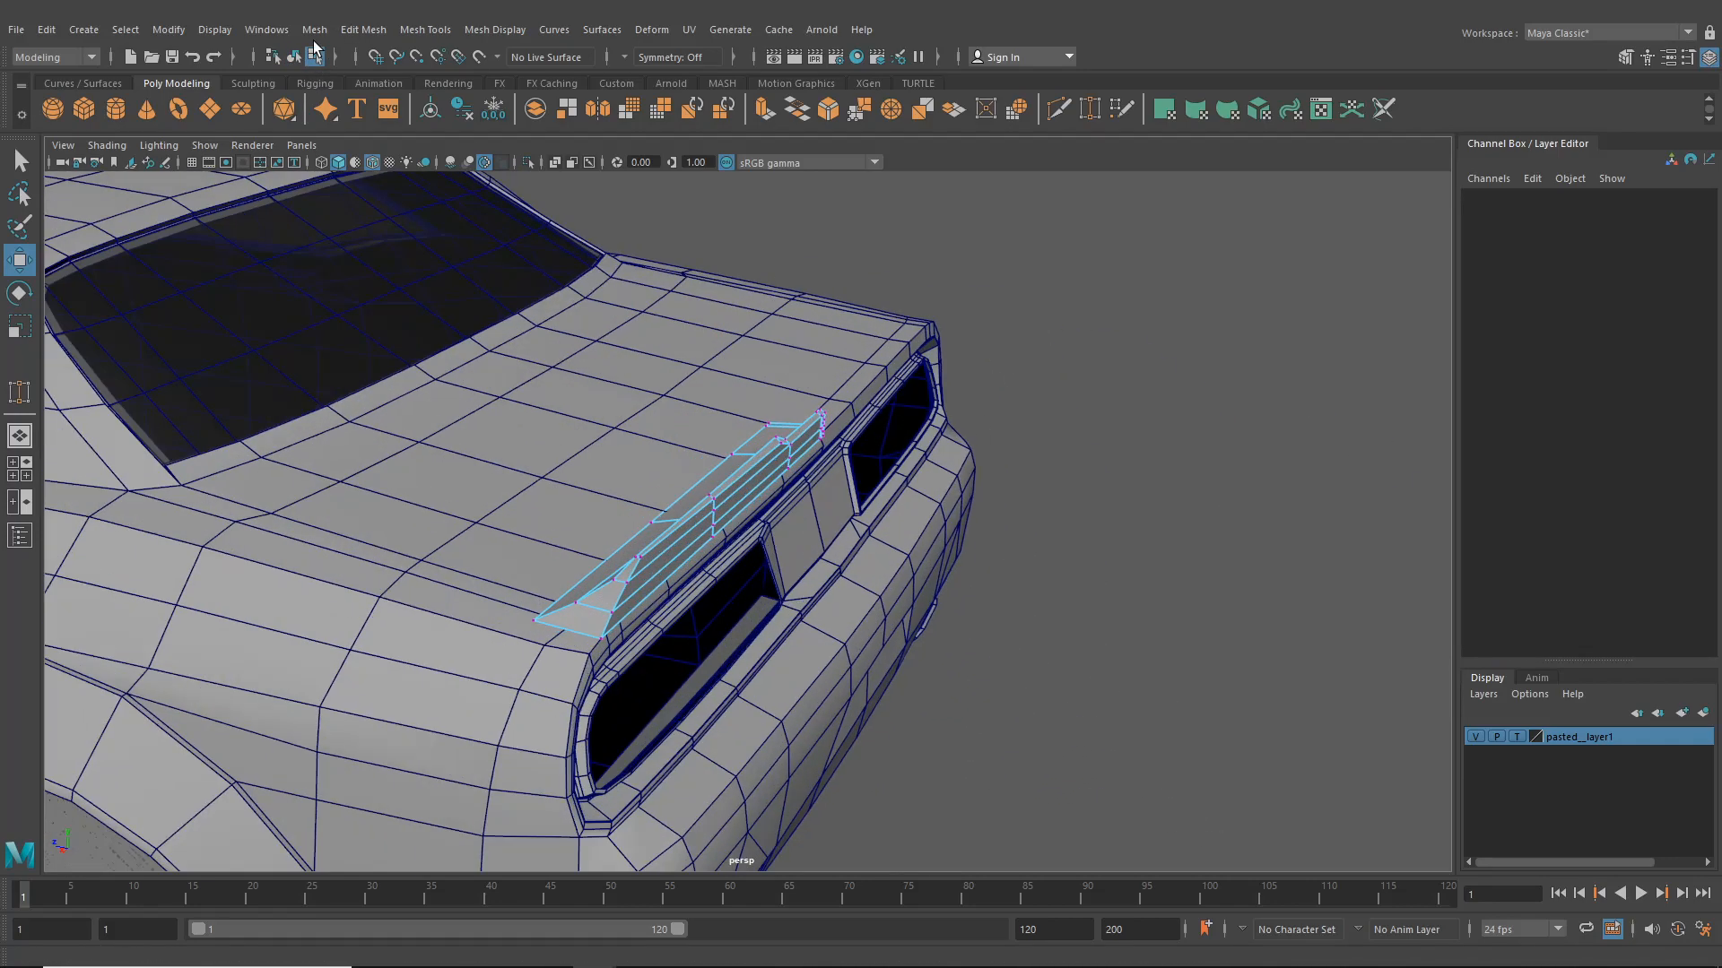
left_click(293, 57)
left_click(1210, 541)
left_click_drag(1210, 541, 516, 530, "alt")
left_click(768, 527)
left_click_drag(767, 527, 825, 538, "alt")
right_click_drag(746, 456, 652, 455)
left_click_drag(768, 481, 884, 402, "alt")
left_click(726, 448)
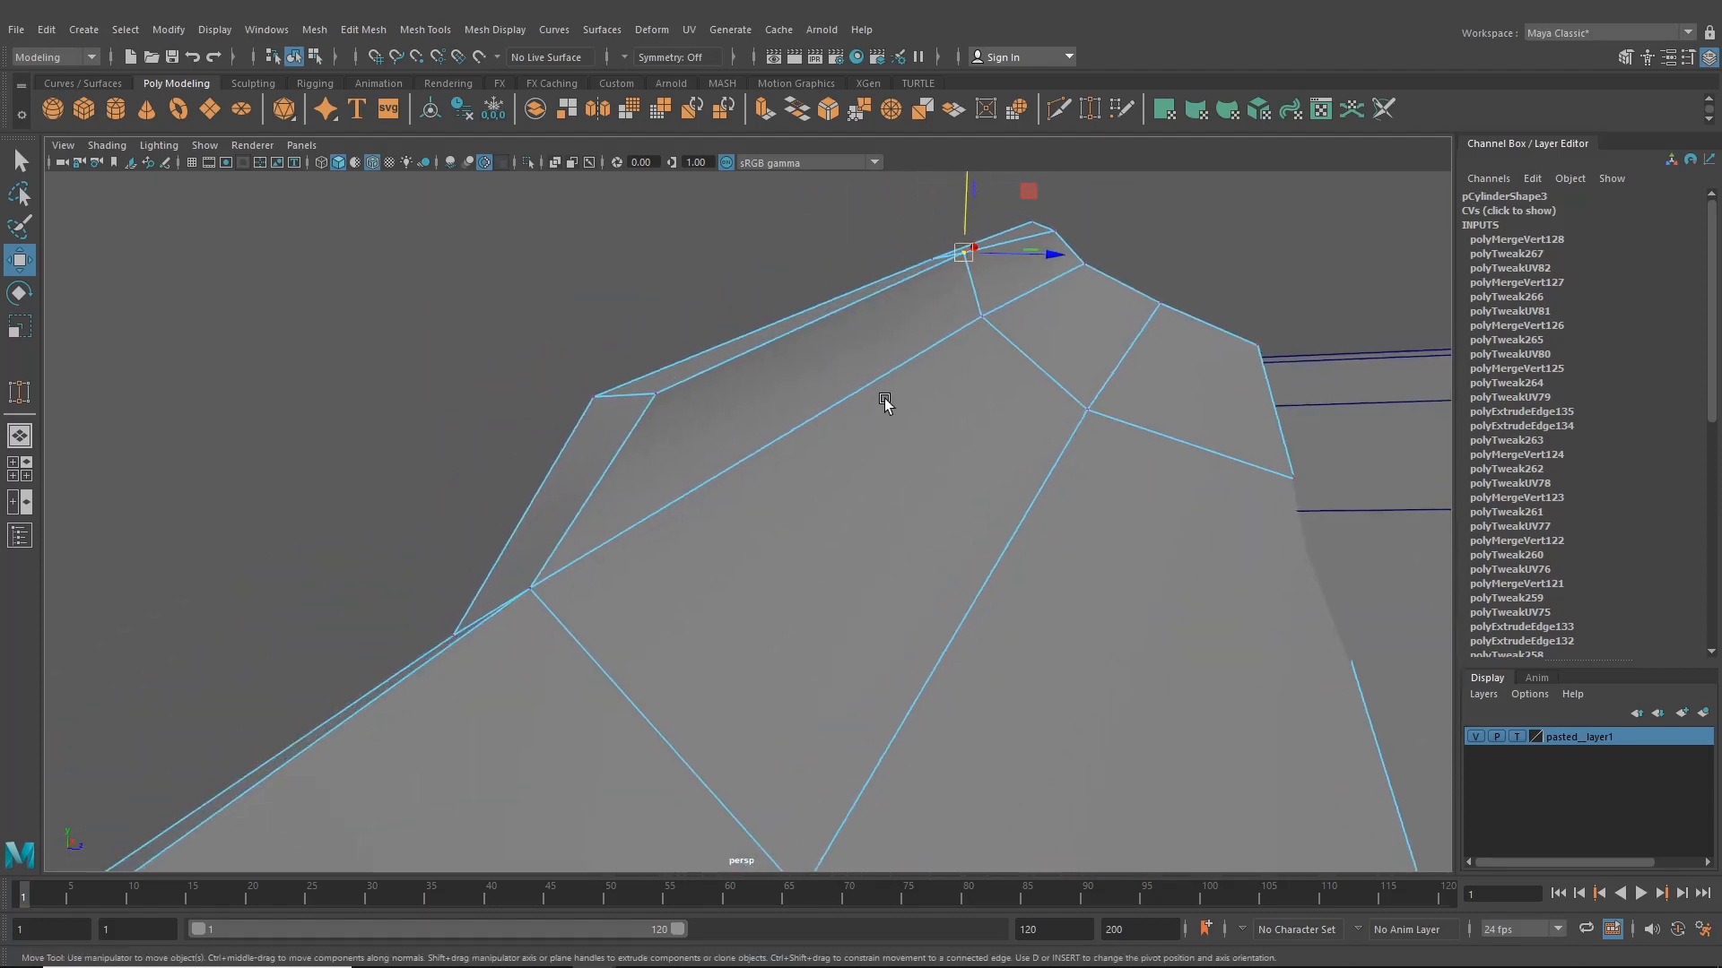
left_click_drag(972, 204, 968, 226)
- Tweak the remaining tip and edge vertices so the plate wraps tightly over the panel edge
left_click(658, 396)
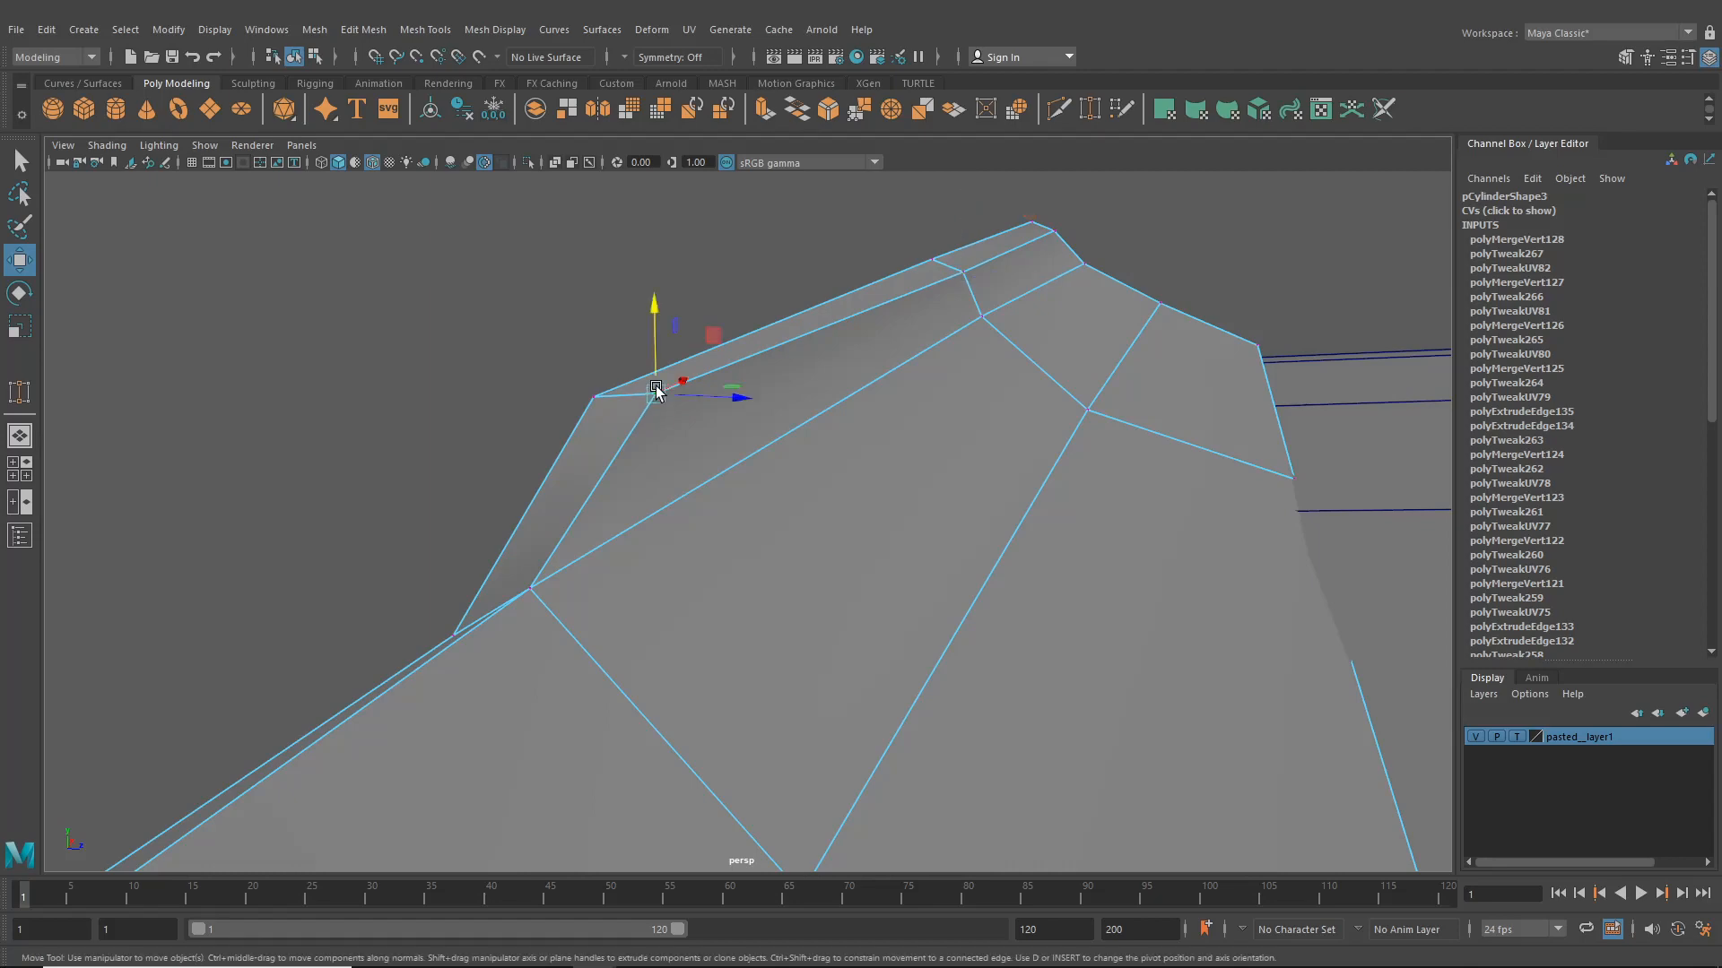
left_click_drag(657, 356, 696, 376)
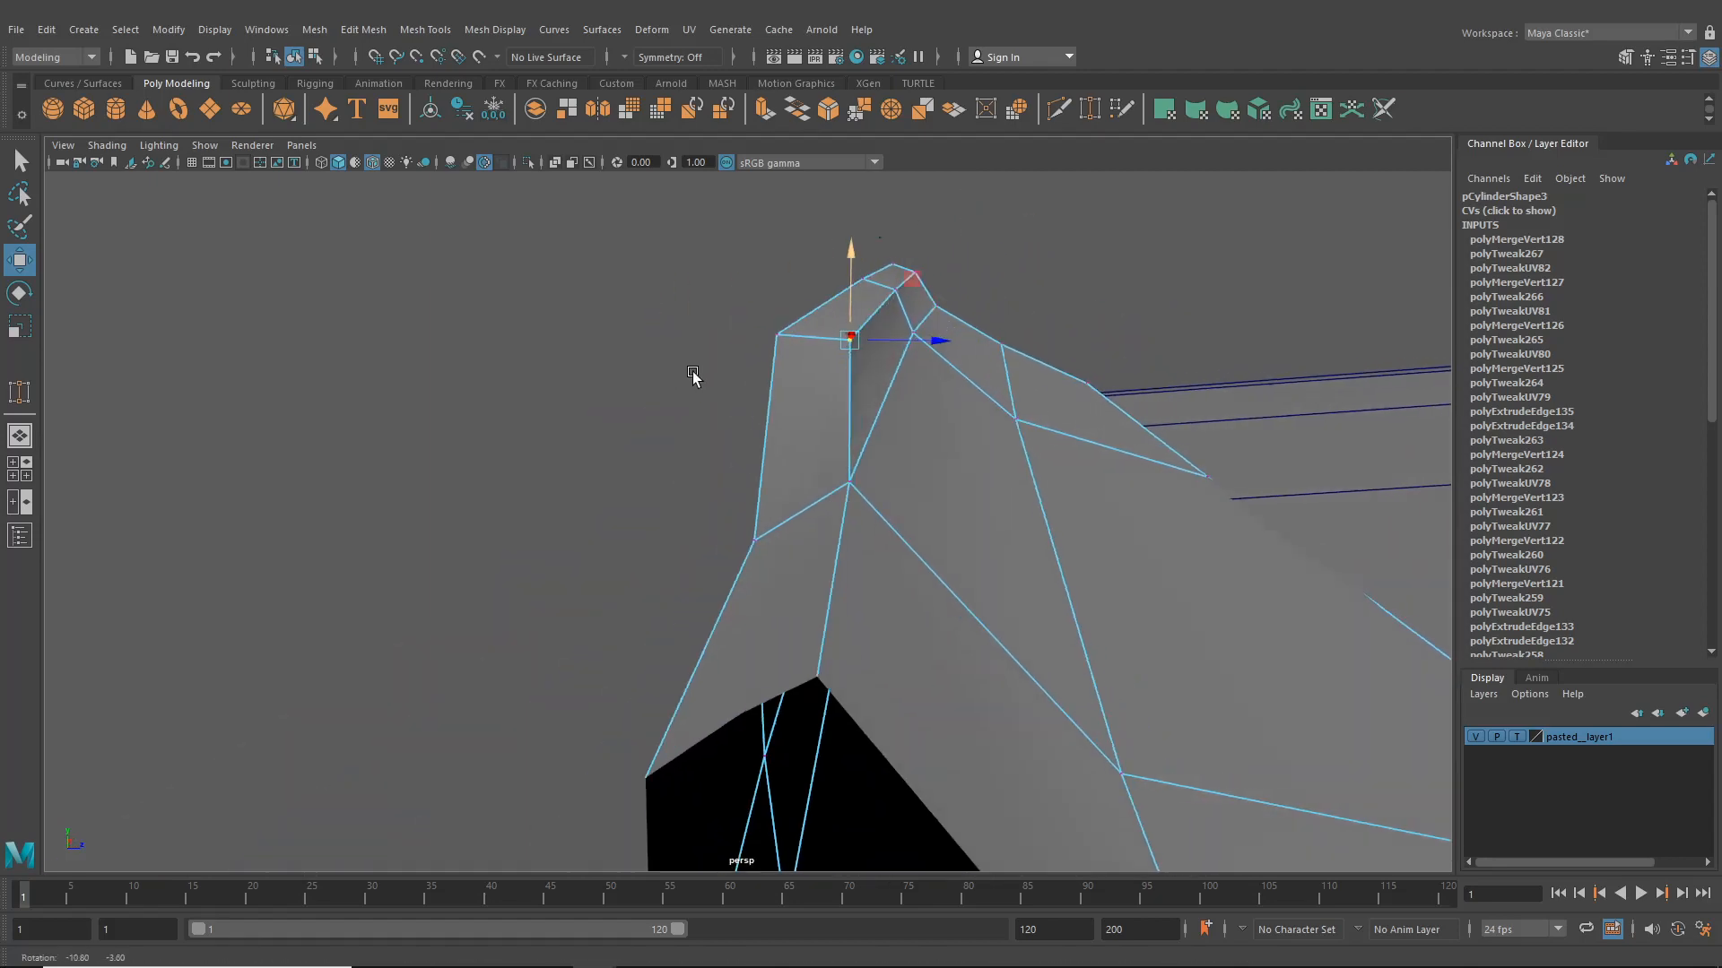
left_click_drag(867, 295, 930, 348, "alt")
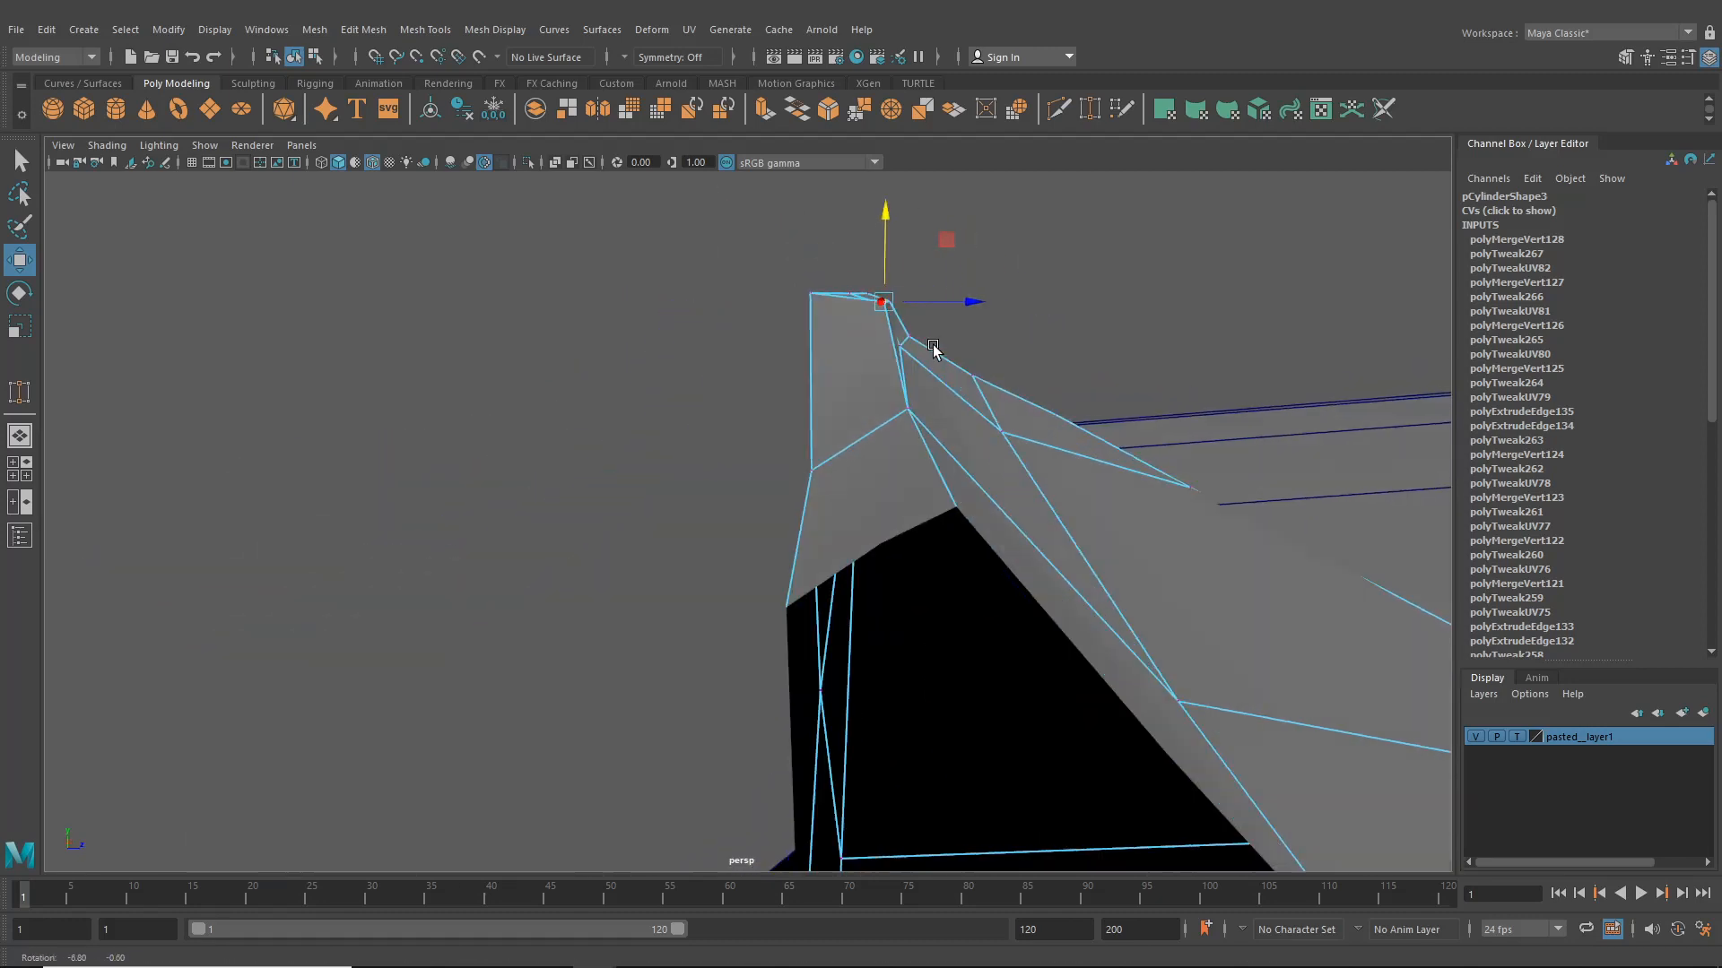
left_click(909, 408)
left_click_drag(917, 427, 922, 418, "alt")
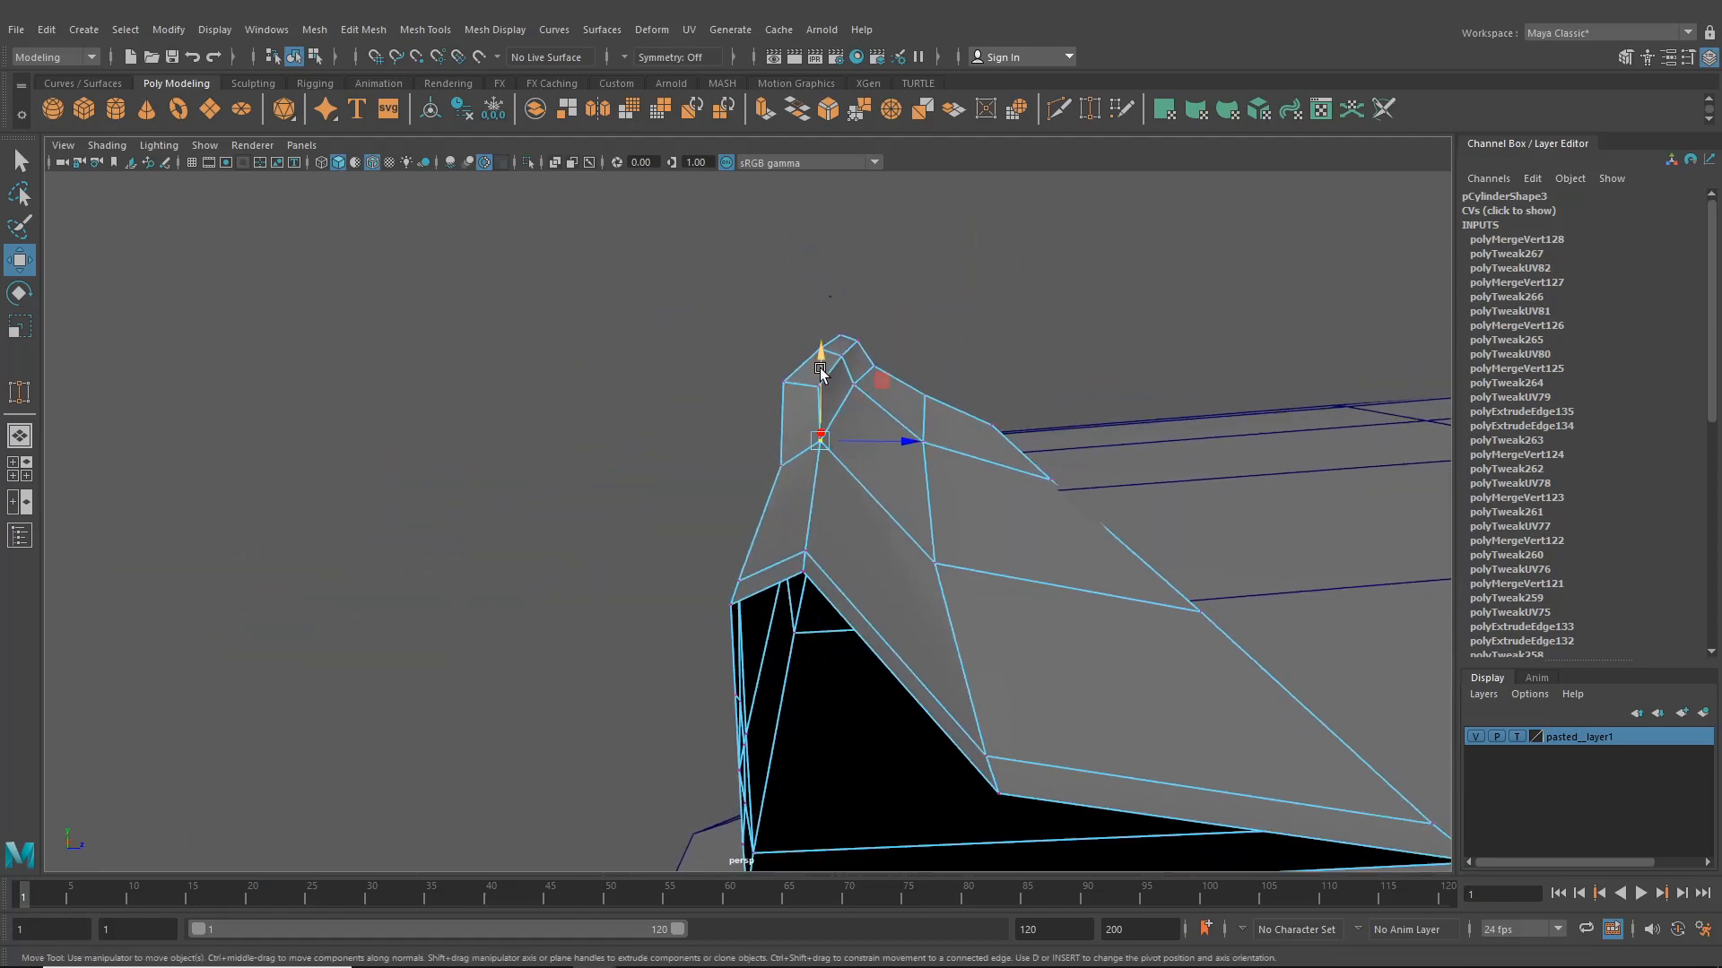
left_click_drag(819, 361, 824, 392)
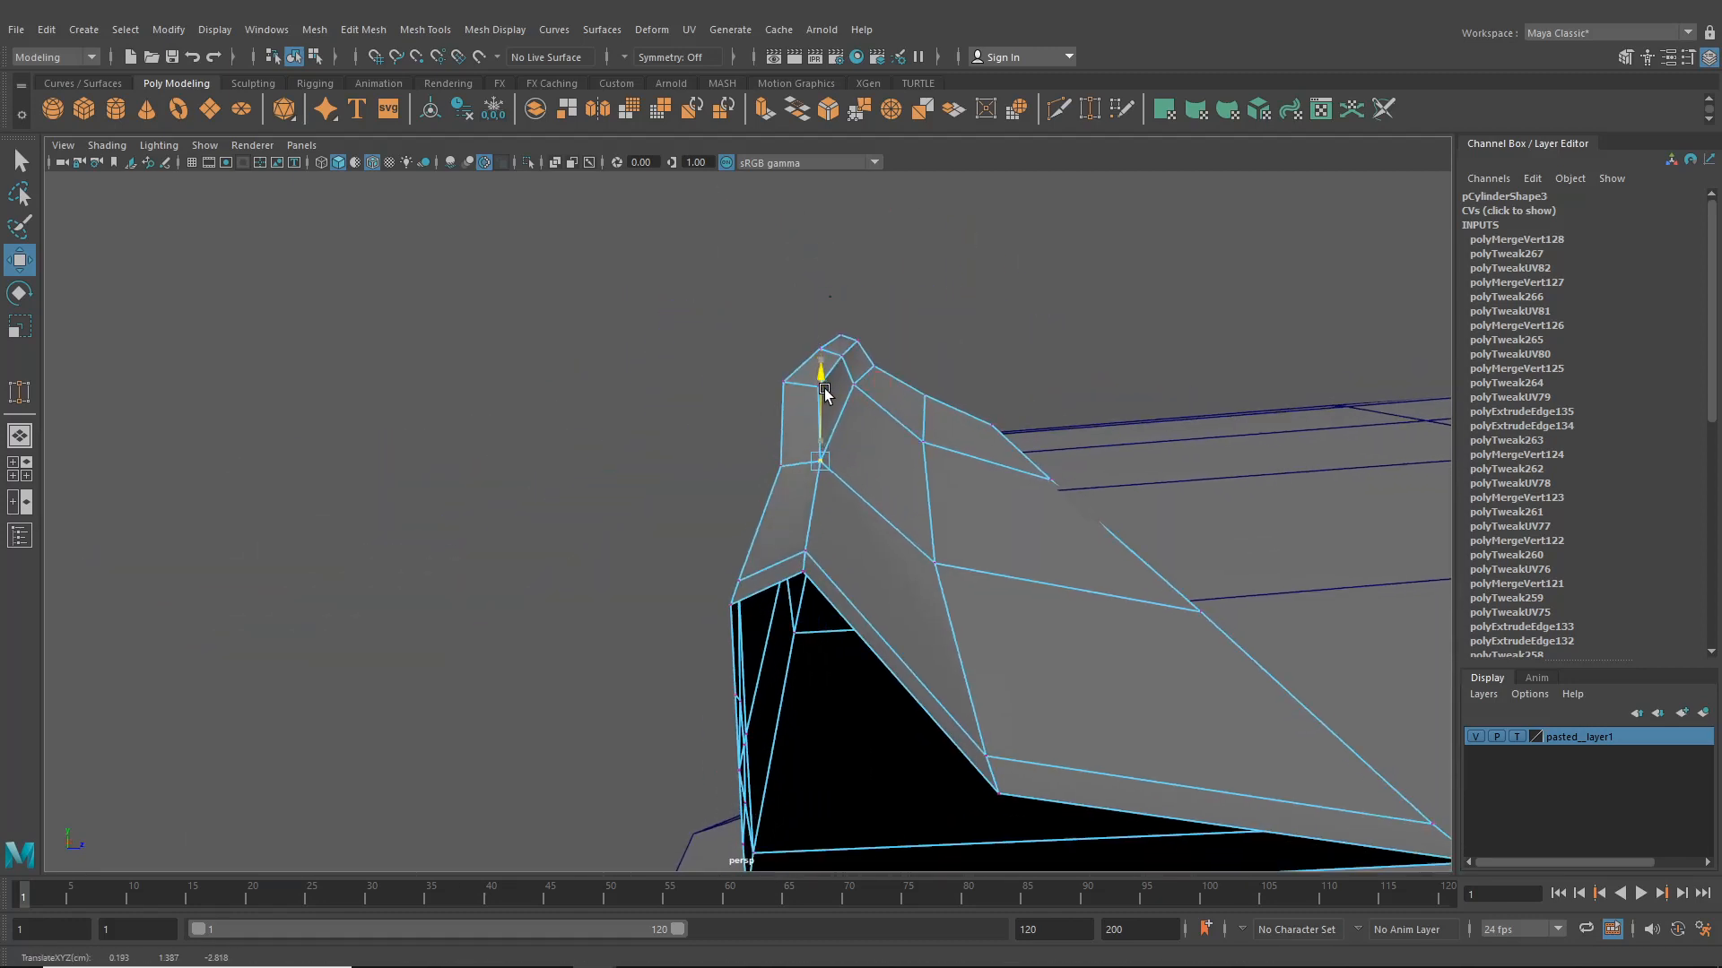
left_click(806, 550)
left_click_drag(805, 498, 835, 525)
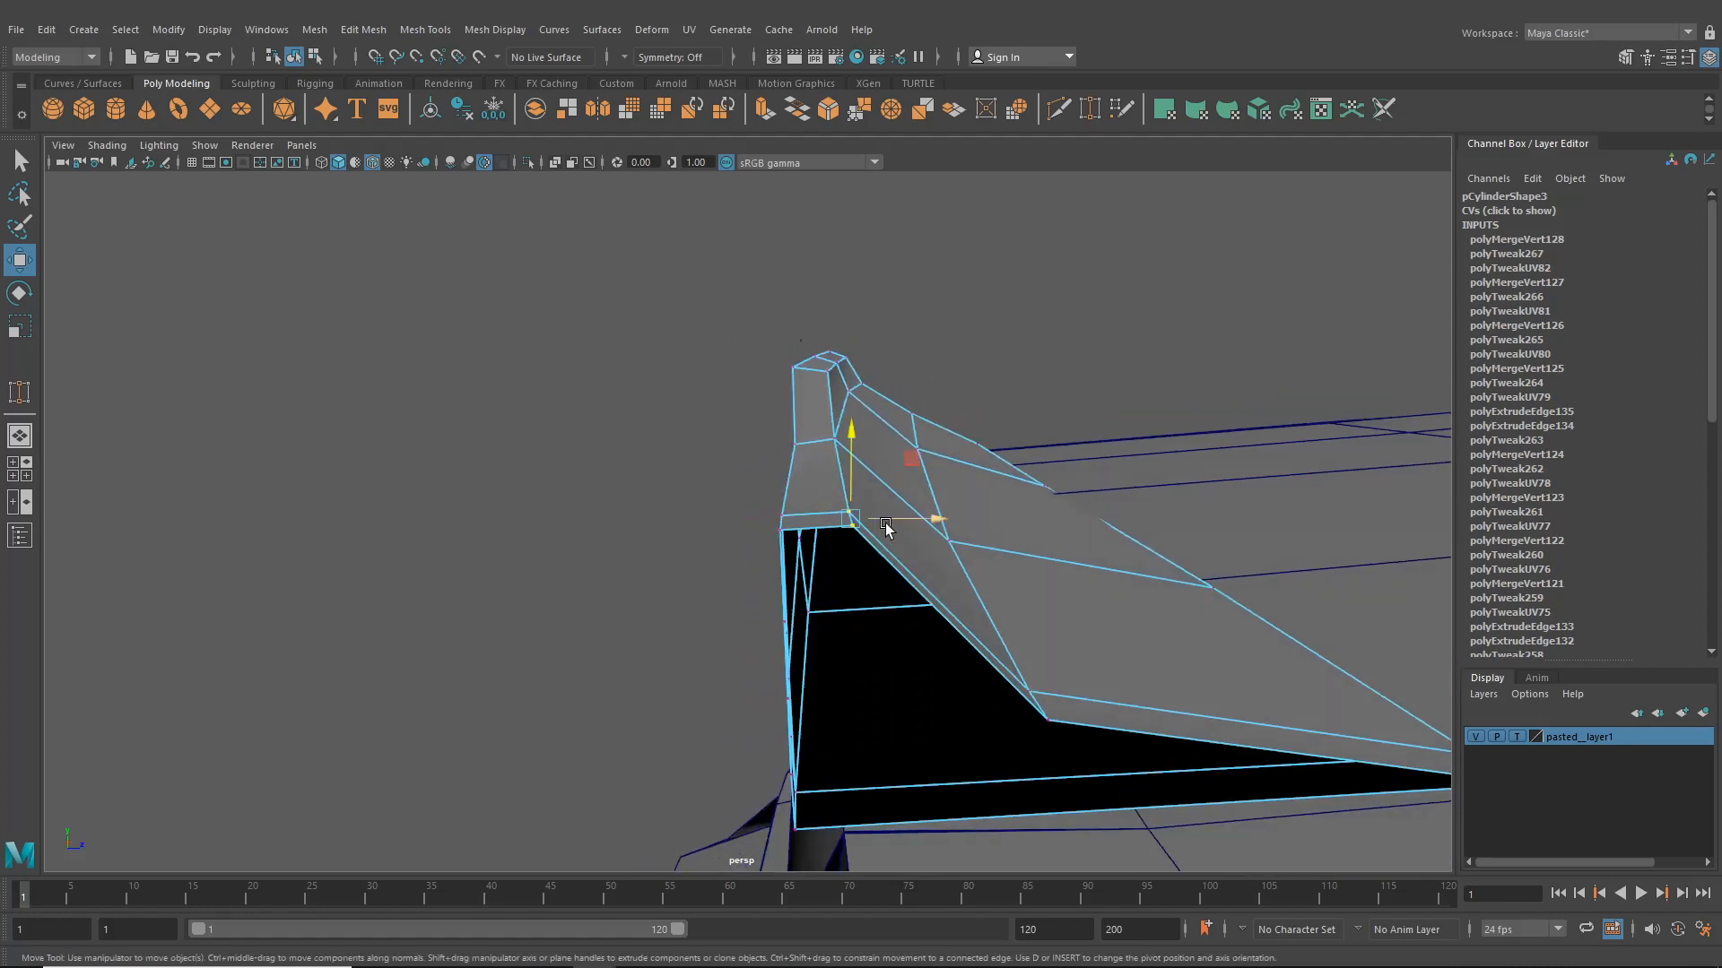
left_click_drag(940, 519, 717, 526)
left_click(1048, 417)
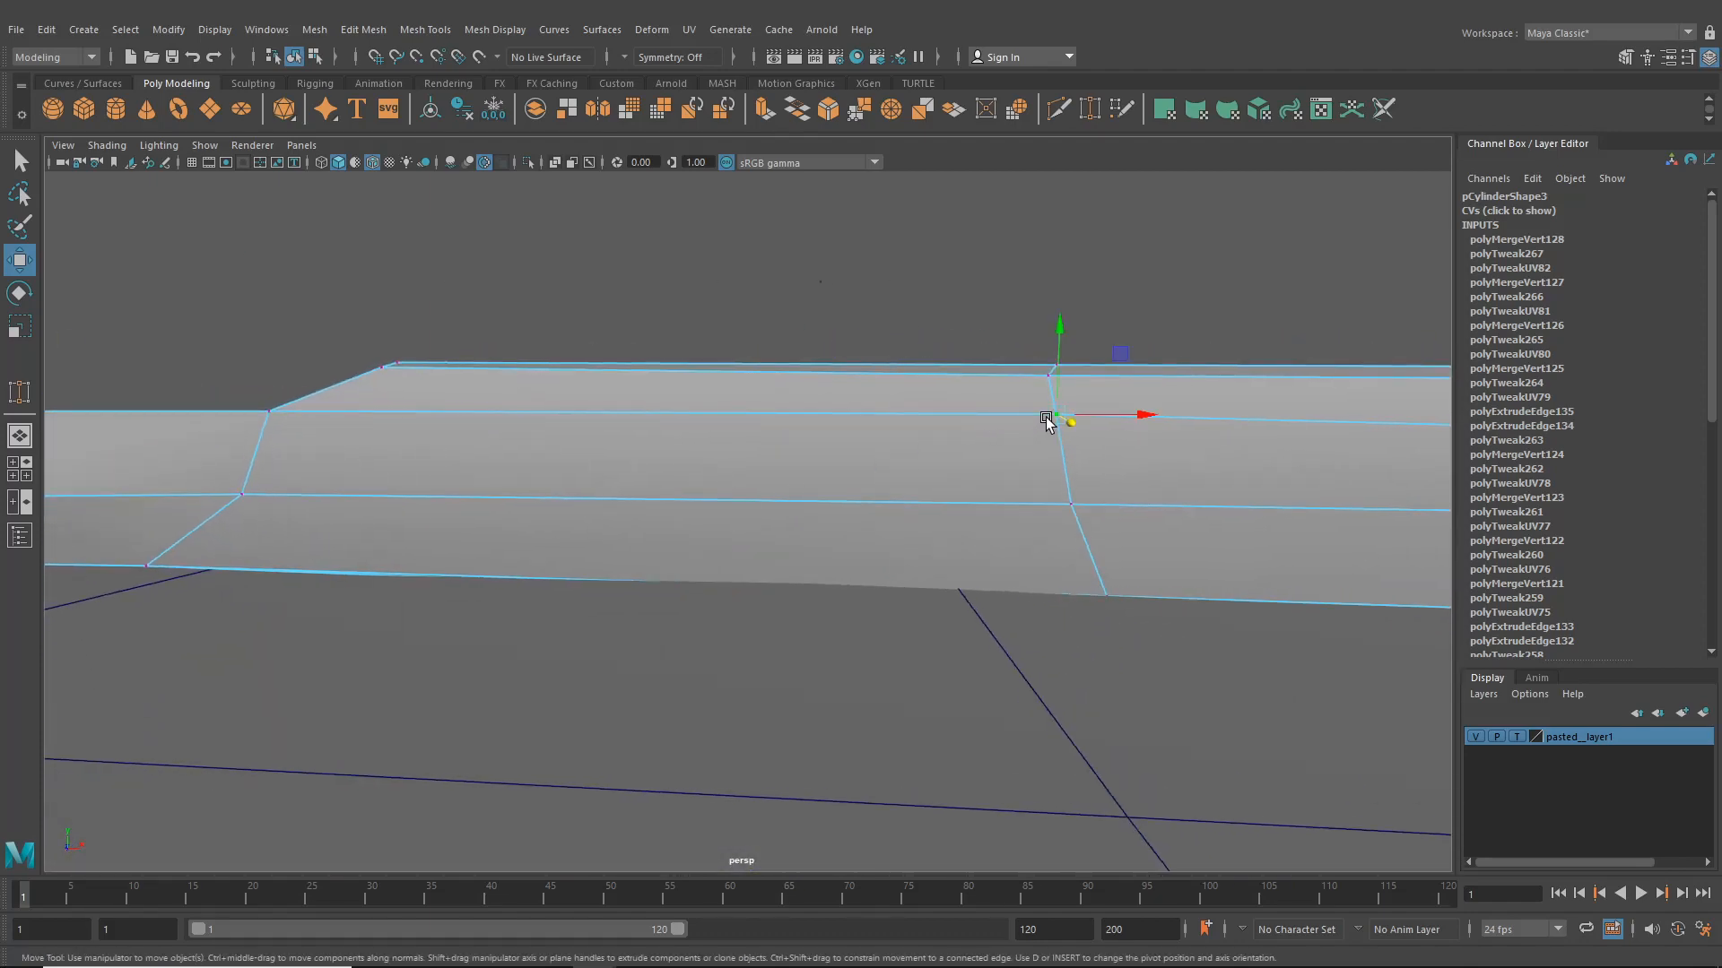
left_click_drag(1060, 373, 1004, 592)
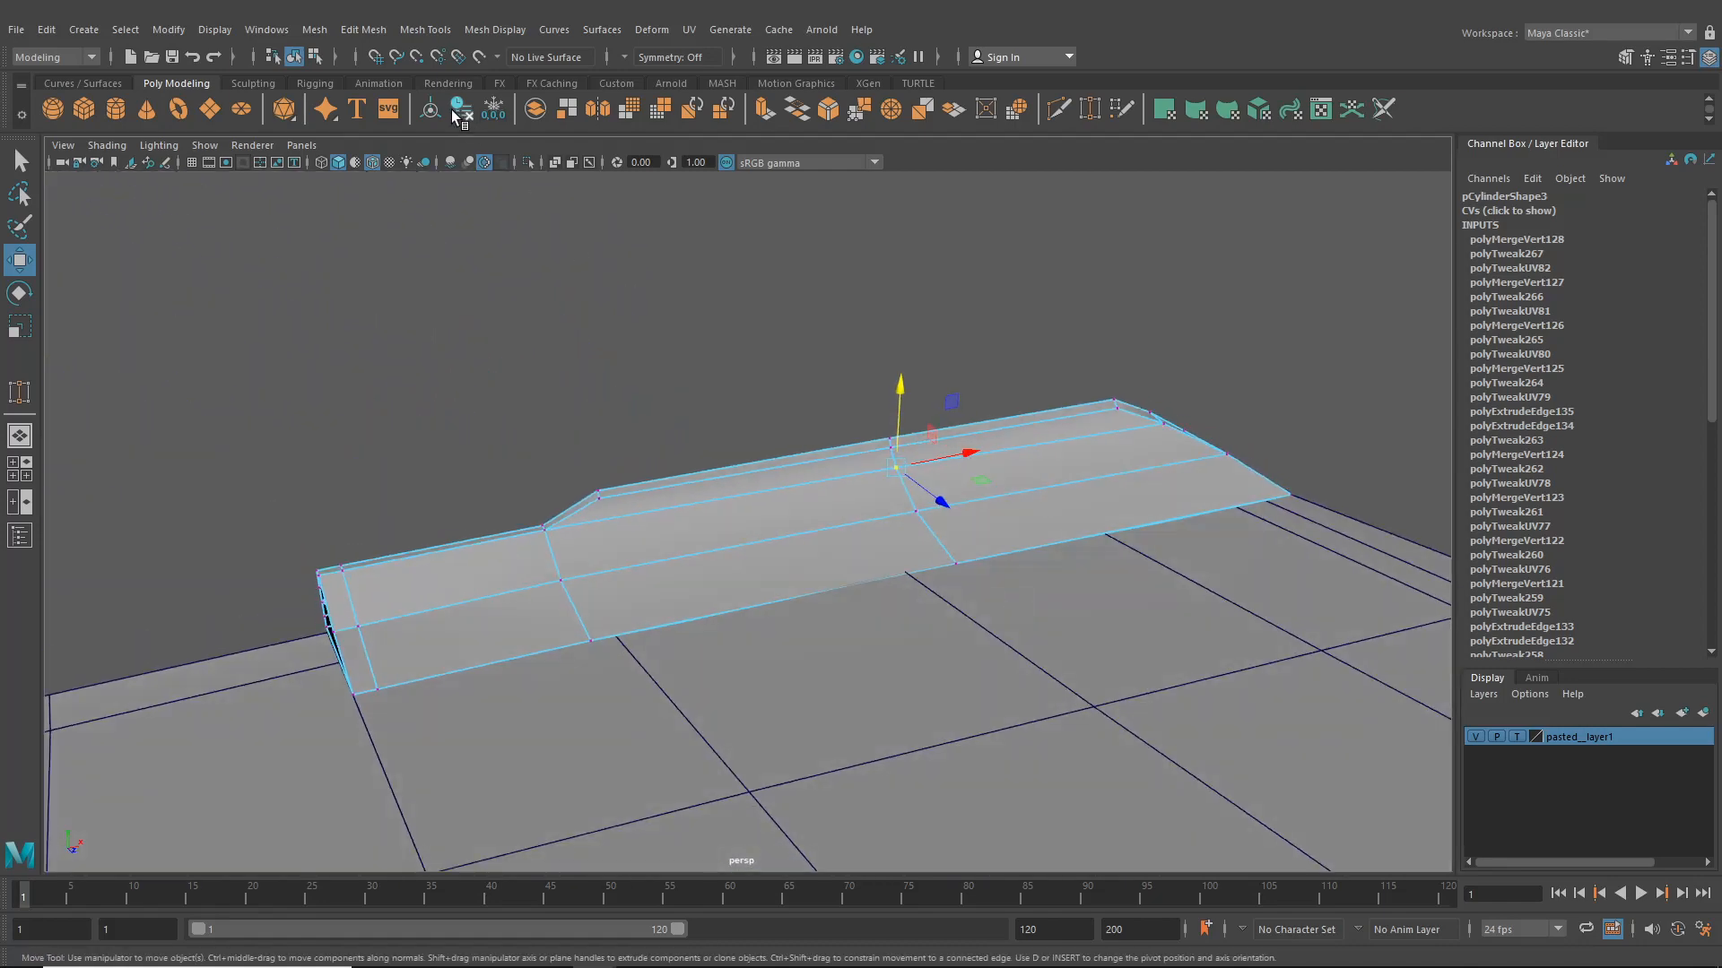
- Return to object mode and inspect the plate on the car's rear from several angles
left_click(315, 57)
left_click(294, 58)
left_click(861, 425)
scroll(866, 449, "down", 3)
scroll(866, 449, "down", 3)
left_click_drag(870, 453, 1180, 454, "alt")
scroll(1125, 452, "down", 4)
left_click_drag(964, 482, 1022, 475, "alt")
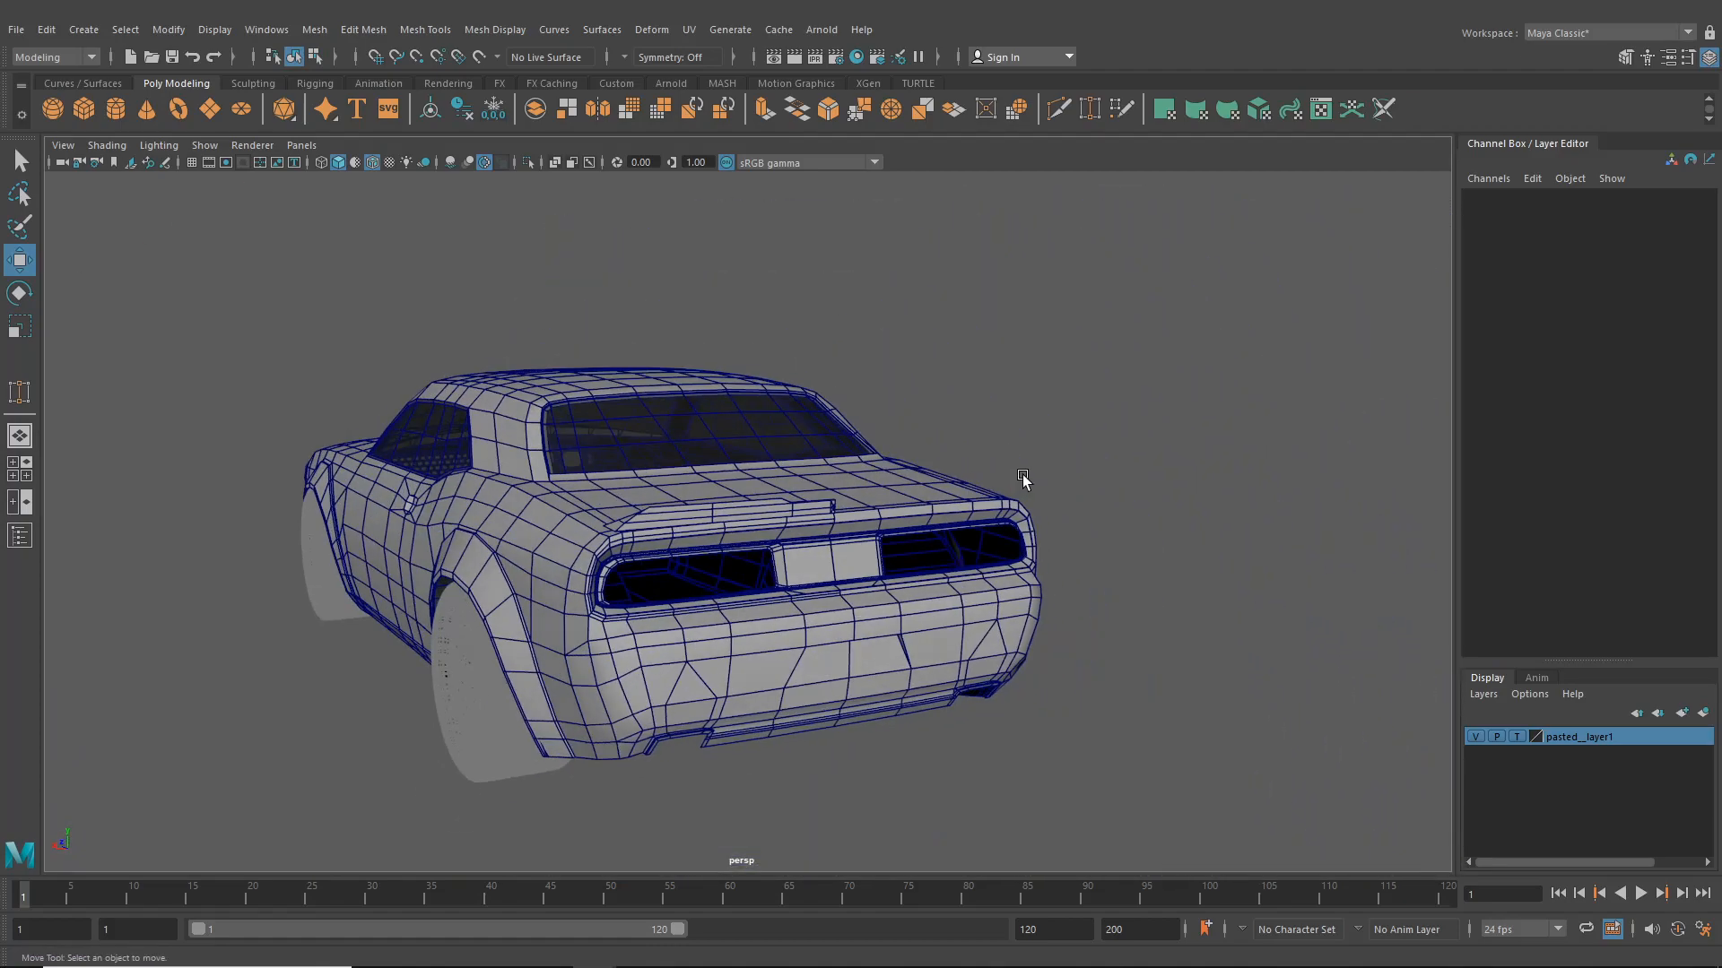
scroll(951, 482, "up", 3)
middle_click_drag(853, 574, 883, 538, "alt")
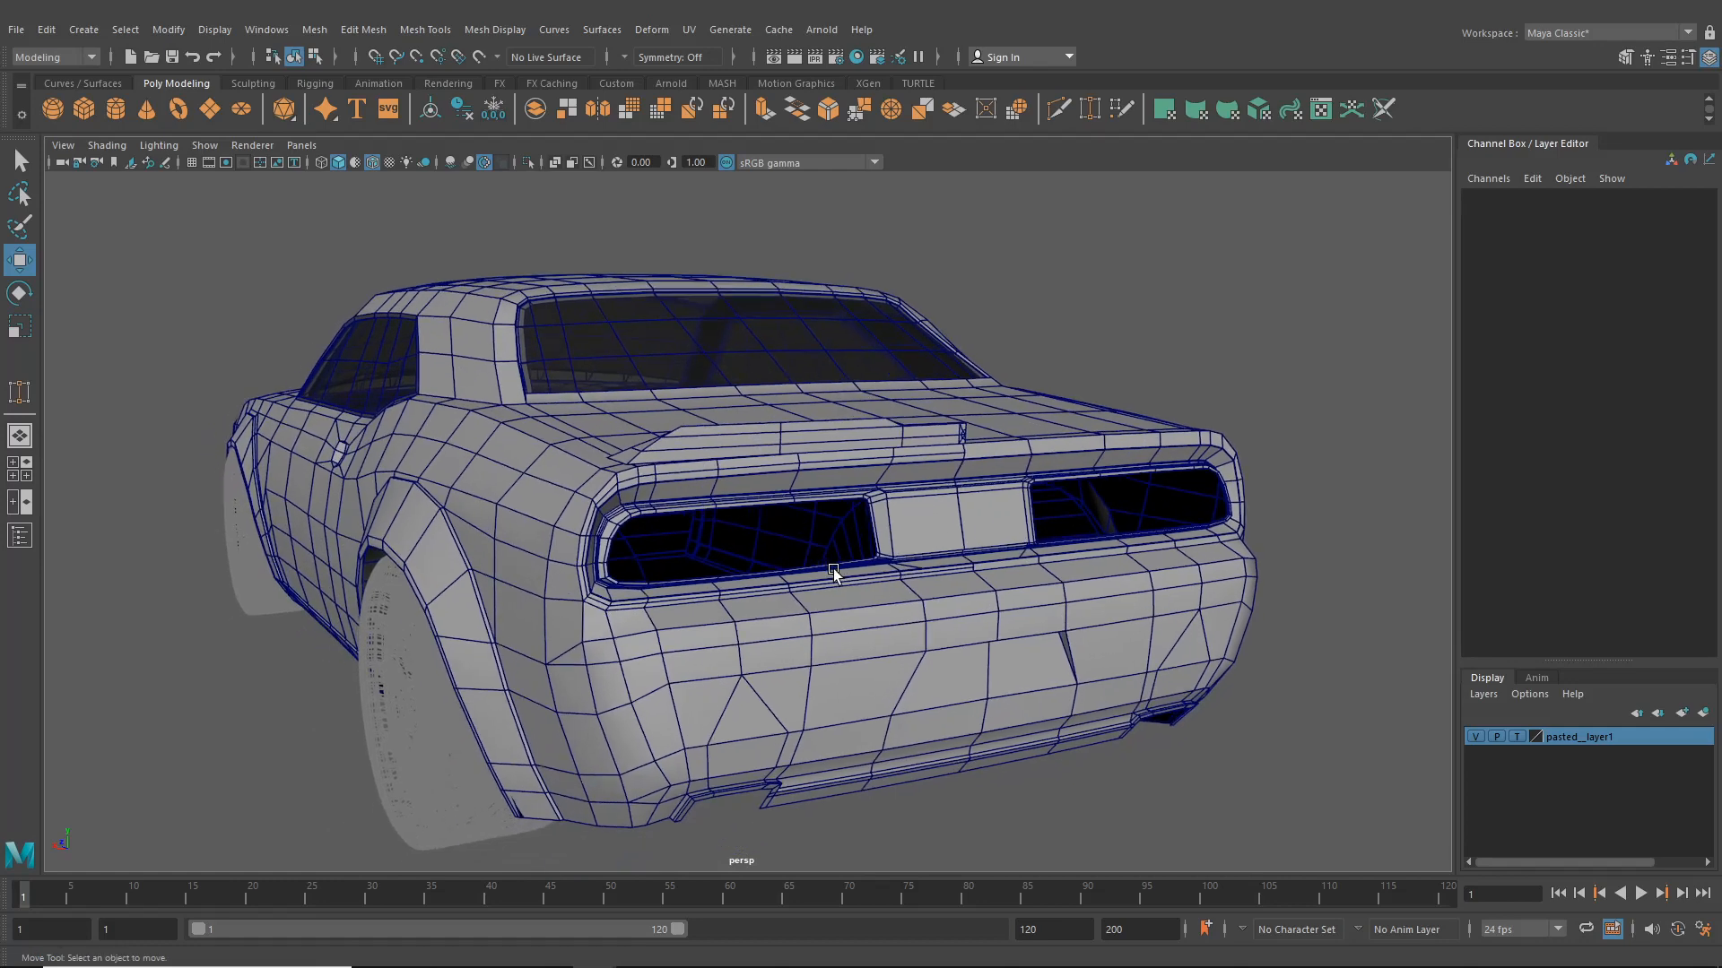
scroll(832, 570, "down", 1)
left_click_drag(816, 648, 869, 583, "alt")
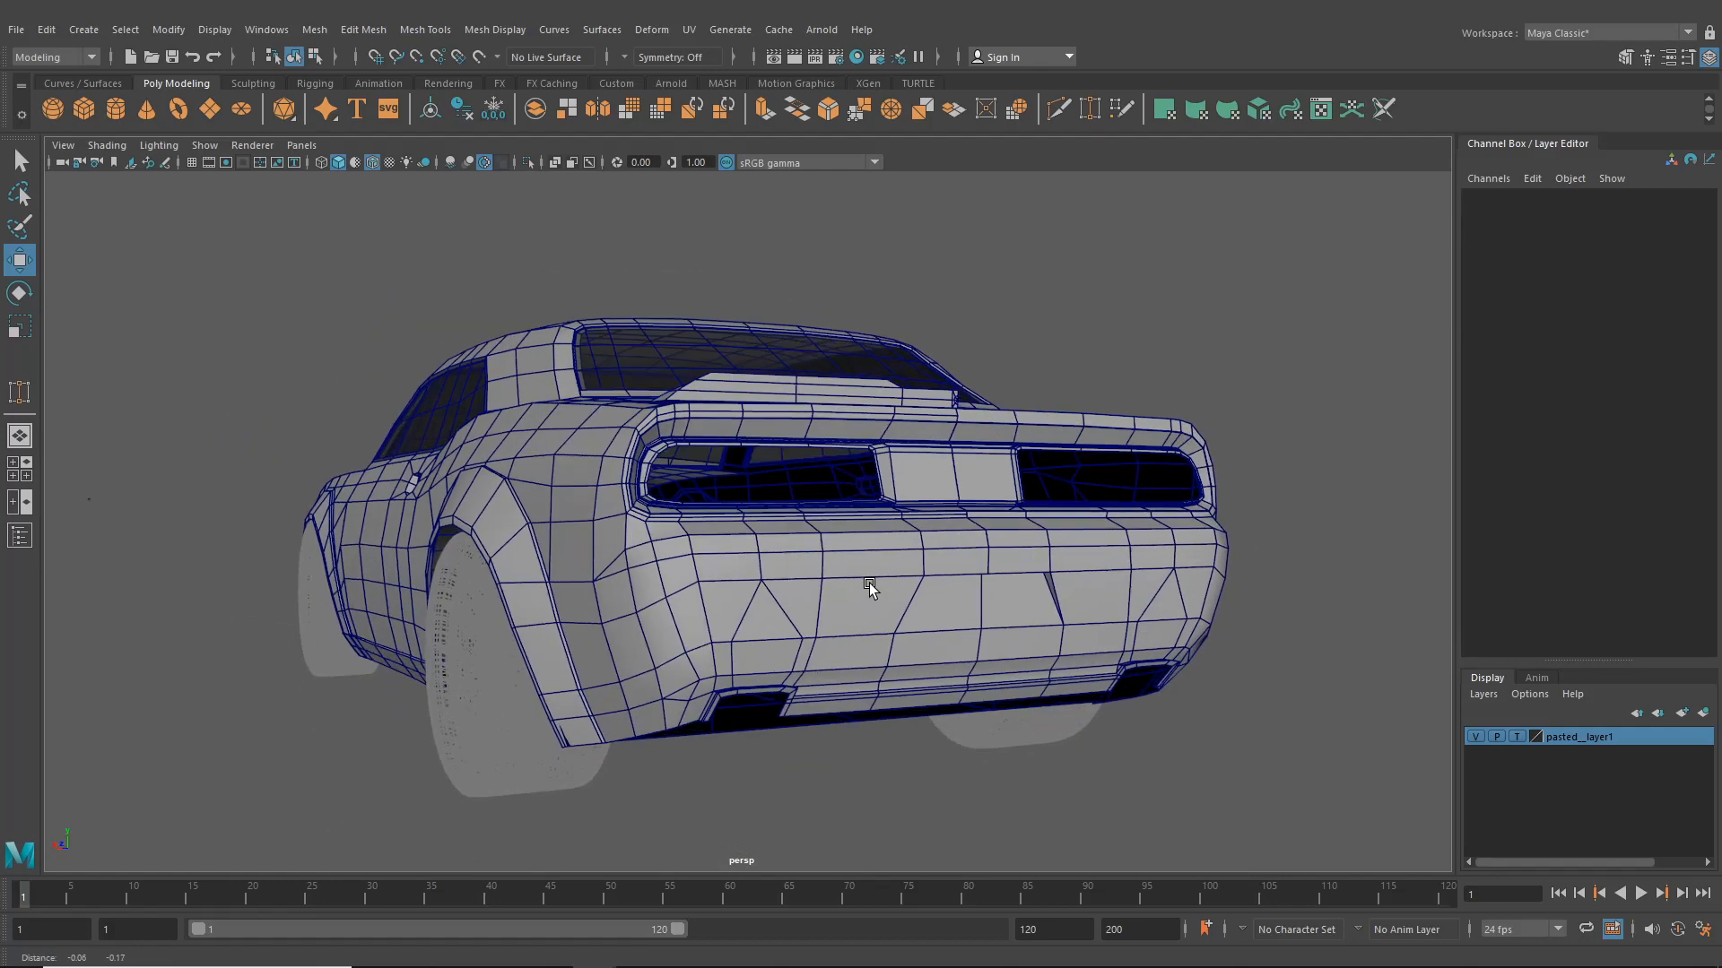
- Select the car body mesh and inspect its front fender, hood and headlight area from several angles
scroll(834, 665, "up", 4)
left_click(769, 612)
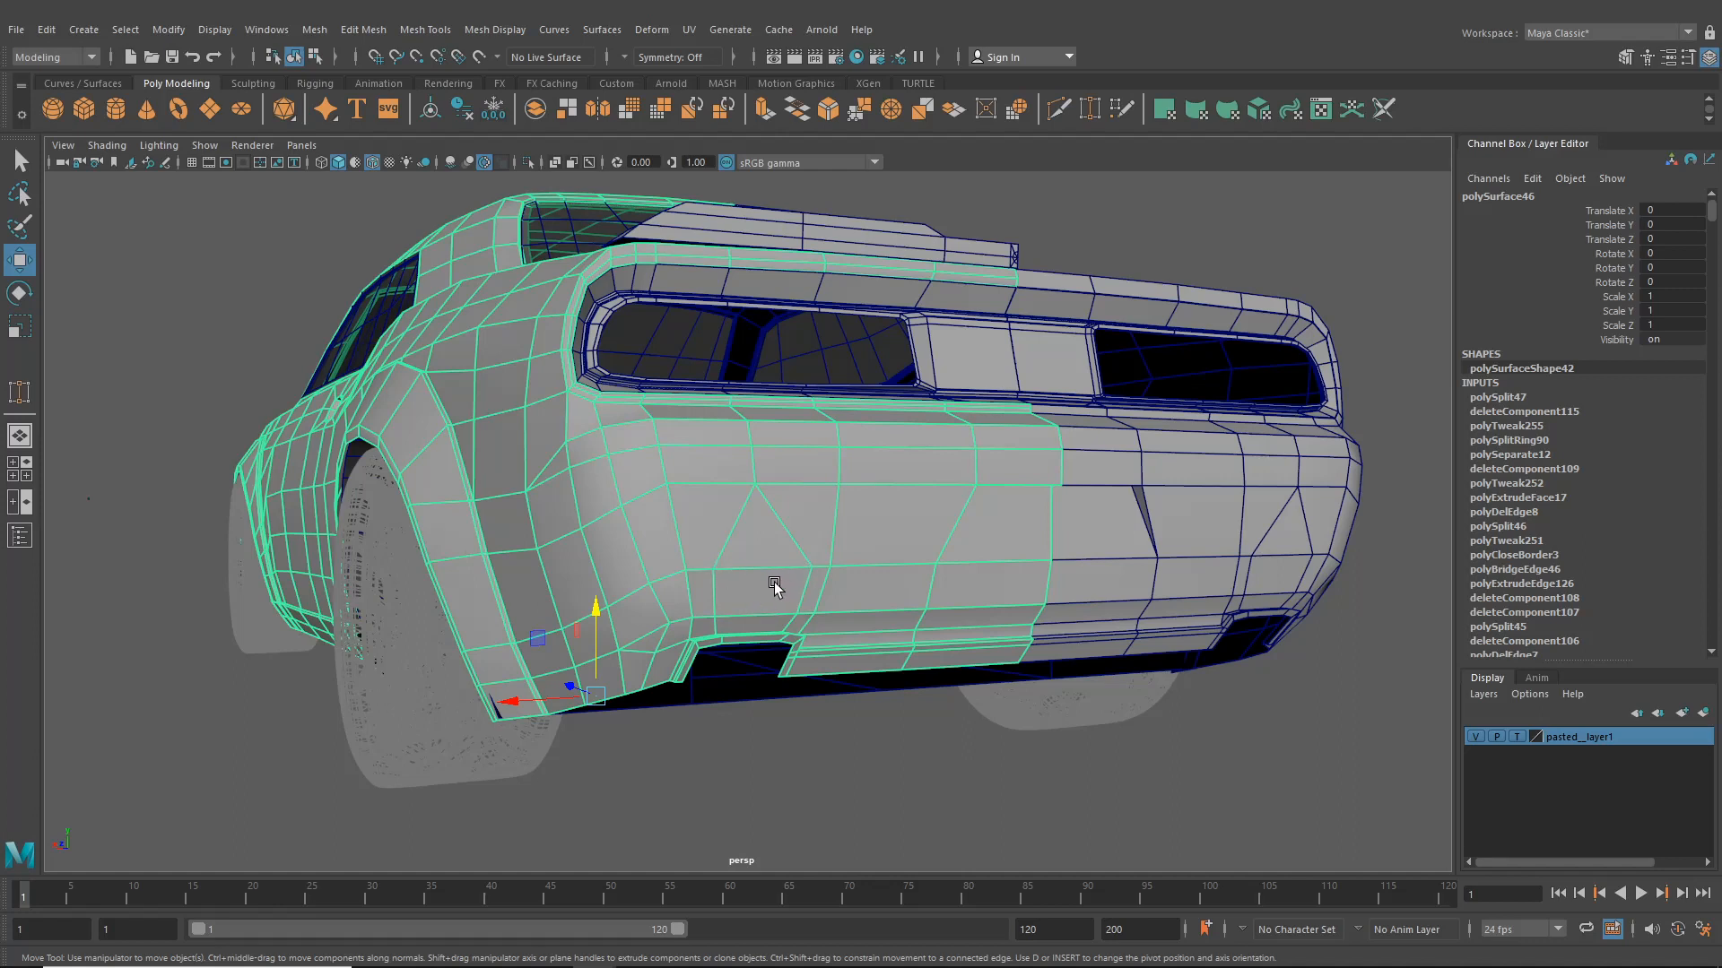
left_click_drag(786, 571, 730, 568, "alt")
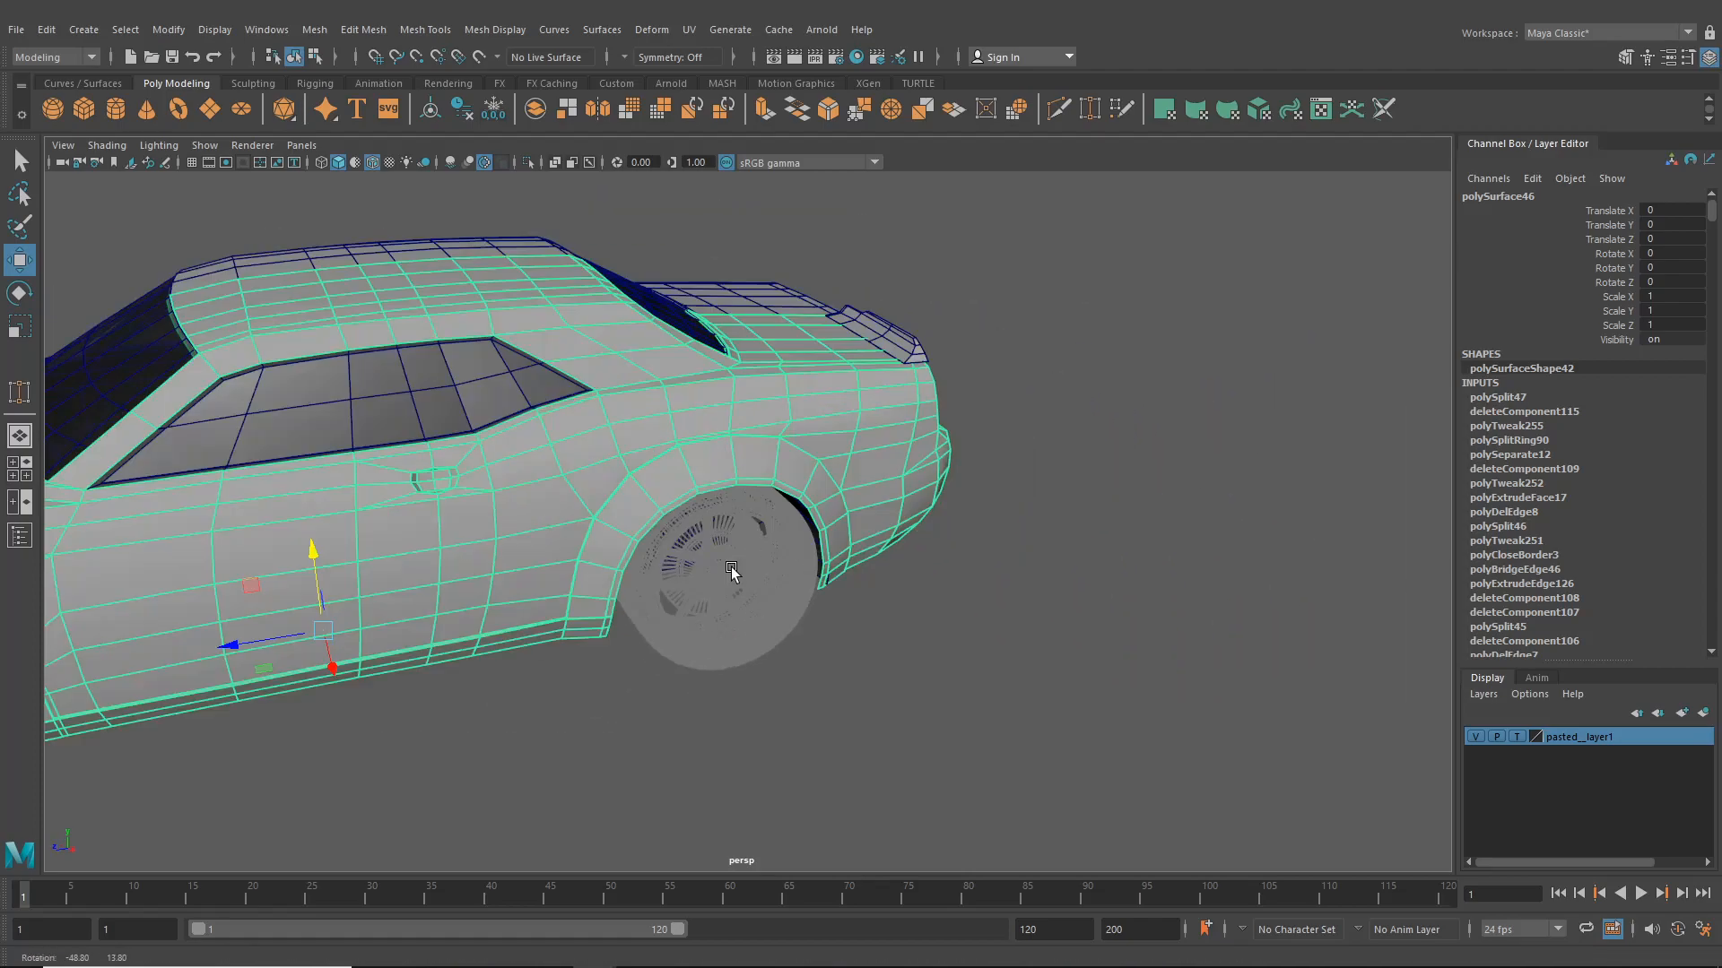
right_click_drag(730, 569, 981, 506, "alt")
middle_click_drag(981, 507, 1089, 476, "alt")
middle_click_drag(841, 592, 1050, 503, "alt")
scroll(1083, 477, "down", 5)
middle_click_drag(887, 532, 927, 514, "alt")
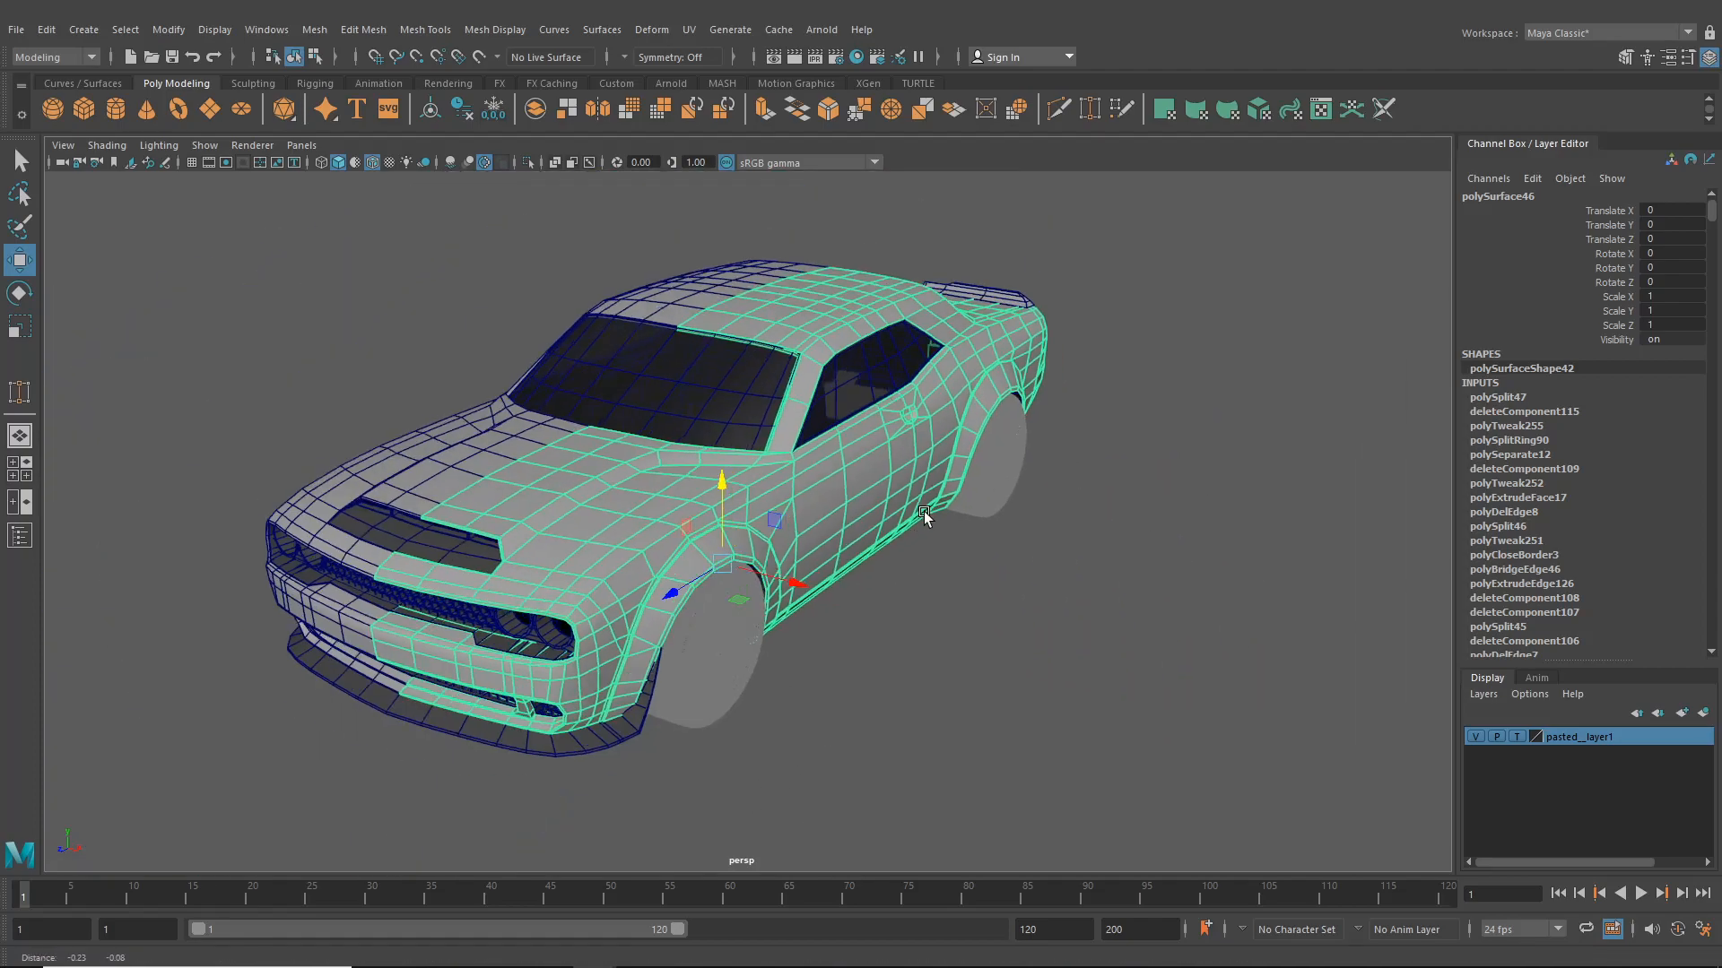
left_click_drag(928, 530, 864, 515, "alt")
middle_click_drag(708, 535, 999, 540, "alt")
scroll(999, 540, "up", 4)
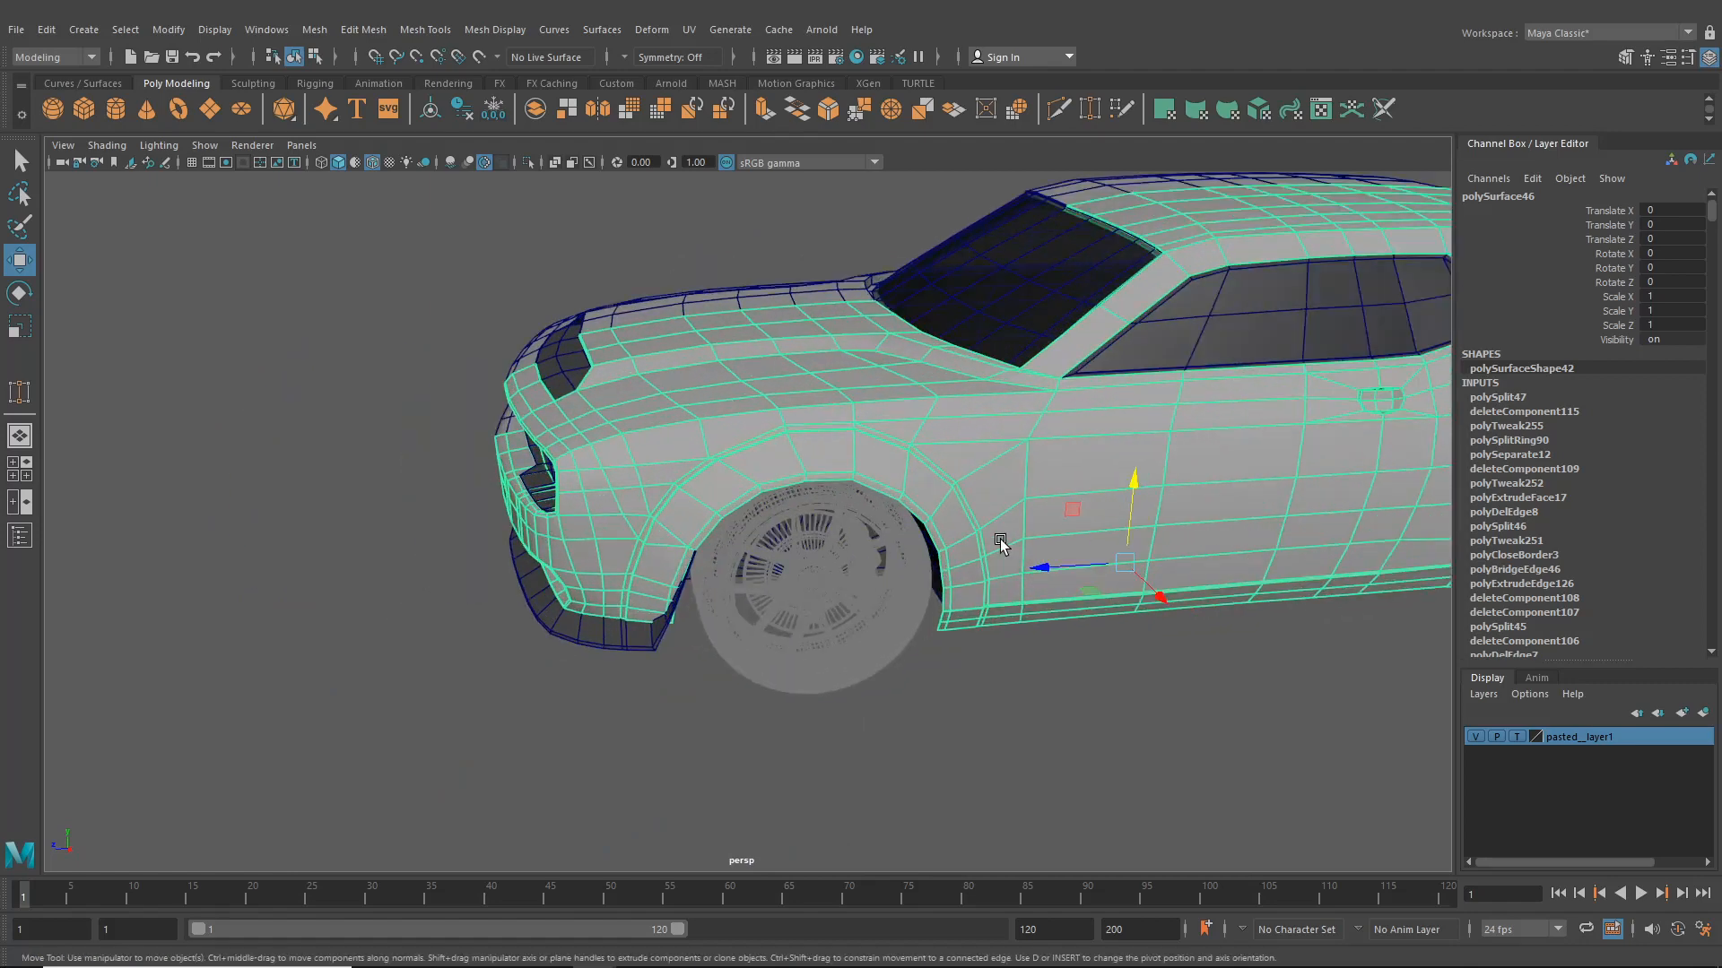
left_click_drag(999, 539, 1065, 549, "alt")
middle_click_drag(736, 486, 817, 540, "alt")
left_click_drag(816, 538, 730, 585, "alt")
scroll(728, 583, "up", 3)
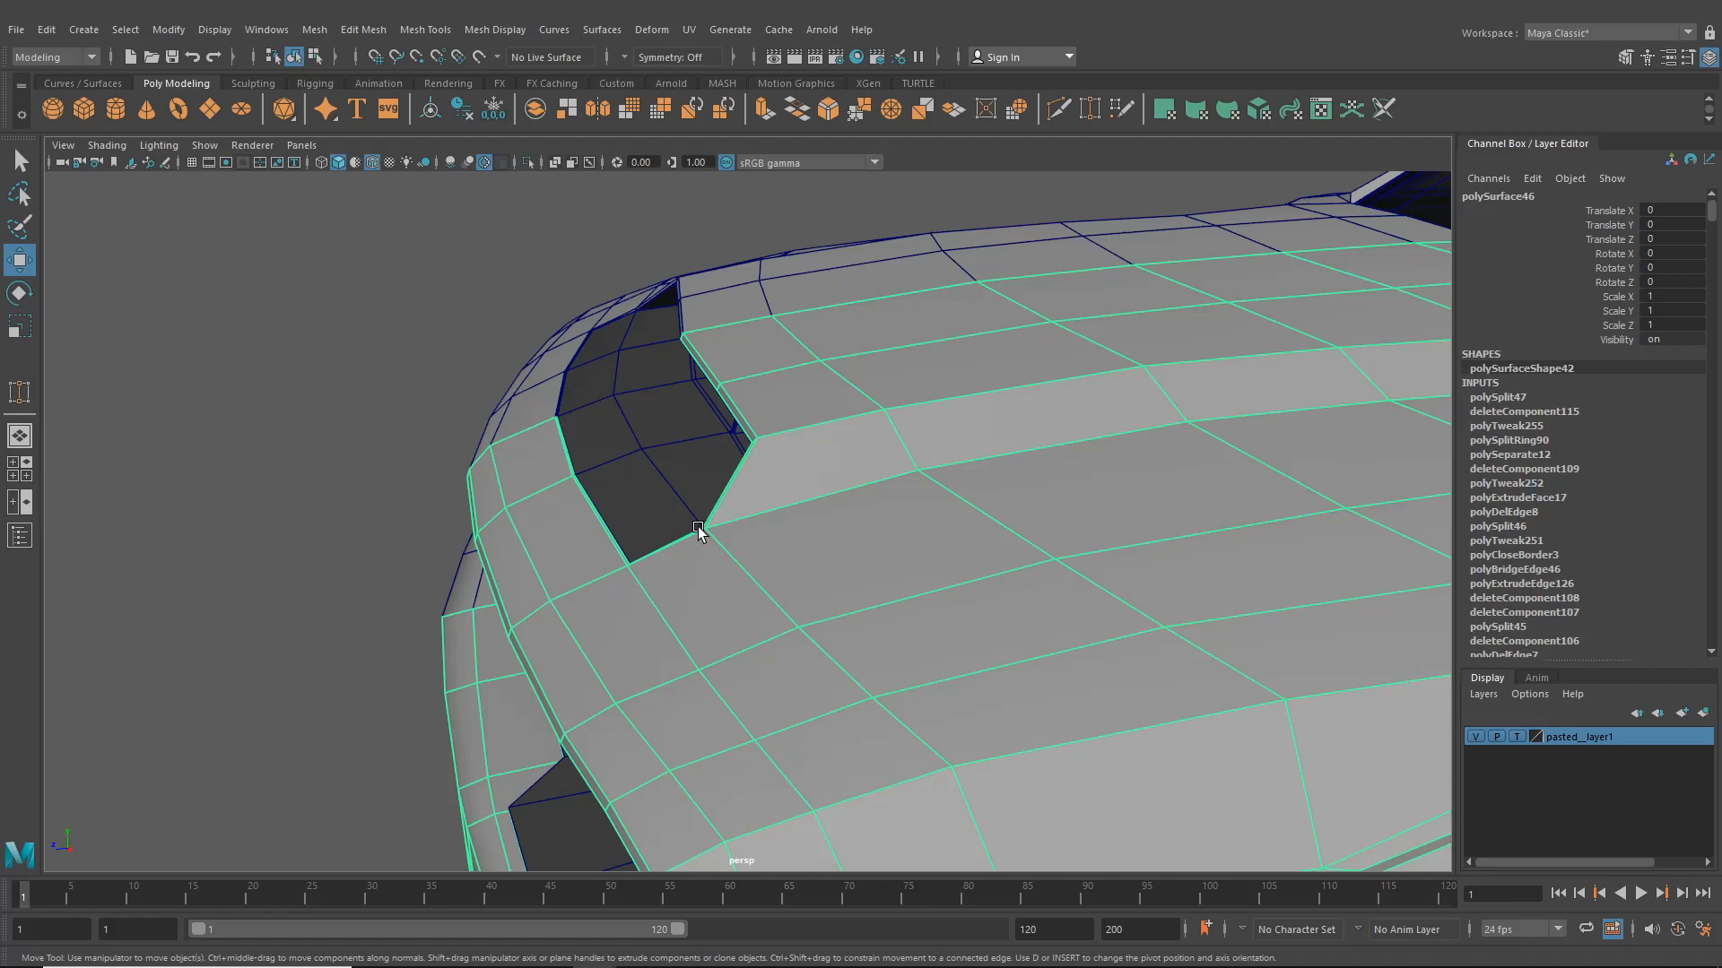
middle_click_drag(688, 516, 634, 491, "alt")
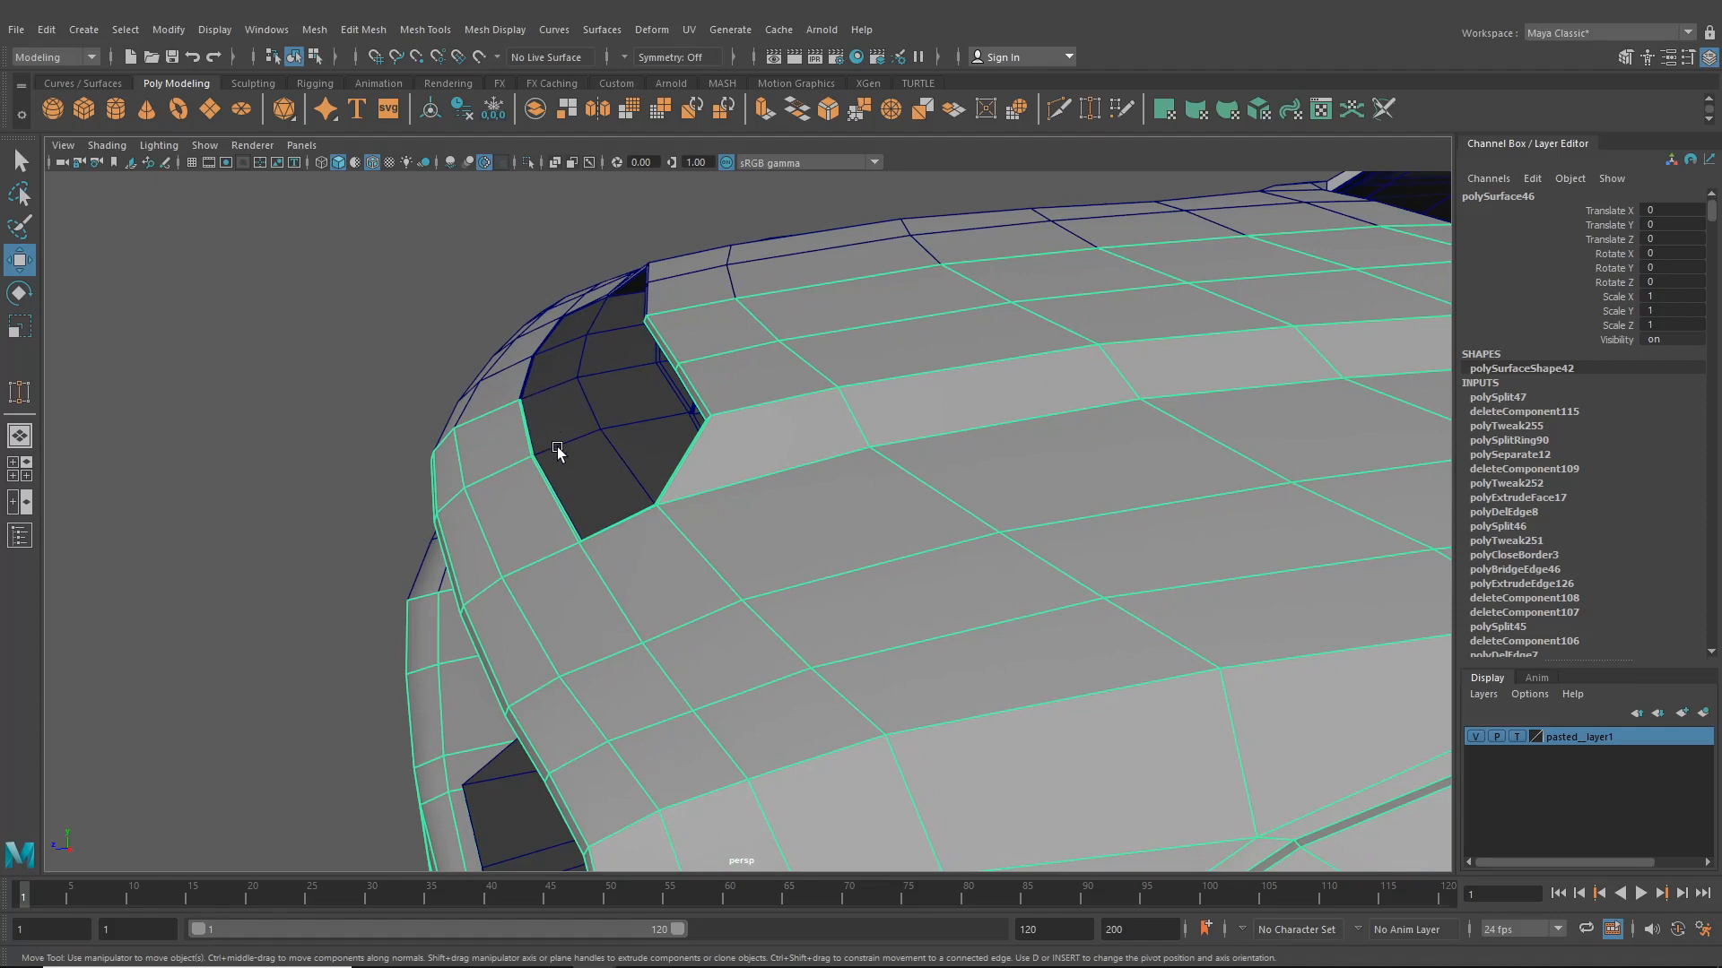
left_click_drag(557, 451, 491, 377, "alt")
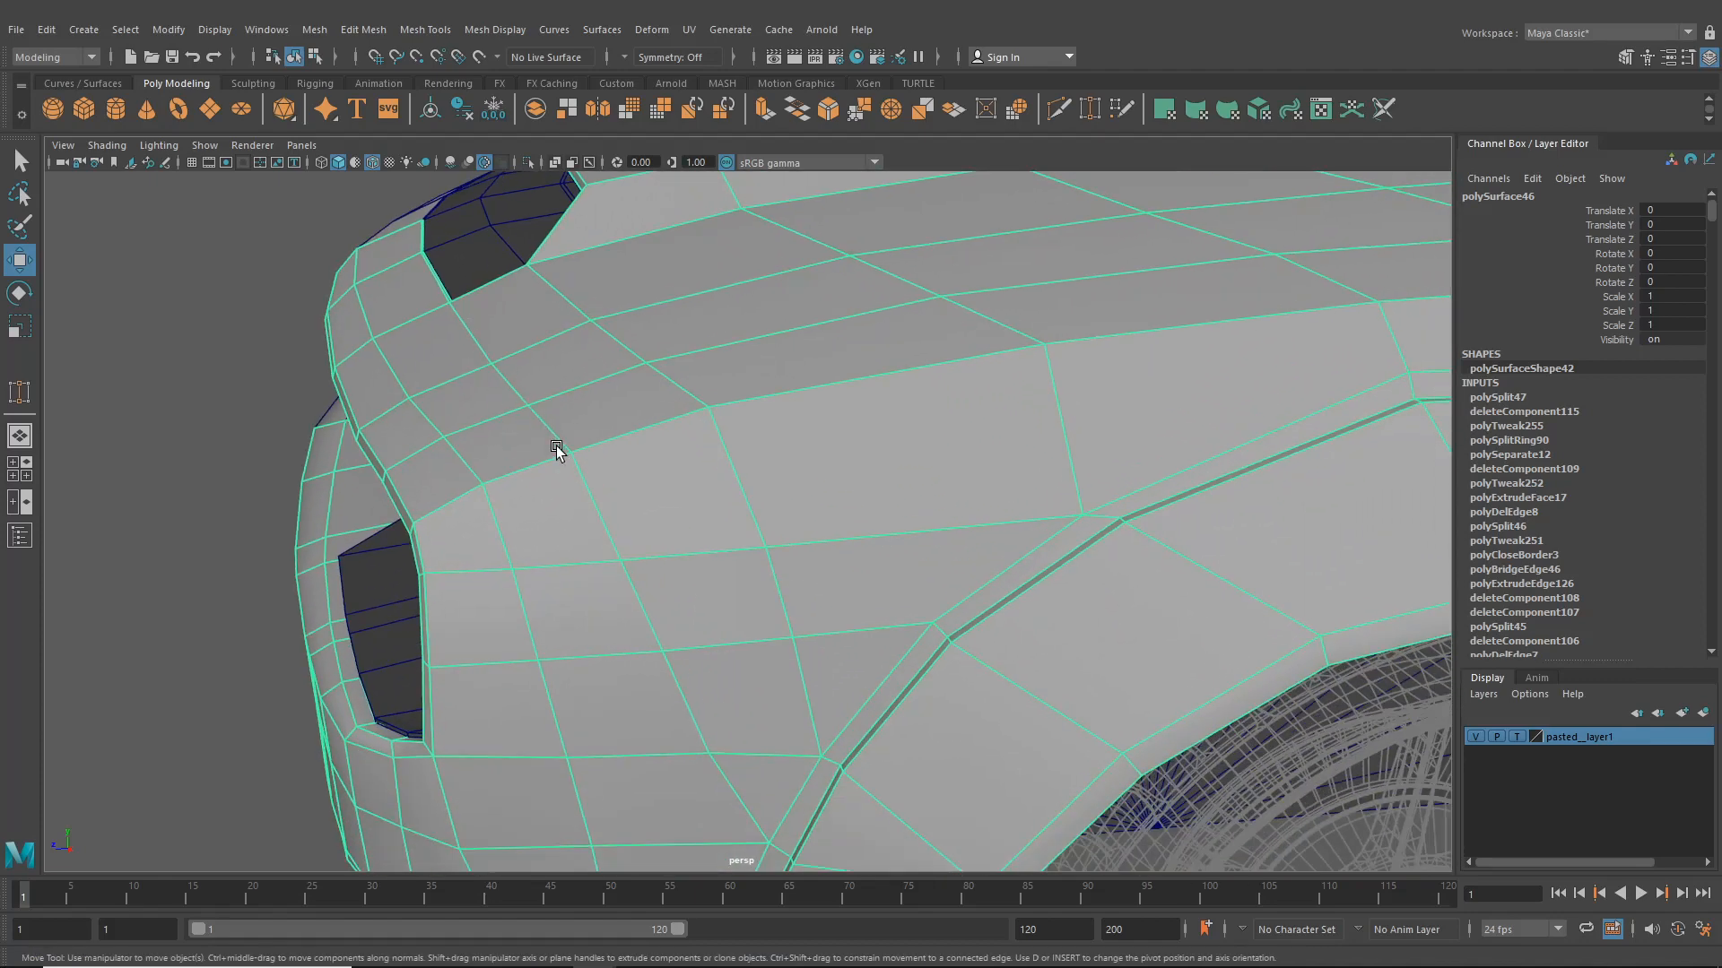
left_click_drag(557, 451, 603, 501, "alt")
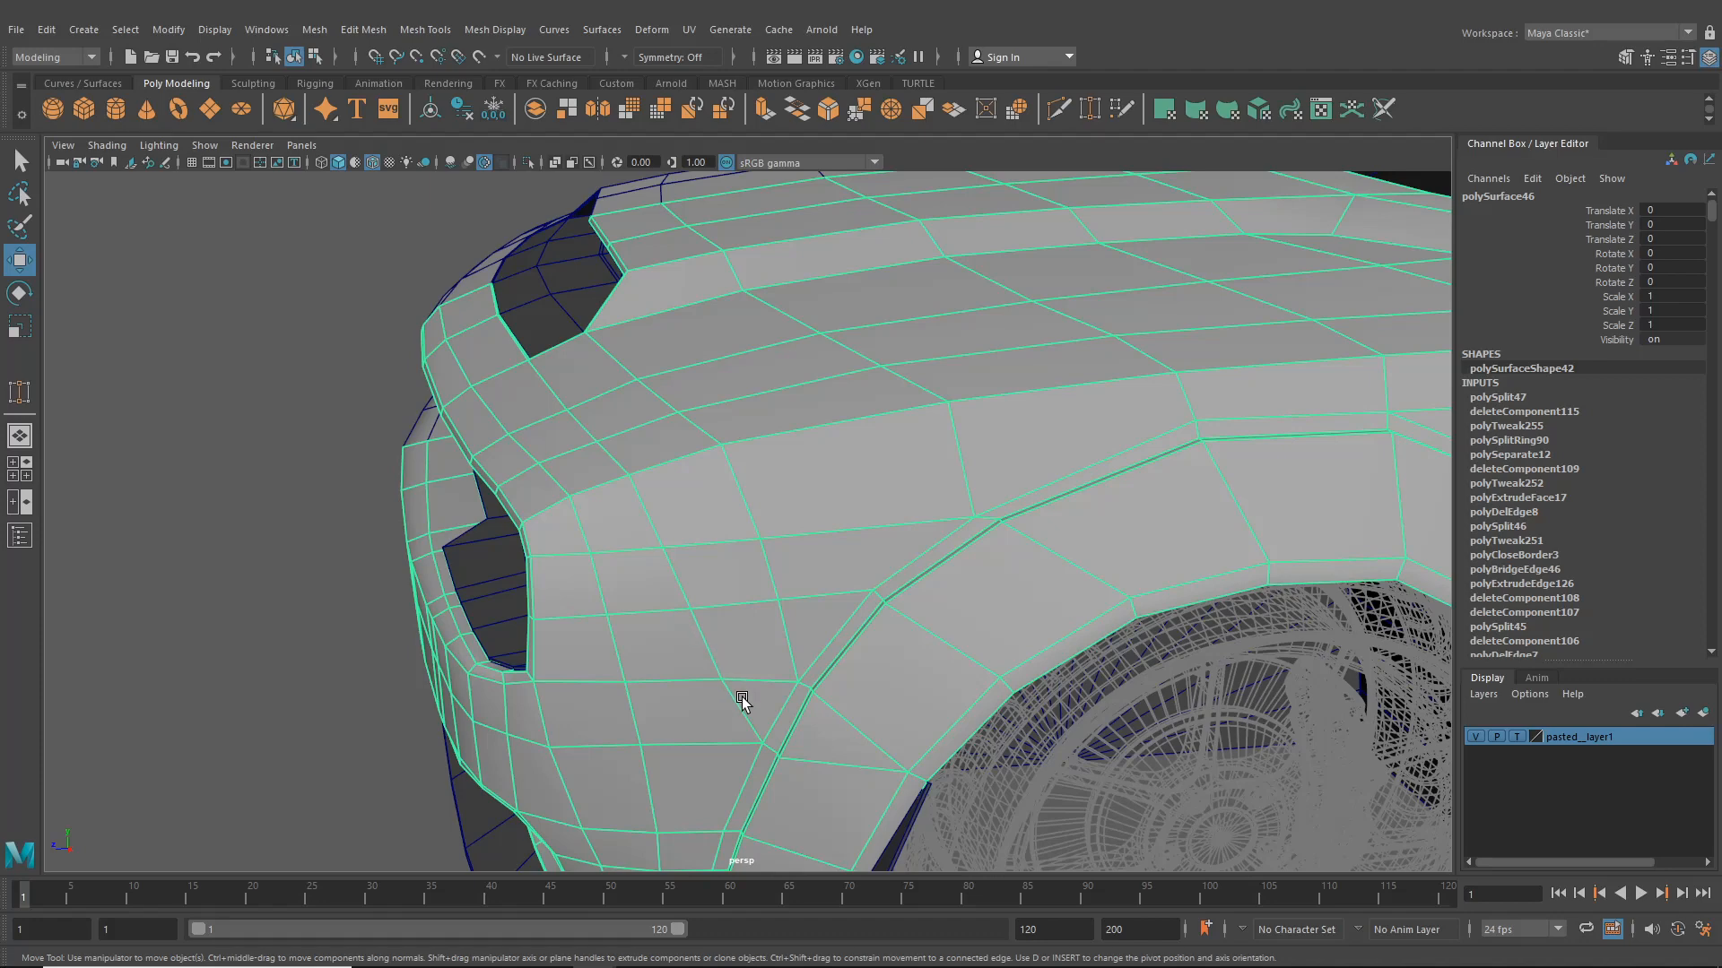
middle_click_drag(740, 695, 700, 662, "alt")
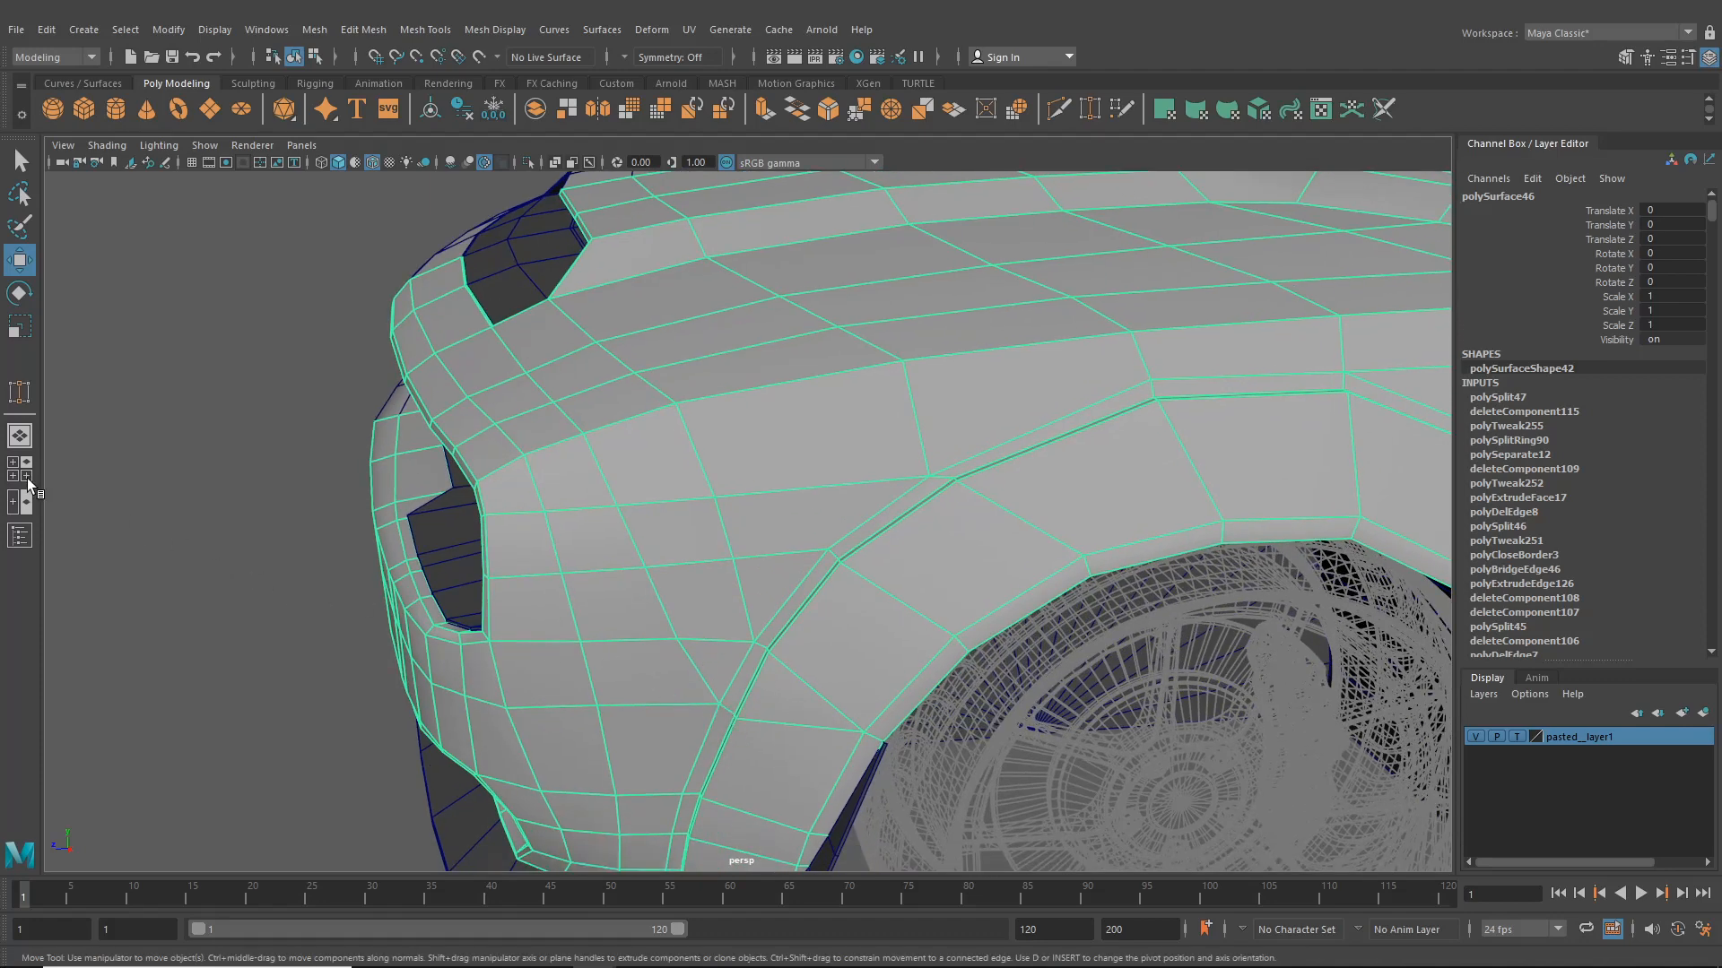
- Switch to the four-view layout, compare the front end against the side reference image, and return to the single perspective view
left_click(27, 483)
right_click_drag(825, 642, 1218, 722, "alt")
middle_click_drag(834, 744, 1426, 762, "alt")
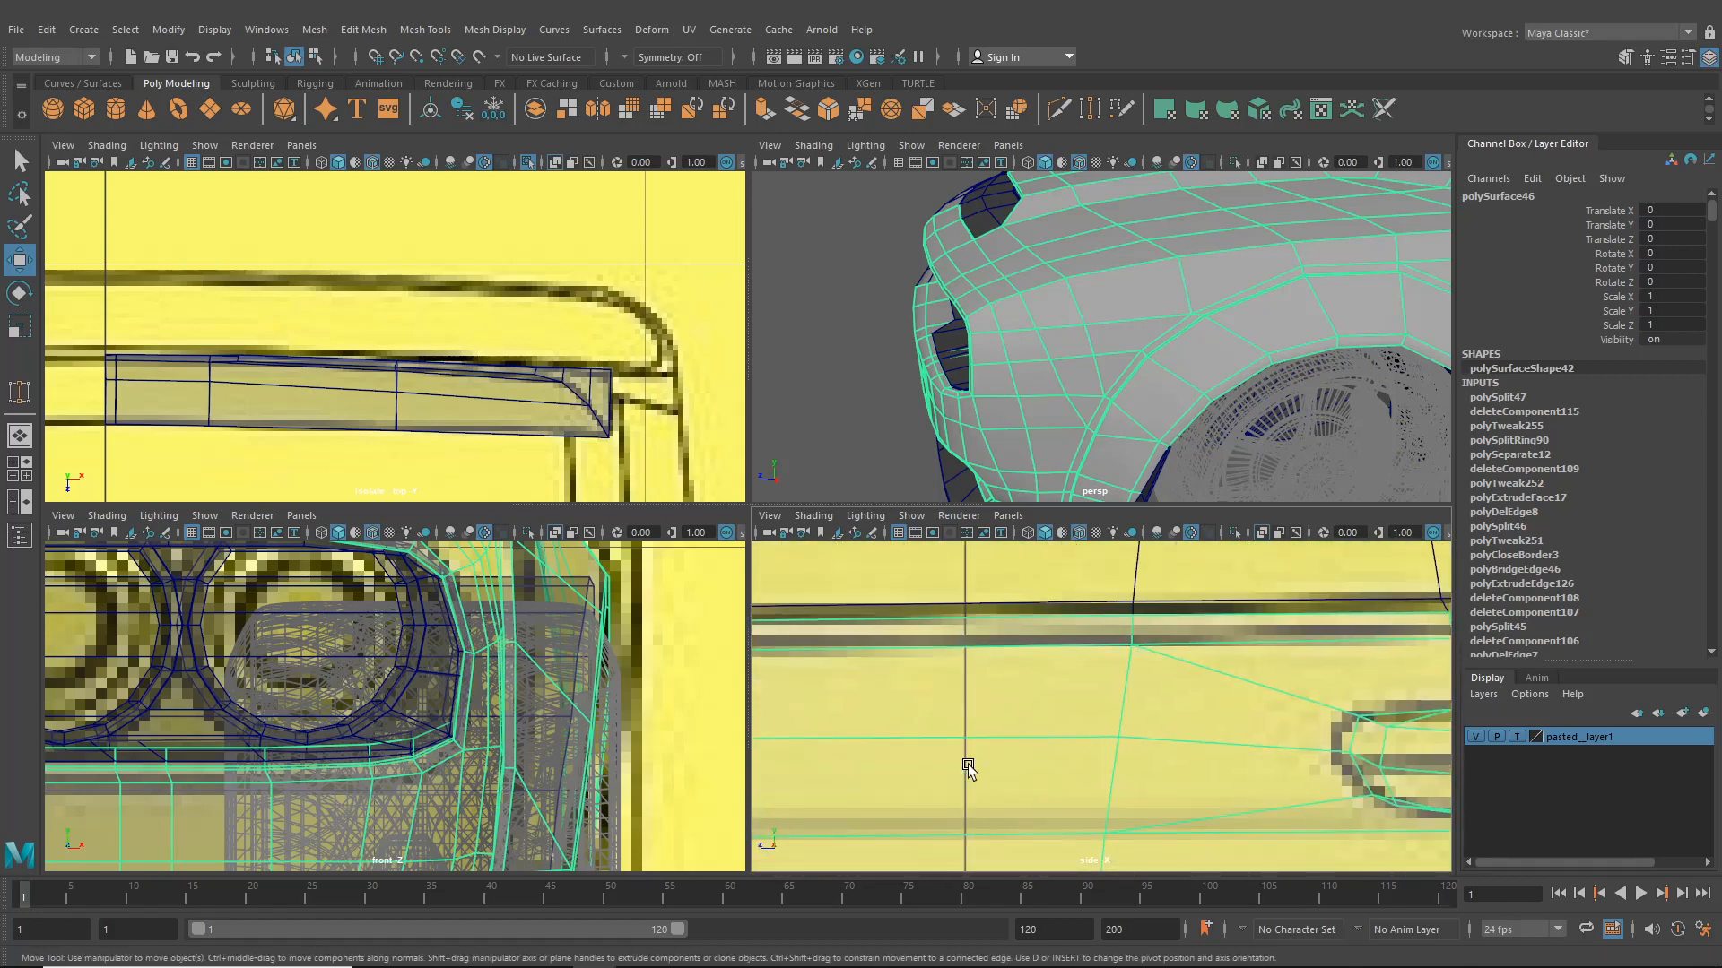
middle_click_drag(744, 764, 1460, 764, "alt")
right_click_drag(1444, 765, 1068, 765, "alt")
right_click_drag(852, 734, 978, 739, "alt")
middle_click_drag(906, 737, 1058, 714, "alt")
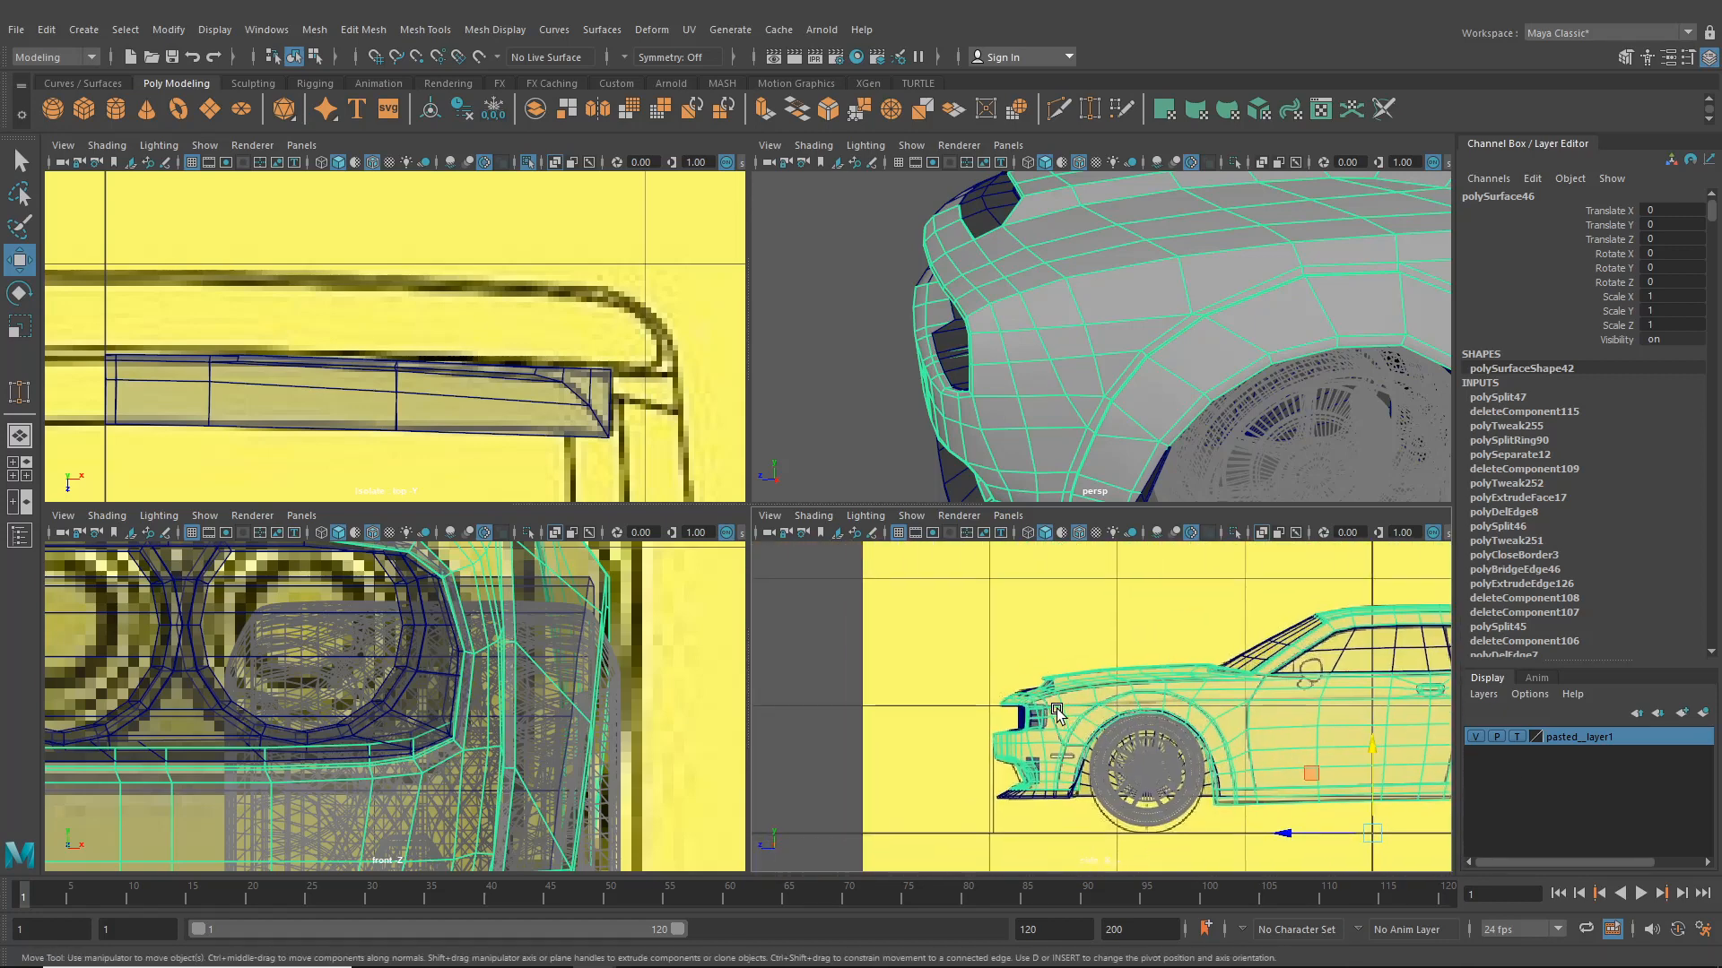
right_click_drag(807, 728, 1049, 730, "alt")
middle_click_drag(954, 704, 987, 689, "alt")
right_click_drag(987, 688, 956, 407)
right_click_drag(852, 688, 933, 692, "alt")
left_click(880, 697)
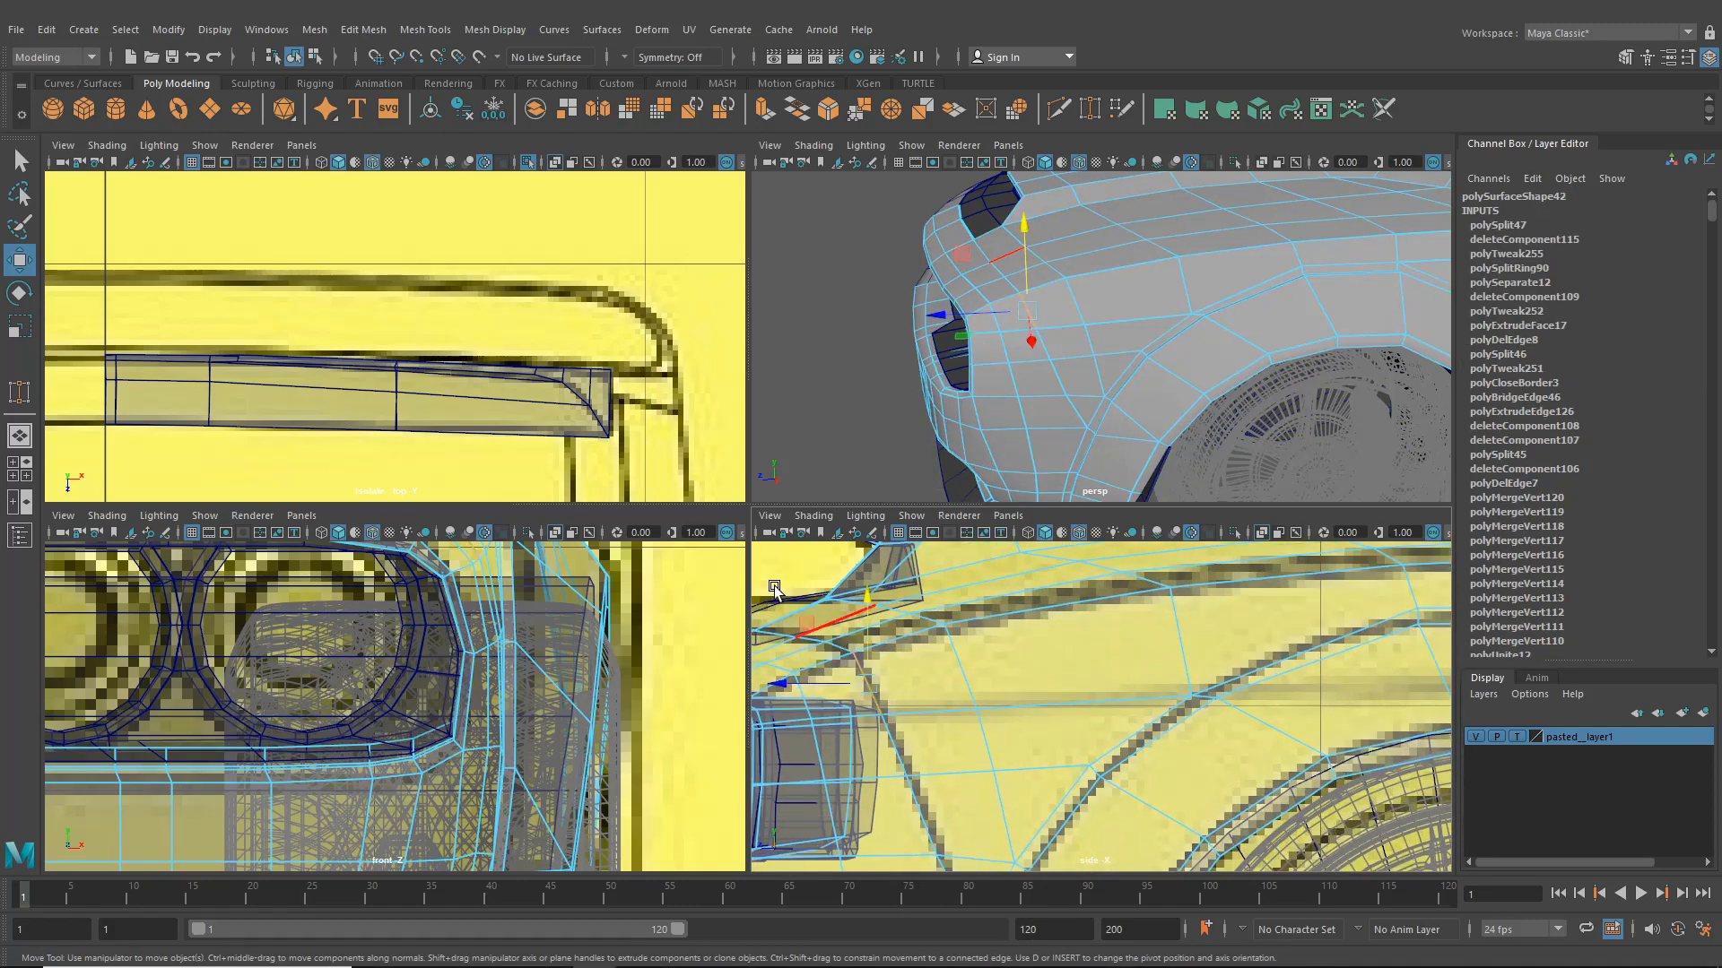
key("space")
left_click_drag(780, 386, 749, 527, "alt")
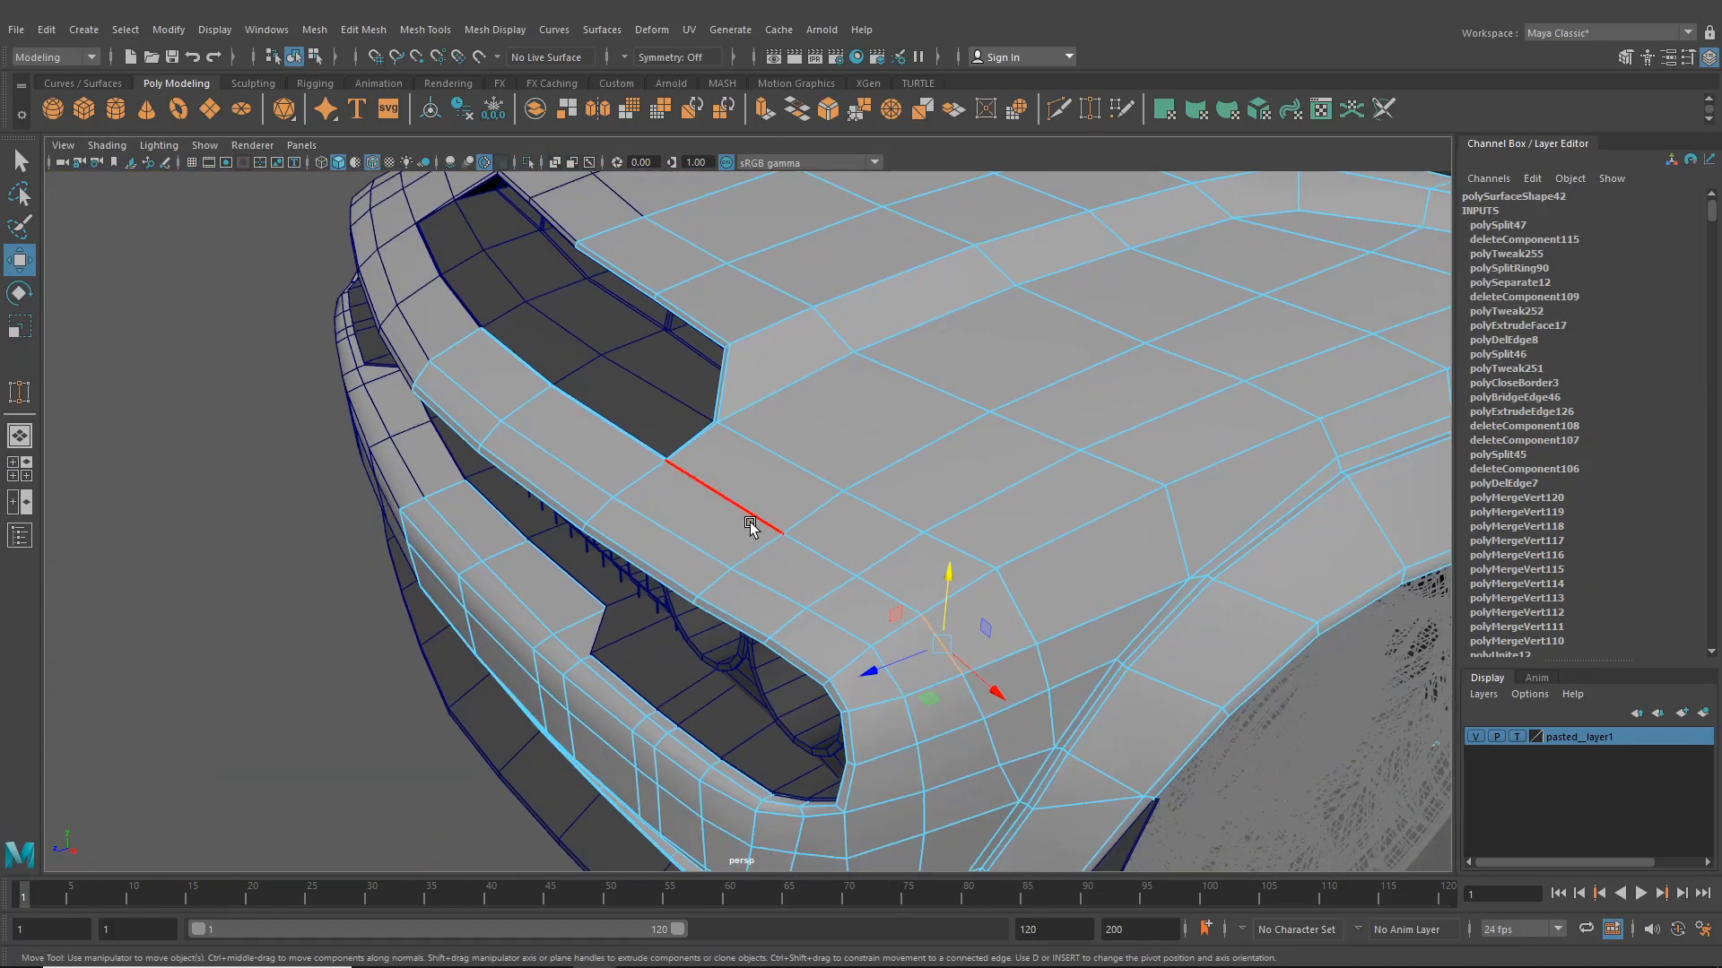
- Select the edge at the hood's front corner beside the headlight opening and examine it up close
left_click(744, 509)
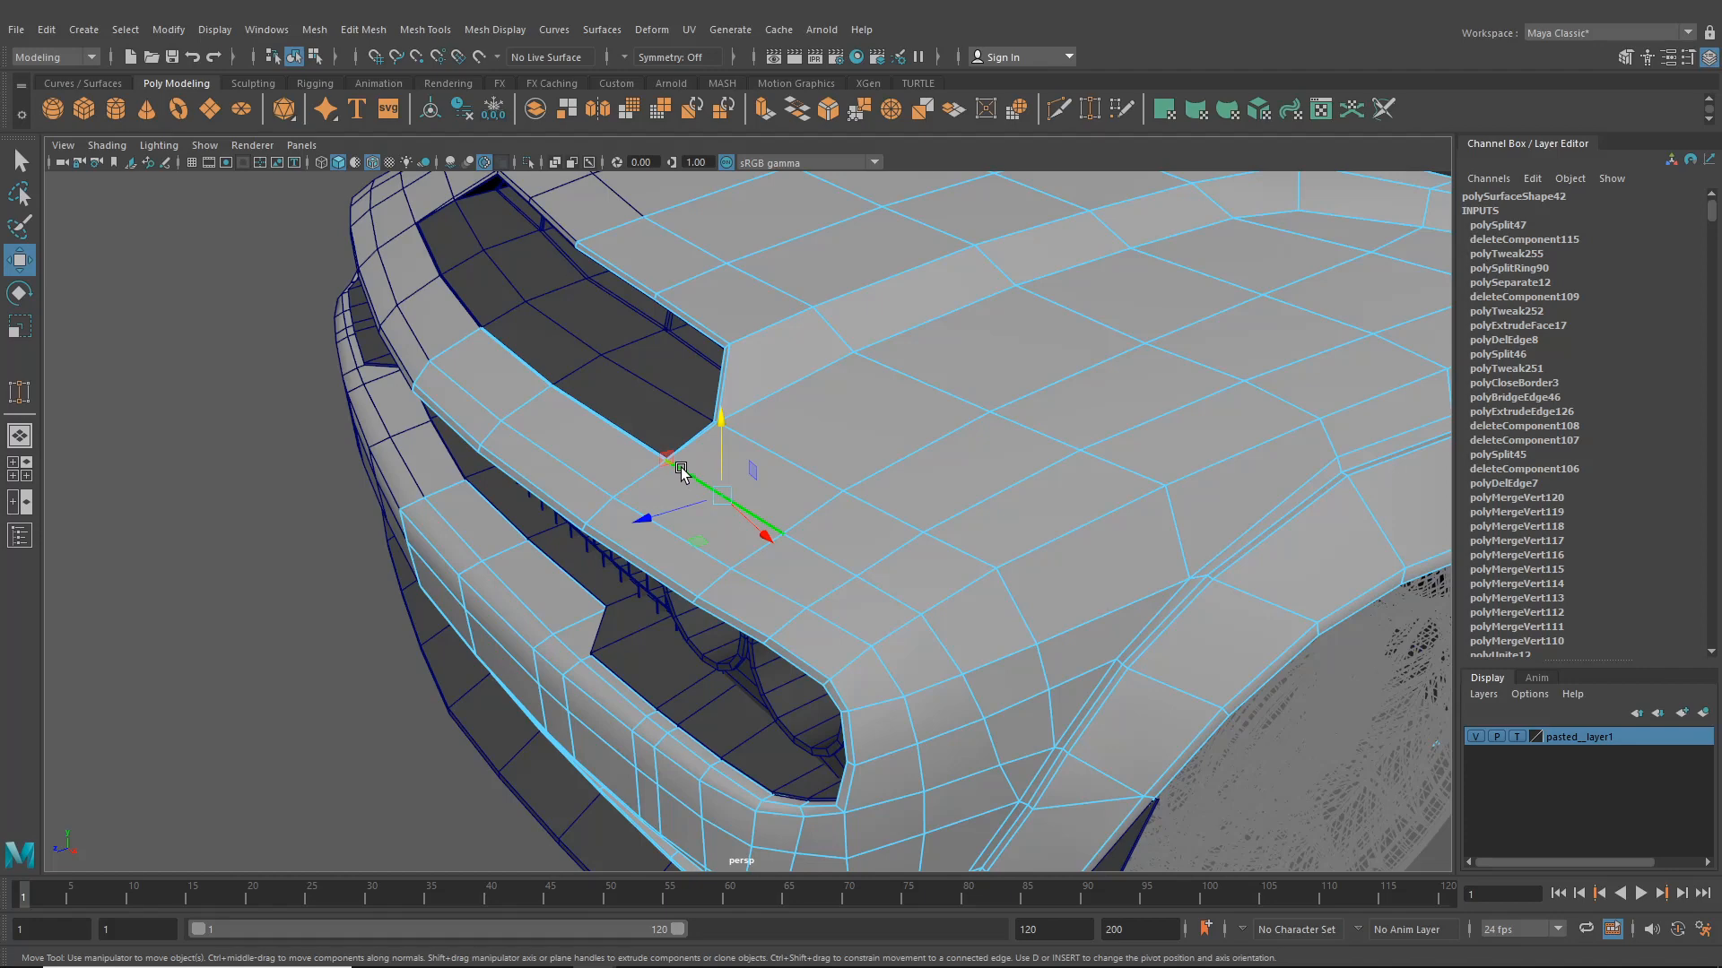
scroll(681, 472, "up", 2)
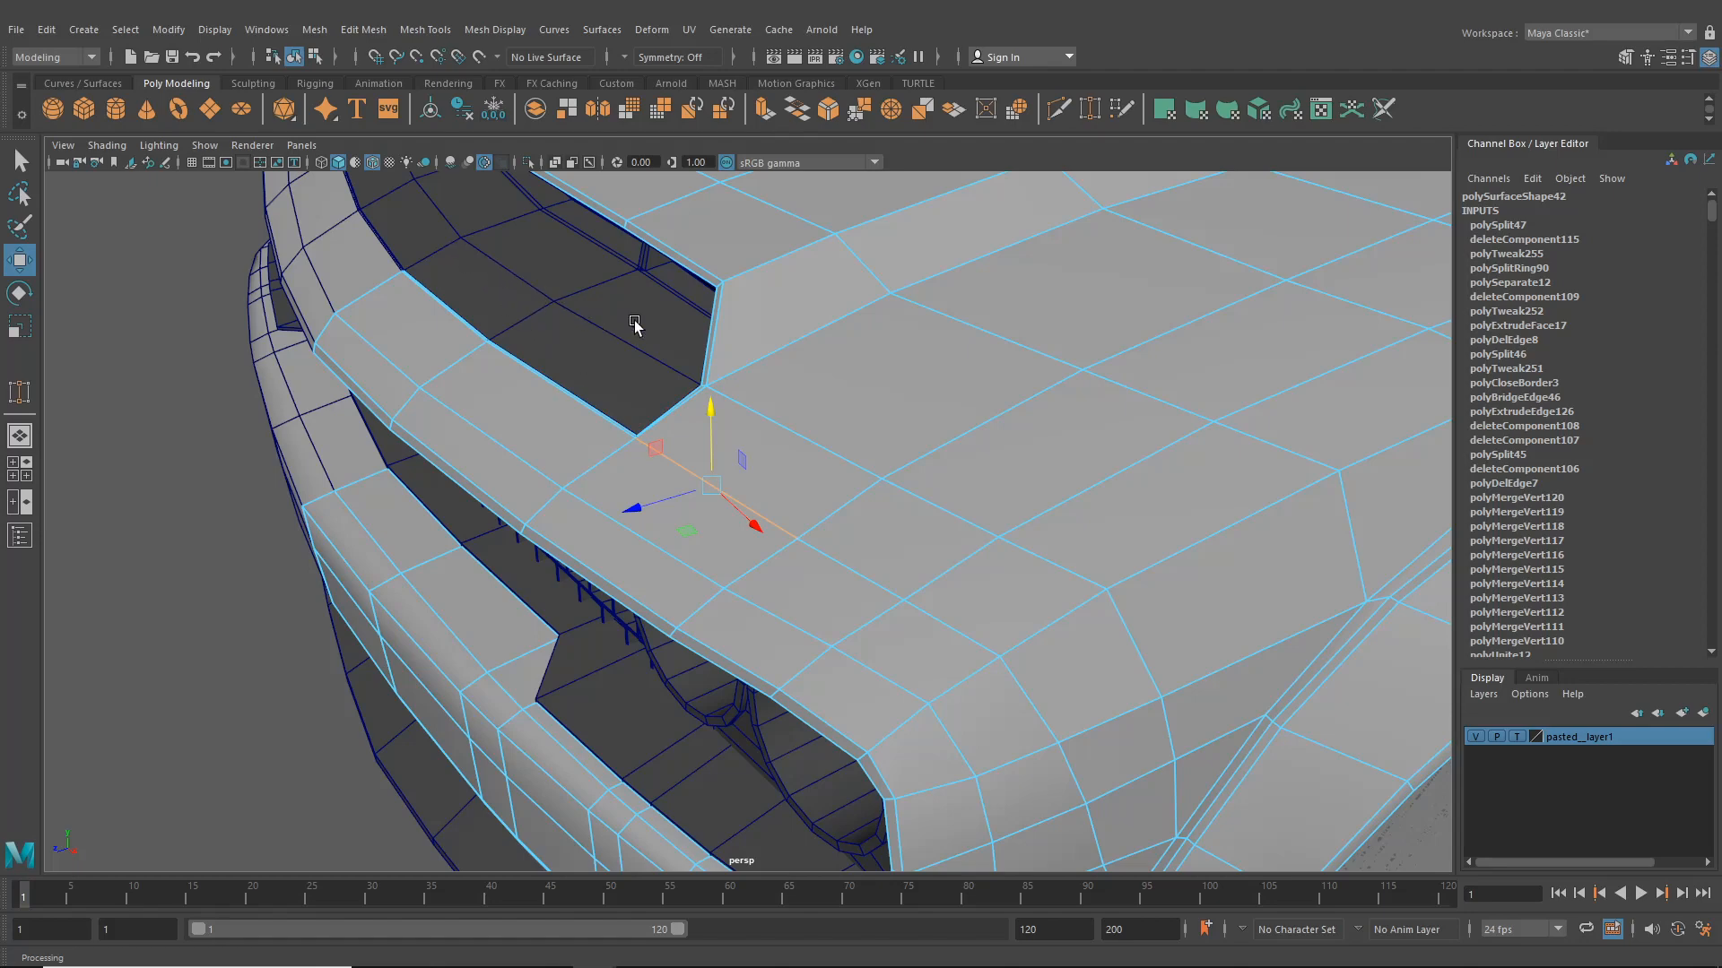
scroll(759, 361, "down", 5)
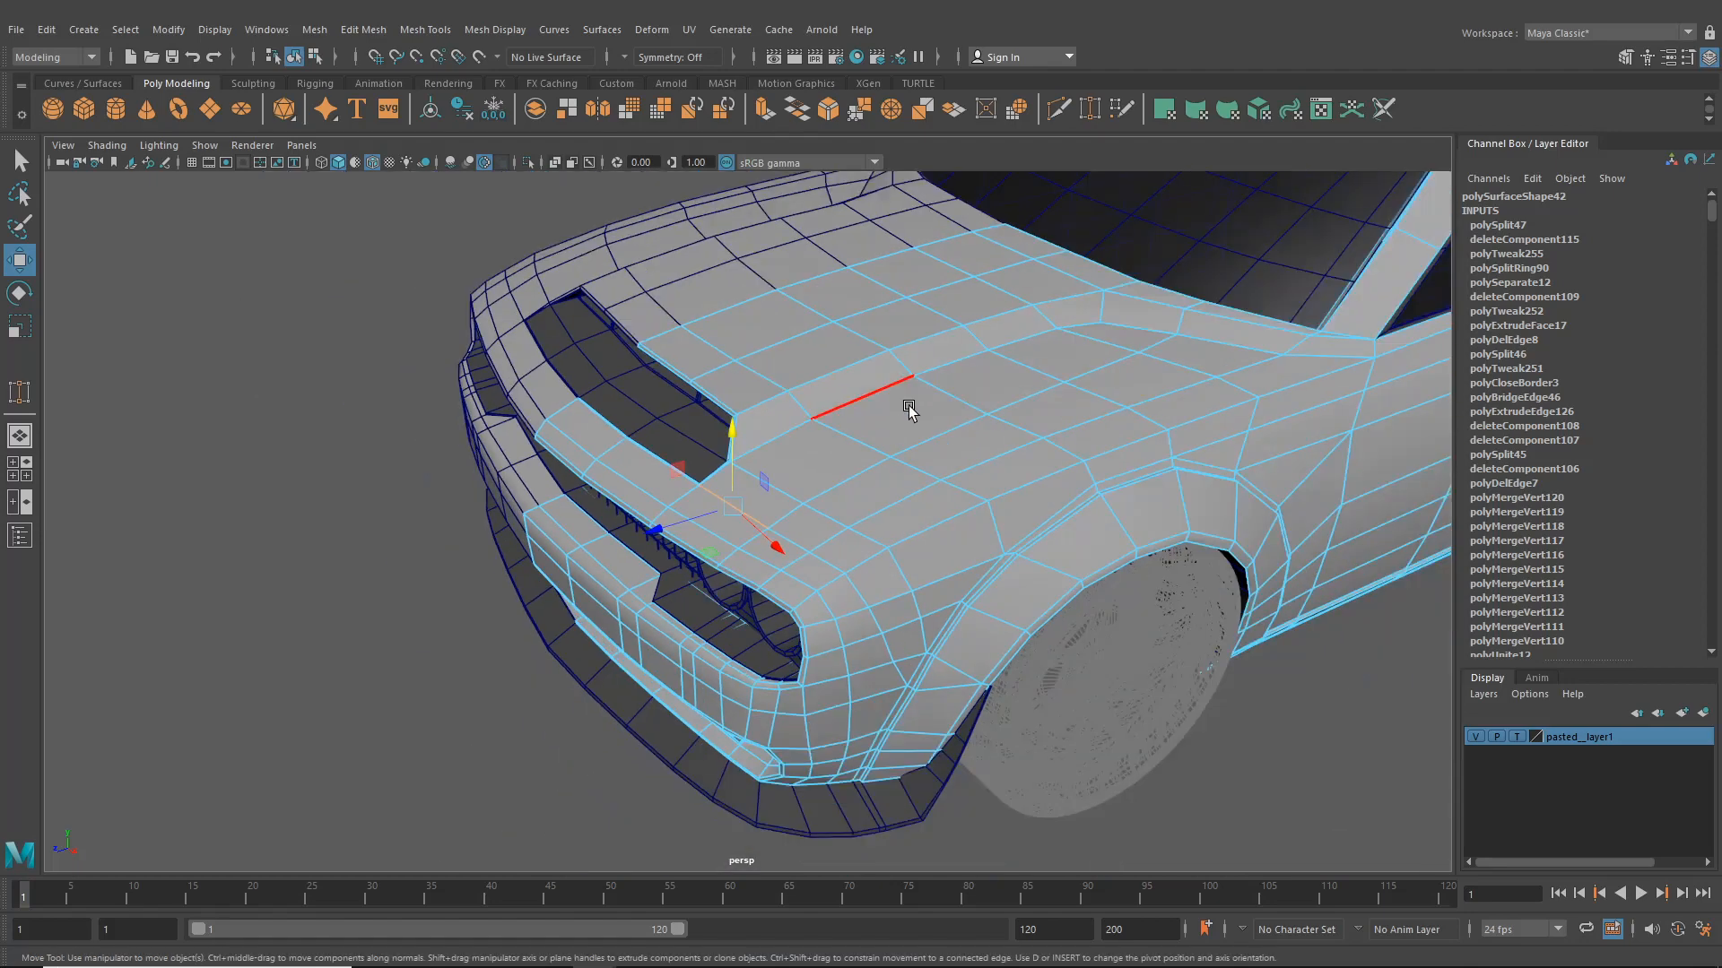
middle_click_drag(911, 407, 734, 482, "alt")
- Return to object mode, clear the selection and orbit out to review the whole car
left_click(294, 63)
left_click(270, 279)
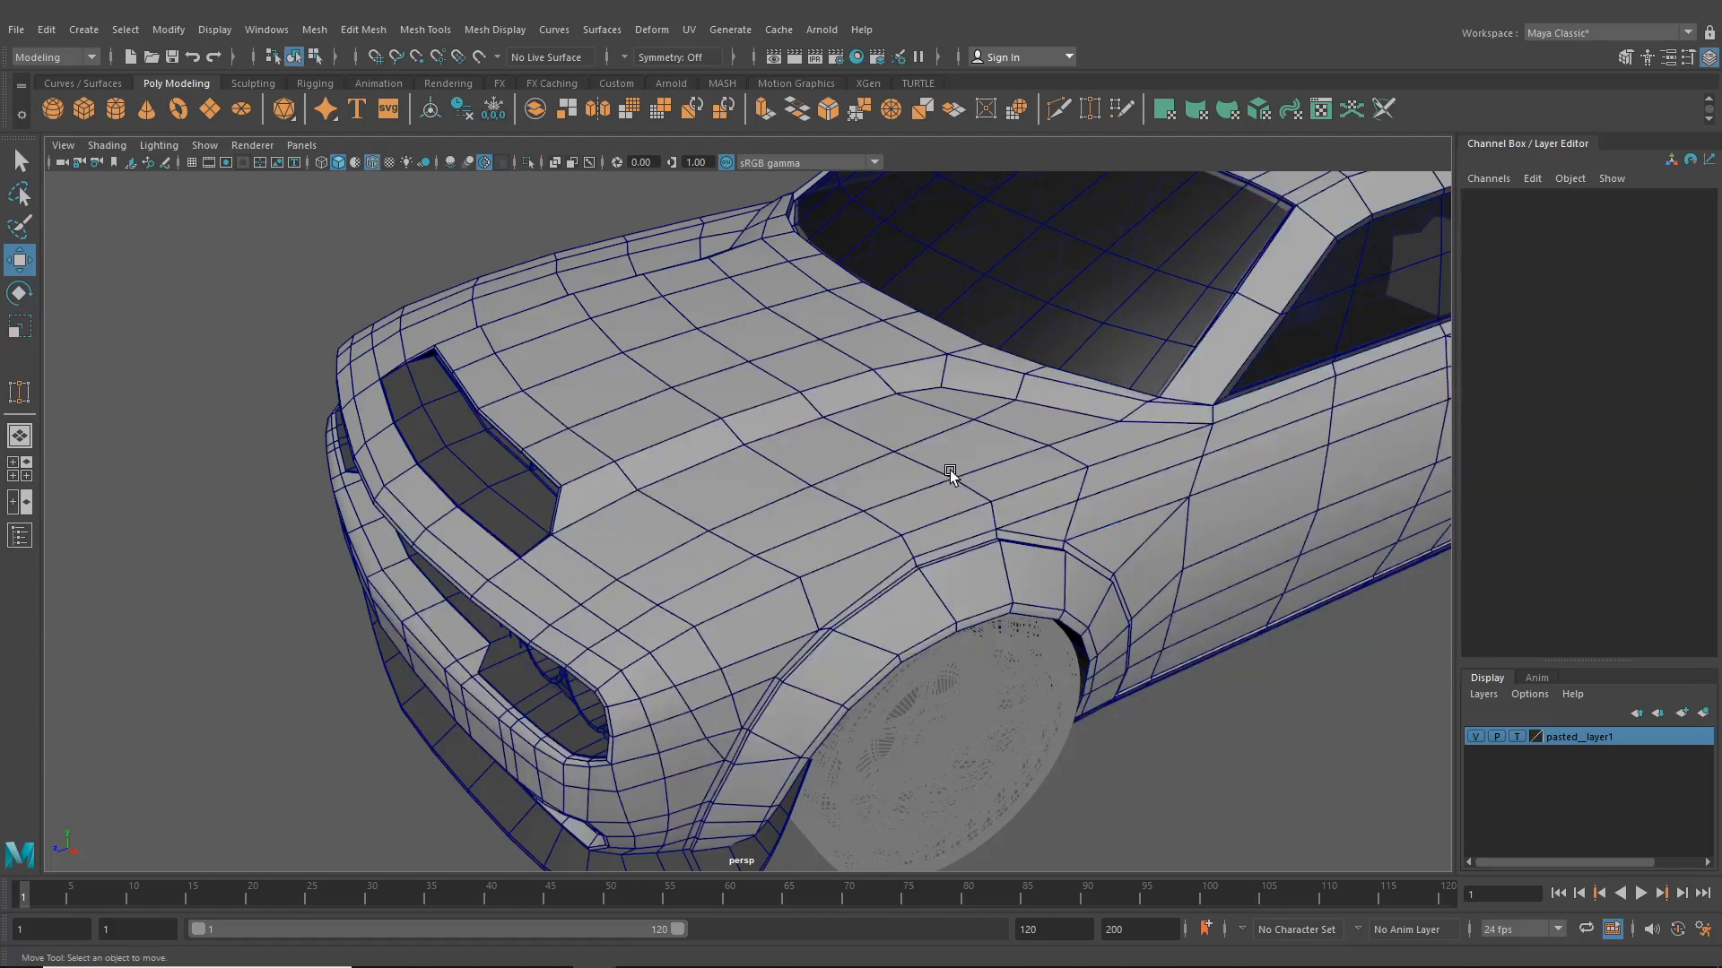
scroll(950, 472, "down", 5)
left_click_drag(950, 473, 798, 467, "alt")
middle_click_drag(973, 506, 731, 489, "alt")
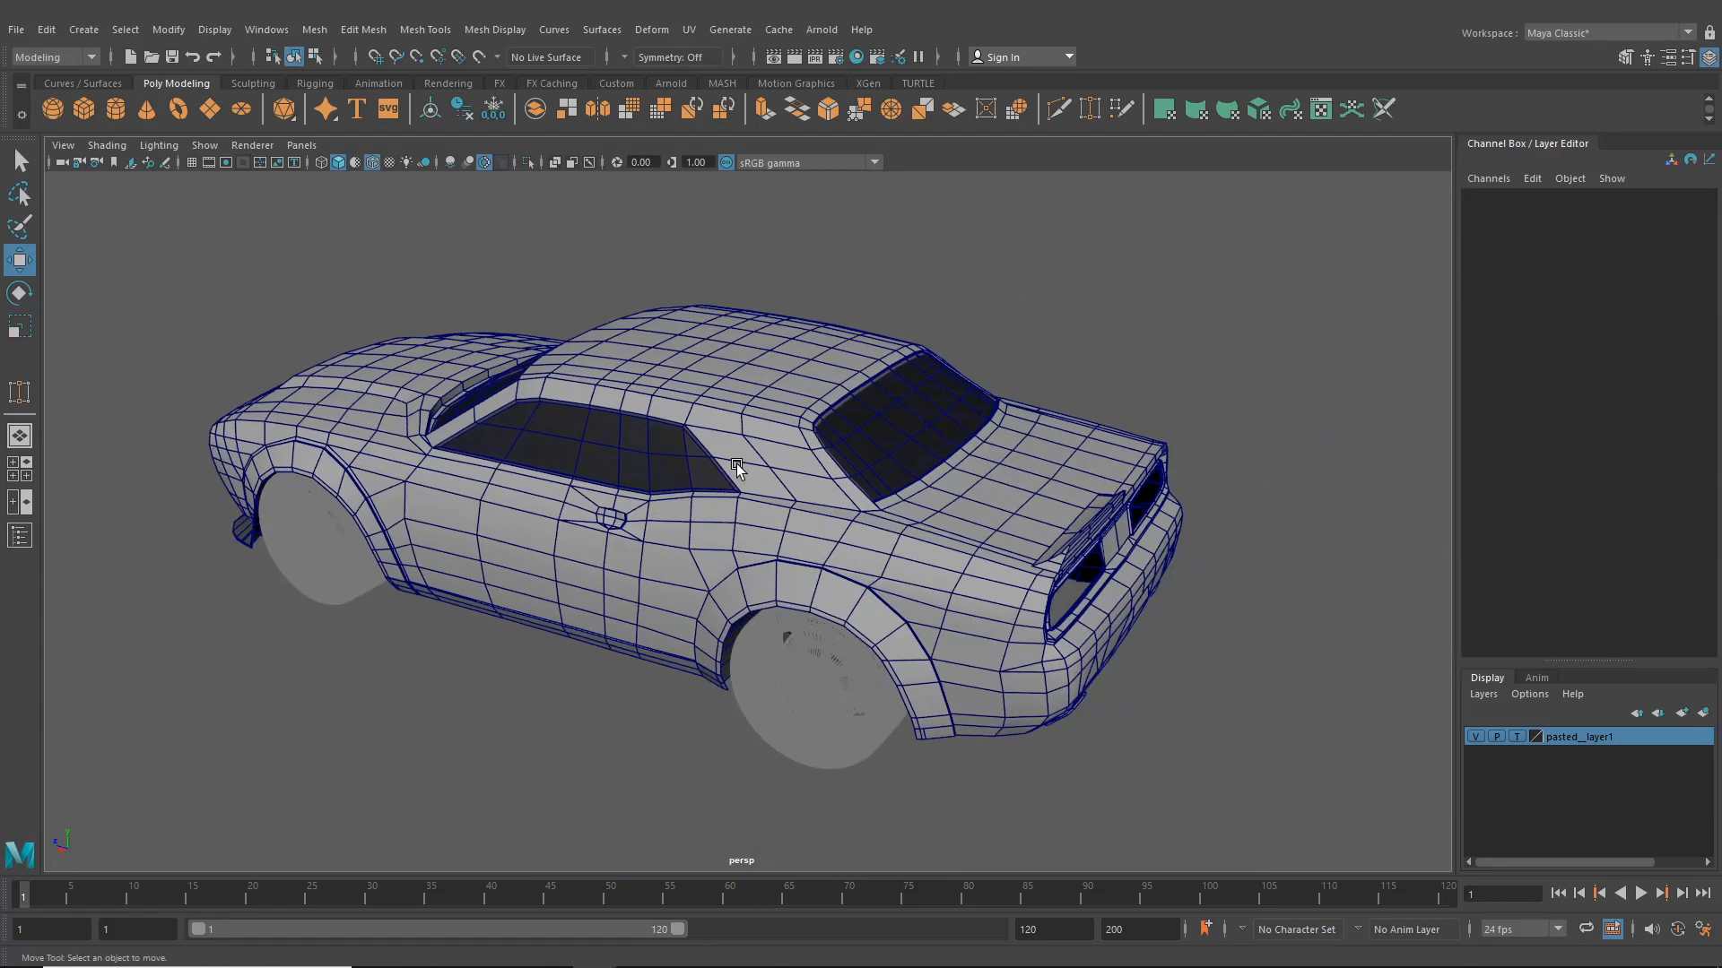